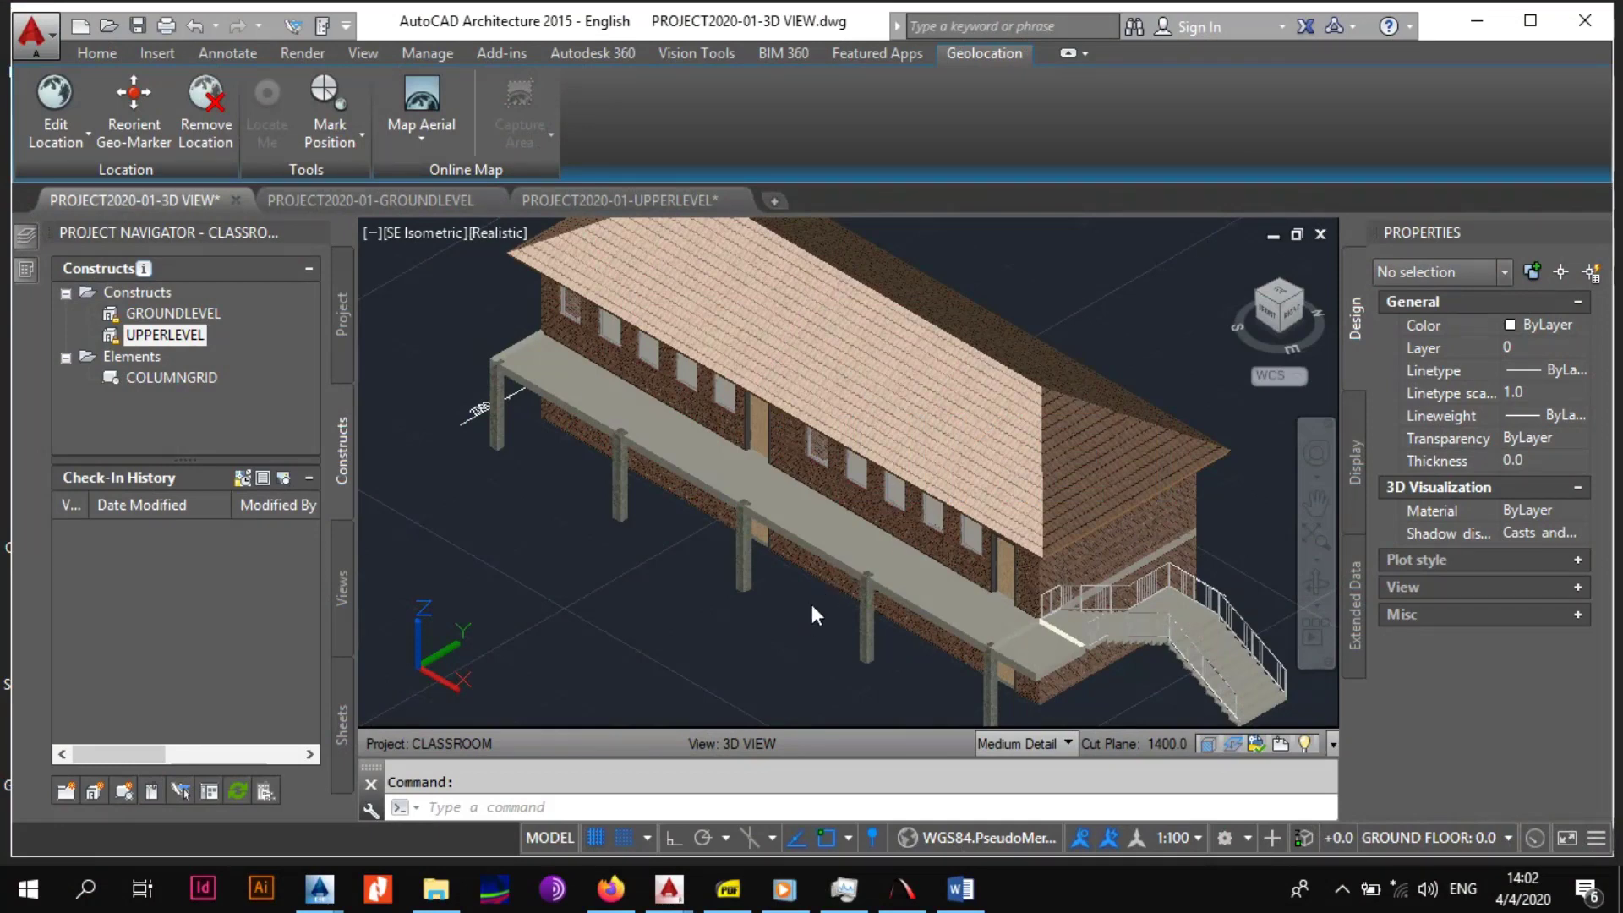
Switch to the TUTORIAL LAYOUTS drawing in Civil 3D and examine the foundation layout's grid, bases and strip footings.
left_click(1266, 304)
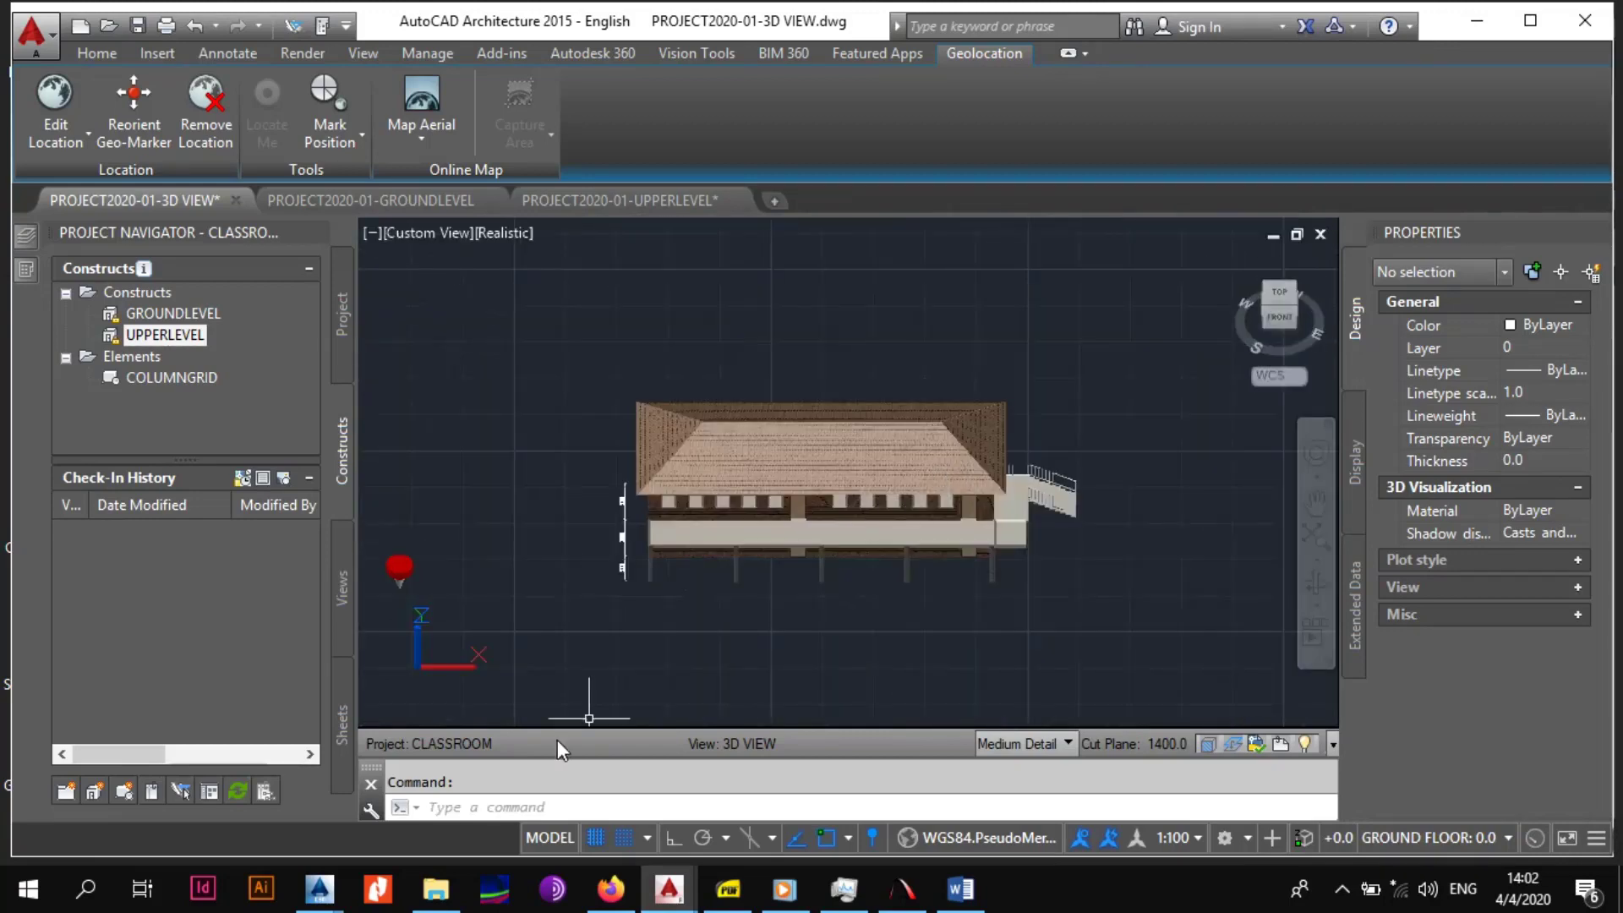
mouse_move(350, 887)
left_click(391, 798)
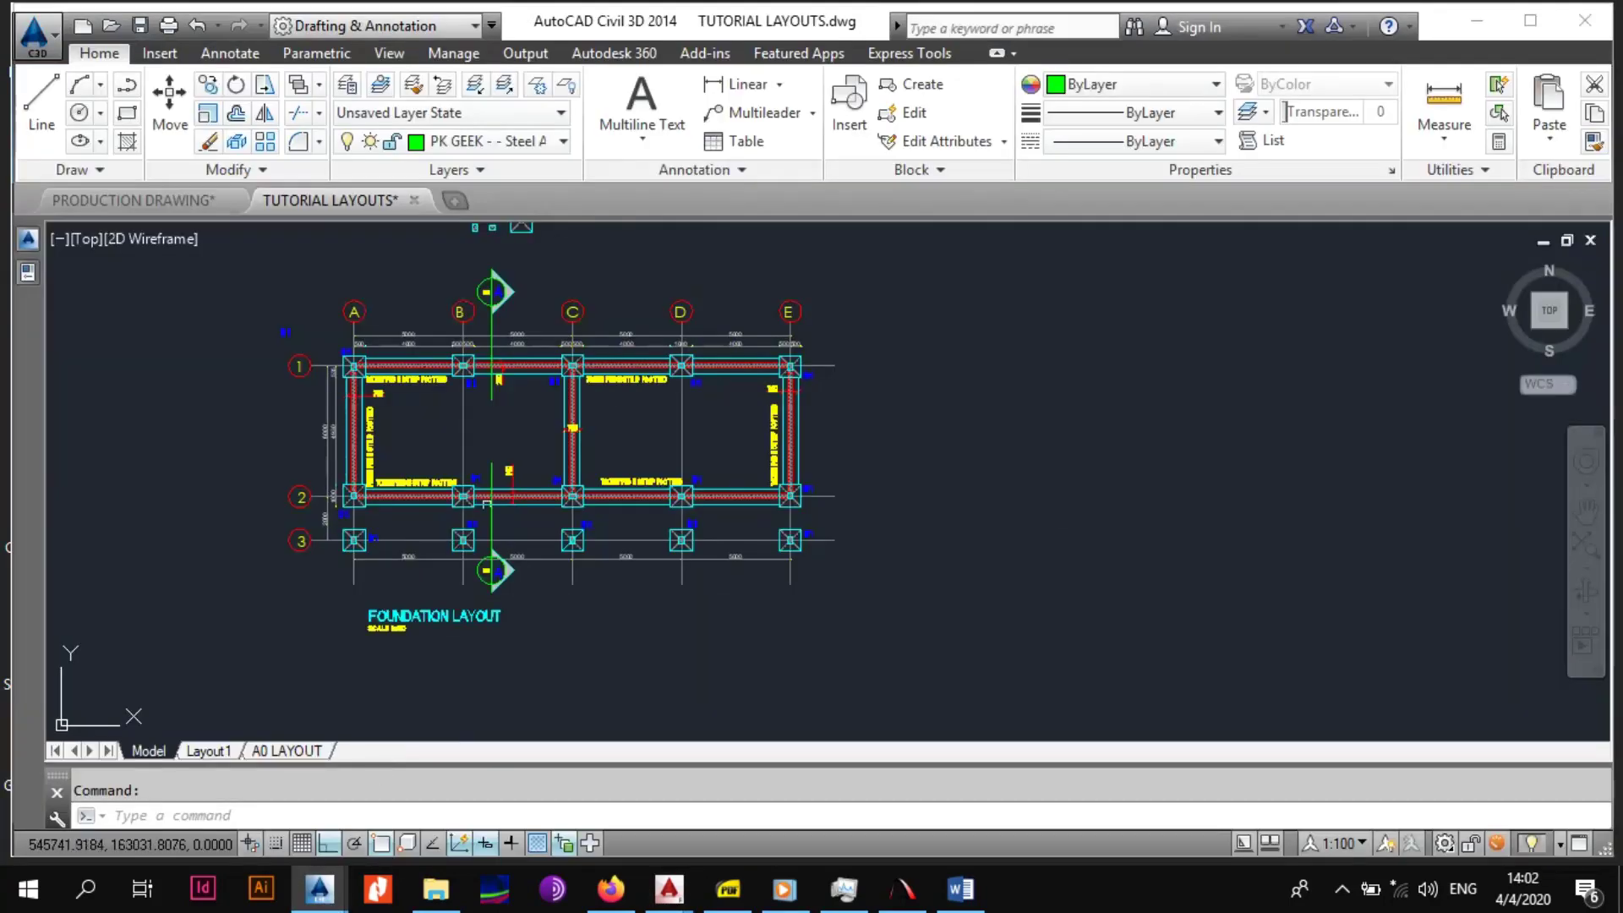
middle_click_drag(617, 492, 694, 544)
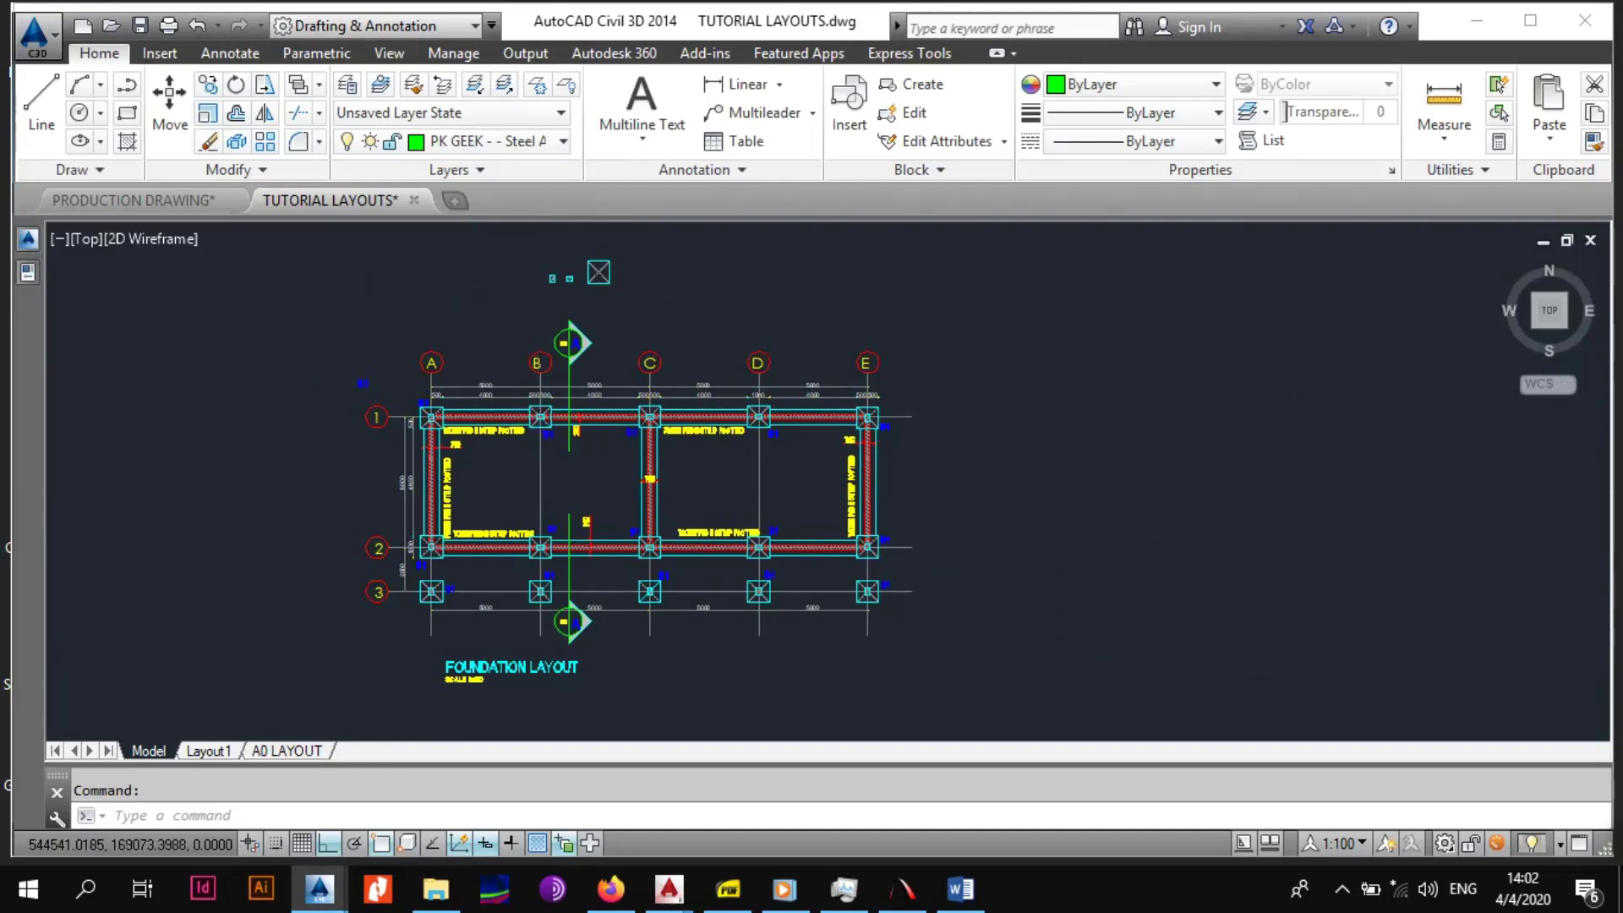
scroll(541, 424, "down", 3)
middle_click_drag(557, 434, 560, 436)
scroll(559, 435, "up", 2)
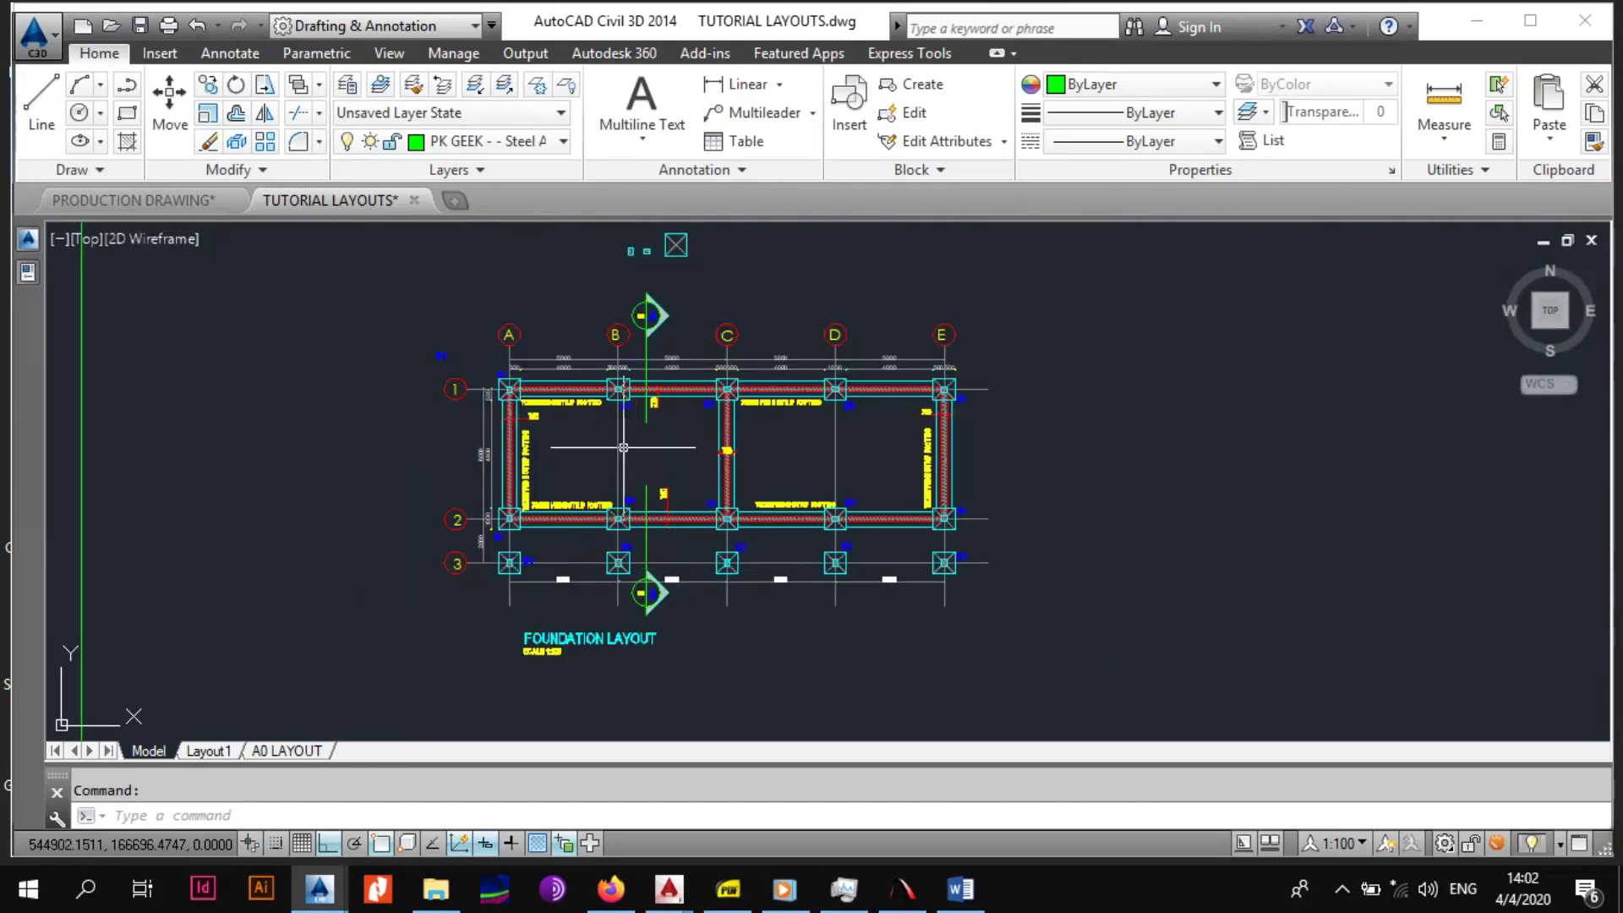
scroll(616, 432, "up", 2)
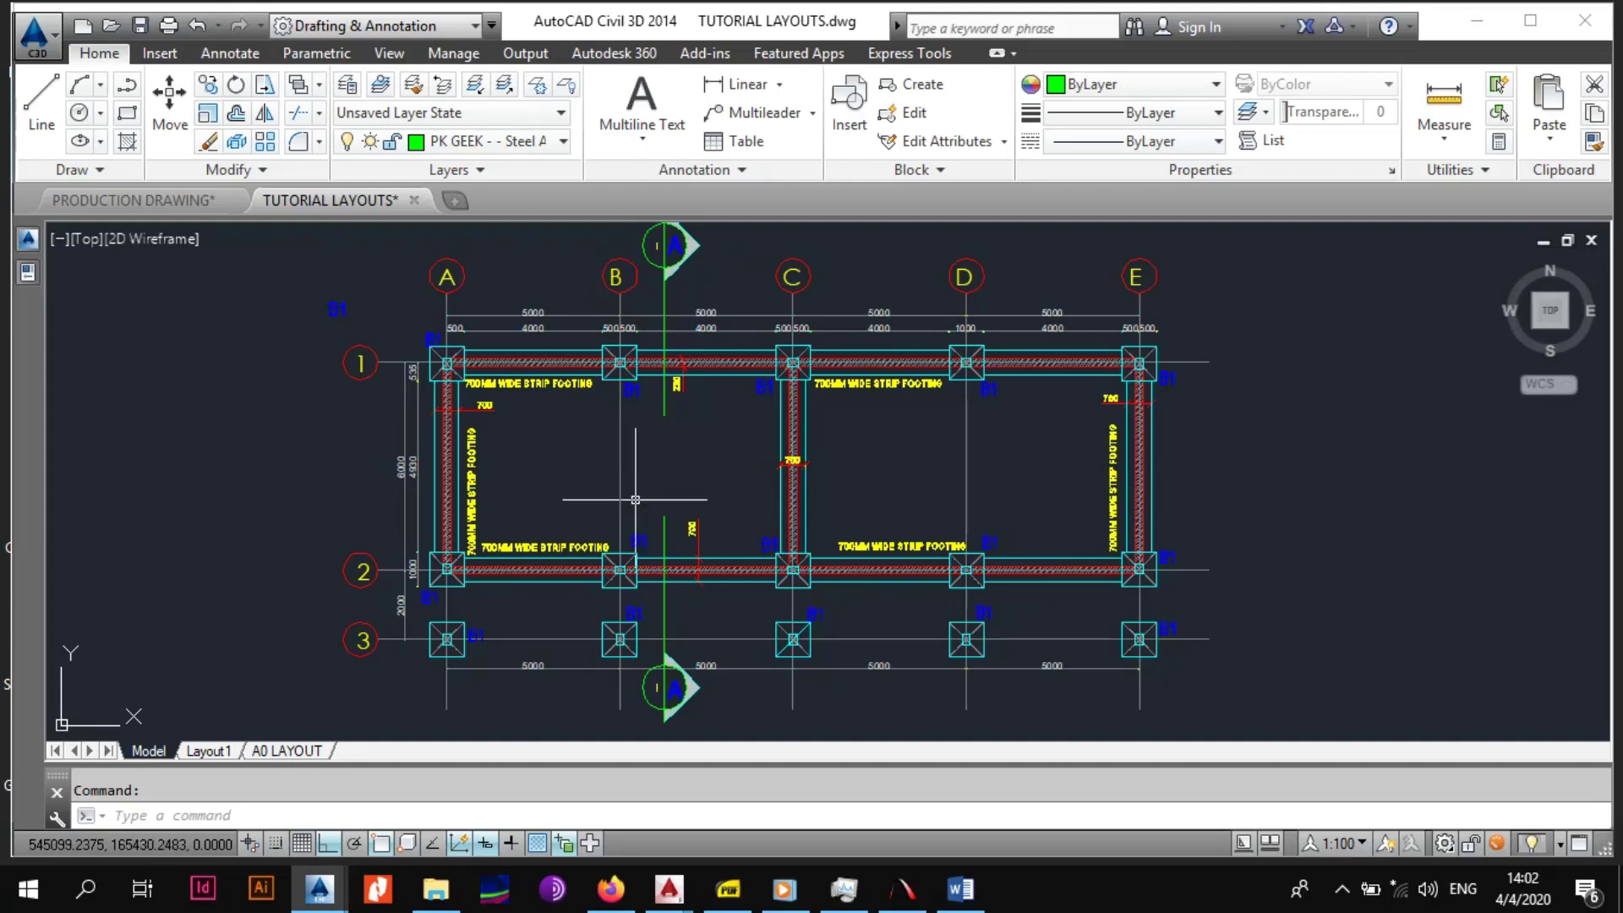
scroll(634, 499, "down", 2)
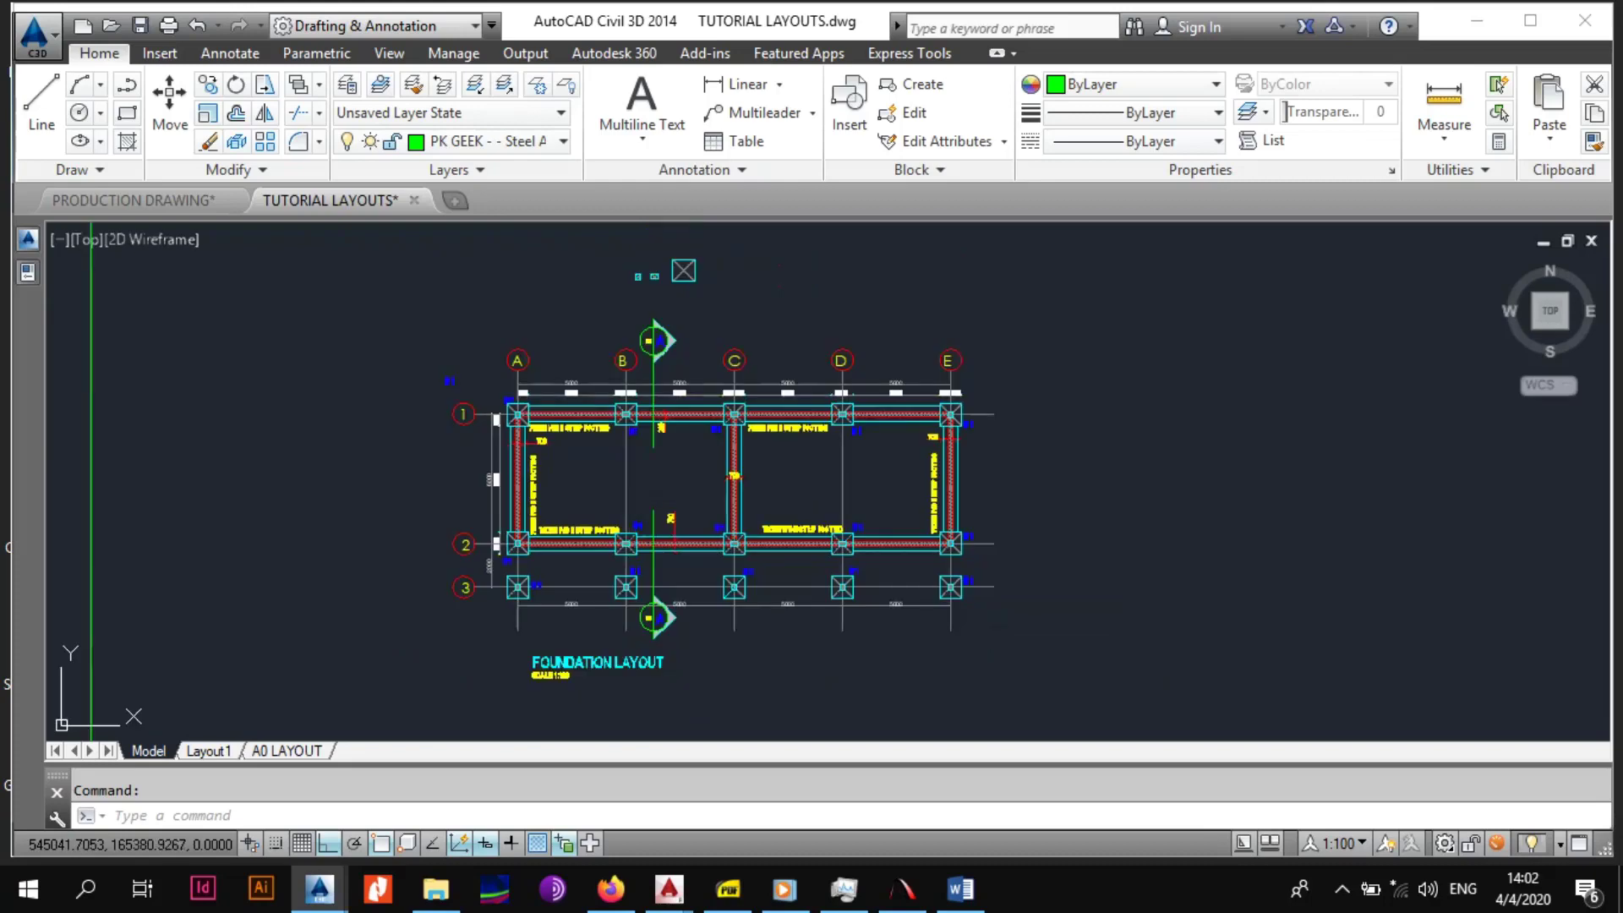
middle_click_drag(768, 545, 756, 550)
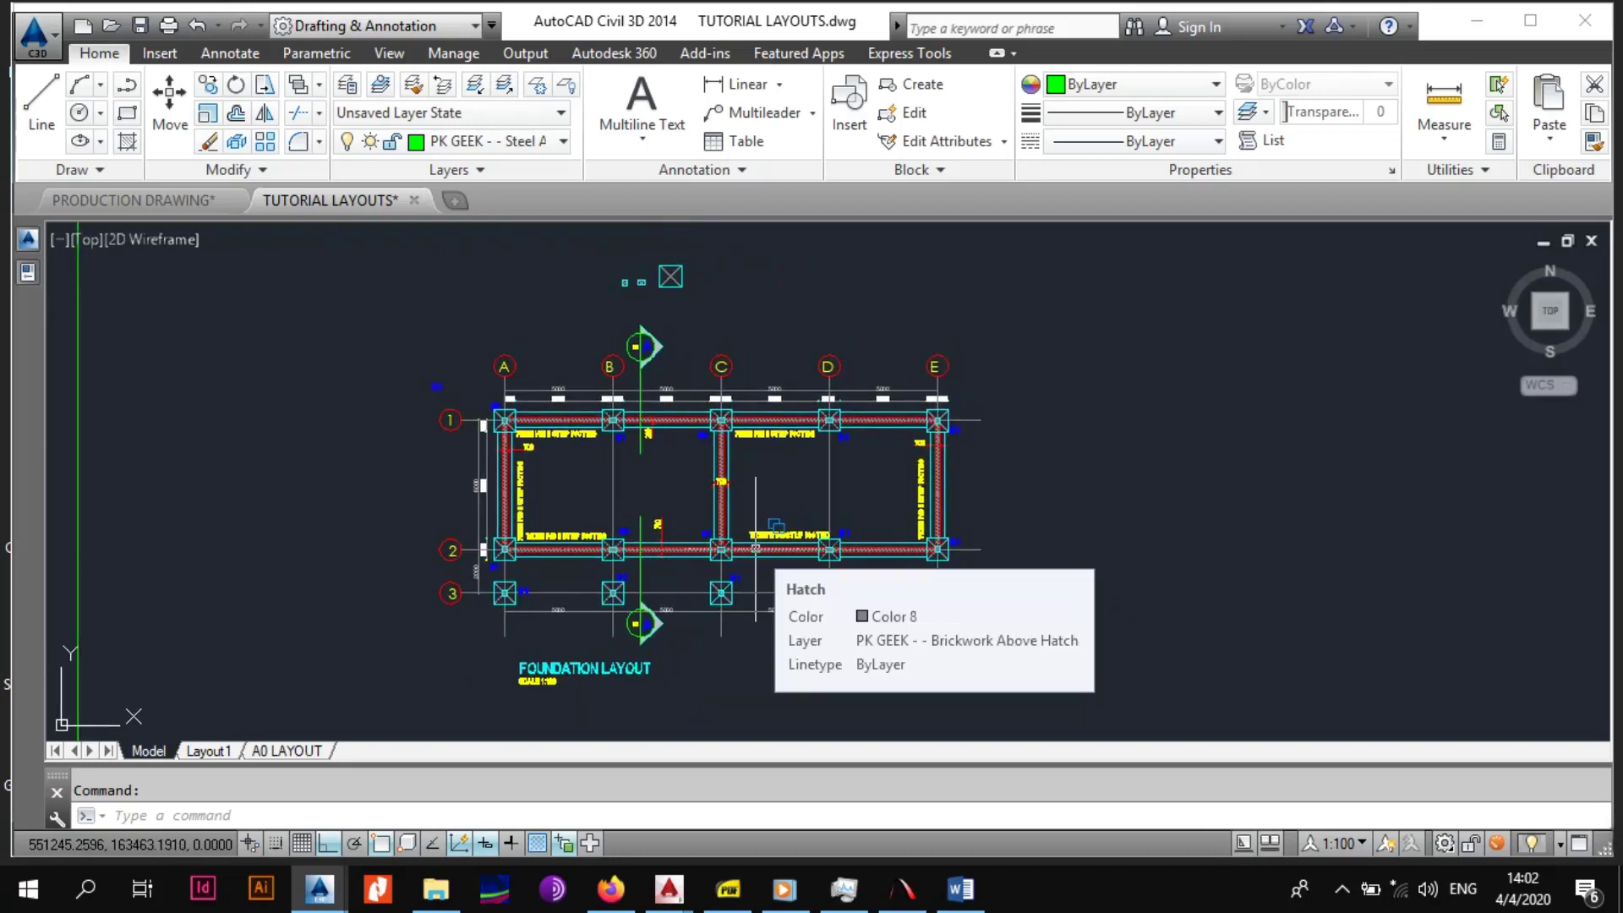
Switch to PRODUCTION DRAWING-A0 LAYOUT.pdf and examine the Section A-A drawing from the roof down to the bases.
left_click(728, 888)
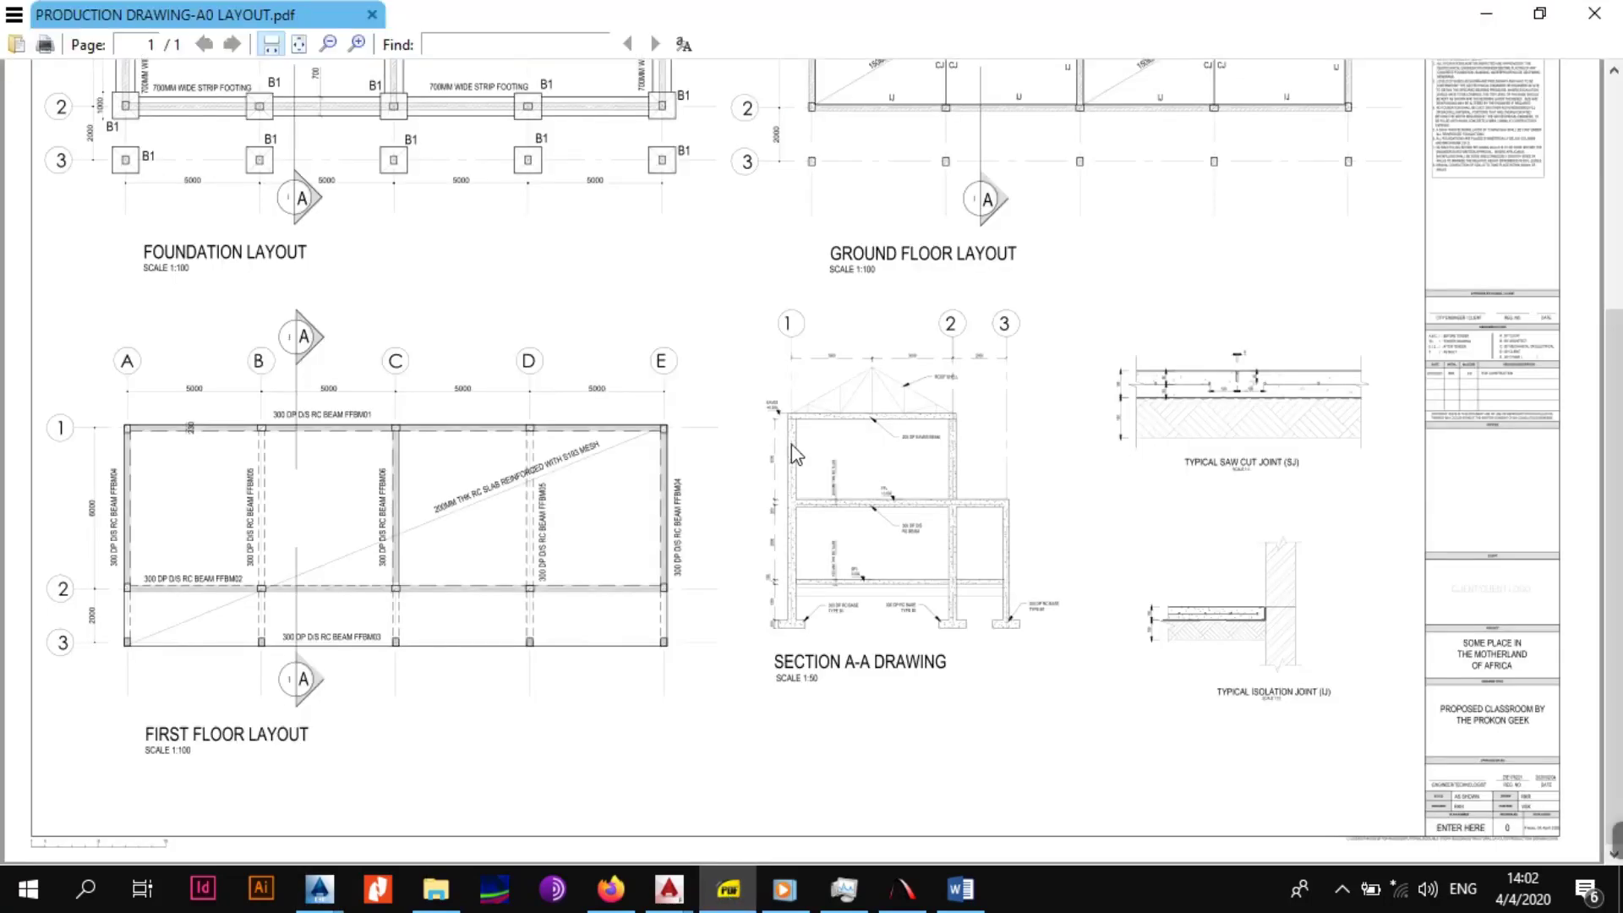
scroll(887, 473, "up", 5, "ctrl")
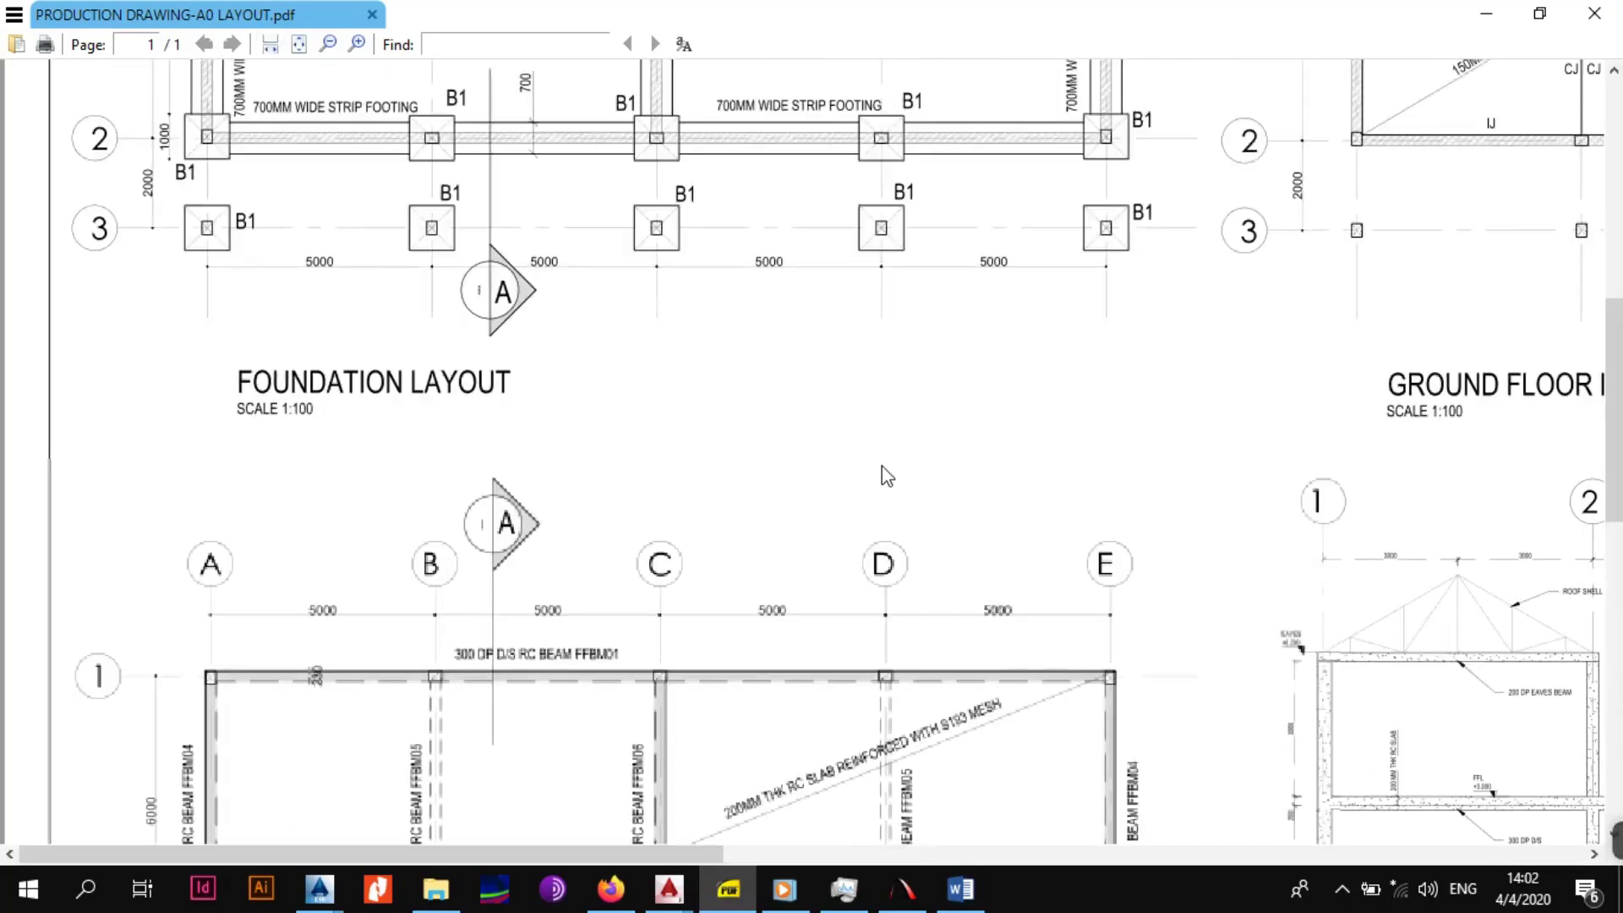
left_click_drag(867, 548, 839, 656)
left_click_drag(1318, 790, 507, 42)
left_click_drag(1251, 773, 835, 296)
left_click_drag(906, 365, 808, 434)
scroll(809, 435, "up", 1, "ctrl")
left_click_drag(943, 363, 831, 437)
left_click_drag(967, 495, 839, 432)
scroll(843, 440, "up", 3)
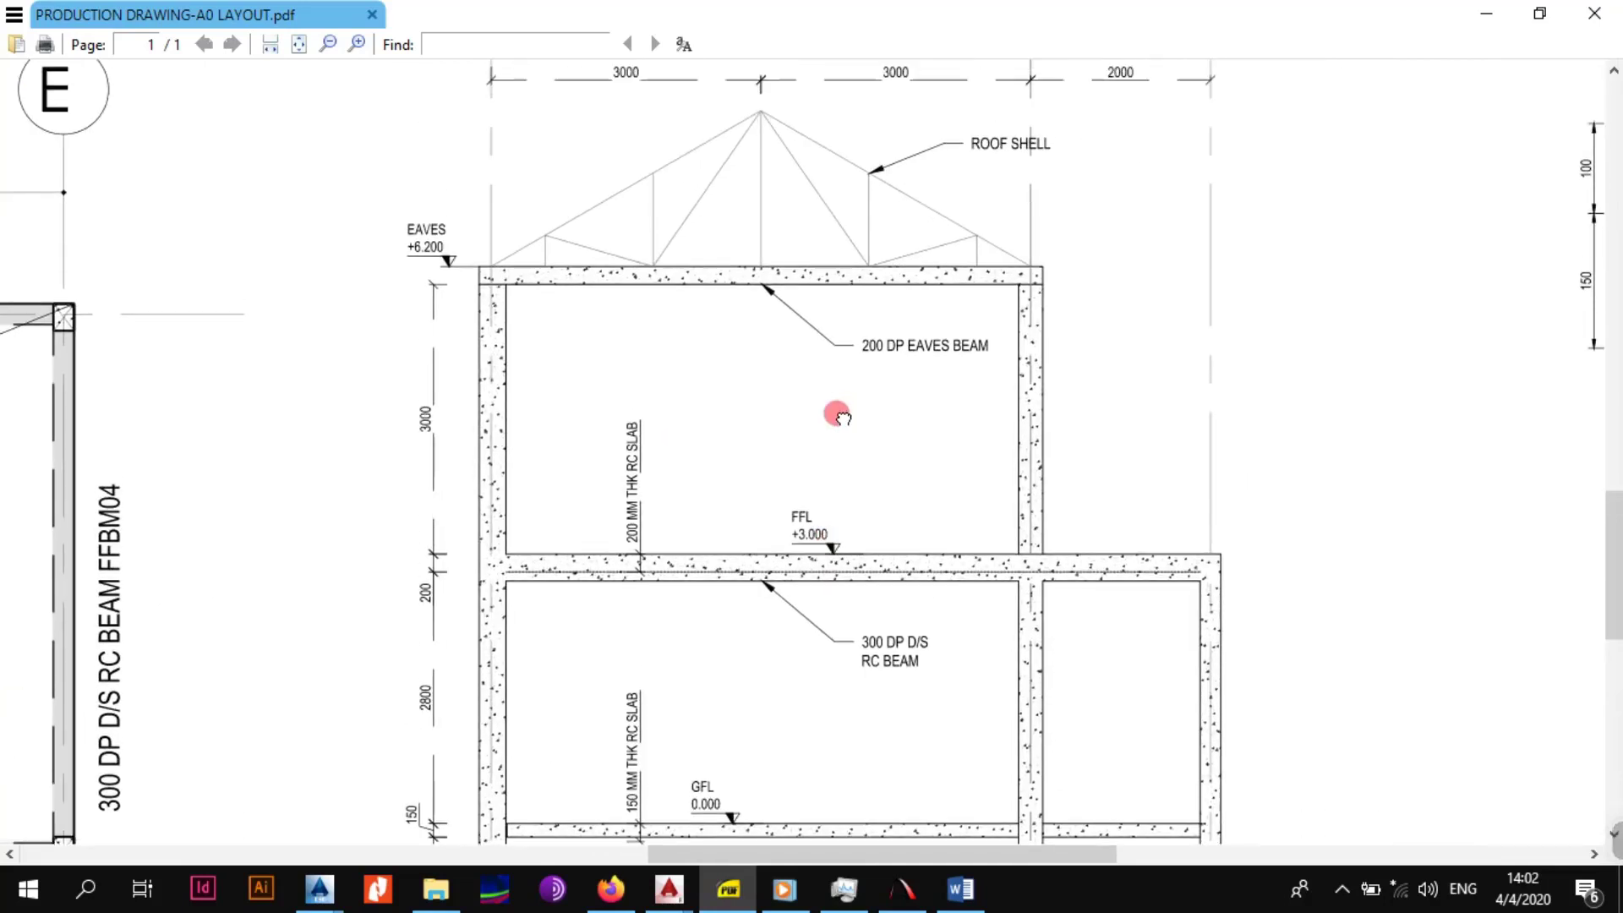
left_click(858, 500)
scroll(858, 500, "down", 6)
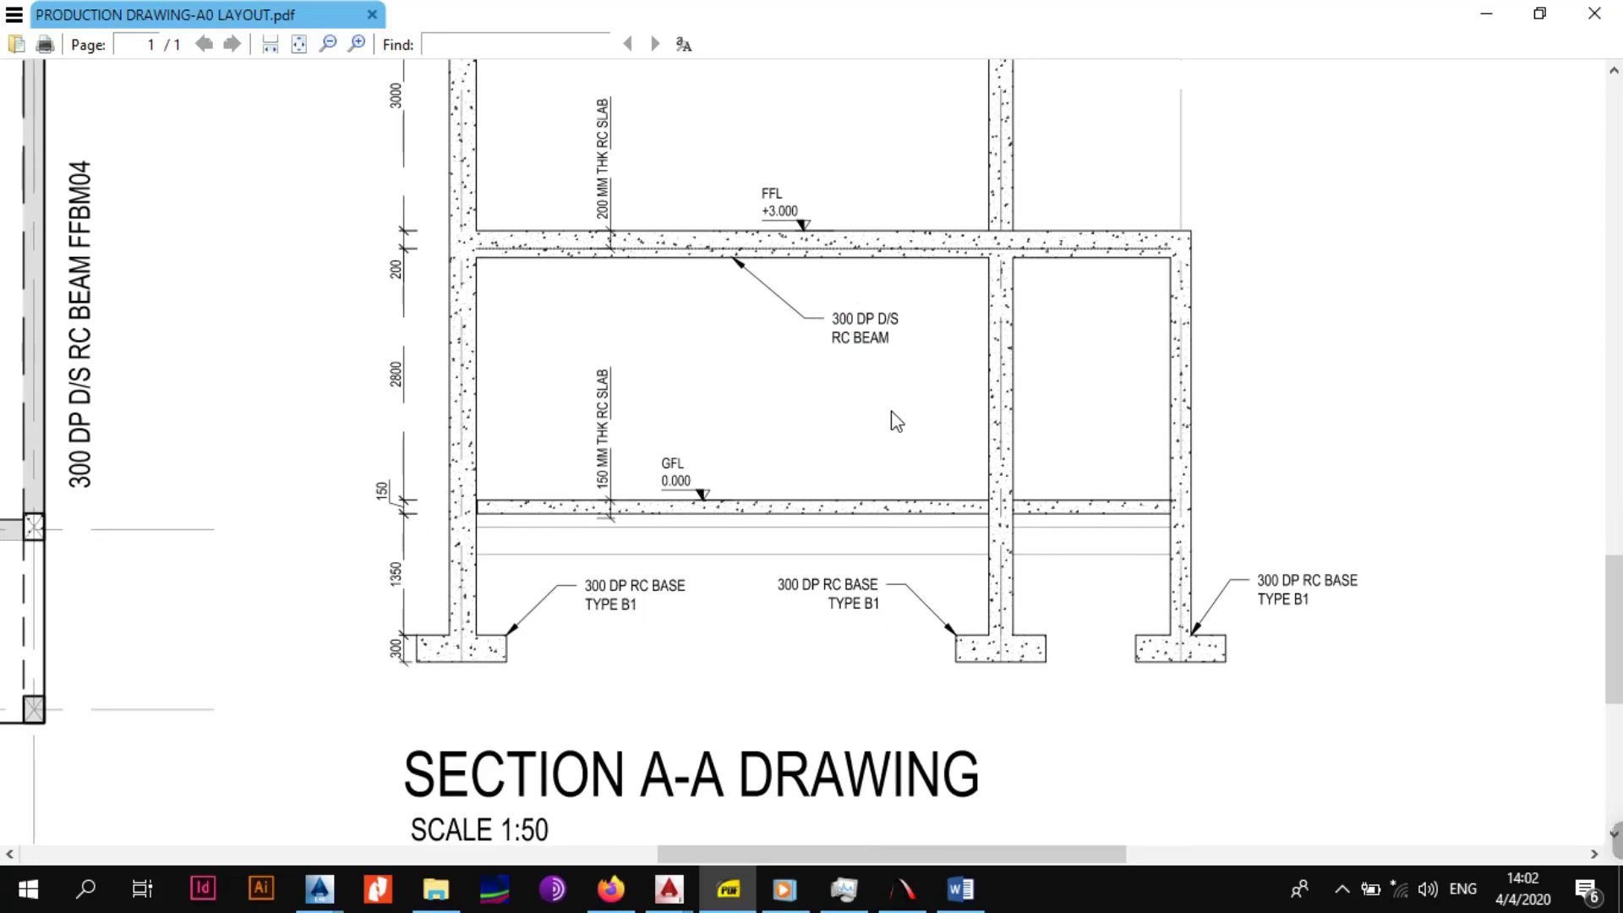
Switch to the UPPERLEVEL drawing in AutoCAD Architecture and open New View from the CLASSROOM project's views.
mouse_move(686, 885)
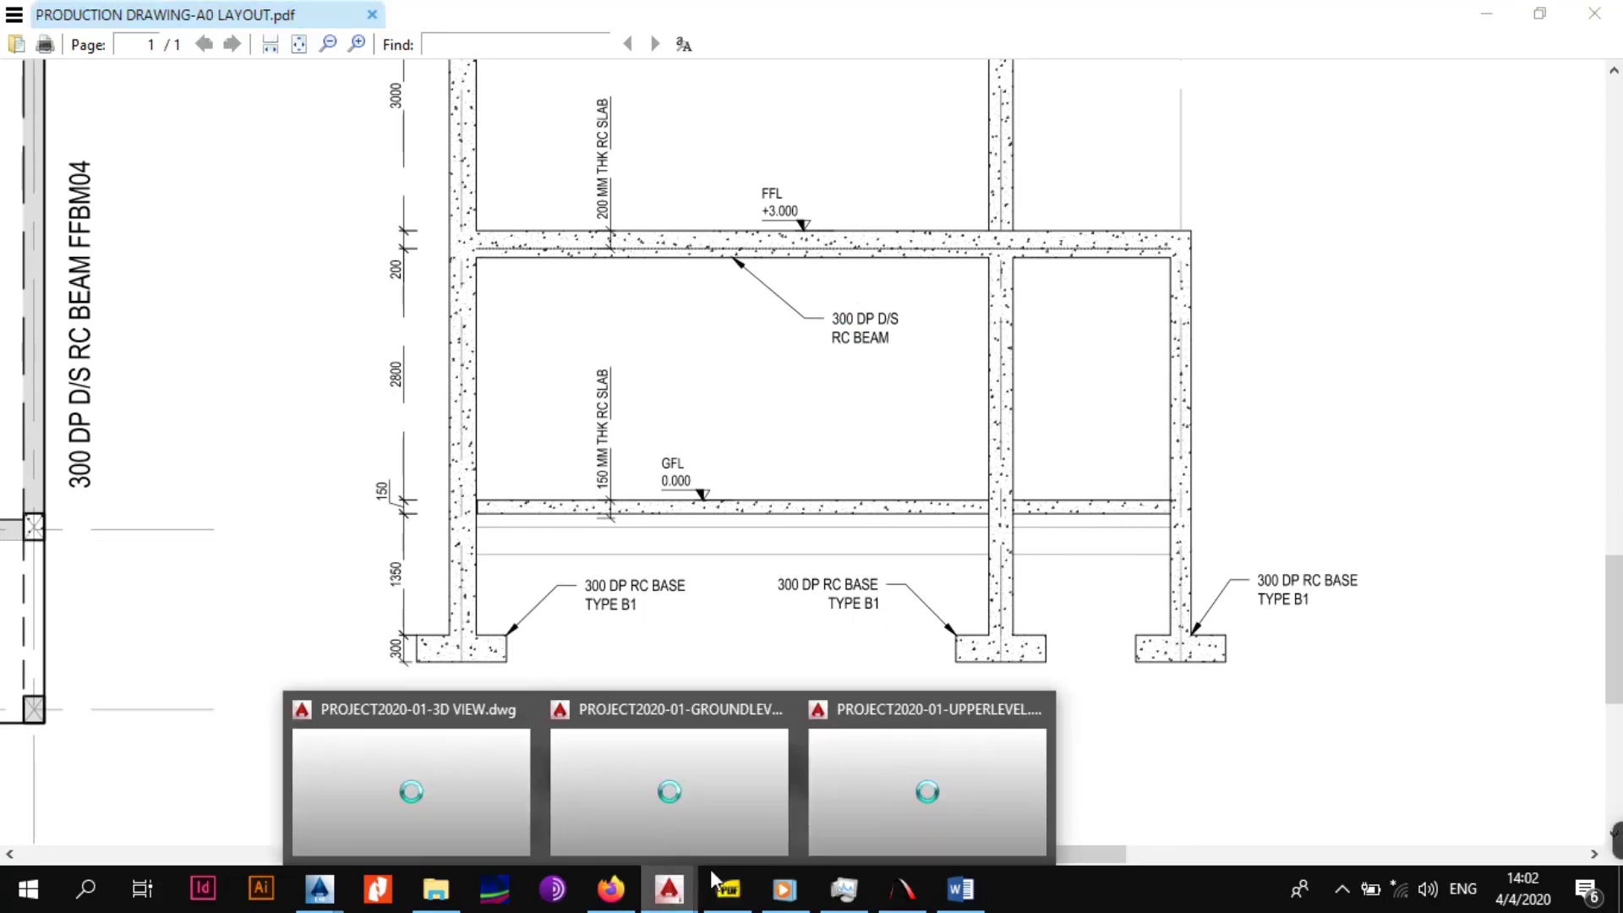
left_click(903, 781)
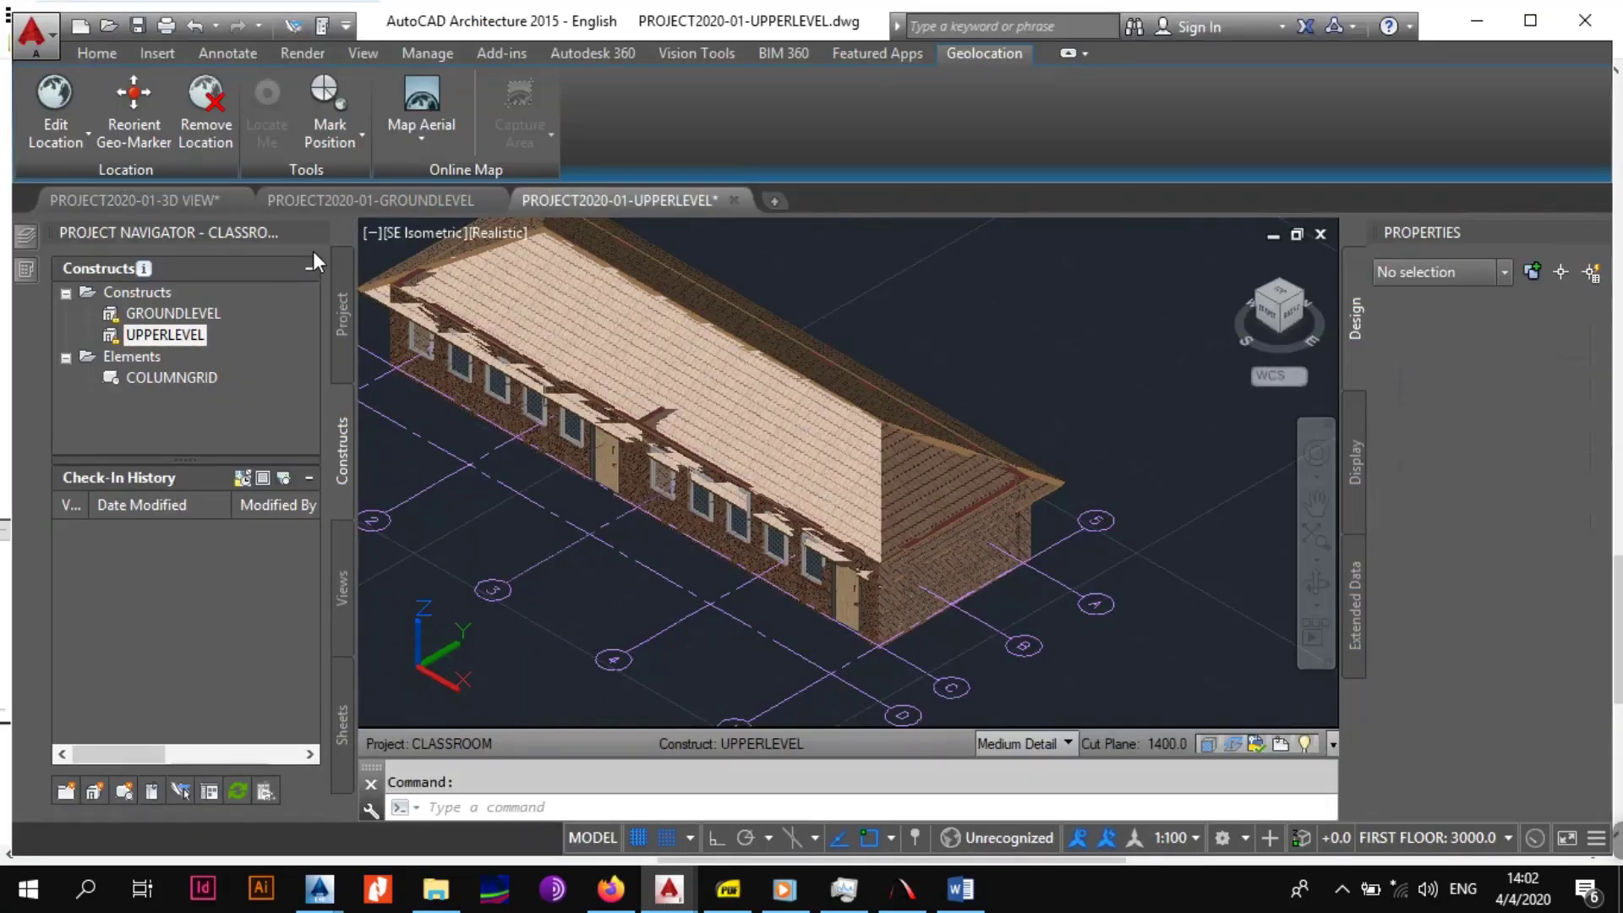
left_click(339, 587)
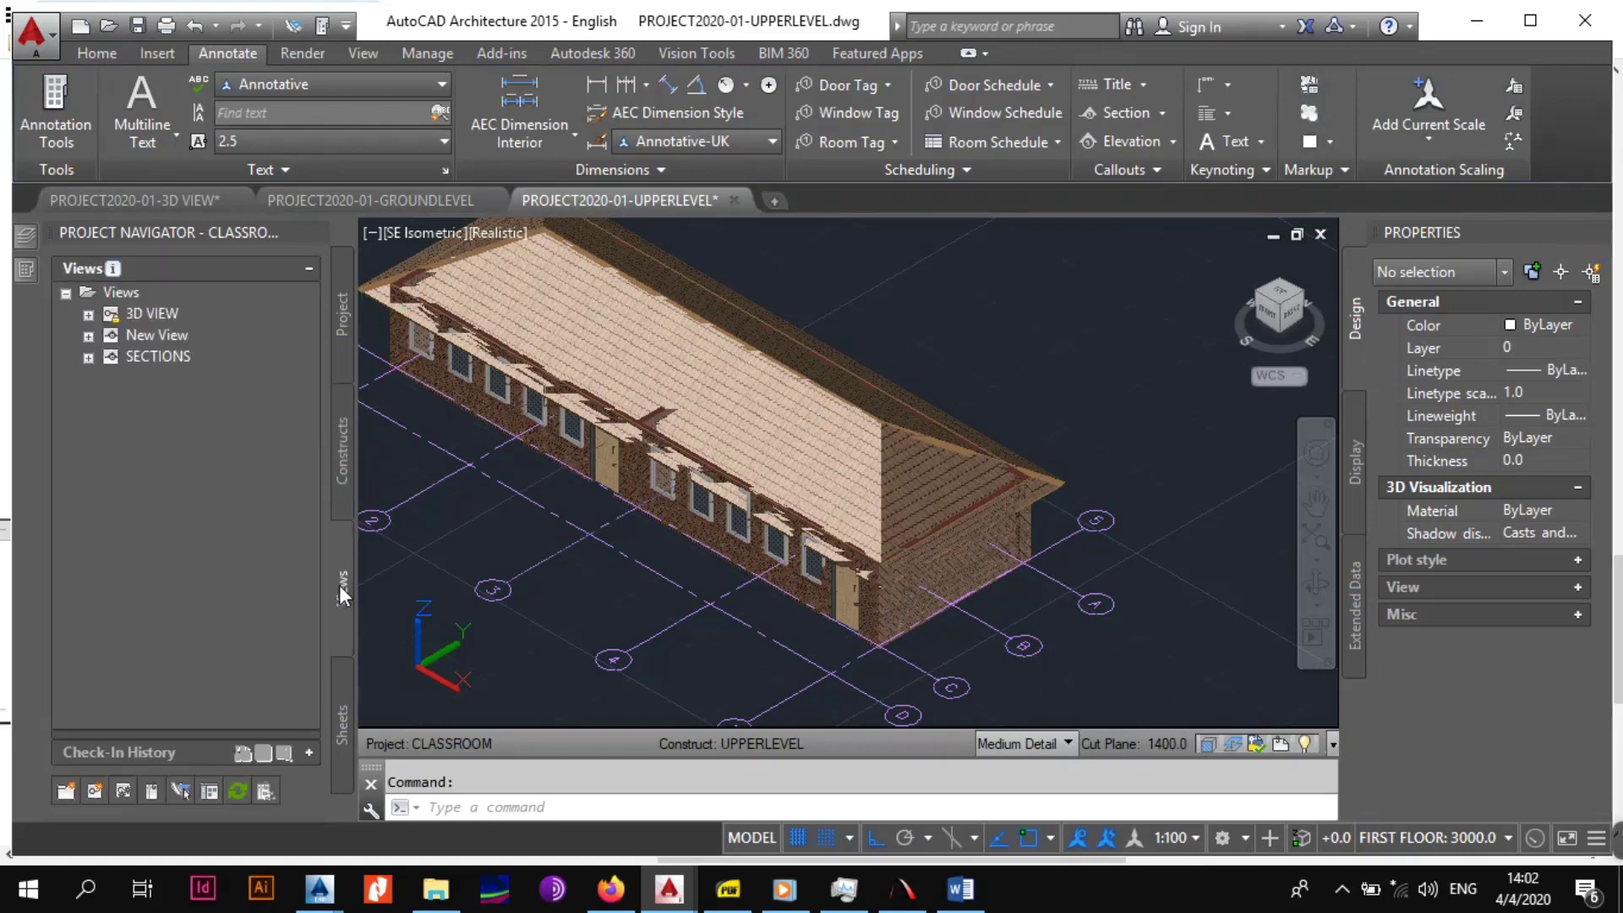
double_click(160, 337)
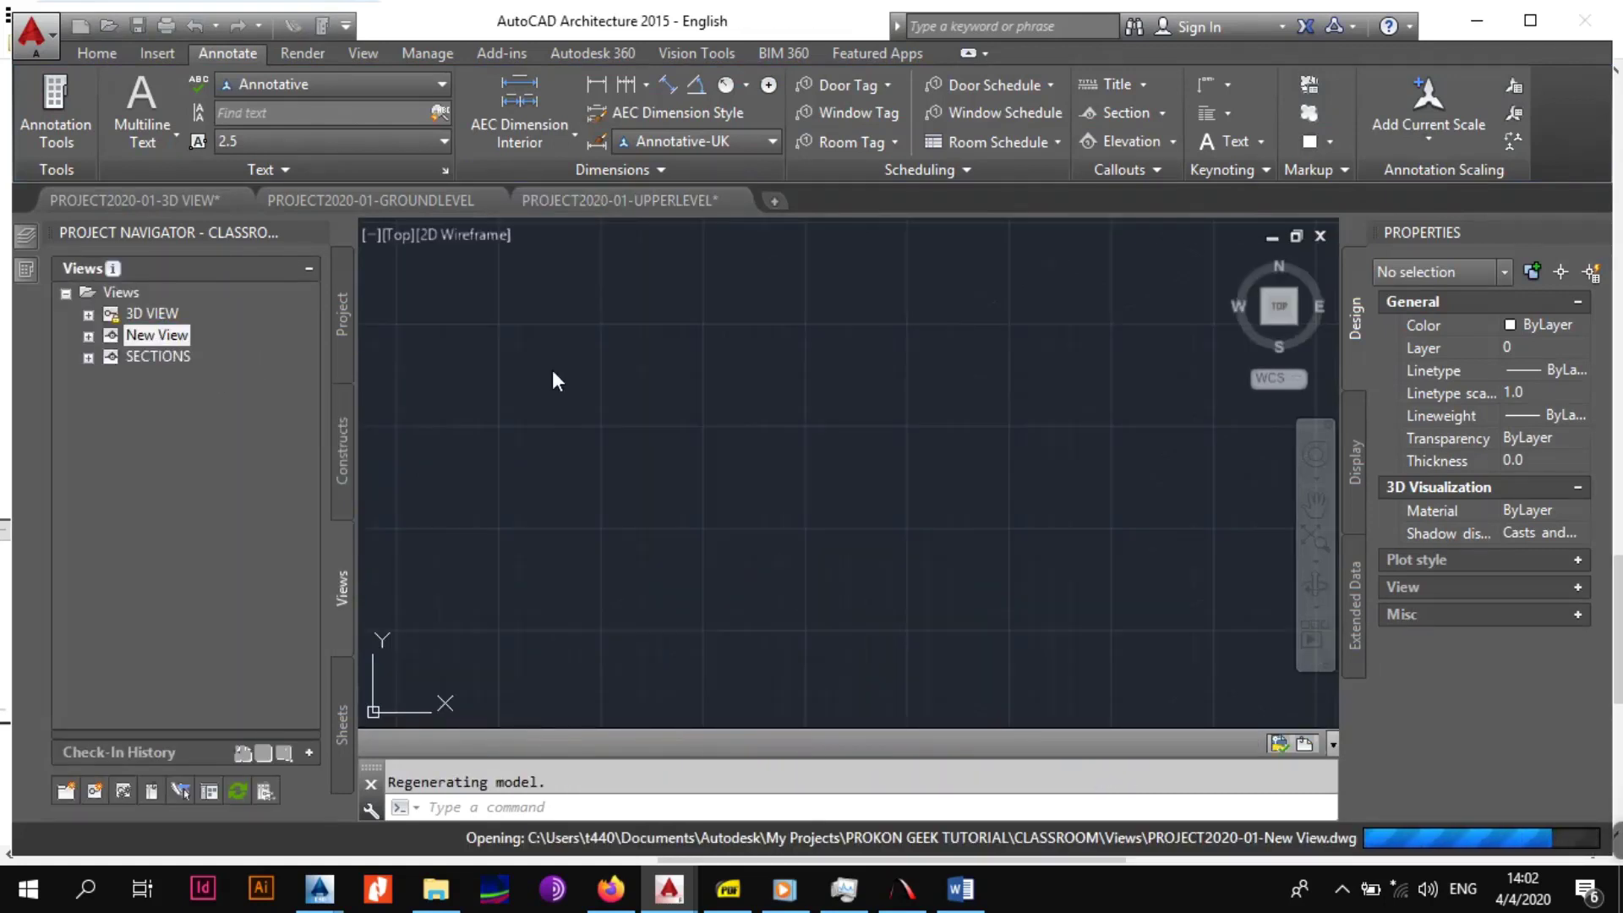
Examine the floor slabs, walls and veranda column in the architectural cross-section, and compare them with Section A-A in the PDF.
scroll(899, 493, "up", 4)
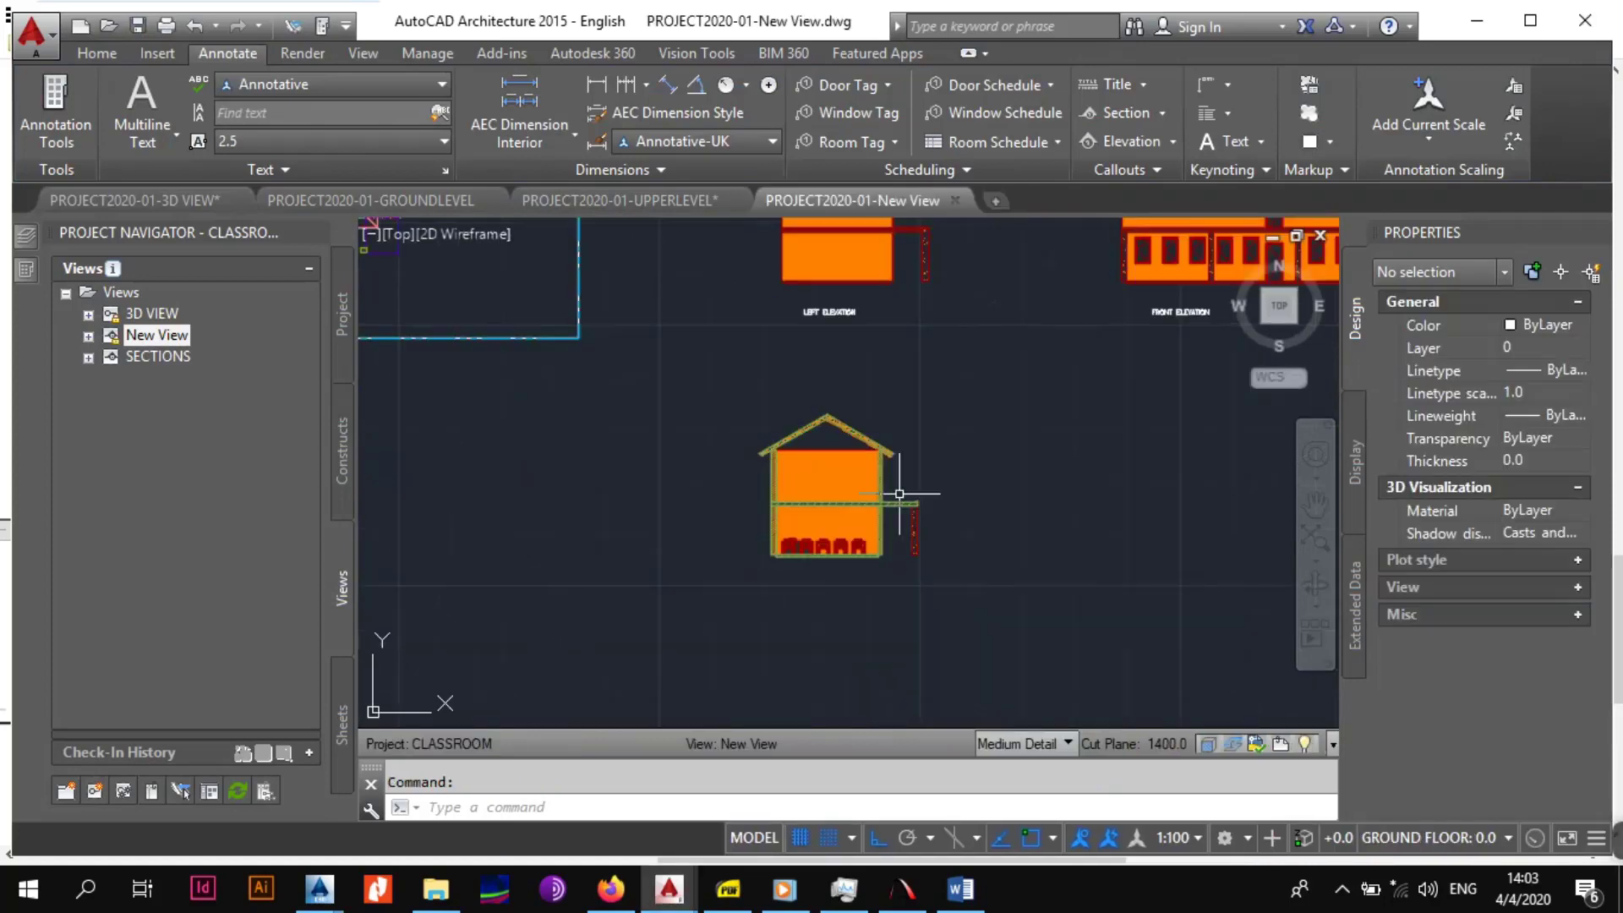
scroll(867, 505, "up", 5)
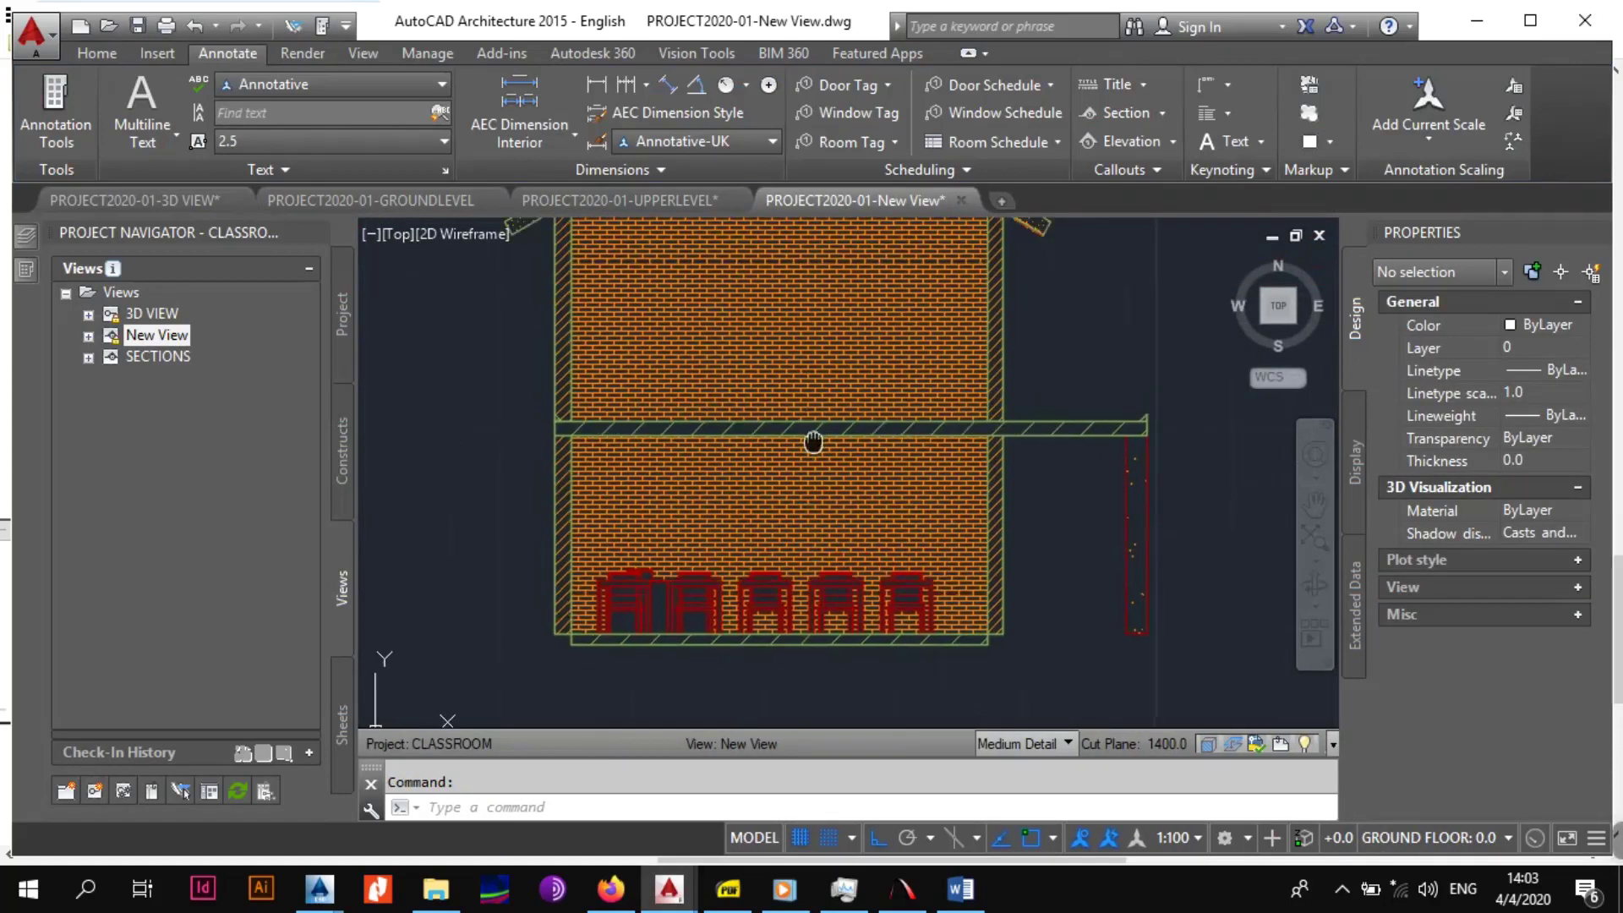
middle_click_drag(811, 422, 816, 506)
scroll(816, 507, "up", 2)
scroll(936, 465, "down", 2)
middle_click_drag(934, 500, 923, 438)
middle_click_drag(763, 562, 795, 507)
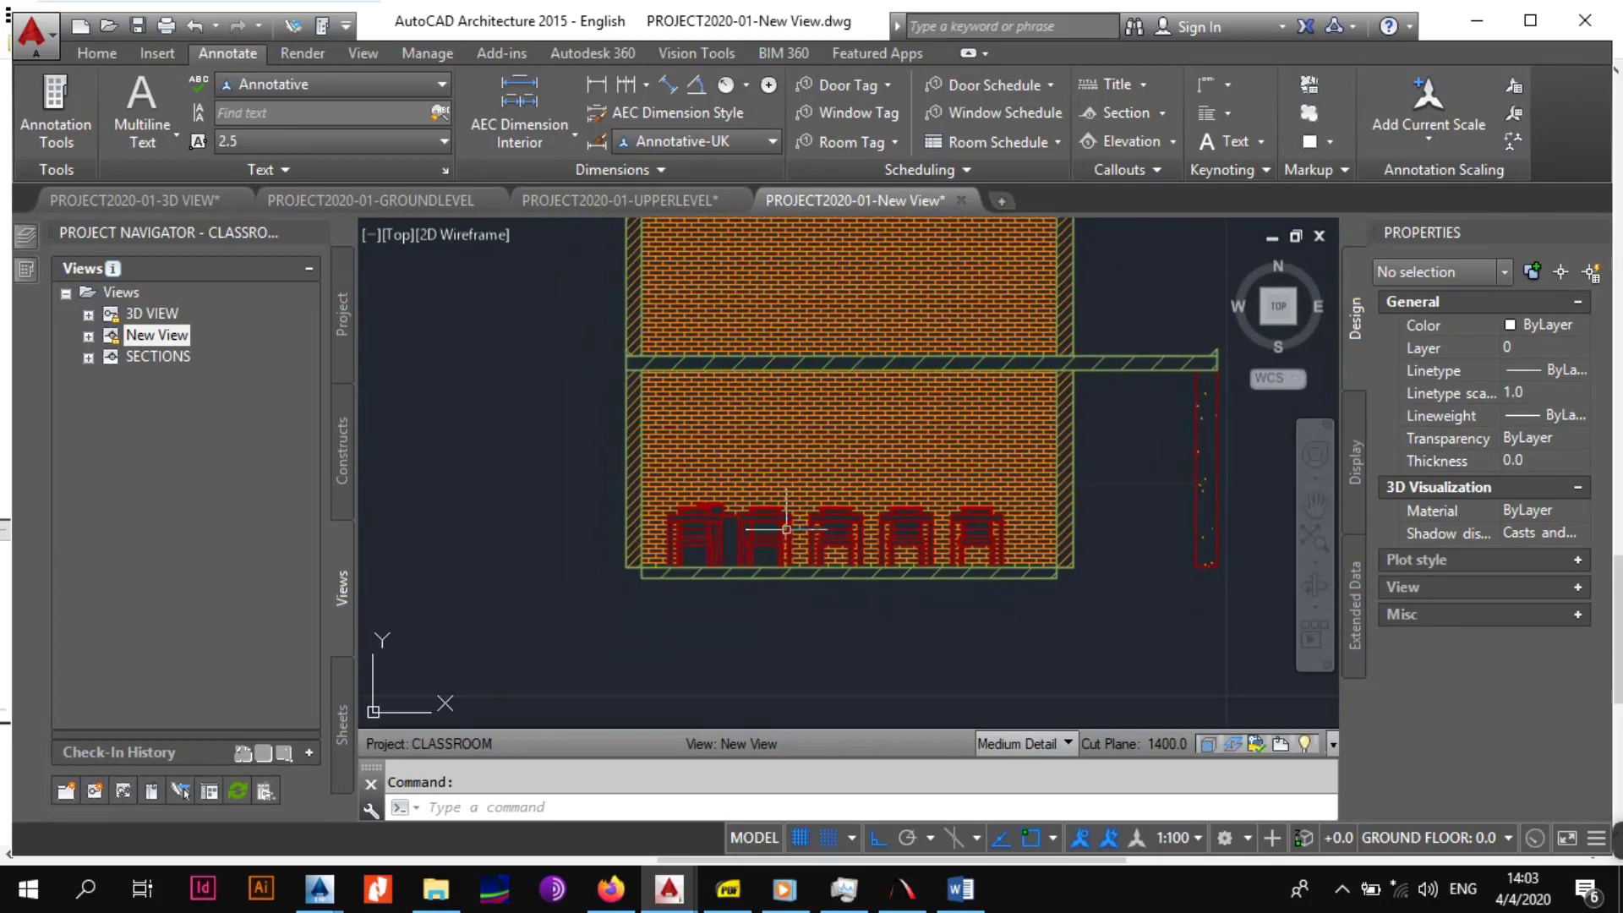
scroll(815, 573, "up", 3)
scroll(548, 573, "down", 3)
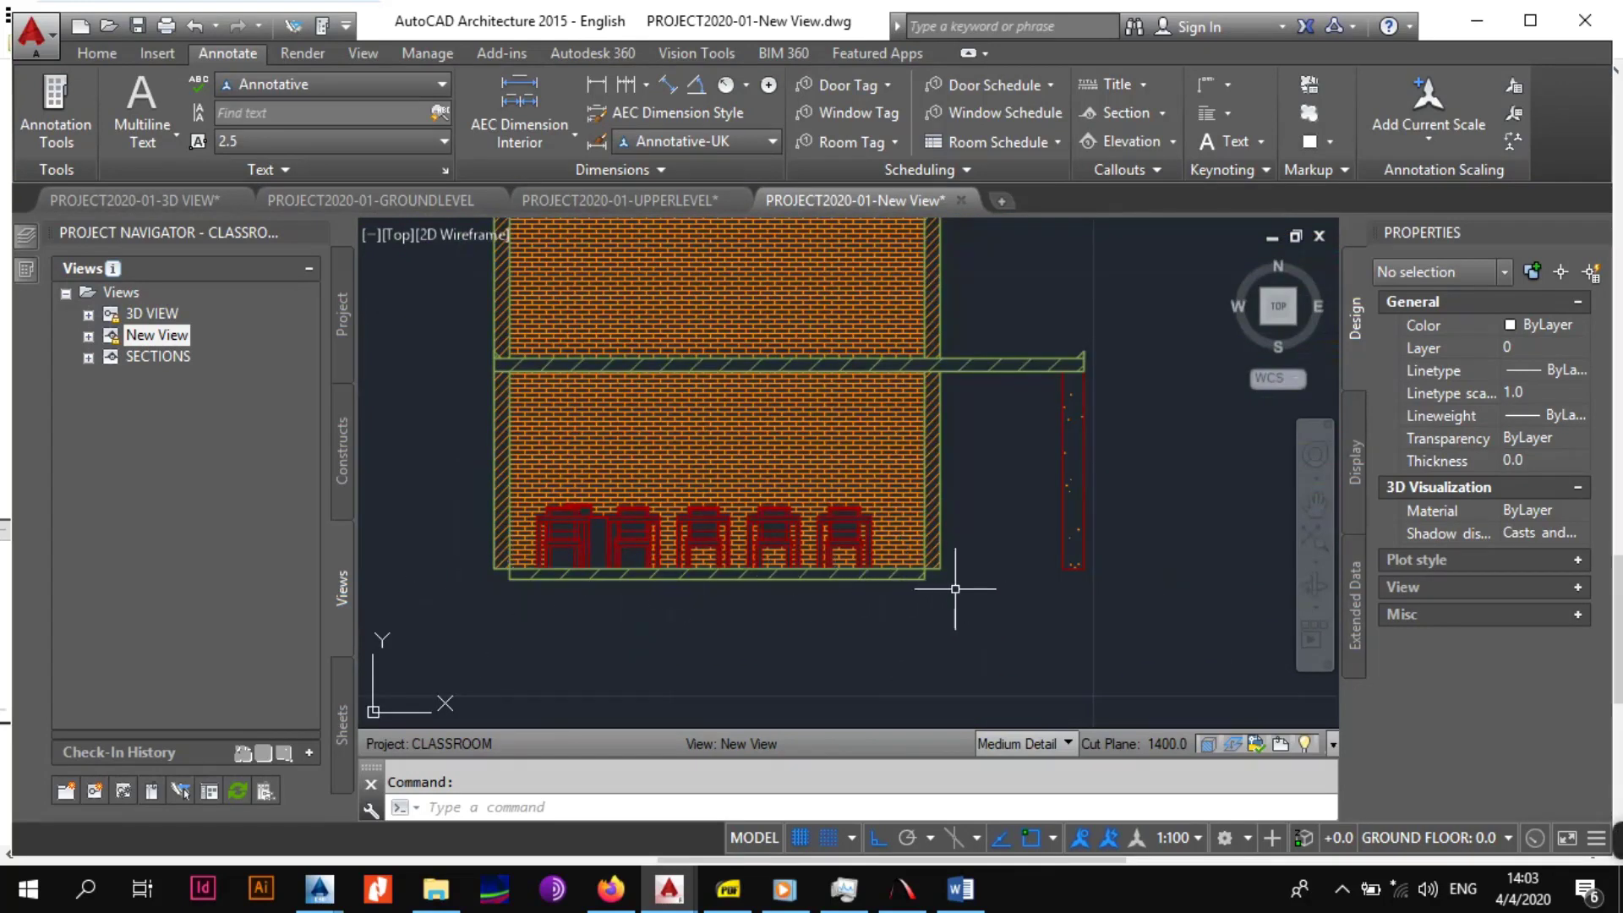
scroll(863, 586, "up", 2)
scroll(911, 583, "down", 2)
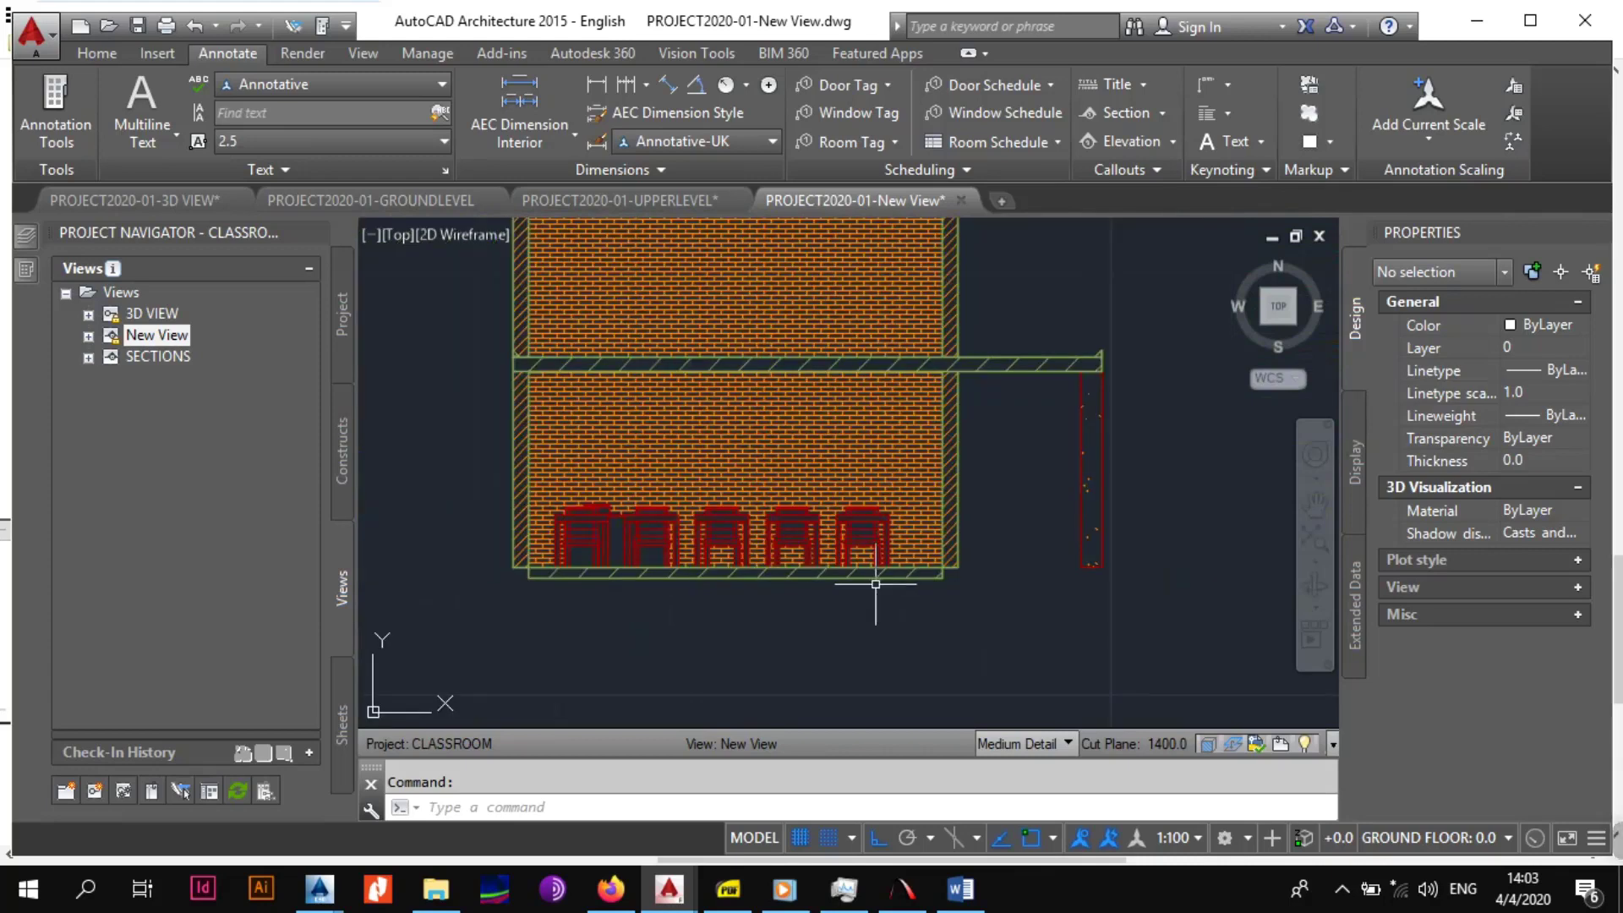
middle_click_drag(830, 488, 869, 521)
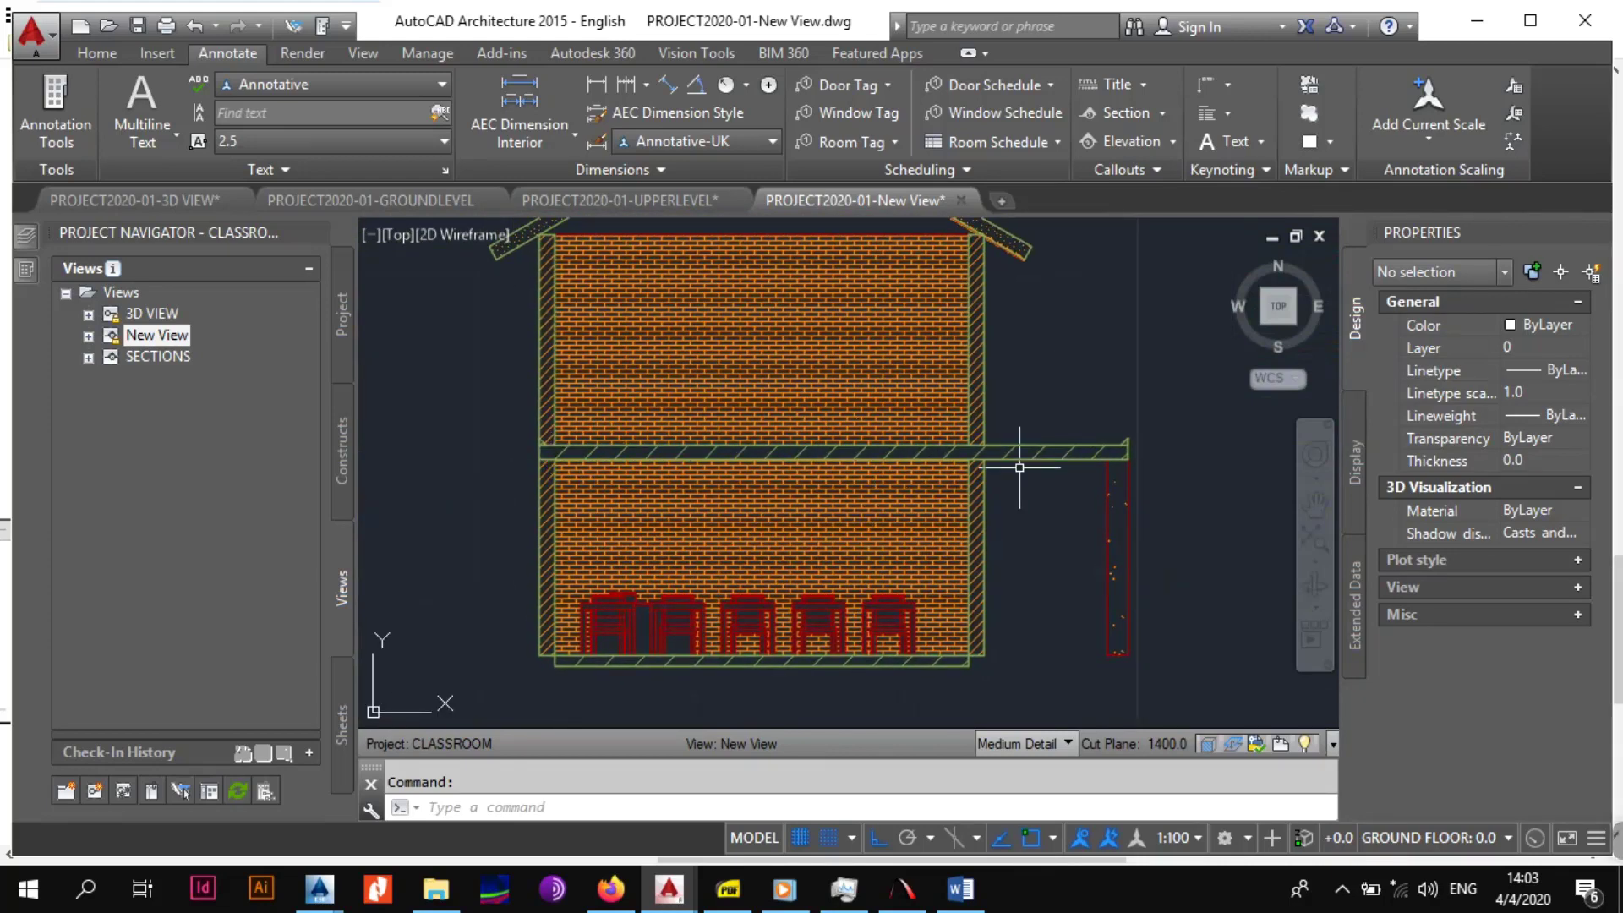
middle_click_drag(962, 438, 960, 504)
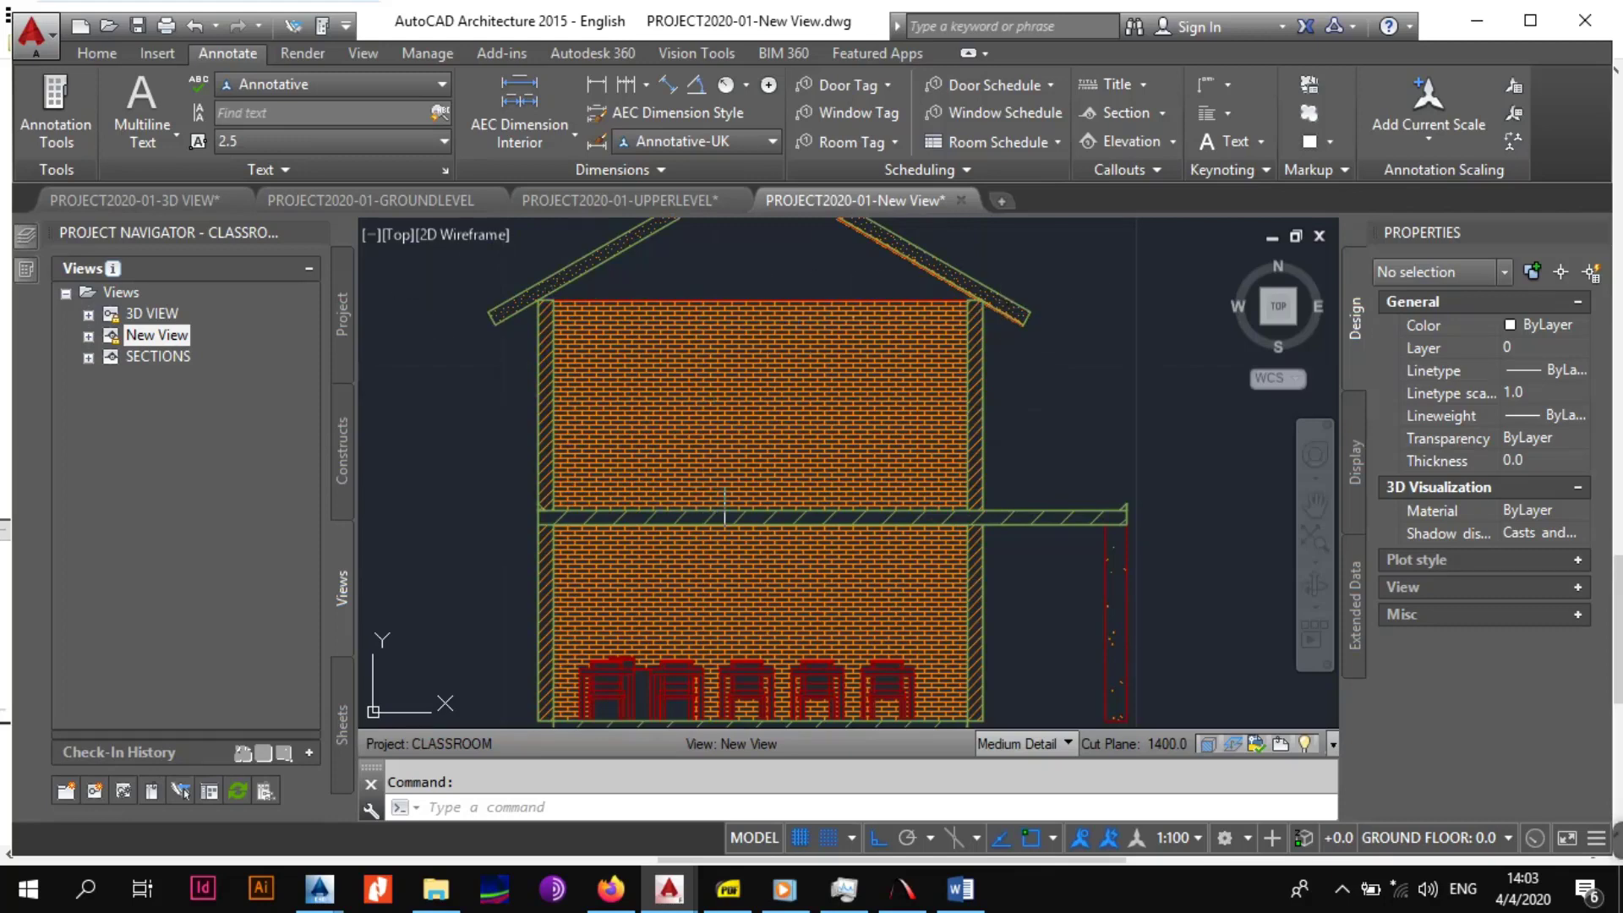
scroll(724, 488, "down", 4)
scroll(731, 443, "up", 4)
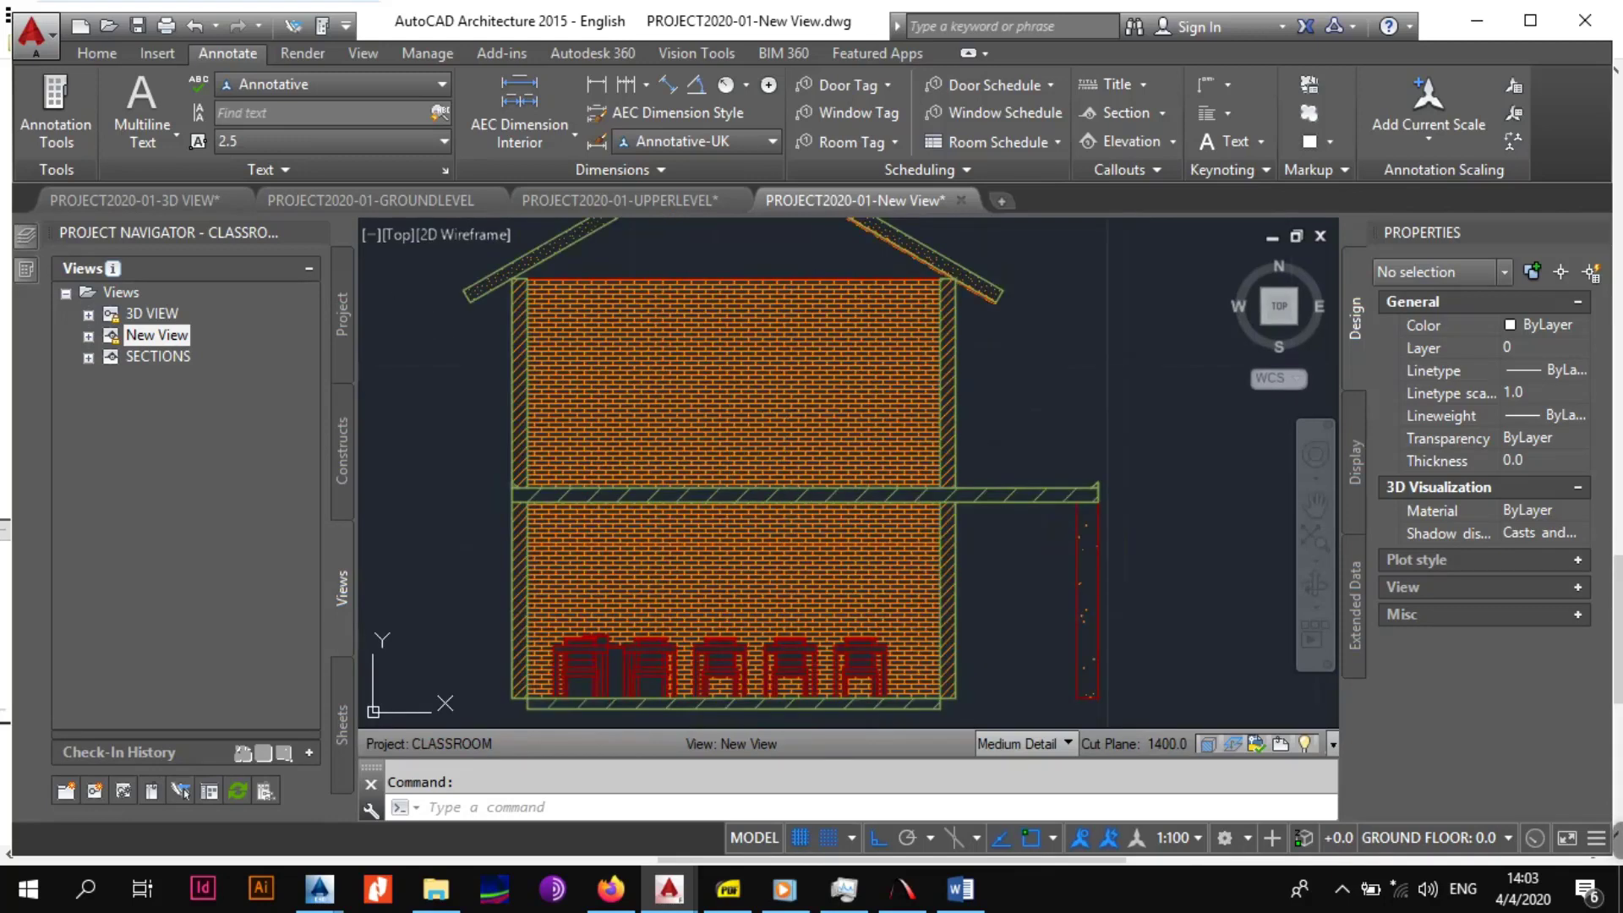
left_click(731, 887)
left_click_drag(691, 447, 683, 479)
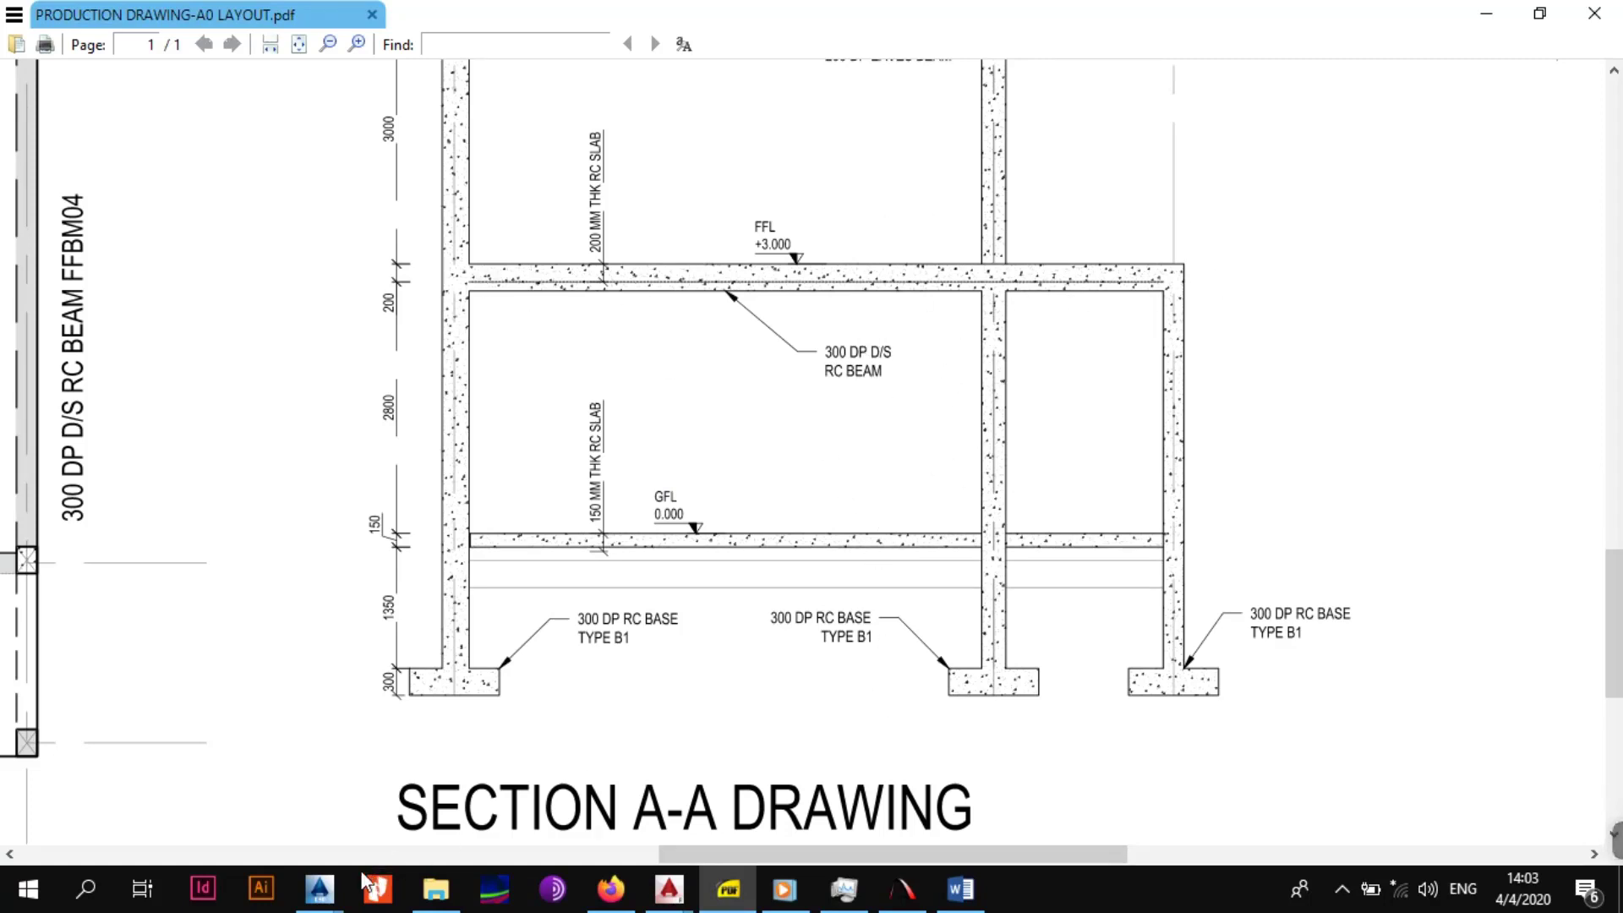
Return to TUTORIAL LAYOUTS in Civil 3D and copy the entire foundation layout into the empty space to its right.
mouse_move(319, 888)
left_click(380, 798)
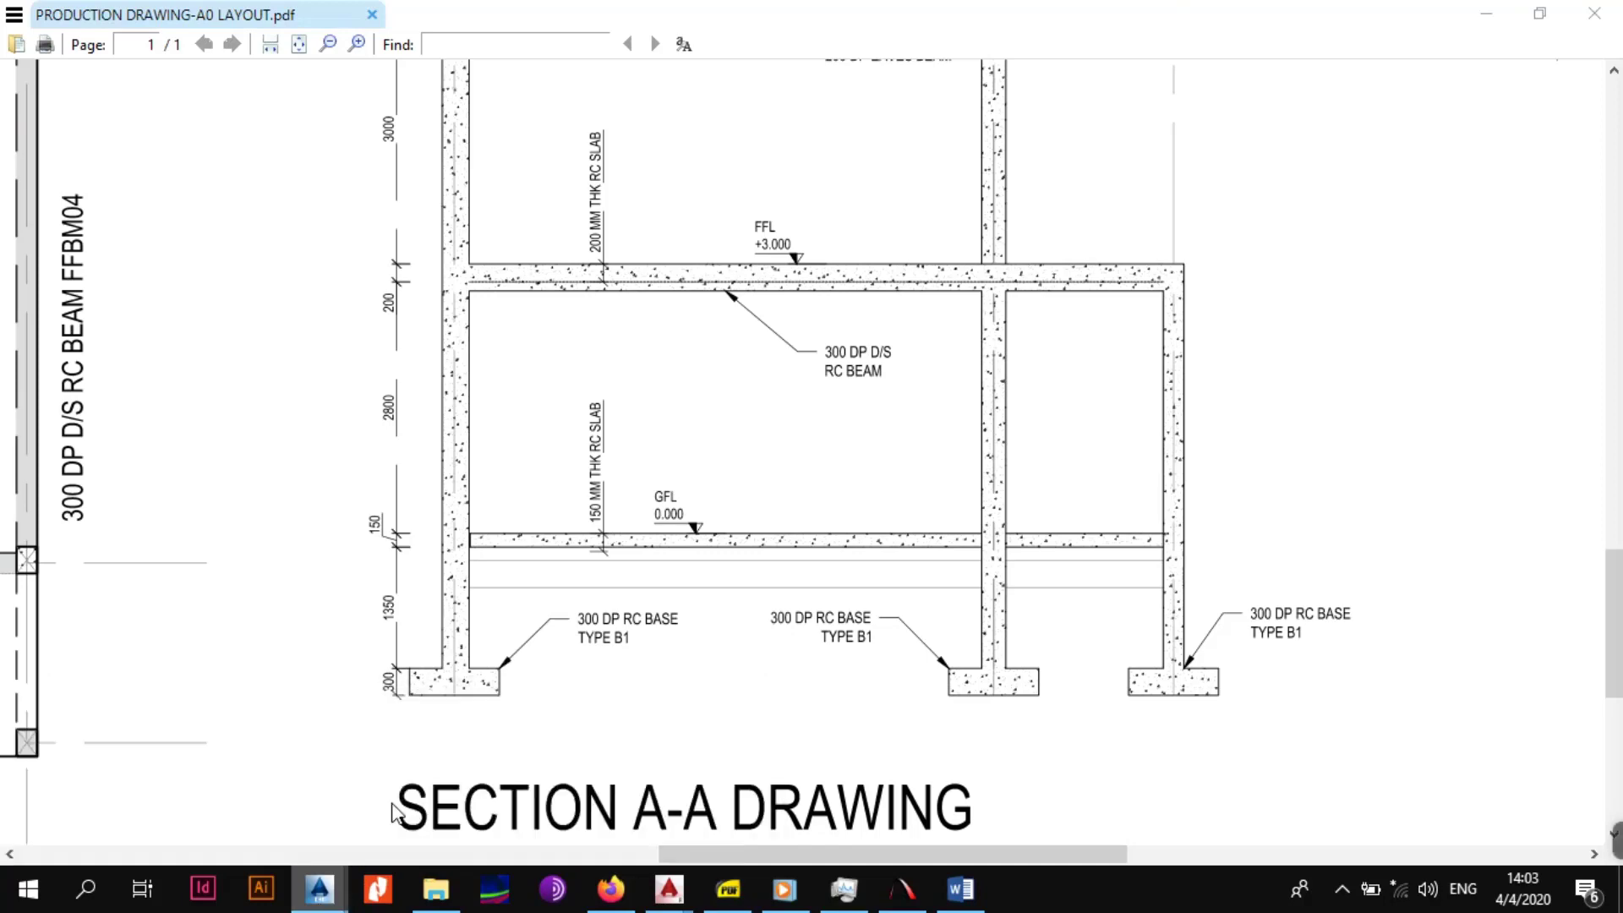
scroll(602, 566, "down", 3)
scroll(601, 567, "up", 3)
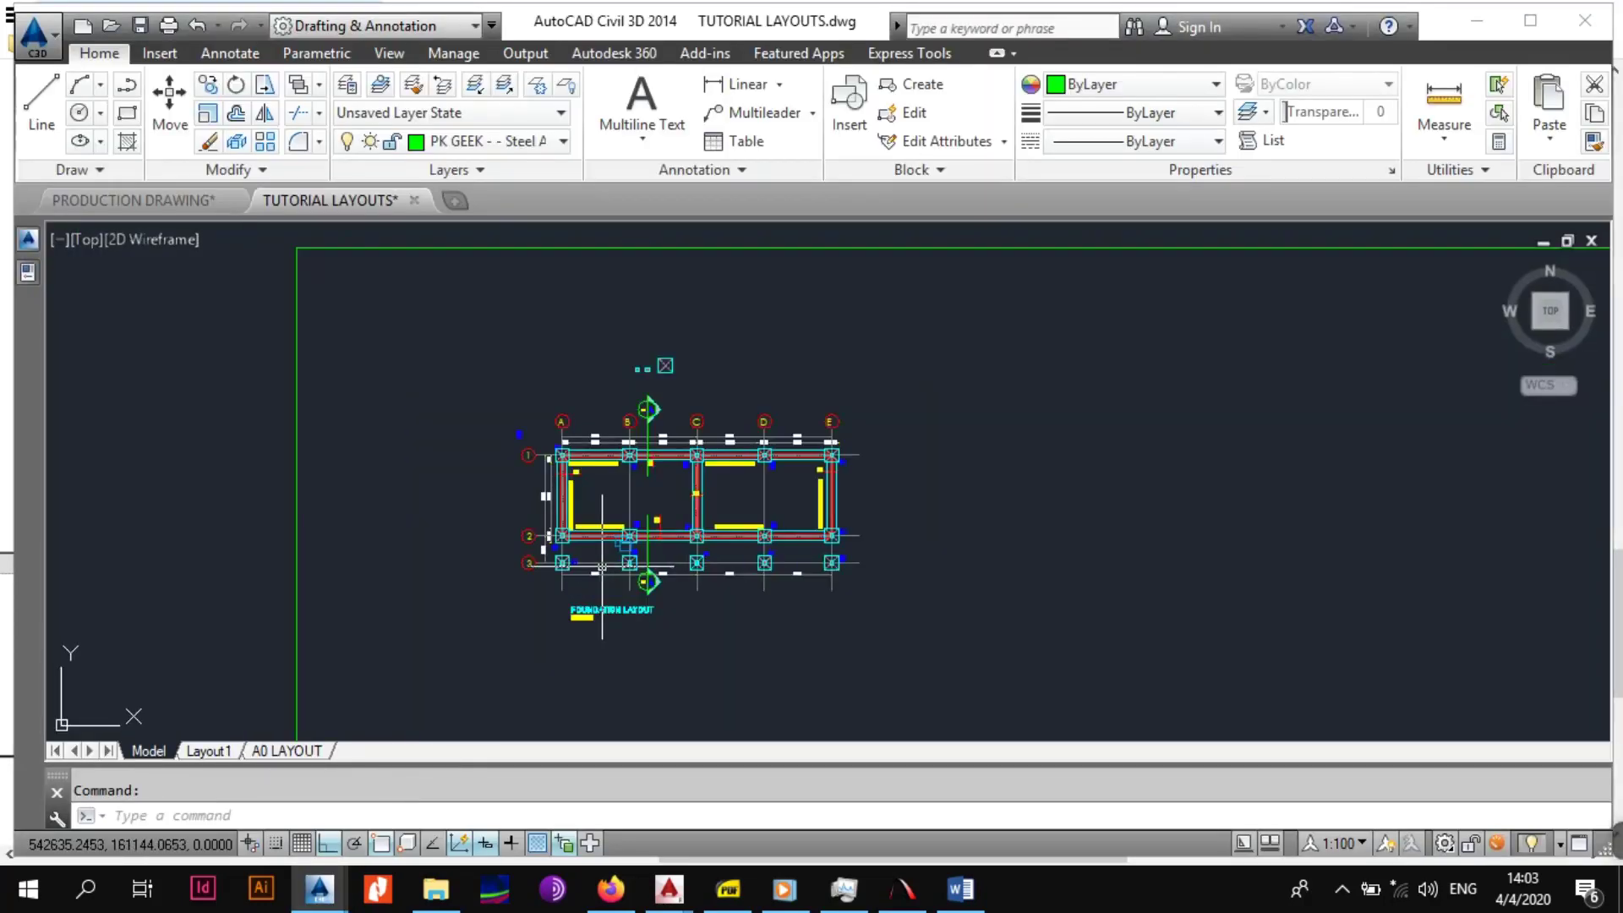
middle_click_drag(602, 567, 562, 533)
left_click(428, 344)
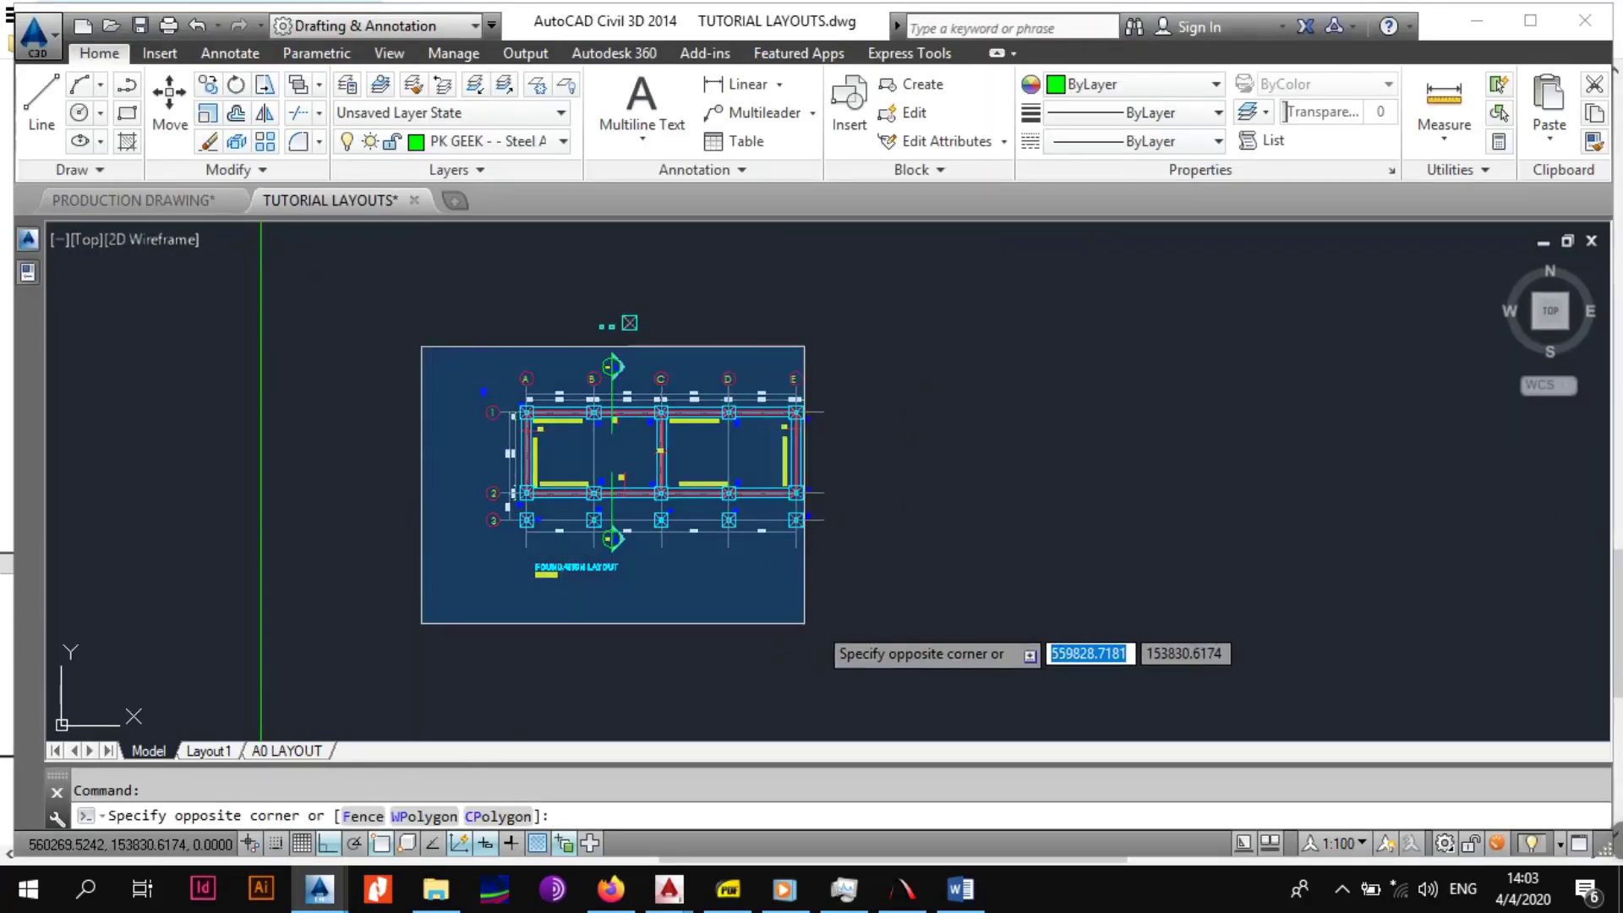
left_click(879, 629)
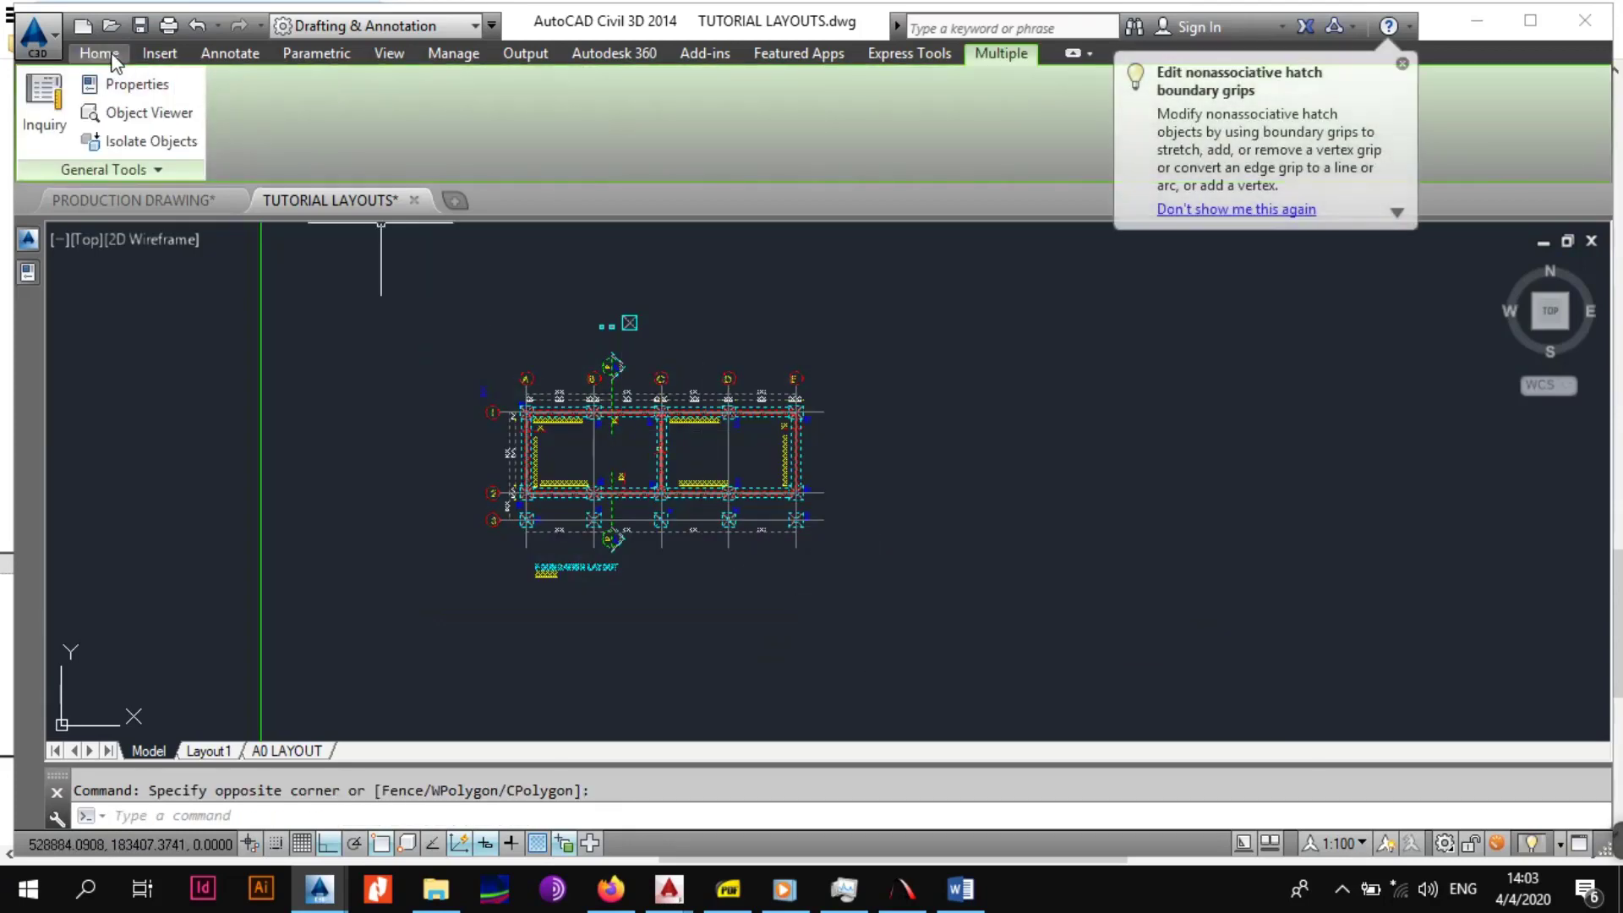
left_click(112, 56)
scroll(782, 497, "up", 4)
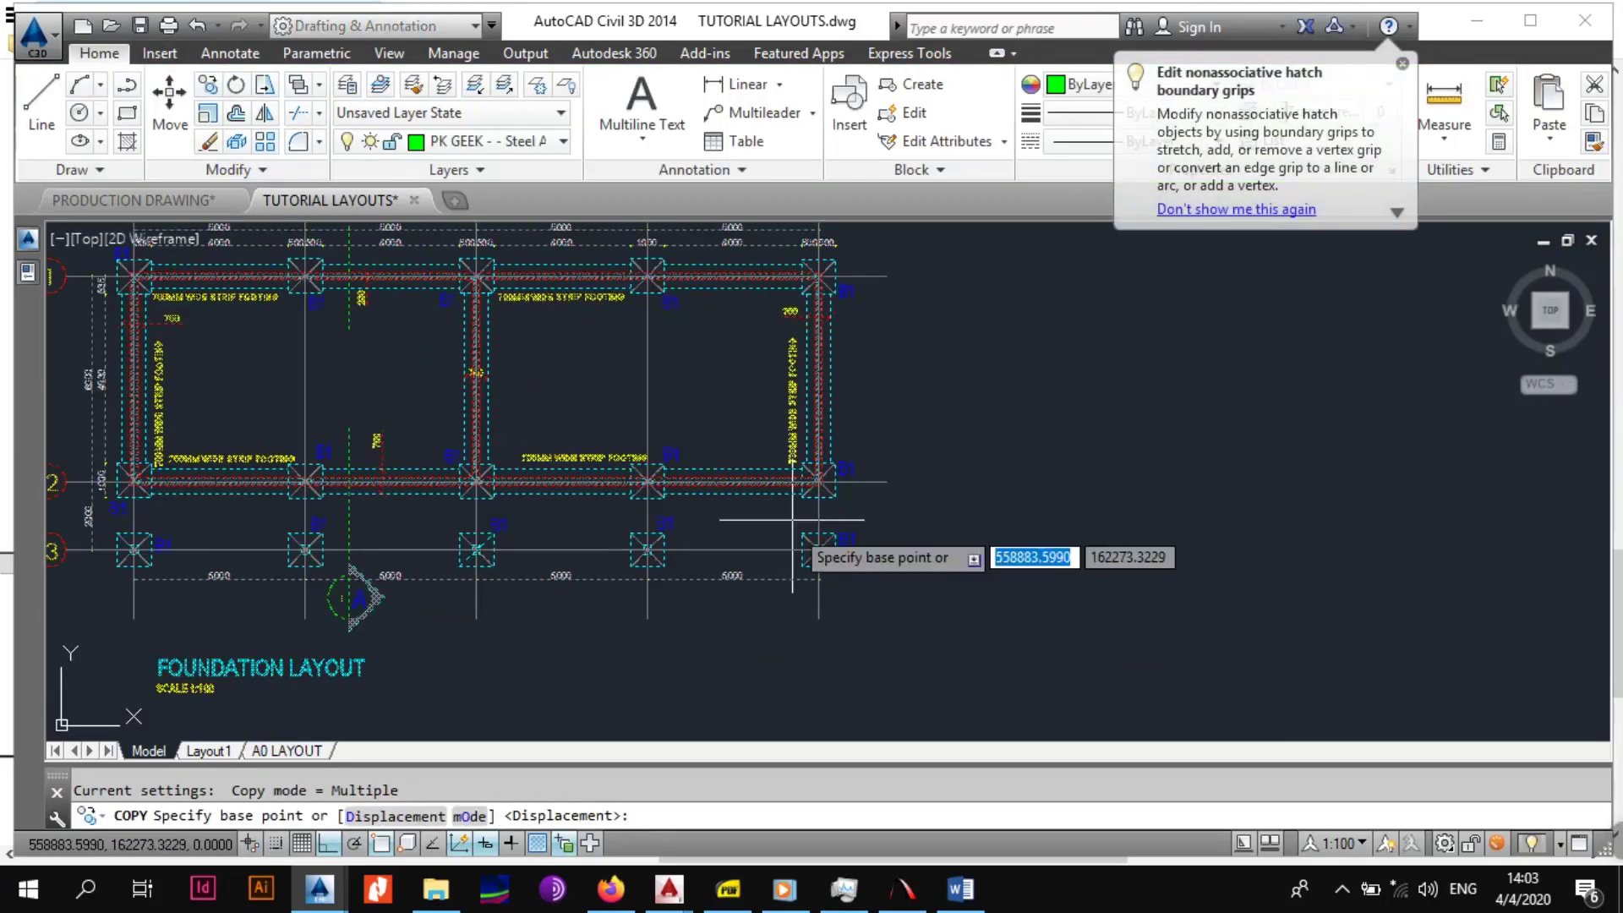
left_click(545, 487)
scroll(921, 485, "down", 4)
middle_click_drag(1077, 484, 658, 460)
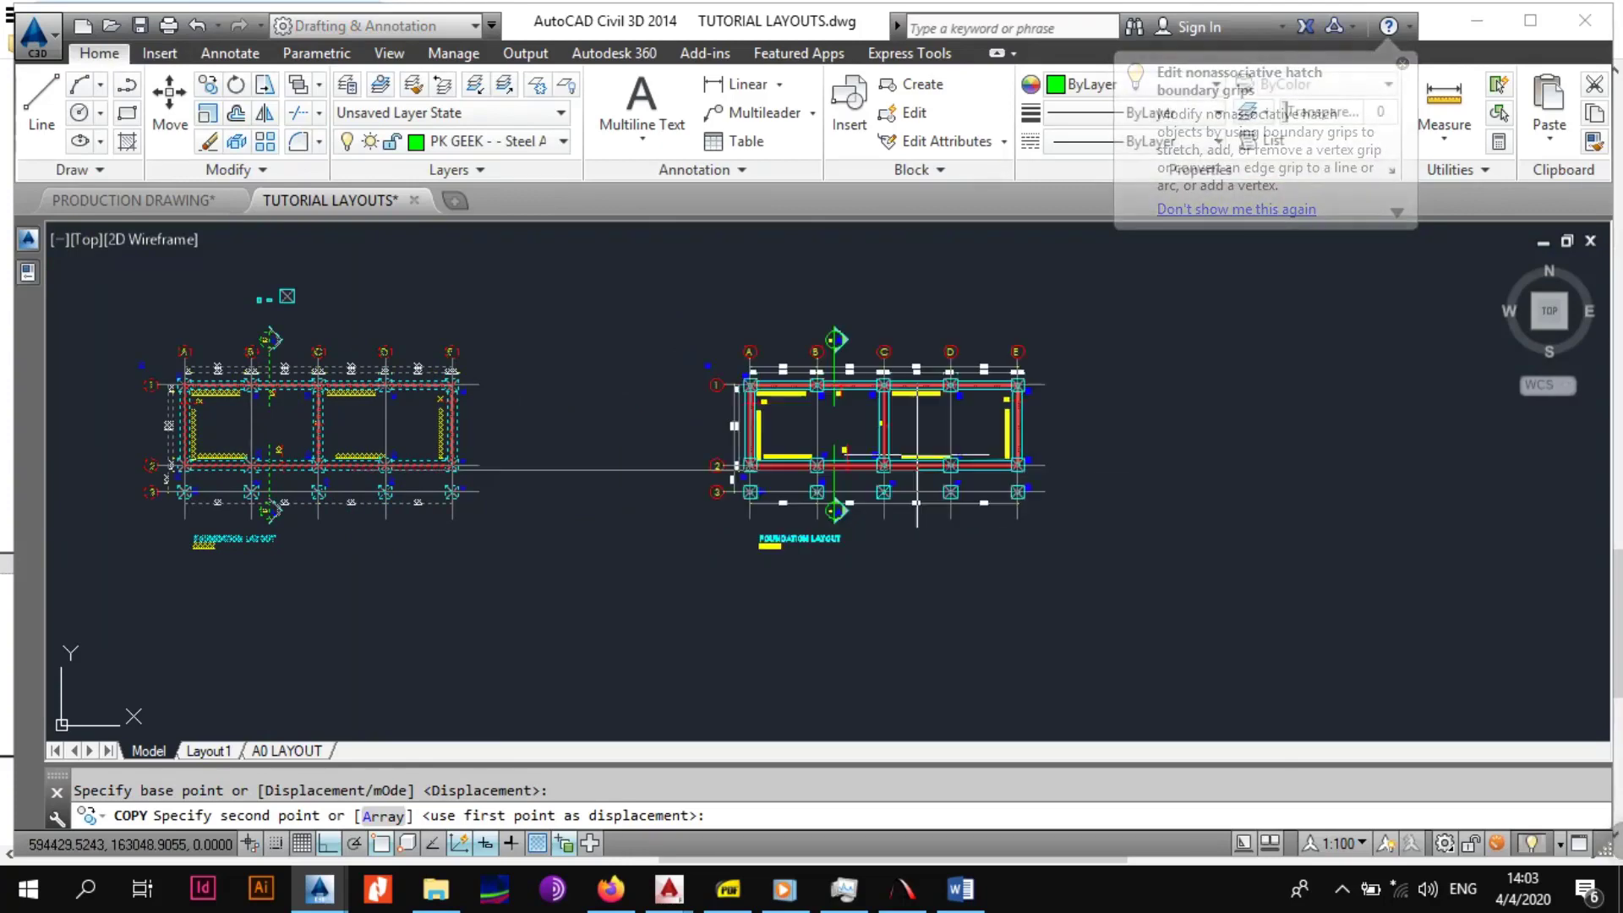
left_click(896, 456)
key("Escape")
Erase the square outline of the base at grid A-1 in the copied foundation layout.
scroll(842, 355, "up", 3)
middle_click_drag(843, 355, 786, 416)
scroll(873, 390, "up", 2)
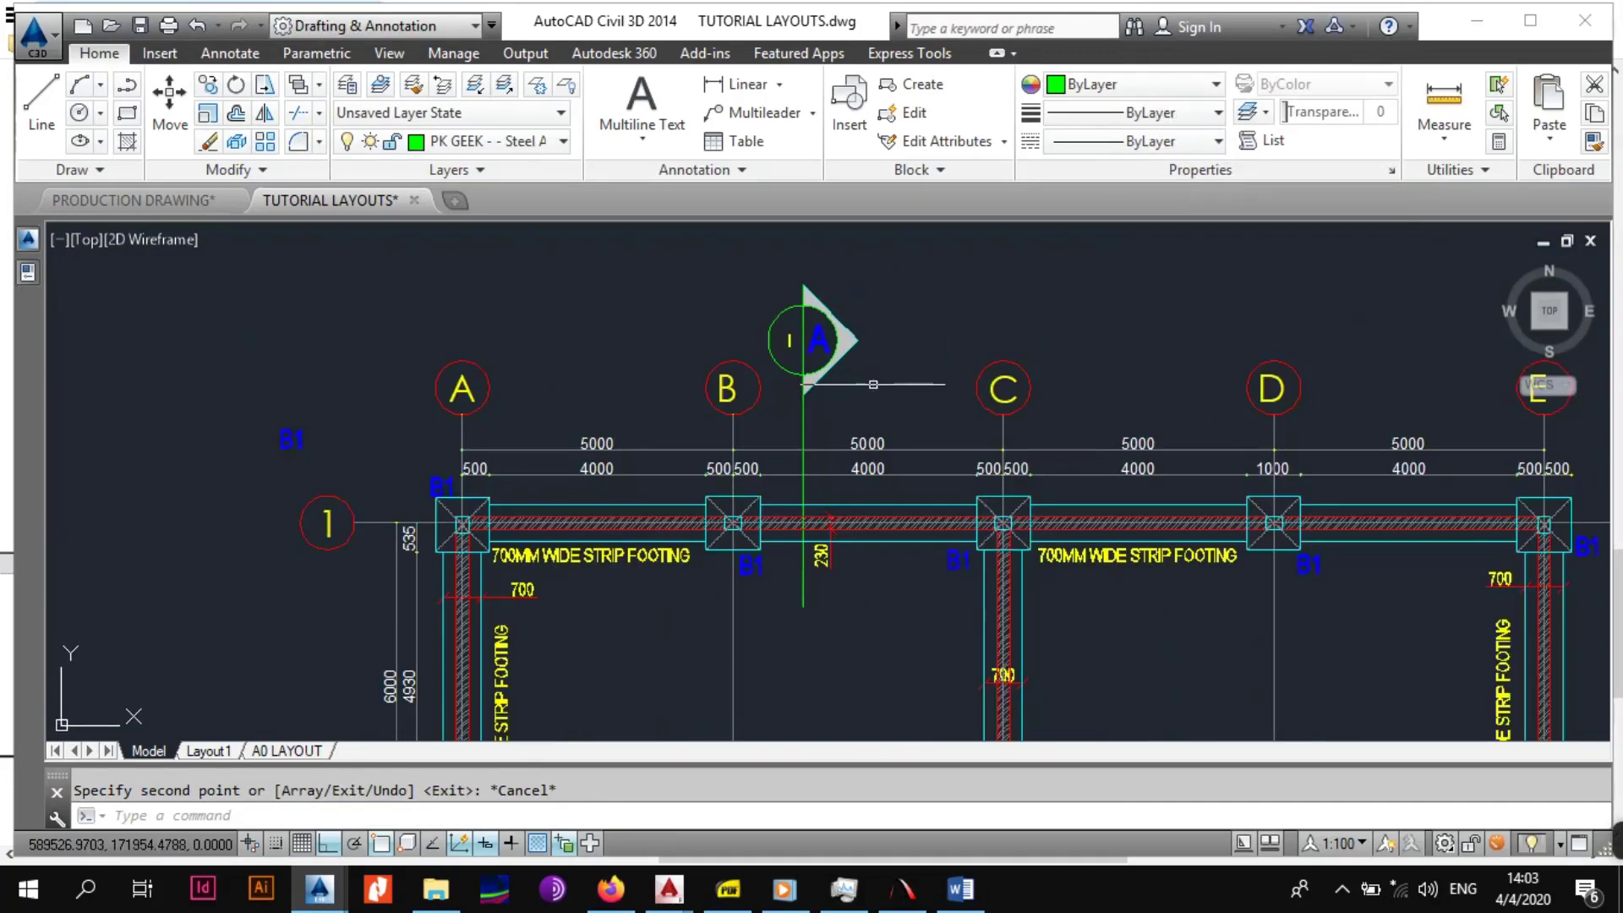
scroll(767, 356, "down", 4)
middle_click_drag(649, 371, 646, 372)
scroll(646, 373, "up", 4)
middle_click_drag(711, 499, 673, 416)
left_click(209, 143)
scroll(736, 358, "up", 4)
middle_click_drag(727, 359, 869, 351)
scroll(559, 387, "up", 4)
left_click(564, 303)
left_click(480, 352)
scroll(514, 383, "down", 4)
key("Return")
Erase the horizontal strip footing label, the 700 width dimension and the inner footing edge lines near grid A-1.
middle_click_drag(607, 431, 570, 303)
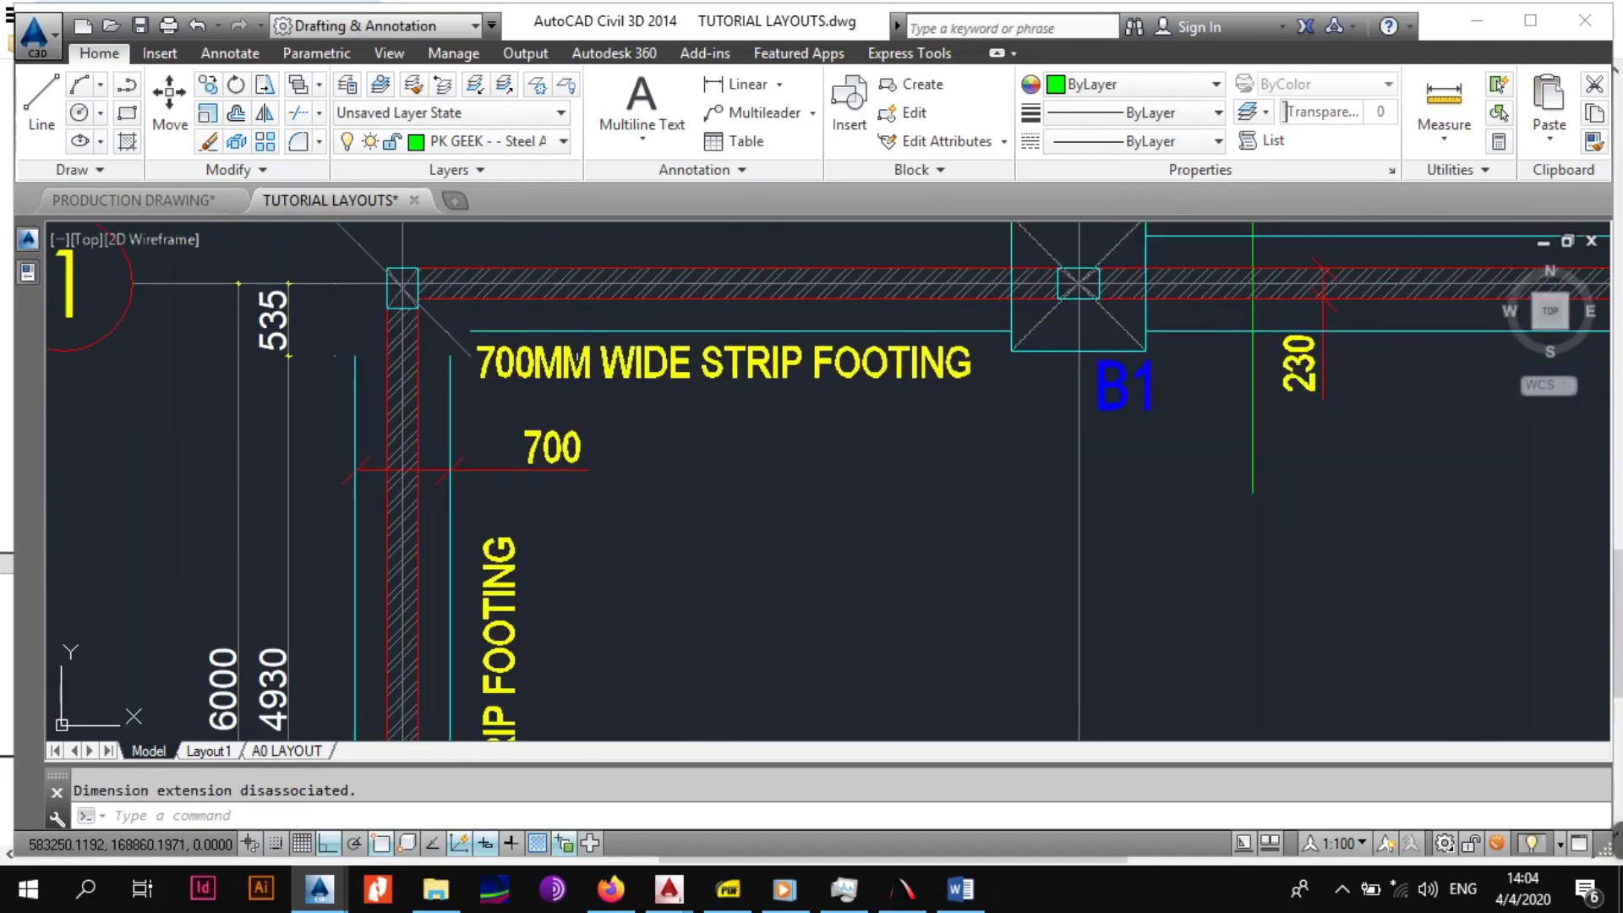
key("Return")
left_click(603, 316)
left_click(557, 382)
key("Return")
middle_click_drag(488, 415, 658, 394)
key("Return")
left_click(662, 315)
left_click(616, 368)
key("Return")
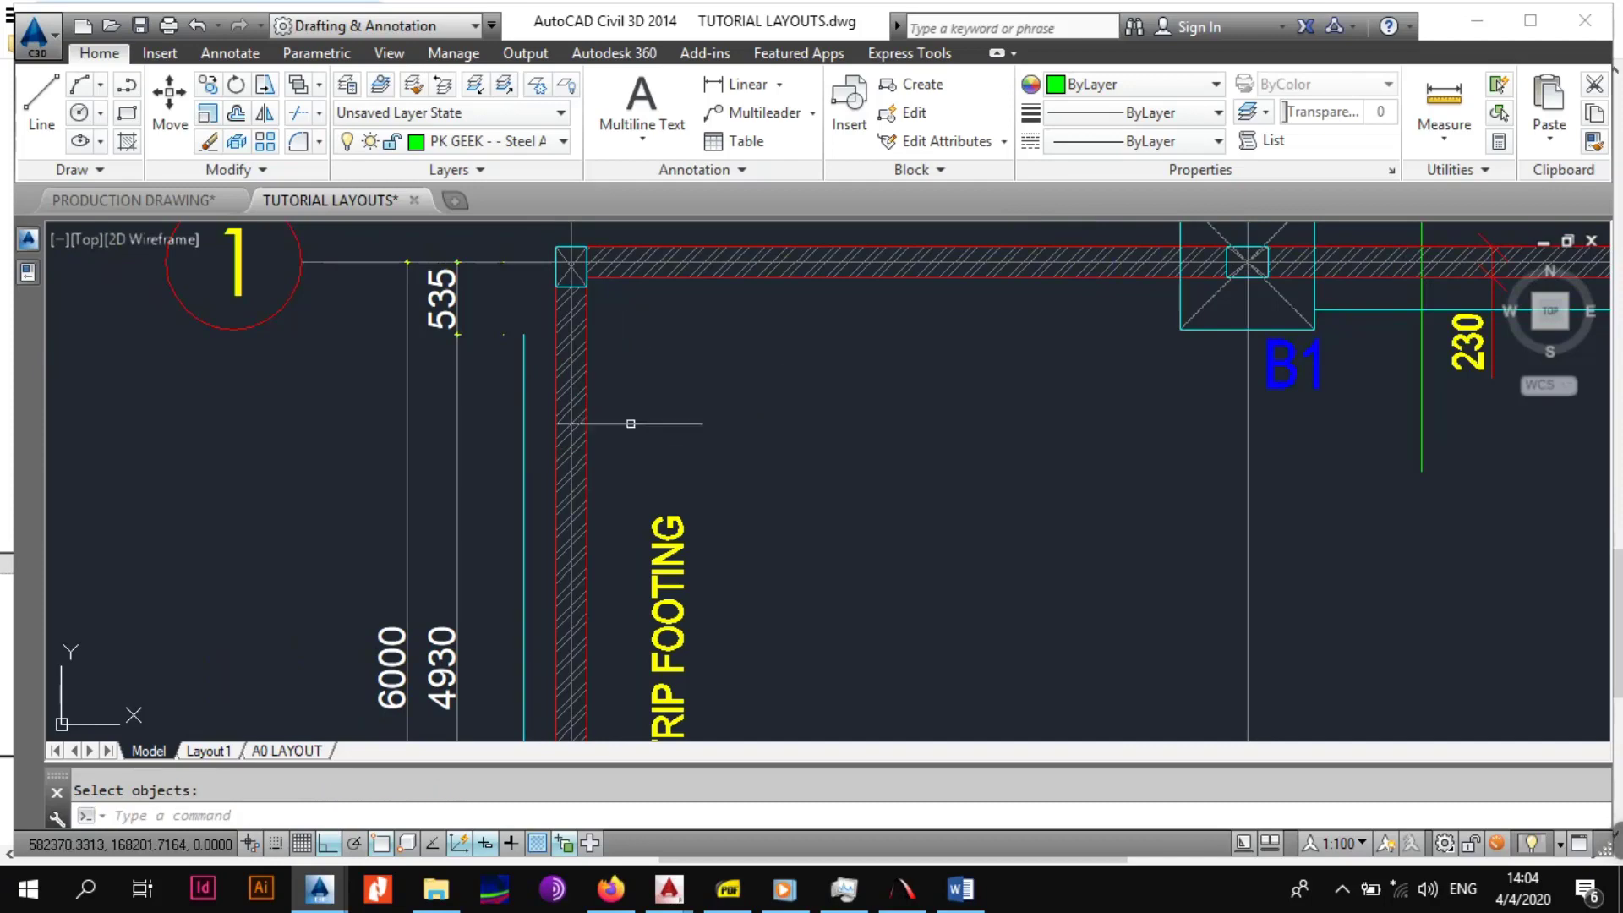
Erase the outer footing edge and the inner chain of vertical dimensions beside grid A.
key("Return")
left_click(496, 419)
key("Return")
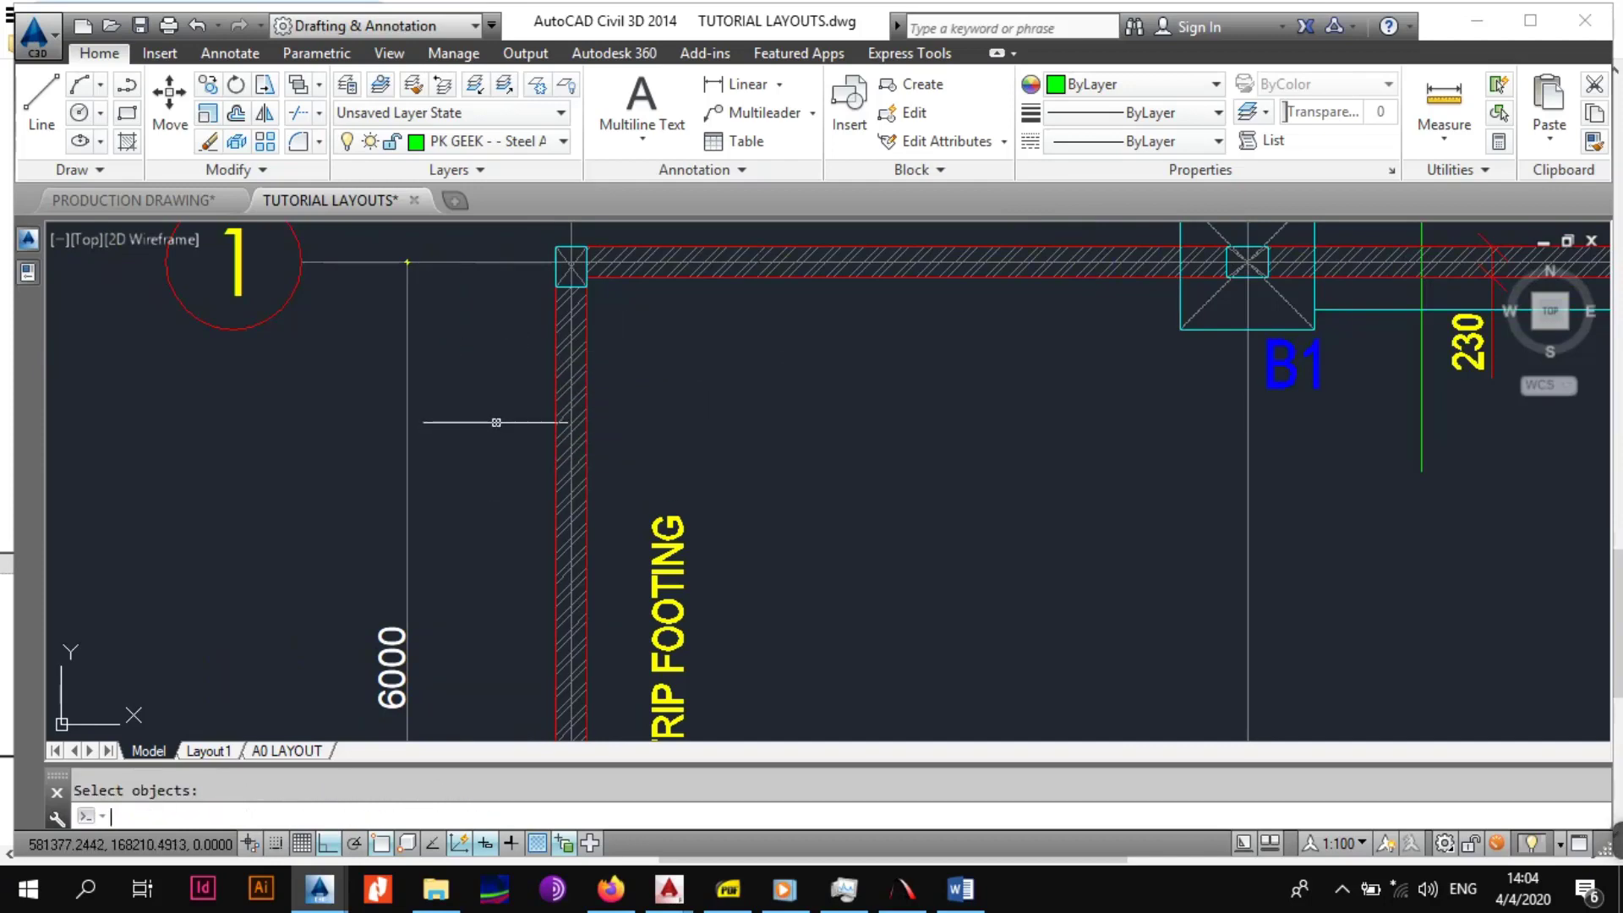
Erase the vertical 700MM WIDE STRIP FOOTING label beside the grid A wall between grids 1 and 2.
scroll(514, 427, "down", 4)
middle_click_drag(587, 489, 601, 409)
scroll(606, 411, "up", 4)
key("Return")
left_click(631, 311)
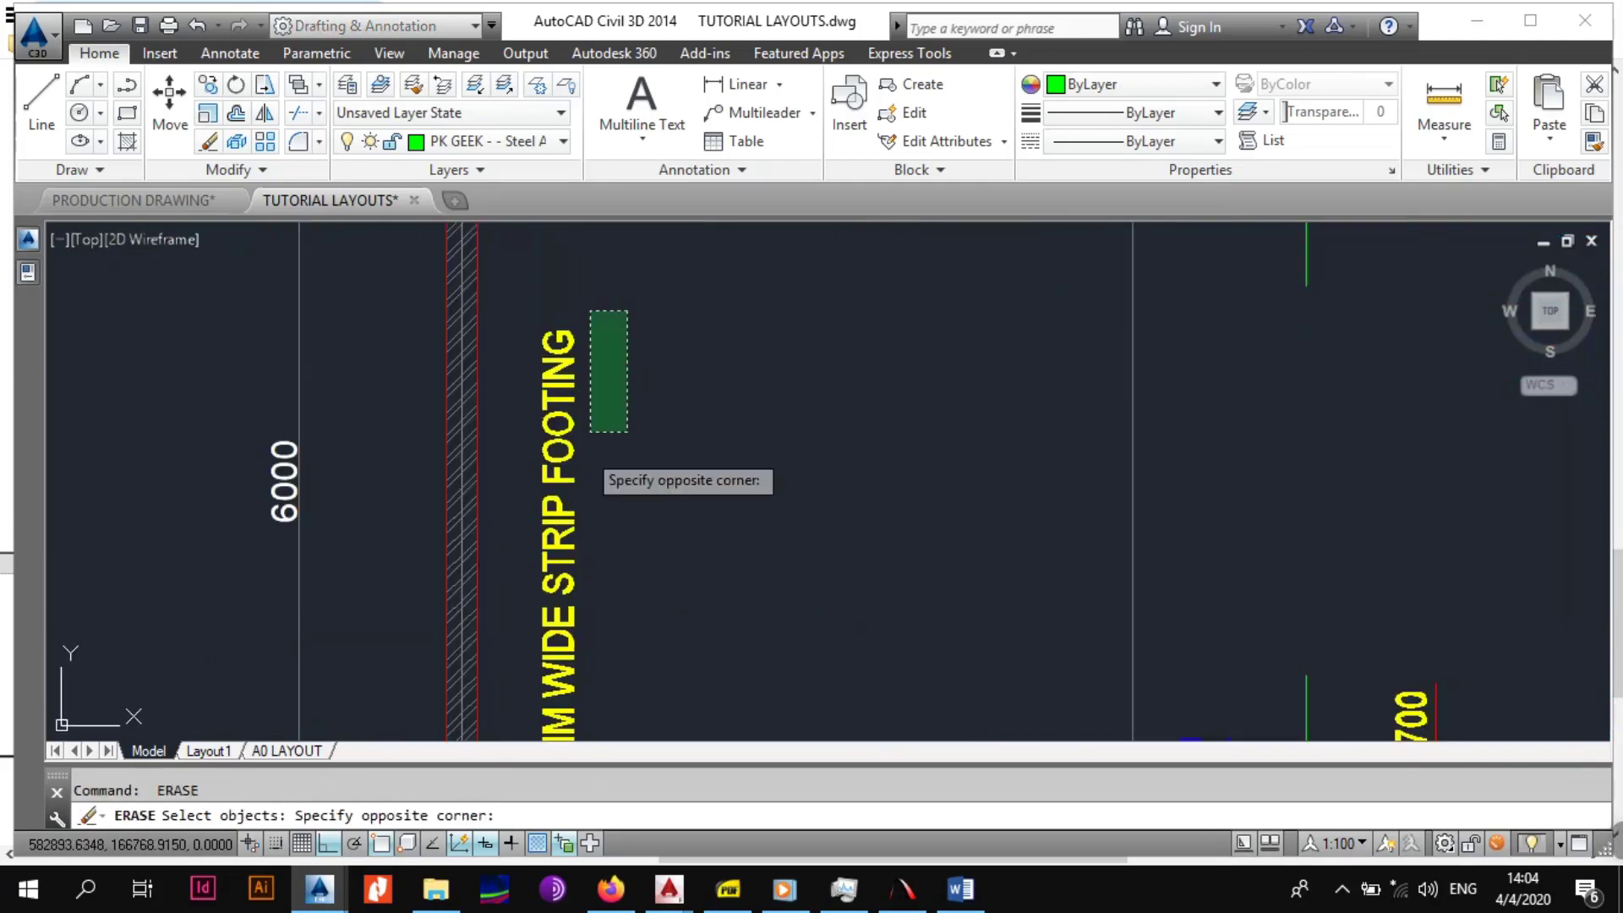
left_click(569, 482)
scroll(570, 485, "down", 5)
mouse_move(602, 522)
middle_mouse_down()
mouse_move(608, 391)
mouse_move(604, 540)
middle_mouse_up()
key("Return")
Erase the horizontal strip footing label and the upper footing edge line near grid A-2.
scroll(612, 438, "up", 5)
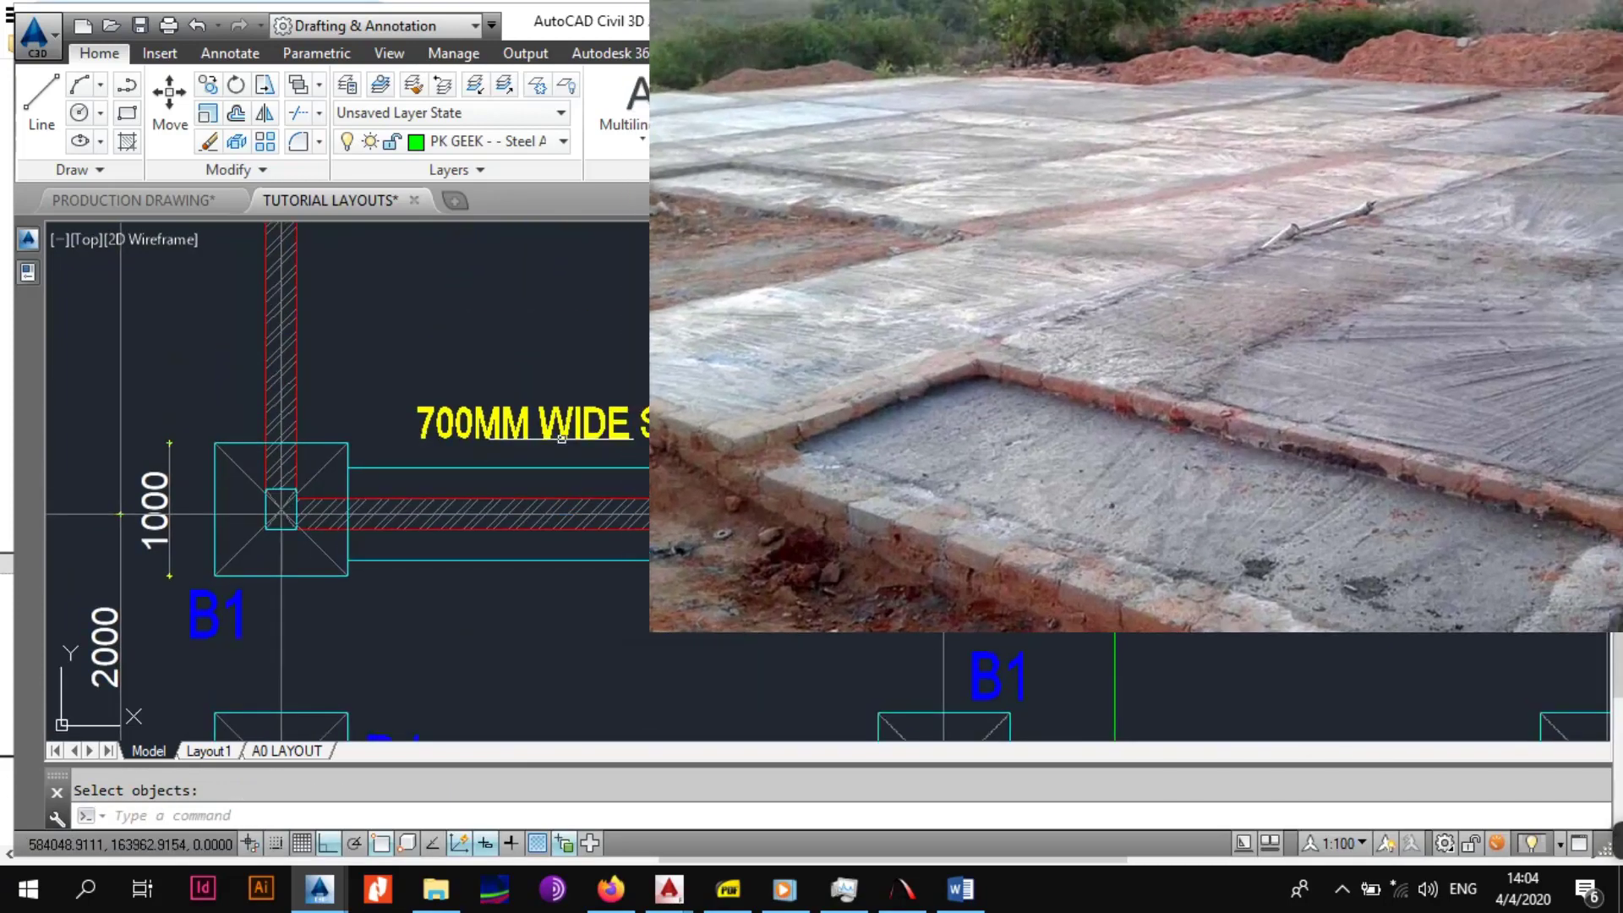
key("Return")
left_click(562, 377)
left_click(450, 479)
key("Return")
Erase the square base outline at grid A-2 and the lower footing edge line running from it.
middle_click_drag(420, 473, 514, 473)
left_click(467, 417)
left_click(433, 478)
key("Delete")
middle_click_drag(456, 525, 550, 425)
key("Return")
left_click(568, 447)
left_click(518, 489)
key("Return")
Erase the square base outline and its diagonals around the column at grid A-3.
scroll(531, 489, "down", 3)
middle_click_drag(538, 490, 597, 397)
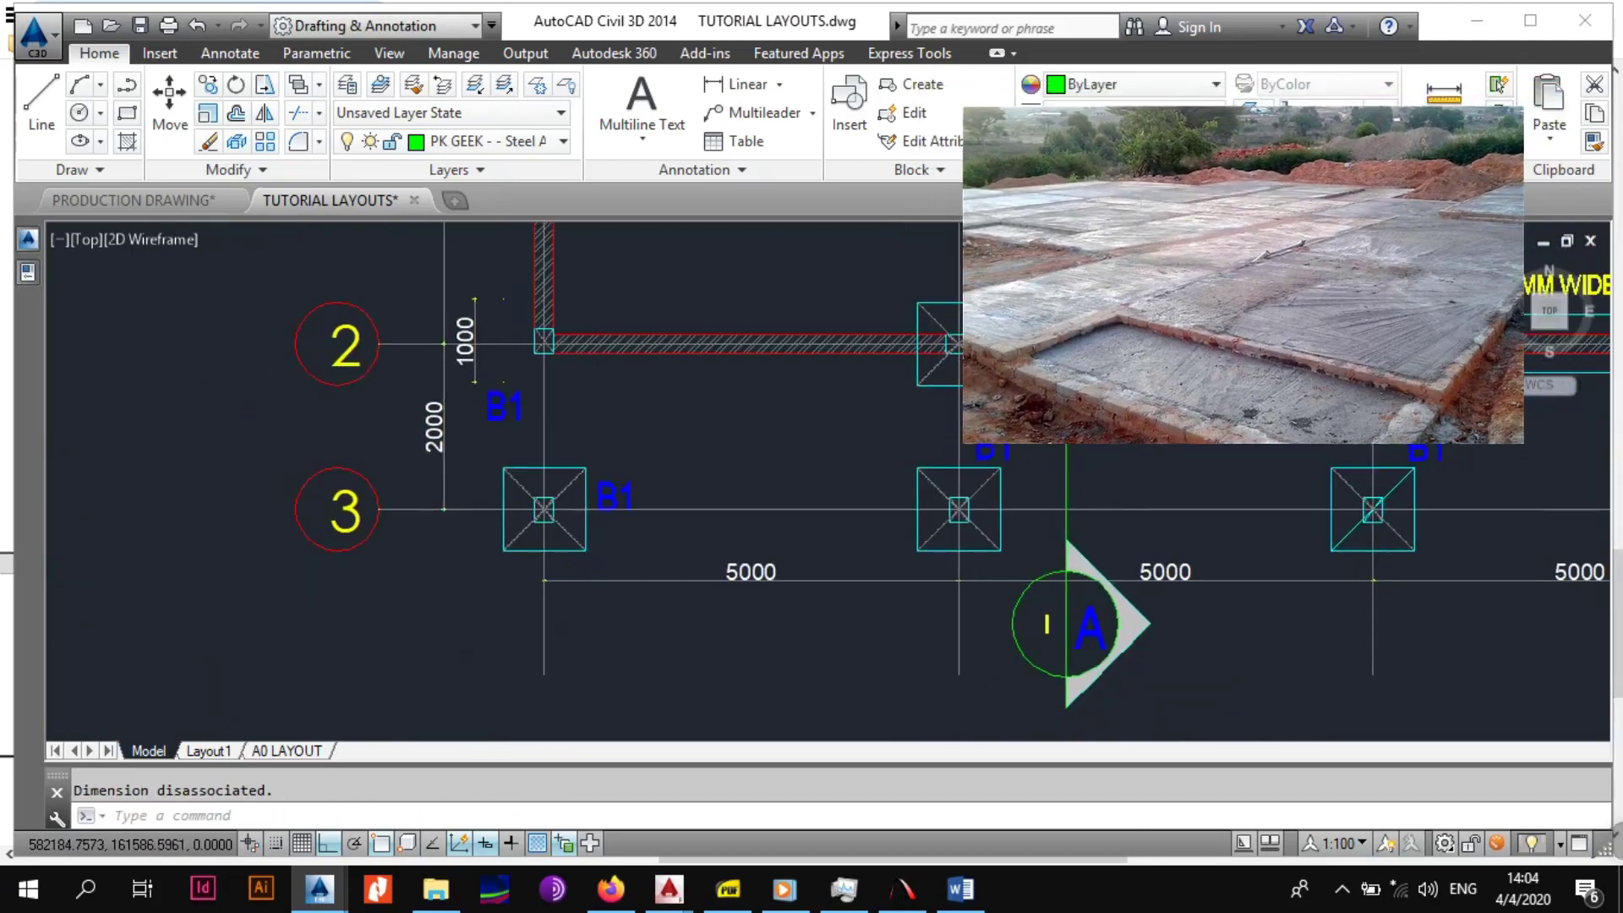
scroll(579, 526, "up", 4)
key("Return")
left_click(617, 383)
key("Return")
scroll(570, 469, "down", 6)
scroll(621, 474, "up", 6)
left_click(427, 609)
key("Delete")
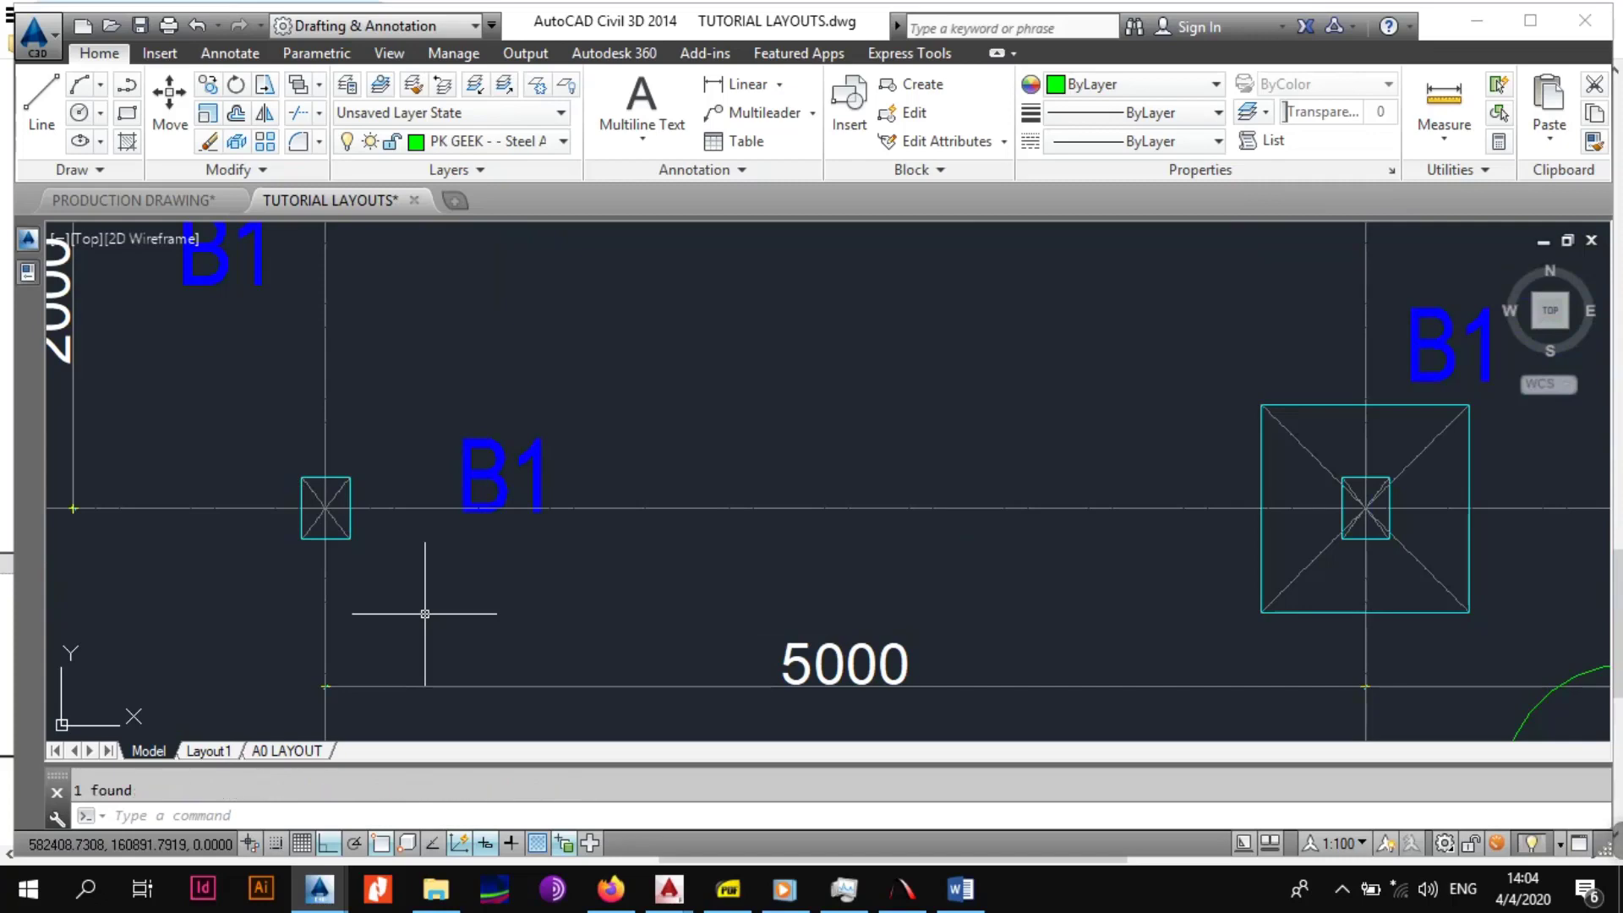
Erase the B1 base labels at grids A-3 and A-2.
scroll(545, 438, "down", 4)
scroll(545, 438, "up", 4)
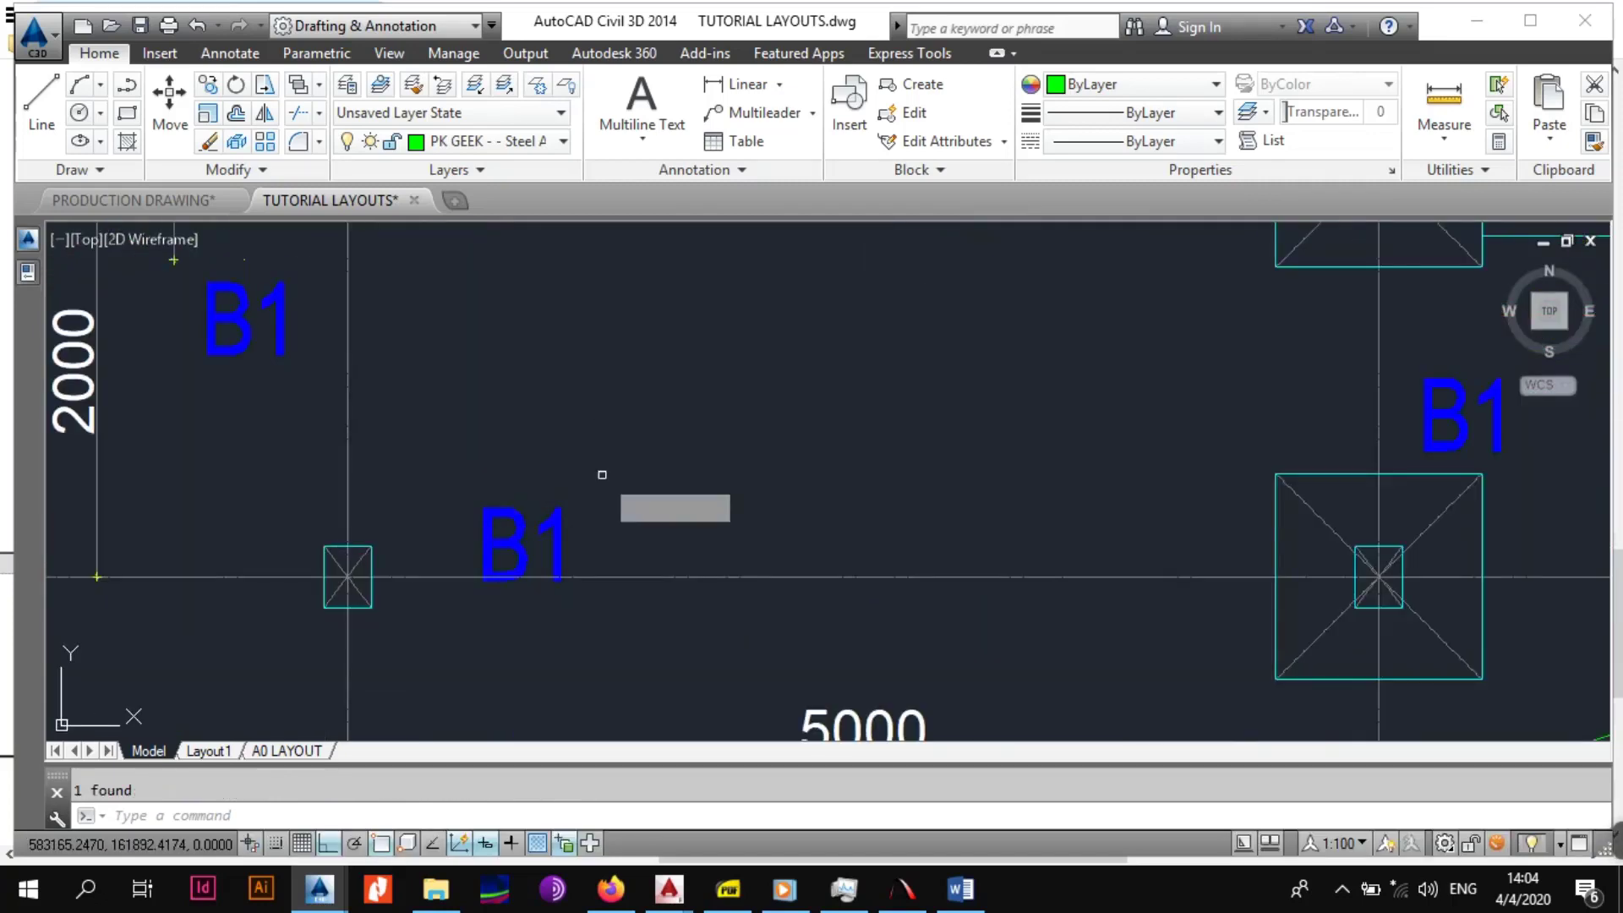
middle_click_drag(268, 330, 435, 507)
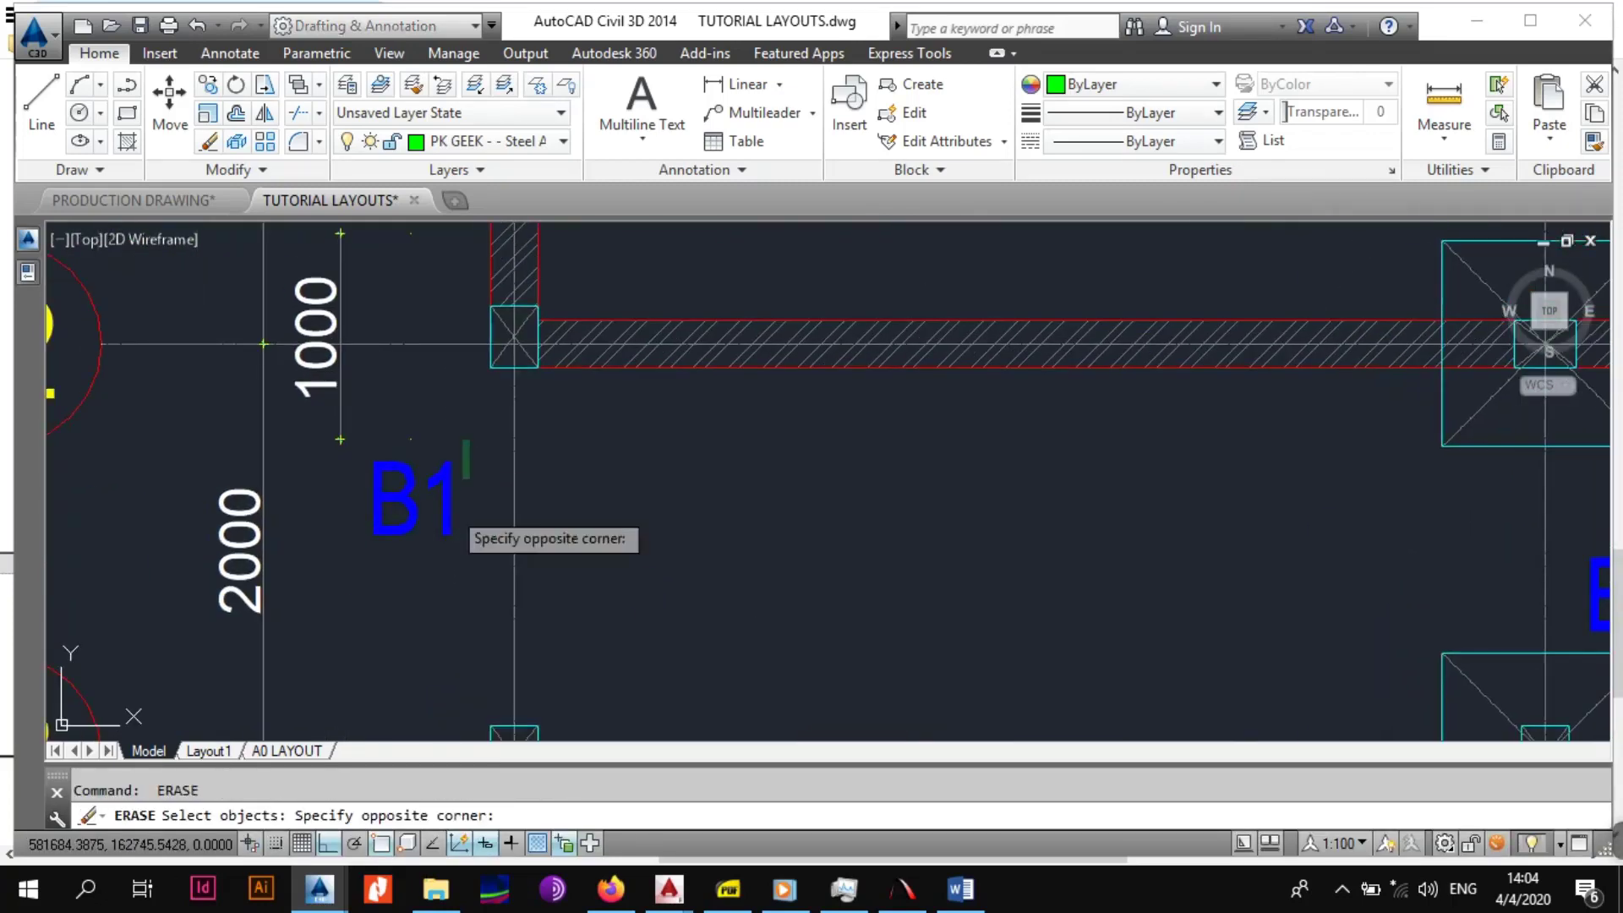
left_click(432, 541)
scroll(432, 541, "down", 4)
key("Return")
Erase the B1 label and the square base outline at grid B-3.
mouse_move(815, 536)
middle_mouse_down()
mouse_move(539, 526)
mouse_move(419, 355)
middle_mouse_up()
scroll(539, 533, "up", 2)
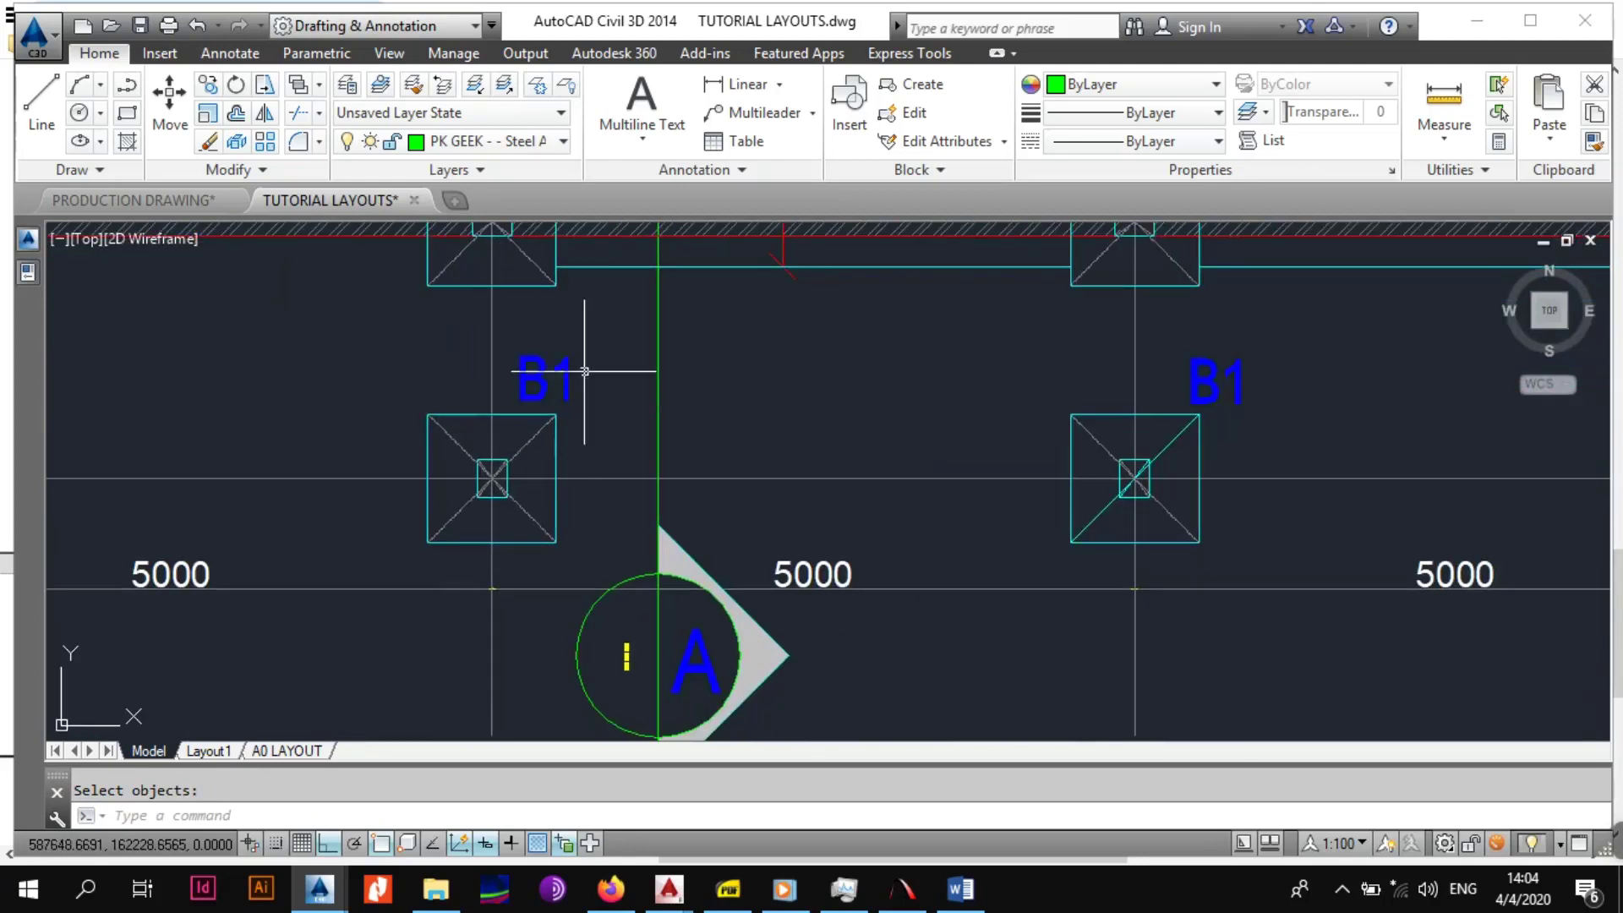
key("Return")
left_click(590, 365)
left_click(526, 448)
key("Return")
Erase the B1 label, the square base outline and the crossing diagonal at grid C-3.
scroll(537, 451, "down", 4)
middle_click_drag(671, 442, 559, 471)
scroll(559, 471, "up", 4)
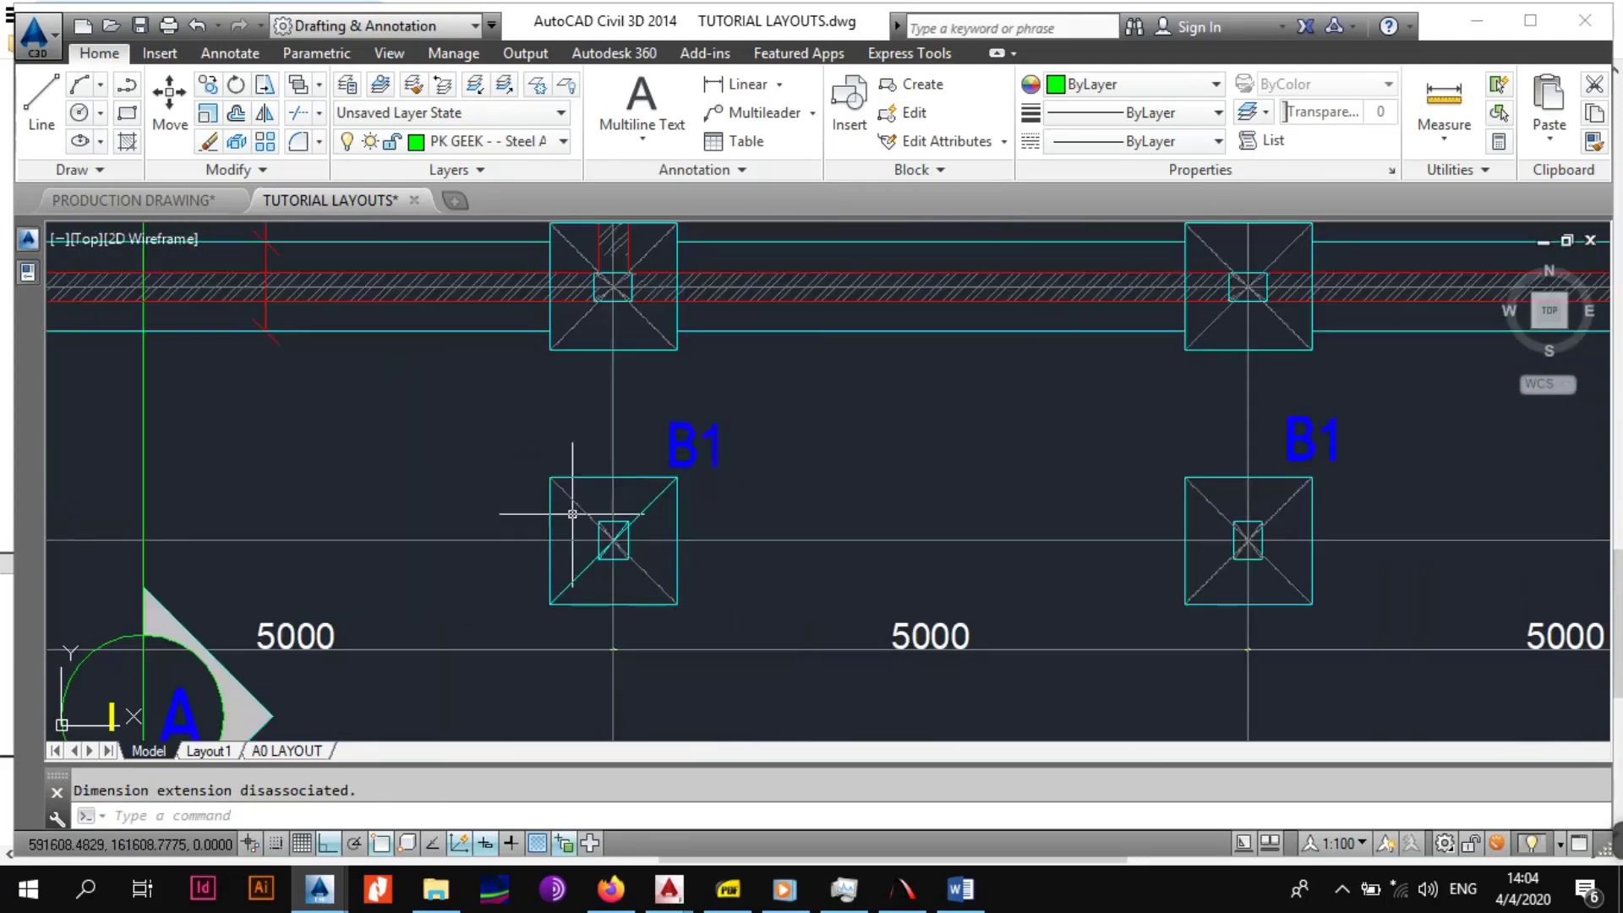
scroll(592, 537, "up", 2)
left_click(850, 342)
left_click(697, 492)
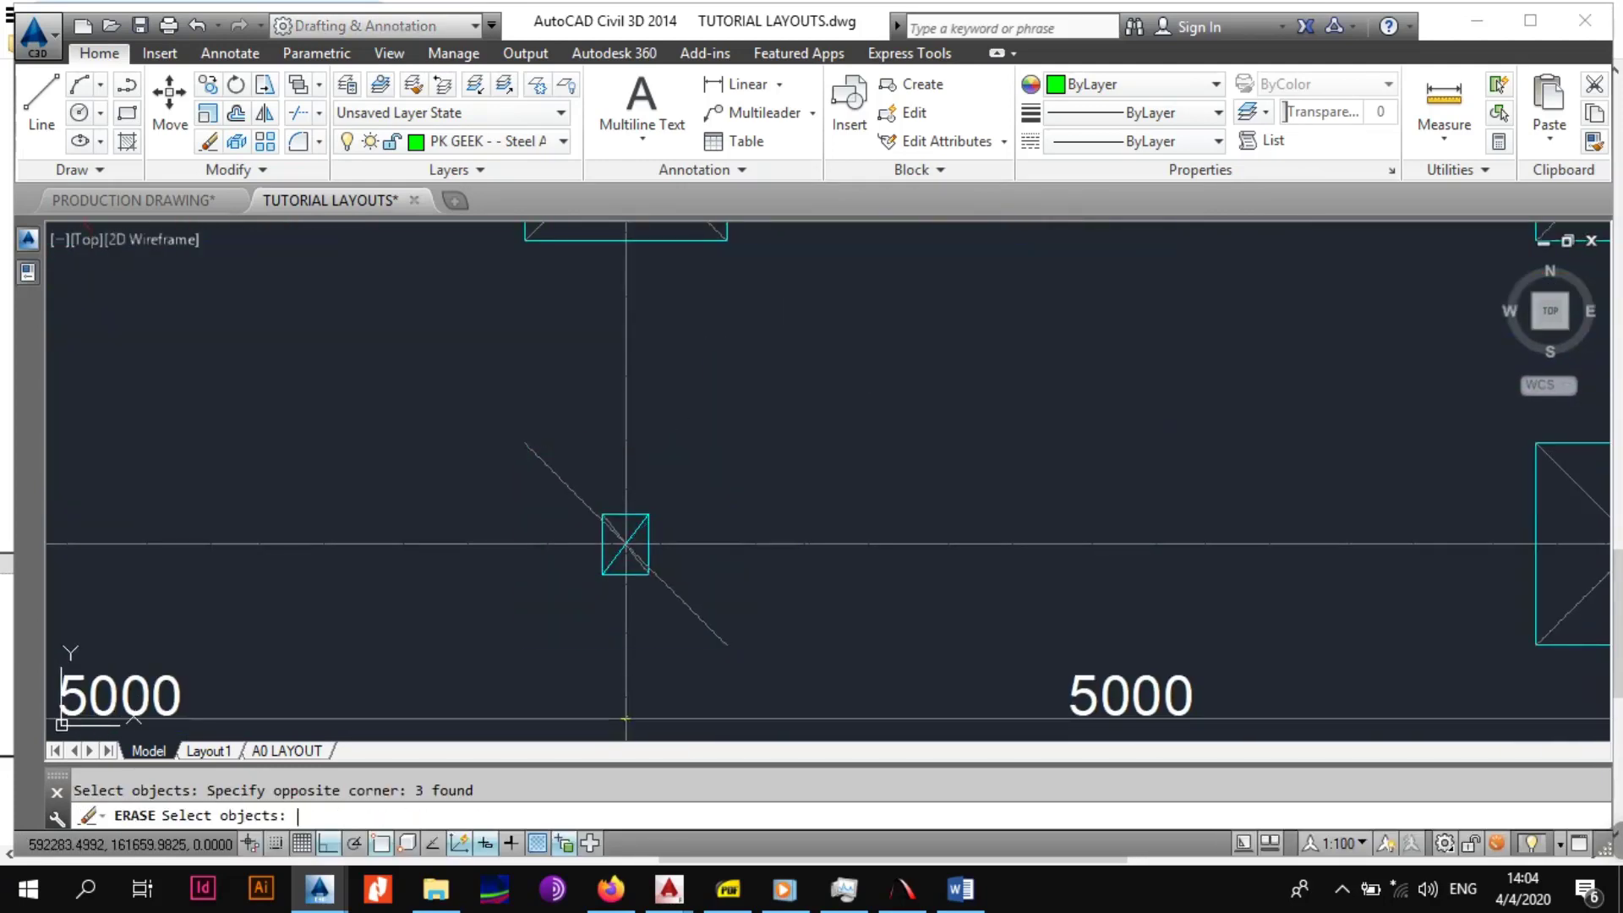
Erase the B1 label and the square base outline at grid D-3.
scroll(674, 504, "down", 8)
middle_click_drag(811, 492, 657, 512)
scroll(658, 511, "up", 8)
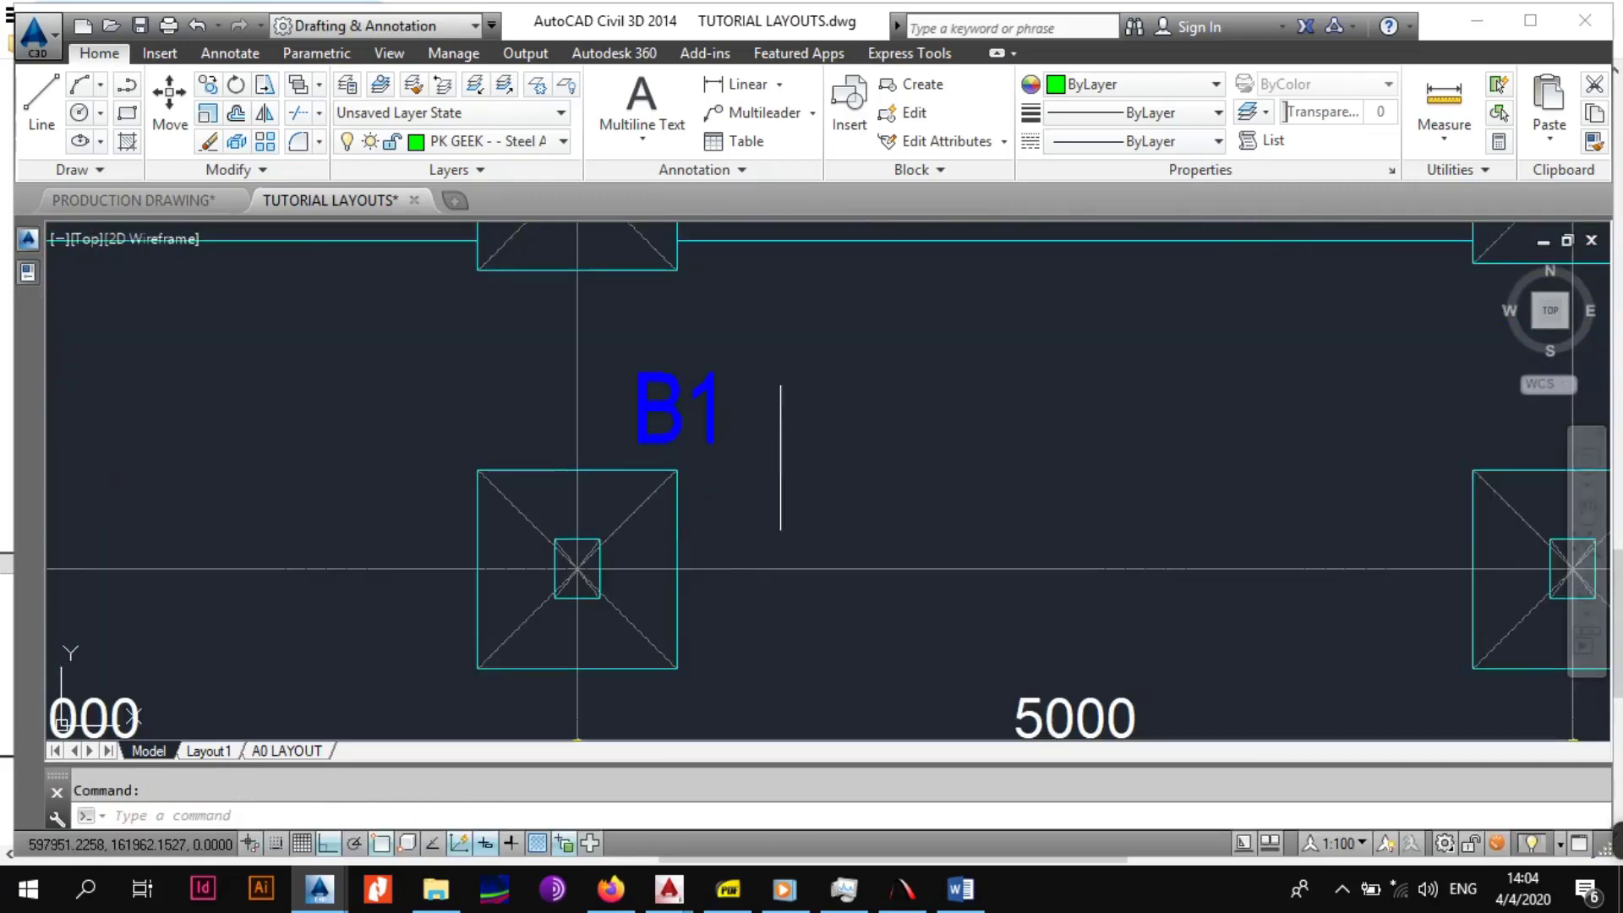
key("Return")
left_click(792, 359)
left_click(667, 513)
key("Return")
Erase the square base outline, its diagonals and the B1 label at grid E-3.
scroll(742, 463, "down", 4)
scroll(742, 463, "up", 4)
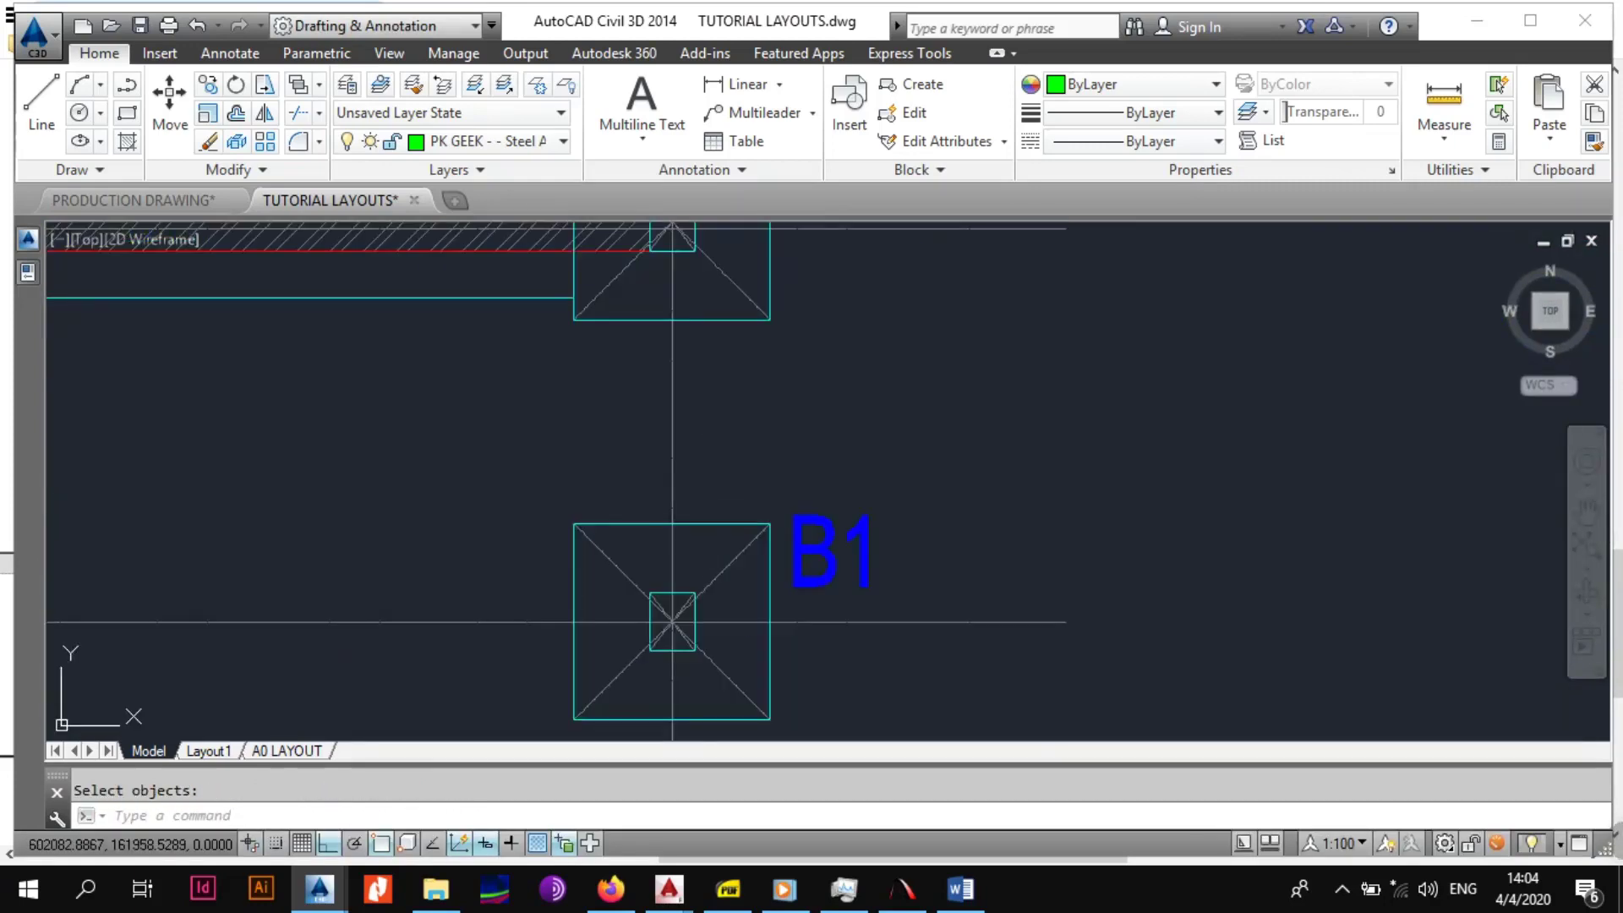
left_click(619, 494)
left_click(573, 549)
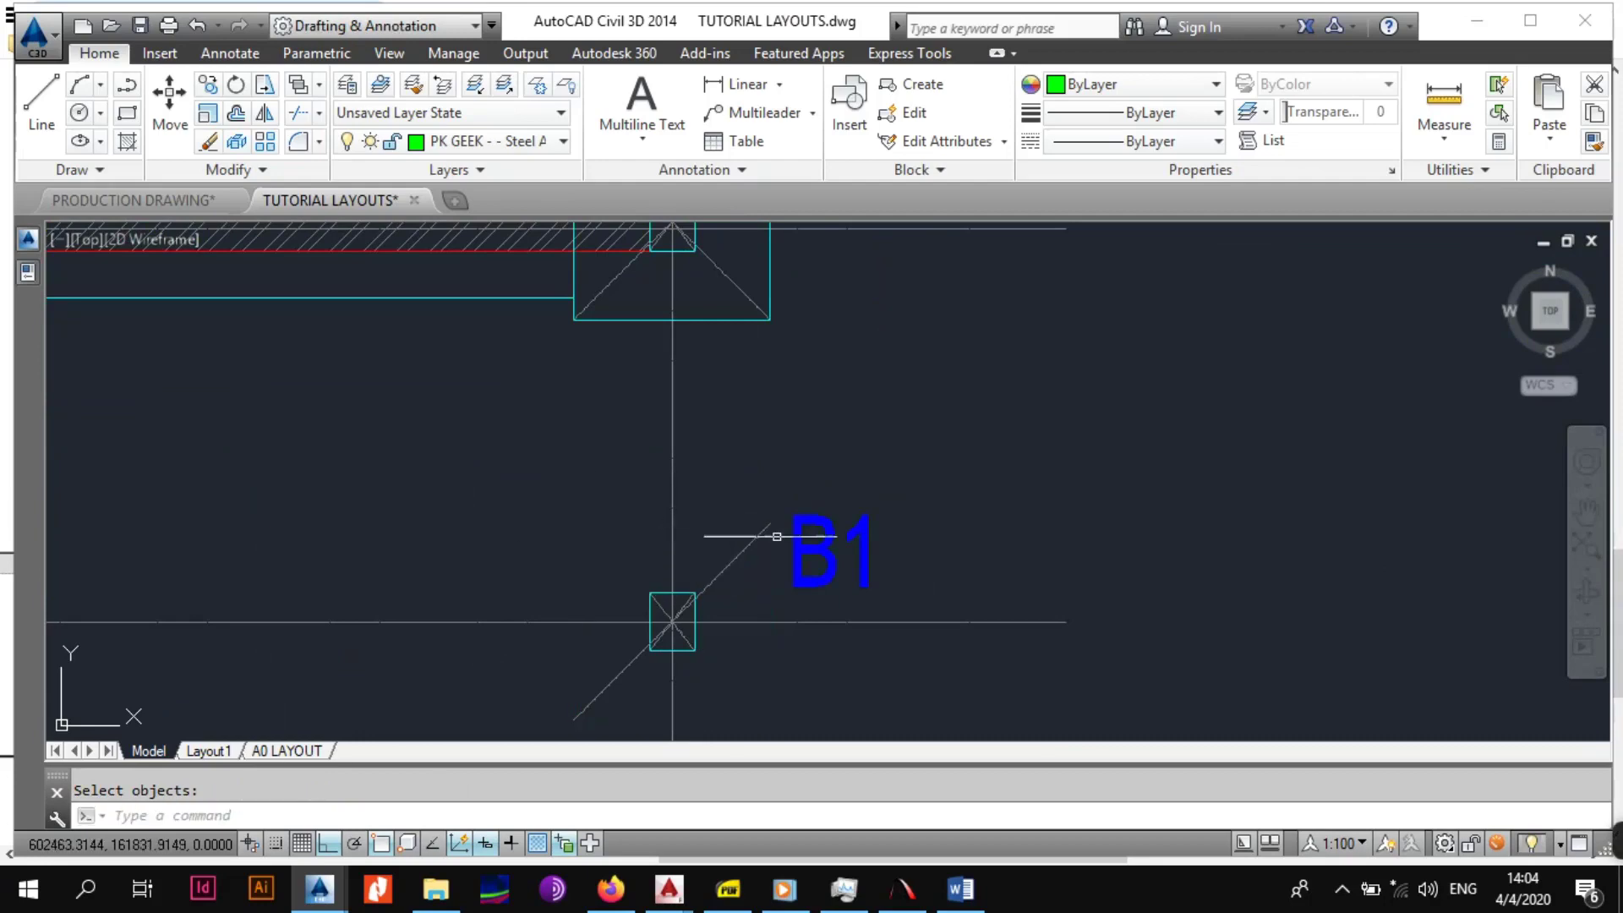
left_click(905, 465)
left_click(769, 577)
Erase the B1 label and the square base outline at grid E-2.
scroll(753, 562, "down", 4)
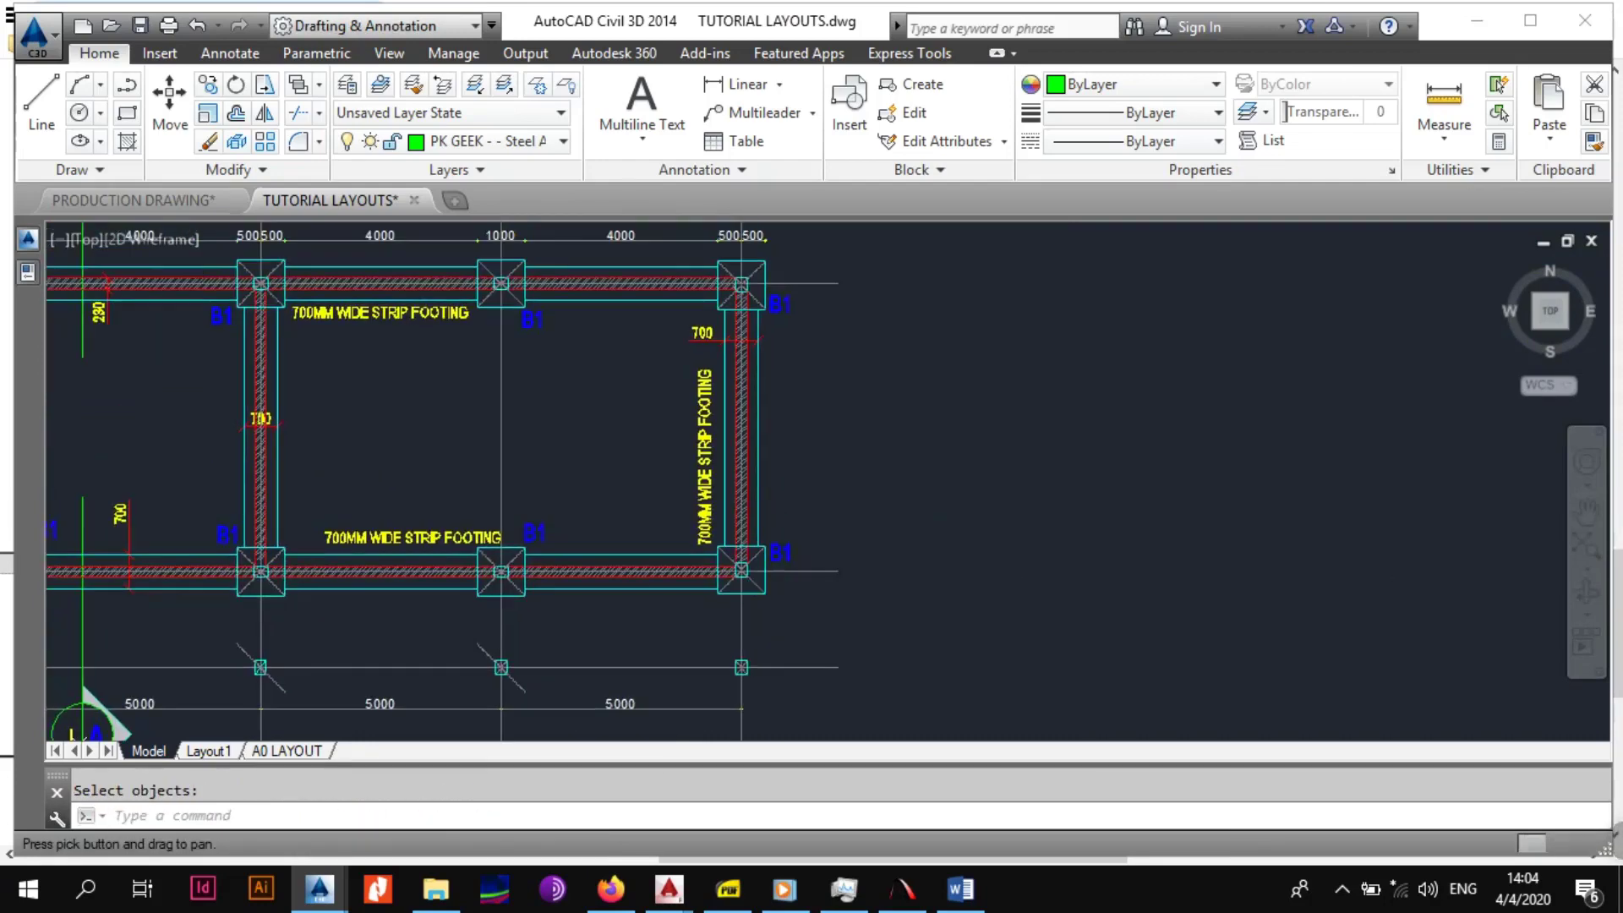
scroll(831, 509, "up", 4)
left_click(944, 423)
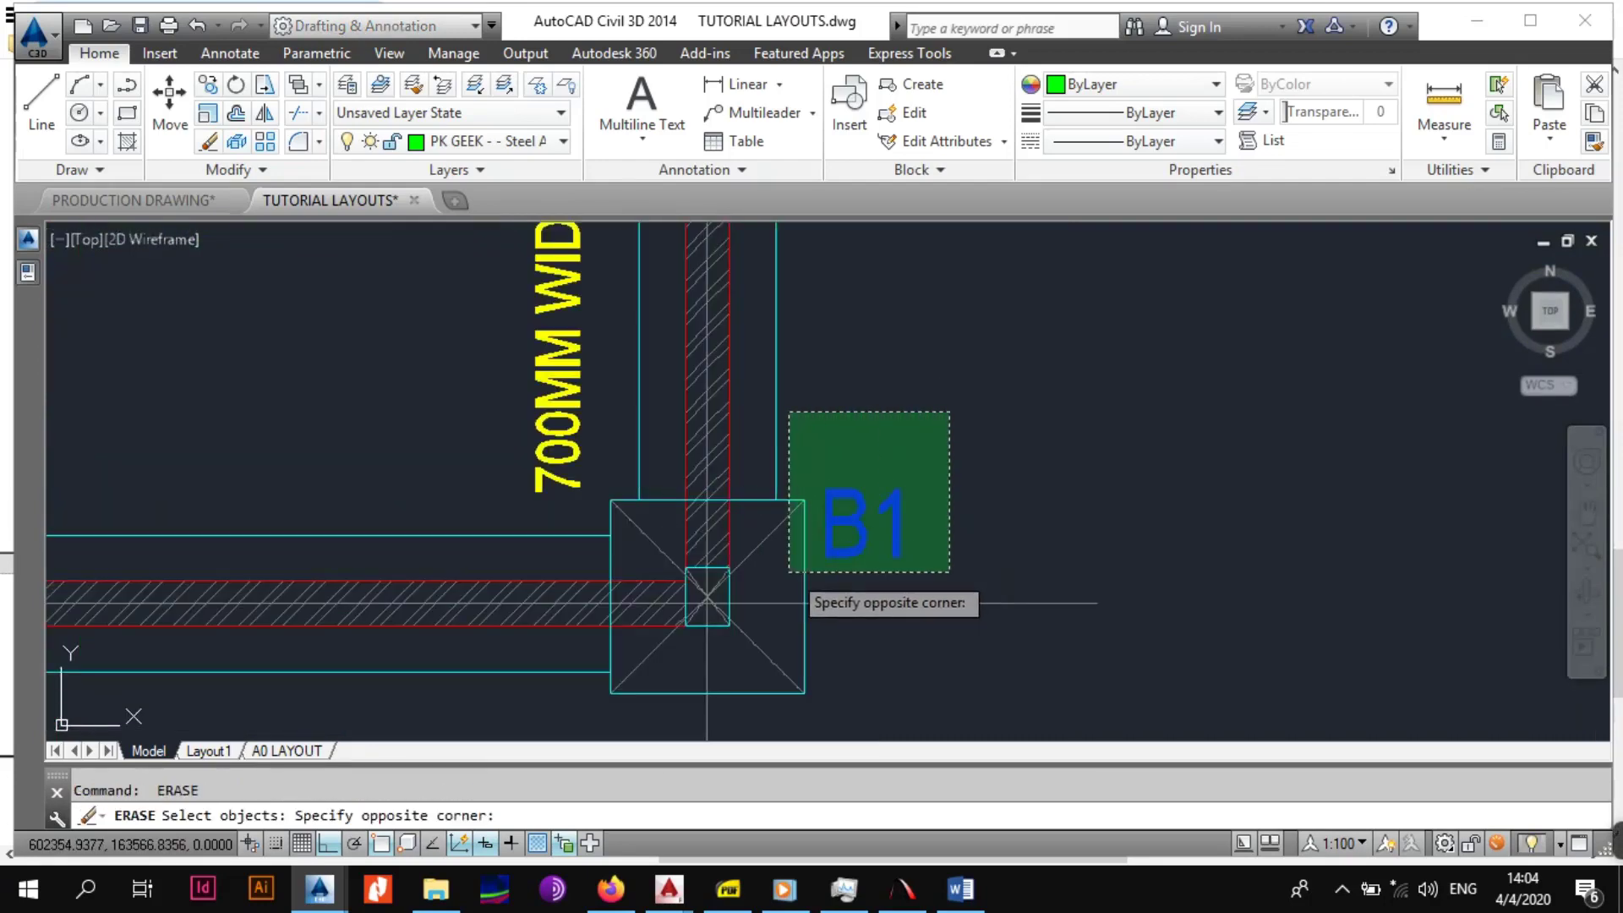
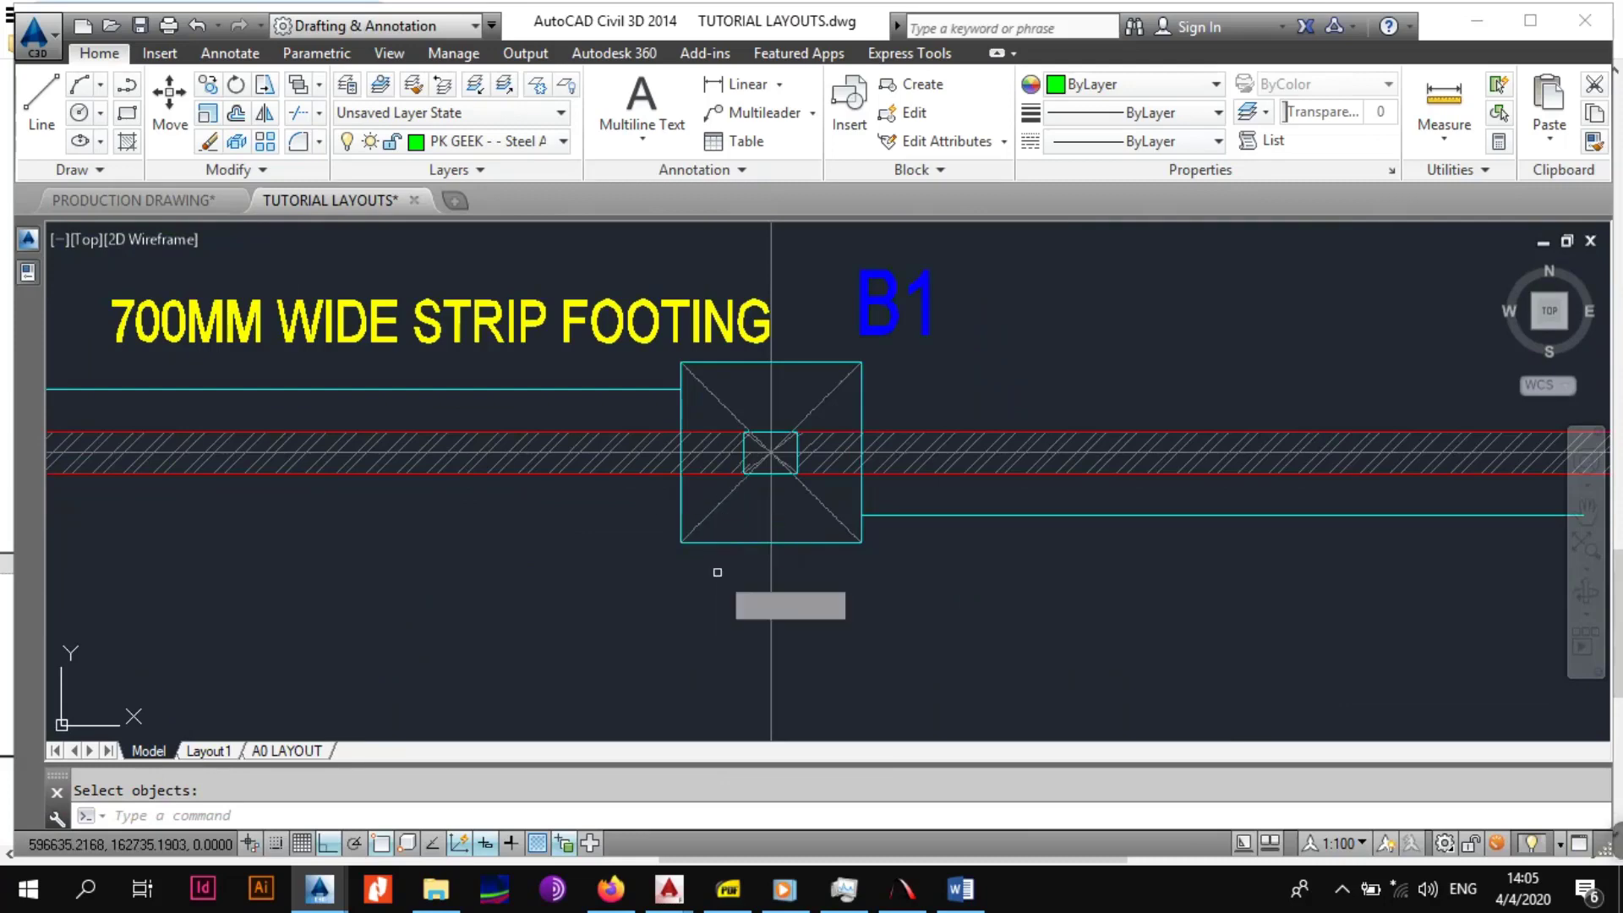
Erase the square base outline around the column at grid D-2.
left_click(720, 589)
left_click(665, 527)
key("space")
Erase the strip footing label and the upper footing edge line between grids C-2 and D-2.
scroll(660, 539, "down", 4)
middle_click_drag(647, 500, 657, 551)
scroll(656, 552, "up", 4)
key("space")
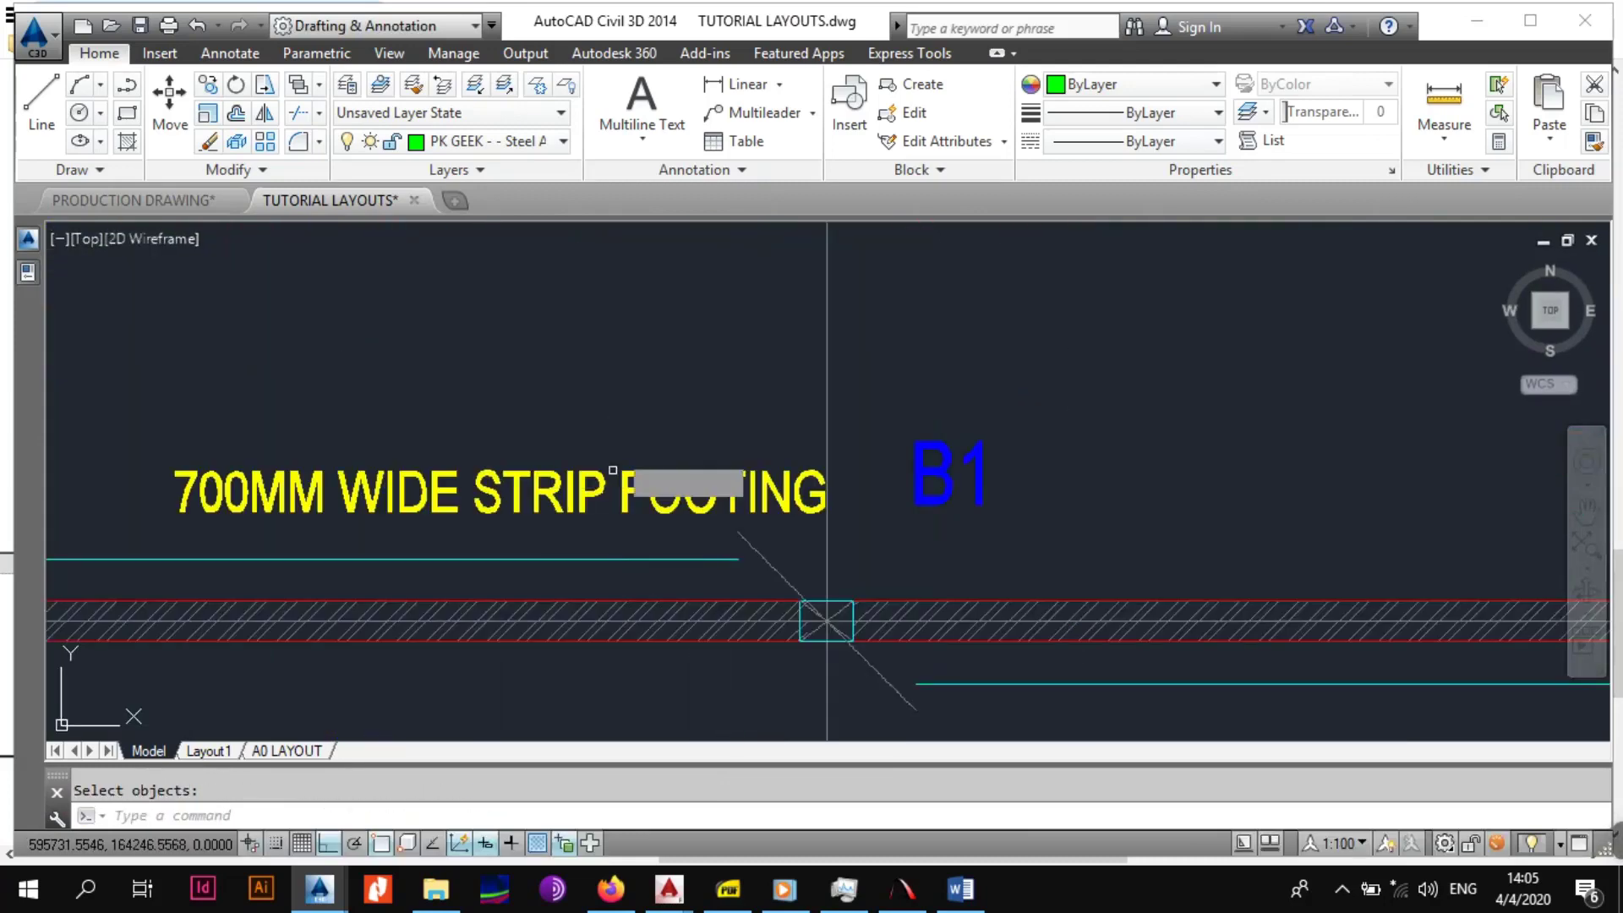
left_click(617, 445)
left_click(544, 569)
key("space")
Erase the B1 label and the leftover base diagonal at grid D-2.
scroll(572, 561, "down", 4)
scroll(649, 554, "up", 4)
key("space")
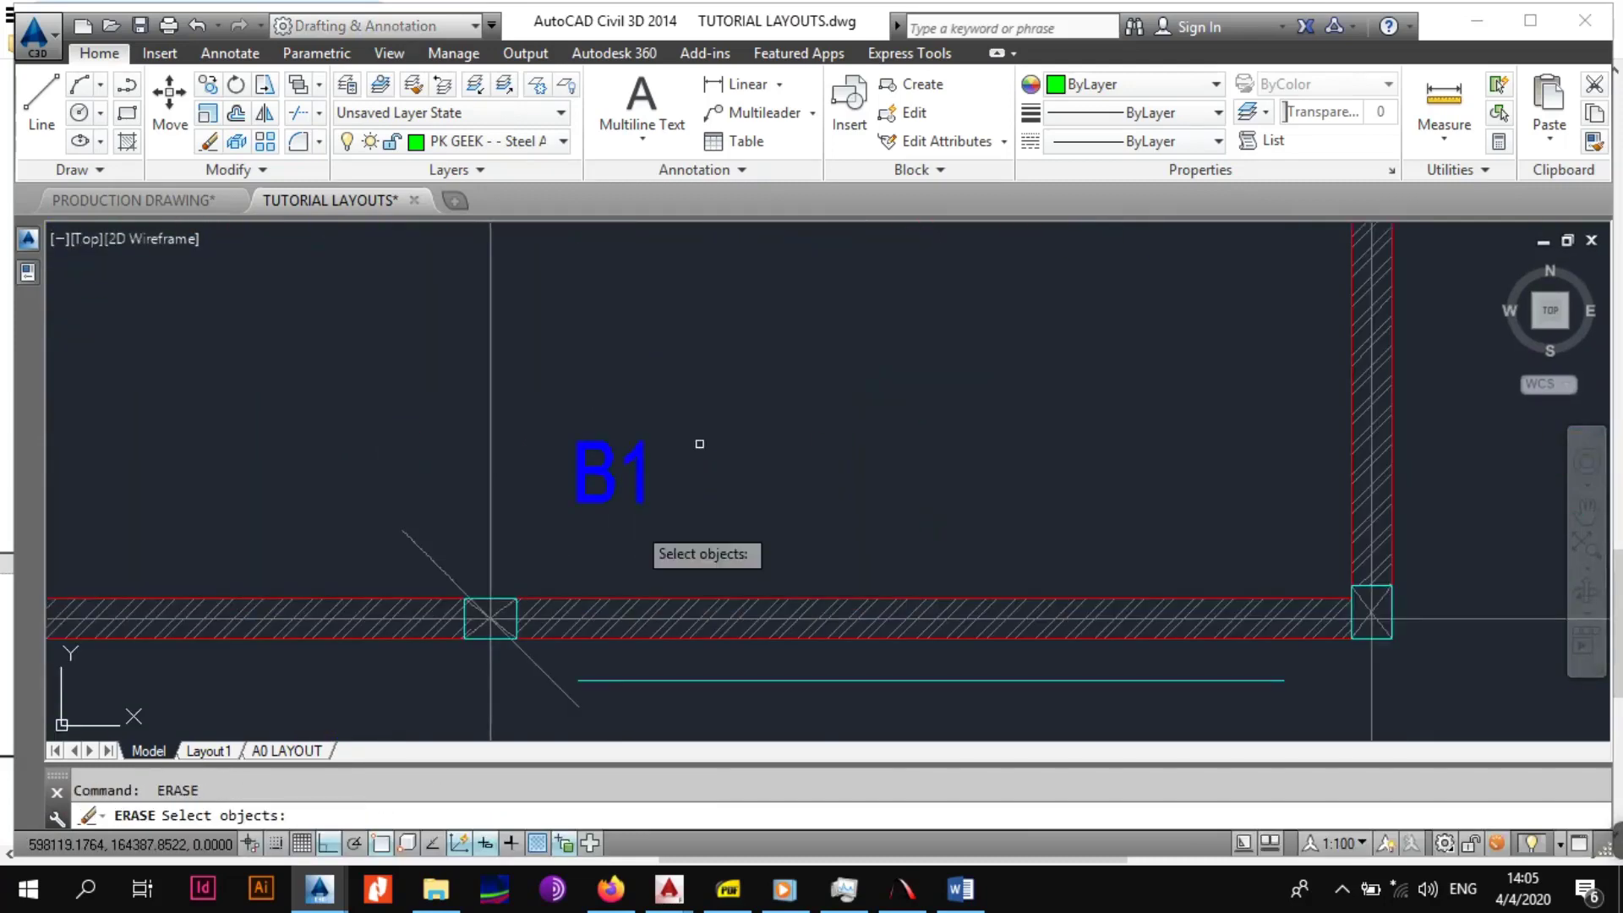
left_click(698, 444)
left_click(534, 545)
key("space")
key("Return")
left_click(443, 515)
left_click(409, 550)
scroll(408, 545, "down", 4)
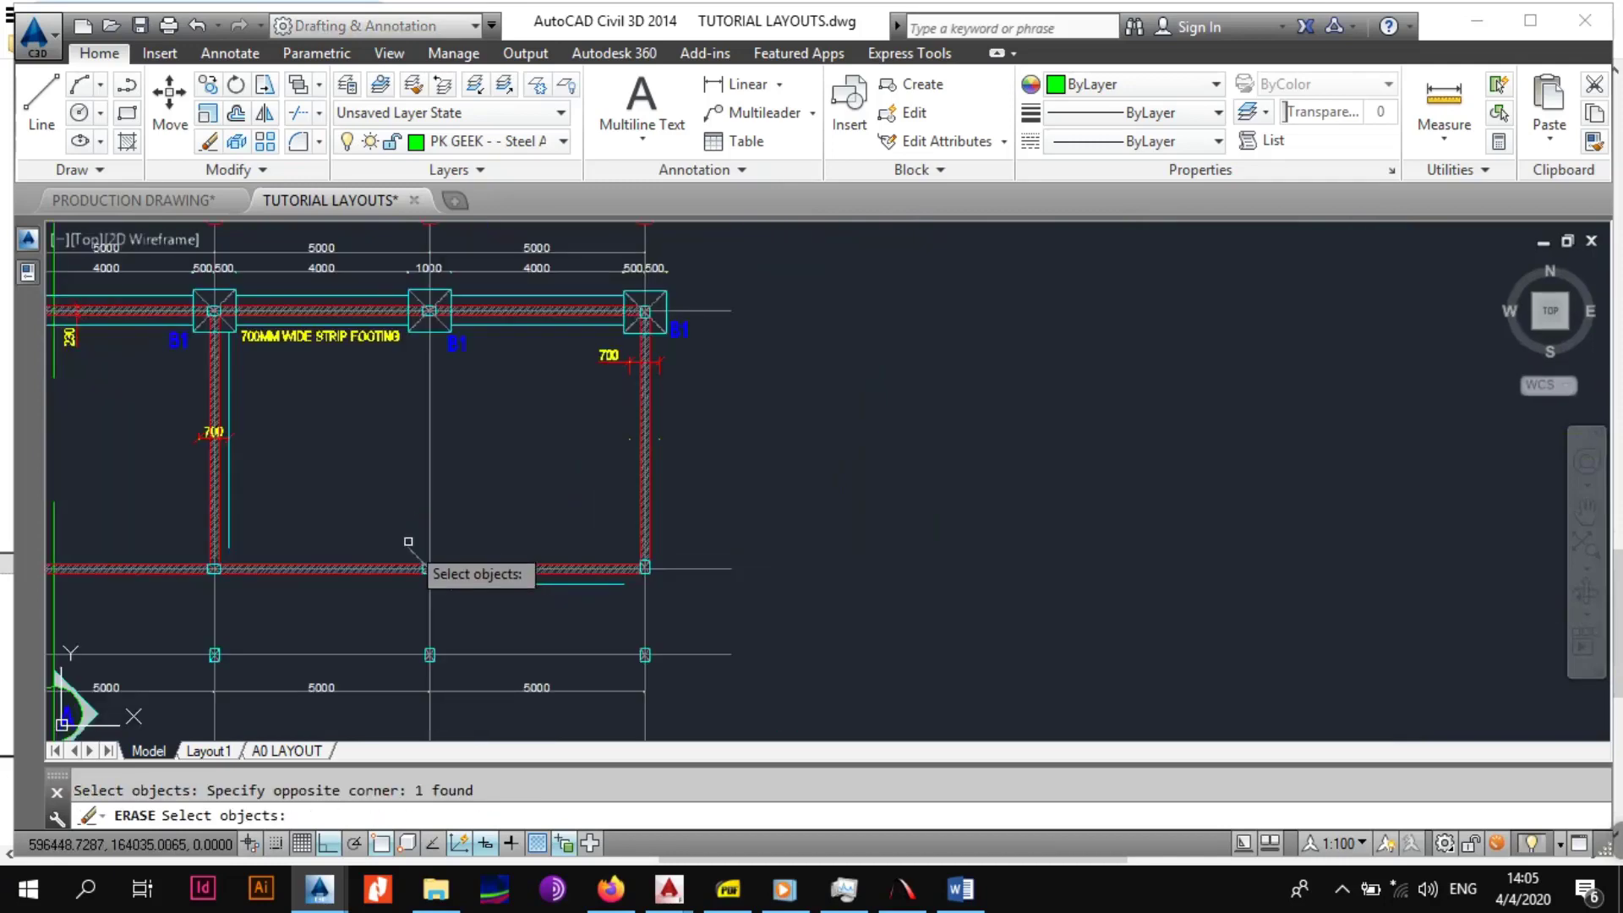
key("Return")
Erase the strip footing label, the lower footing edge between grids C and D, and the base outline at grid D-1.
scroll(448, 600, "up", 6)
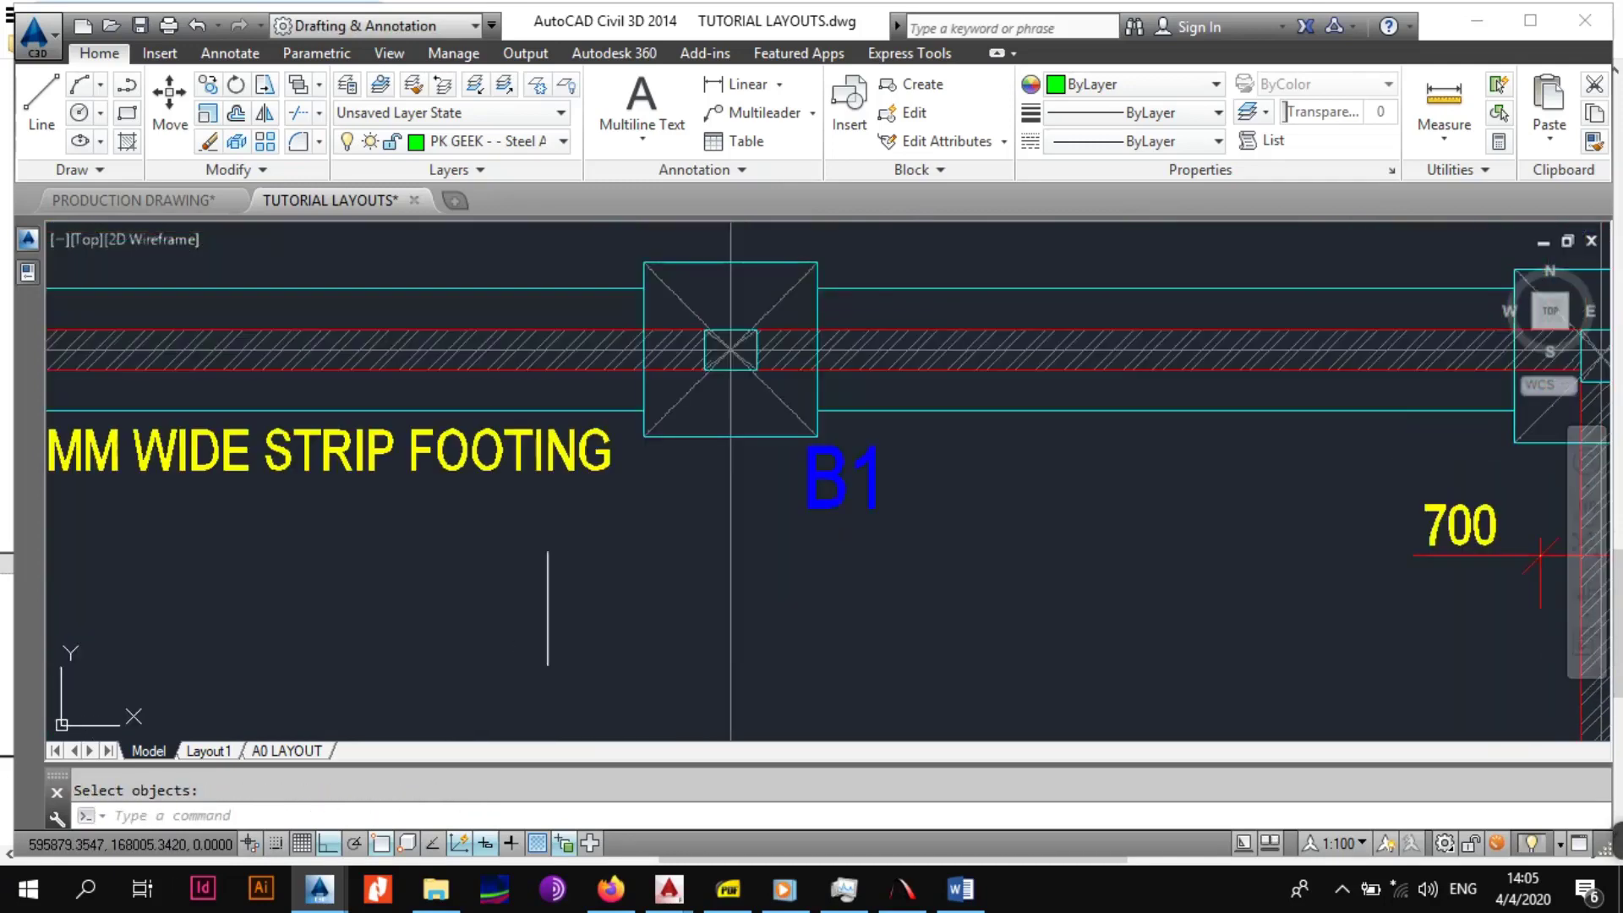
key("Return")
left_click(667, 392)
left_click(562, 470)
key("Return")
Erase the B1 label, the leftover diagonal at grid D-1 and the lower footing edge between grids D and E.
scroll(556, 477, "down", 5)
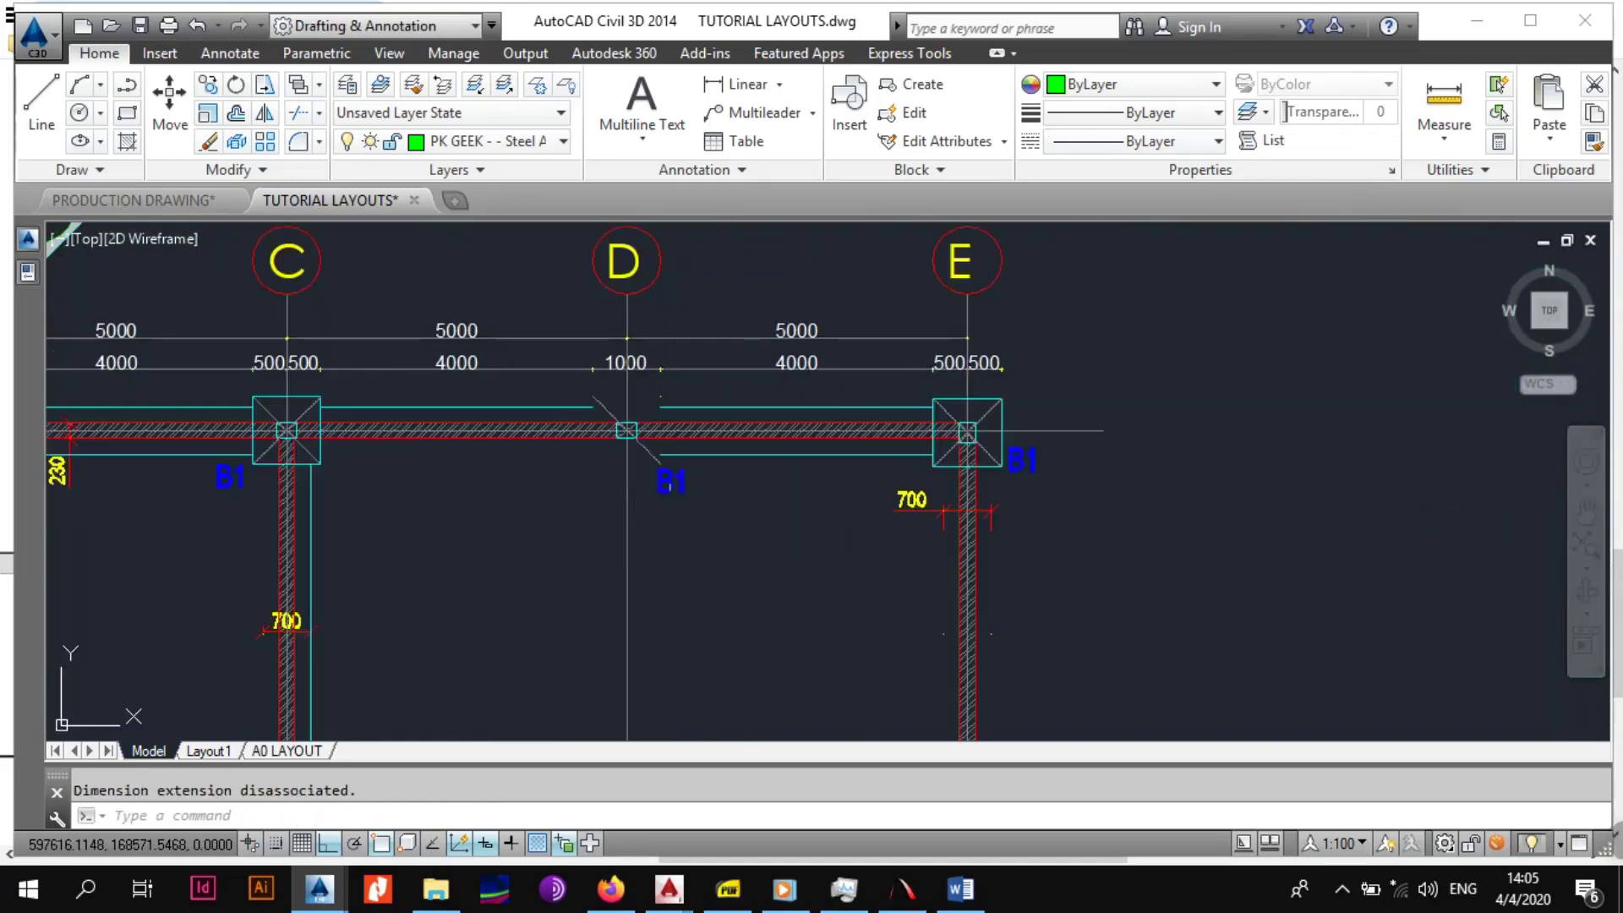
scroll(693, 477, "up", 5)
key("Return")
left_click(715, 420)
left_click(579, 536)
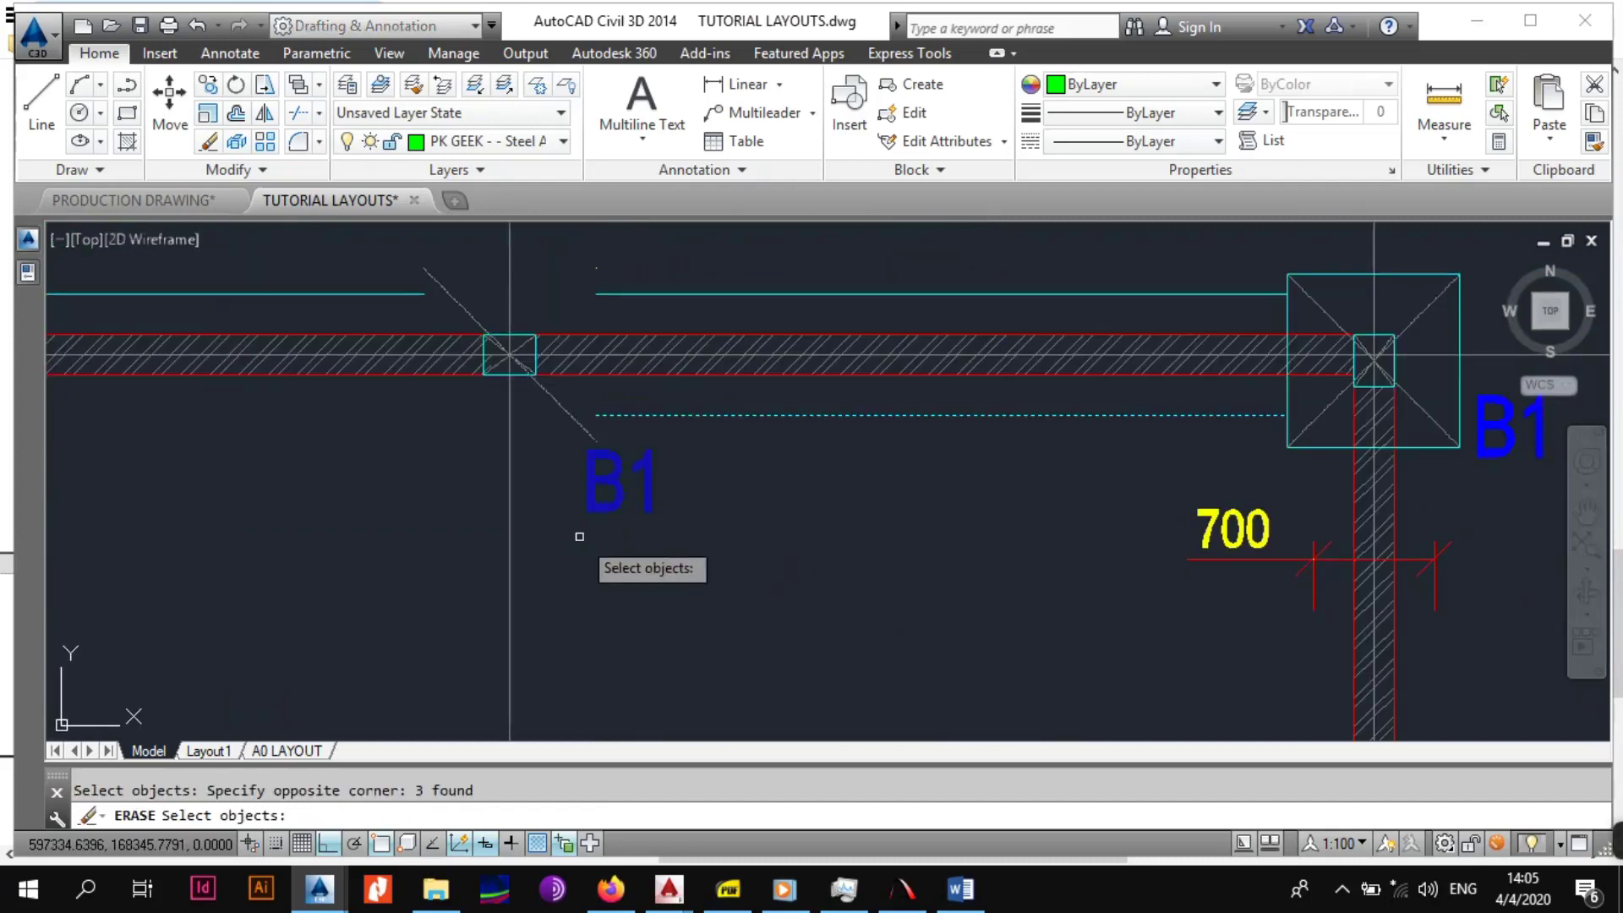
Erase the 700 width dimension and the square base outline at grid E-1.
scroll(591, 541, "down", 4)
scroll(784, 556, "up", 4)
left_click(859, 511)
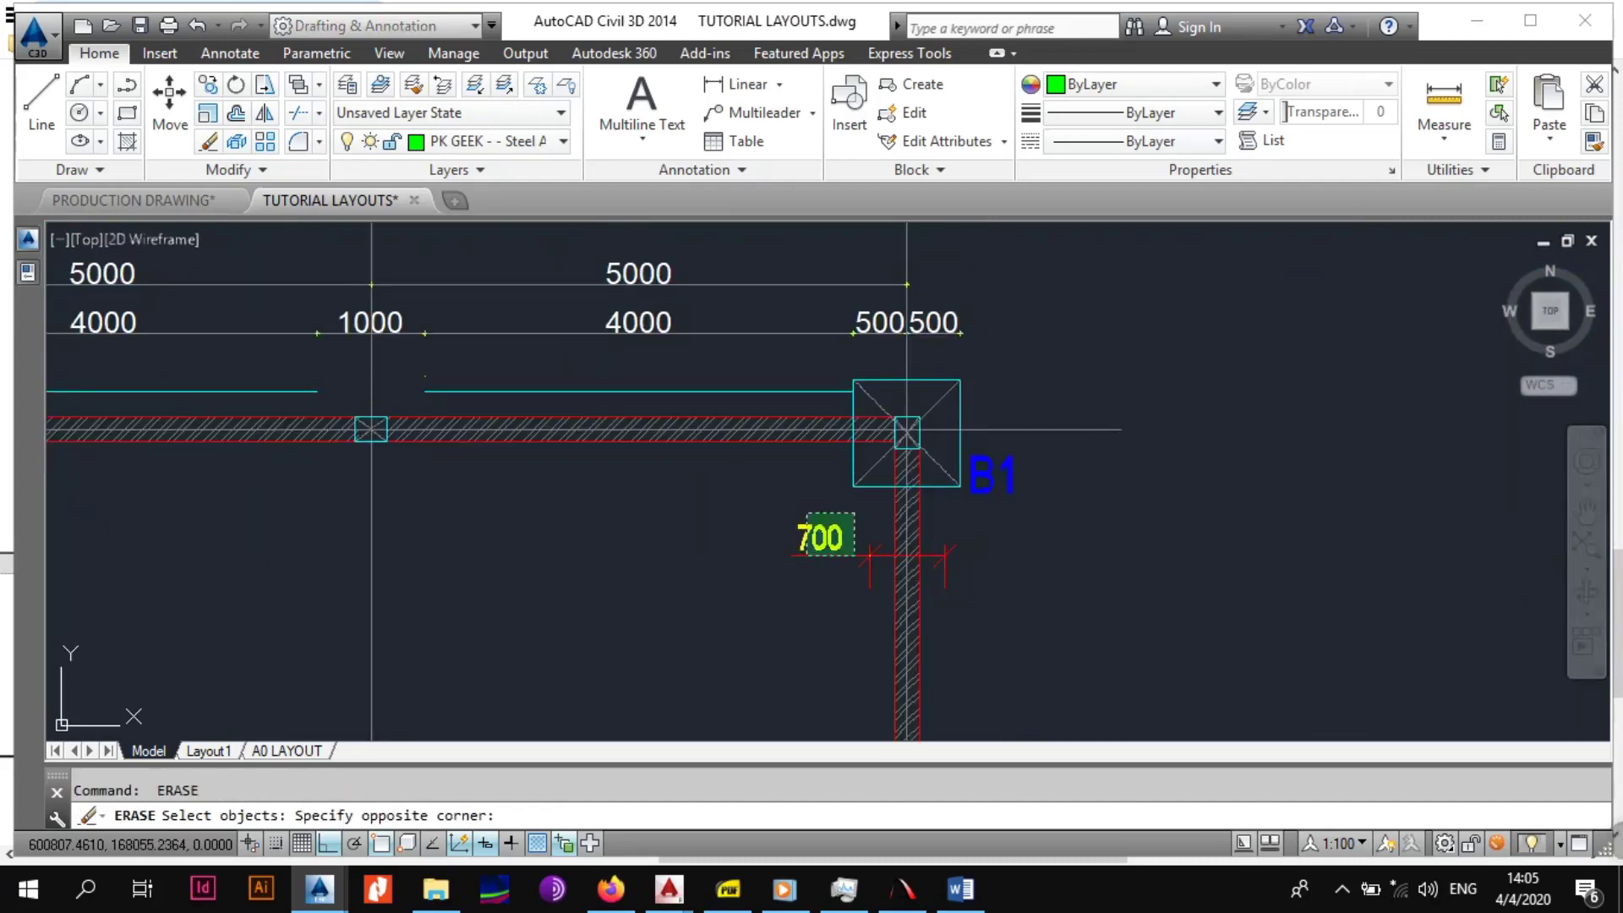
left_click(796, 558)
key("Return")
scroll(860, 494, "up", 5)
left_click(882, 534)
left_click(841, 440)
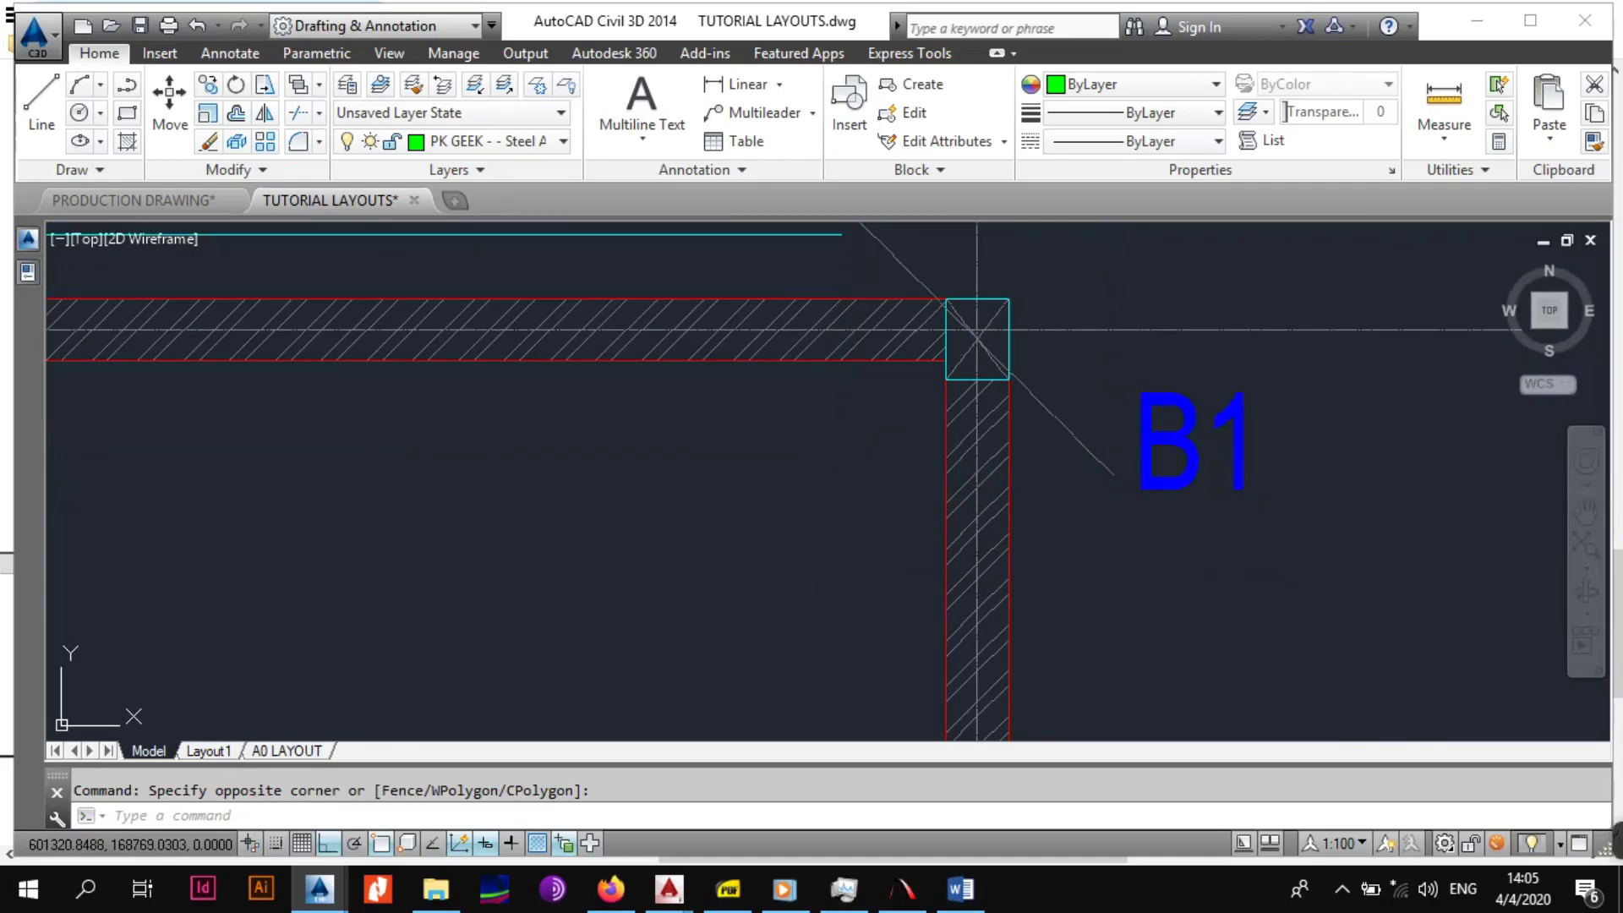
Erase the B1 label and the leftover base diagonal at grid E-1.
scroll(902, 488, "down", 5)
key("Return")
scroll(1005, 484, "up", 5)
left_click(1029, 459)
left_click(779, 561)
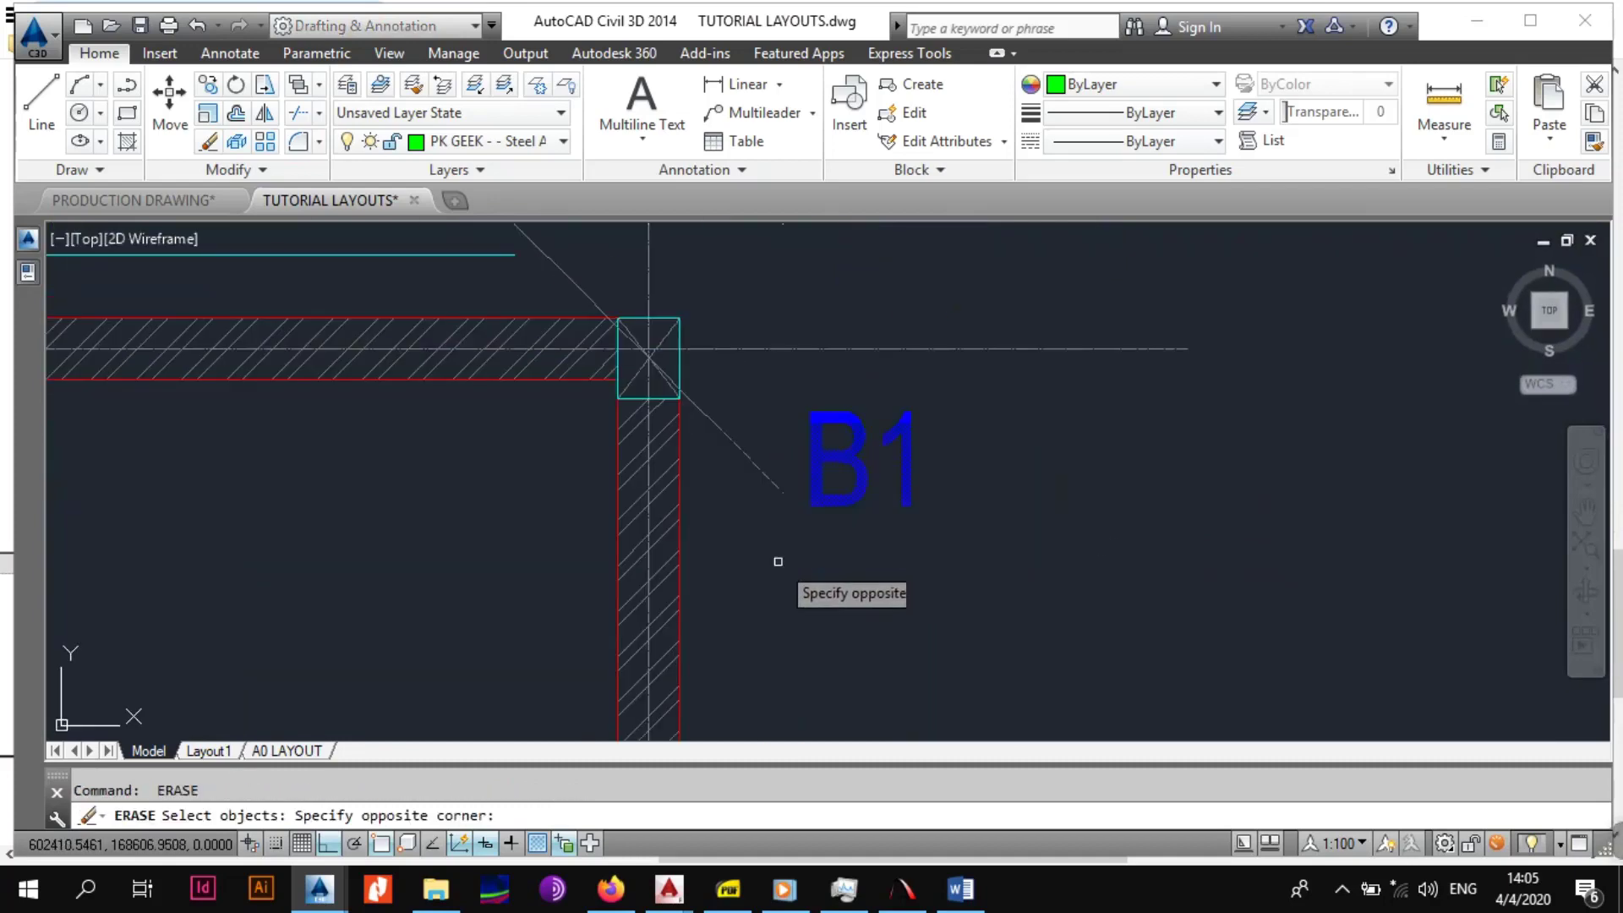
left_click(778, 561)
Erase the upper footing edge between grids D and E with the adjoining 4000 and 500 dimensions.
scroll(760, 549, "down", 4)
scroll(813, 500, "up", 4)
left_click(856, 467)
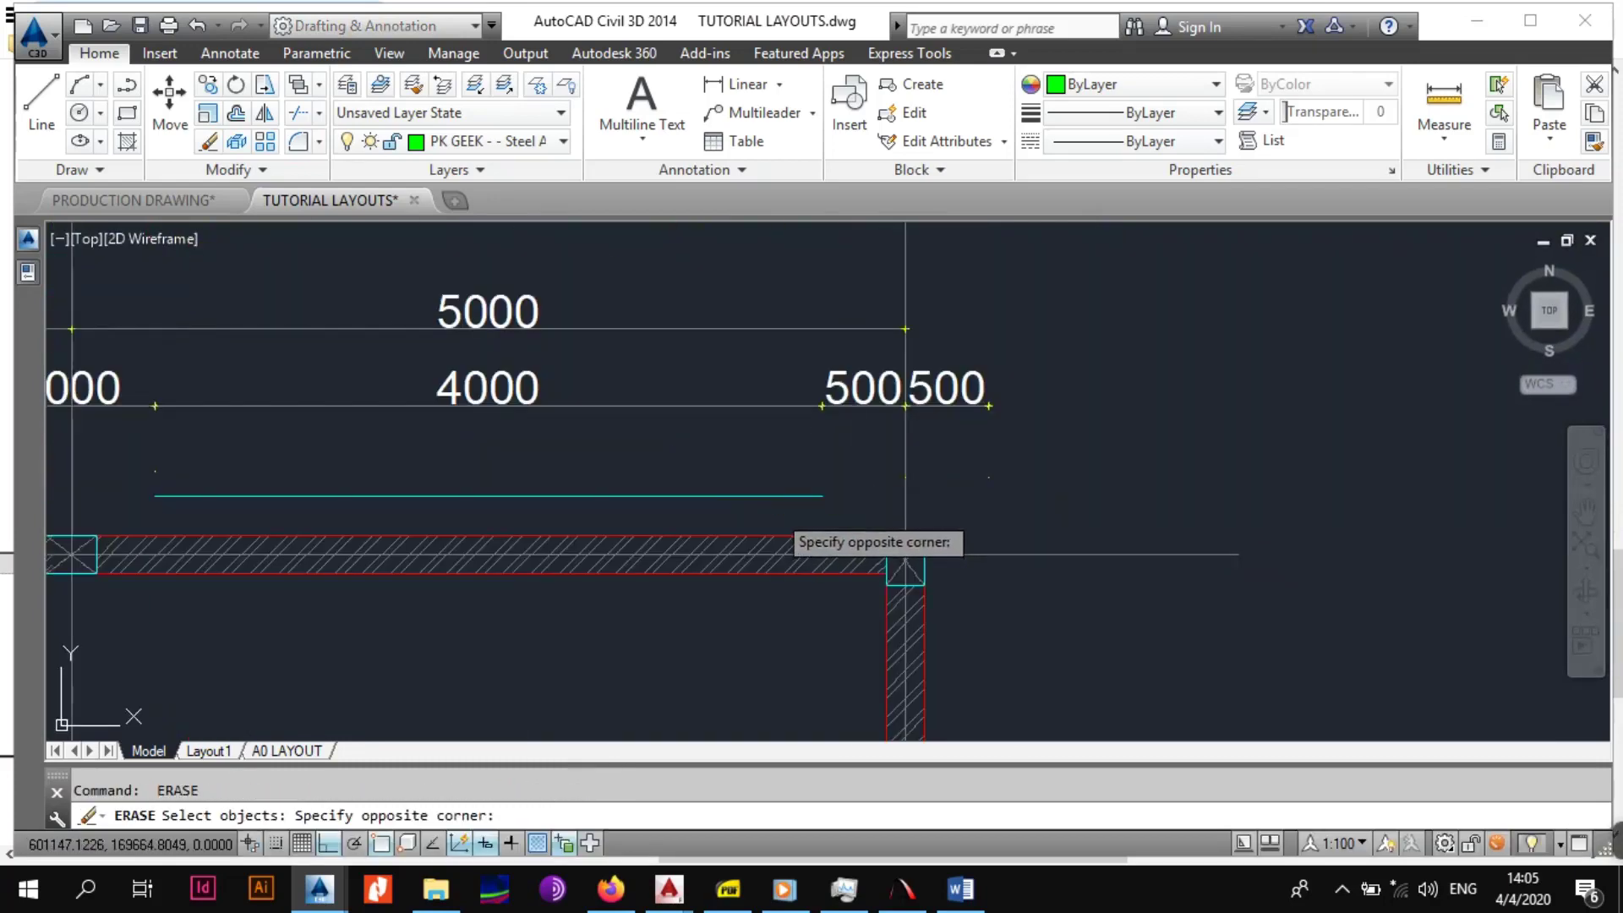
left_click(781, 528)
Erase the upper footing edge line between grids C and D along grid 1.
scroll(782, 528, "down", 4)
scroll(826, 515, "up", 4)
key("Return")
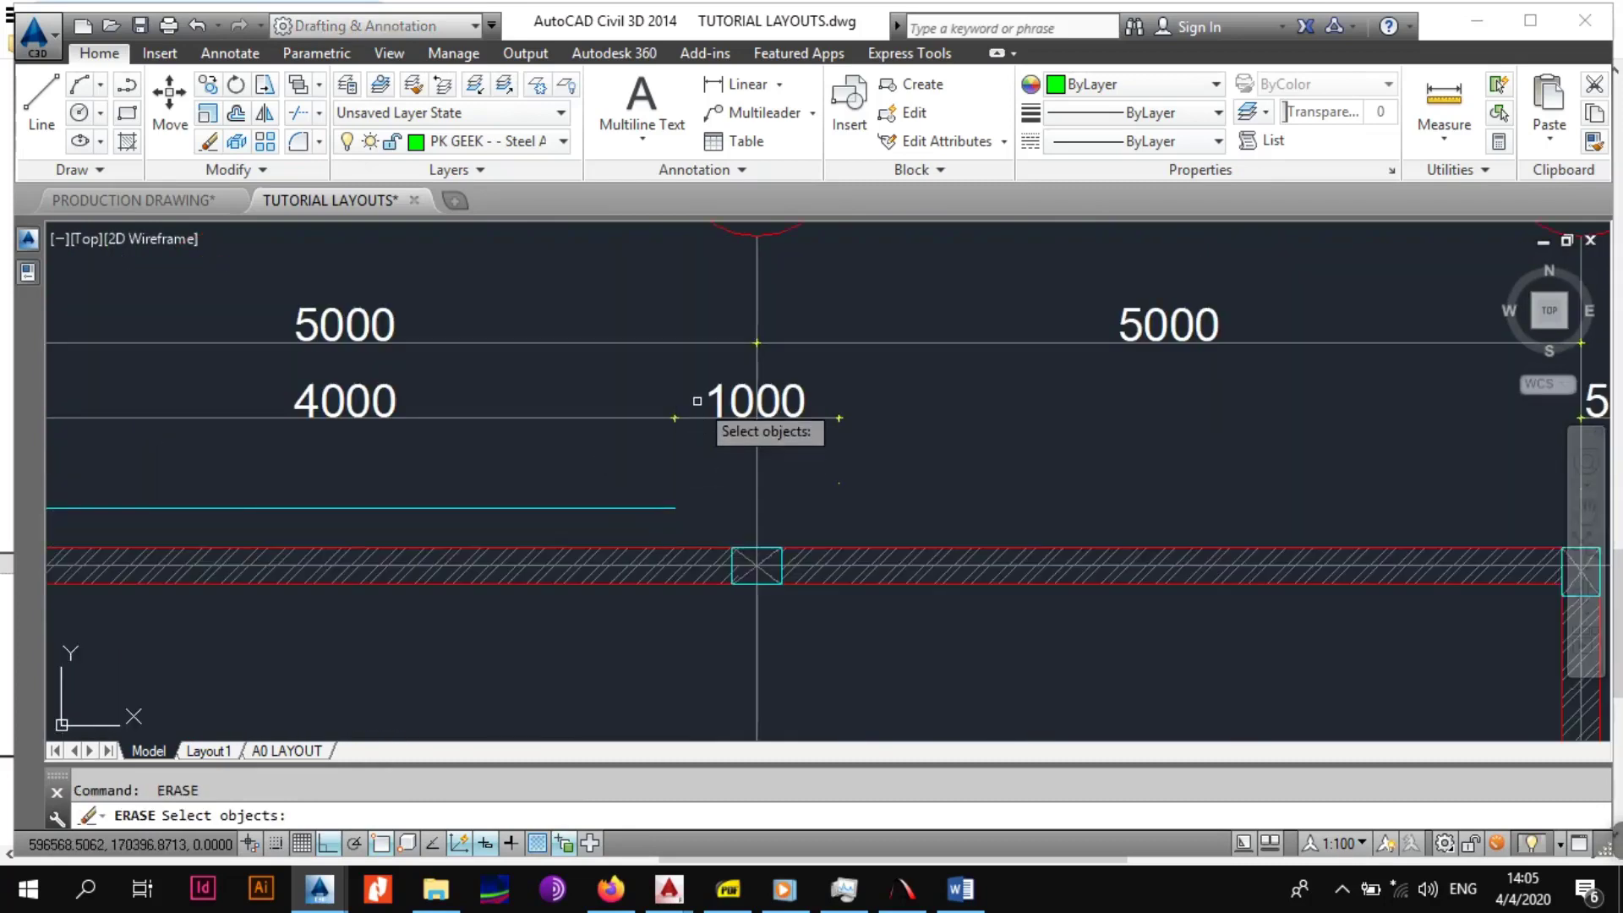
left_click(648, 490)
left_click(580, 525)
key("Return")
Erase the upper footing edge line between grids B and C along grid 1.
scroll(580, 524, "down", 4)
middle_click_drag(471, 518, 905, 529)
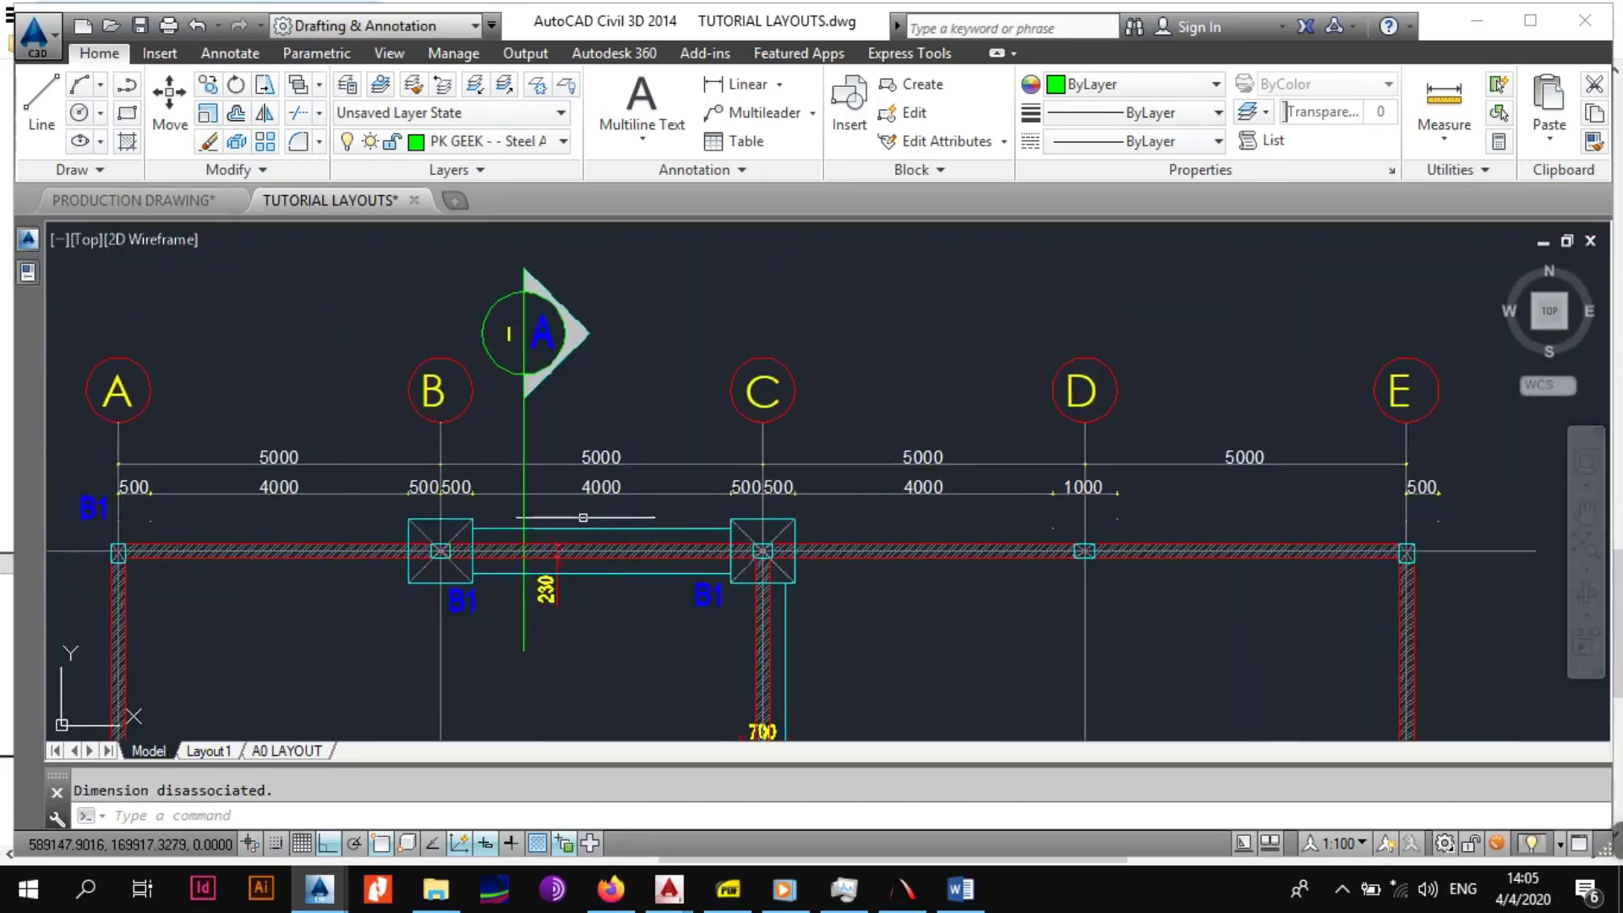
middle_click_drag(579, 515, 718, 505)
scroll(719, 505, "up", 4)
left_click(718, 505)
left_click(703, 525)
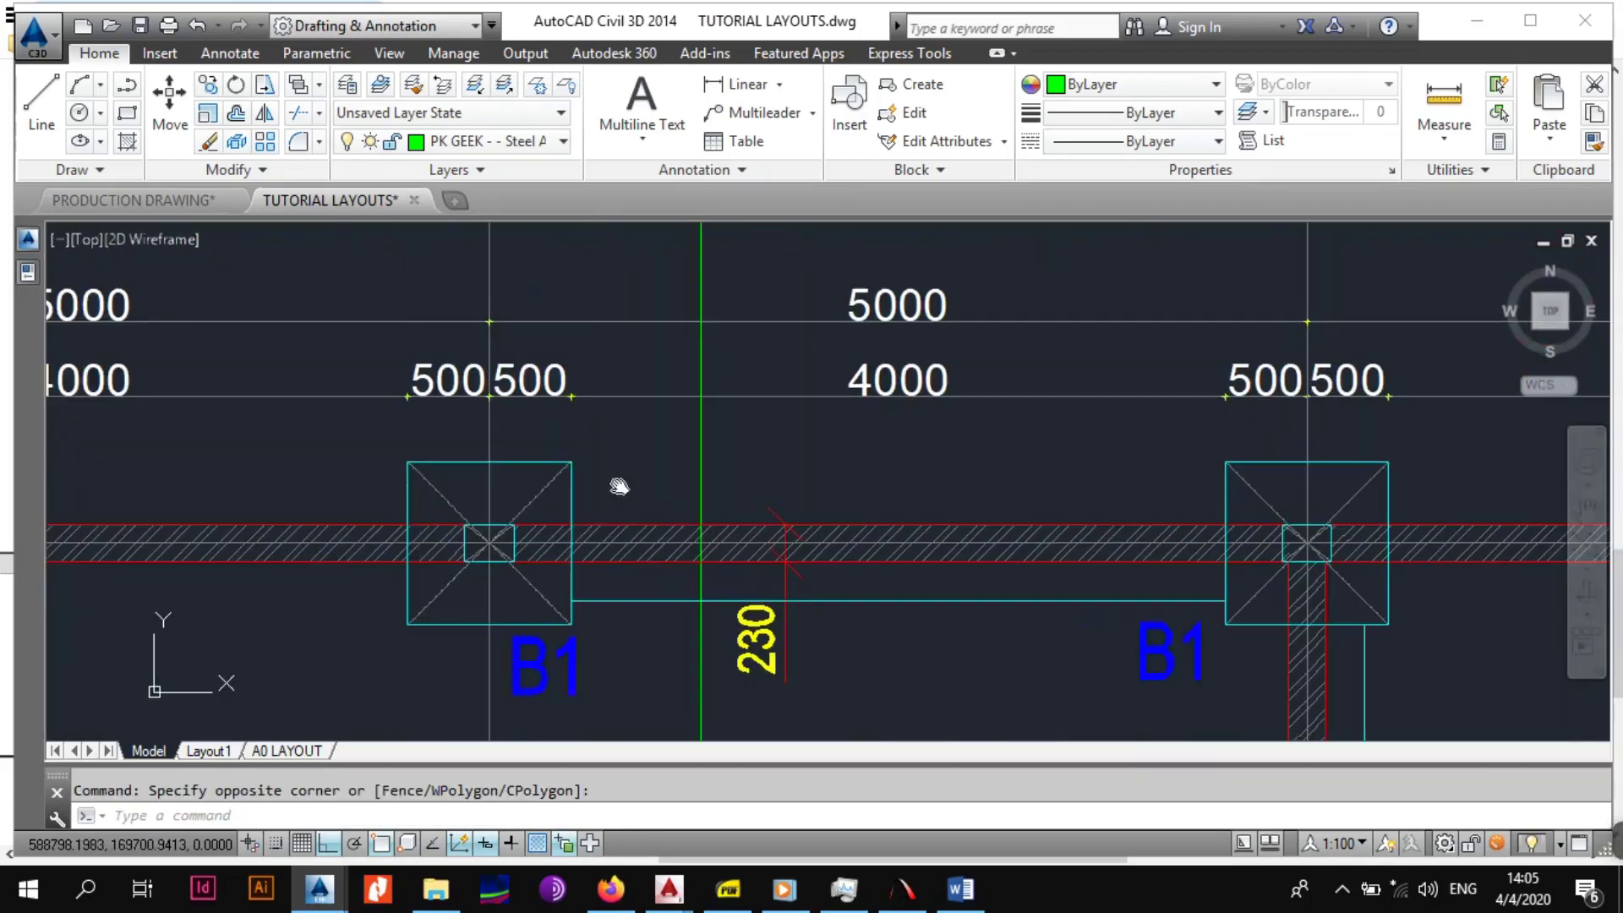
key("Delete")
Erase the square base outline at grid B-1 and the 500 and 4000 dimensions adjoining grid B.
scroll(603, 450, "up", 2)
left_click(548, 483)
key("Delete")
scroll(547, 482, "down", 2)
middle_click_drag(550, 483, 655, 483)
scroll(655, 484, "down", 2)
scroll(574, 498, "up", 4)
left_click(592, 437)
left_click(515, 475)
key("Delete")
Erase the 230 wall dimension, the lower footing edge between grids B and C, and the B1 label at grid B-1.
scroll(624, 524, "down", 6)
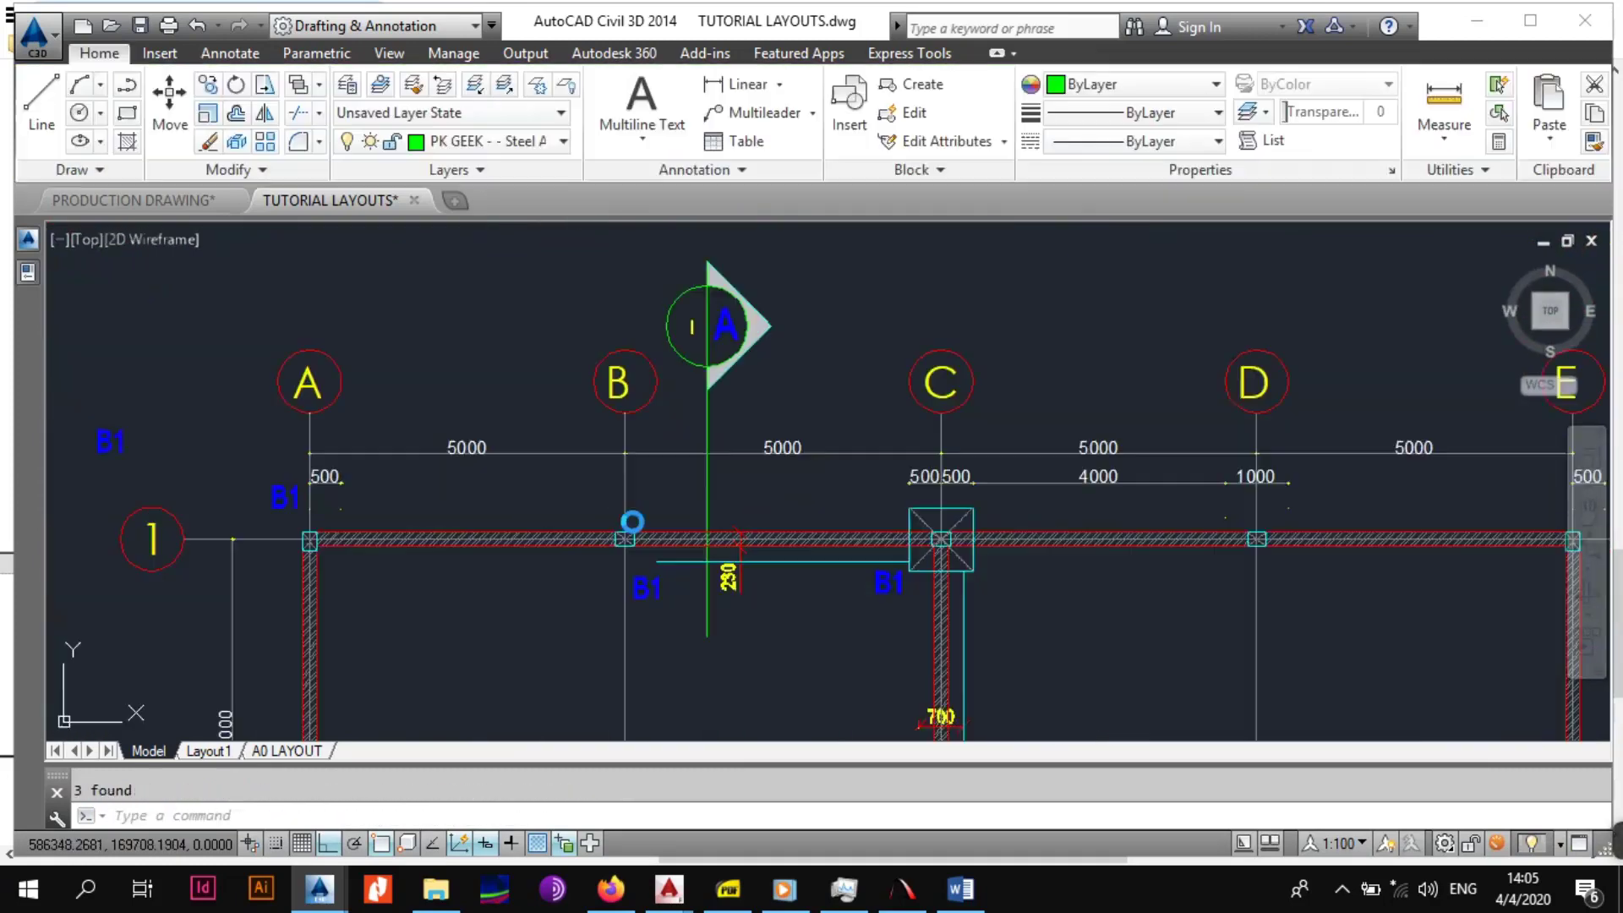
middle_click_drag(791, 600, 789, 543)
scroll(729, 556, "up", 4)
left_click(784, 476)
left_click(708, 505)
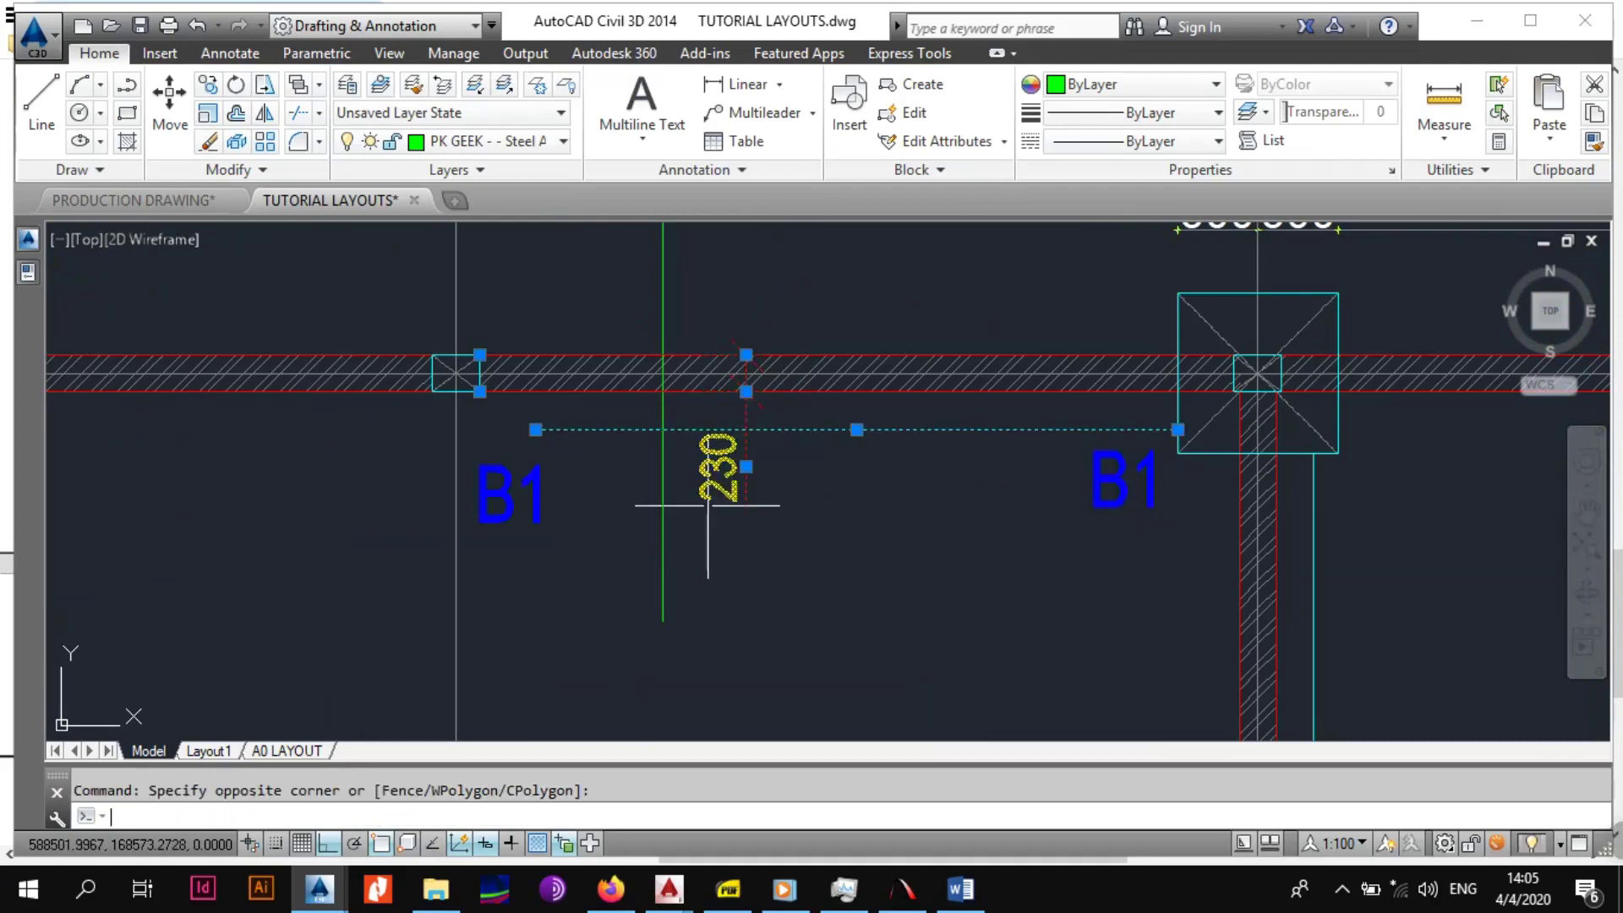
middle_click_drag(566, 511, 598, 515)
scroll(606, 521, "up", 2)
left_click(603, 475)
left_click(527, 568)
key("Delete")
Erase the B1 label beside the base at grid C-1.
scroll(525, 566, "down", 4)
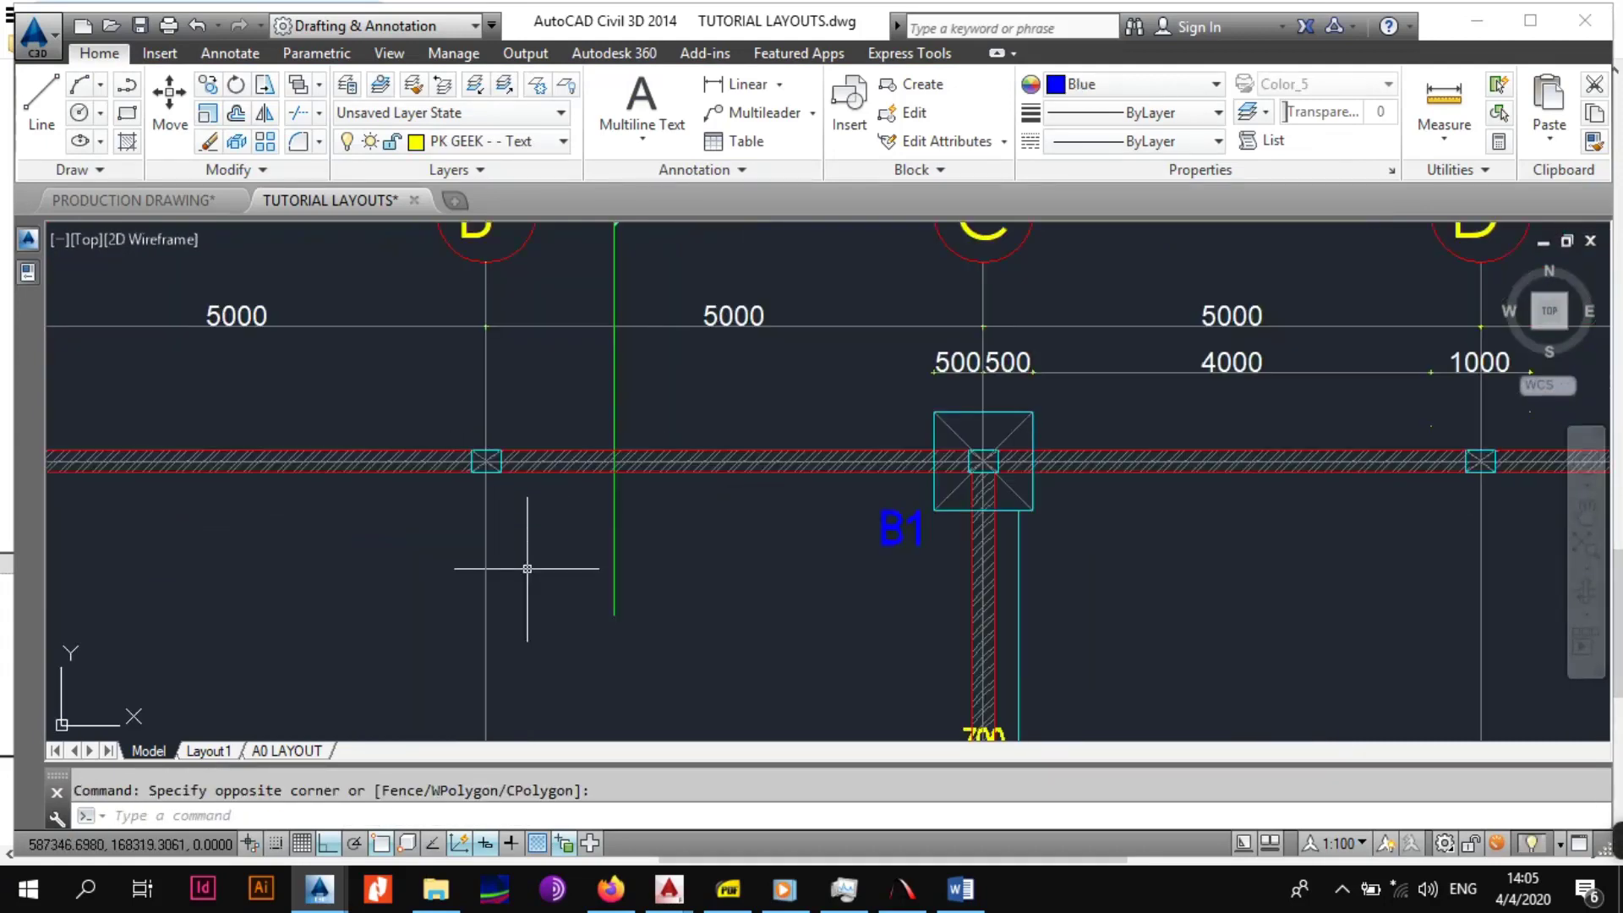
middle_click_drag(760, 592, 686, 598)
scroll(765, 581, "up", 4)
left_click(767, 541)
scroll(802, 537, "down", 4)
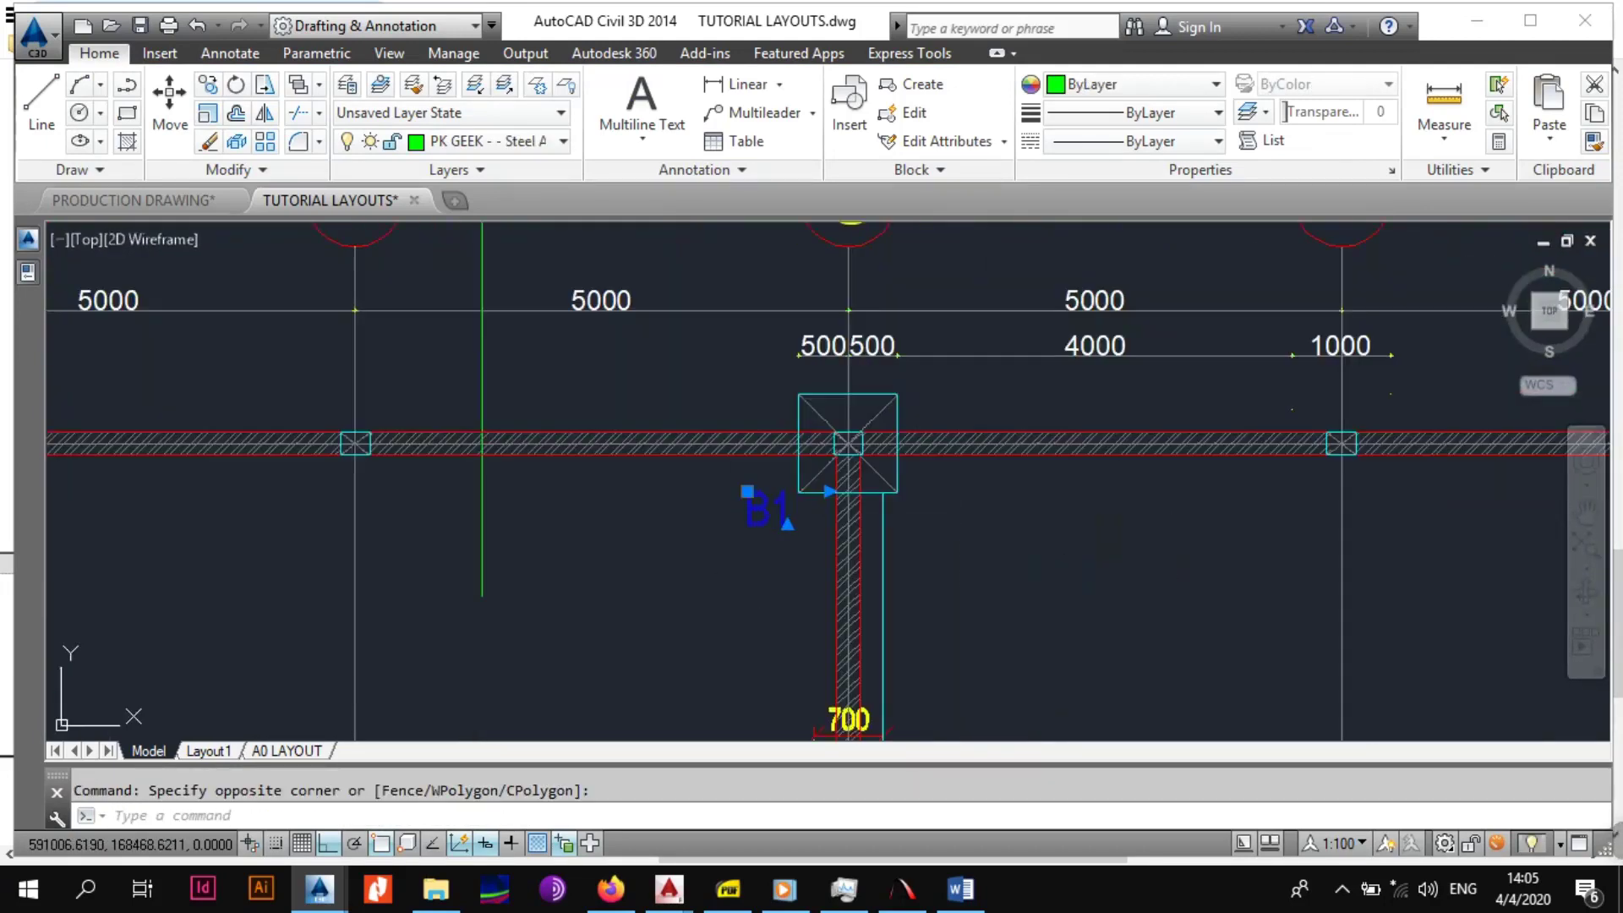
left_click(822, 529)
Erase the square base outline at grid C-1 and the adjoining footing edge line running down along grid C.
scroll(844, 511, "up", 4)
key("space")
left_click(857, 493)
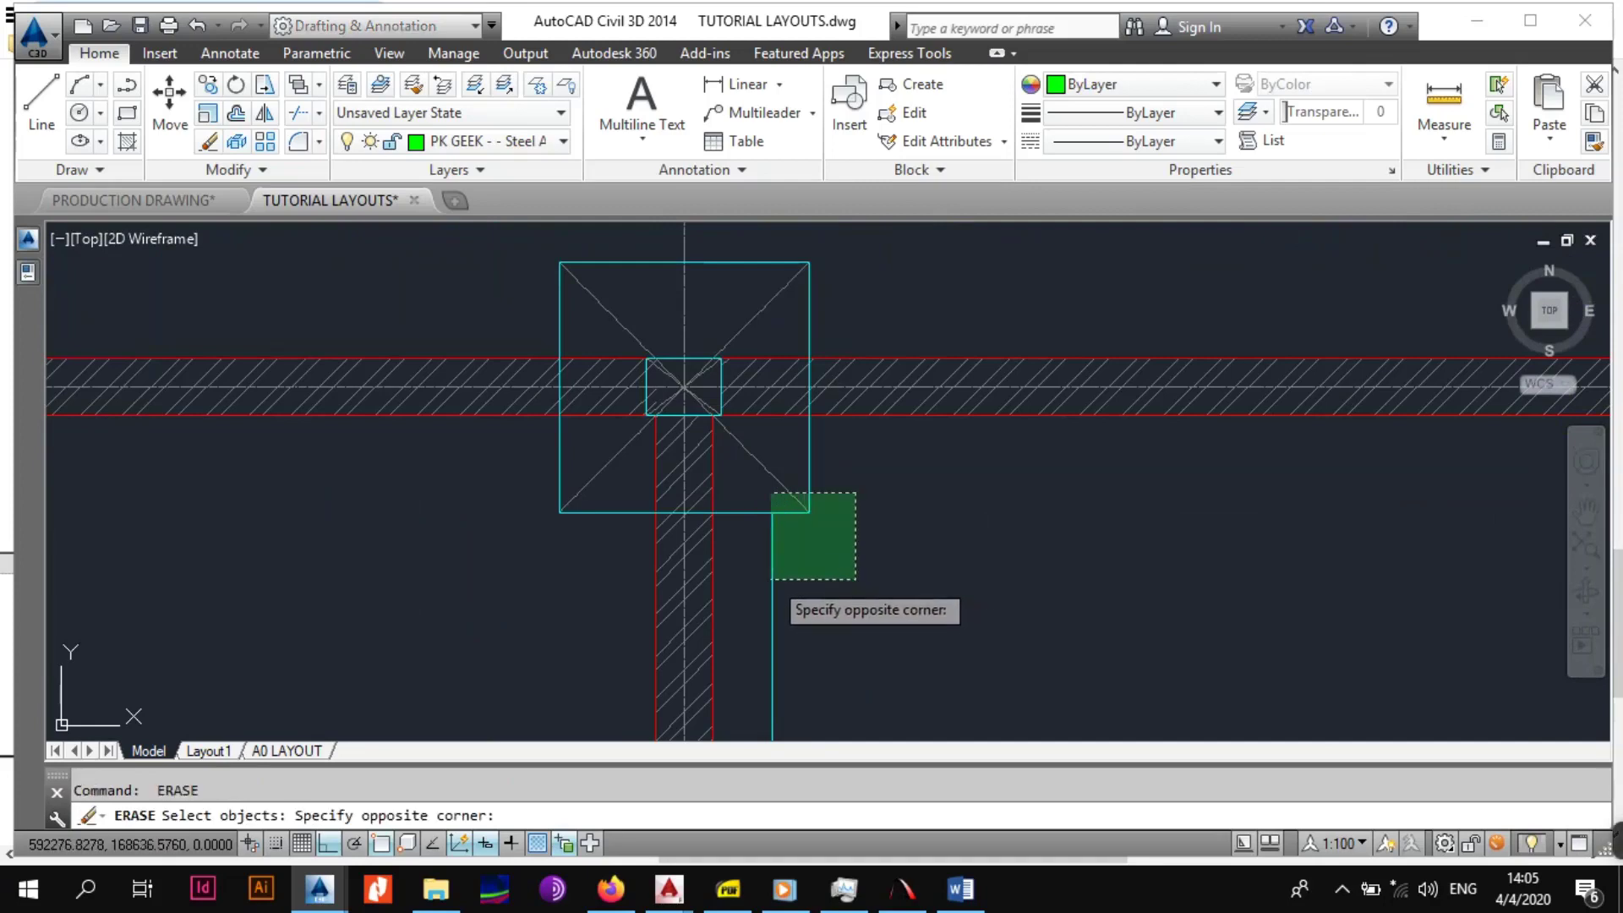
left_click(765, 581)
key("space")
Erase the leftover base diagonal at grid C-1 and the 500 and 4000 footing dimensions adjoining grid C.
scroll(765, 582, "down", 4)
middle_click_drag(765, 565, 769, 584)
scroll(779, 561, "up", 3)
key("space")
left_click(782, 551)
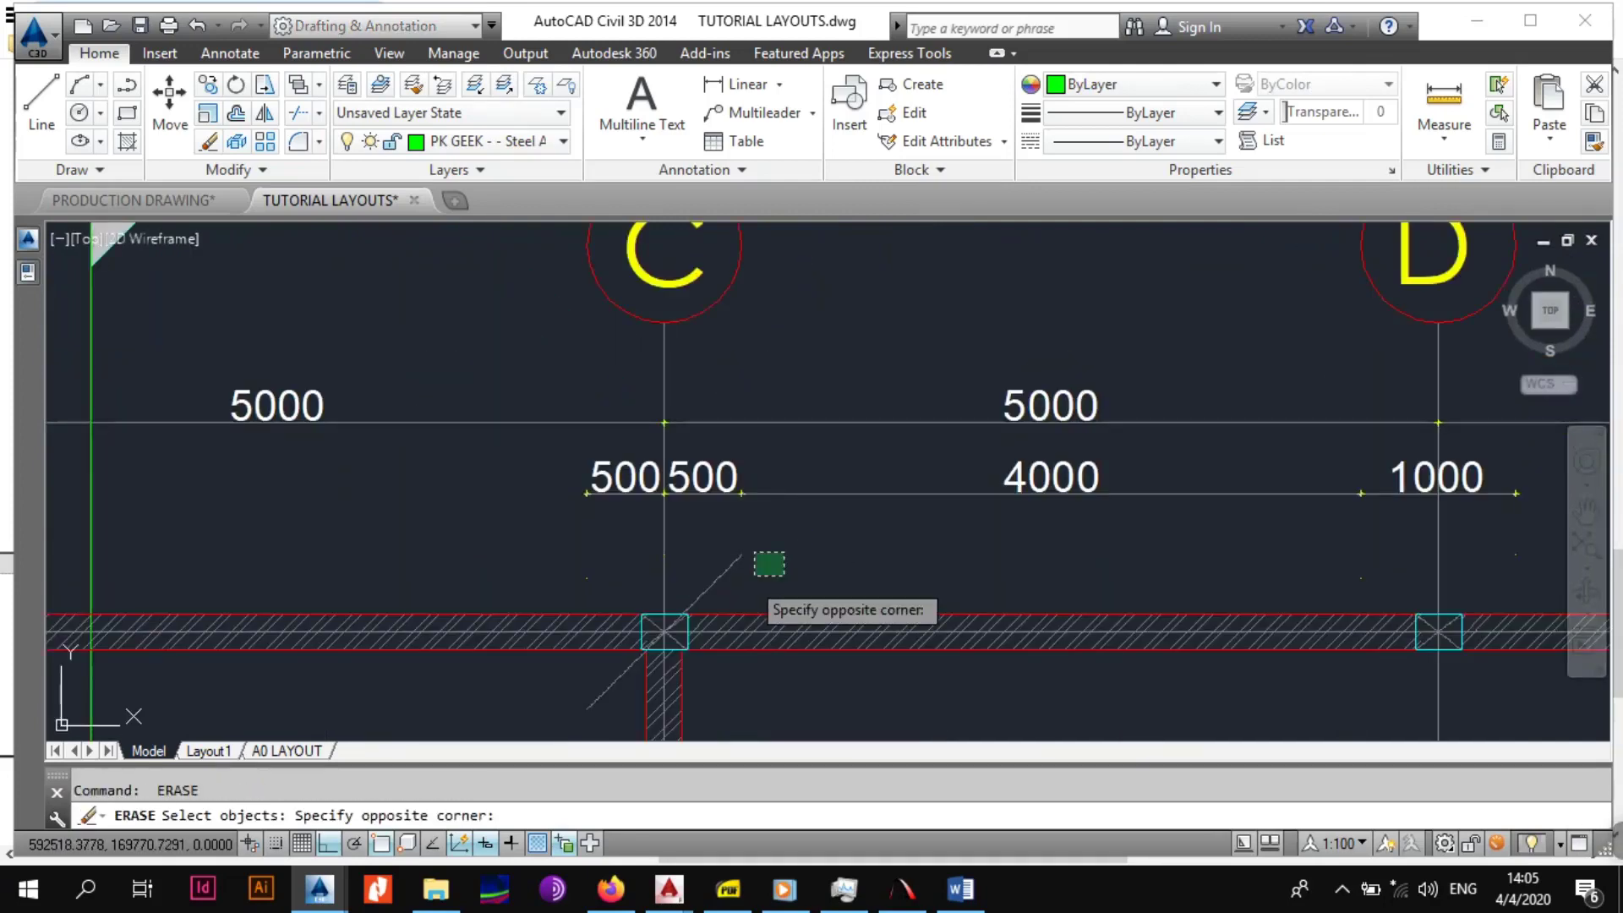
left_click(723, 578)
key("Return")
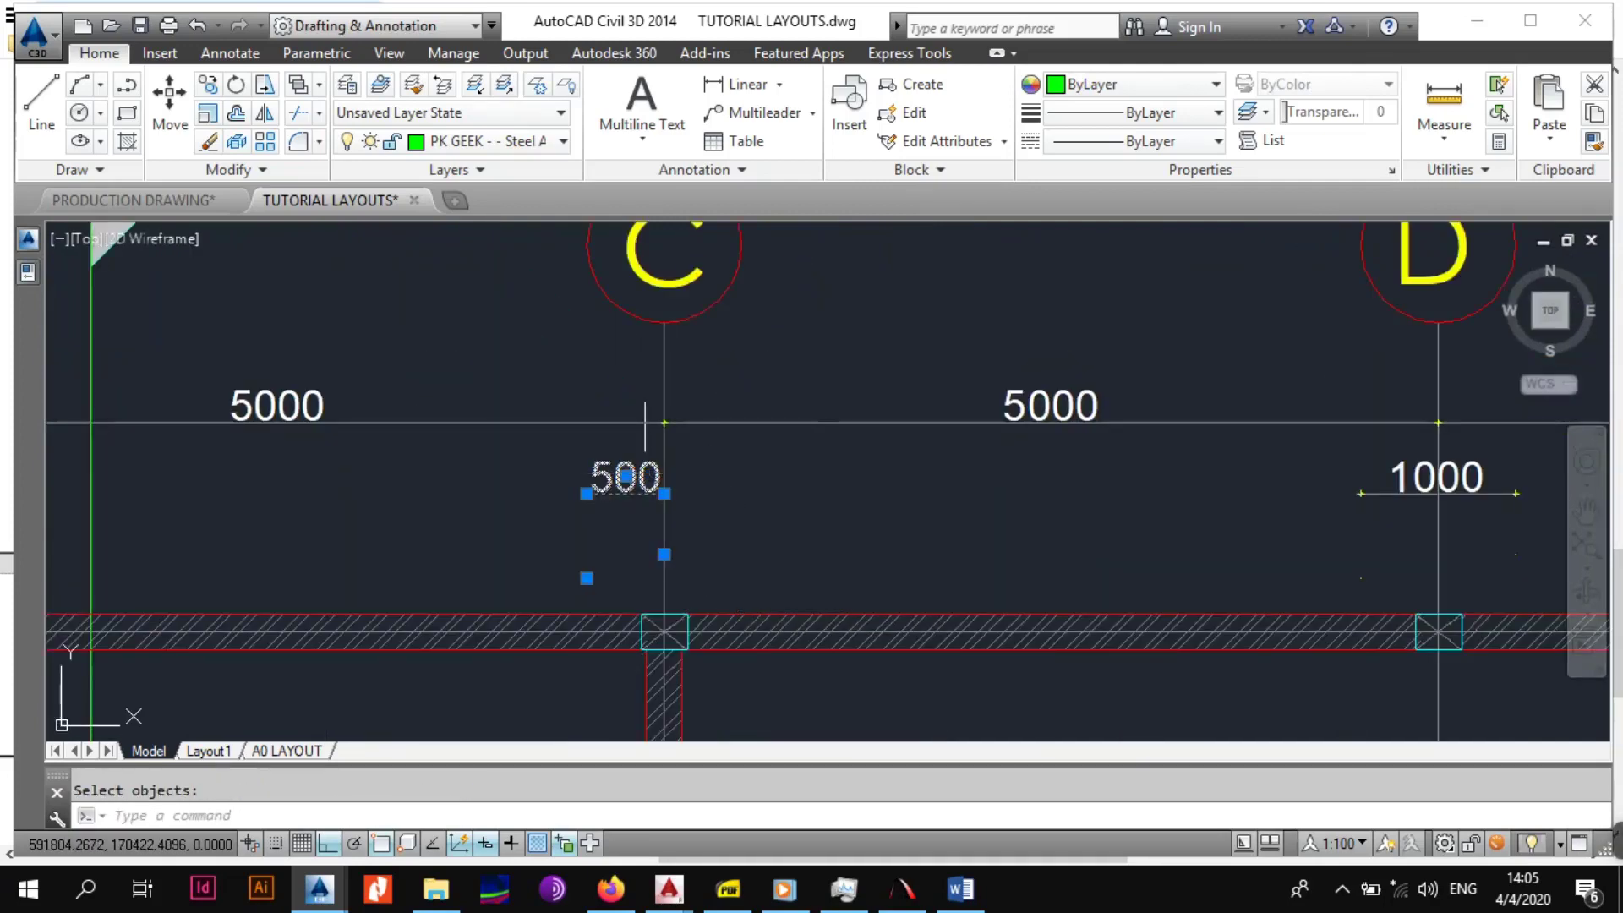
Erase the 1000 footing dimension at grid D and the 500 footing dimension at grid E above grid 1.
scroll(644, 423, "down", 4)
left_click(782, 499)
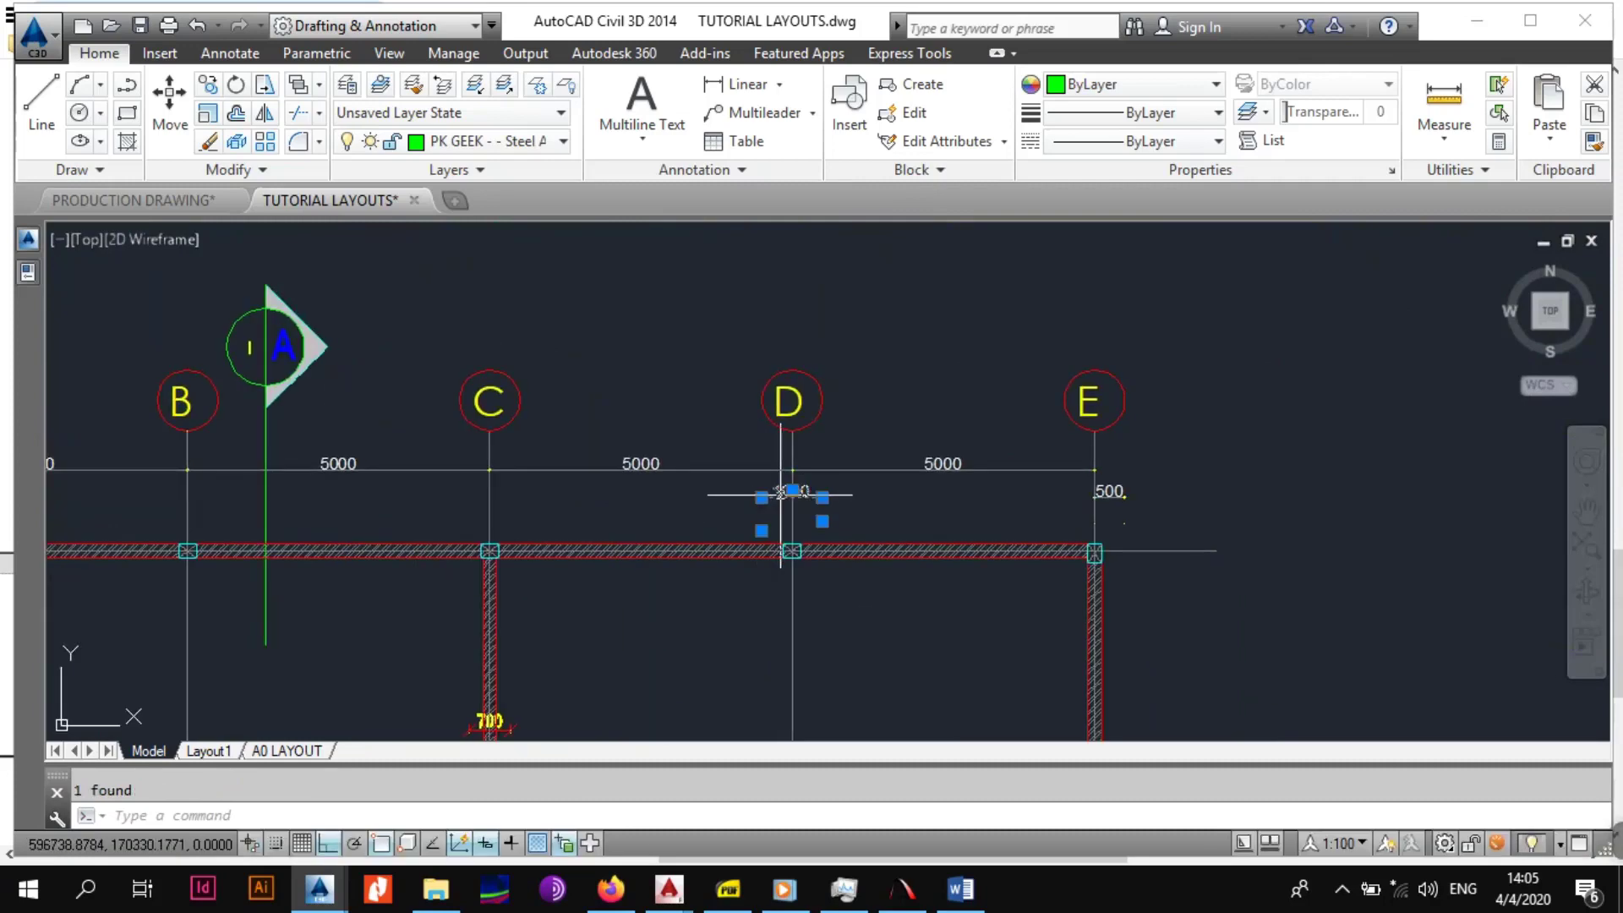
key("space")
left_click(1185, 491)
left_click(1116, 510)
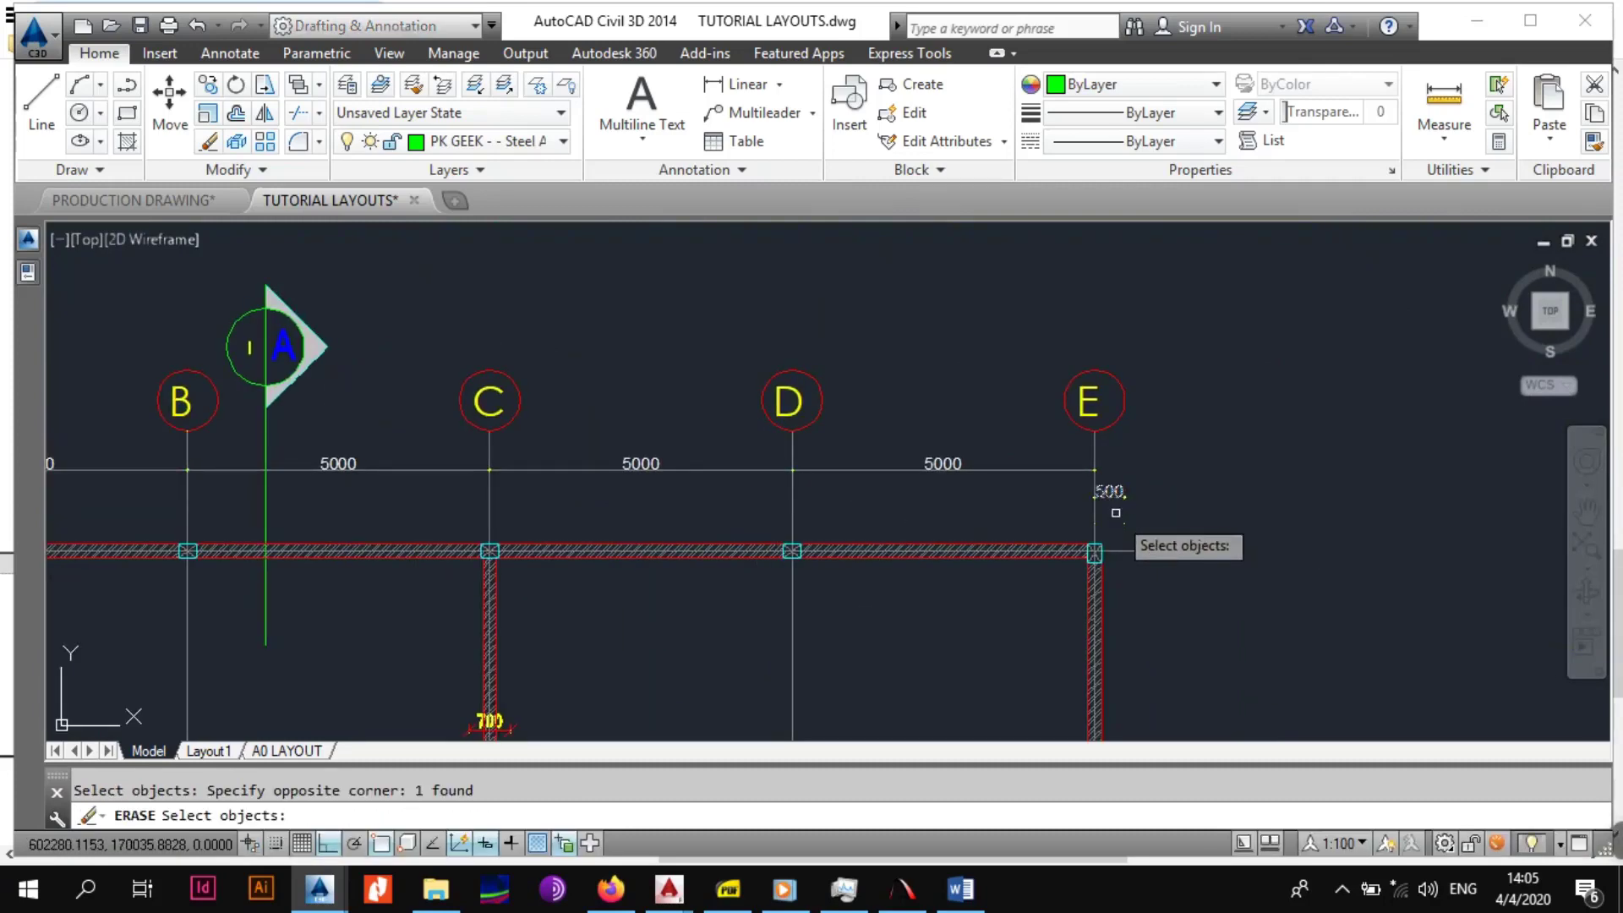
key("space")
Erase the 500 footing dimension beside grid A above grid 1.
scroll(1102, 530, "down", 3)
middle_click_drag(841, 568, 807, 504)
scroll(802, 504, "up", 2)
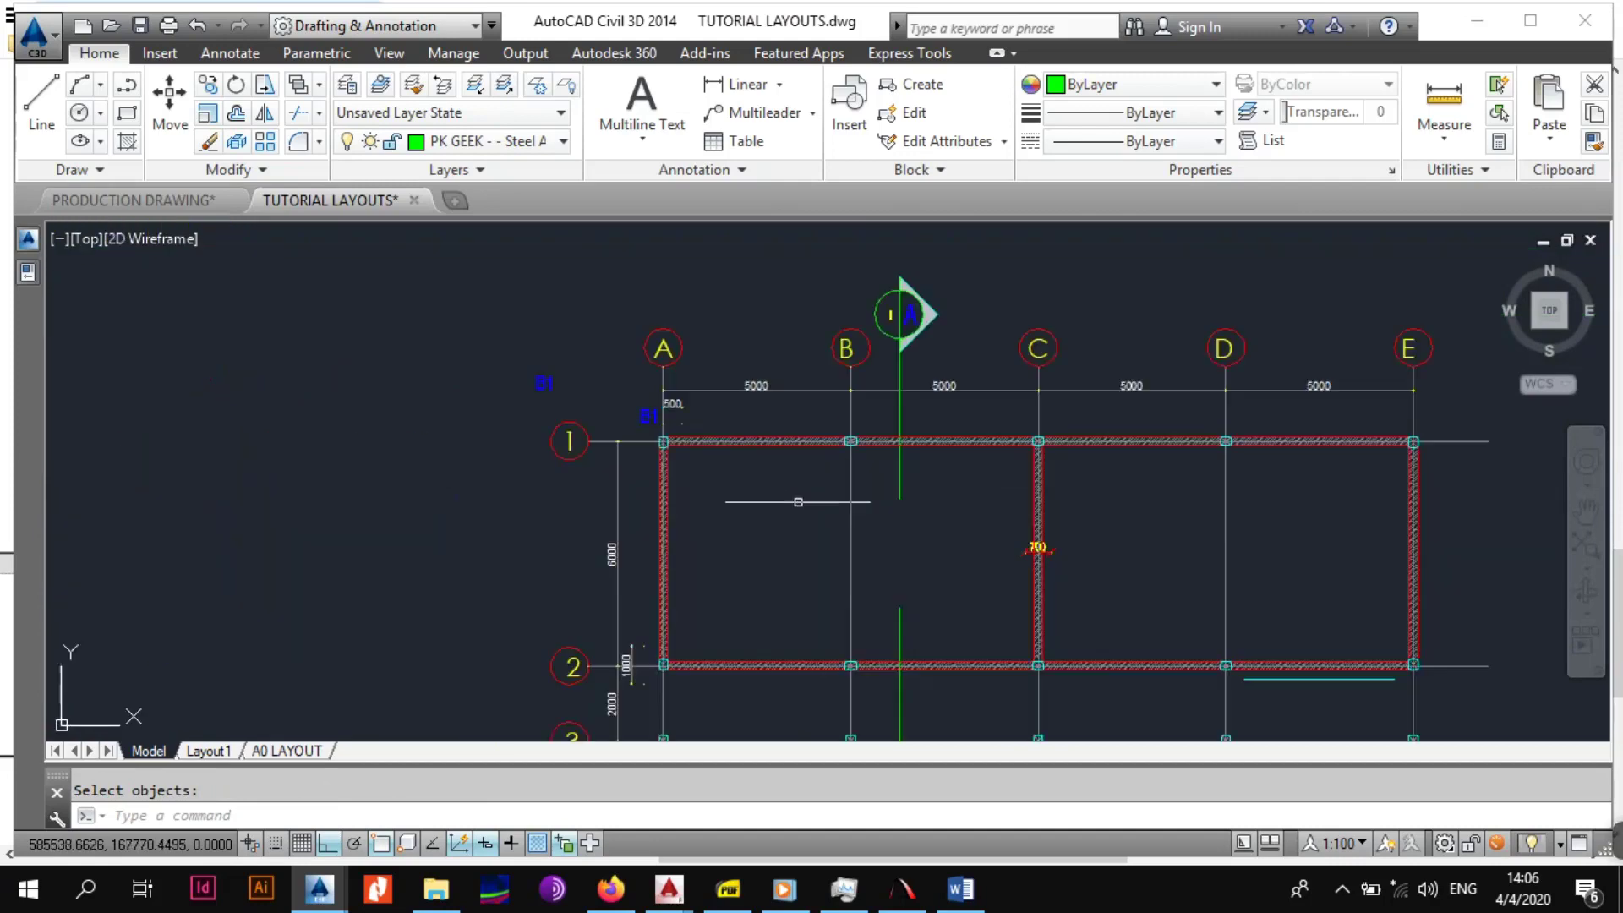
middle_click_drag(677, 421, 715, 461)
scroll(715, 461, "up", 3)
key("space")
left_click(772, 389)
left_click(702, 460)
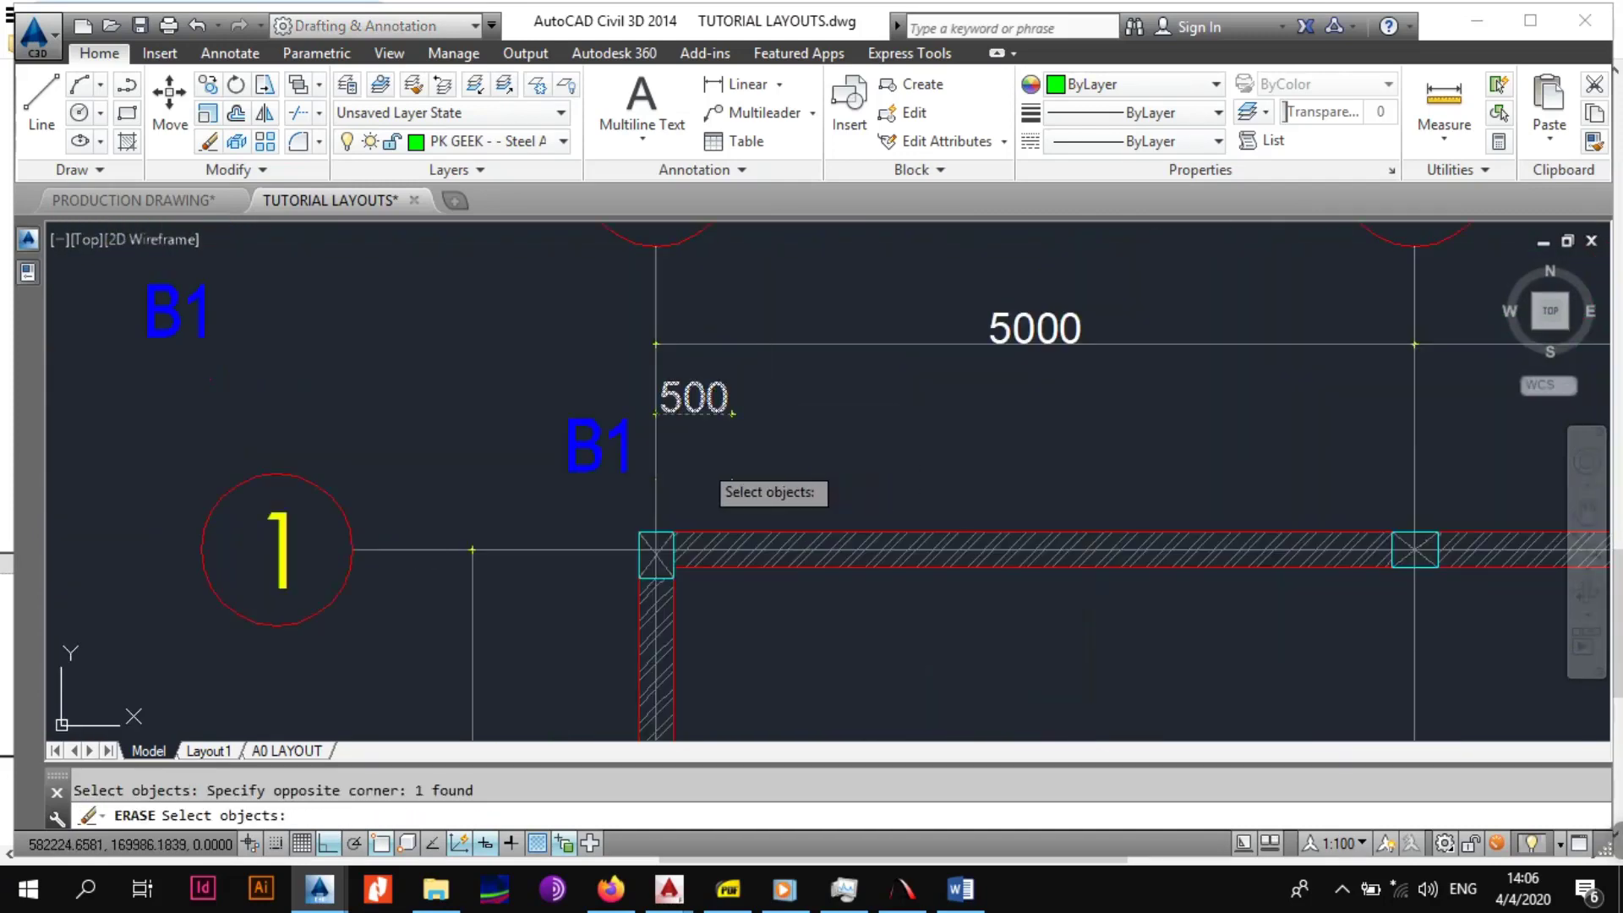
Erase the two B1 labels near grid A-1.
scroll(702, 461, "down", 5)
scroll(643, 465, "up", 5)
double_click(612, 468)
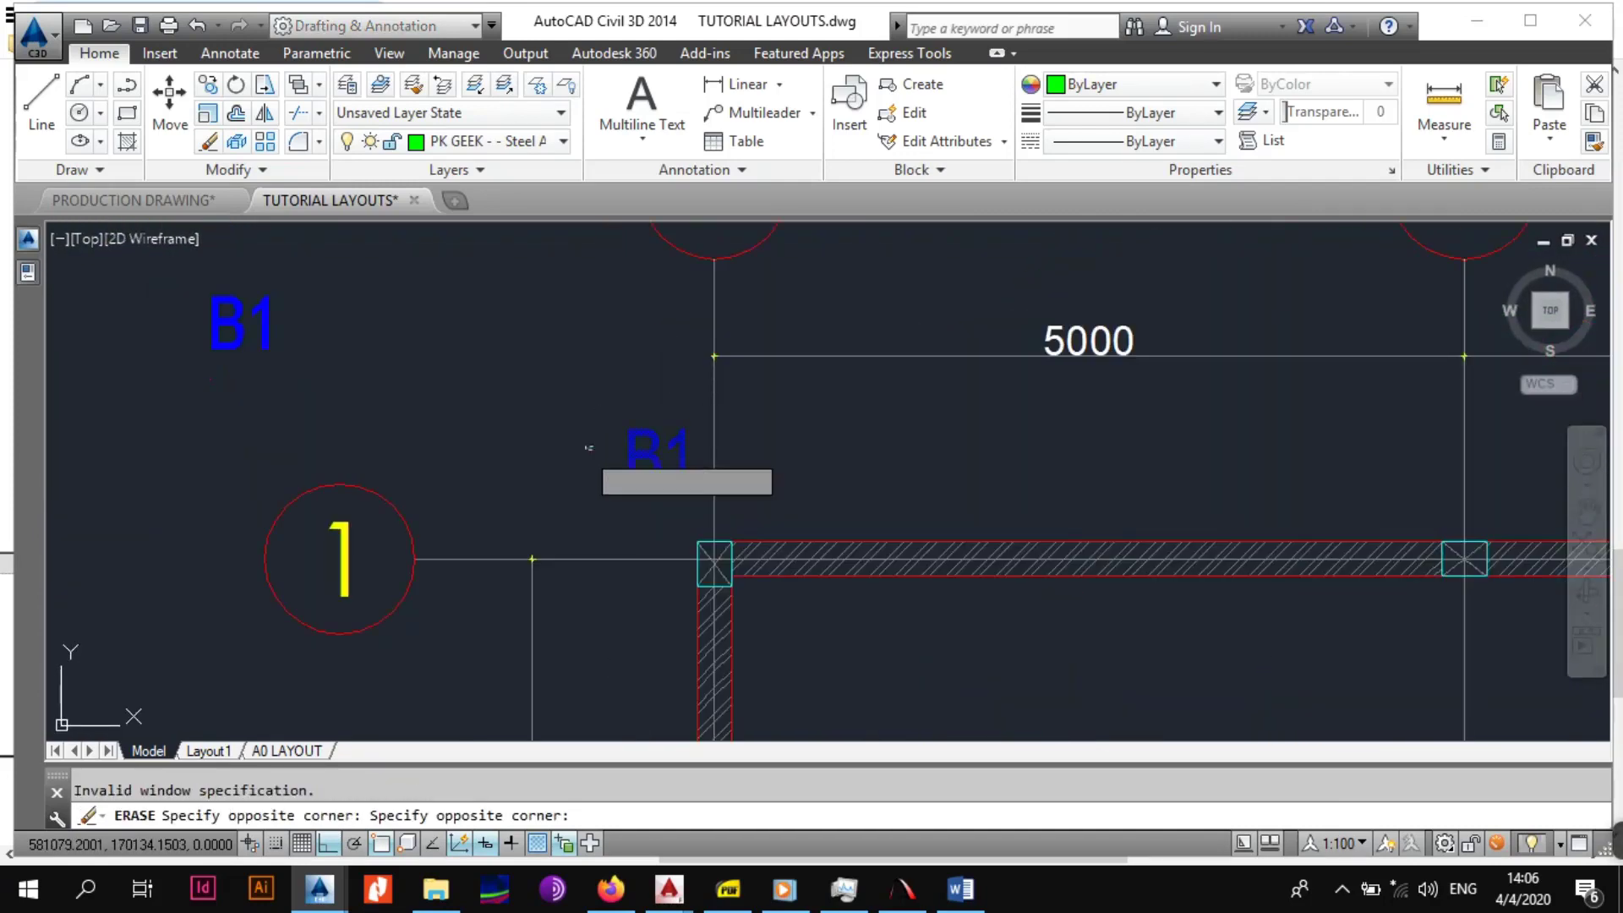
left_click(540, 457)
key("Return")
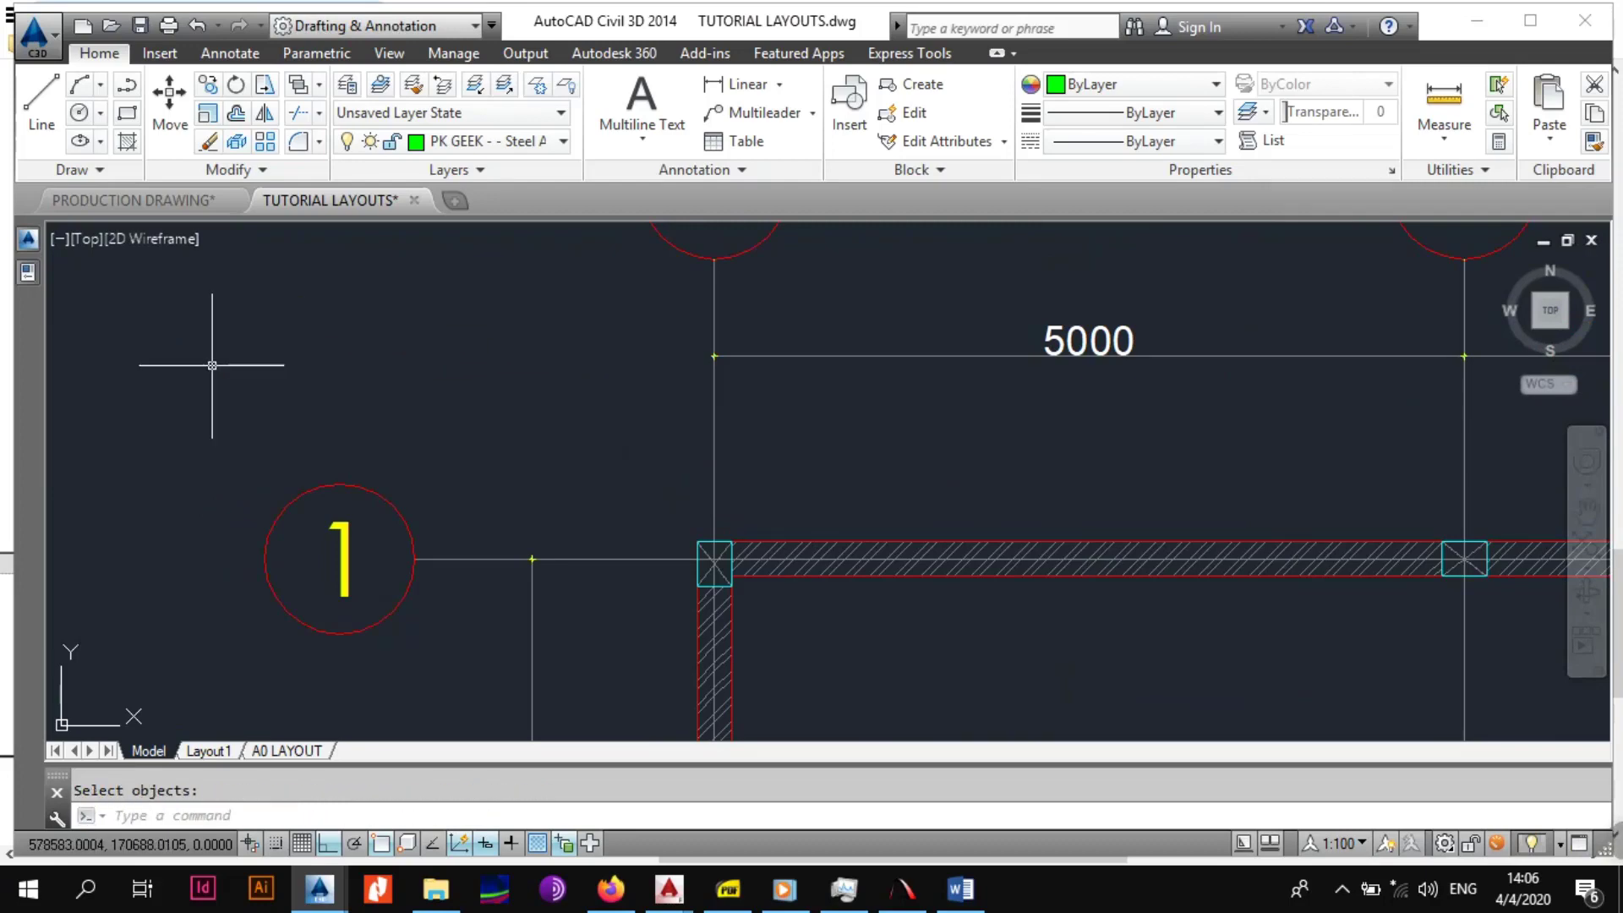
Erase the vertical 1000 base dimension beside grid 2 near column A-2.
scroll(341, 238, "down", 6)
scroll(448, 532, "up", 6)
key("Return")
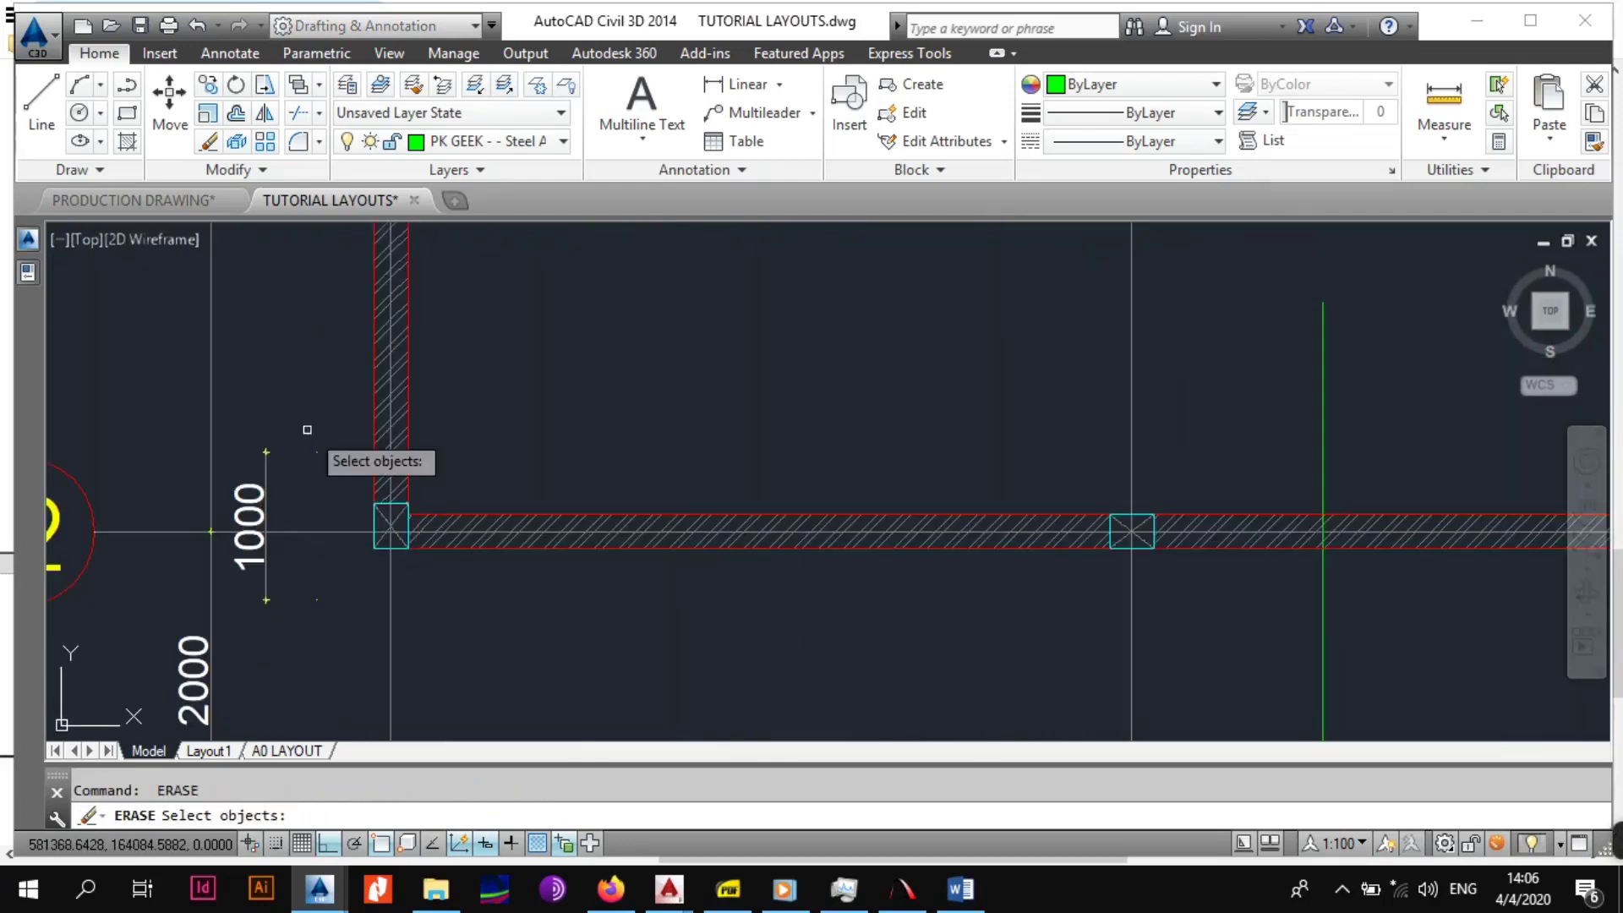
left_click(306, 429)
left_click(247, 467)
key("Return")
Erase the 700 strip footing dimension across the wall on grid C between grids 1 and 2.
scroll(659, 381, "down", 6)
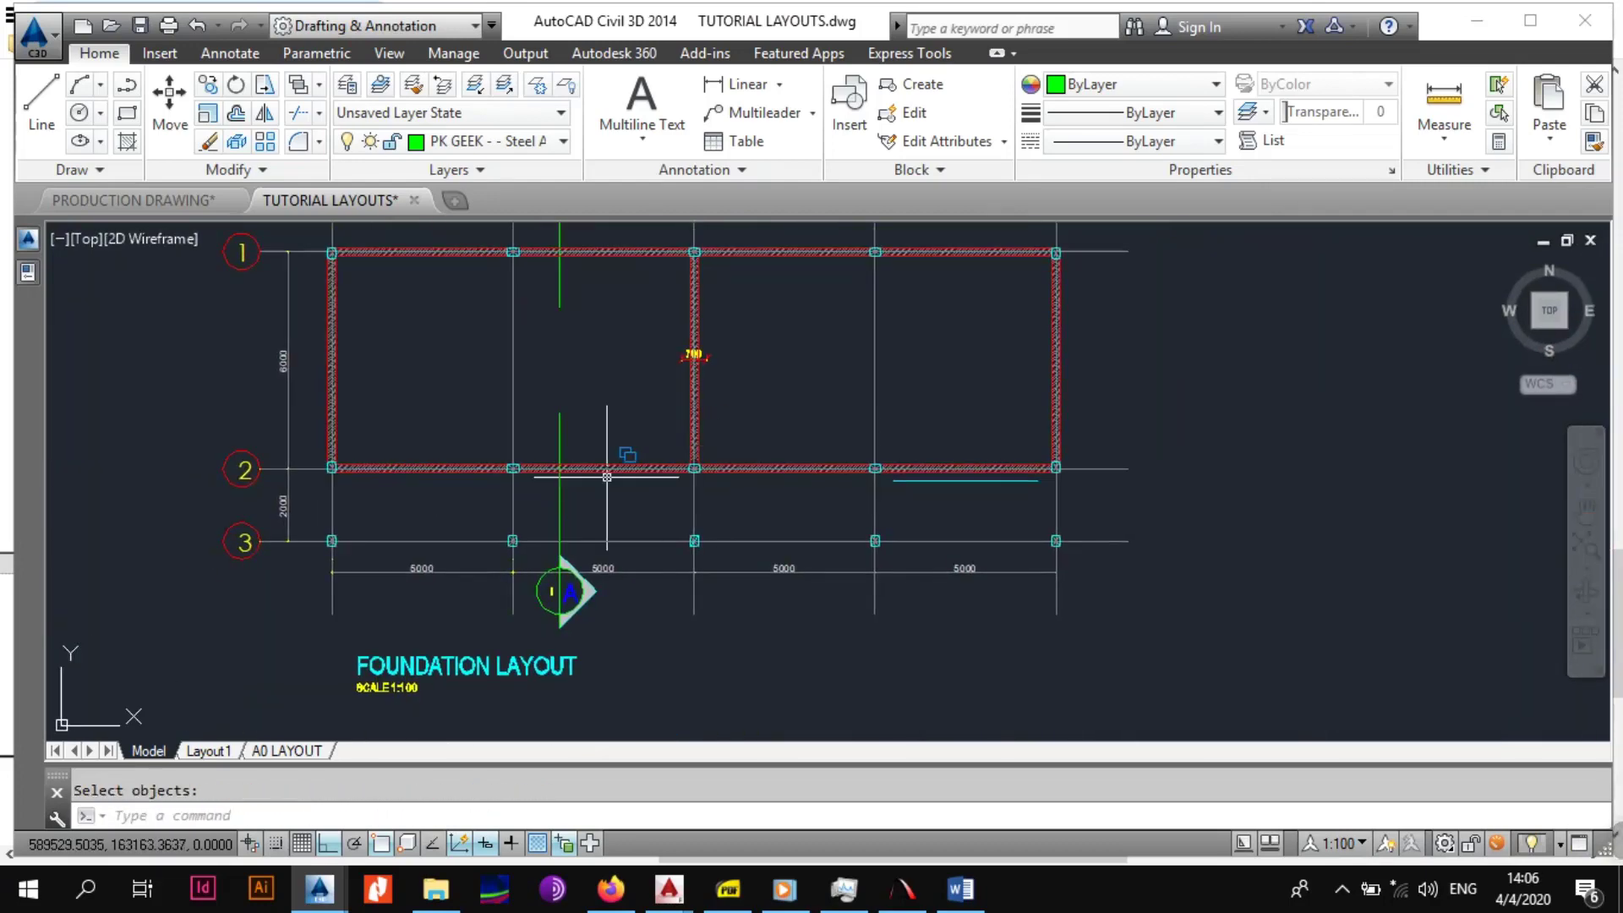
middle_click_drag(735, 488, 733, 513)
scroll(678, 407, "up", 6)
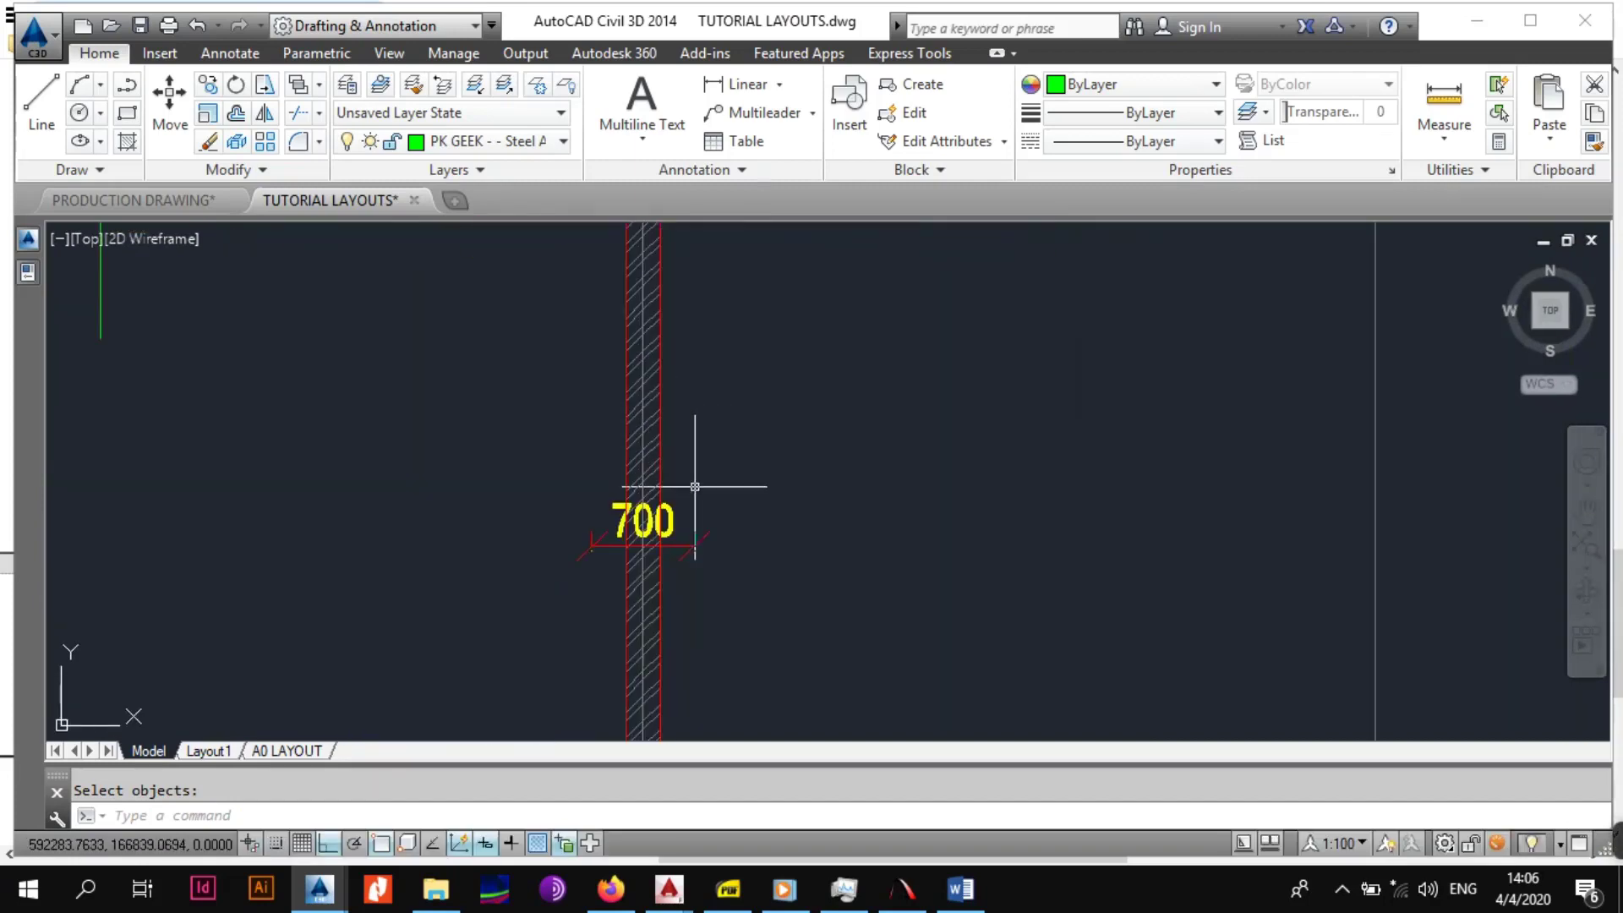
key("Return")
left_click(718, 477)
left_click(688, 566)
key("Return")
Inspect the stripped layout along grids 1, 2 and 3 for leftover foundation lines, labels and dimensions.
scroll(736, 550, "down", 6)
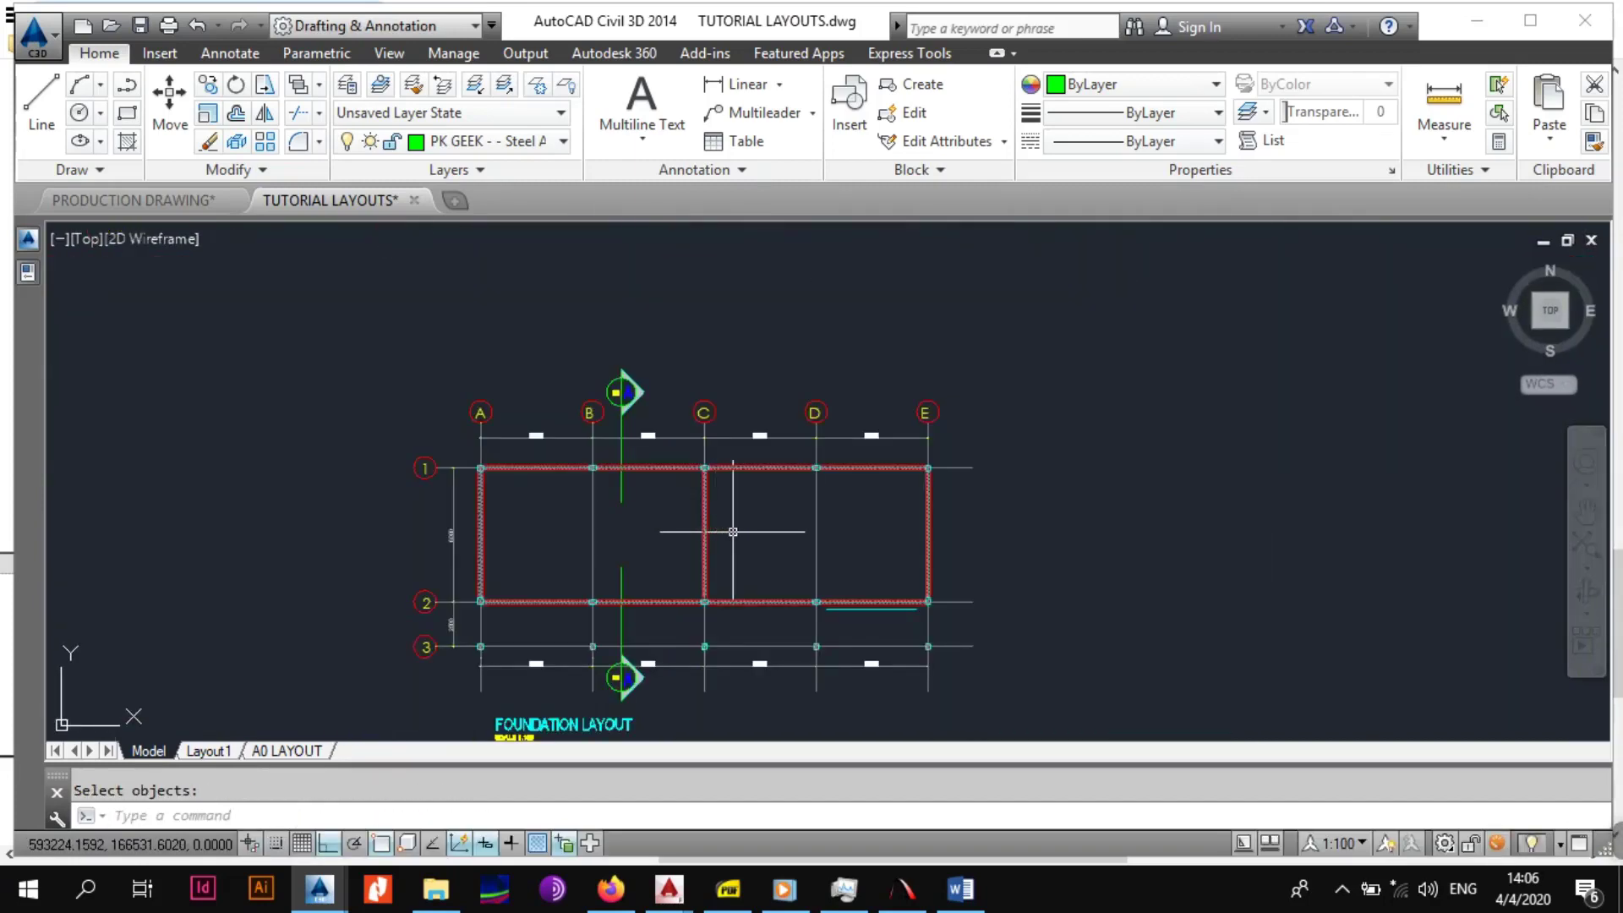
scroll(355, 410, "up", 4)
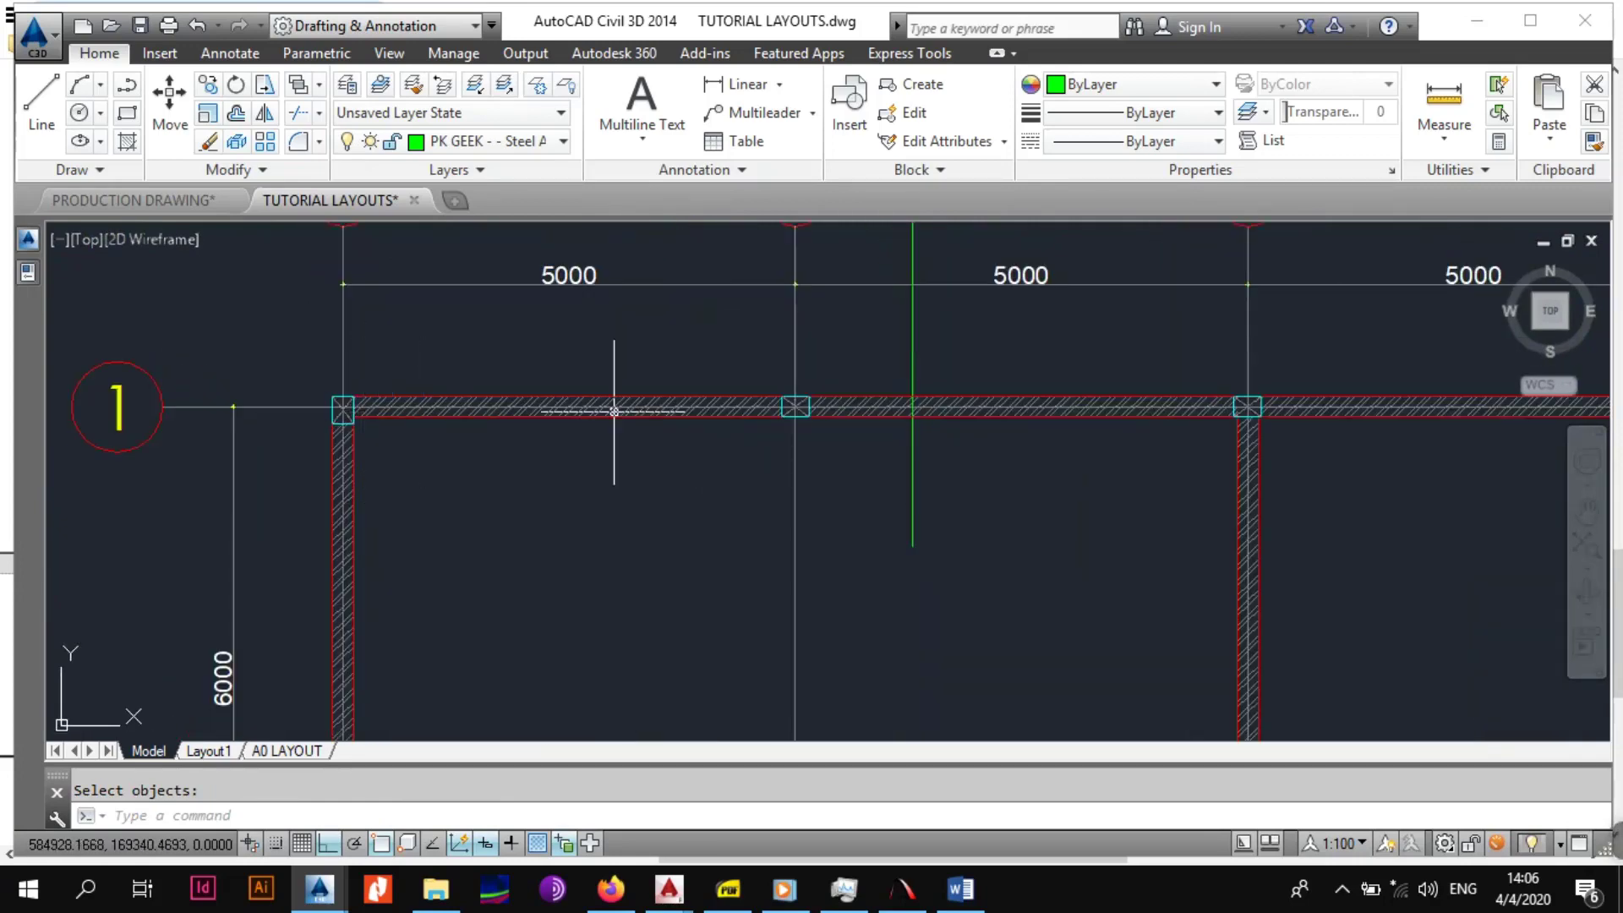
middle_click_drag(613, 411, 559, 425)
scroll(565, 420, "down", 5)
scroll(678, 421, "up", 5)
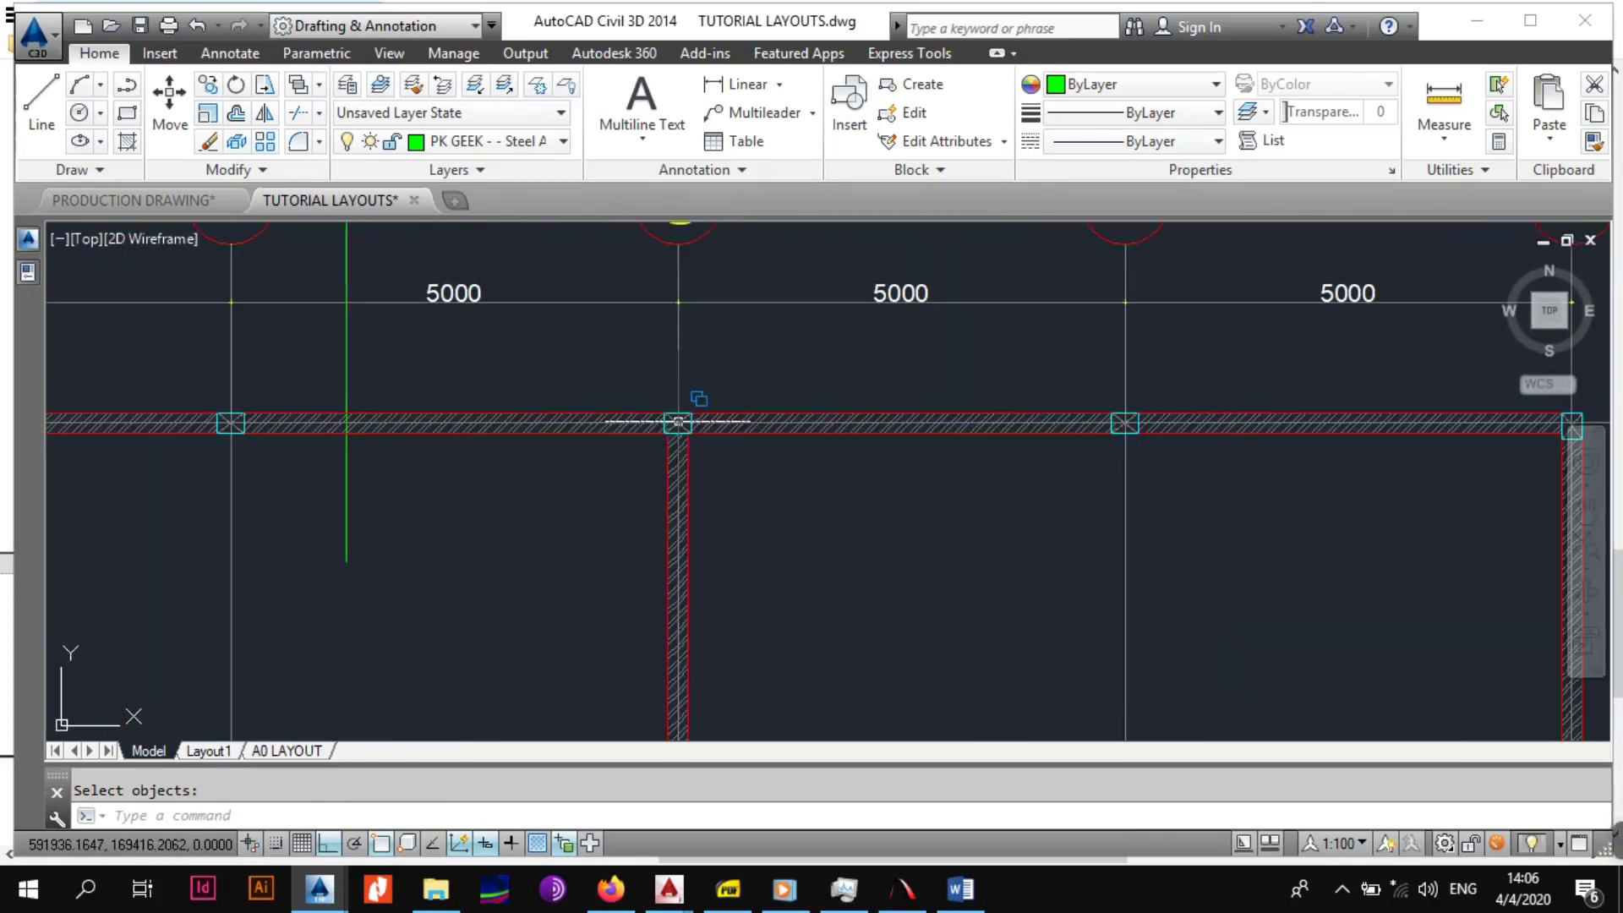
scroll(1052, 416, "down", 2)
middle_click_drag(1198, 463, 974, 438)
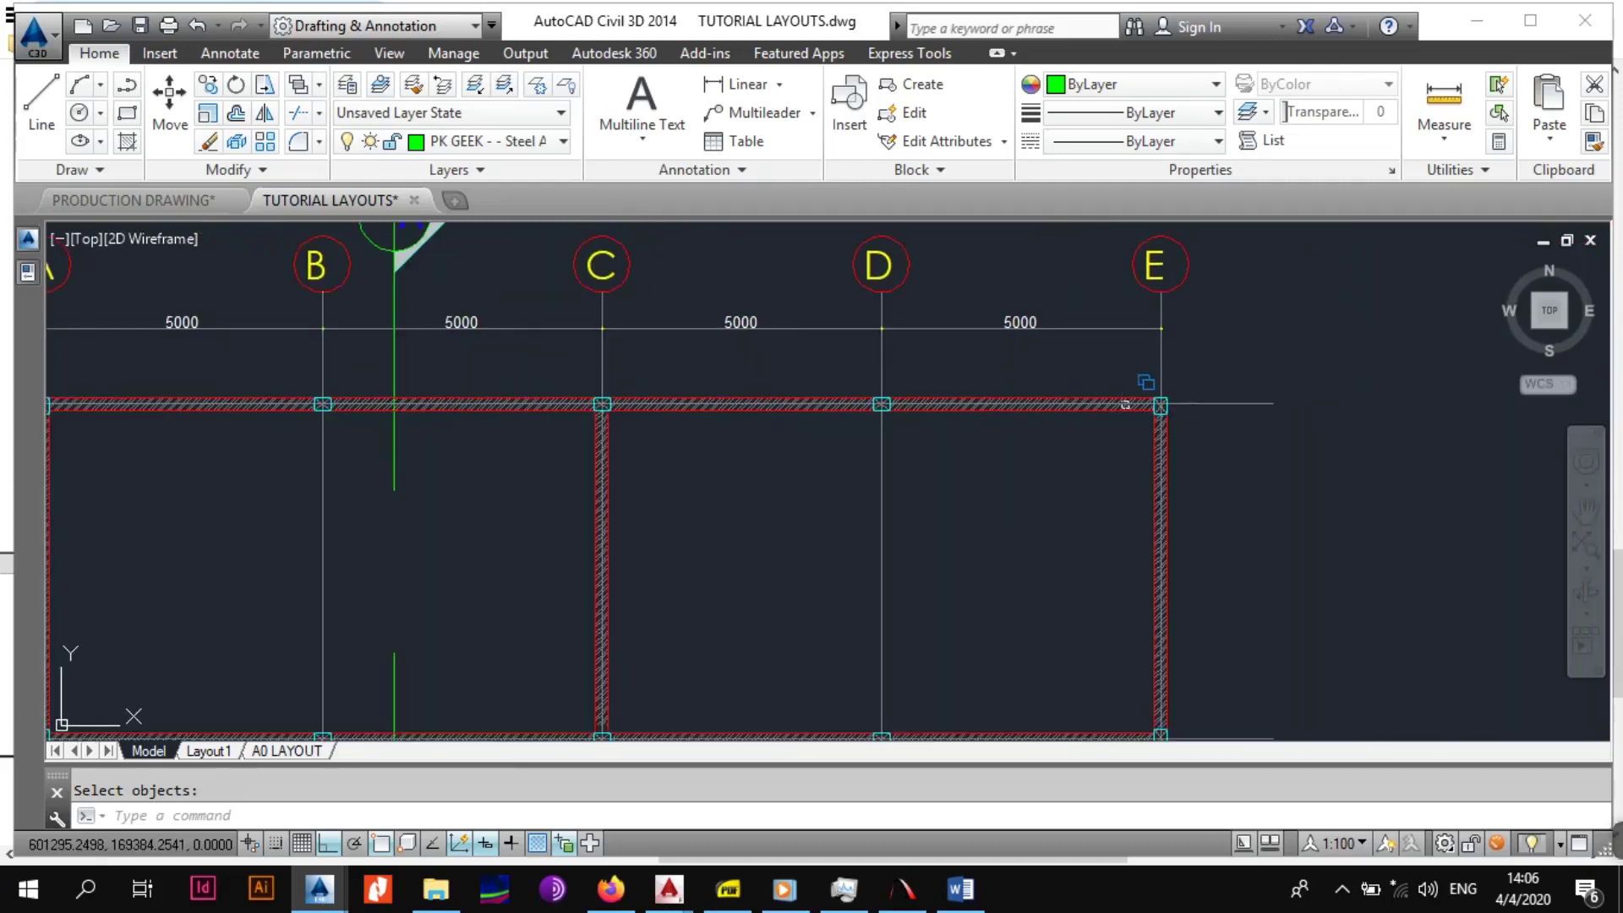
scroll(1183, 382, "up", 2)
scroll(1074, 416, "down", 2)
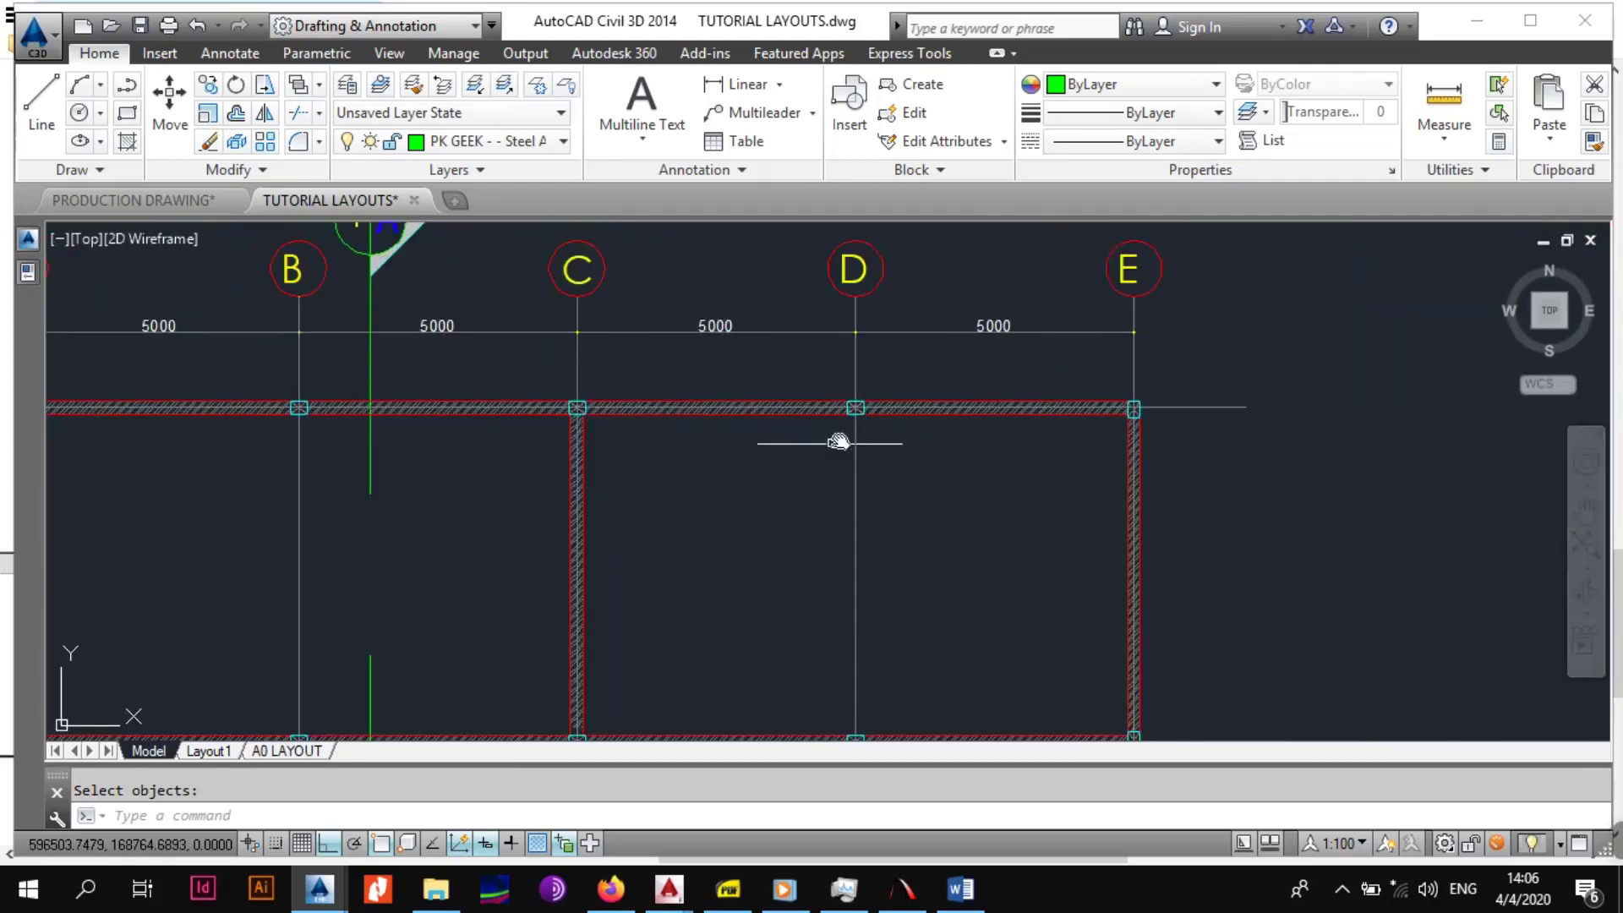
middle_click_drag(839, 441, 994, 411)
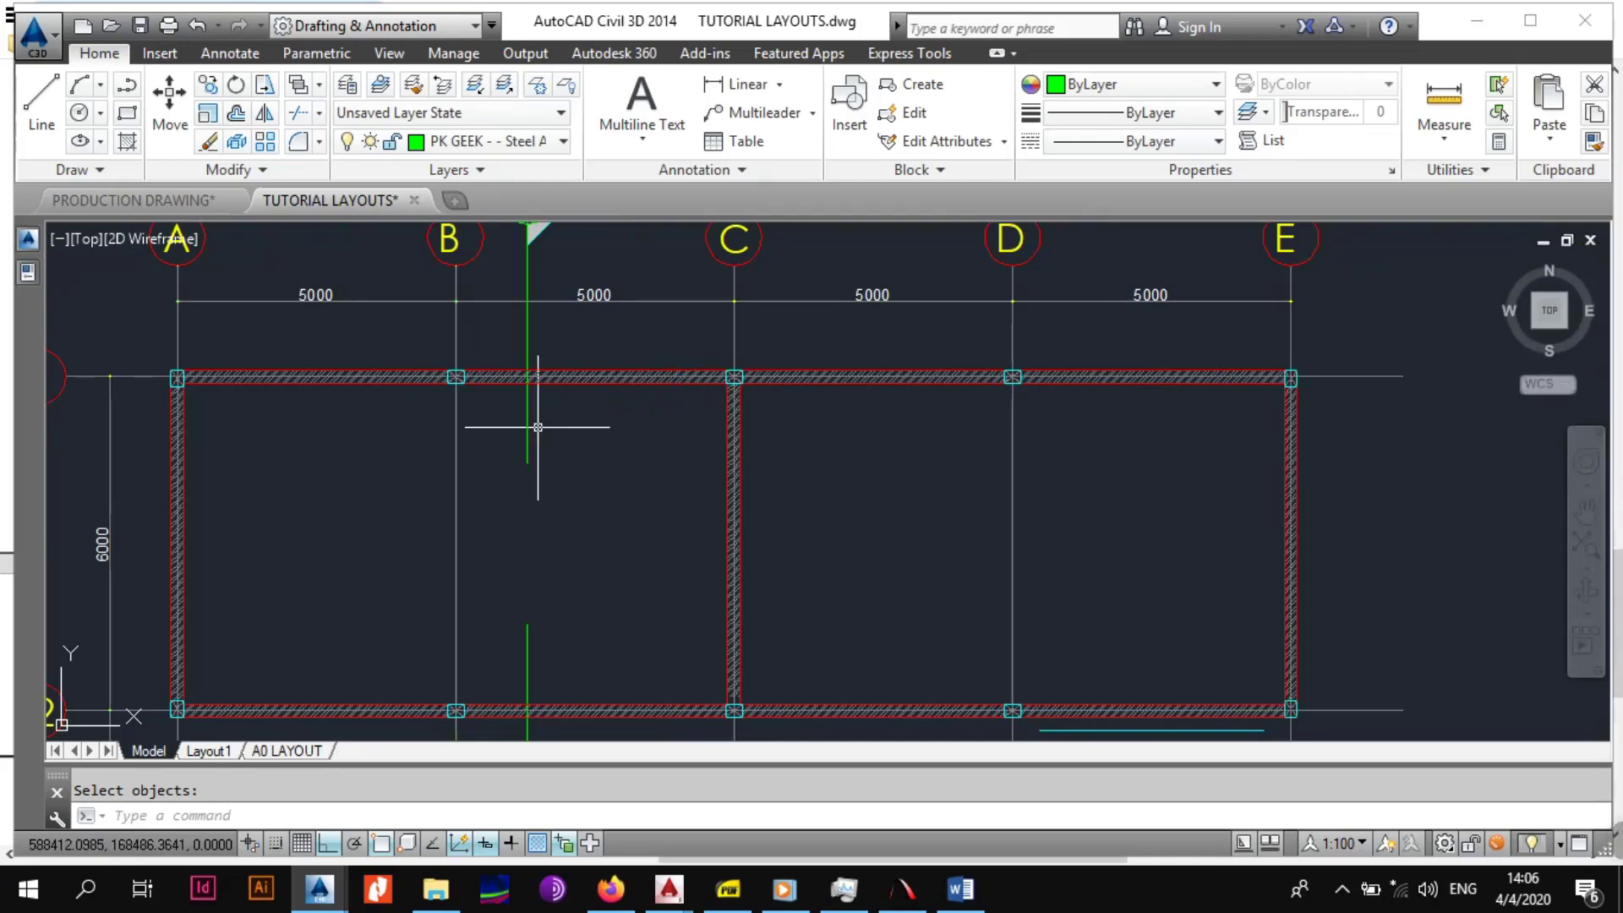
middle_click_drag(537, 427, 690, 426)
middle_click_drag(579, 463, 647, 457)
middle_click_drag(555, 482, 581, 395)
scroll(581, 394, "down", 1)
scroll(557, 547, "up", 1)
scroll(557, 548, "up", 1)
middle_click_drag(557, 548, 505, 378)
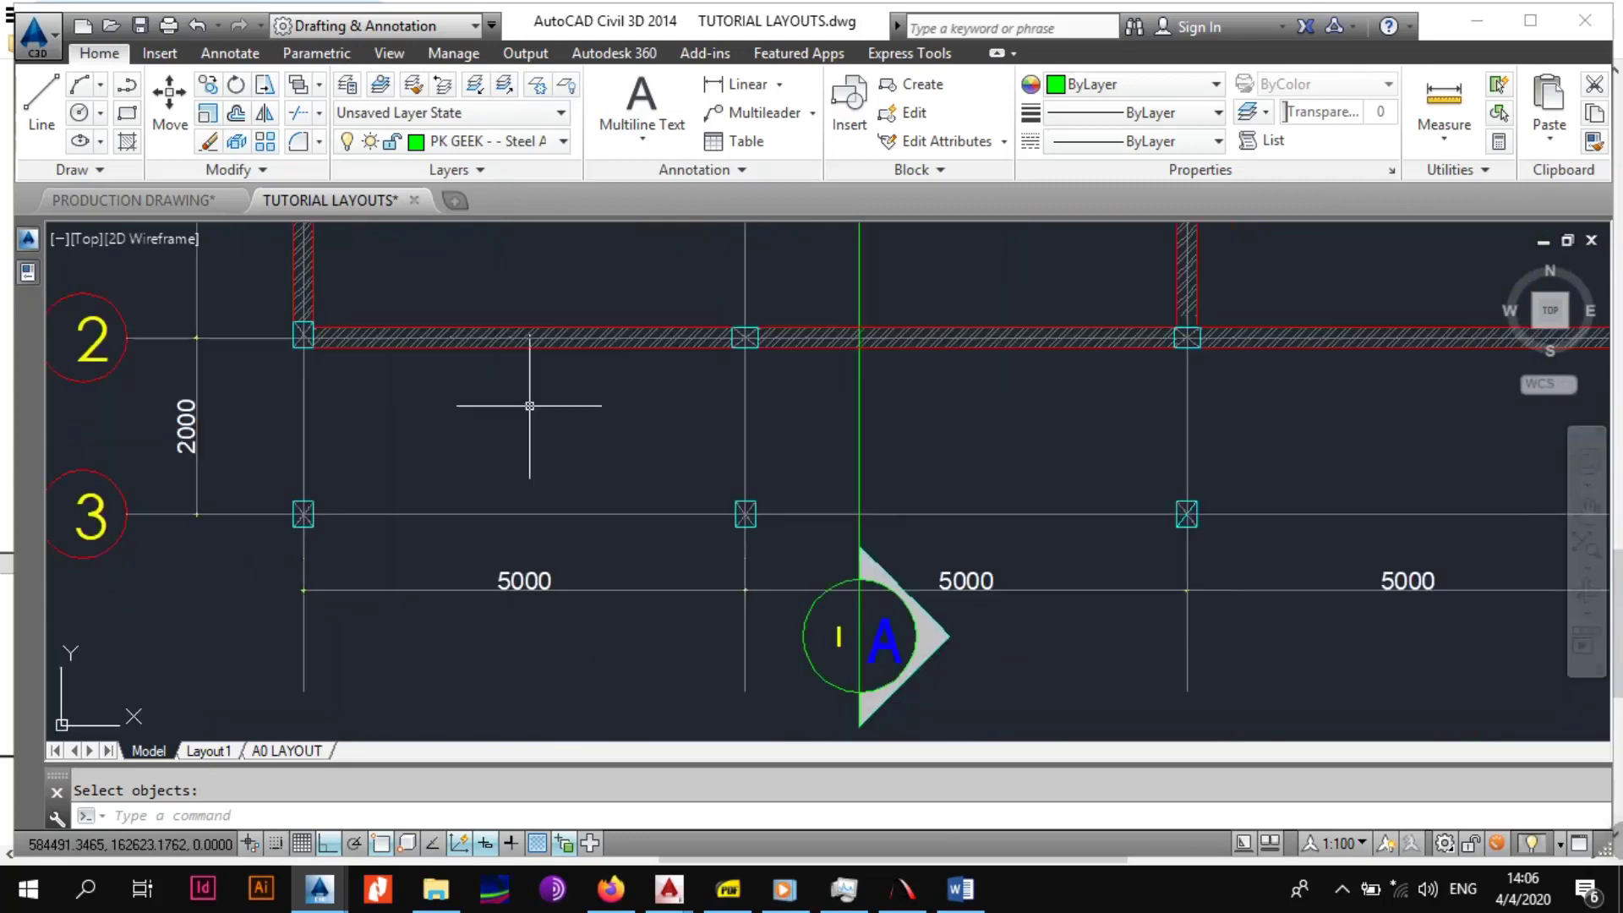
scroll(543, 409, "down", 1)
mouse_move(811, 465)
middle_mouse_down()
mouse_move(707, 503)
mouse_move(749, 495)
middle_mouse_up()
scroll(641, 525, "up", 2)
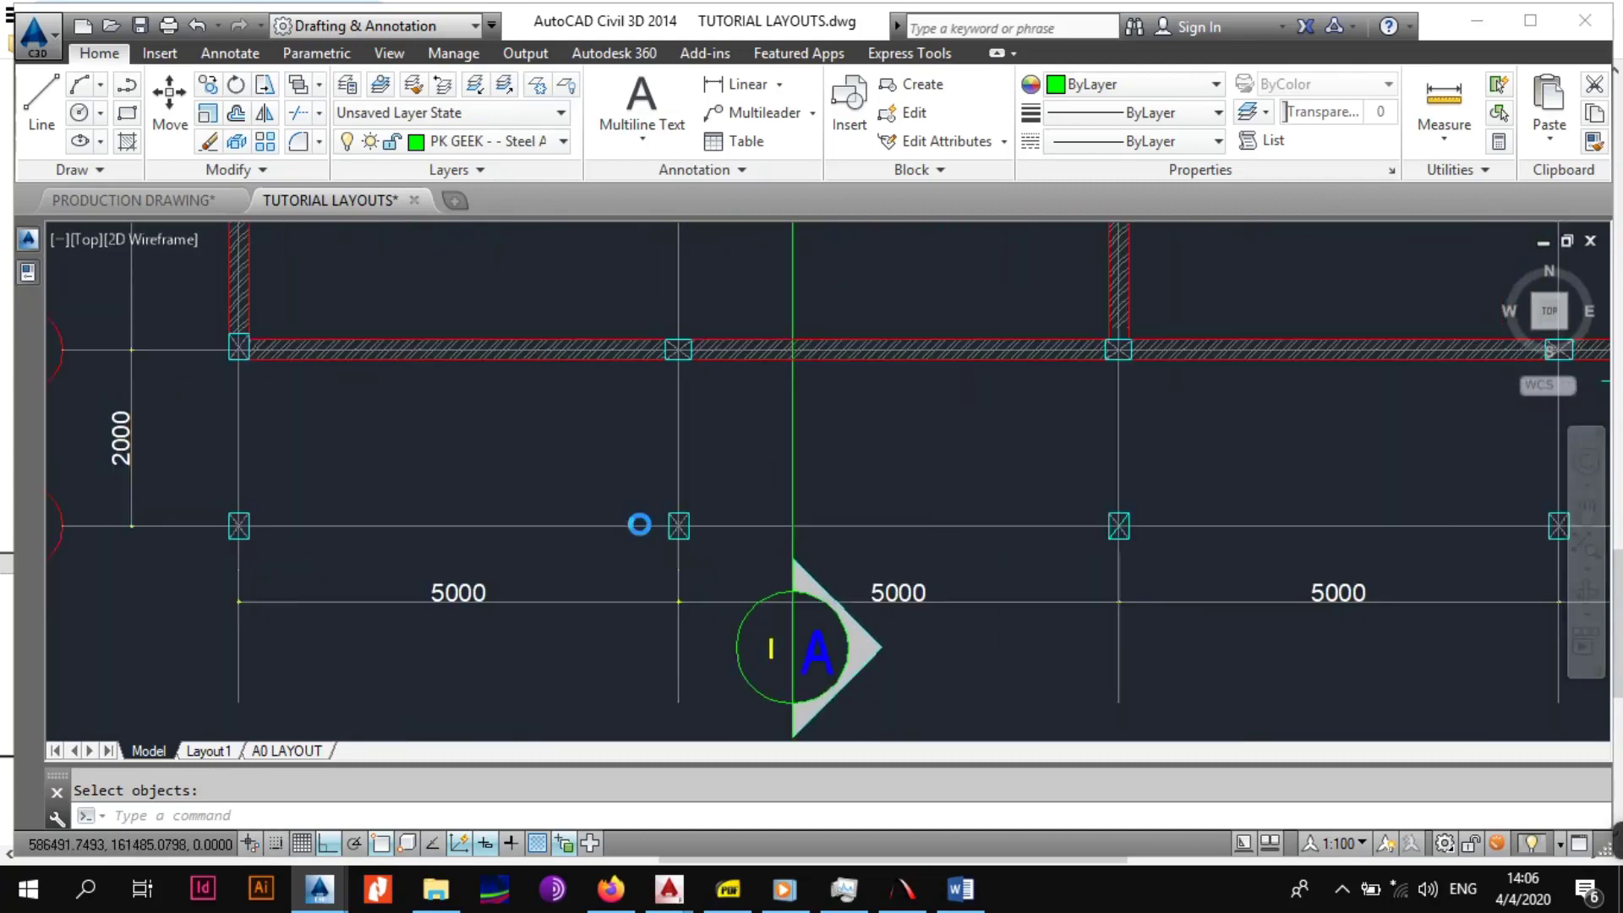
scroll(473, 534, "down", 2)
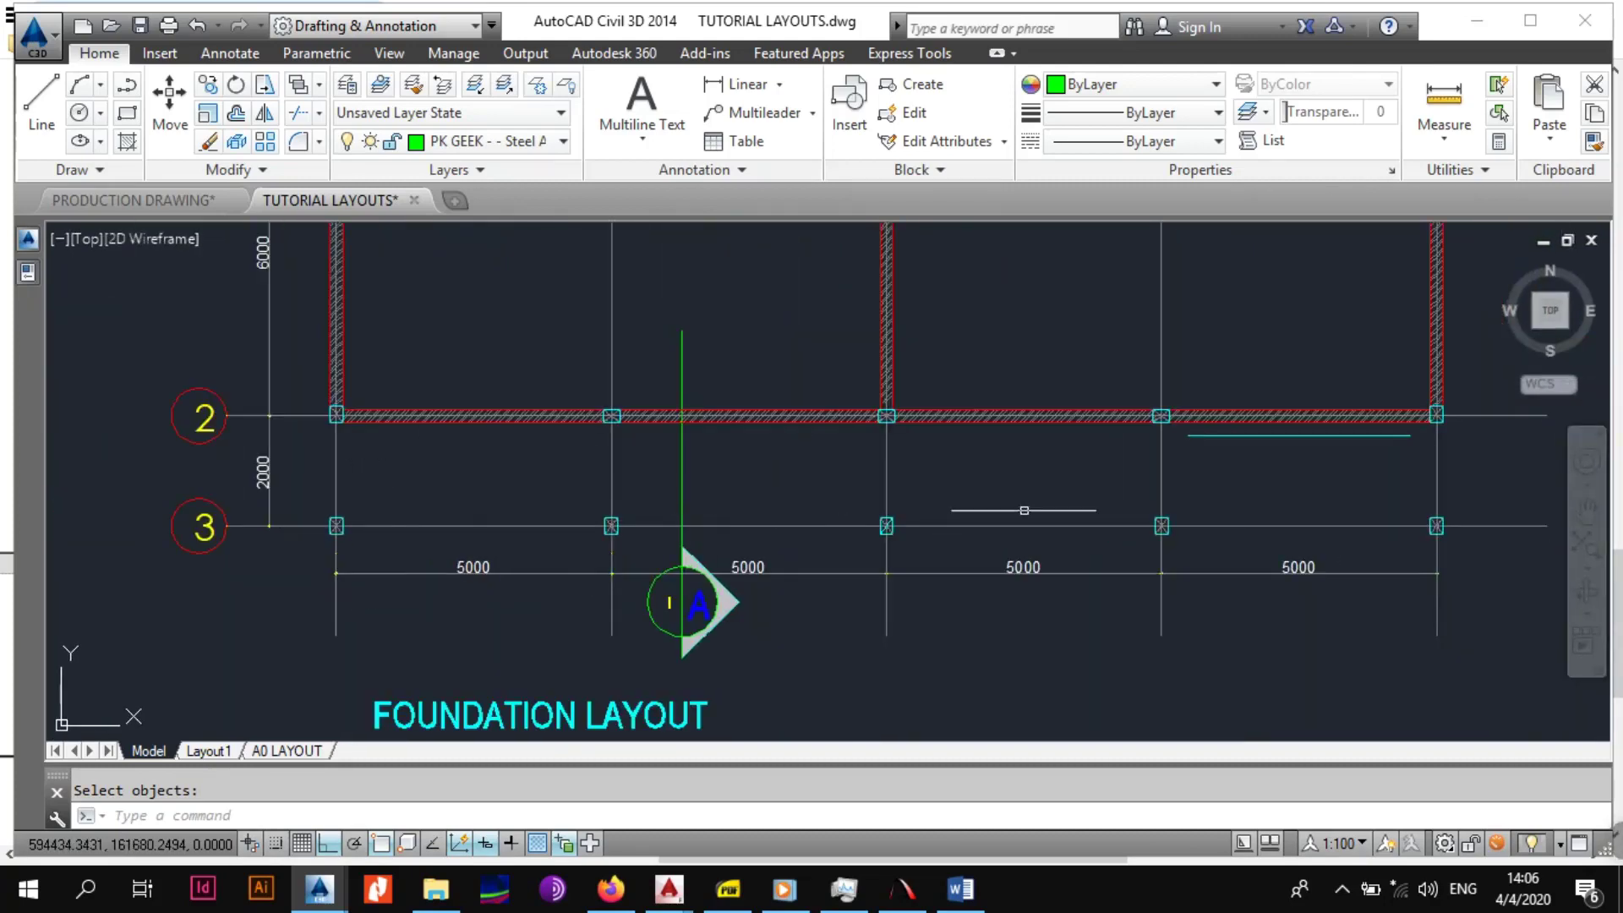
Erase the leftover cyan footing edge line below grid 2 between grids D and E.
middle_click_drag(1401, 525, 1217, 592)
scroll(1098, 512, "up", 2)
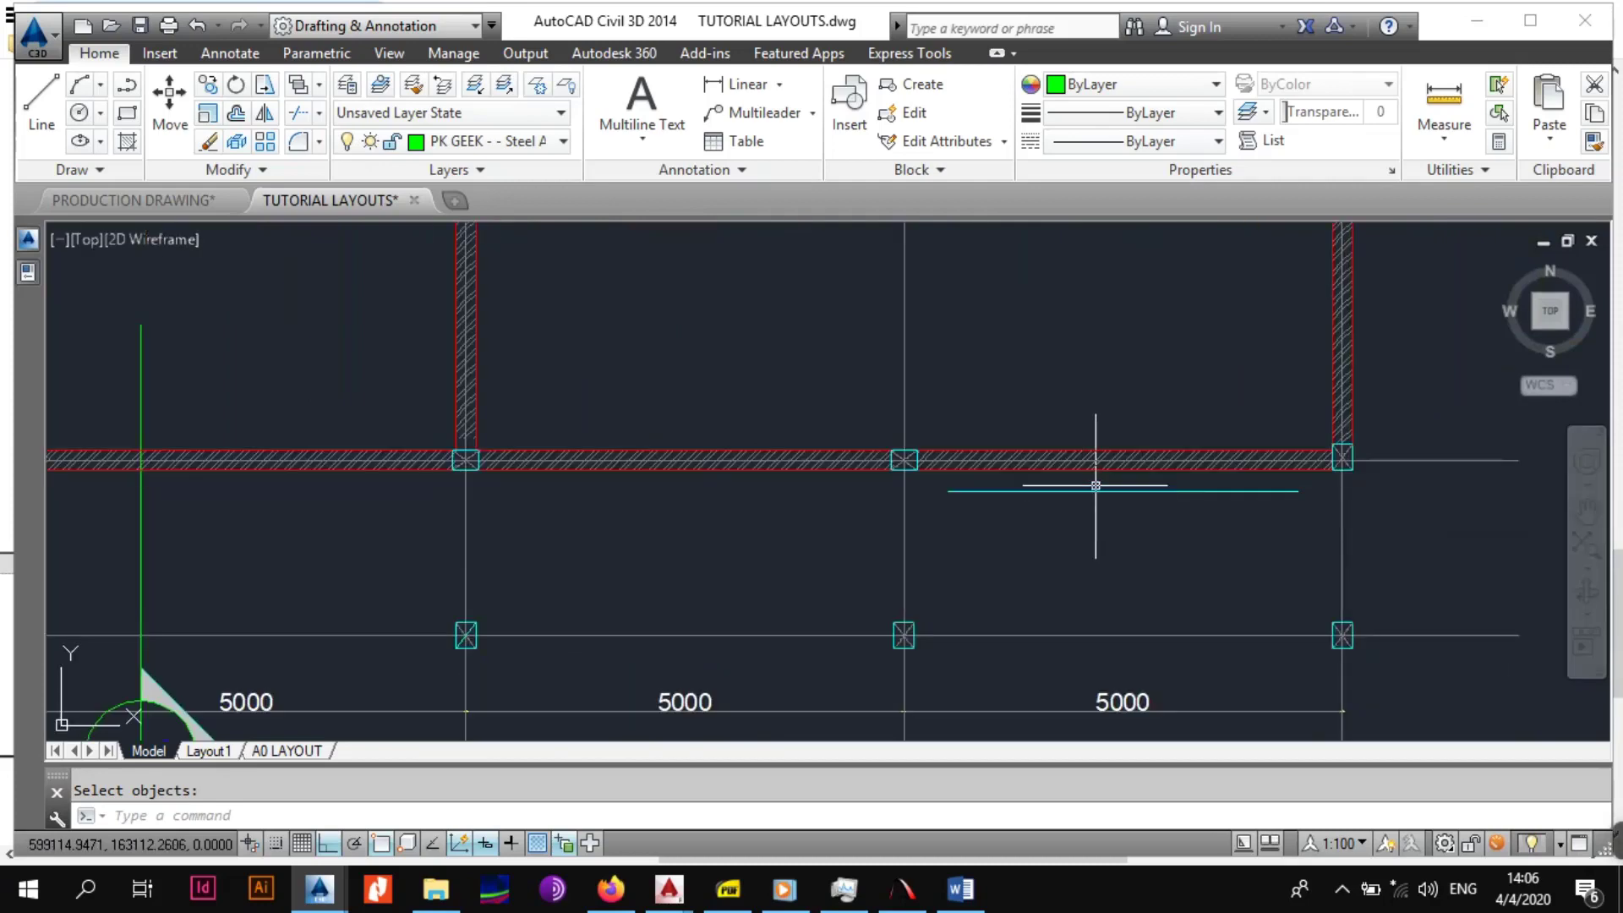
left_click(1095, 488)
key("Delete")
scroll(1048, 583, "down", 4)
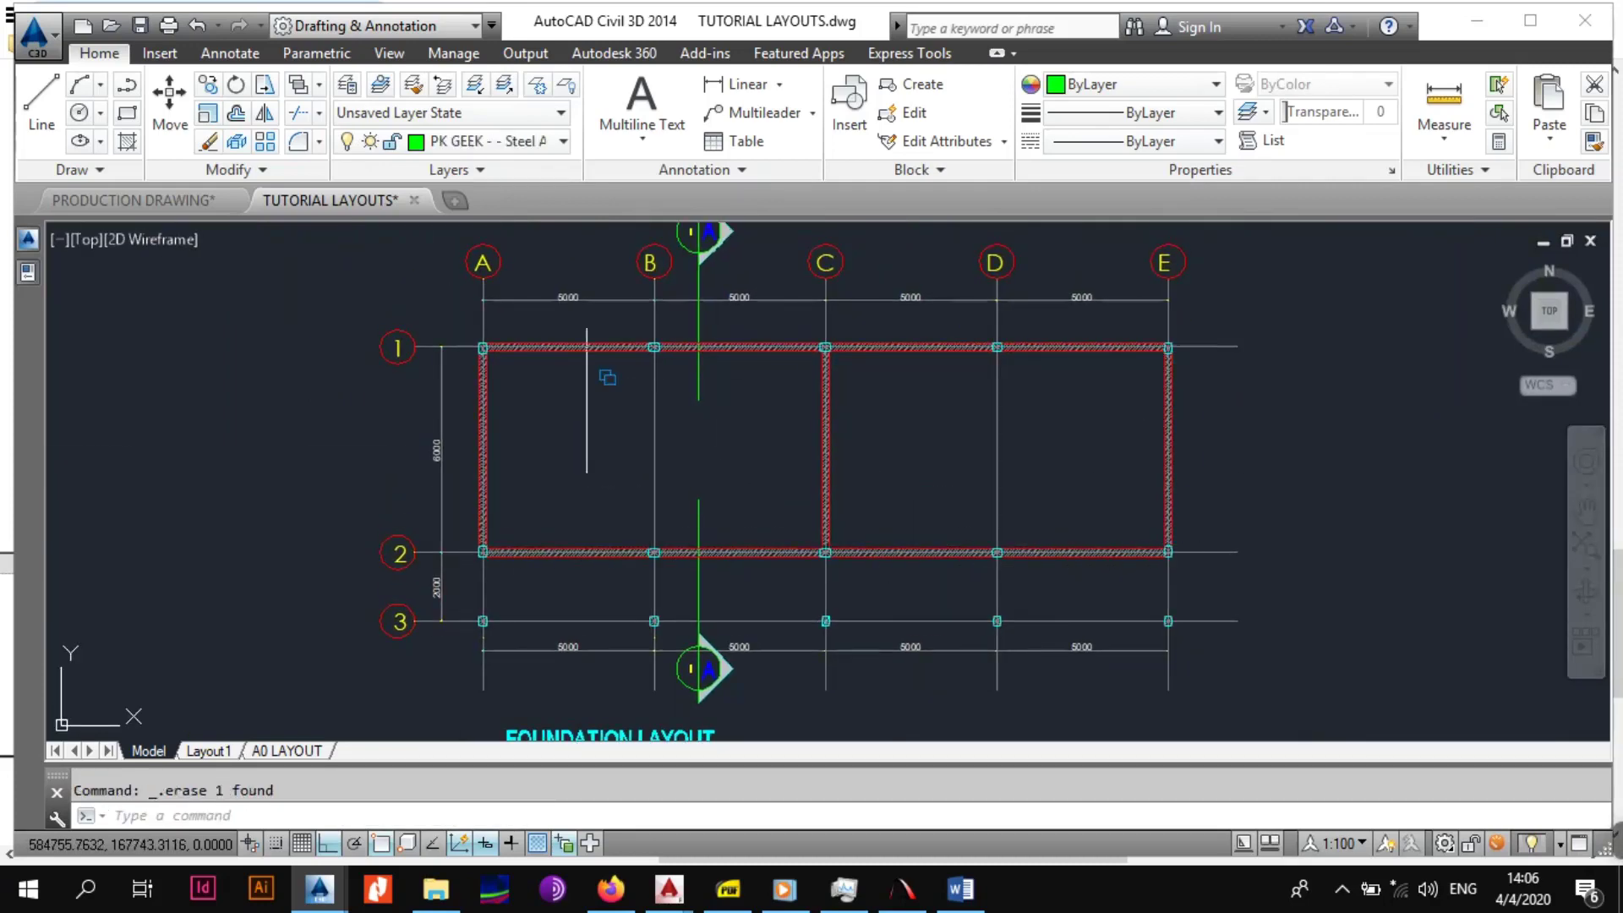
Compare the cleaned layout with the original foundation layout, examining its walls, columns, grids and dimensions.
scroll(586, 401, "down", 2)
scroll(606, 585, "up", 6)
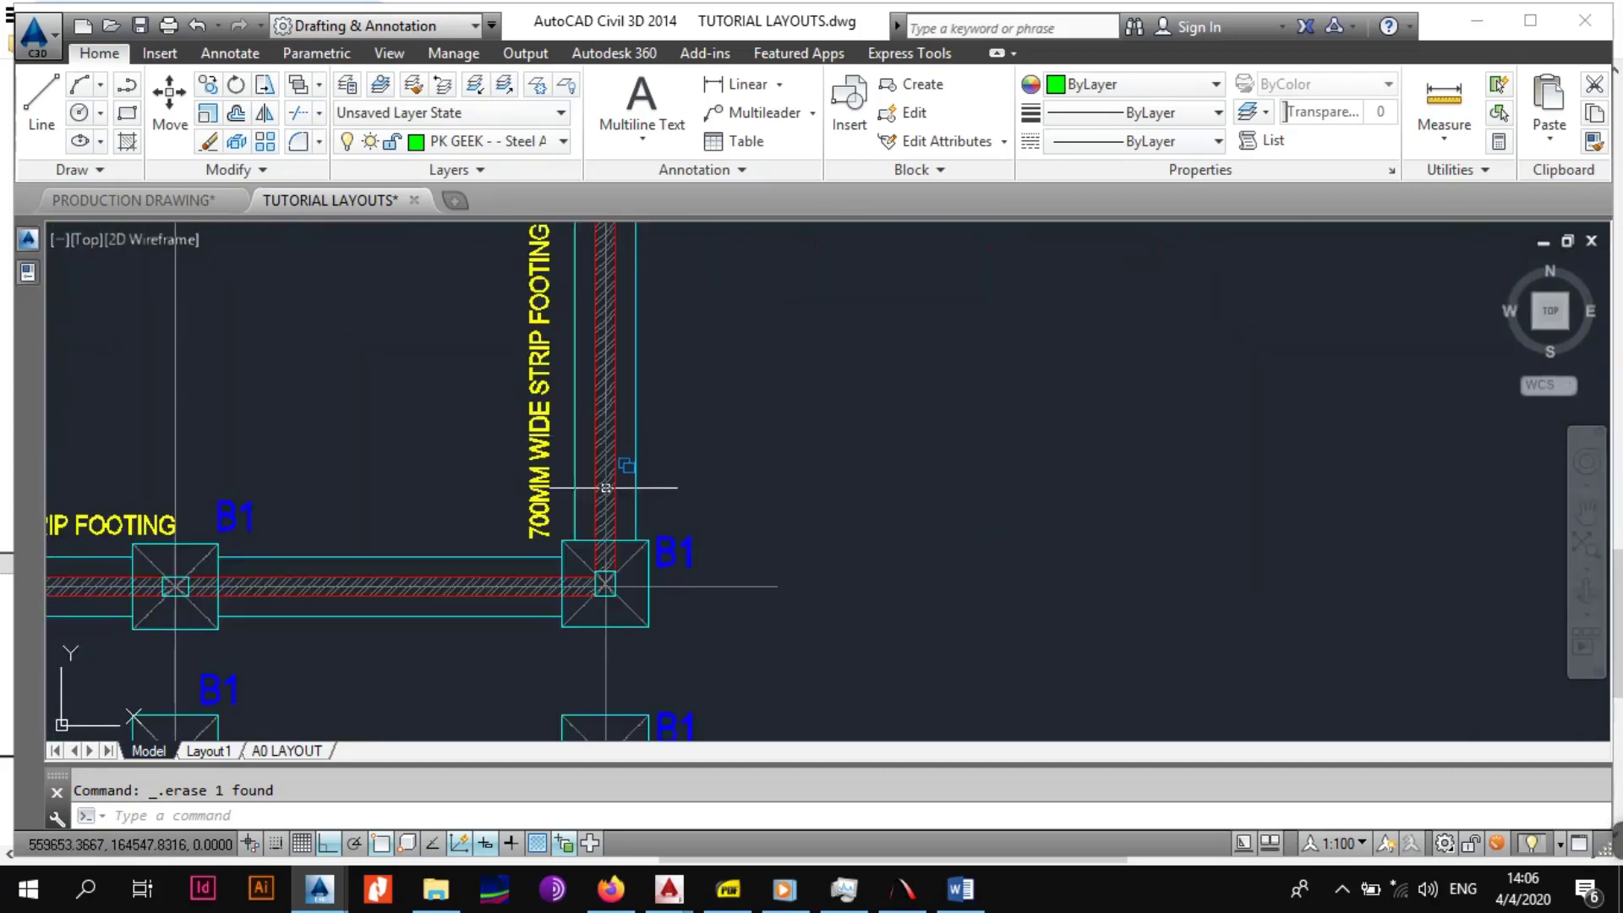
scroll(606, 487, "down", 4)
scroll(590, 459, "up", 2)
scroll(566, 447, "down", 3)
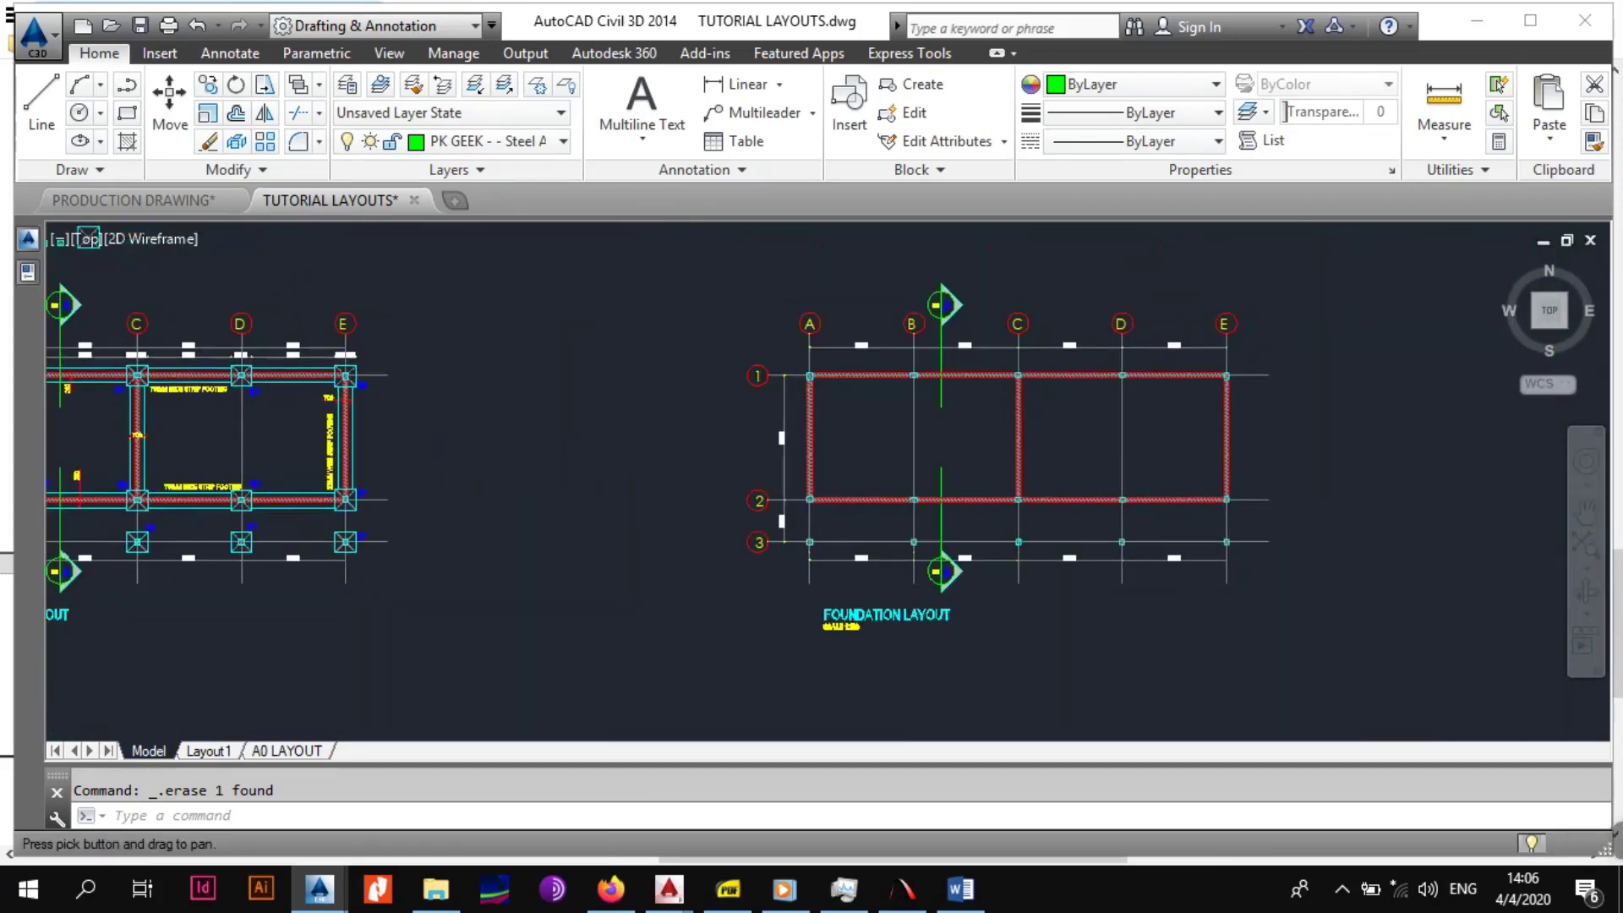
scroll(735, 469, "up", 5)
scroll(636, 506, "down", 2)
middle_click_drag(826, 470, 636, 485)
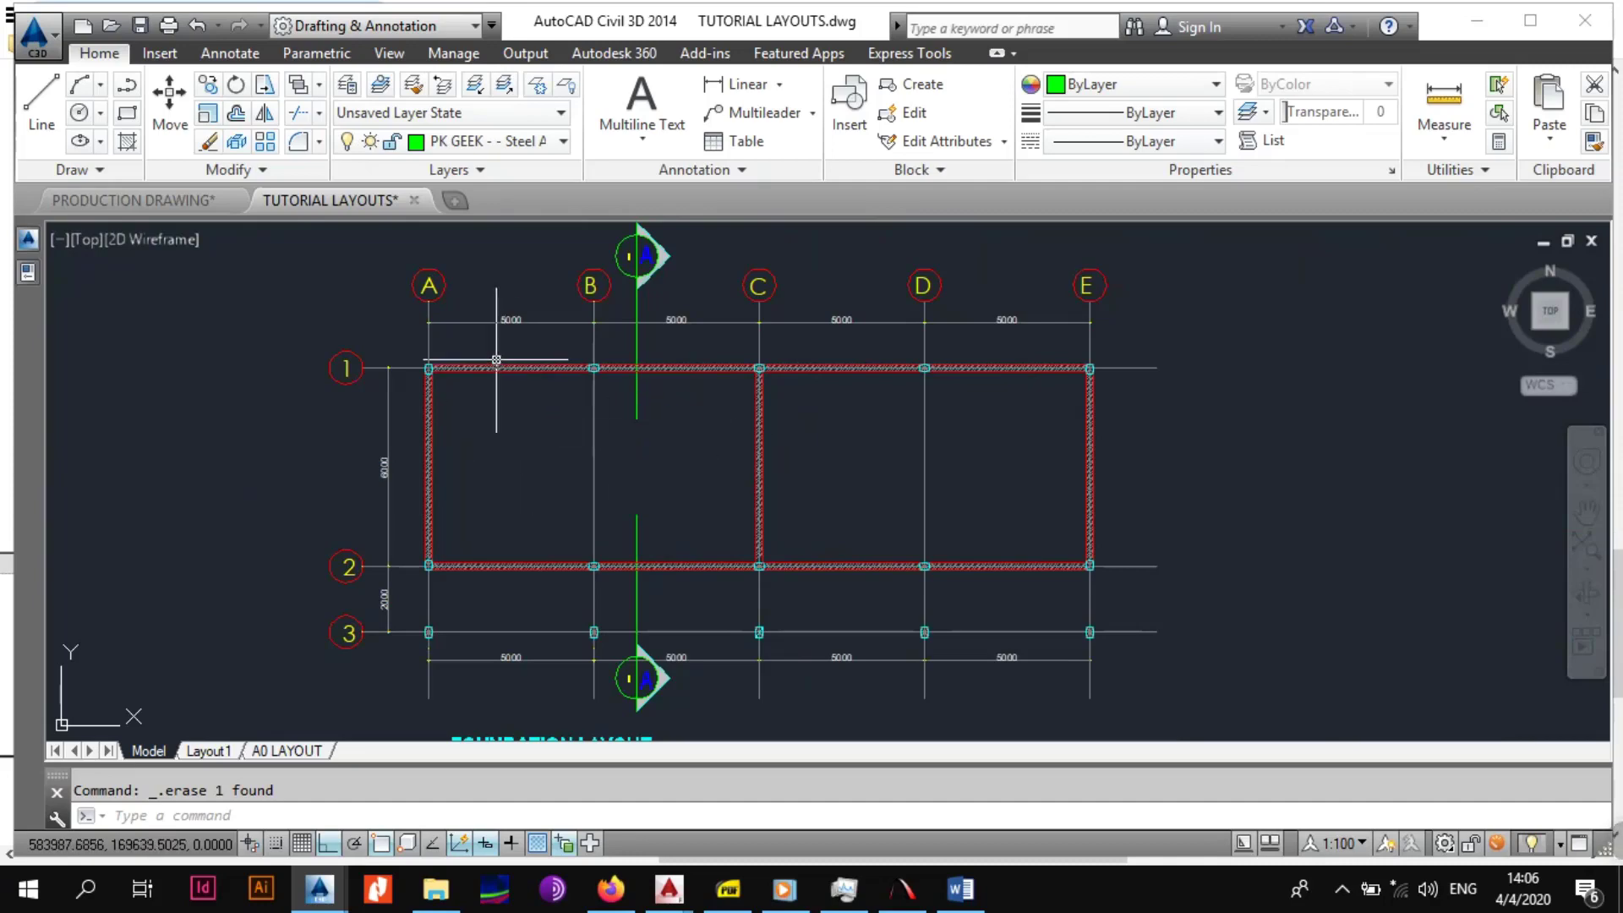
scroll(475, 396, "up", 2)
middle_click_drag(546, 502, 536, 403)
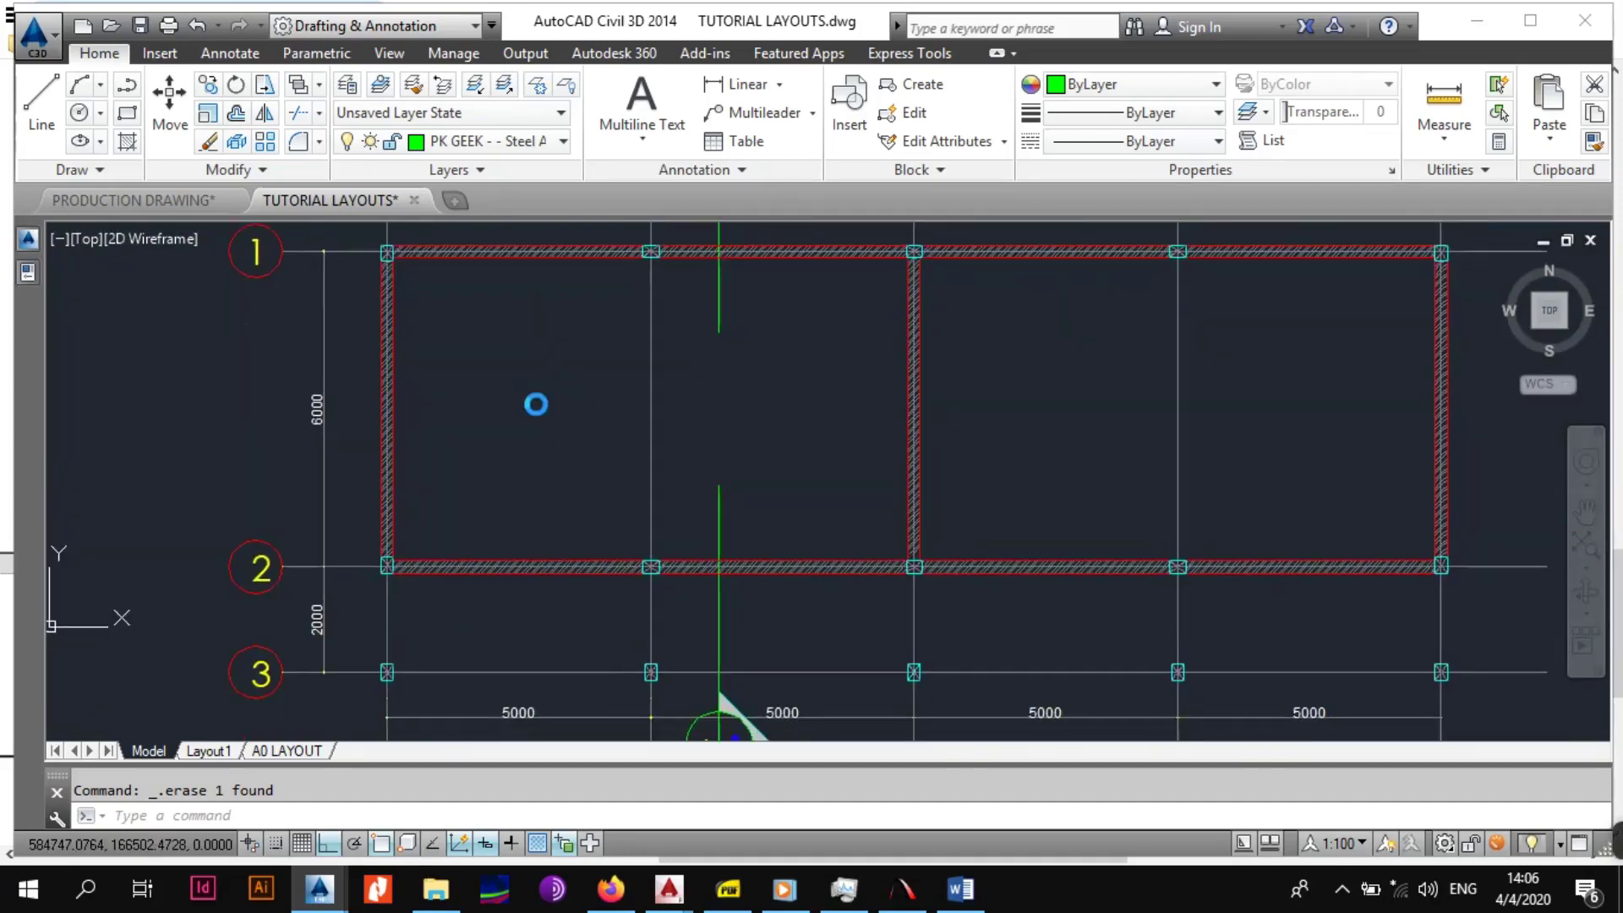
scroll(555, 430, "down", 4)
middle_click_drag(737, 473, 720, 530)
scroll(675, 456, "up", 4)
mouse_move(676, 457)
middle_mouse_down()
mouse_move(754, 492)
mouse_move(751, 445)
middle_mouse_up()
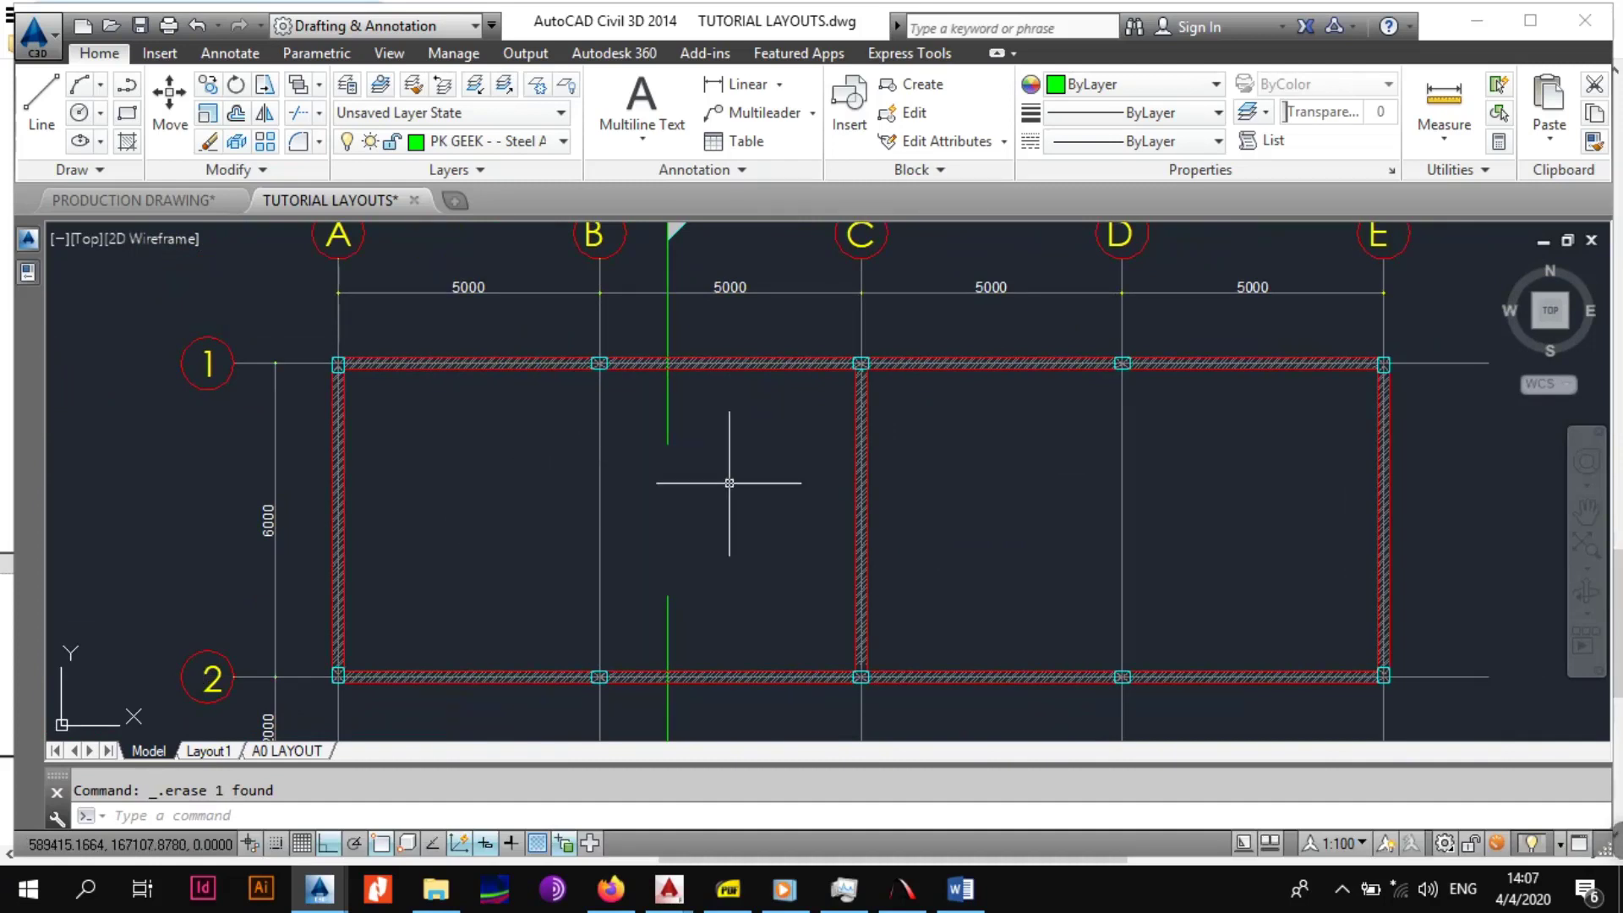
scroll(594, 490, "down", 2)
scroll(864, 508, "up", 2)
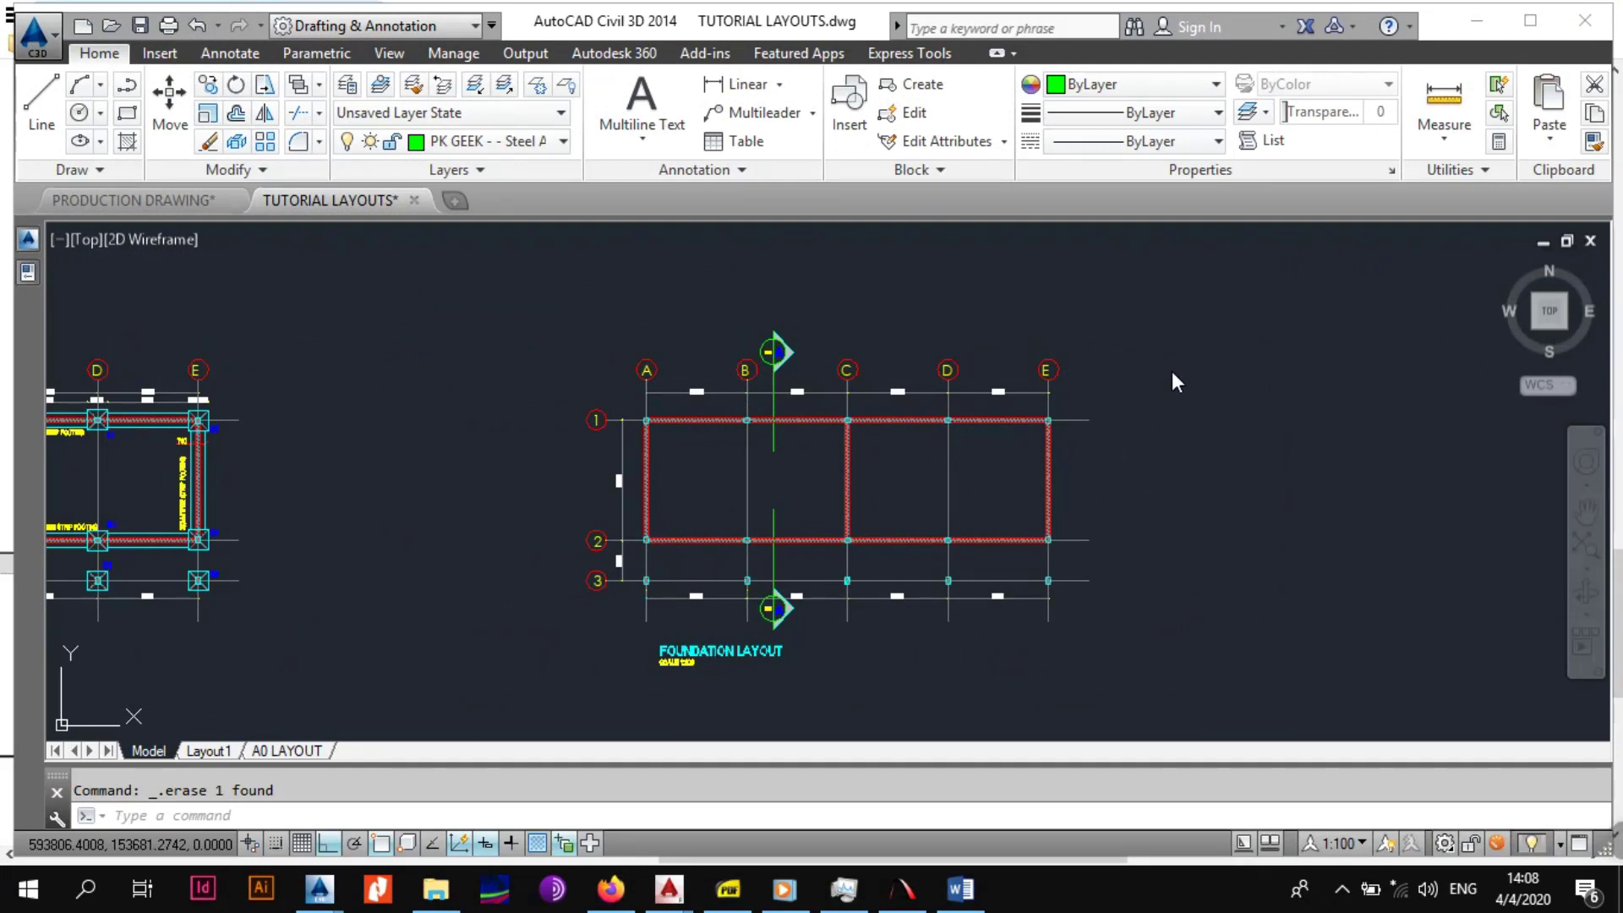
scroll(833, 520, "down", 2)
Copy the whole cleaned layout with its grids, dimensions, section marks and title into the empty space on its right.
key("Escape")
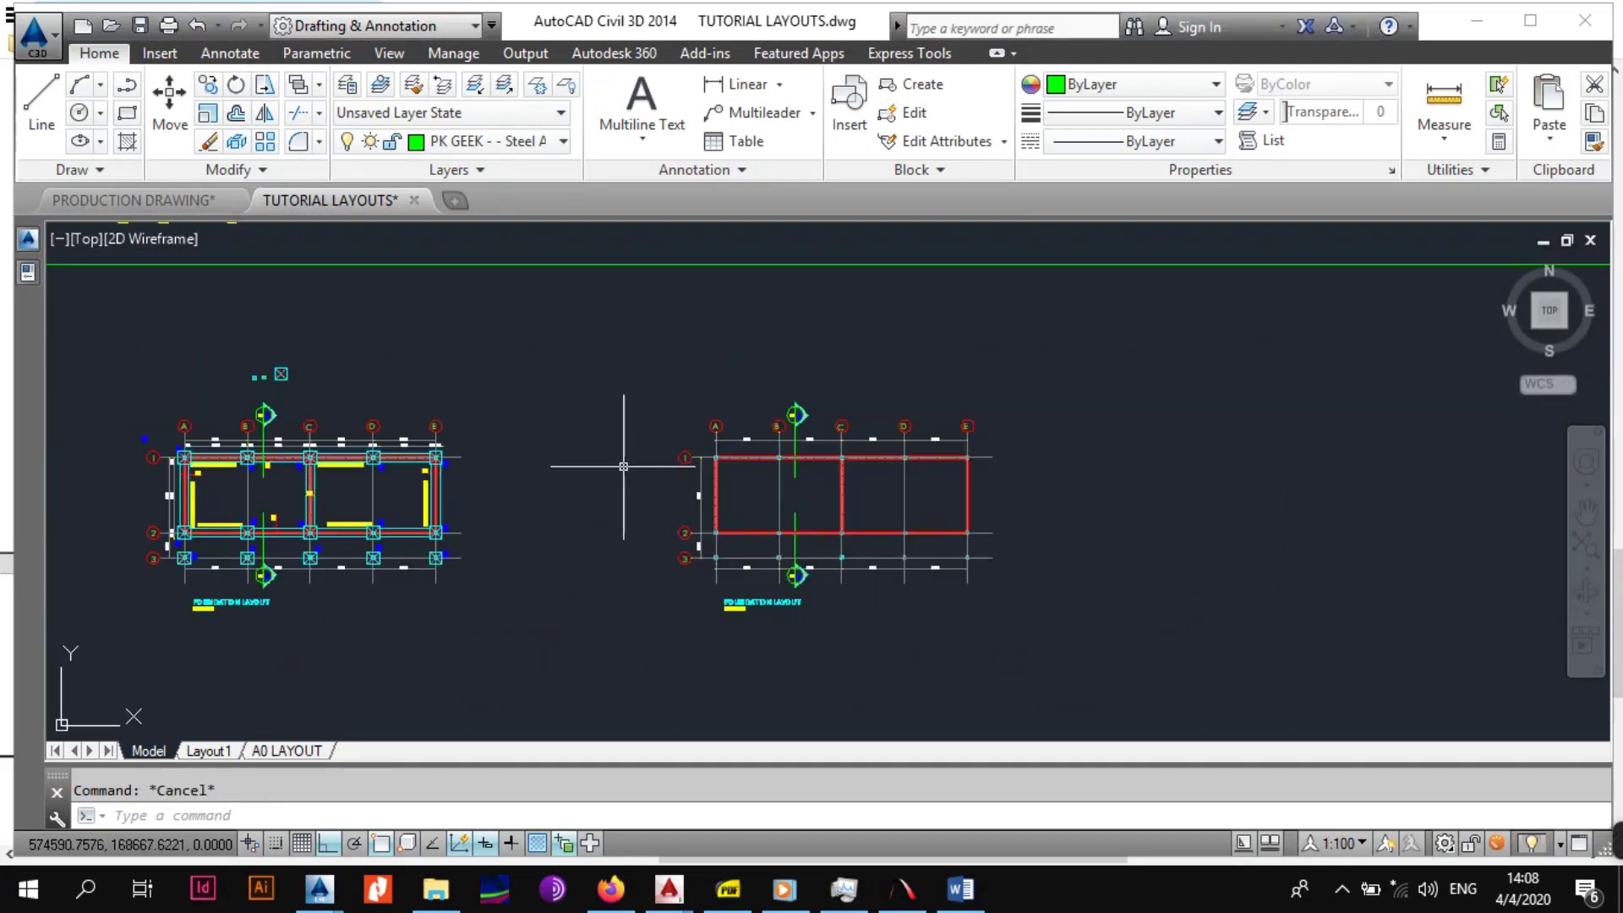
left_click(207, 84)
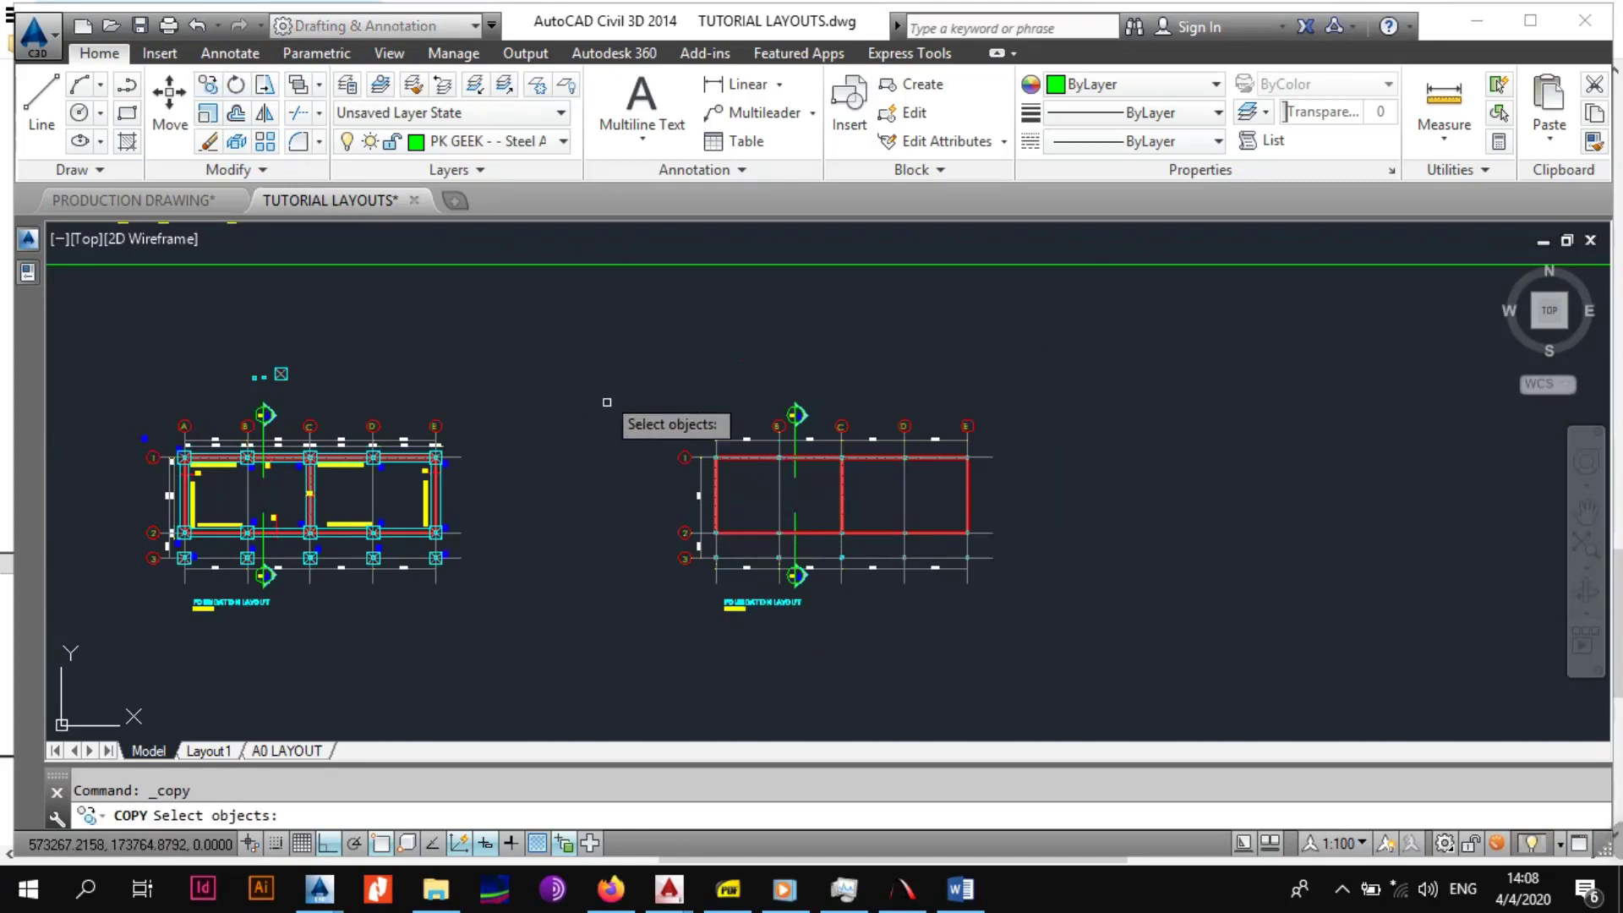
left_click(601, 363)
left_click(1075, 672)
middle_click_drag(933, 611, 828, 601)
key("Return")
left_click(735, 499)
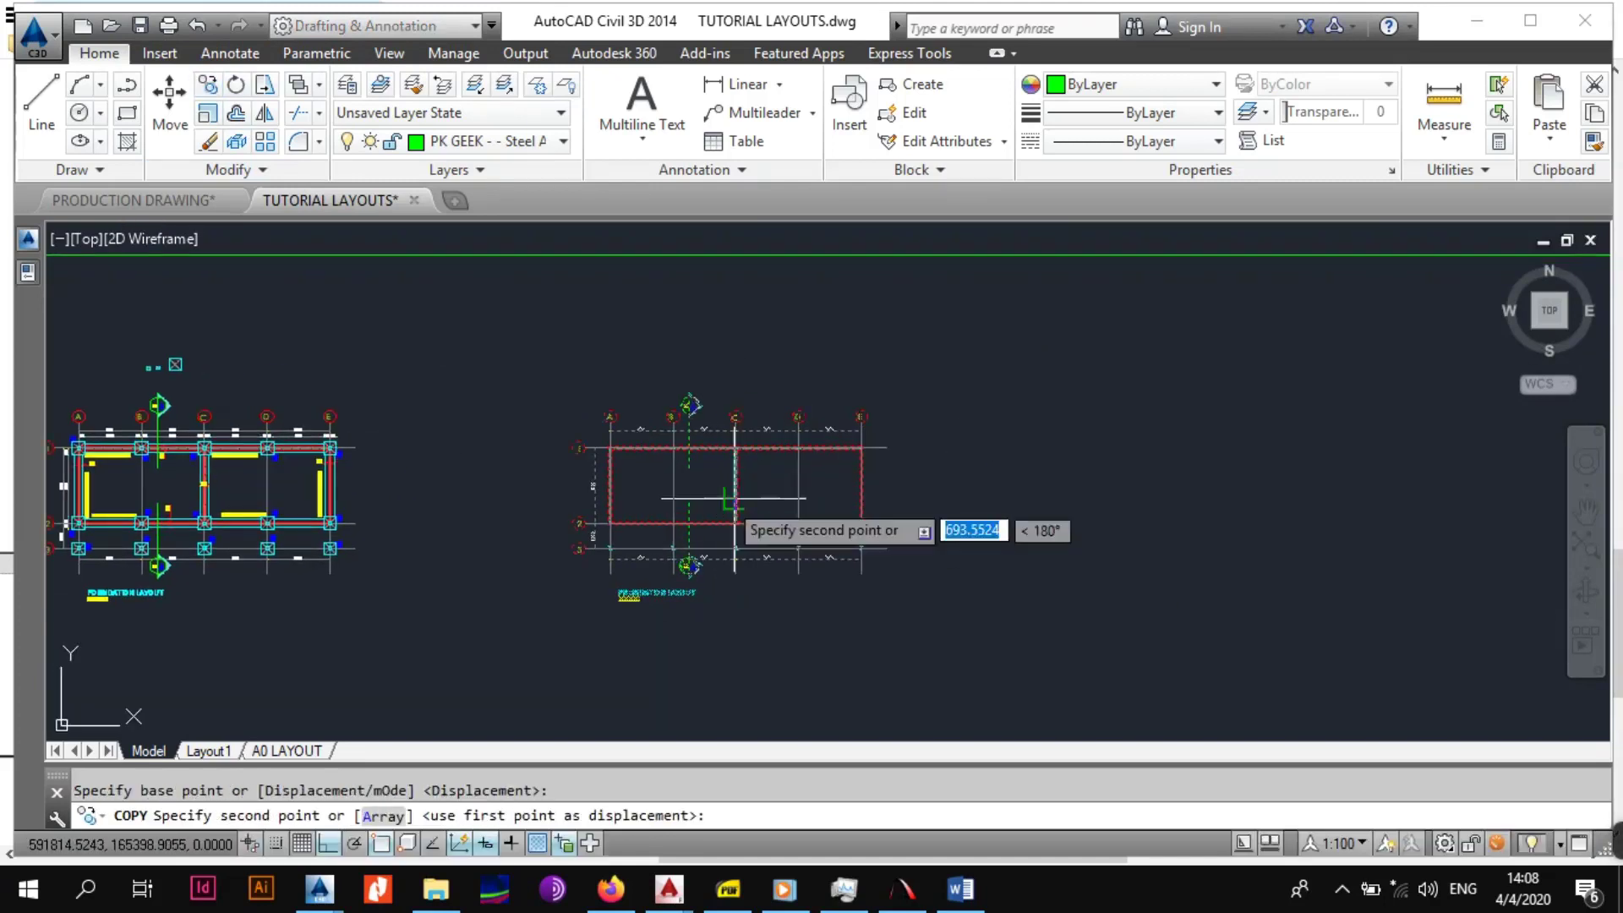
middle_click_drag(1165, 500, 904, 485)
left_click(988, 484)
key("Escape")
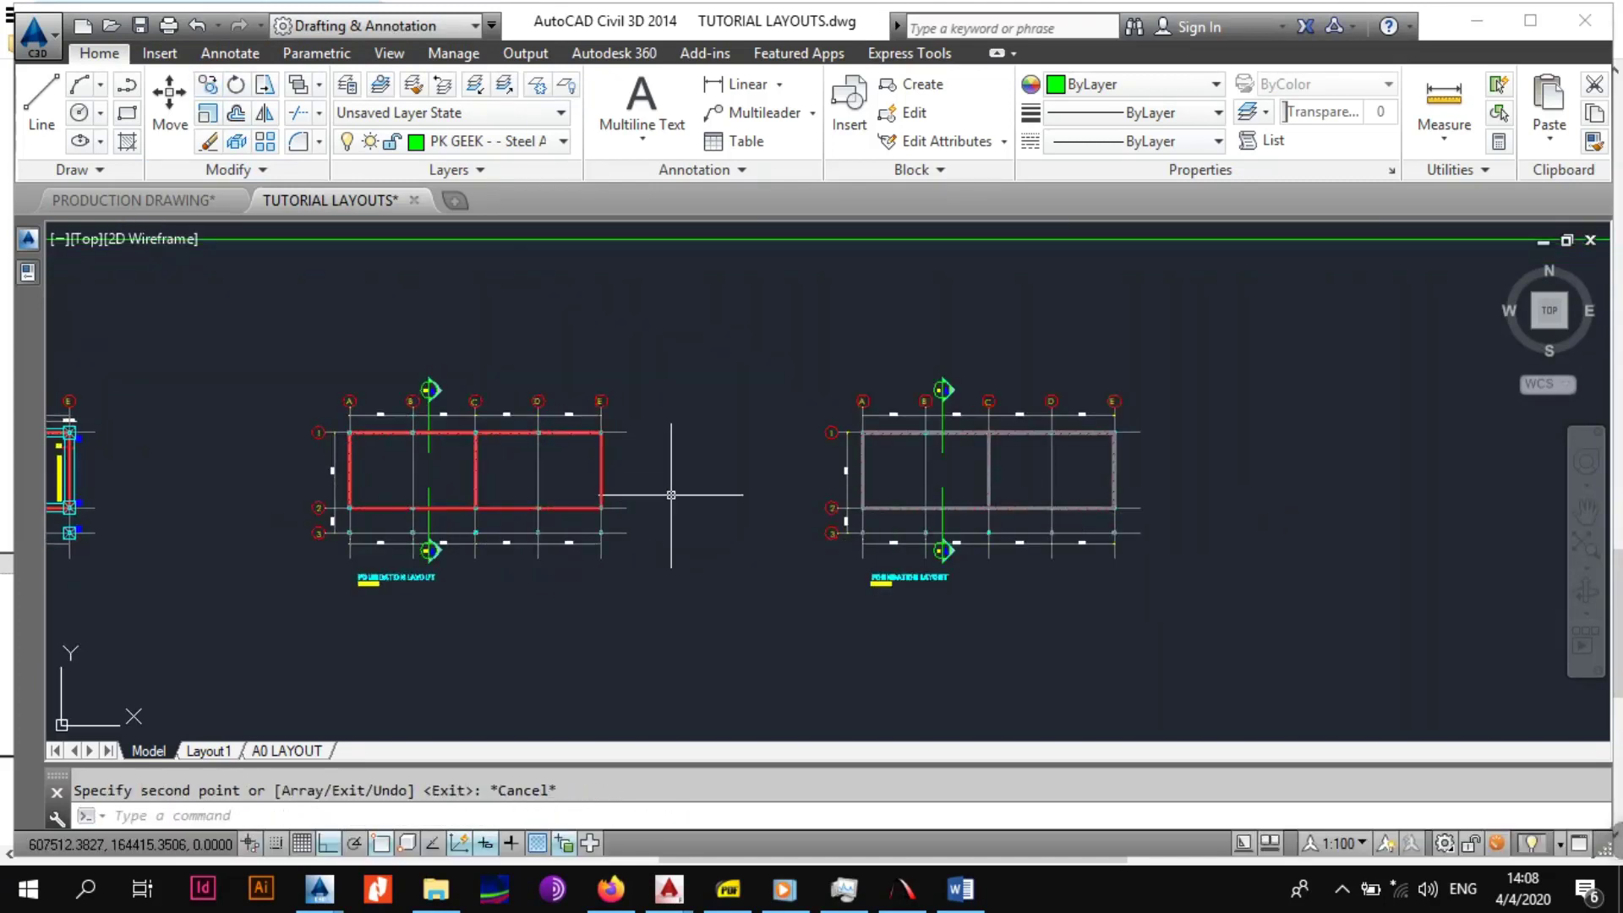
middle_click_drag(655, 491, 833, 470)
scroll(756, 443, "up", 5)
middle_click_drag(636, 447, 812, 453)
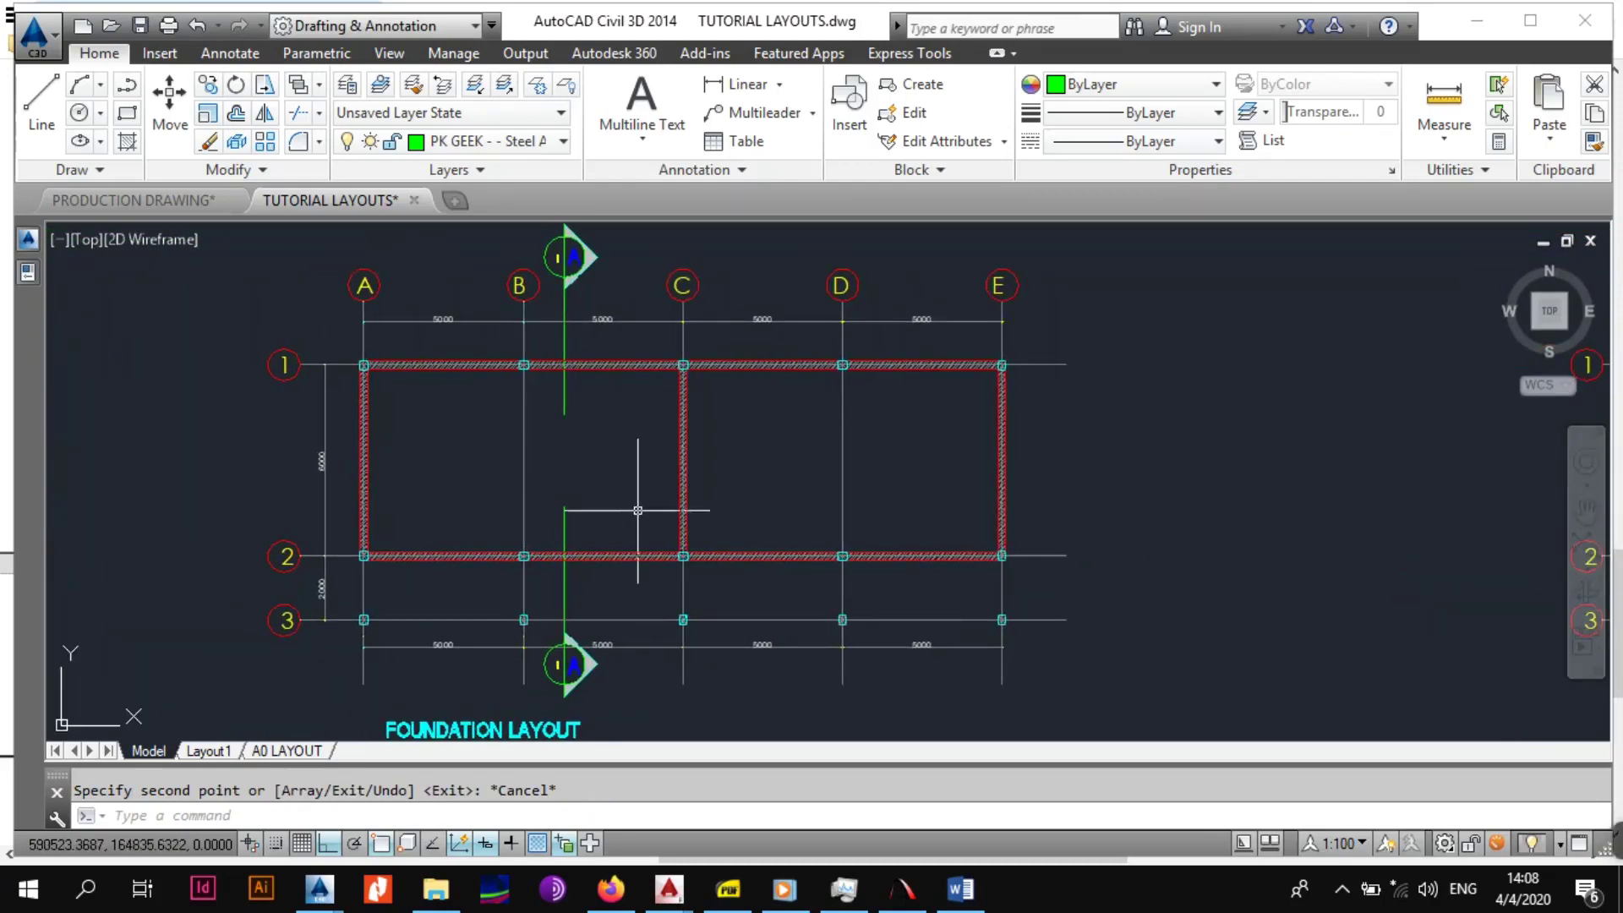
scroll(638, 511, "down", 3)
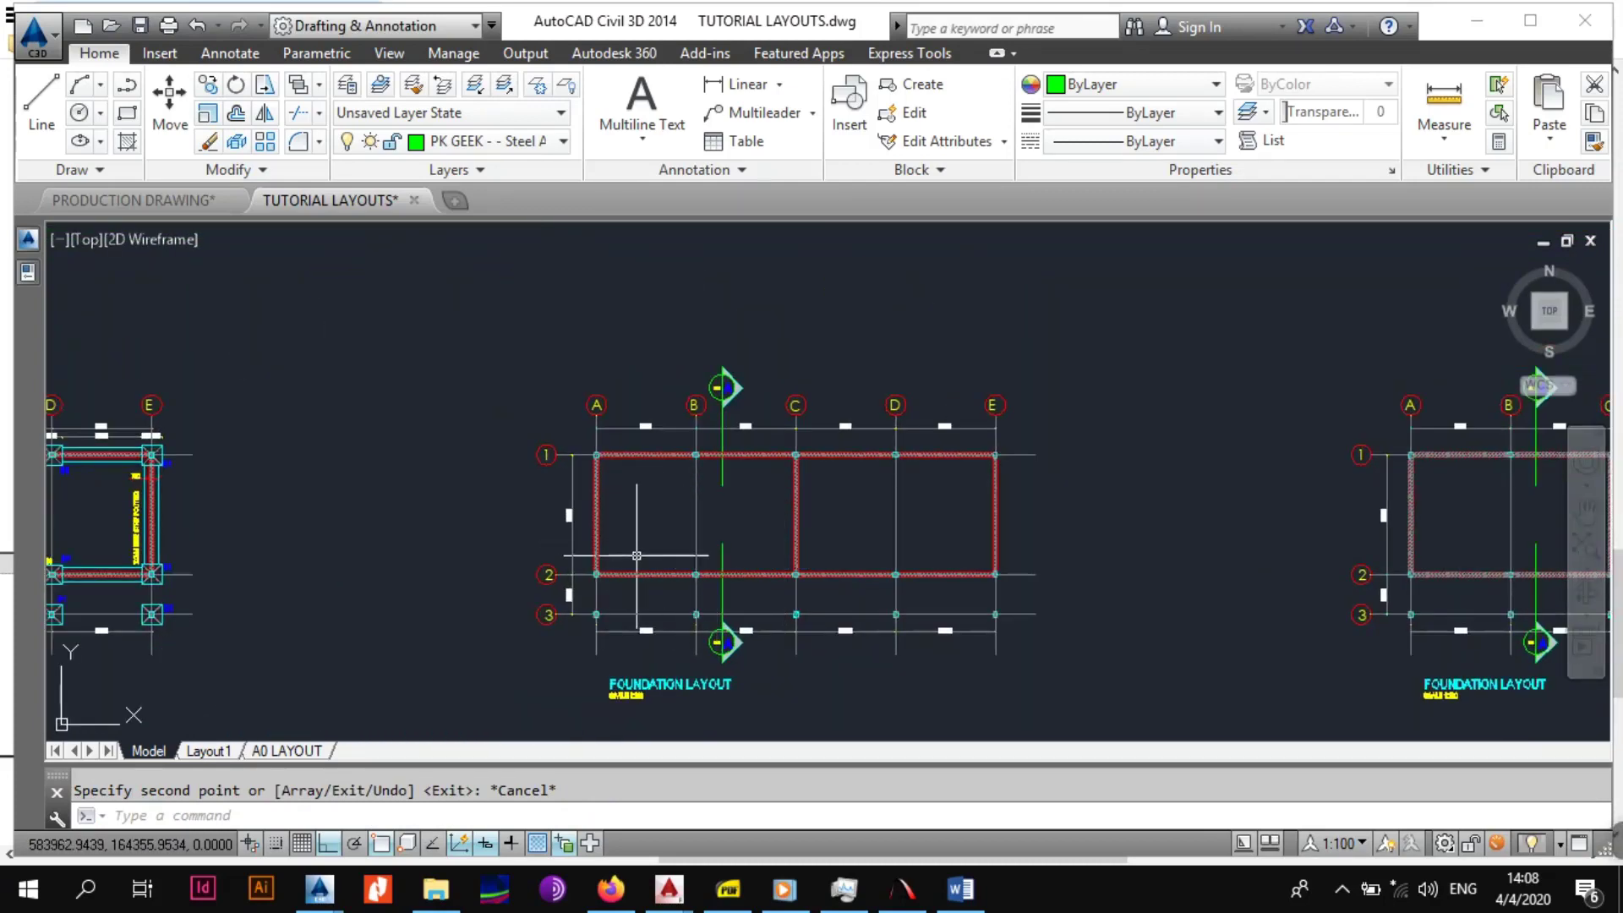
Retitle the middle layout as GROUND FLOOR LAYOUT, in place of its foundation title.
scroll(600, 573, "up", 5)
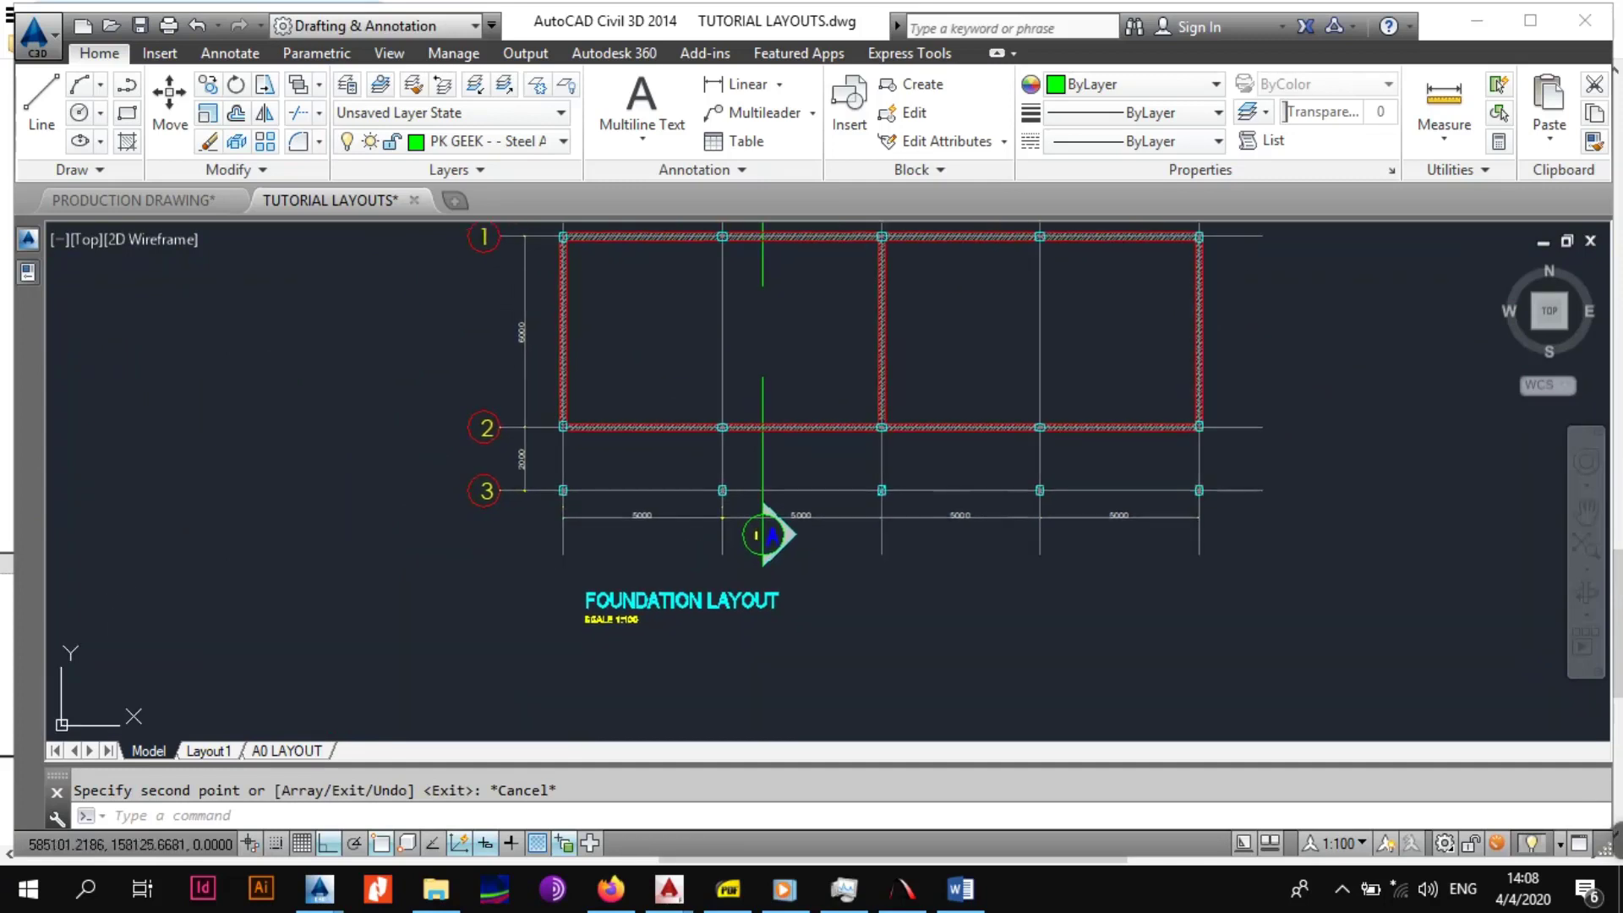
left_click(615, 602)
double_click(718, 595)
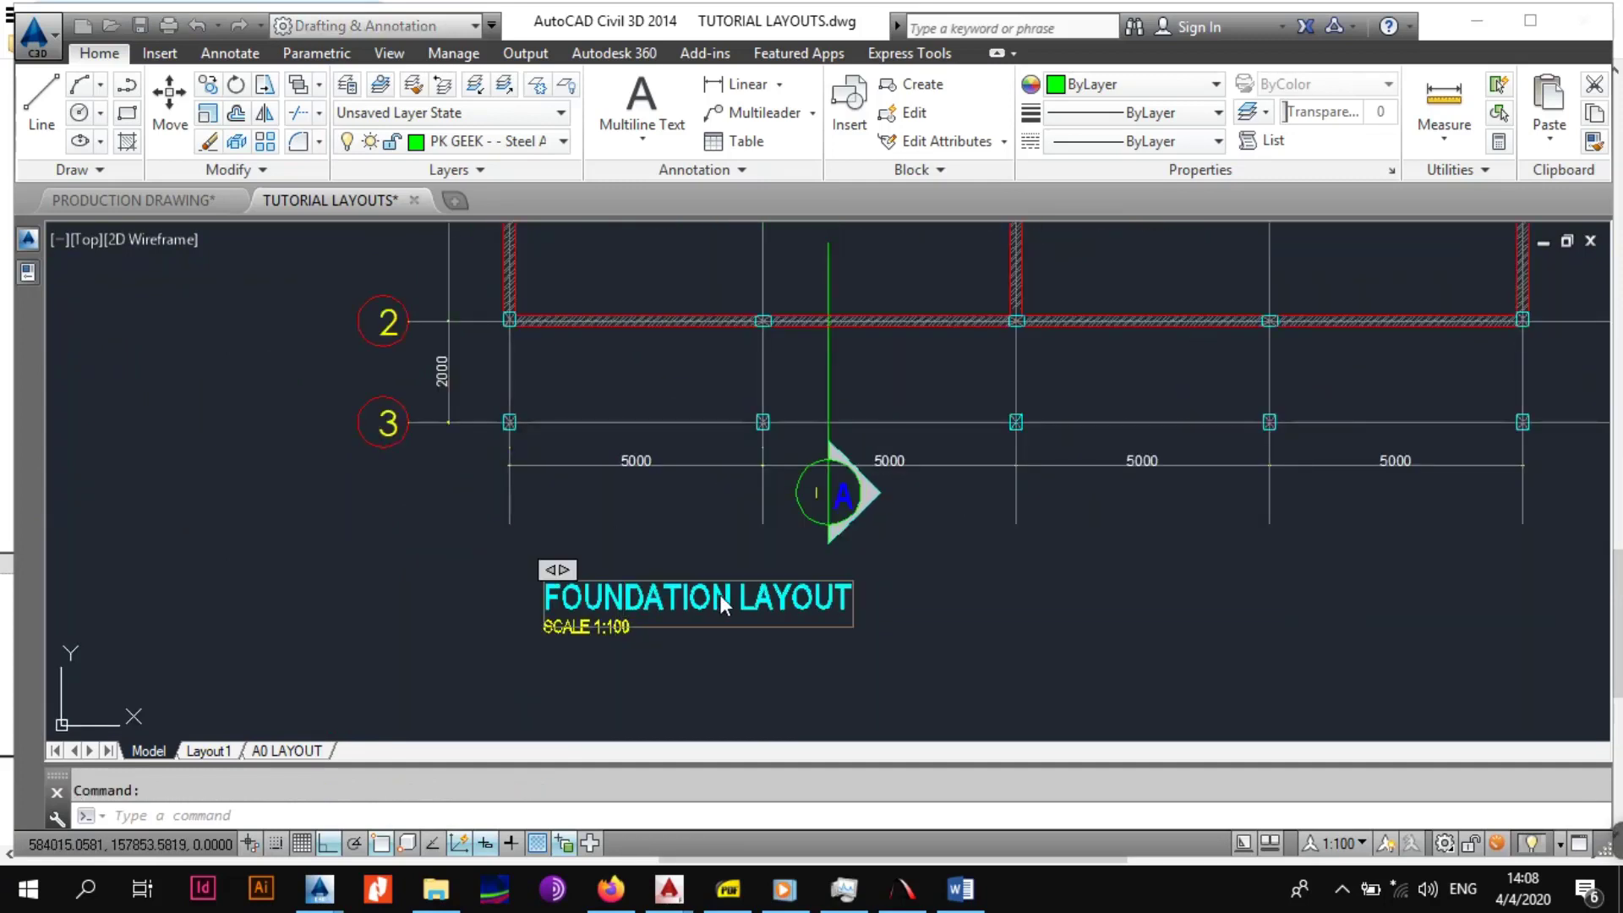
type("ground")
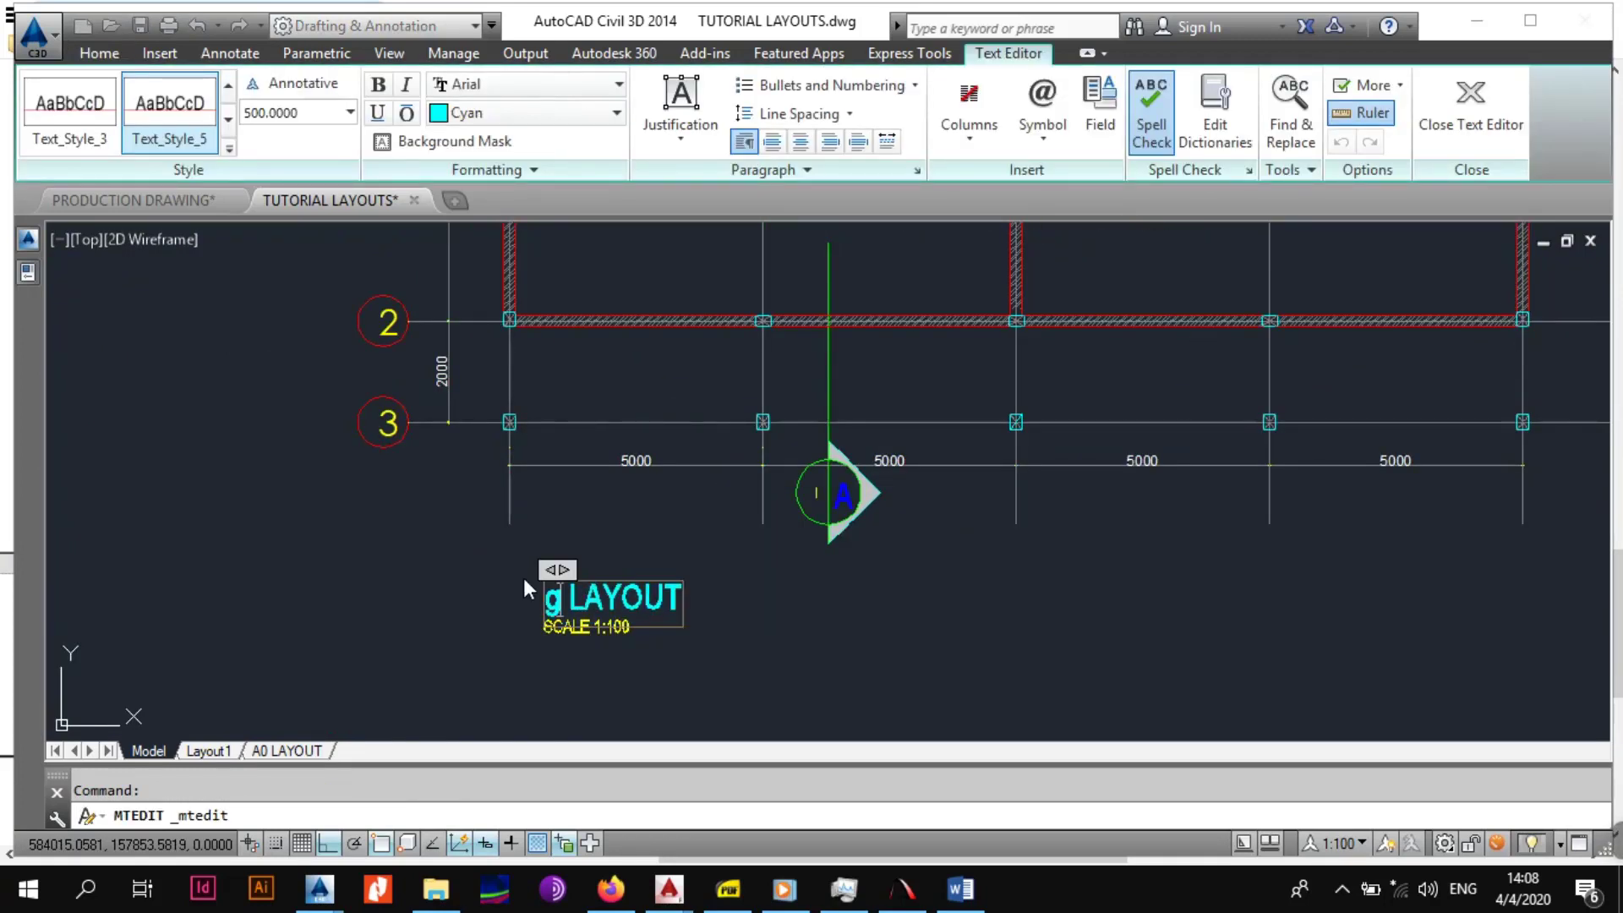
key("BackSpace")
key("BackSpace")
key("BackSpace")
key("BackSpace")
key("BackSpace")
key("BackSpace")
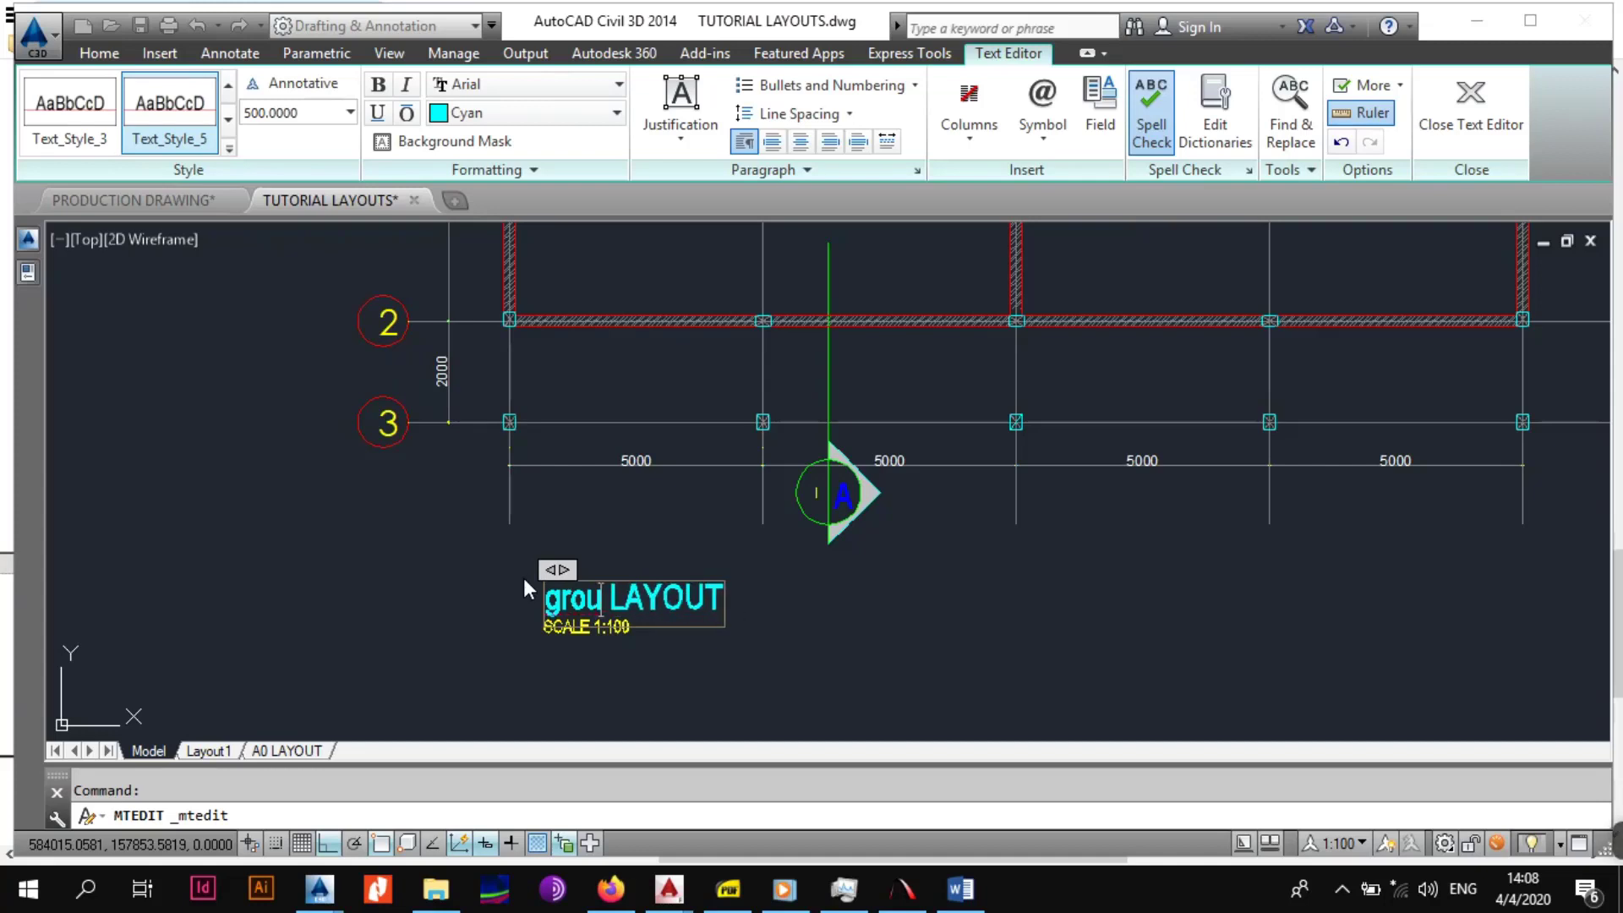
type("GROUND FLOOR")
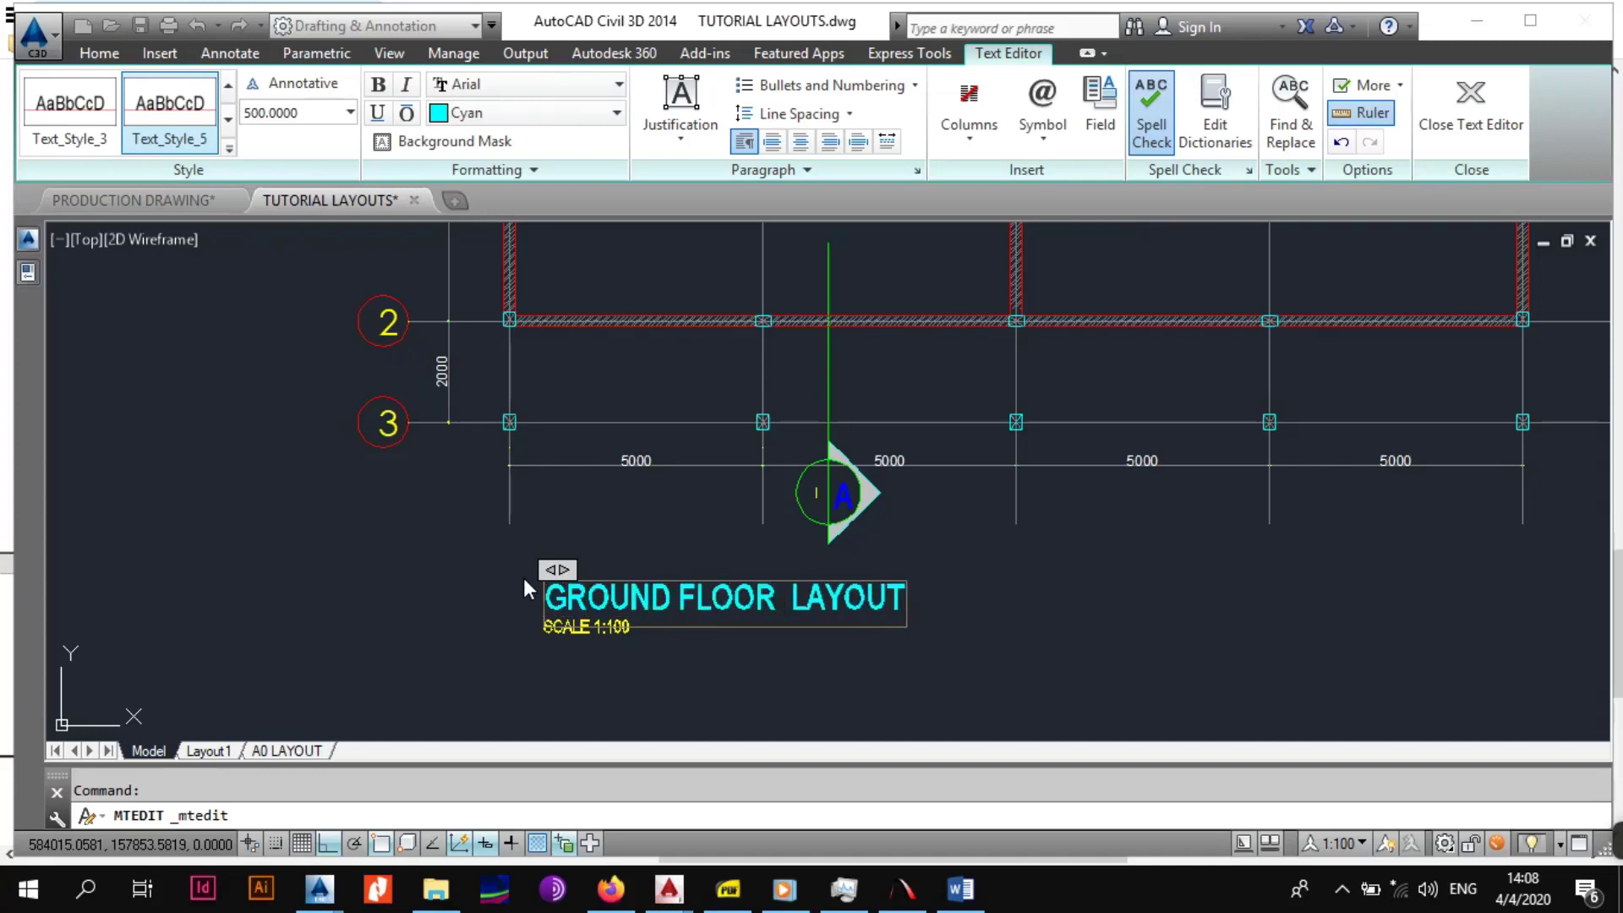
key("BackSpace")
left_click(794, 642)
scroll(845, 541, "down", 3)
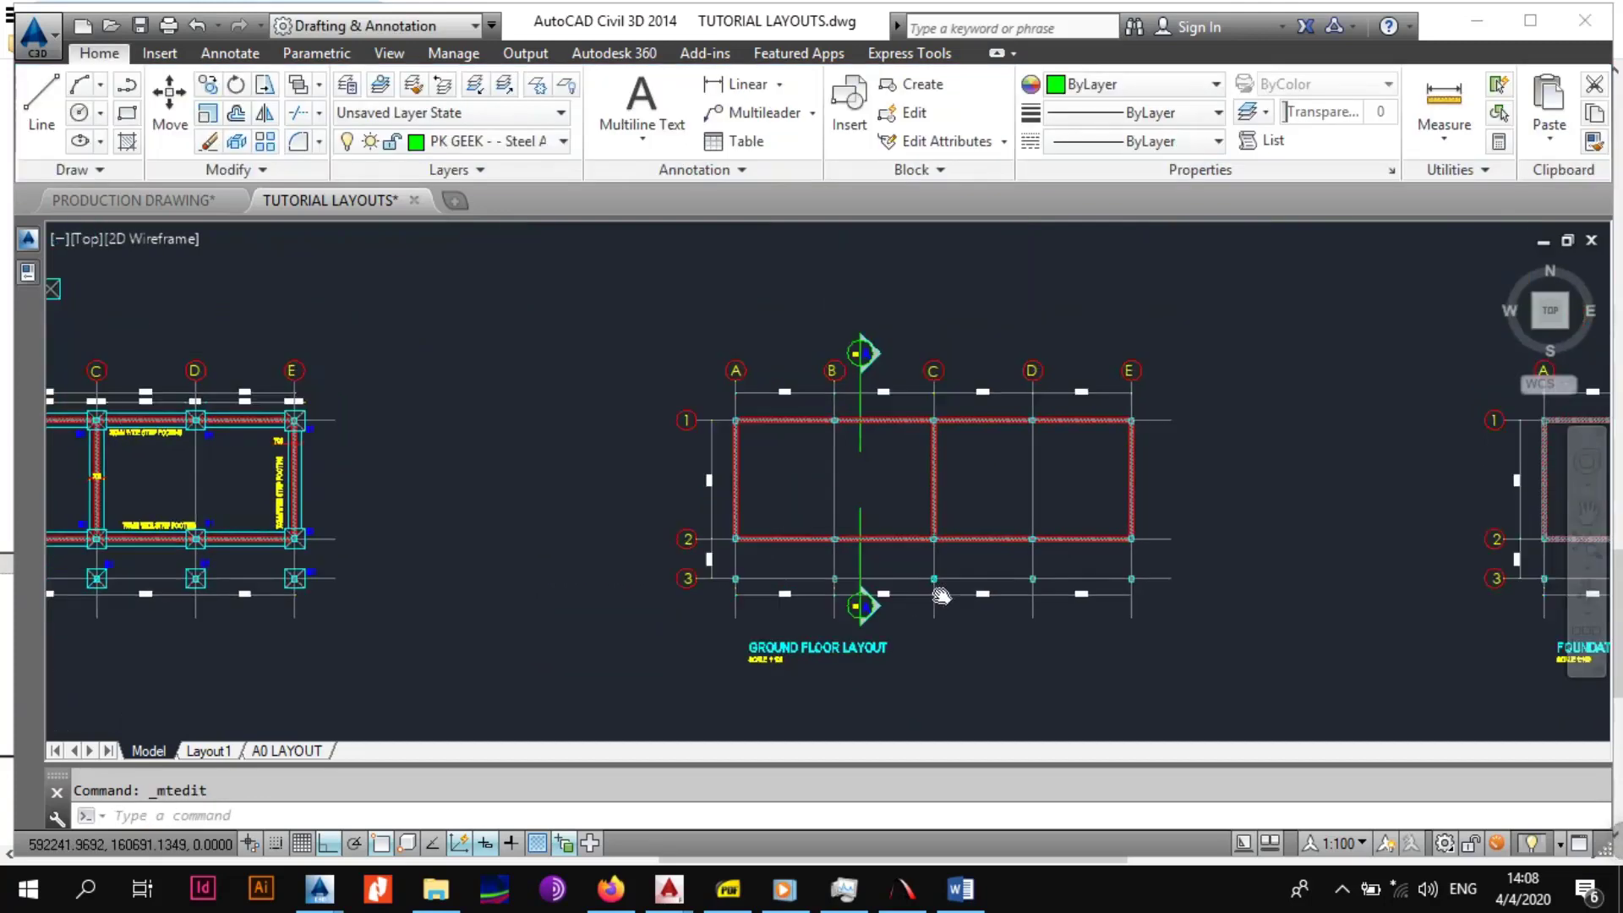
Offset the inner wall faces along grids A and 1 of the A–C room inward by 10.
scroll(510, 450, "up", 10)
scroll(510, 451, "up", 5)
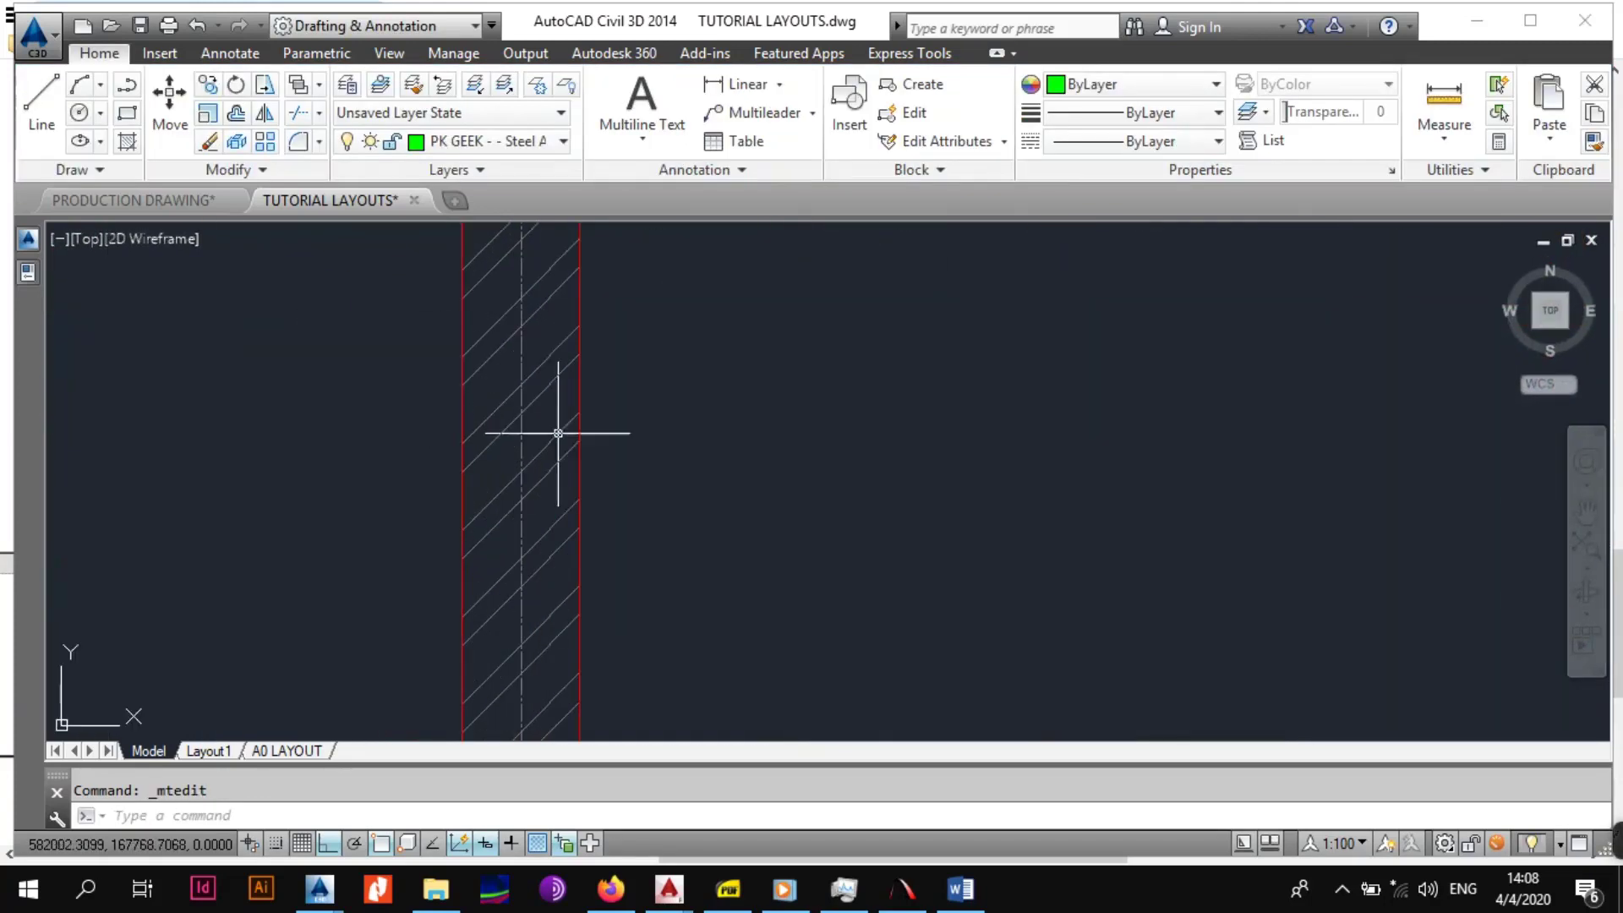
left_click(580, 365)
scroll(580, 412, "down", 4)
middle_click_drag(606, 357, 599, 502)
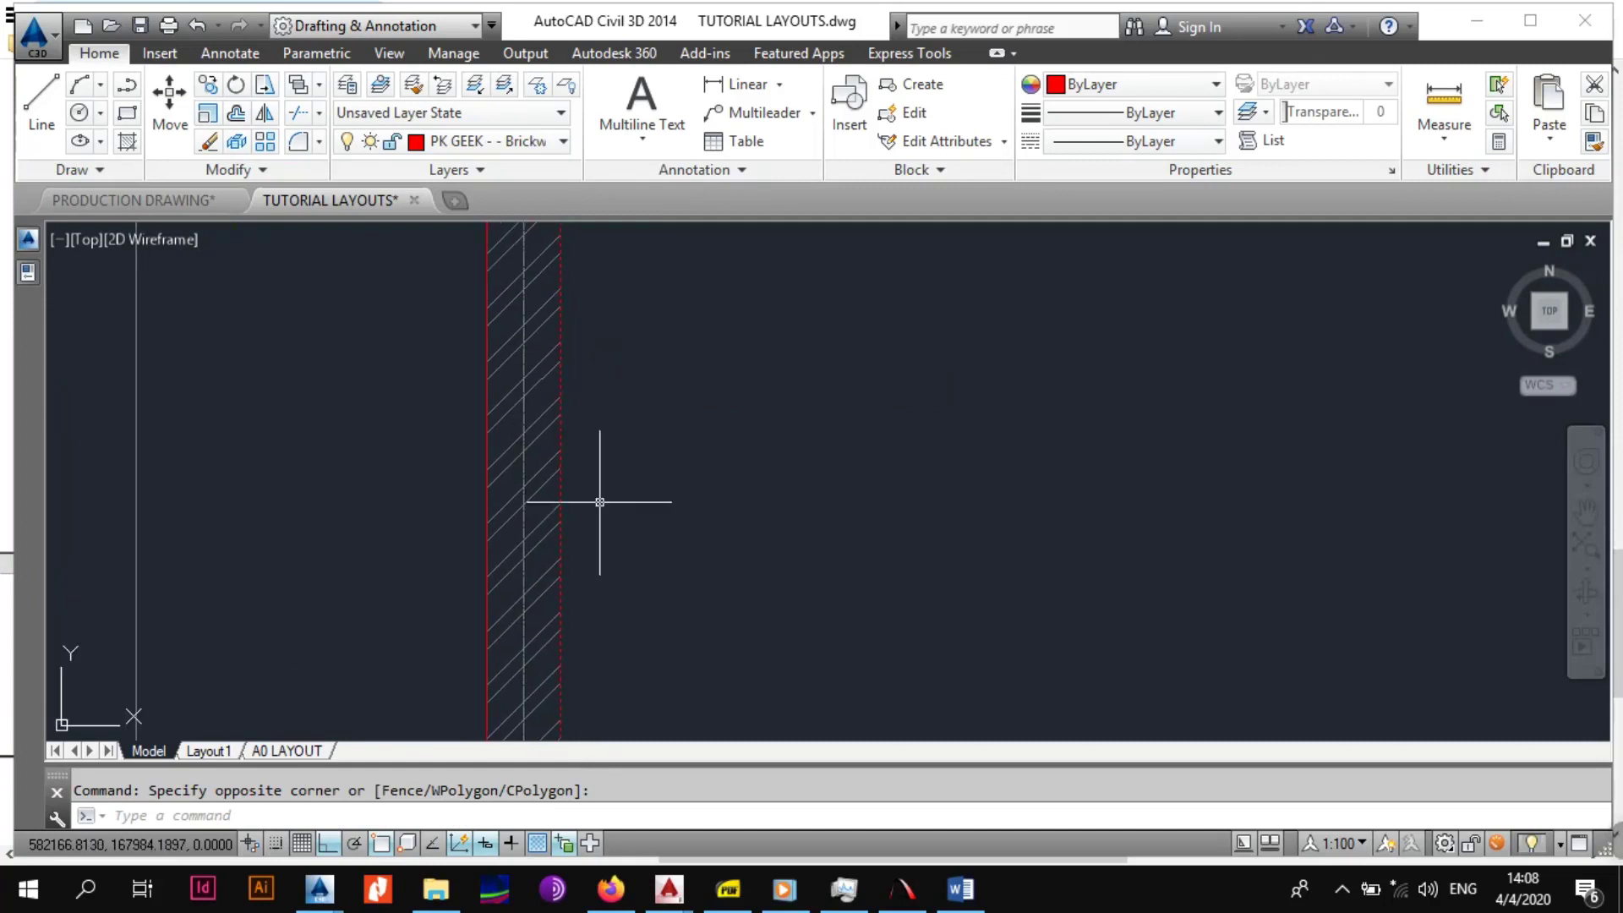
key("Escape")
type("o")
key("Return")
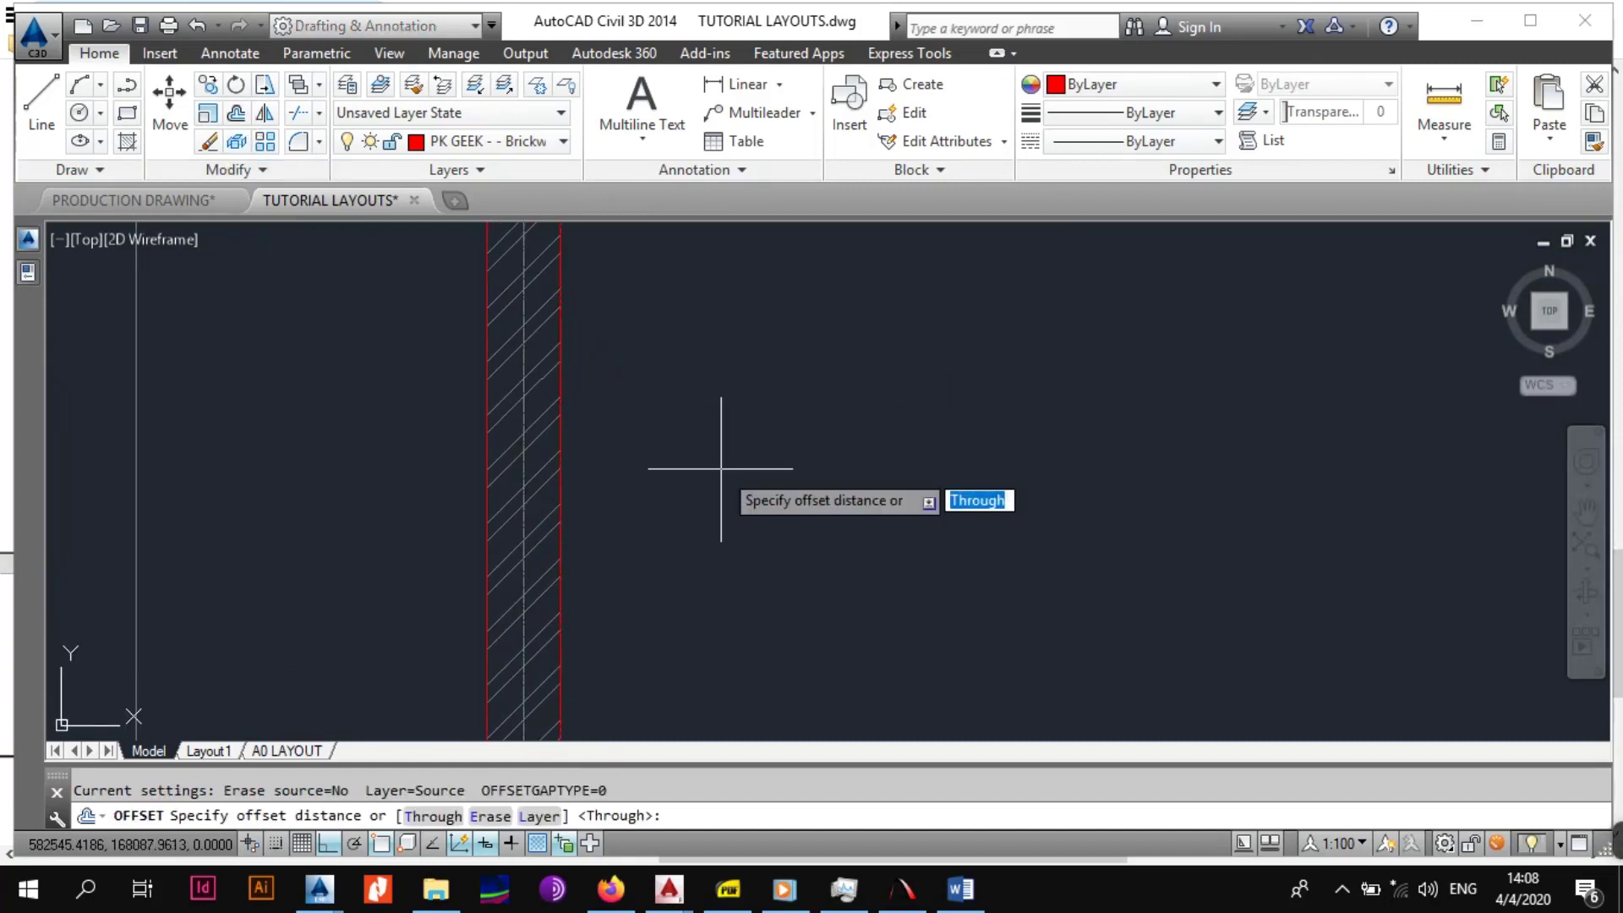
type("10")
key("Return")
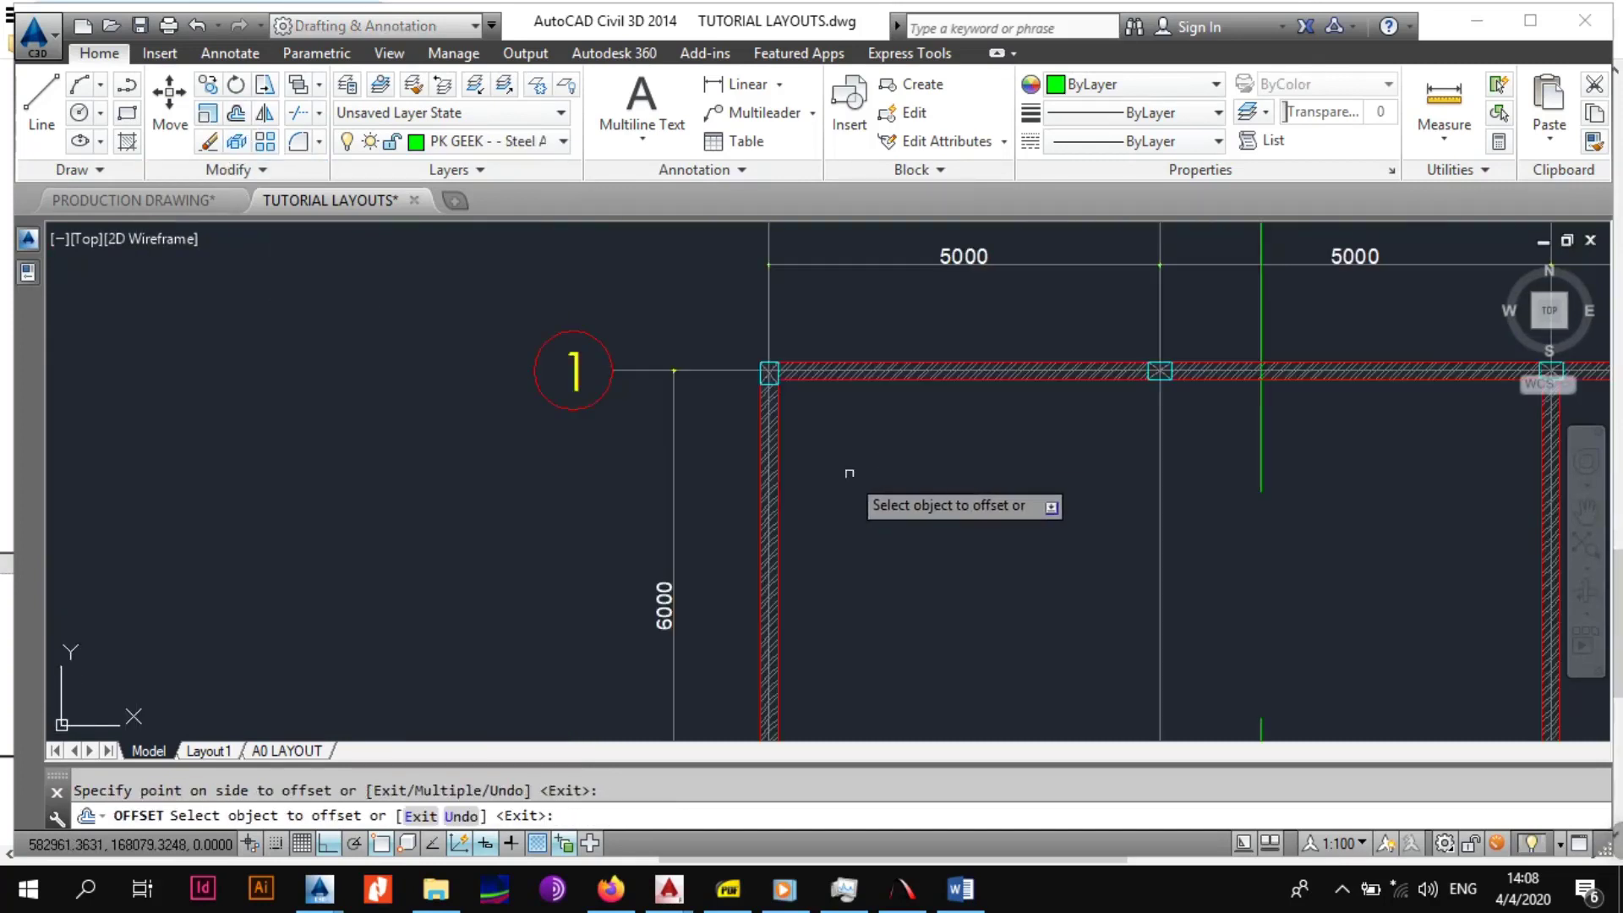
scroll(850, 474, "up", 5)
left_click(797, 475)
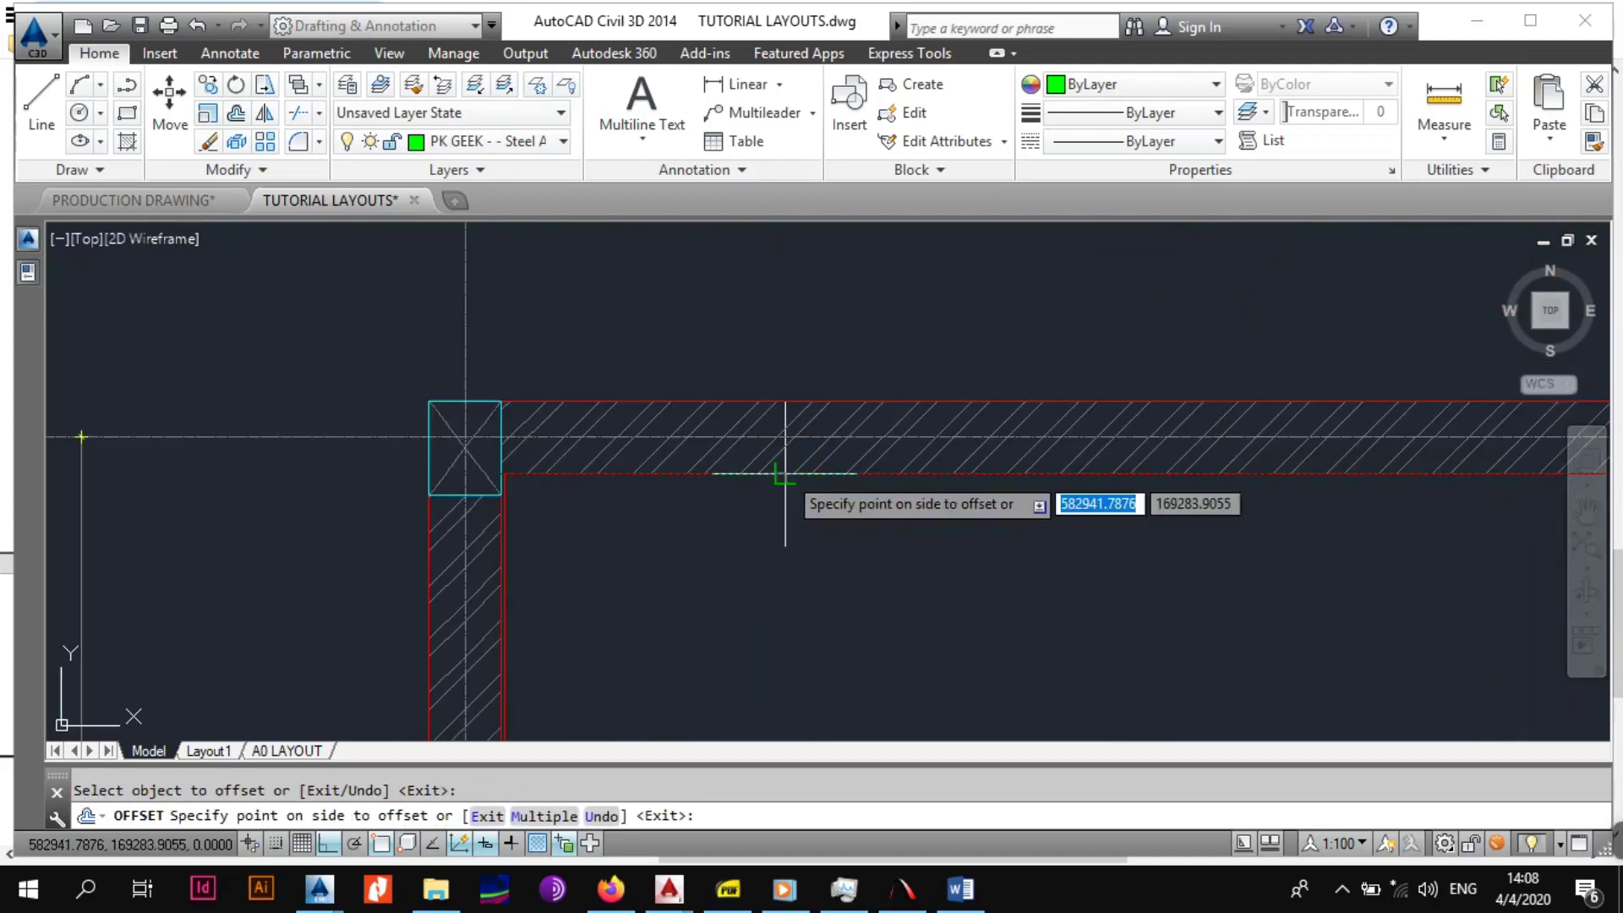
left_click(801, 550)
Offset the inner wall faces along grids C and 2 of the A–C room inward by 10.
scroll(800, 550, "down", 7)
scroll(955, 507, "up", 5)
scroll(1322, 537, "up", 5)
middle_click_drag(1322, 537, 457, 442)
left_click(604, 347)
left_click(509, 373)
scroll(507, 374, "down", 8)
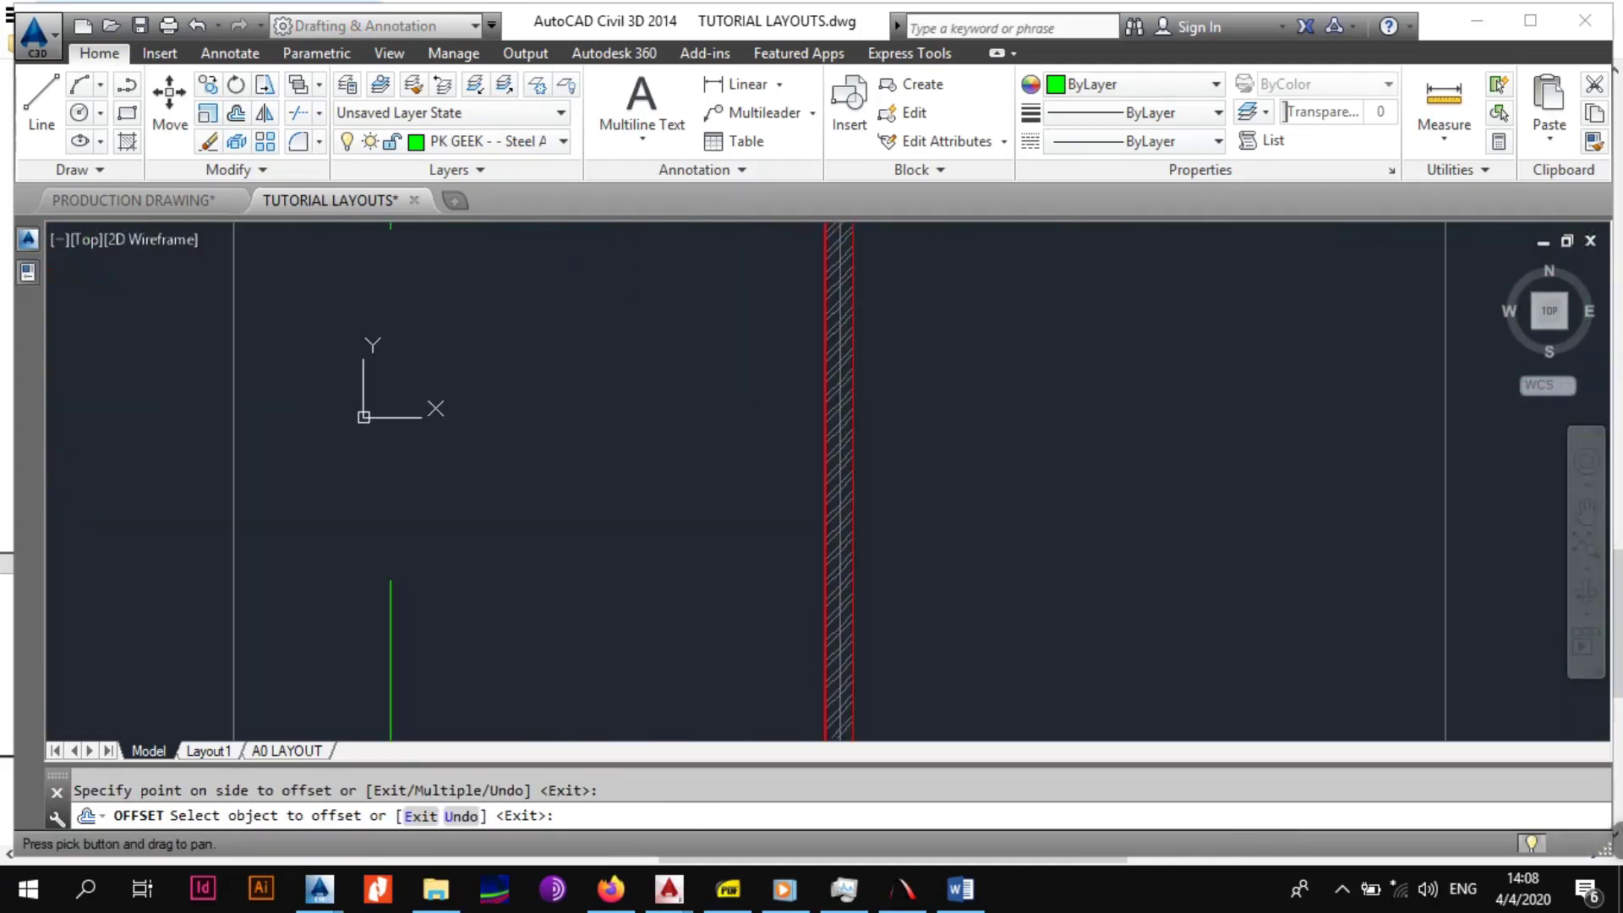
scroll(709, 414, "up", 7)
left_click(710, 412)
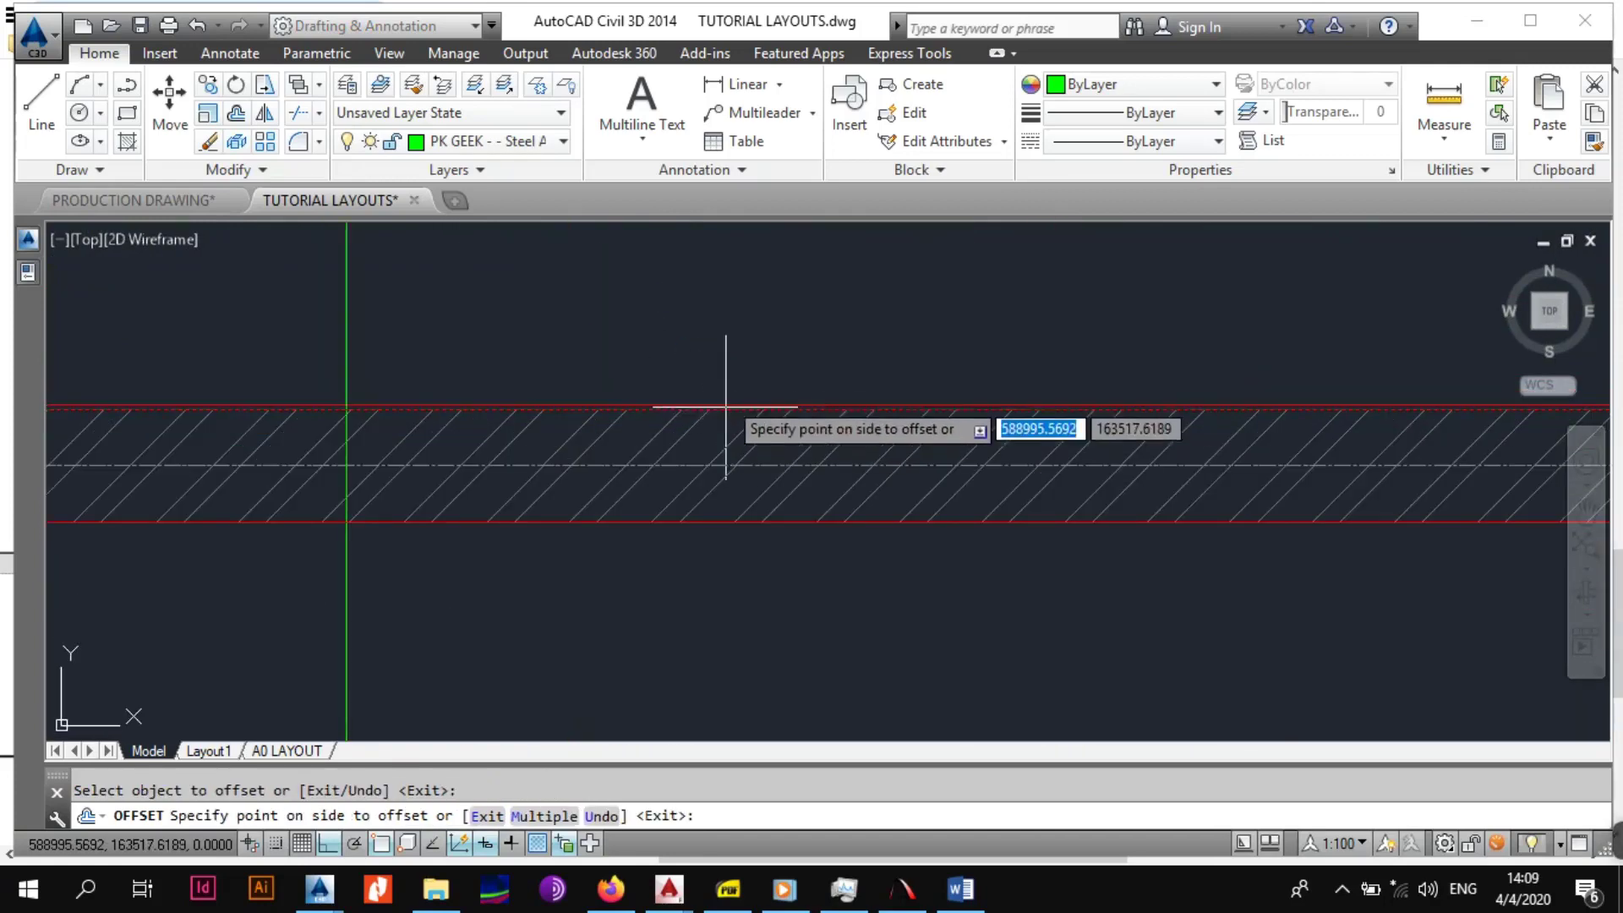
left_click(727, 397)
Offset the inner wall faces along grids C and 1 of the C–E room inward by 10.
scroll(710, 402, "down", 6)
scroll(693, 463, "up", 7)
scroll(686, 458, "up", 3)
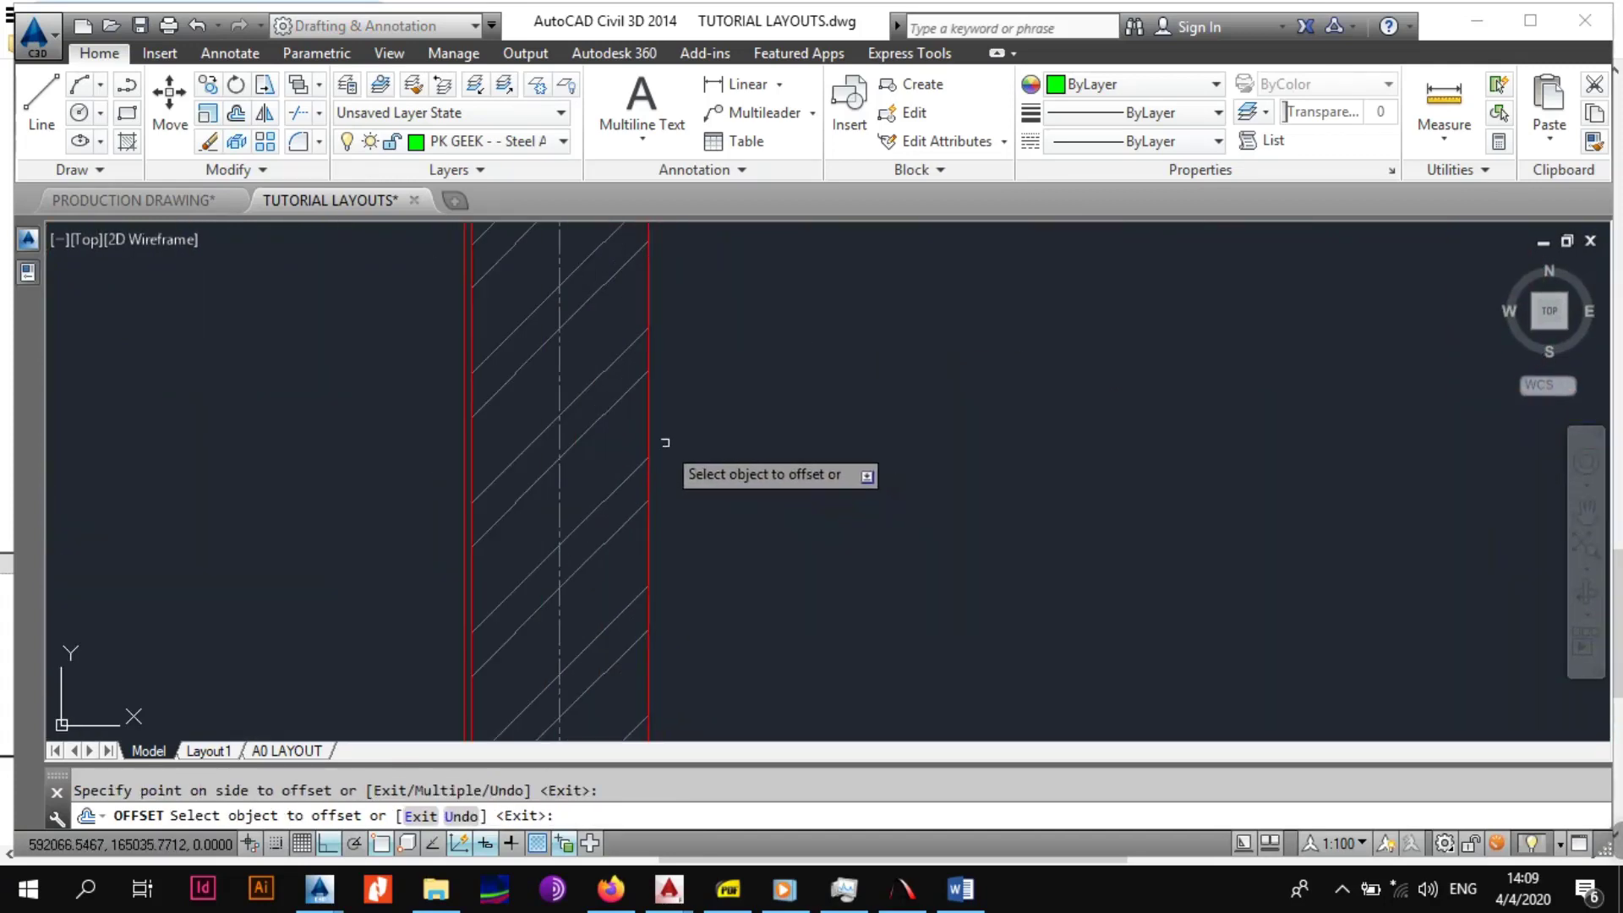
left_click(648, 431)
left_click(770, 467)
scroll(772, 469, "down", 8)
middle_click_drag(772, 468, 648, 469)
scroll(586, 441, "up", 10)
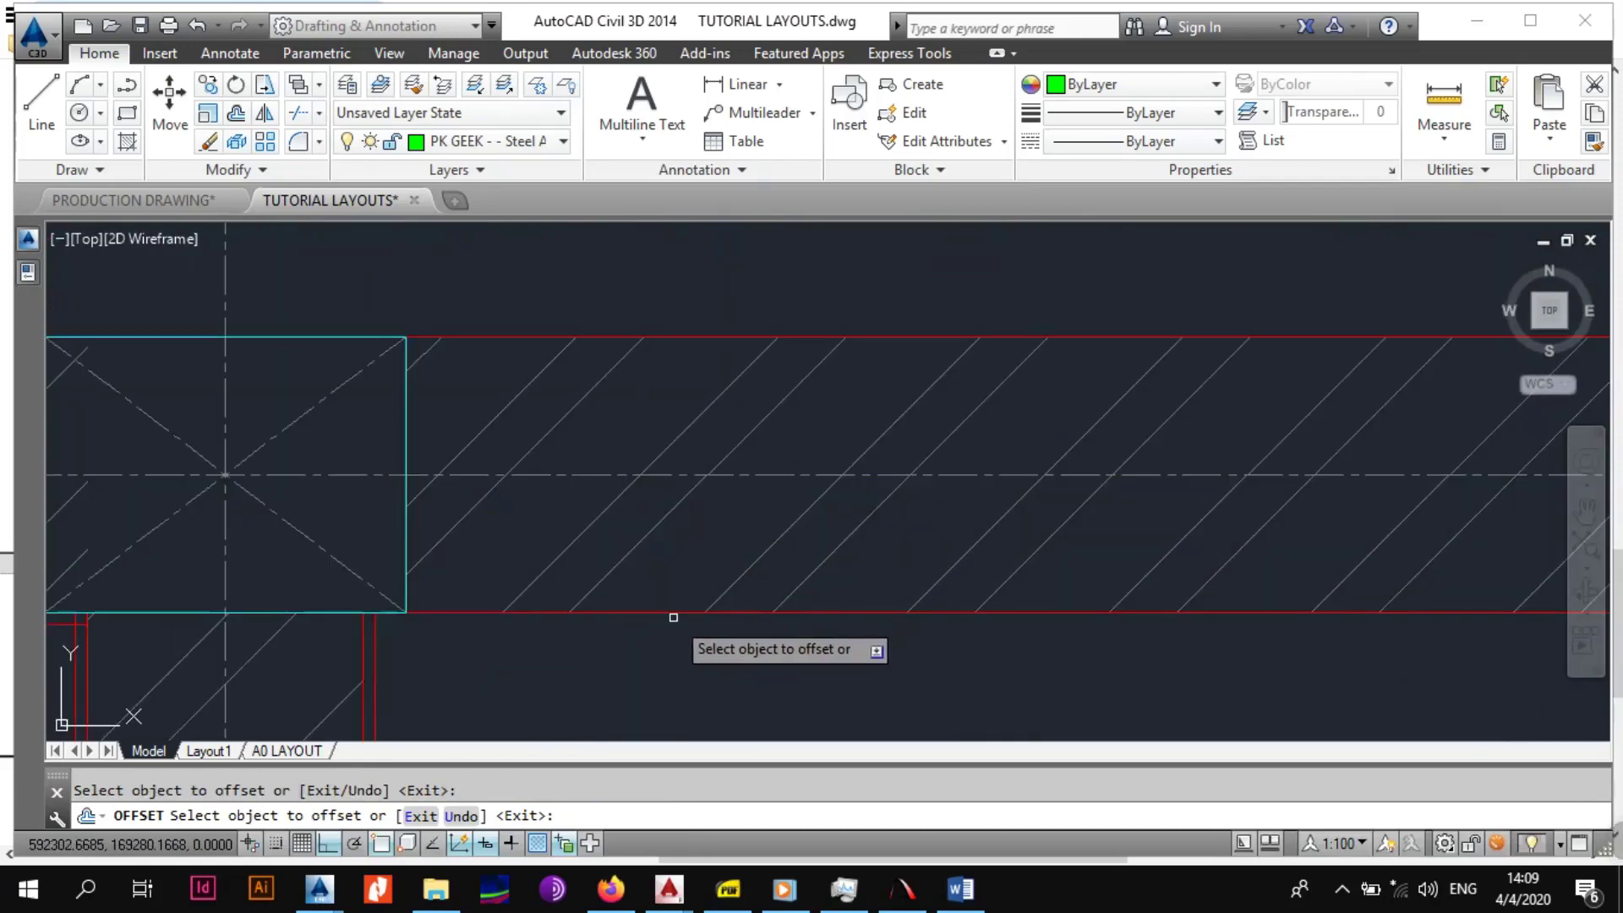
left_click(675, 613)
left_click(673, 649)
Offset the inner wall faces along grids E and 2 of the C–E room inward by 10 and end the offsetting.
scroll(752, 543, "down", 8)
middle_click_drag(1453, 671, 566, 536)
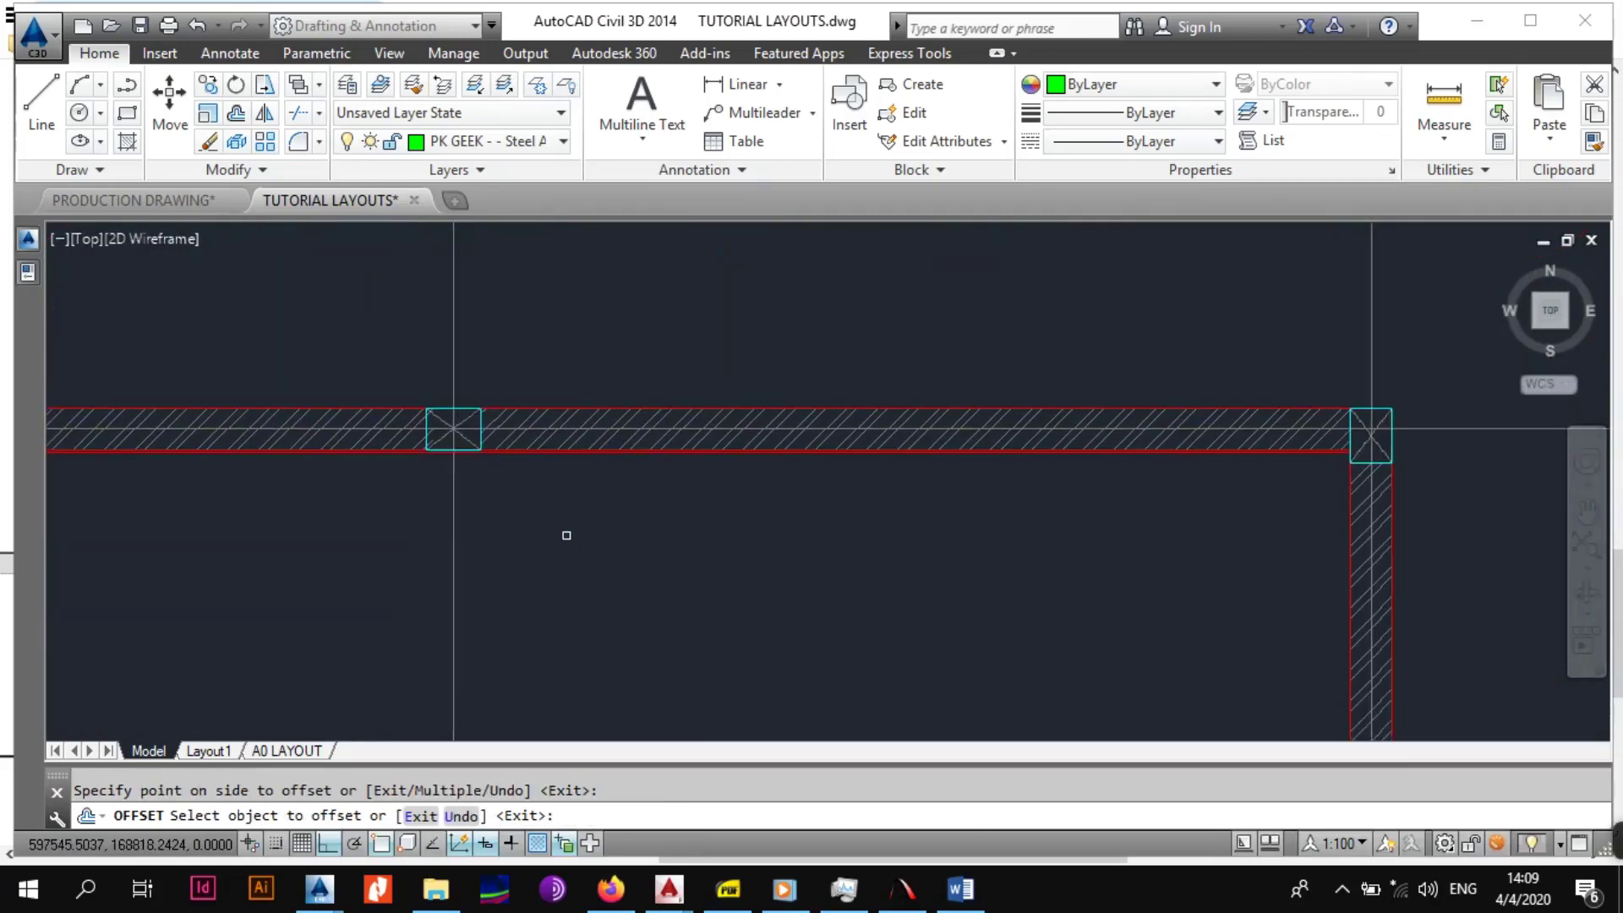
middle_click_drag(1369, 527, 649, 371)
scroll(617, 362, "up", 6)
left_click(653, 328)
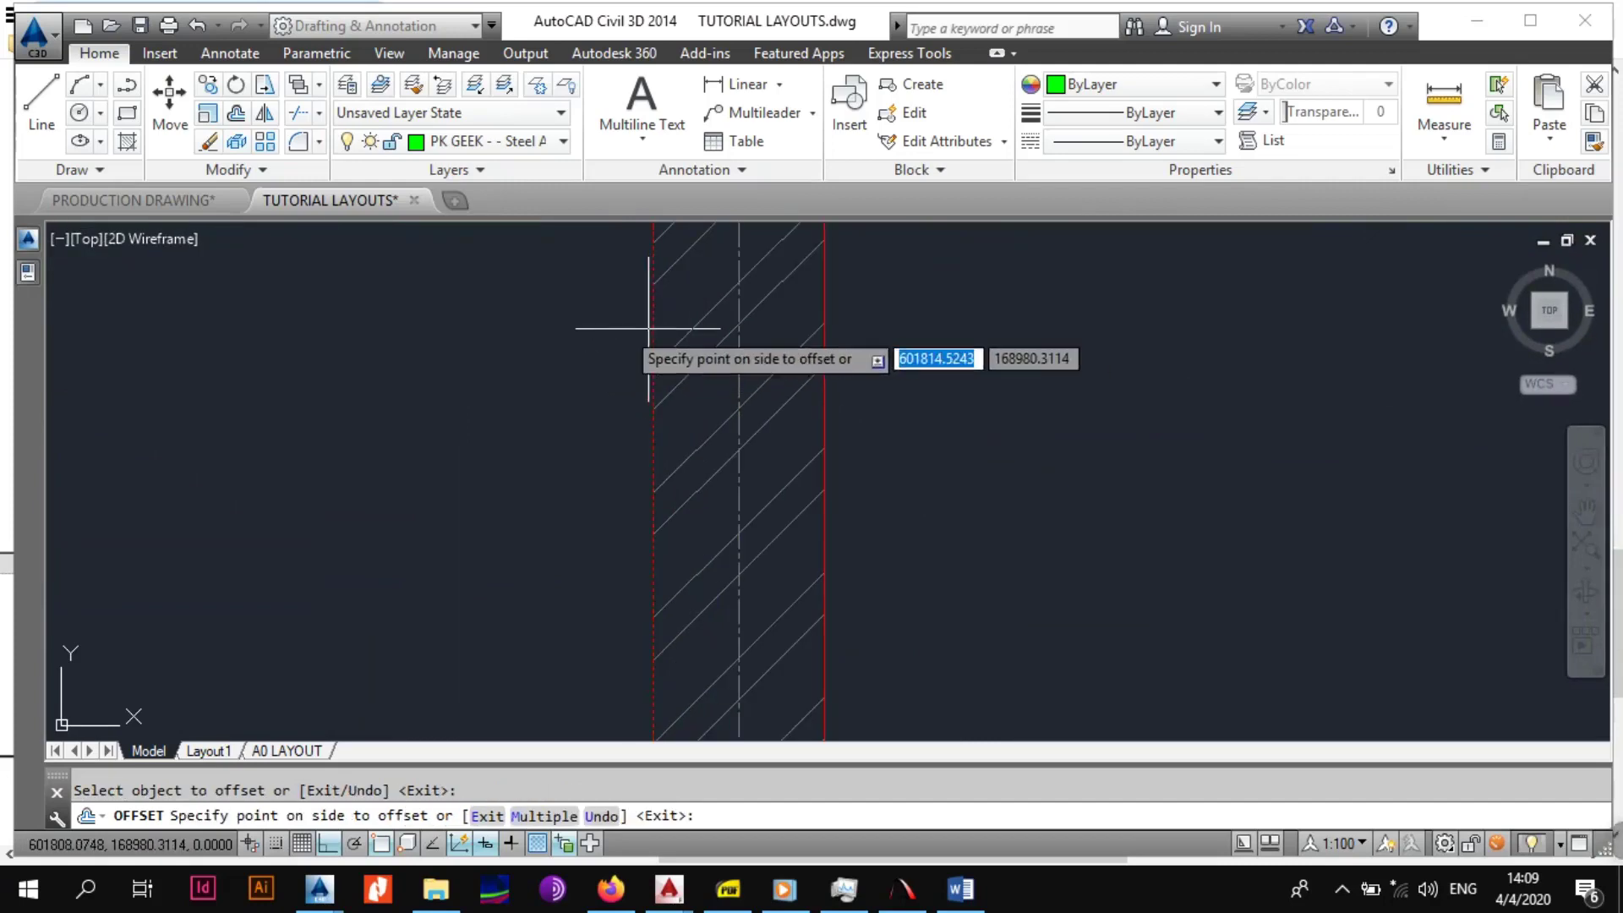
left_click(645, 290)
scroll(591, 415, "down", 8)
scroll(626, 347, "up", 6)
scroll(626, 346, "up", 8)
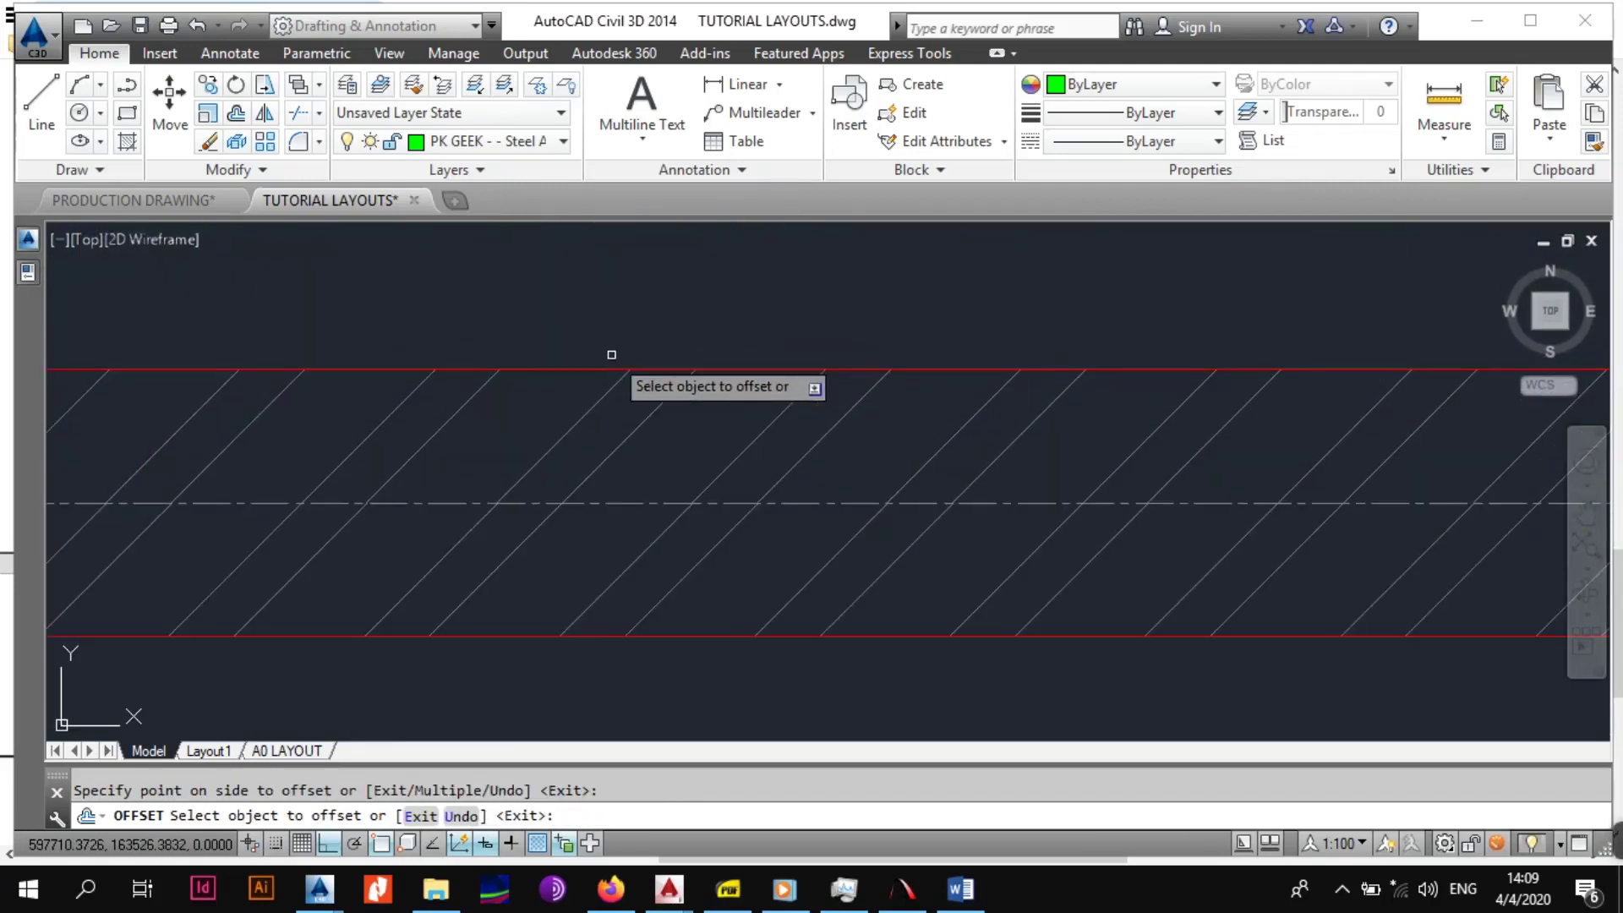
left_click(584, 366)
left_click(590, 297)
scroll(524, 352, "down", 8)
middle_click_drag(507, 347, 871, 576)
middle_click_drag(542, 413, 1200, 413)
middle_click_drag(426, 397, 447, 388)
key("Escape")
Match the cyan column outline's properties onto the A–C room's offset lines along grids 2 and C.
scroll(775, 506, "up", 8)
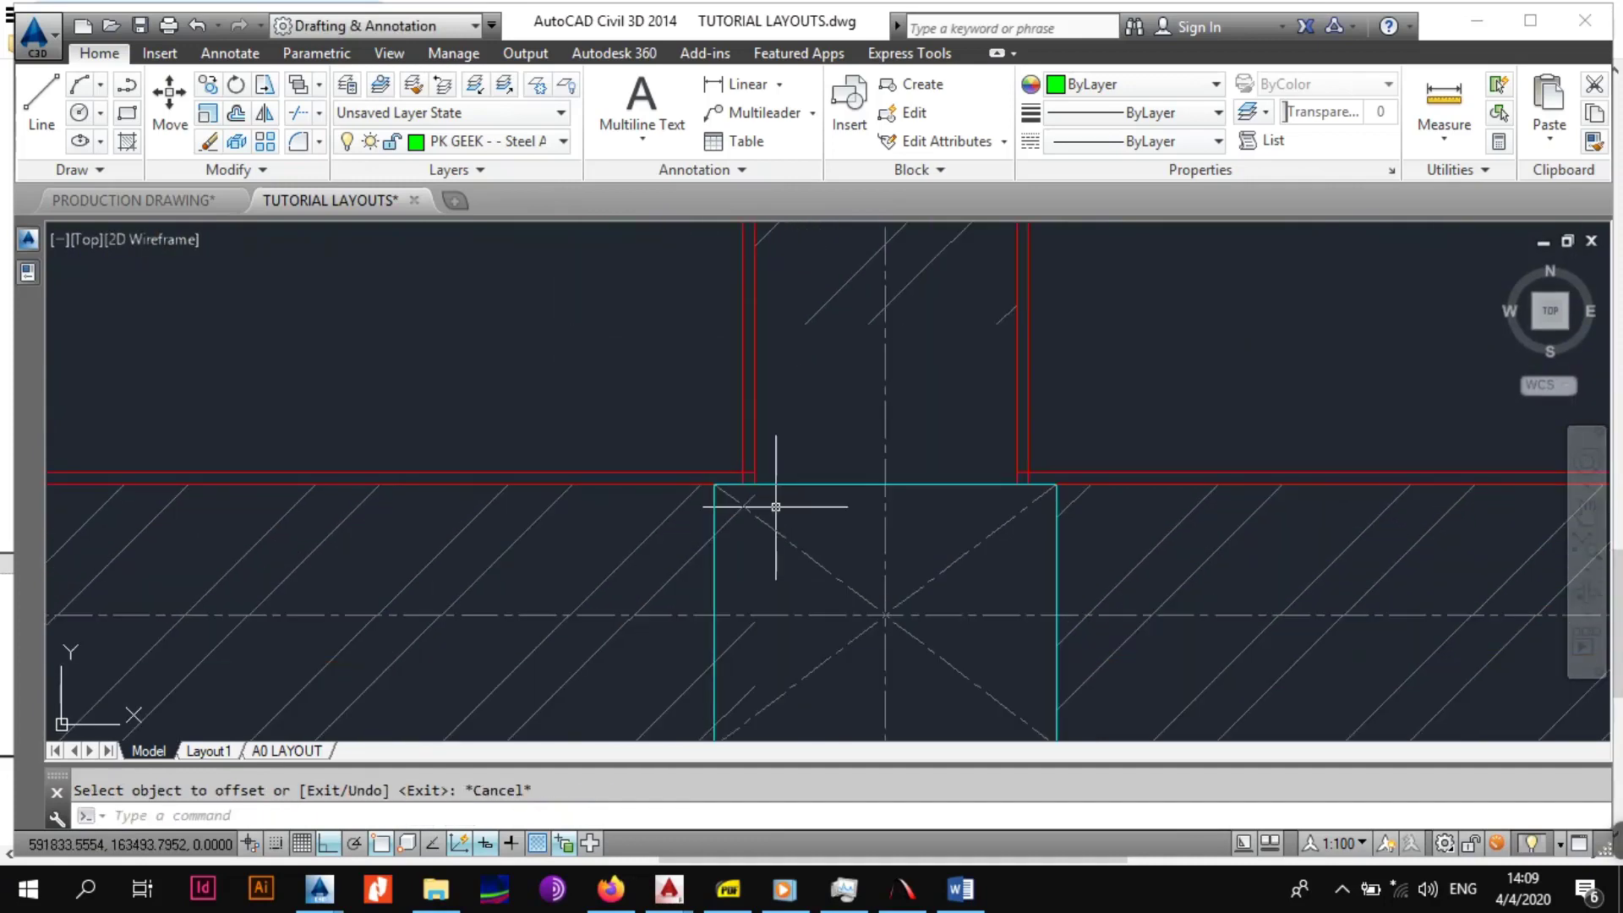
key("Return")
scroll(732, 499, "up", 4)
scroll(735, 482, "down", 5)
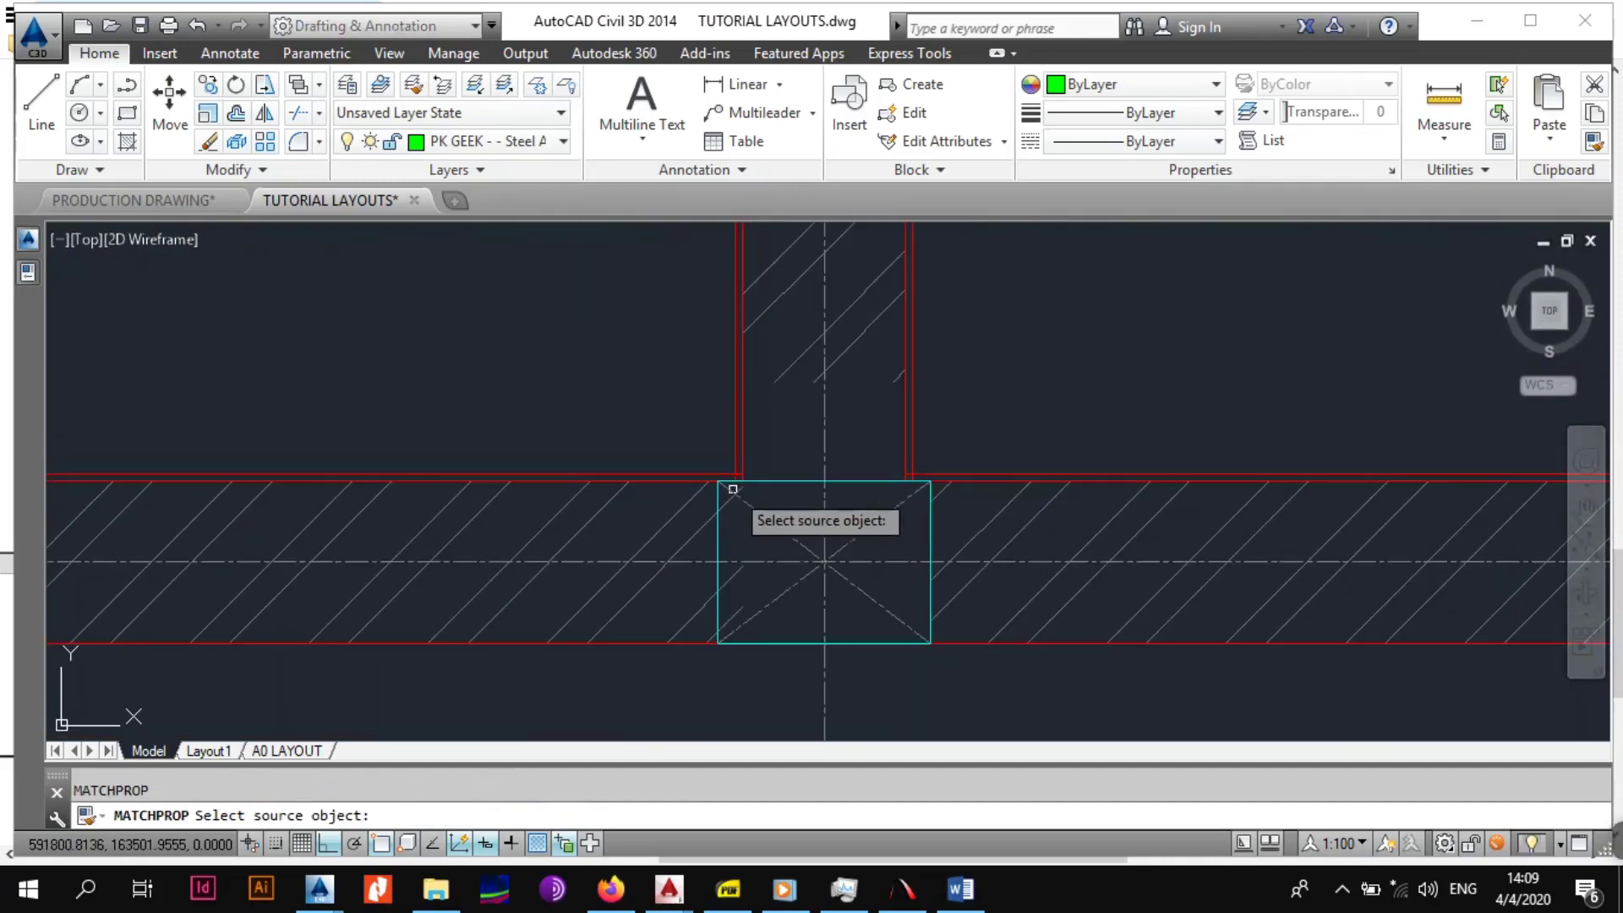
scroll(760, 467, "up", 5)
left_click(741, 508)
left_click(548, 466)
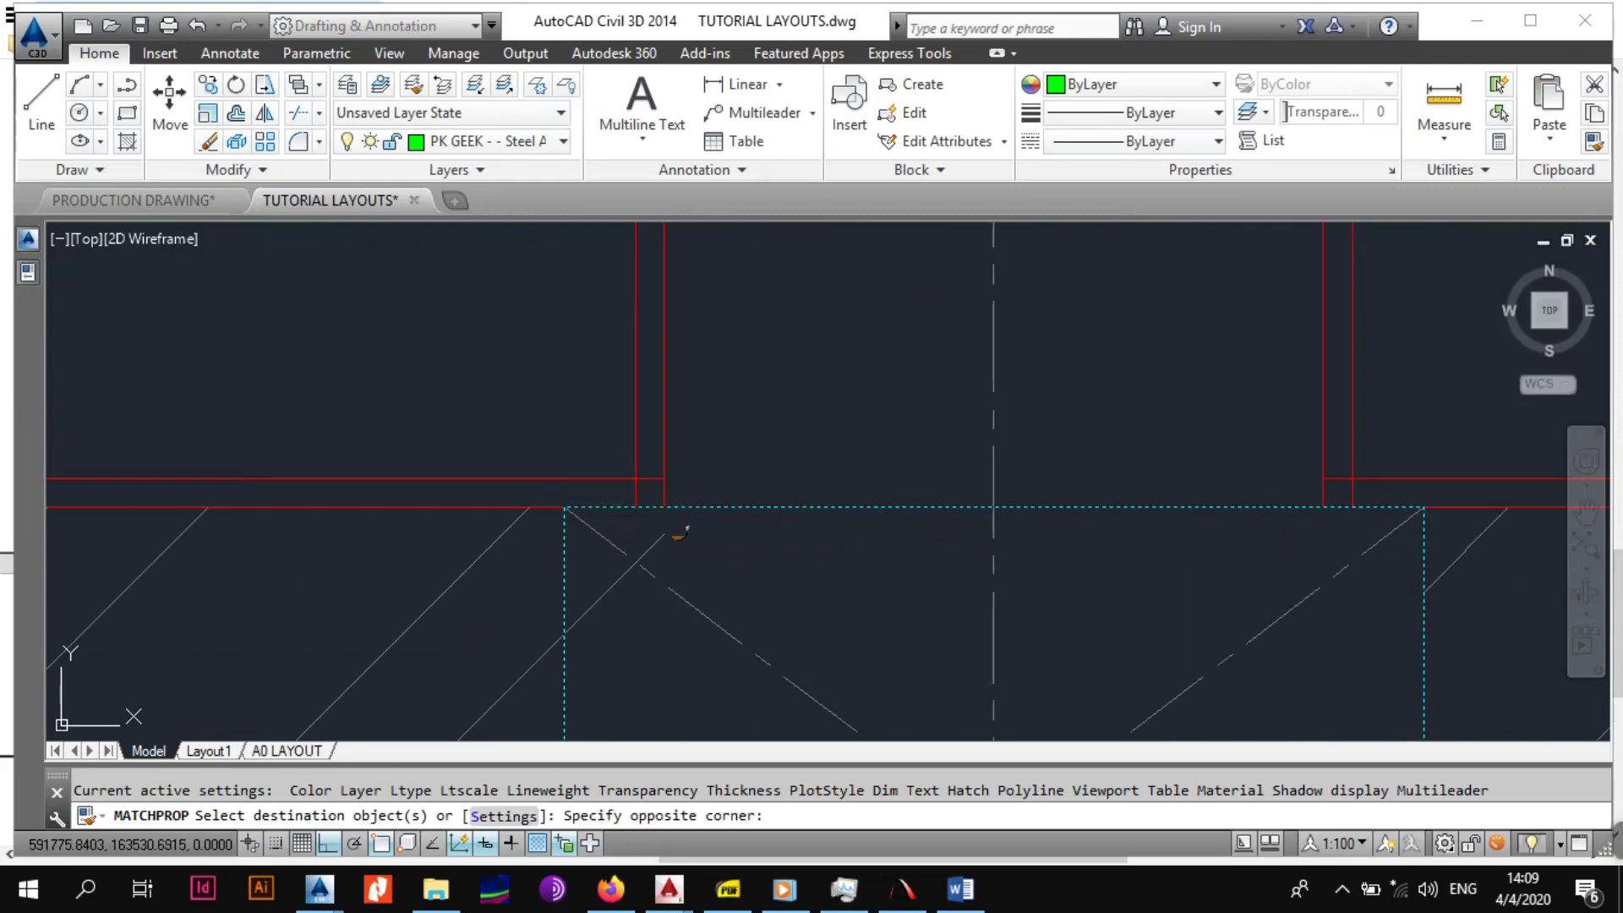
left_click(530, 483)
left_click(652, 438)
left_click(612, 448)
Match the column outline's properties onto the A–C room's offset lines along grids 1 and A.
scroll(609, 448, "down", 12)
middle_click_drag(594, 352, 702, 474)
scroll(604, 429, "up", 5)
middle_click_drag(570, 317, 542, 407)
scroll(536, 395, "up", 8)
middle_click_drag(438, 540, 638, 283)
left_click(601, 386)
left_click(553, 449)
scroll(540, 461, "down", 13)
middle_click_drag(384, 507, 1214, 322)
scroll(803, 295, "up", 7)
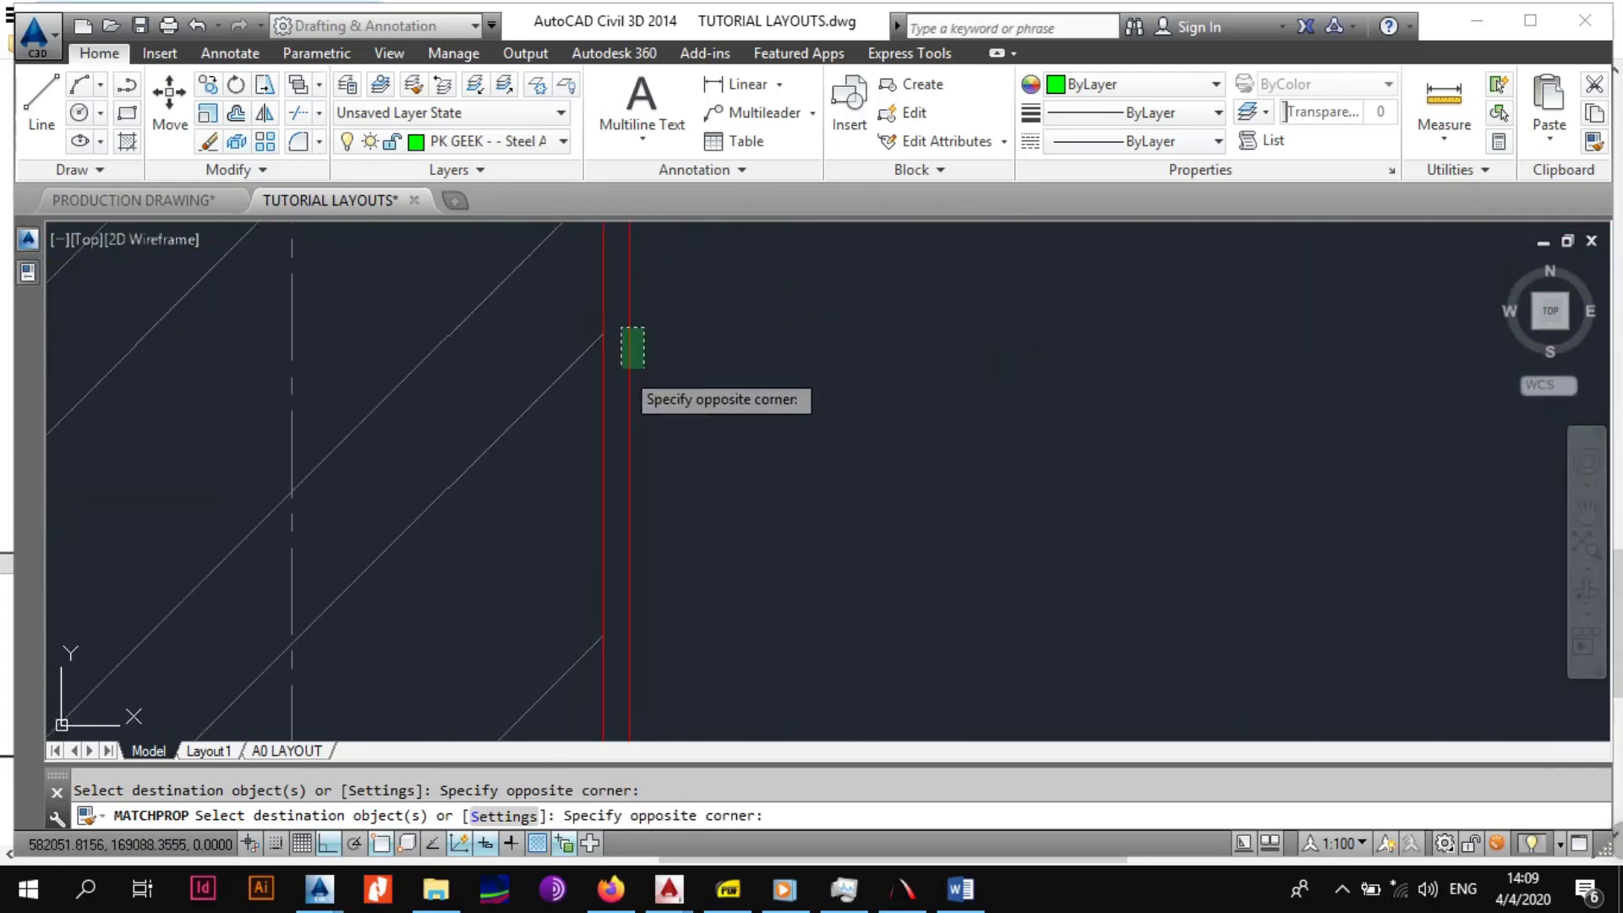
left_click(622, 367)
Match the column outline's properties onto the C–E room's offset lines along grids 1 and E.
scroll(668, 346, "down", 6)
scroll(550, 363, "up", 5)
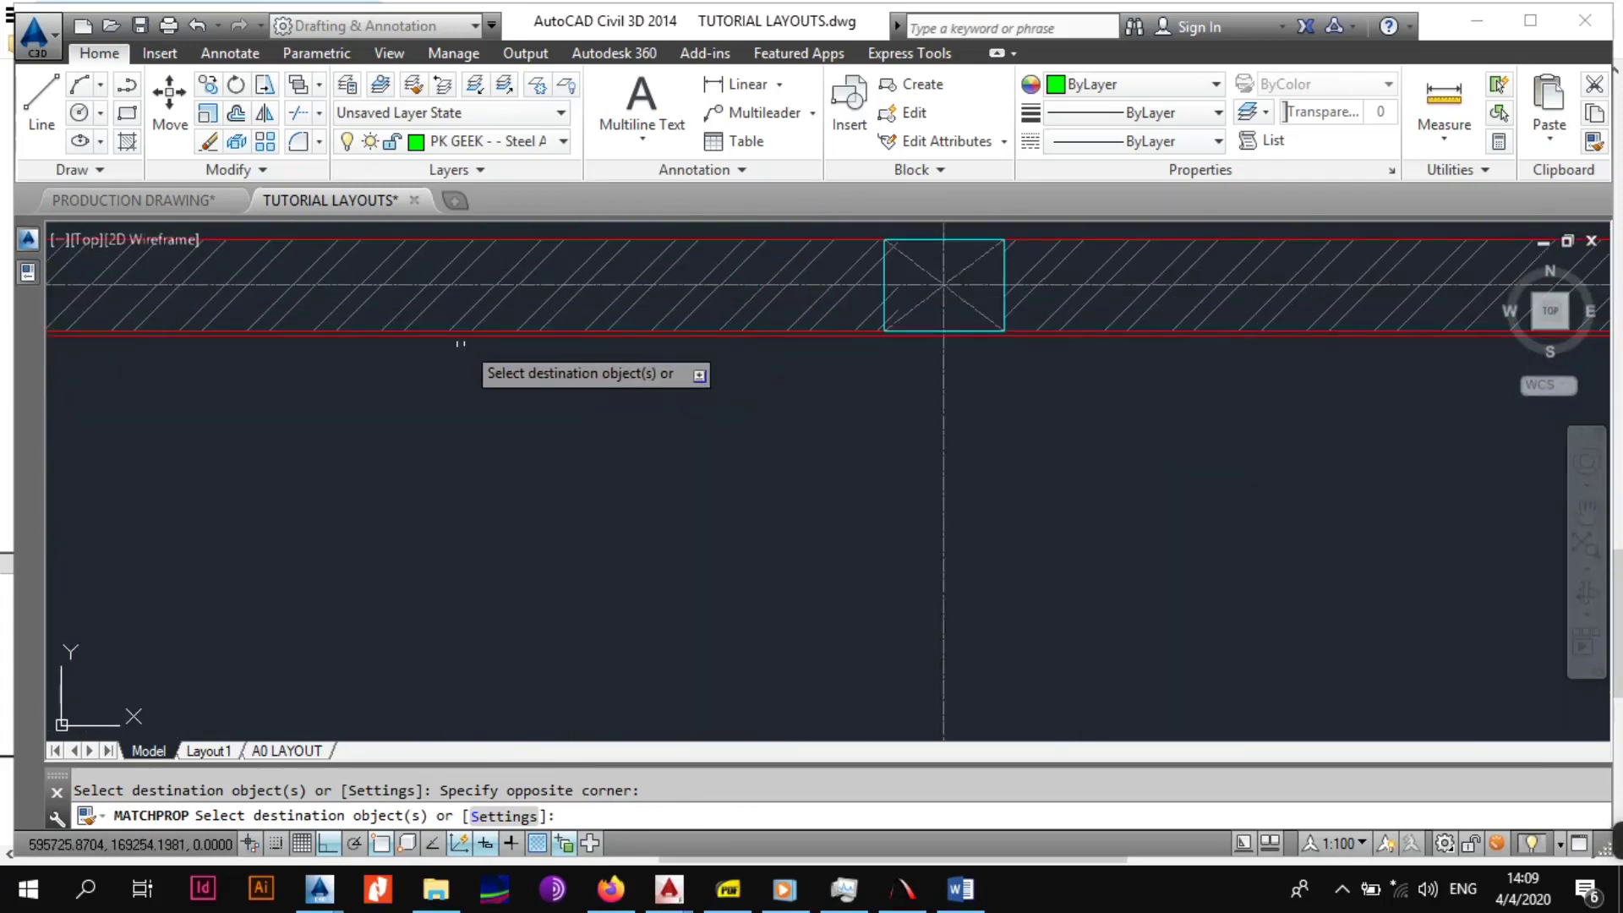
scroll(461, 343, "up", 8)
scroll(592, 490, "down", 6)
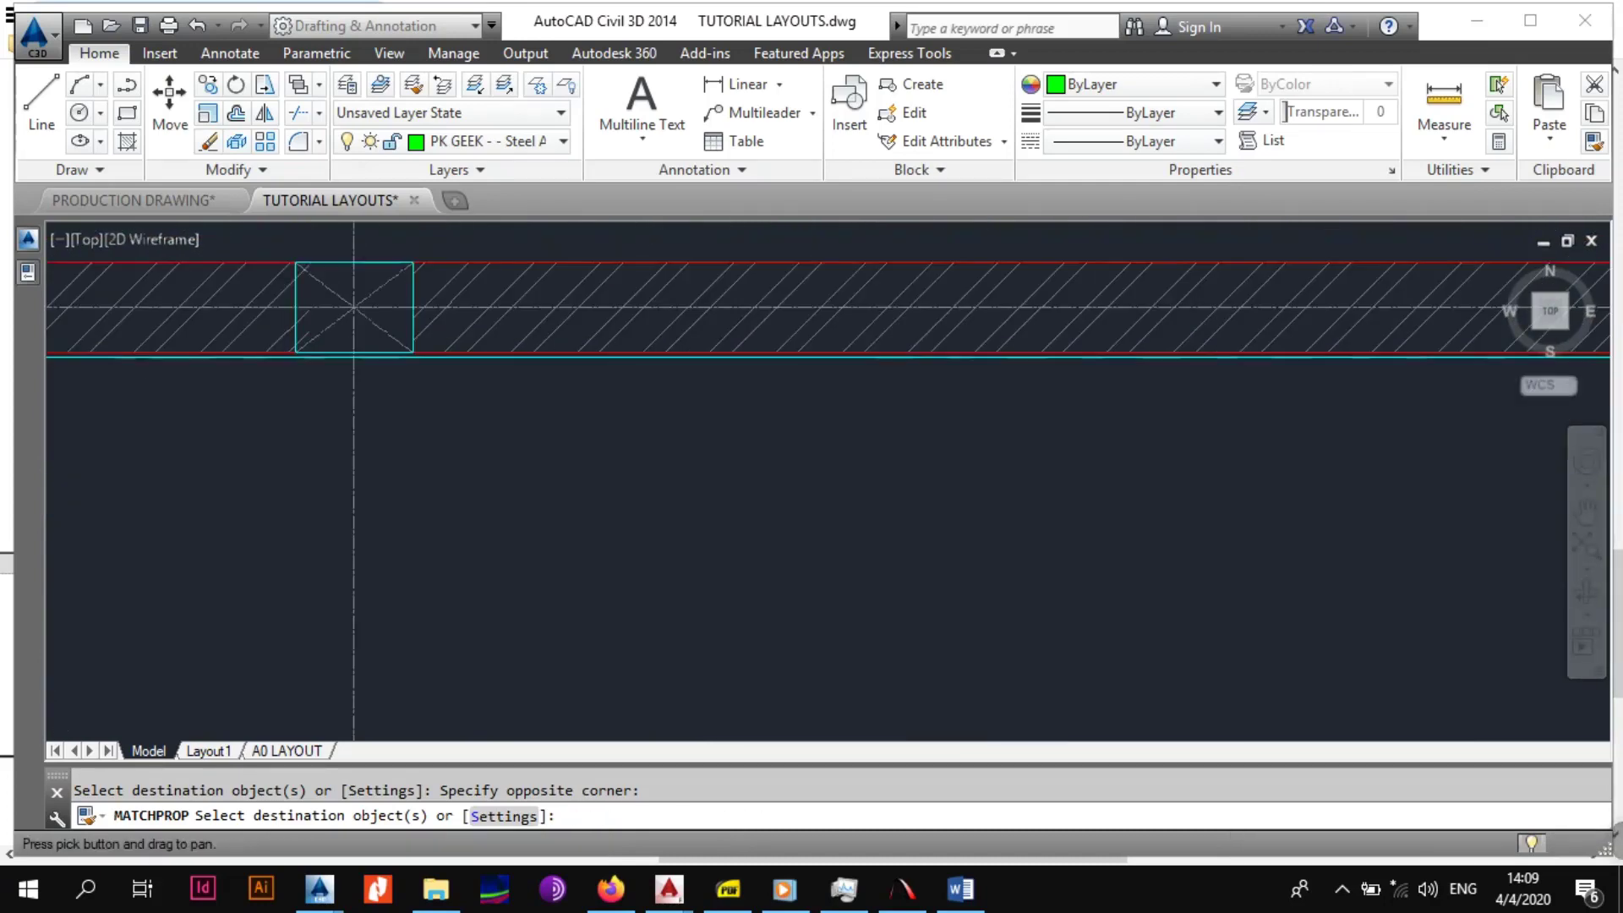
scroll(554, 427, "up", 7)
scroll(391, 431, "up", 6)
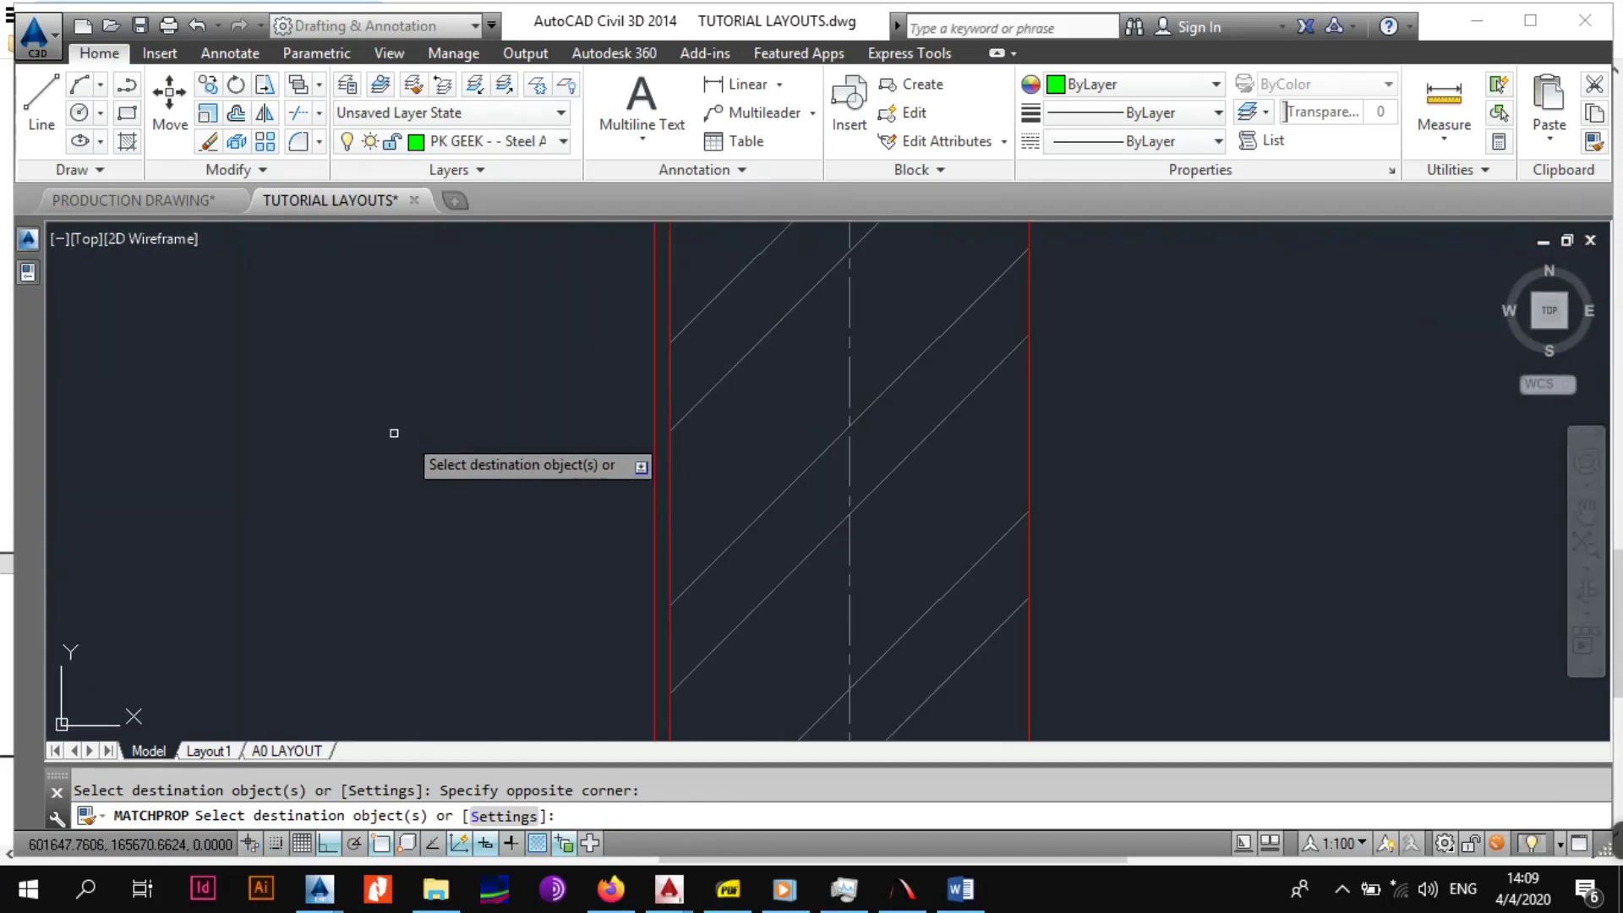
scroll(732, 459, "down", 4)
scroll(841, 445, "down", 3)
scroll(383, 600, "down", 3)
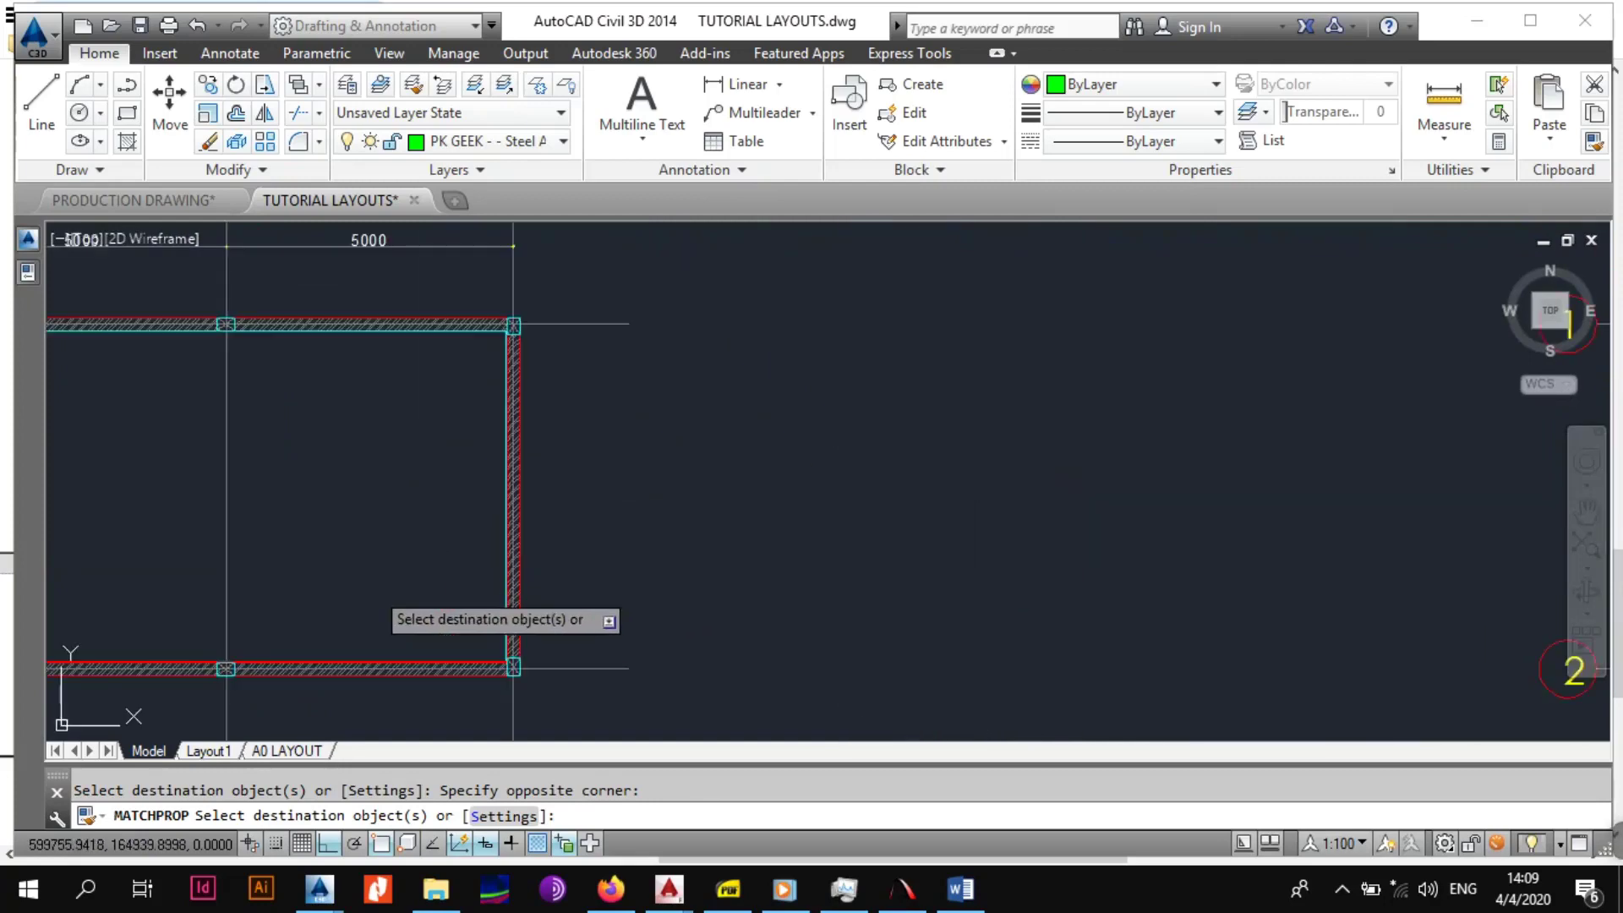
Match the column outline's properties onto the C–E room's offset lines along grids 2 and C and end the matching.
scroll(545, 457, "up", 6)
scroll(286, 446, "up", 2)
middle_click_drag(402, 230, 457, 496)
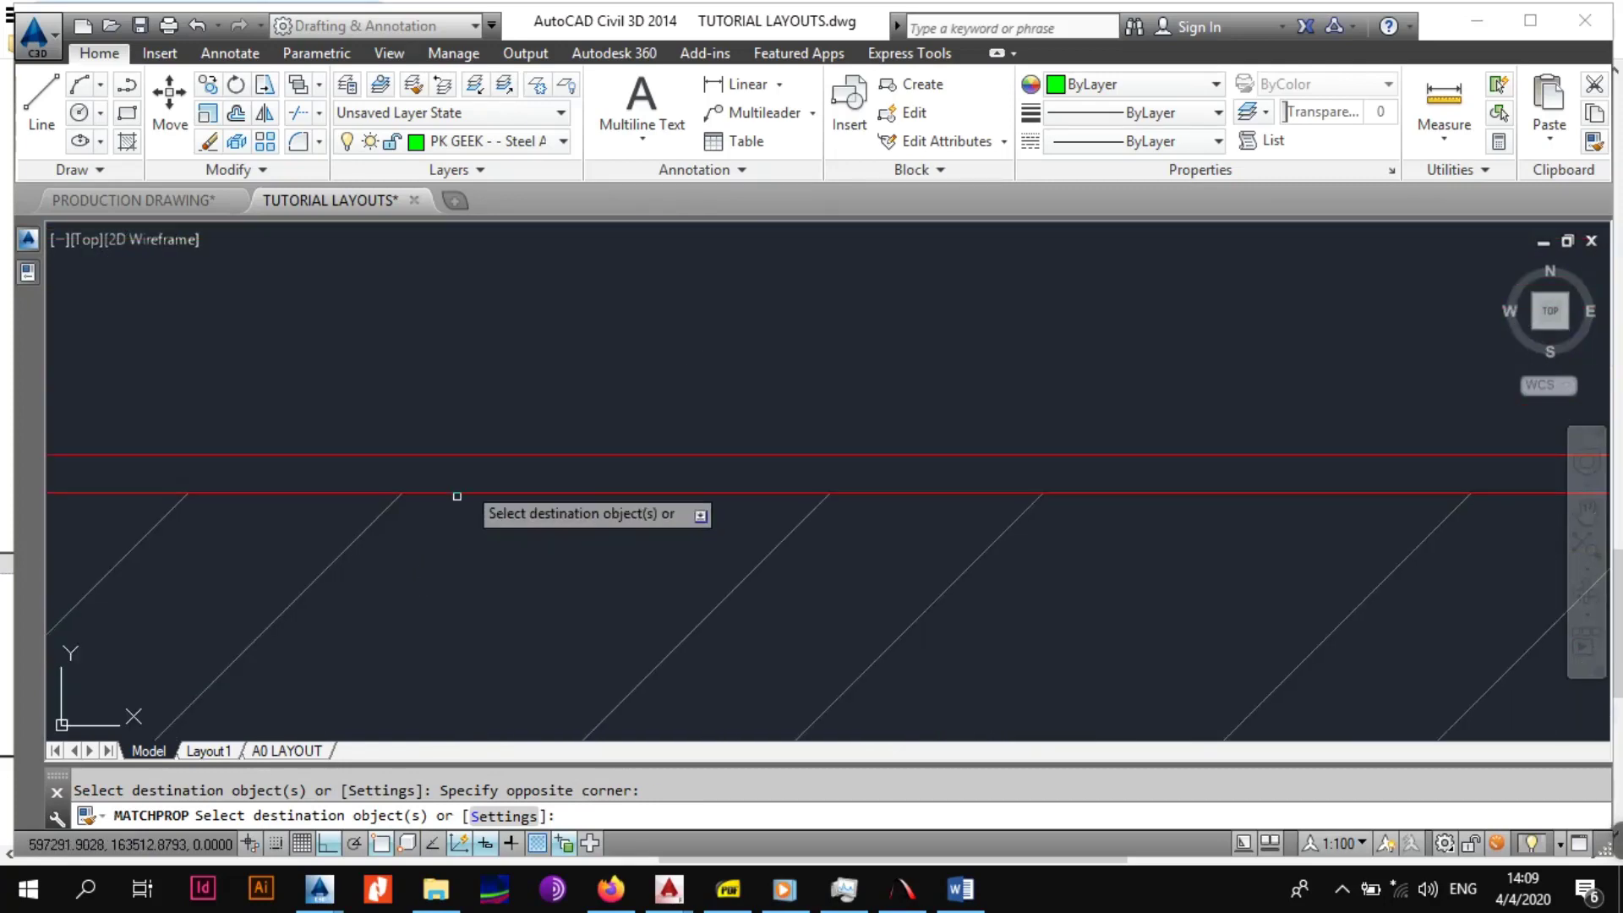
left_click(456, 466)
scroll(445, 462, "down", 12)
middle_click_drag(120, 399, 474, 481)
scroll(465, 482, "up", 8)
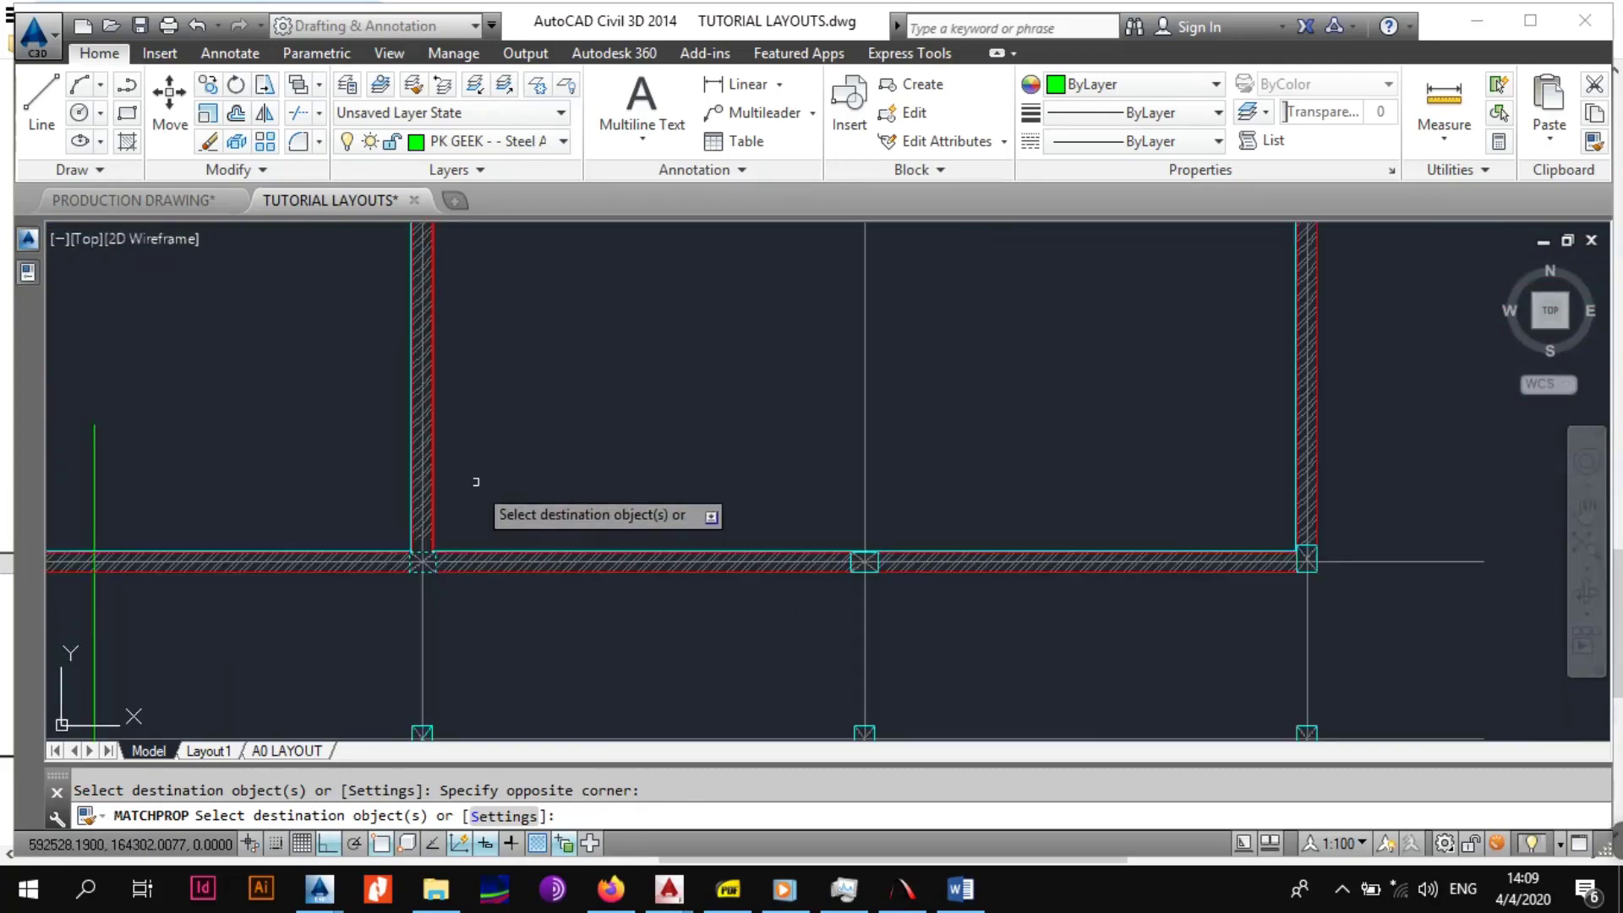
scroll(312, 534, "up", 2)
middle_click_drag(344, 511, 518, 245)
middle_click_drag(522, 384, 496, 243)
scroll(490, 410, "down", 3)
middle_click_drag(439, 485, 509, 460)
scroll(558, 476, "up", 5)
left_click(510, 500)
Fillet the C–E room's cyan offset lines into a sharp corner at grids C and 2.
scroll(517, 494, "up", 2)
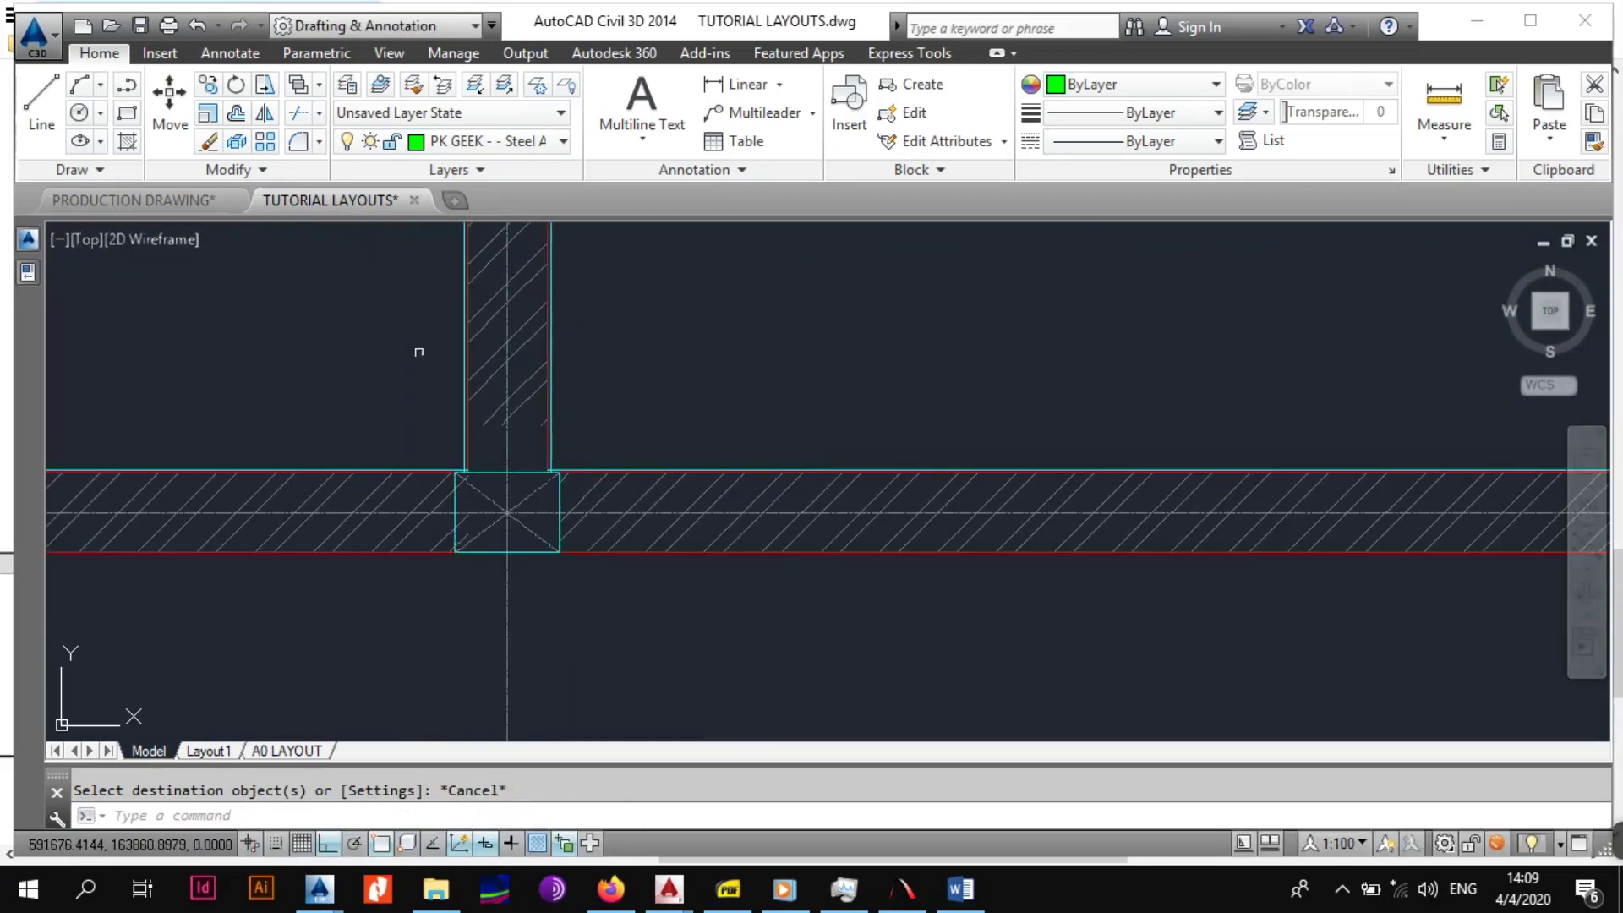
left_click(296, 142)
scroll(473, 461, "up", 4)
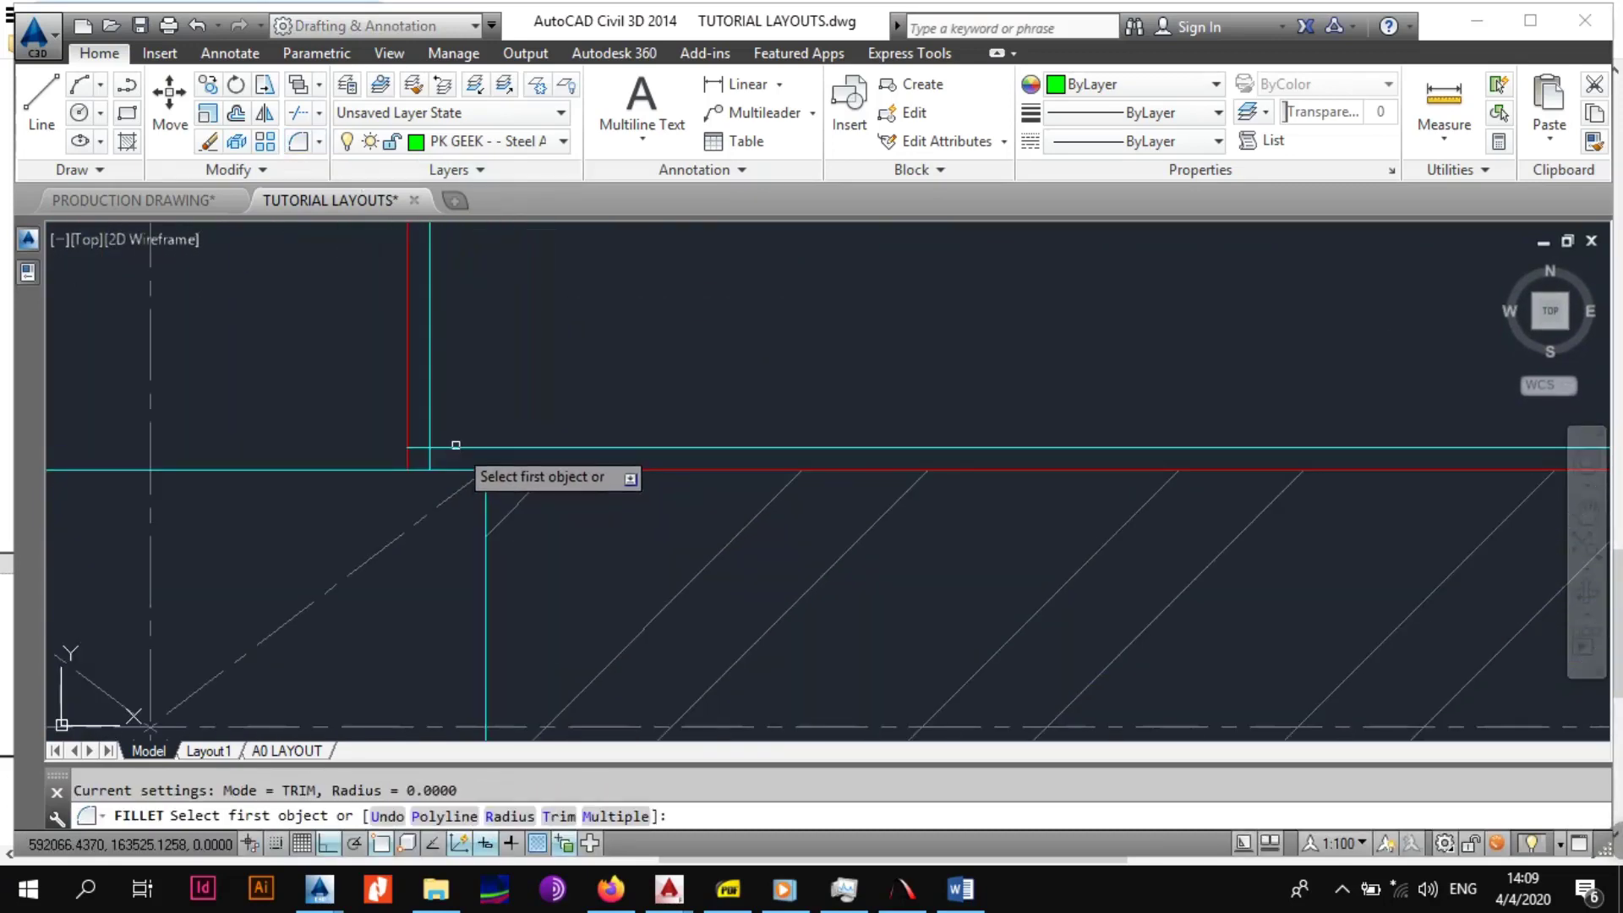
left_click(430, 424)
left_click(447, 446)
Fillet the C–E room's cyan offset lines into a sharp corner at grids E and 2.
scroll(461, 450, "down", 6)
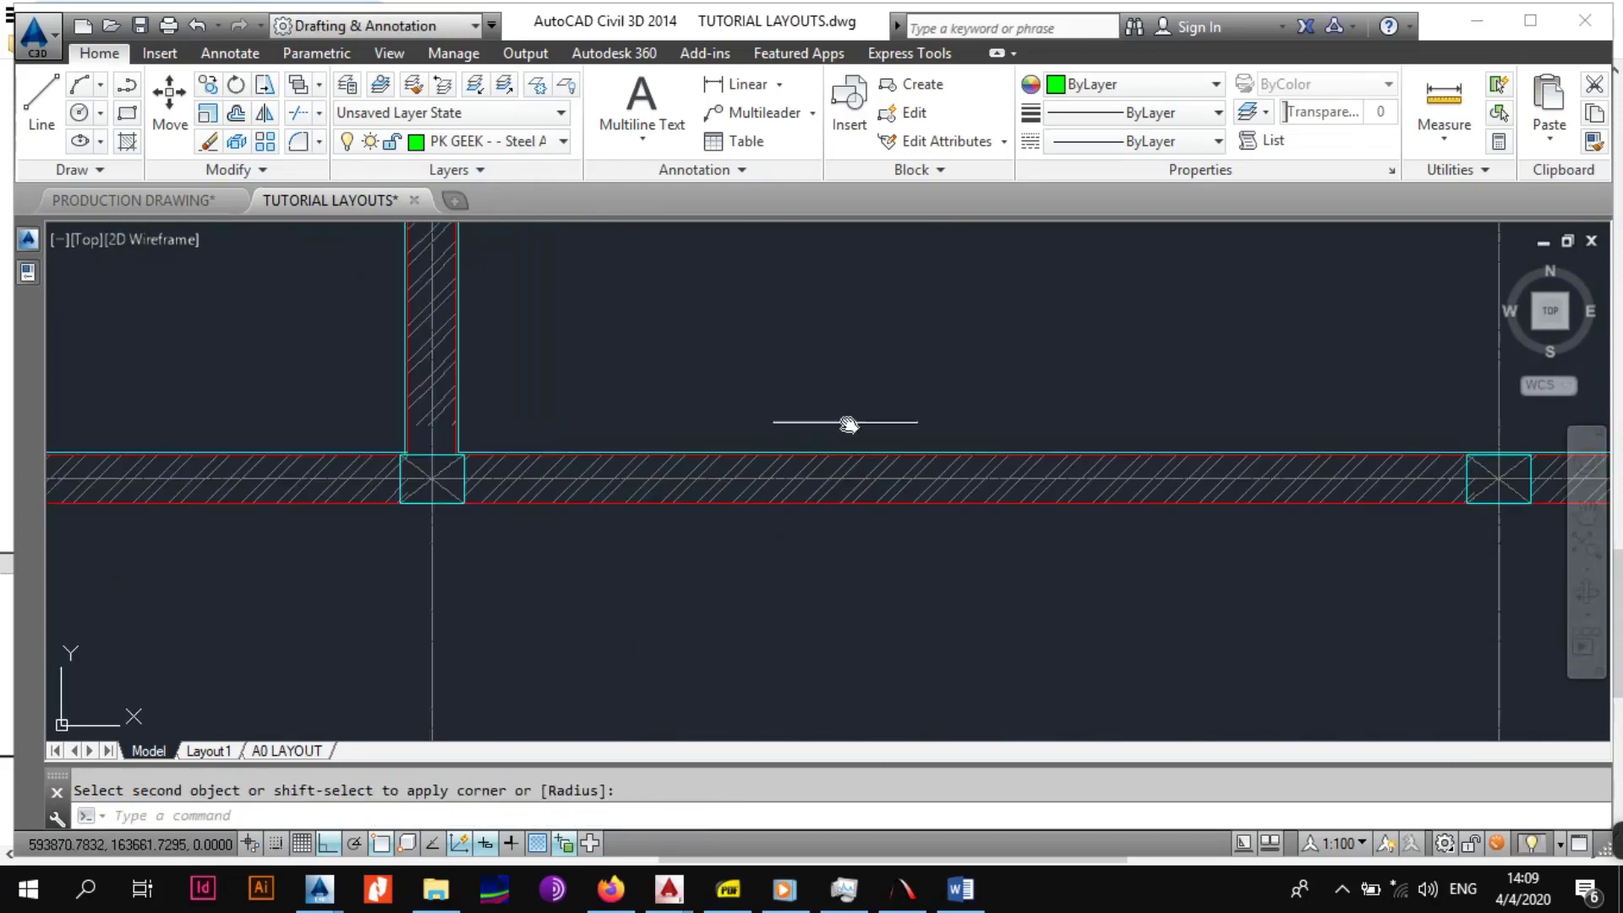
middle_click_drag(848, 423, 568, 409)
scroll(664, 348, "up", 6)
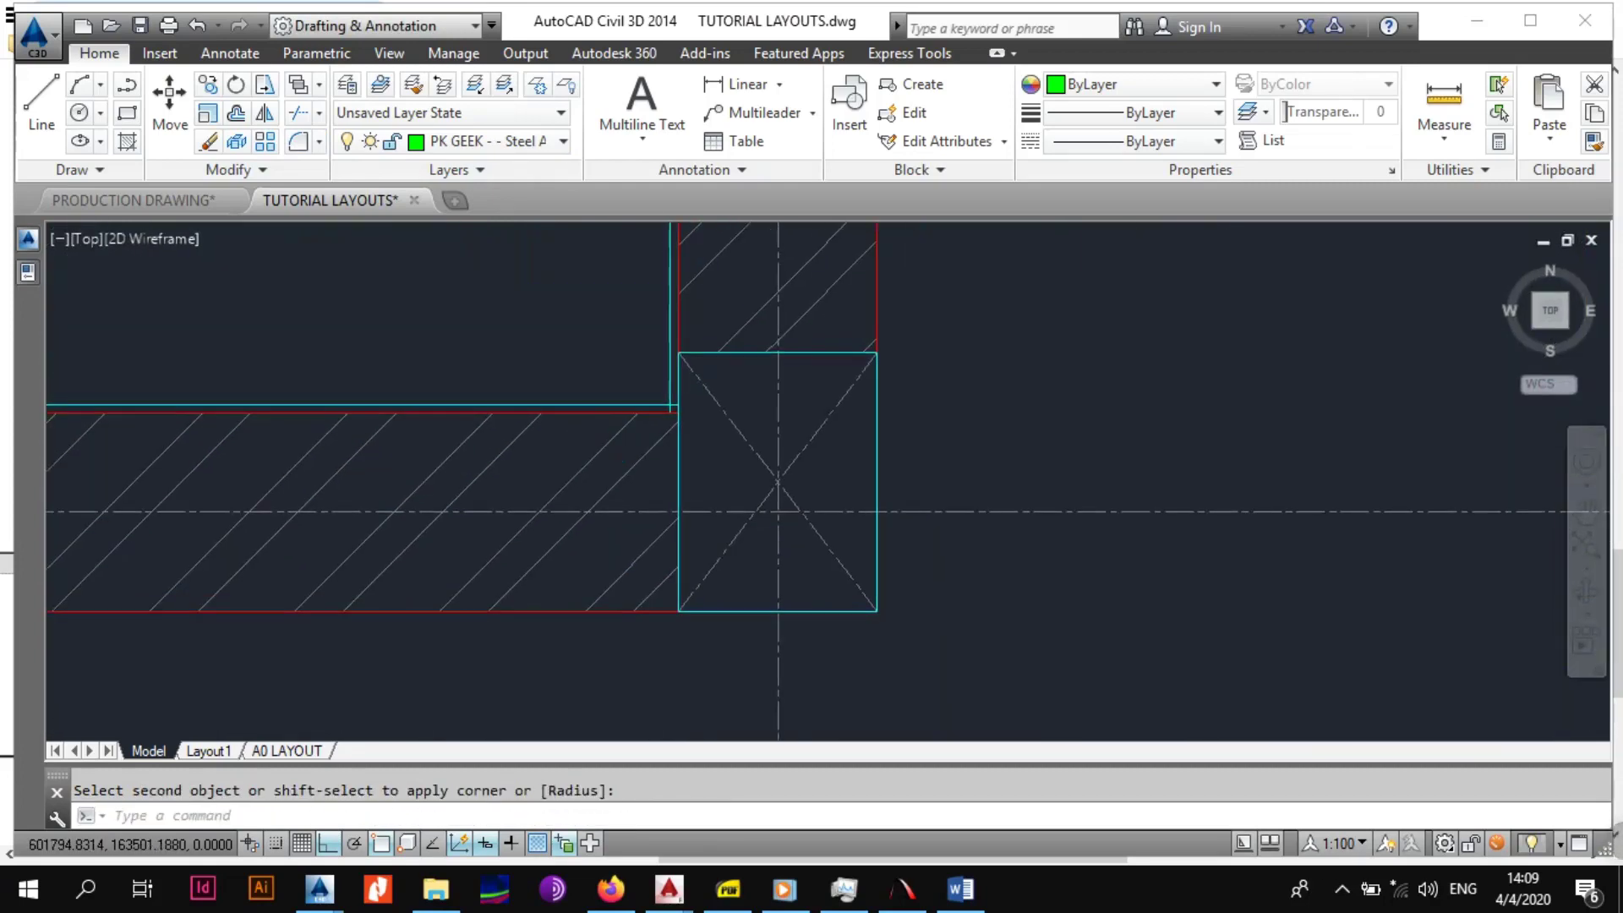
key("space")
left_click(663, 345)
left_click(680, 321)
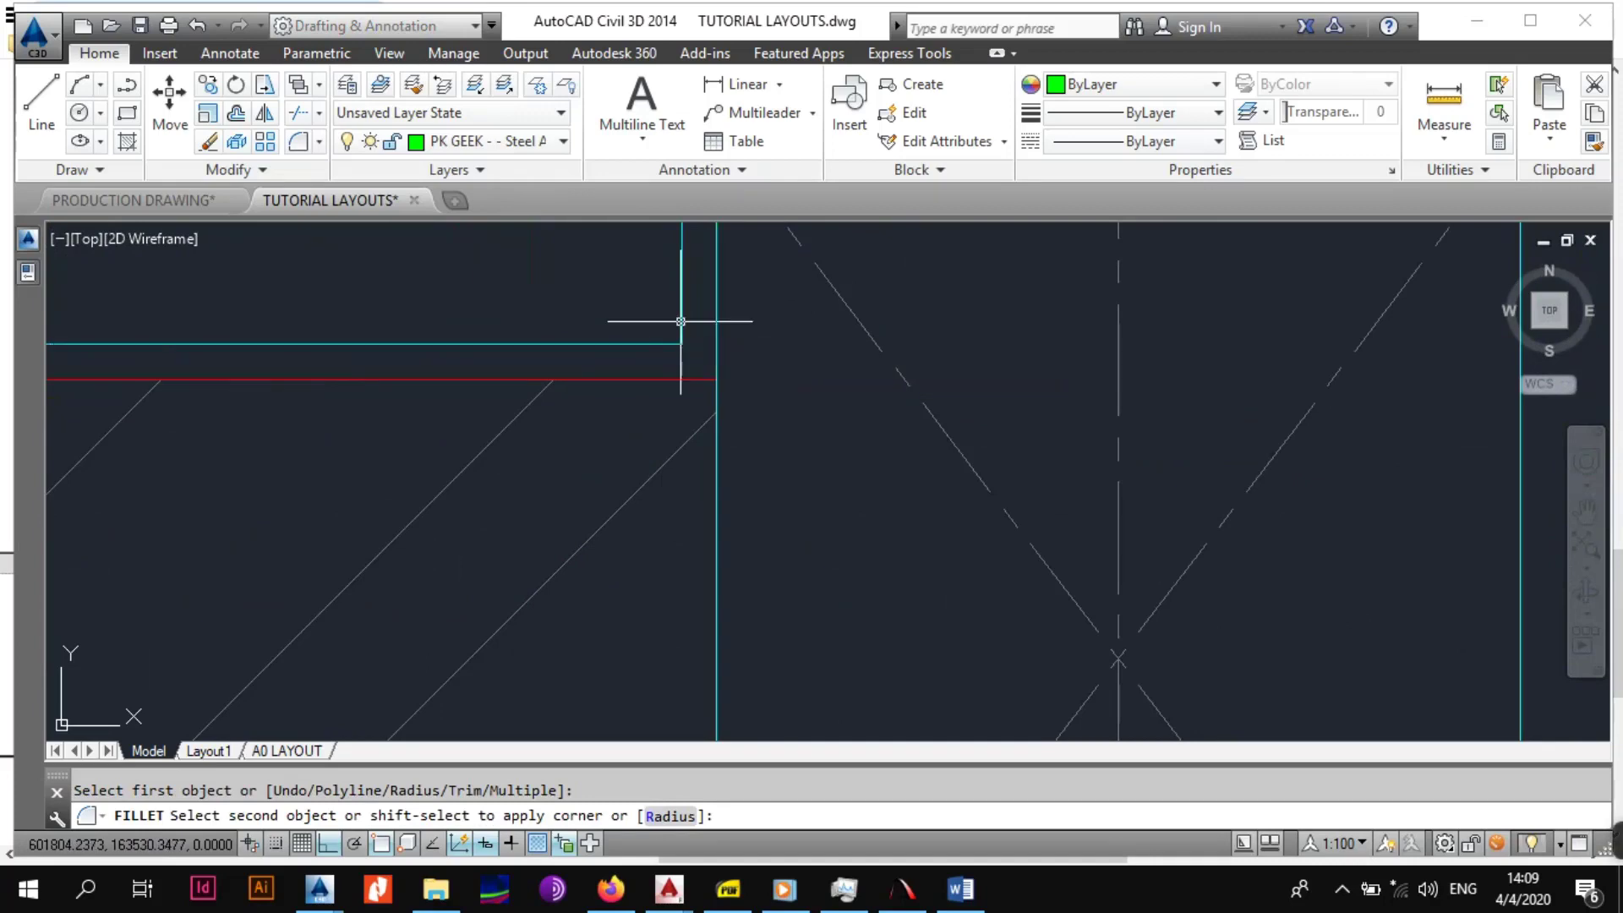
Fillet the C–E room's cyan offset lines into a sharp corner at grids E and 1.
scroll(634, 405, "down", 7)
scroll(634, 383, "down", 7)
middle_click_drag(639, 304, 611, 399)
scroll(688, 485, "up", 7)
scroll(611, 399, "up", 7)
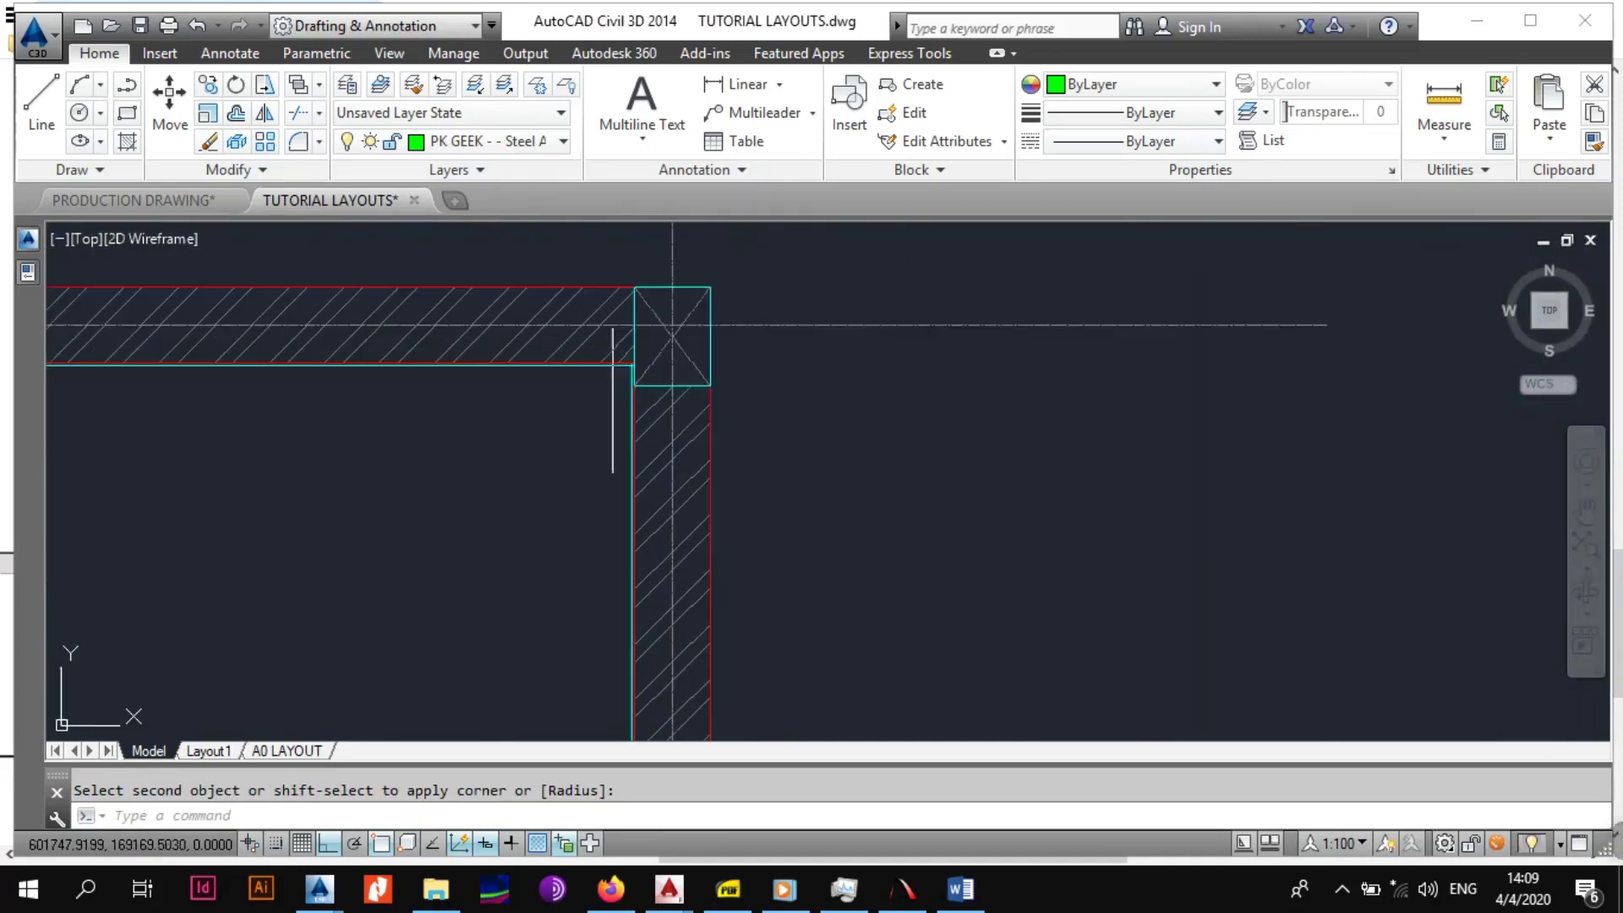
key("space")
left_click(682, 294)
key("Return")
left_click(684, 291)
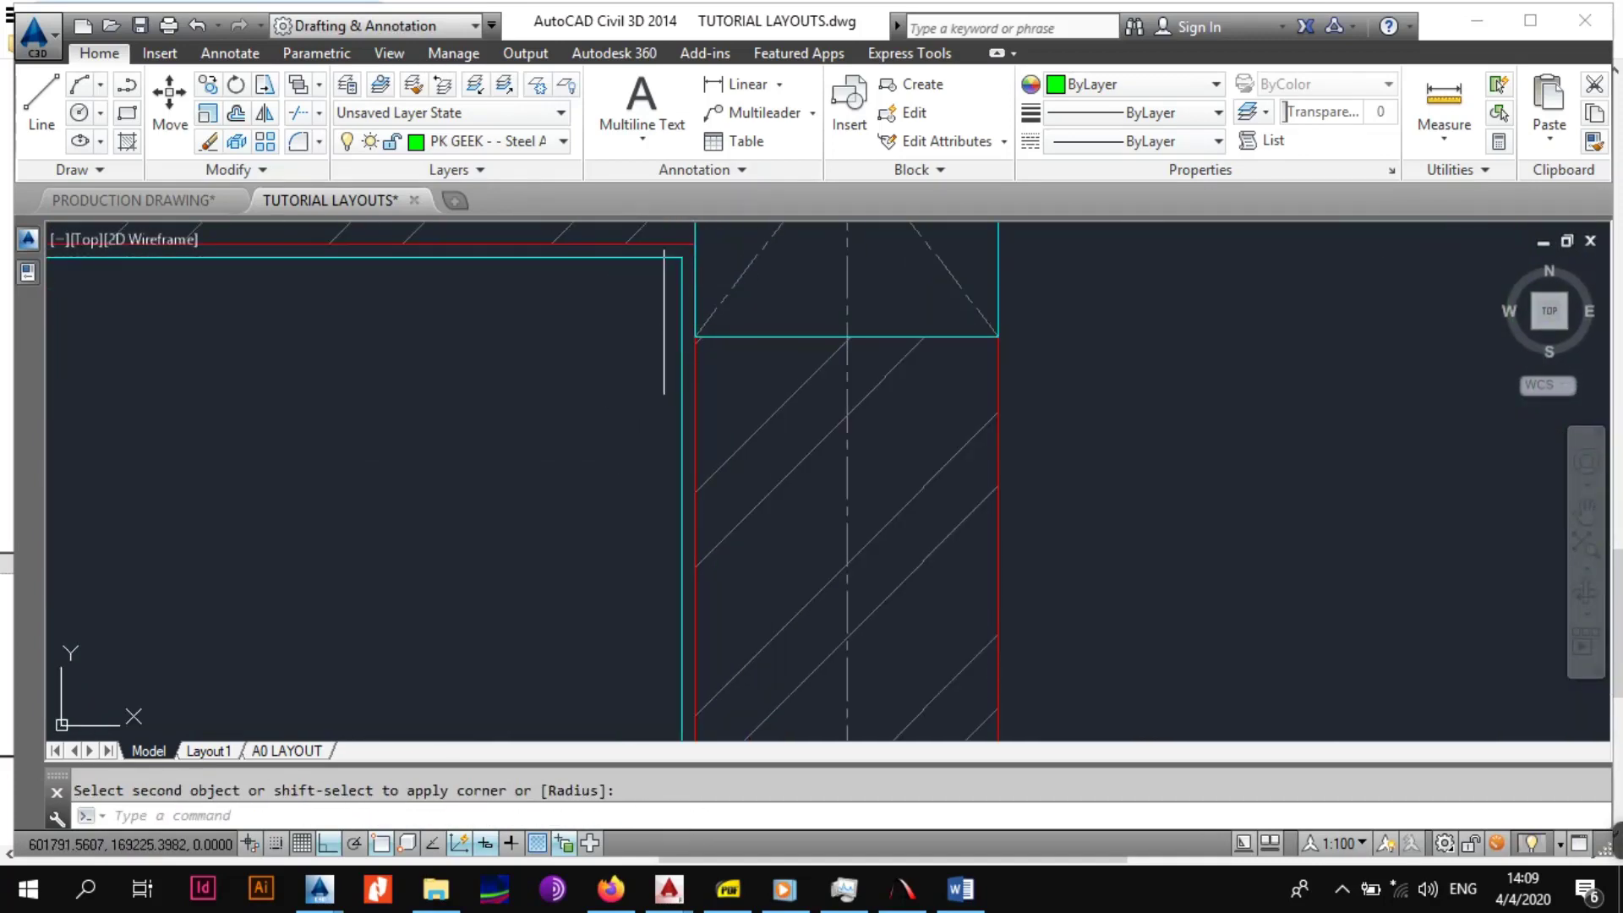
Fillet the C–E room's cyan offset lines into a sharp corner at grids C and 1.
scroll(688, 372, "down", 5)
middle_click_drag(688, 372, 908, 358)
middle_click_drag(198, 329, 626, 353)
scroll(627, 353, "up", 6)
middle_click_drag(264, 270, 547, 431)
key("space")
left_click(457, 398)
left_click(482, 390)
scroll(493, 427, "down", 6)
Fillet the A–C room's cyan offset lines into a sharp corner at grids C and 1.
scroll(461, 435, "up", 6)
key("space")
left_click(523, 386)
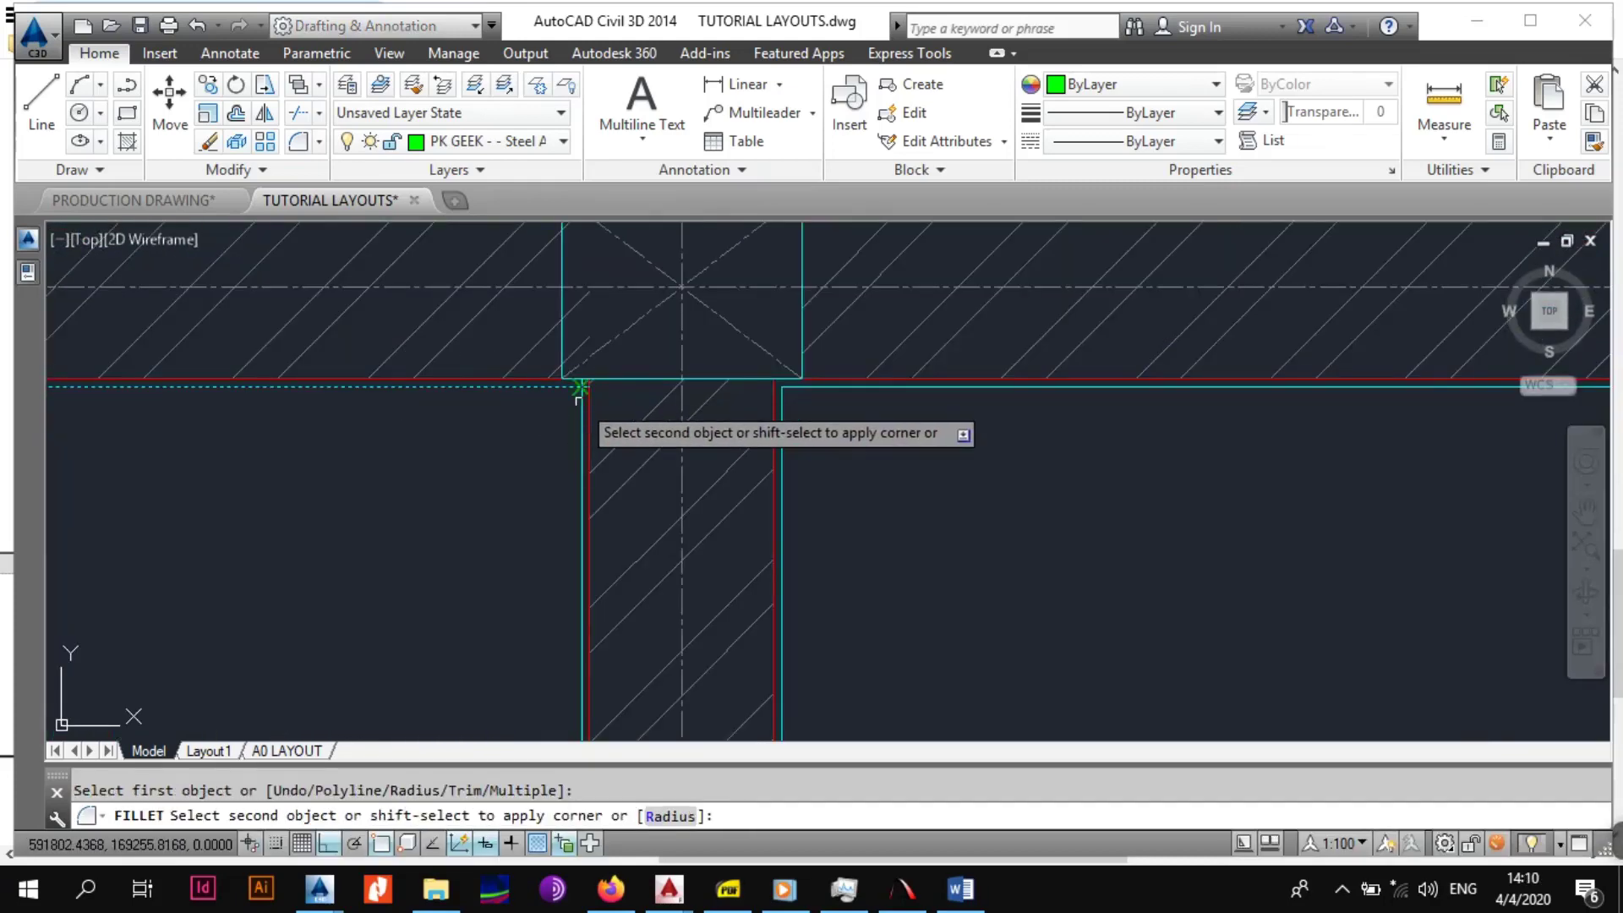
scroll(522, 389, "down", 4)
Fillet the A–C room's cyan offset lines into a sharp corner at grids A and 1.
scroll(169, 482, "up", 4)
scroll(377, 351, "up", 4)
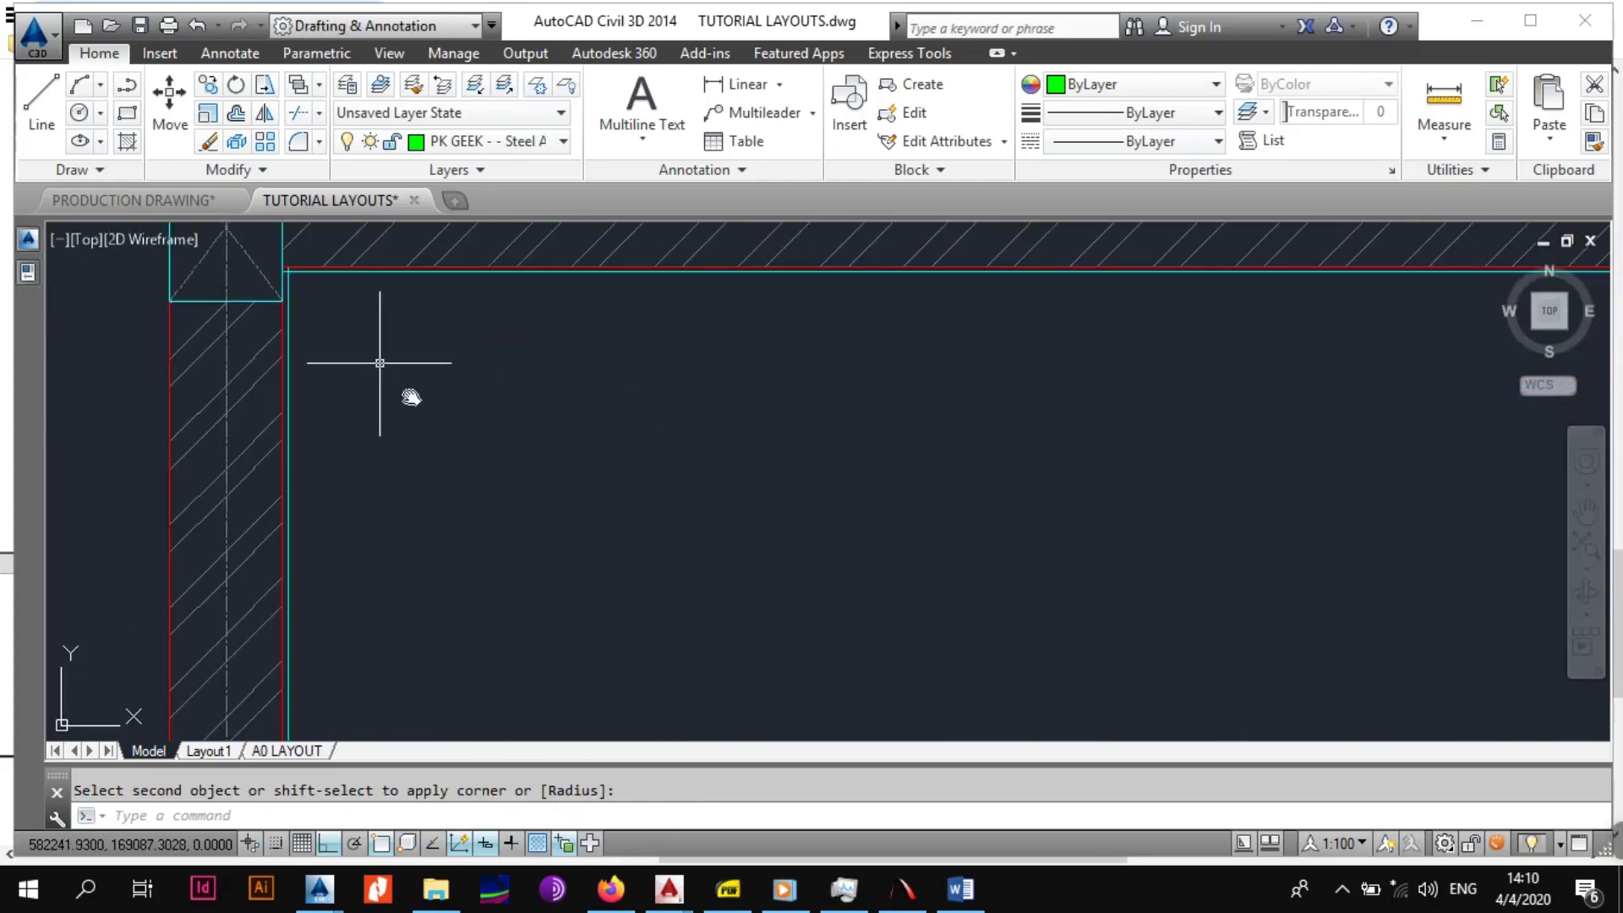
left_click(388, 398)
key("Return")
left_click(342, 439)
left_click(334, 433)
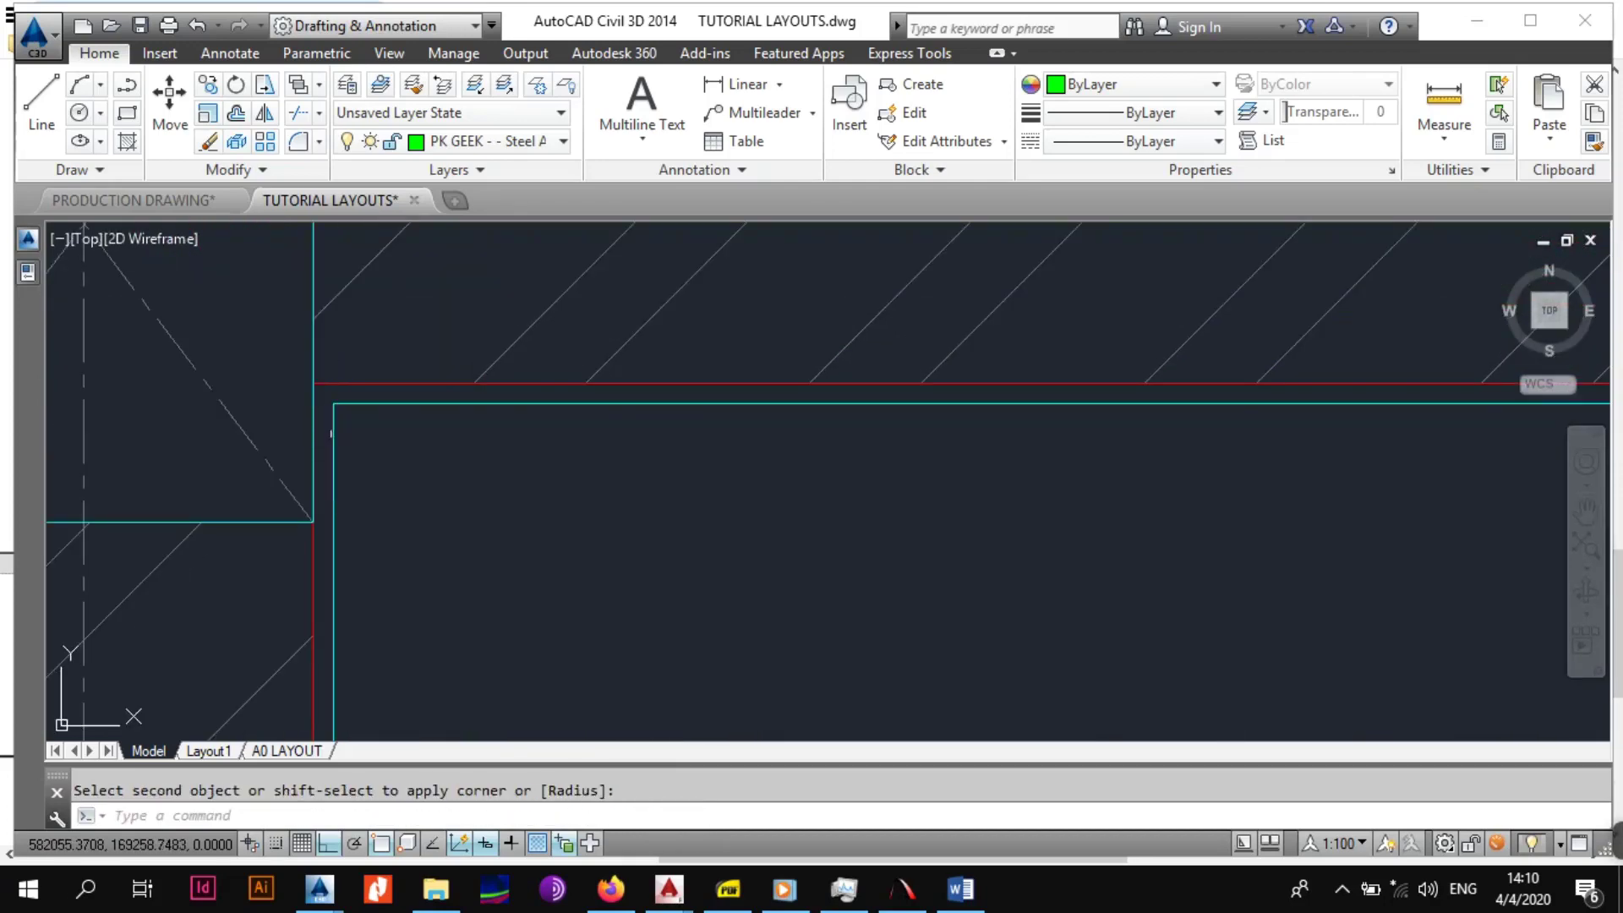
scroll(407, 463, "down", 10)
Fillet the A–C room's cyan offset lines into a sharp corner at grids A and 2.
middle_click_drag(419, 594, 485, 453)
scroll(469, 491, "up", 6)
scroll(498, 526, "up", 6)
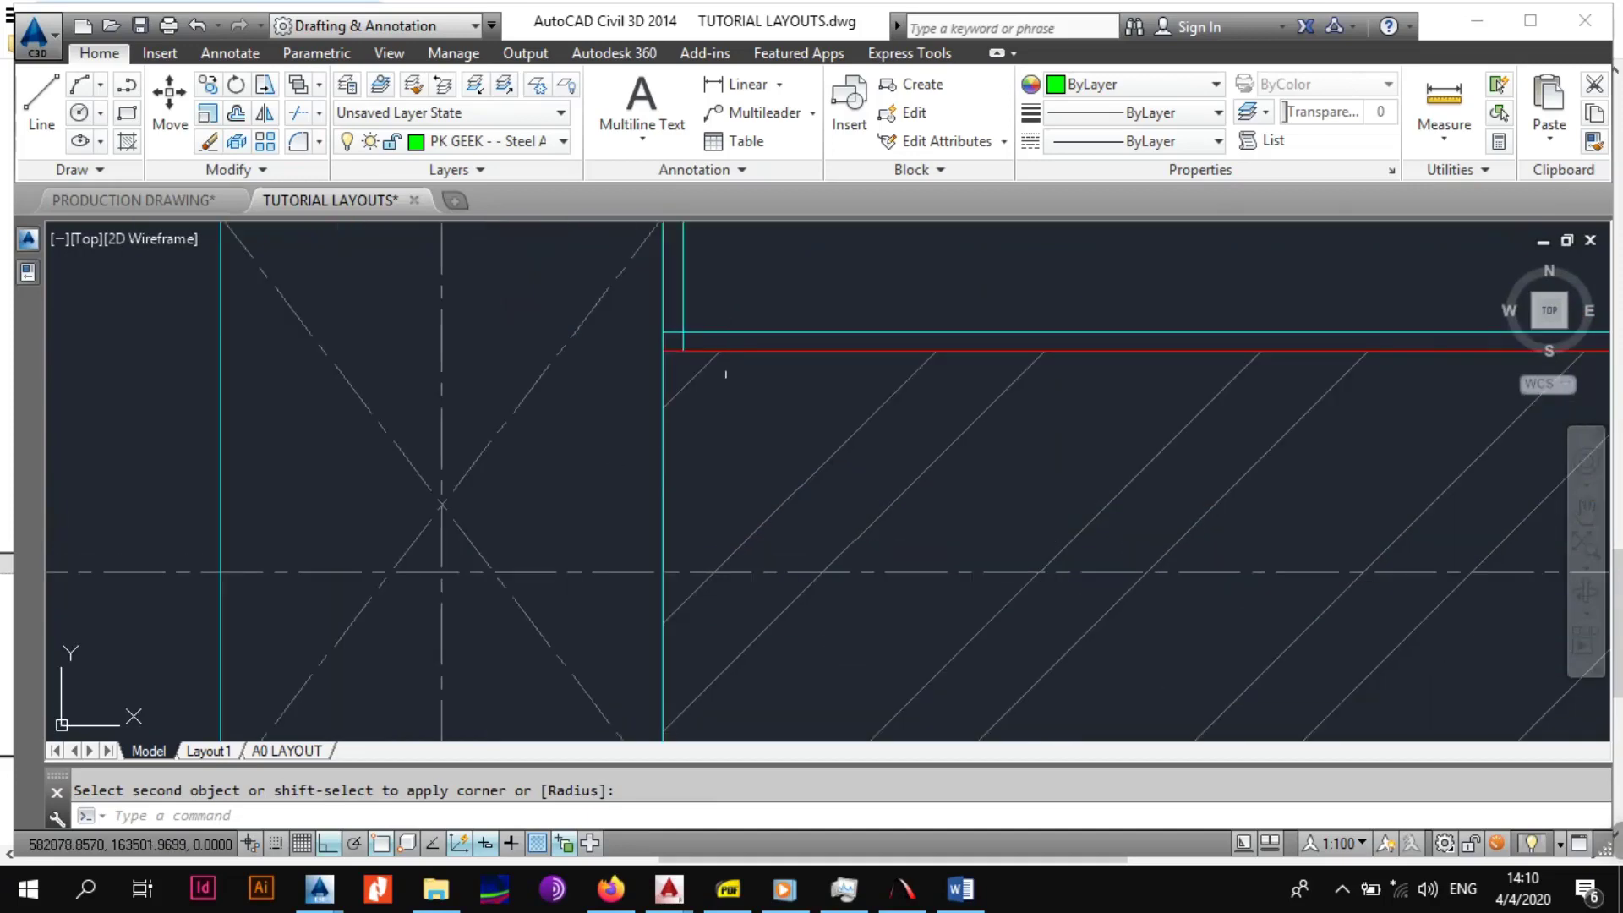
key("Return")
left_click(701, 333)
left_click(685, 300)
scroll(684, 304, "down", 4)
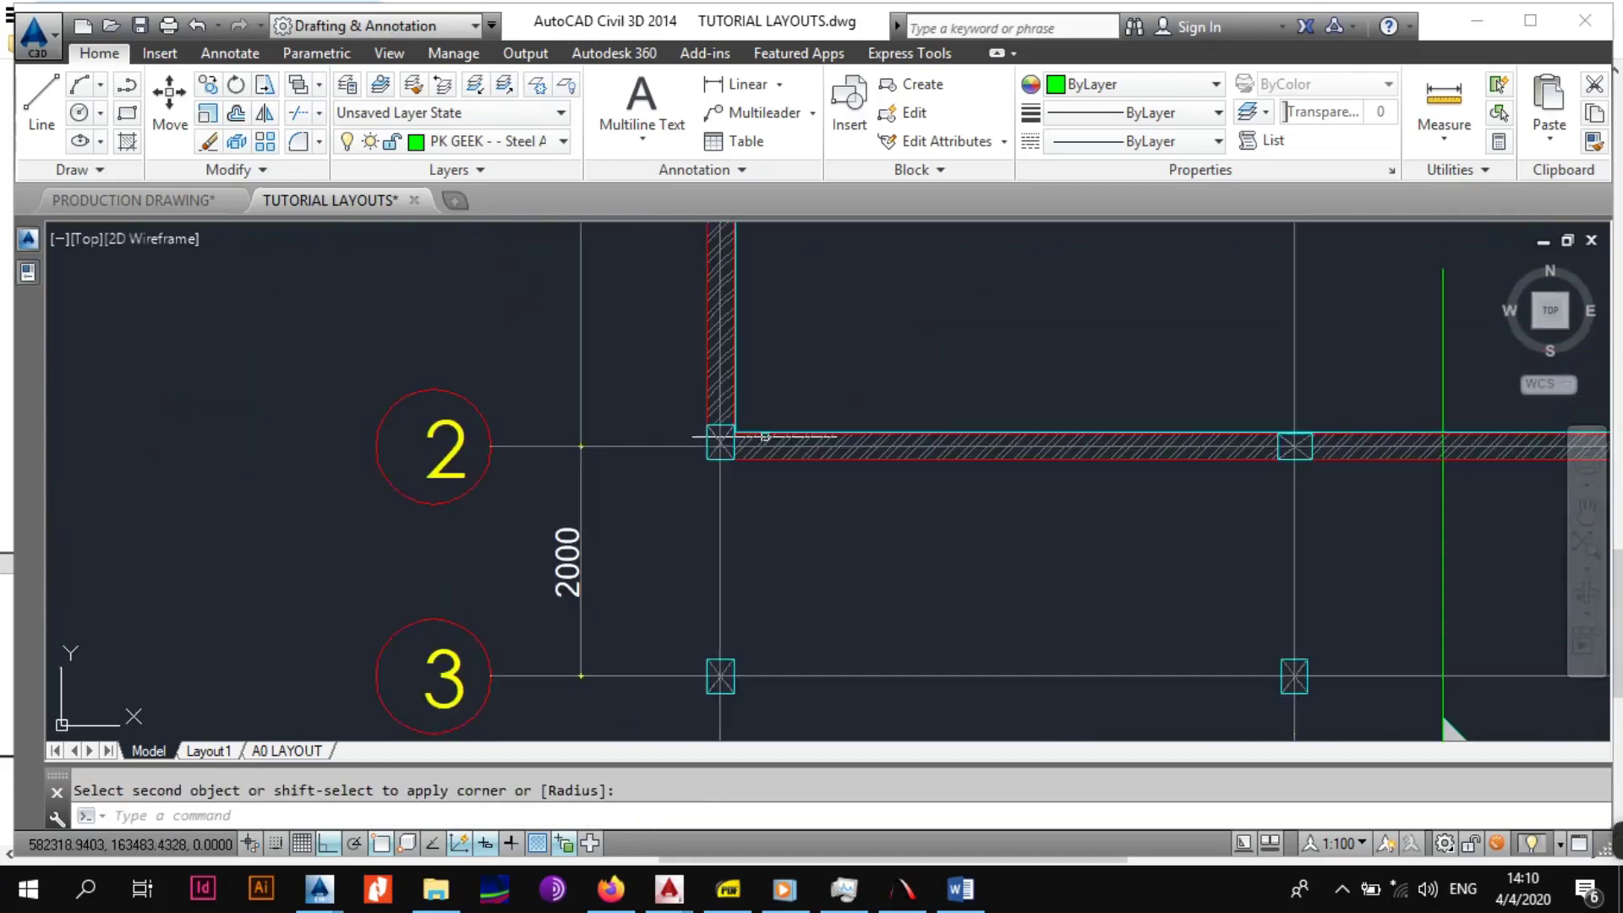
Fillet the A–C room's cyan offset lines into a sharp corner at grids C and 2.
scroll(972, 473, "up", 5)
scroll(870, 630, "up", 6)
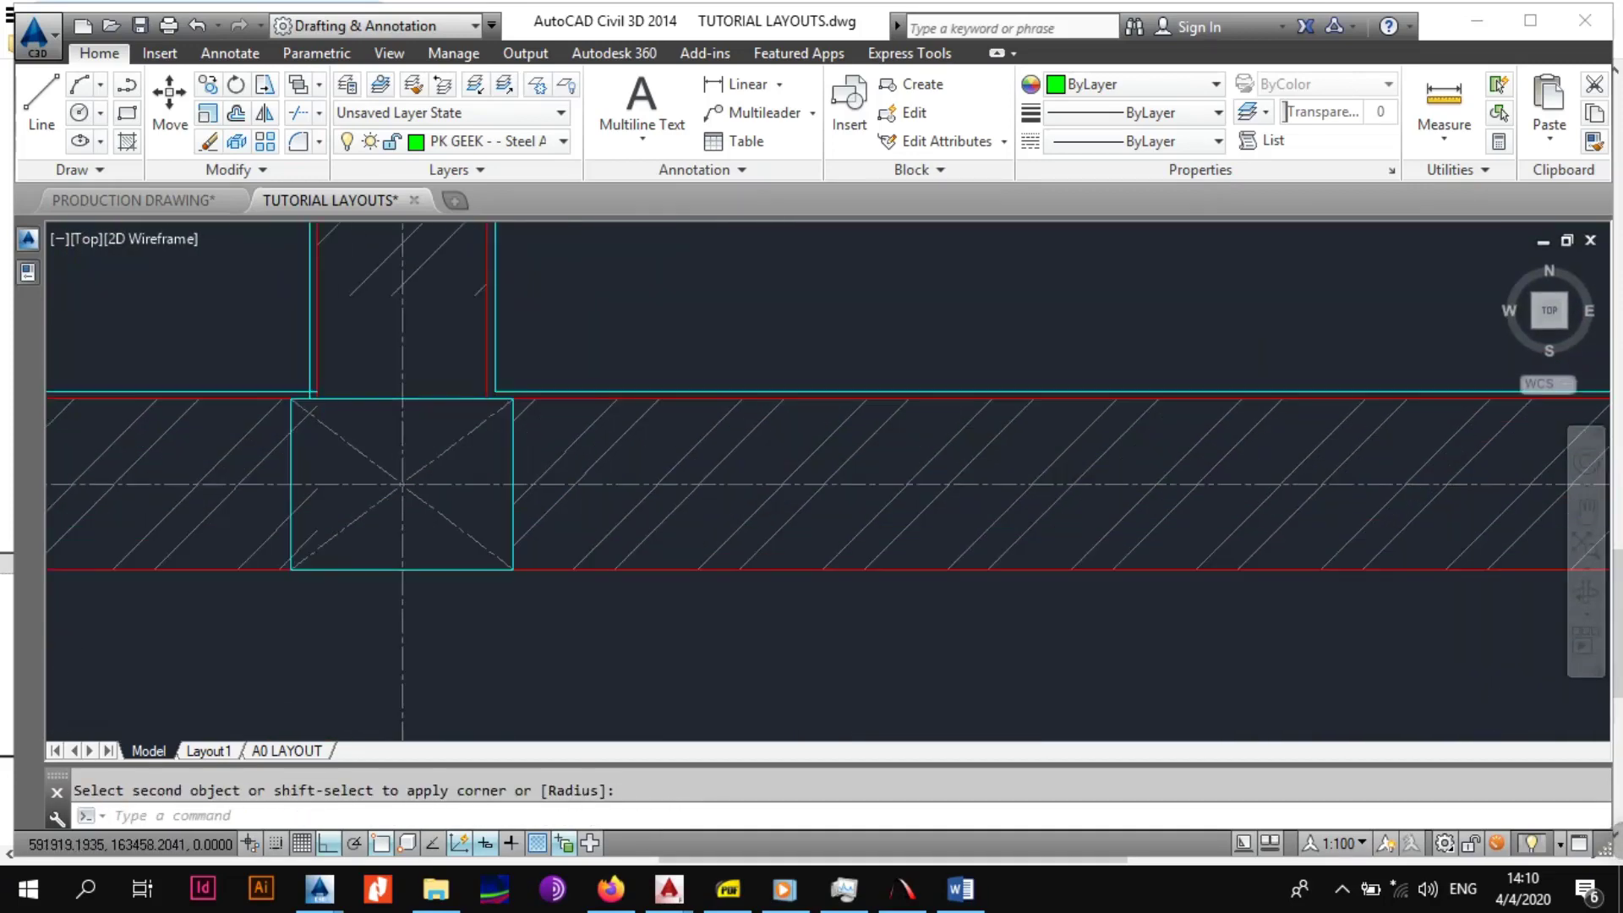
key("Return")
left_click(727, 469)
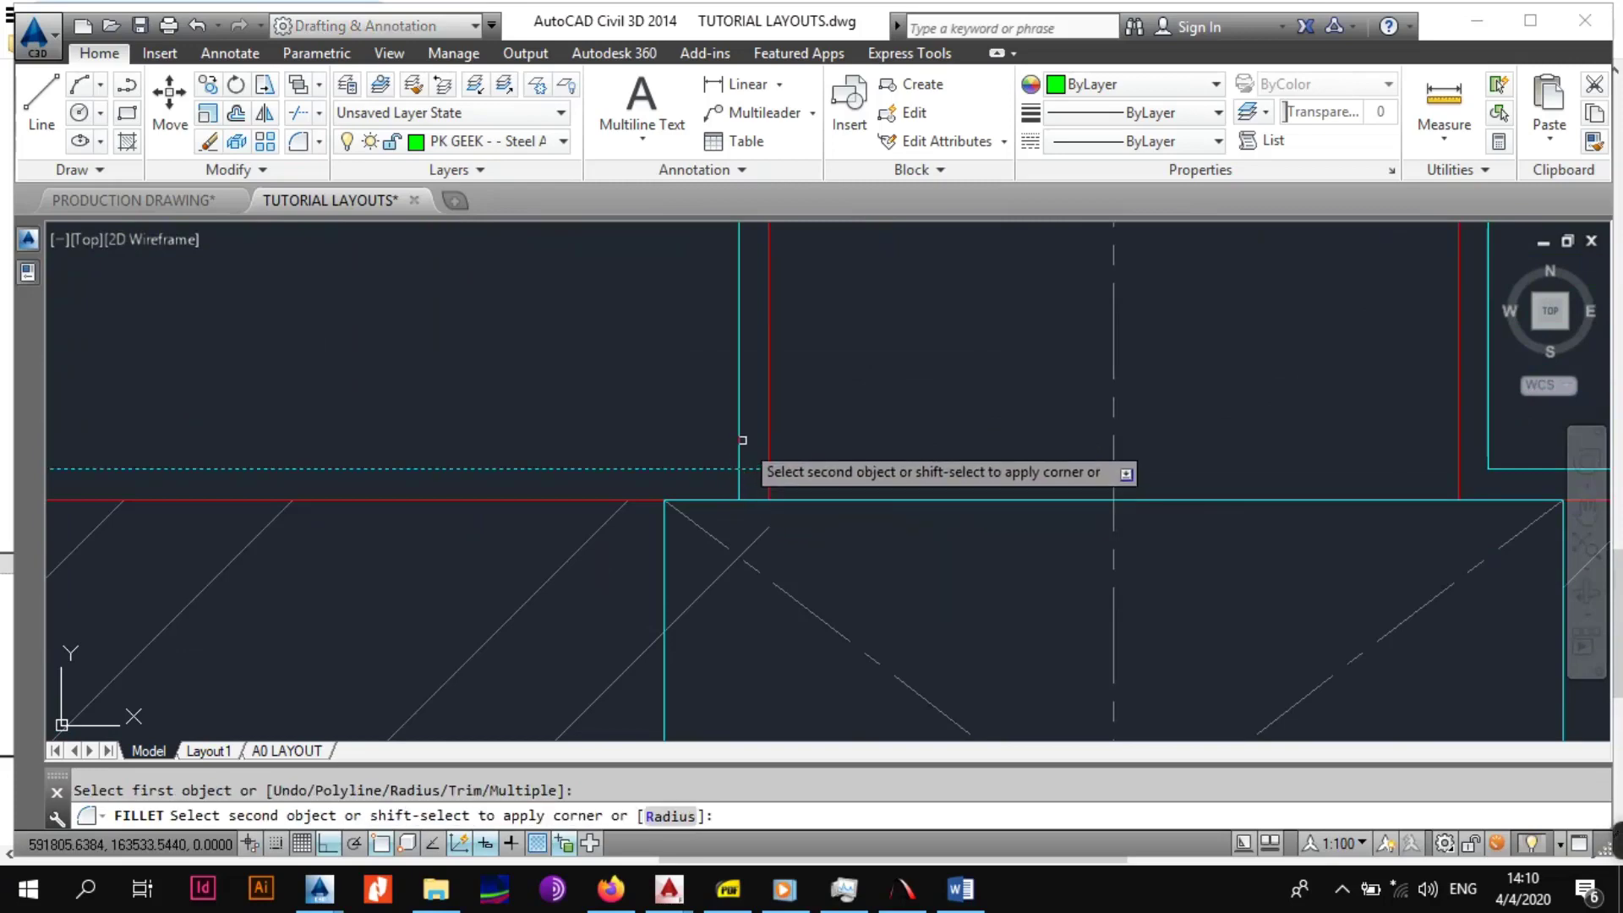
left_click(741, 440)
scroll(710, 441, "down", 8)
middle_click_drag(711, 441, 878, 618)
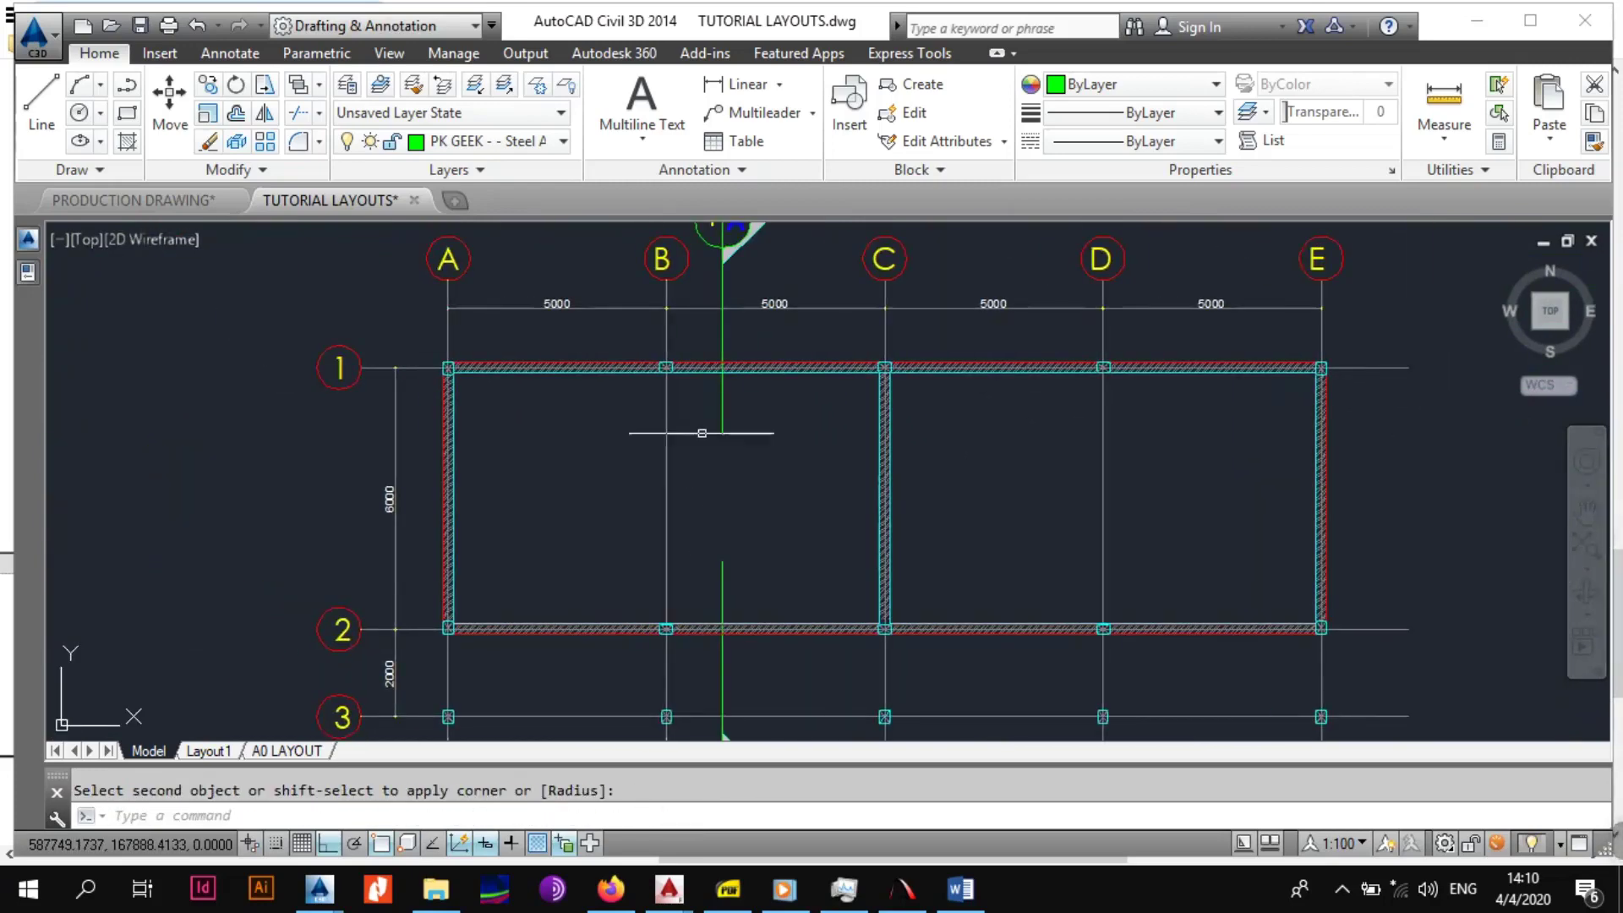
middle_click_drag(1309, 564, 1178, 537)
middle_click_drag(775, 435, 1014, 485)
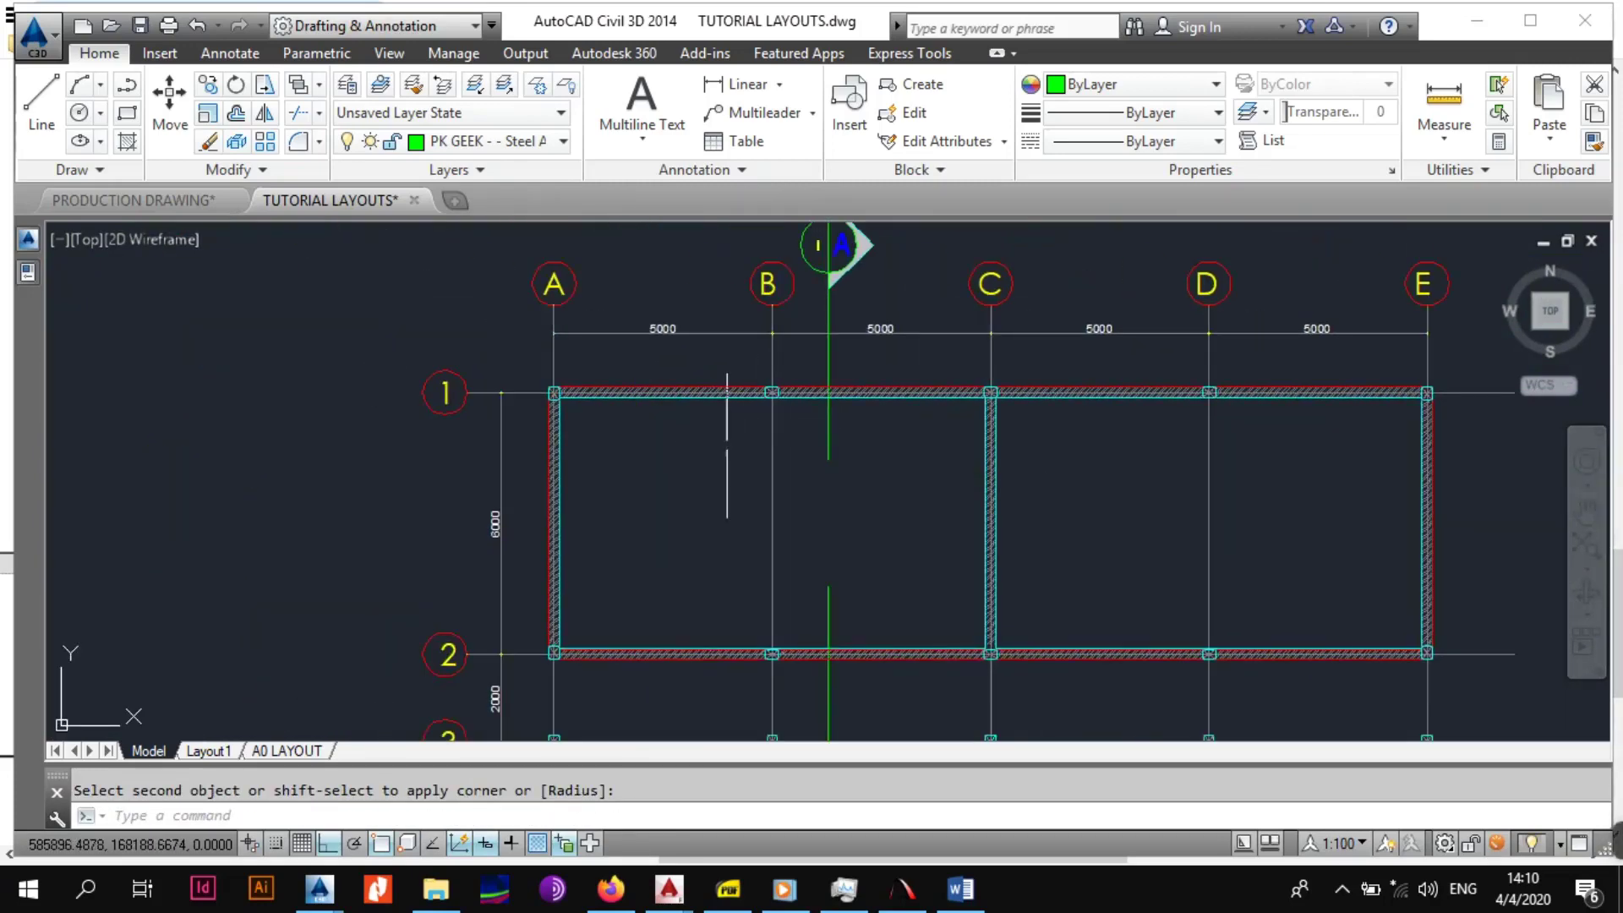
scroll(727, 444, "up", 2)
scroll(725, 444, "down", 4)
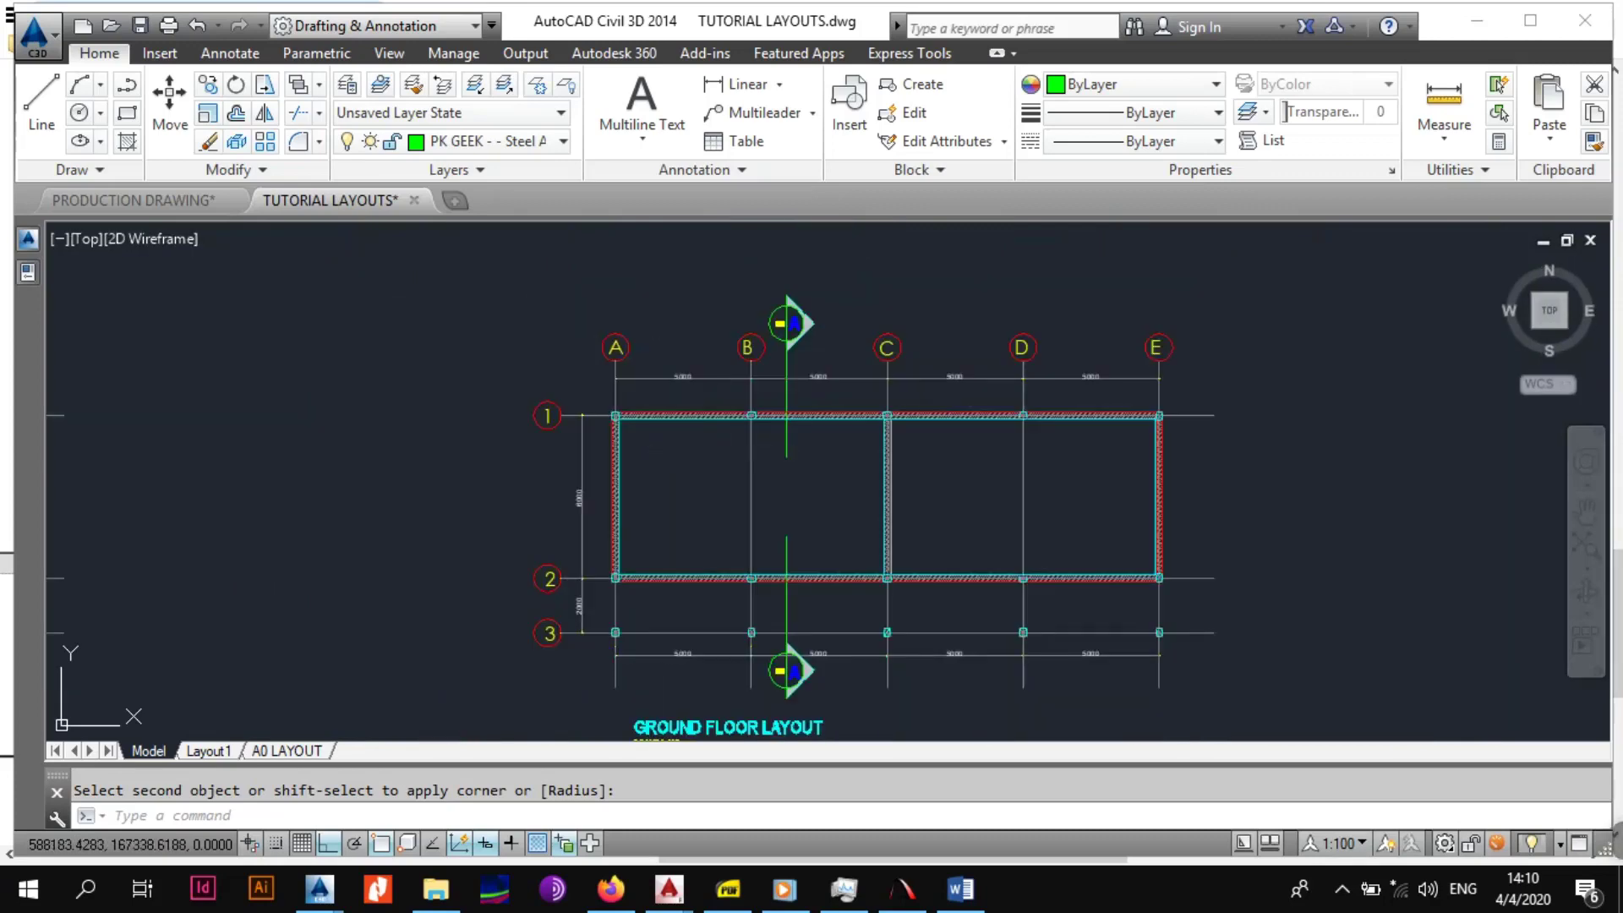
middle_click_drag(851, 477, 795, 449)
scroll(797, 448, "up", 4)
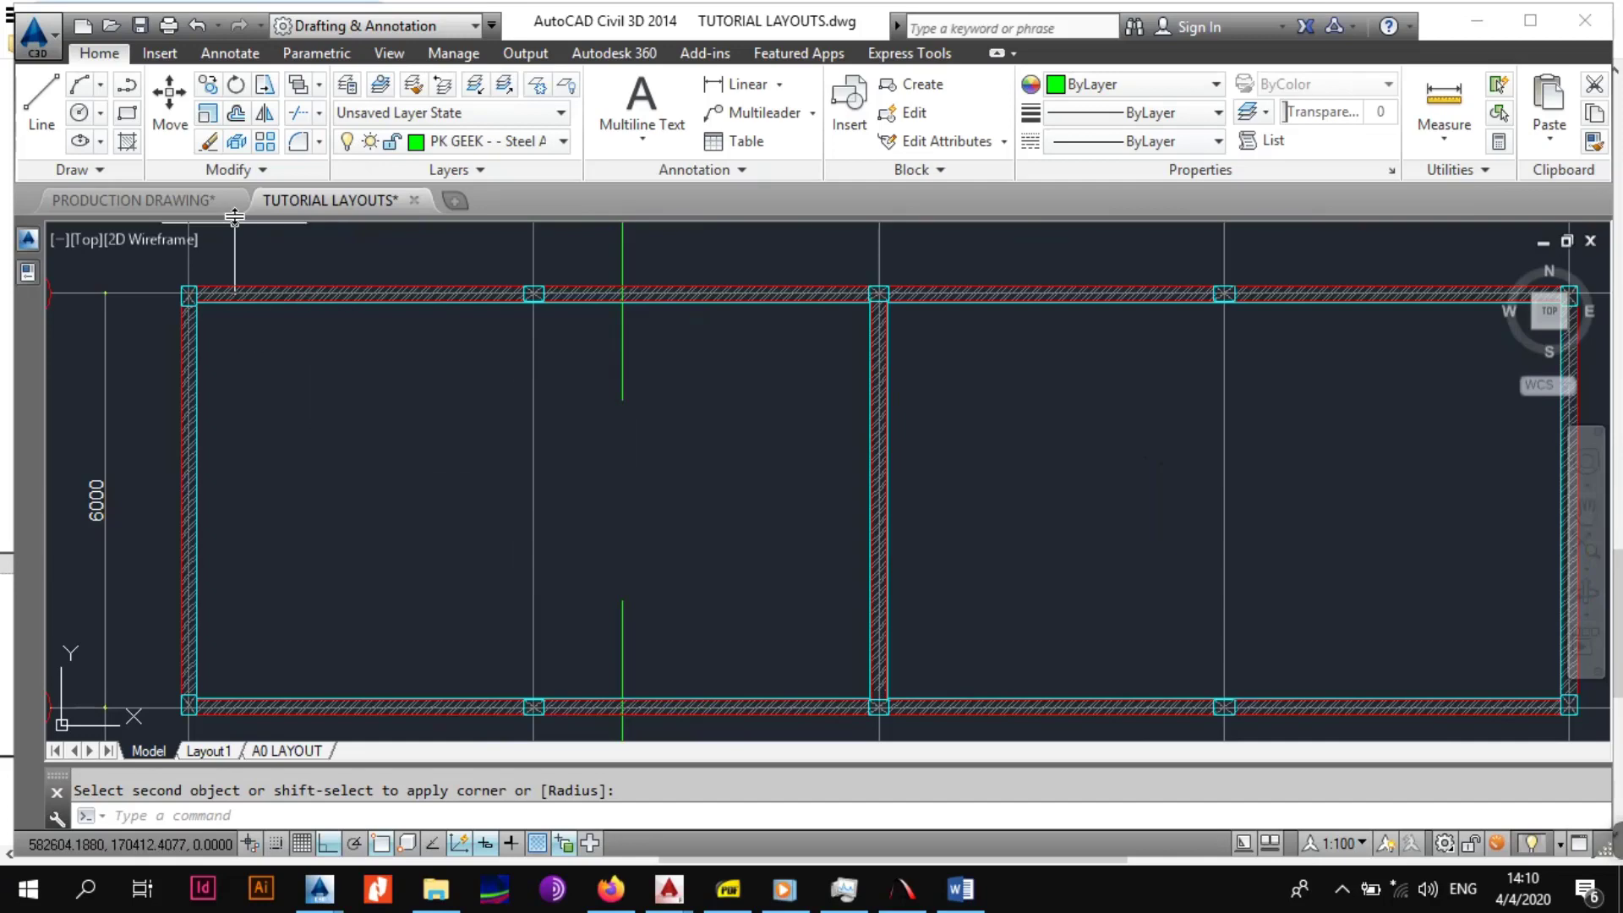
Draw a vertical line along grid B across the A–C room, between the offset lines at grids 1 and 2.
left_click(56, 91)
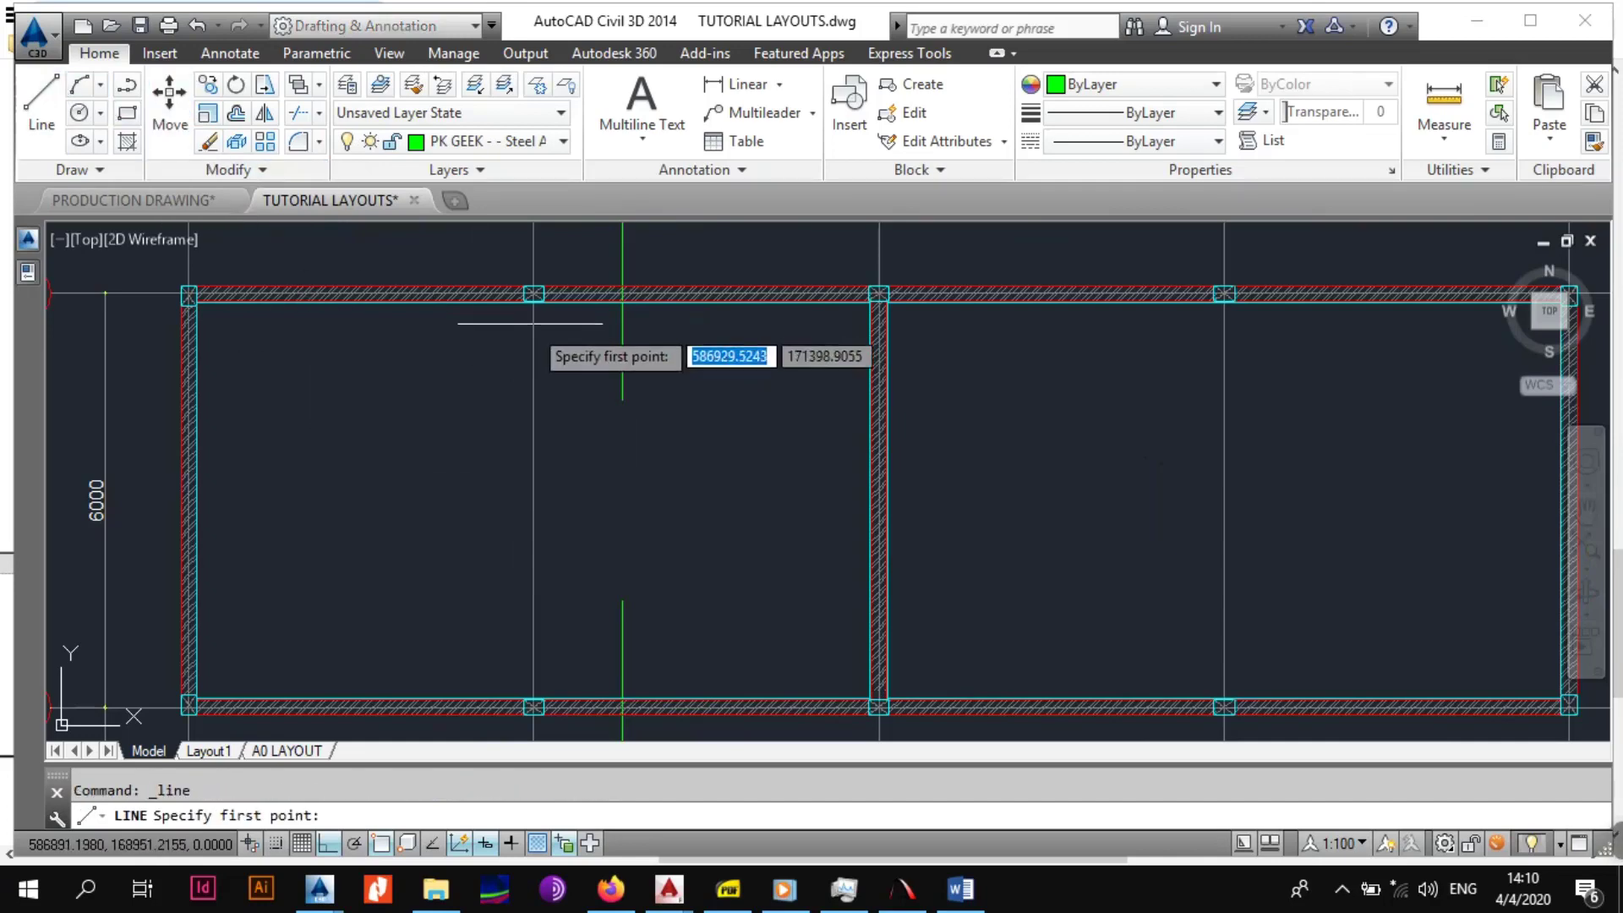
scroll(524, 319, "up", 4)
scroll(528, 302, "down", 2)
scroll(527, 304, "down", 4)
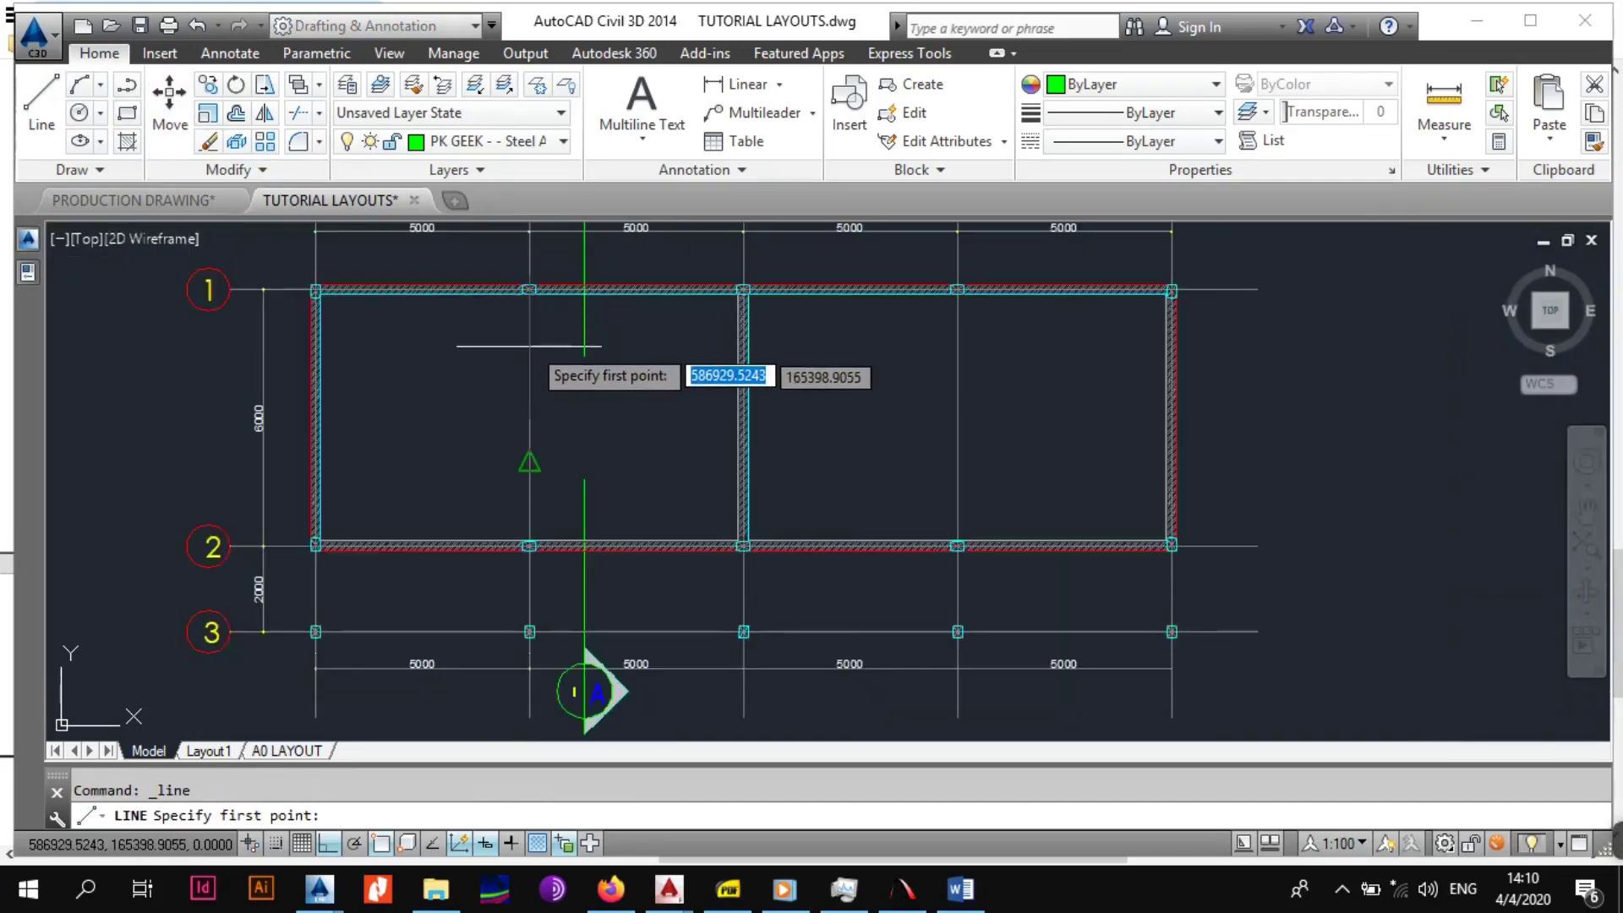
scroll(528, 315, "up", 4)
middle_click_drag(528, 310, 728, 455)
scroll(728, 455, "down", 4)
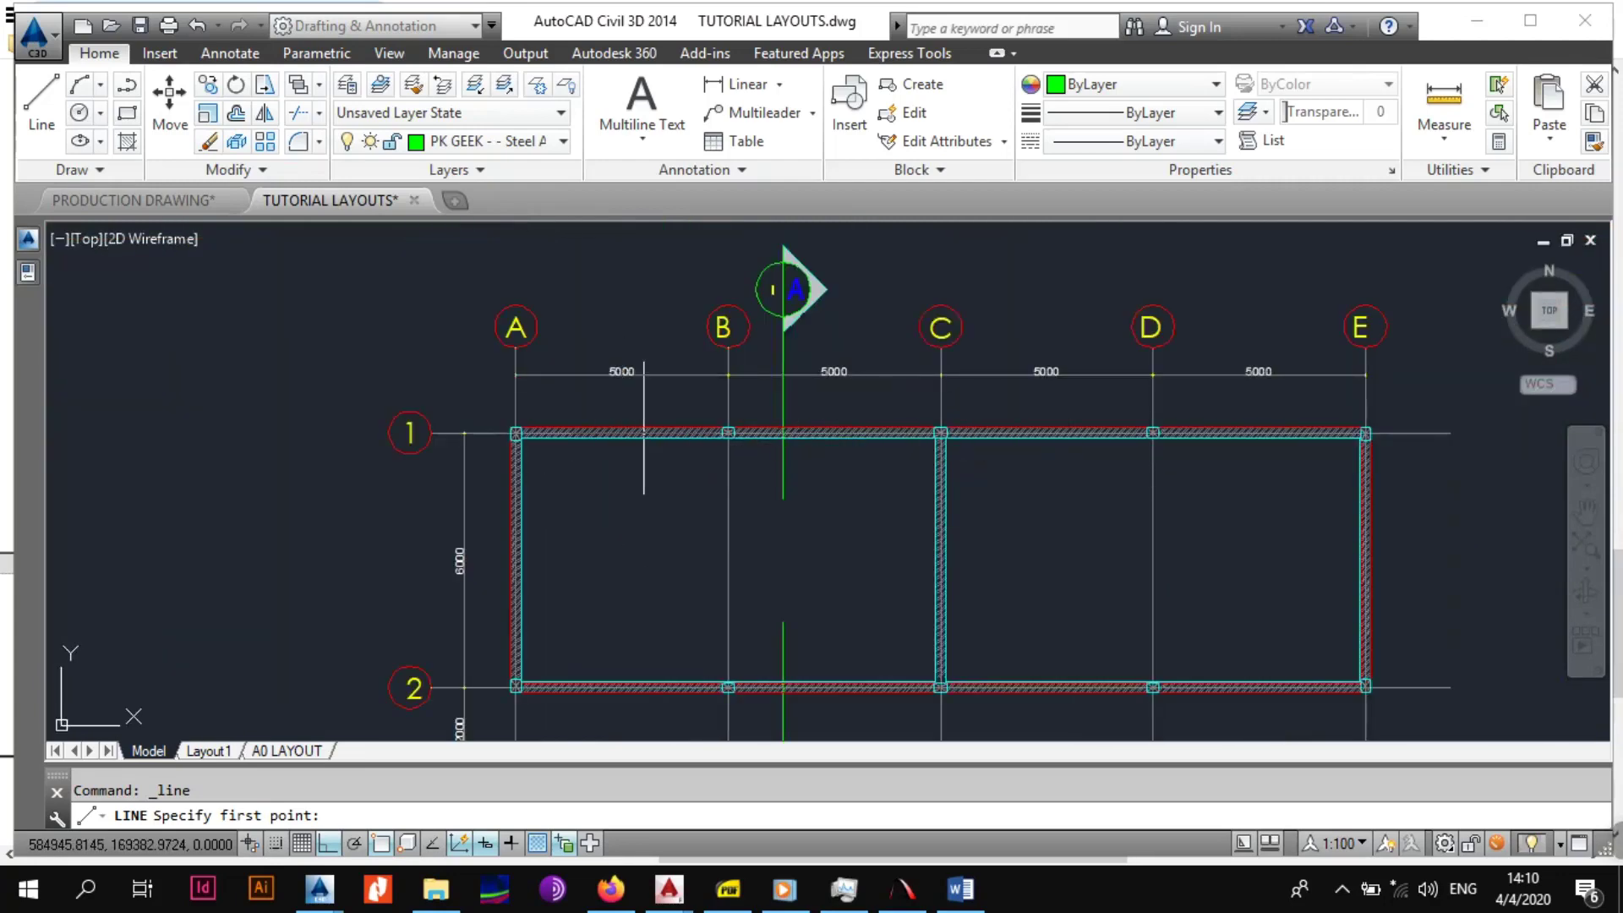
scroll(644, 430, "up", 8)
left_click(761, 267)
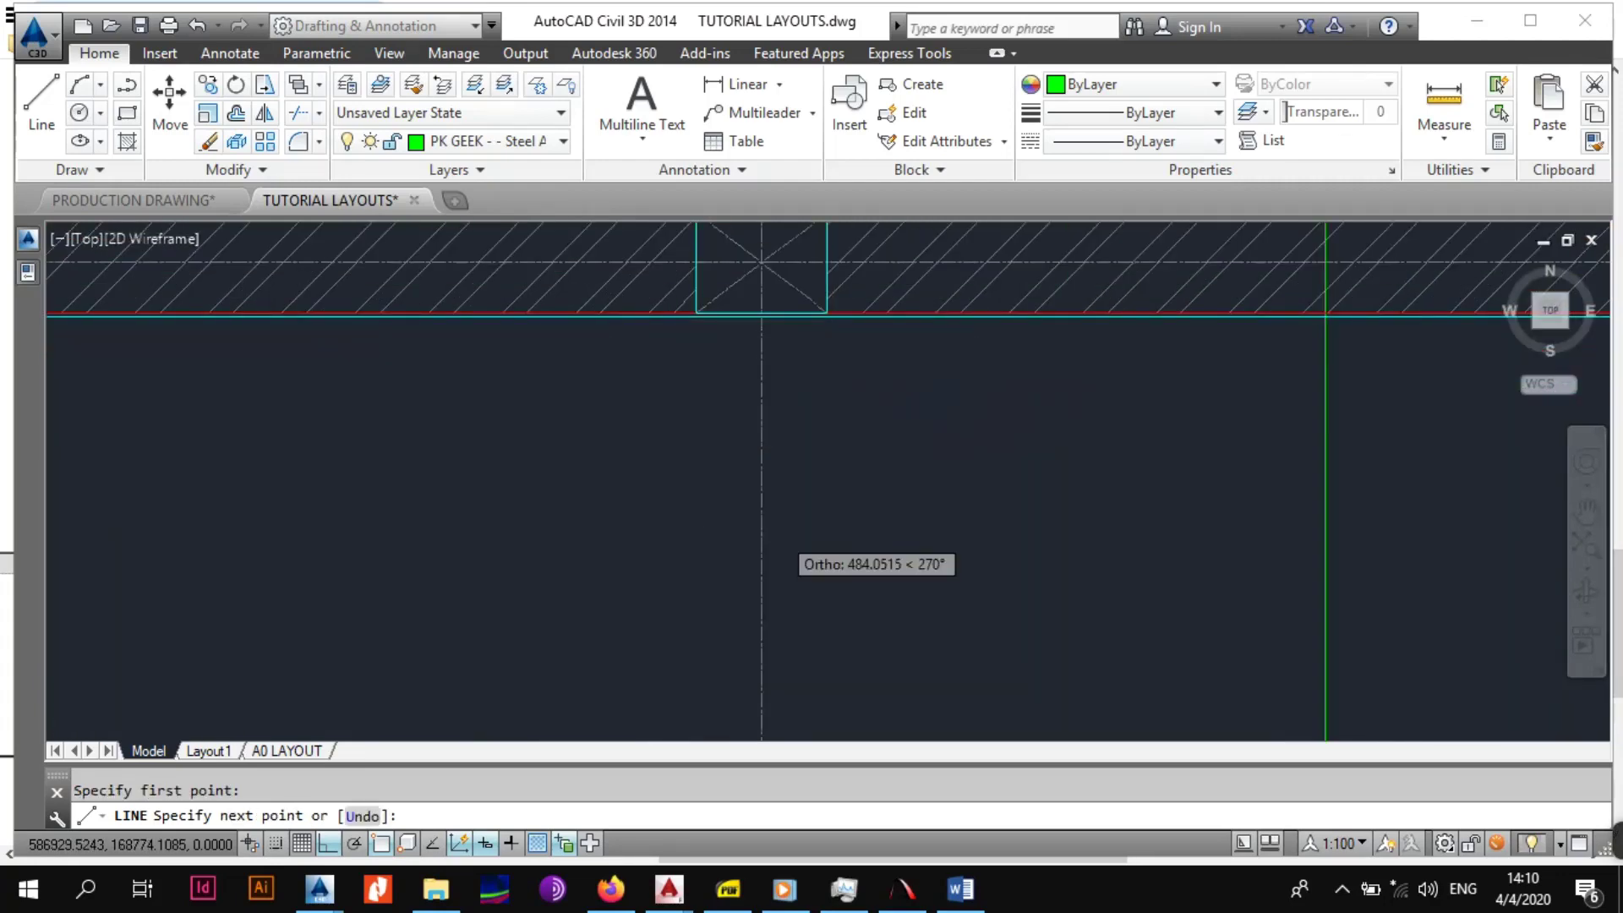
scroll(779, 528, "down", 8)
scroll(833, 671, "up", 8)
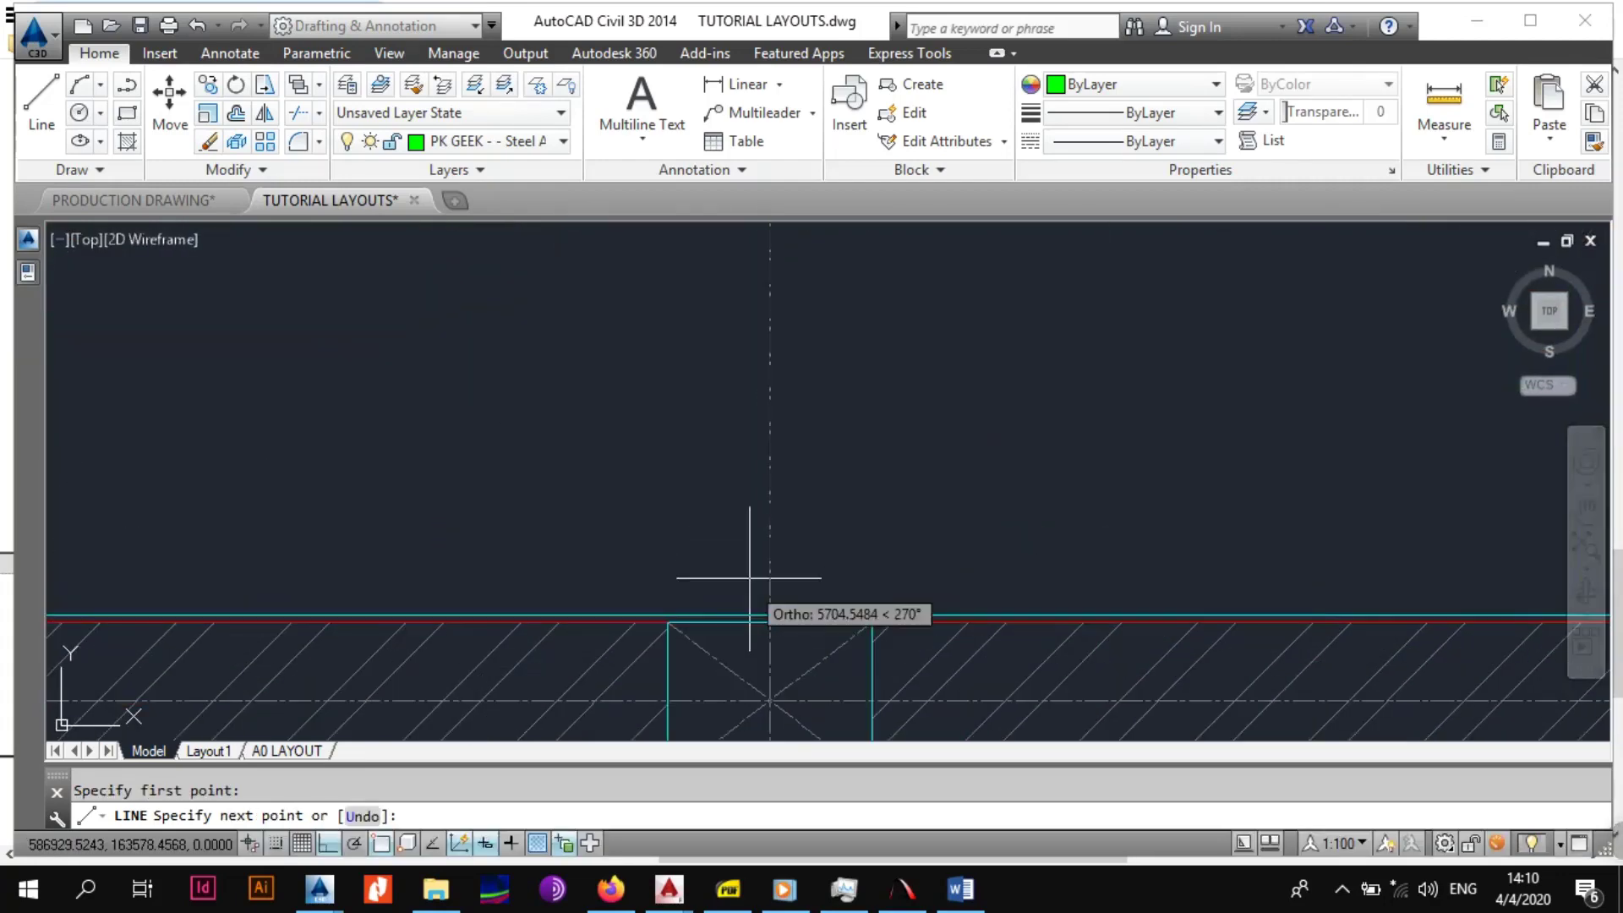
left_click(768, 609)
key("Escape")
scroll(778, 545, "down", 8)
middle_click_drag(797, 398, 780, 584)
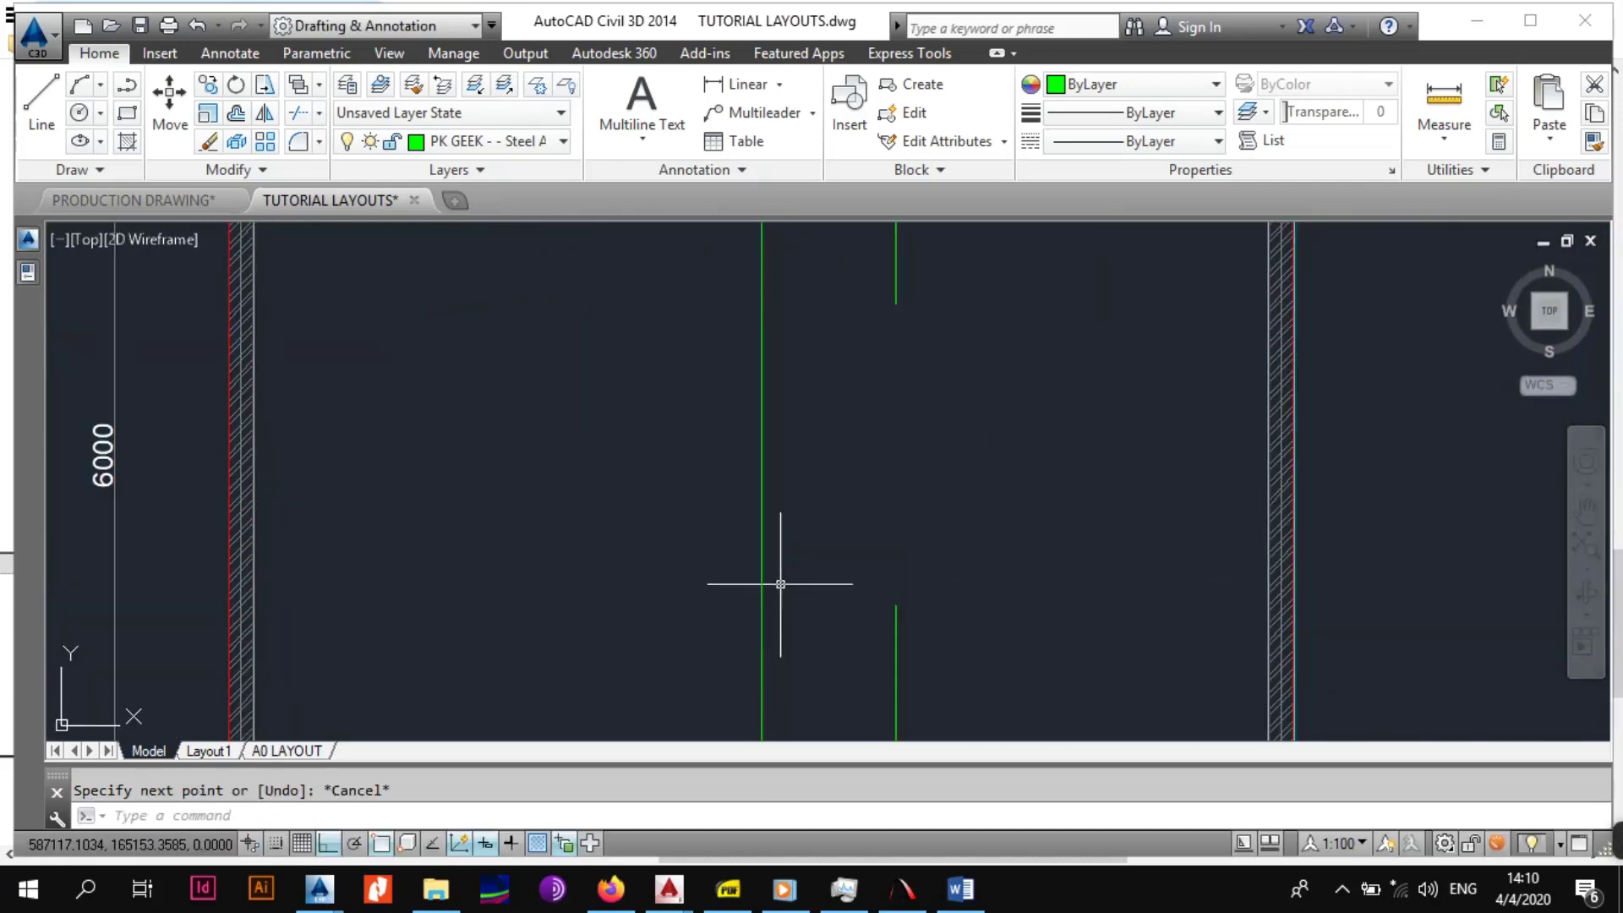
Match the properties of the cyan offset line along grid 1 onto the new grid B line and end the matching.
scroll(780, 583, "down", 5)
key("Return")
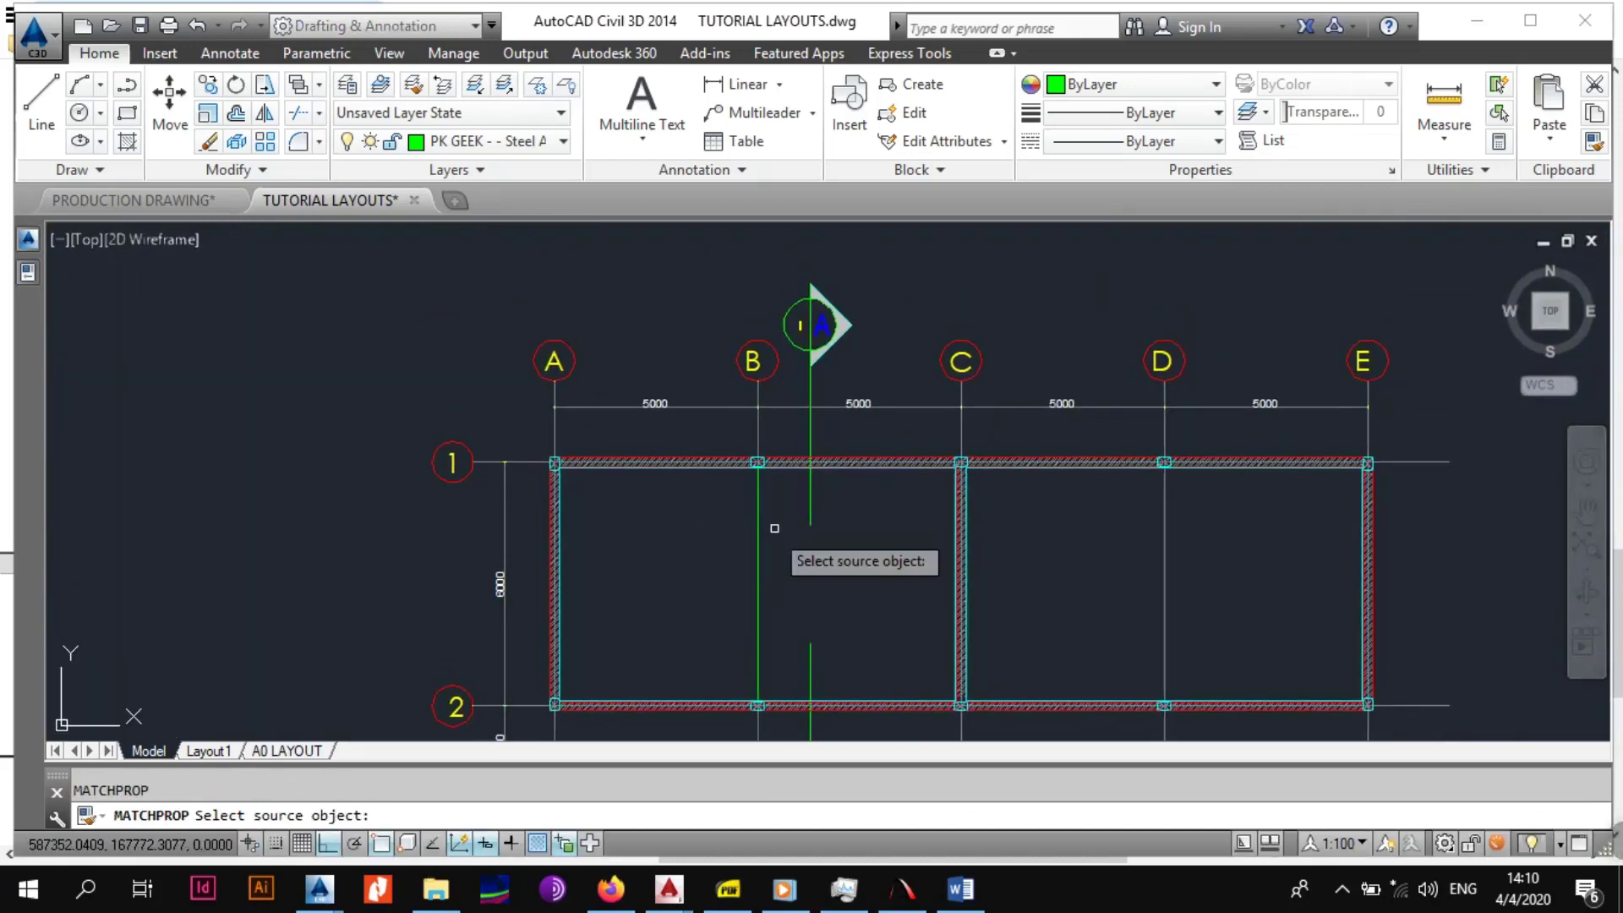
scroll(771, 529, "up", 6)
left_click(956, 455)
scroll(1061, 512, "down", 2)
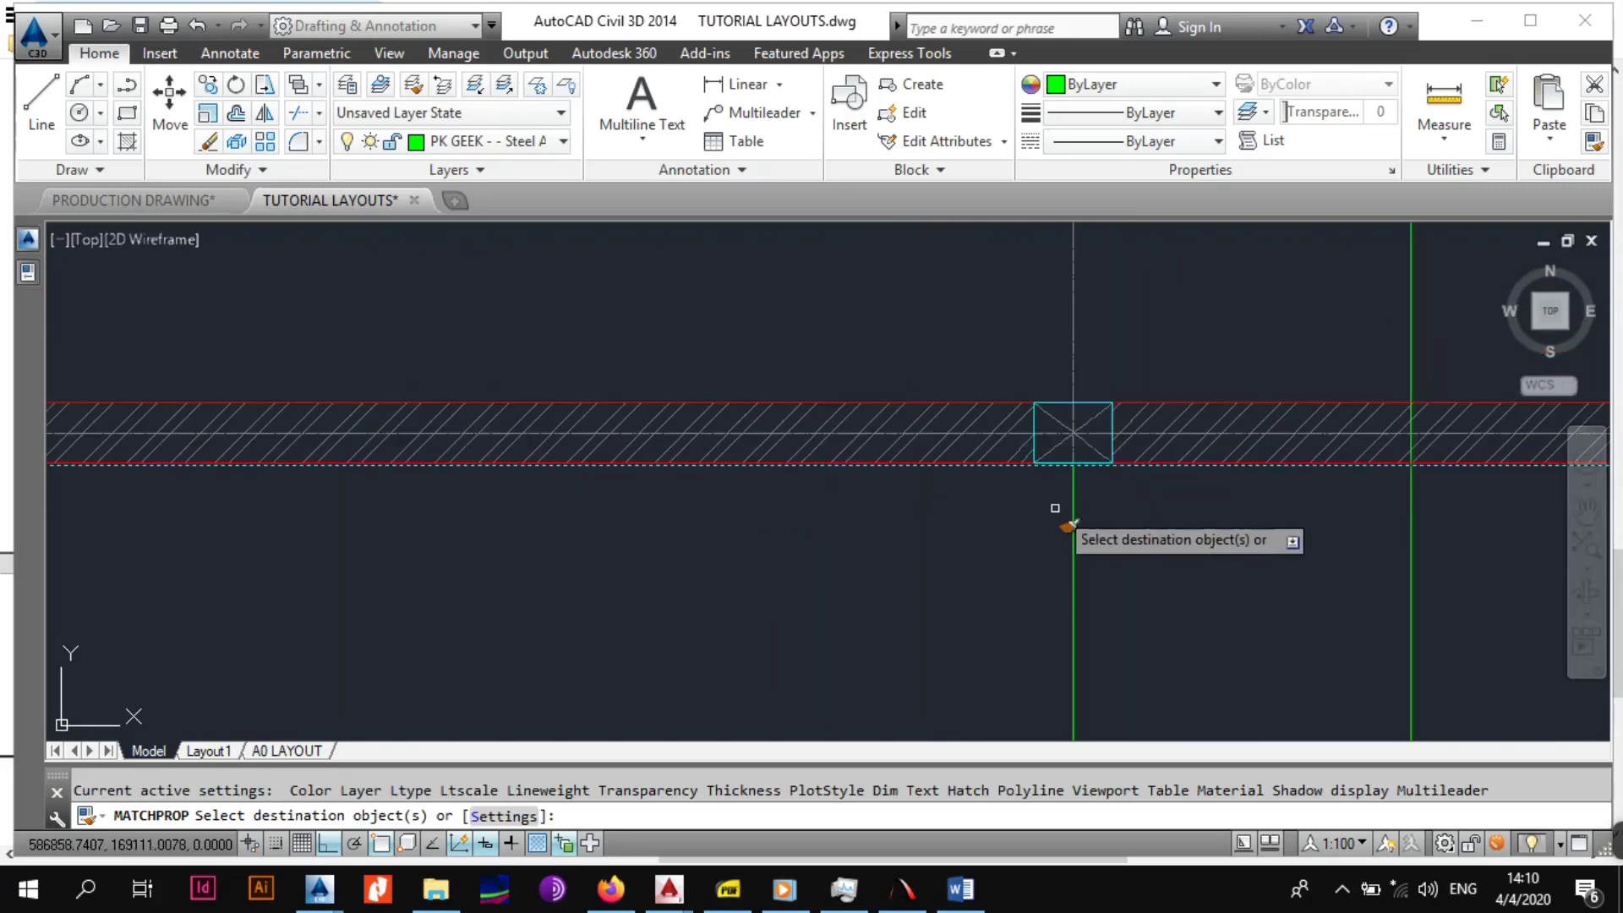
middle_click_drag(1062, 511, 906, 478)
scroll(910, 480, "up", 4)
left_click(899, 475)
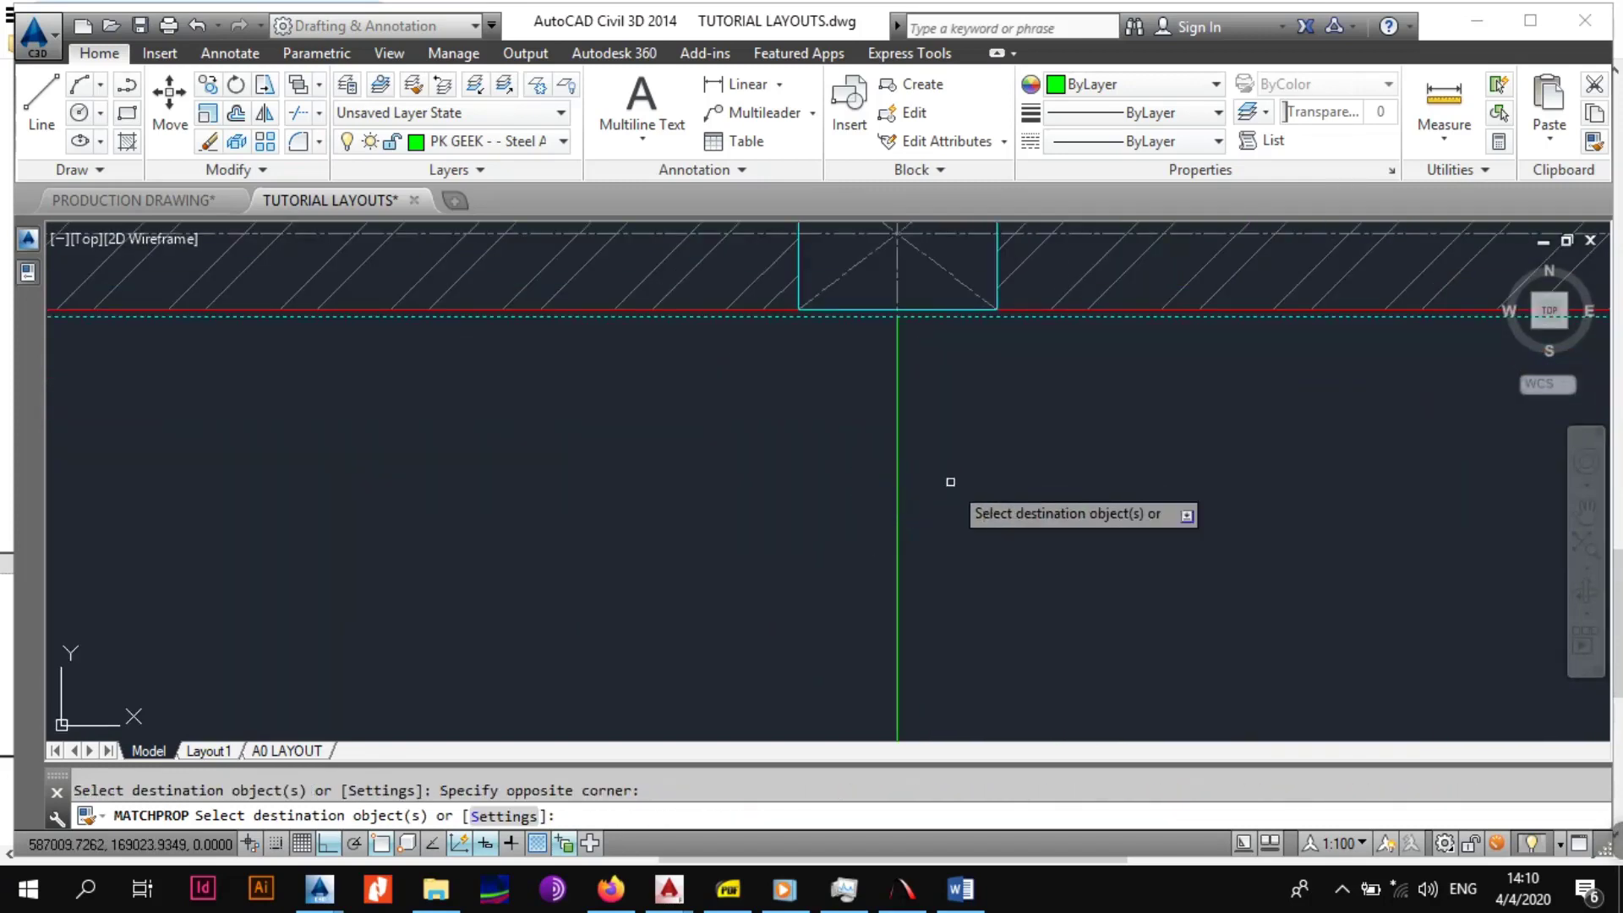
left_click(899, 461)
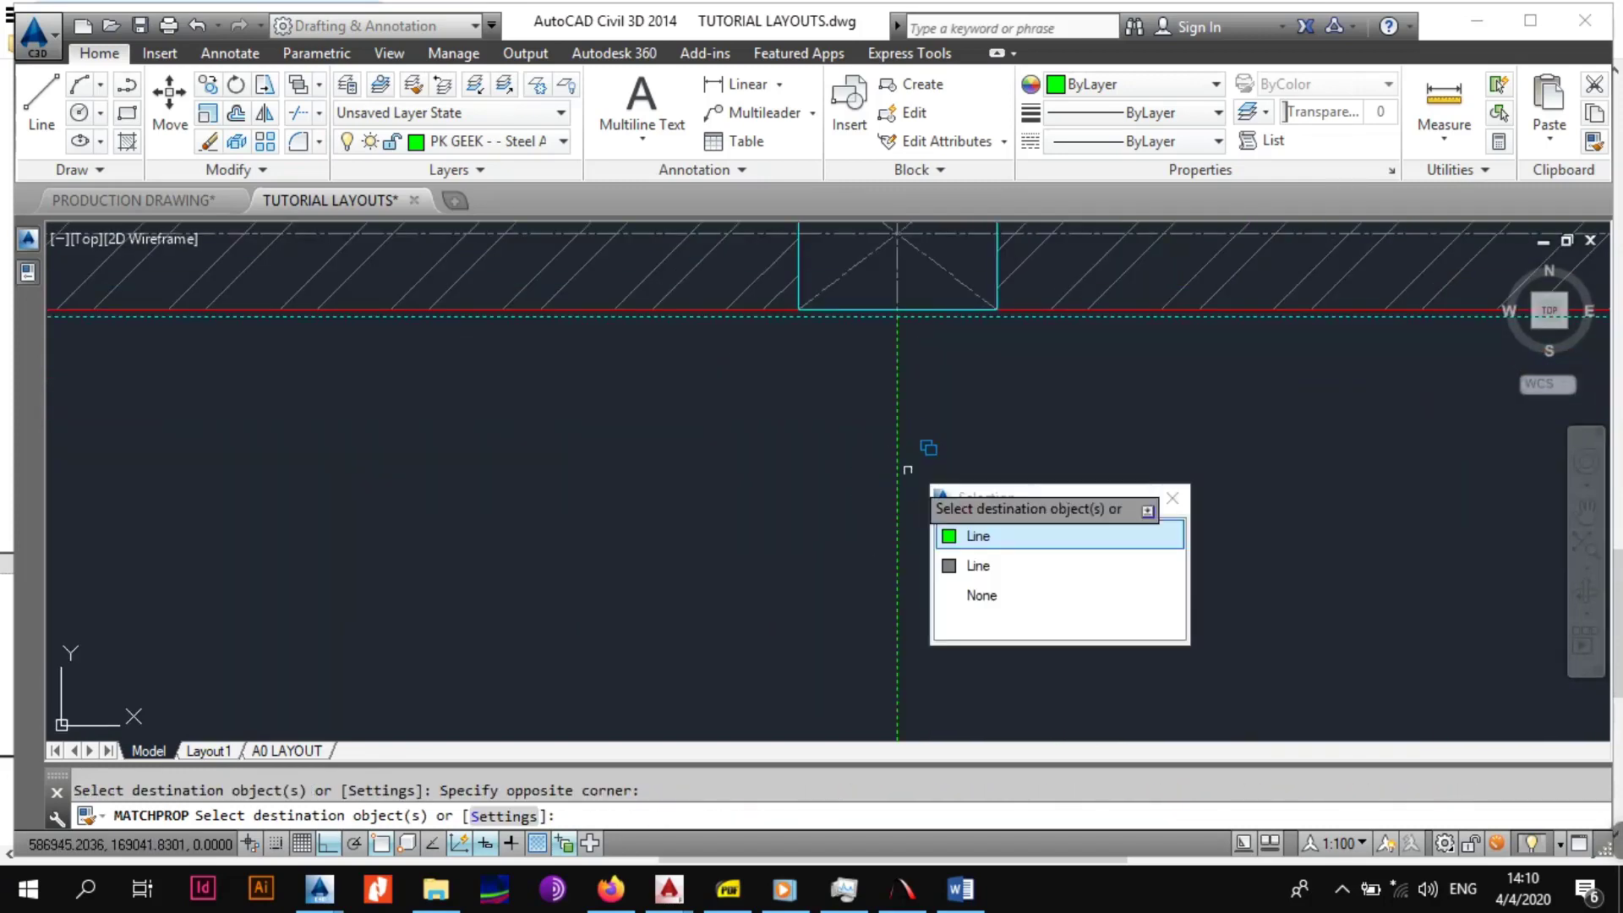
left_click(961, 536)
scroll(949, 473, "down", 5)
key("Escape")
Draw a horizontal line in two segments across the middle of the A–C room, from grid A's offset line via grid B to grid C's.
scroll(649, 372, "up", 3)
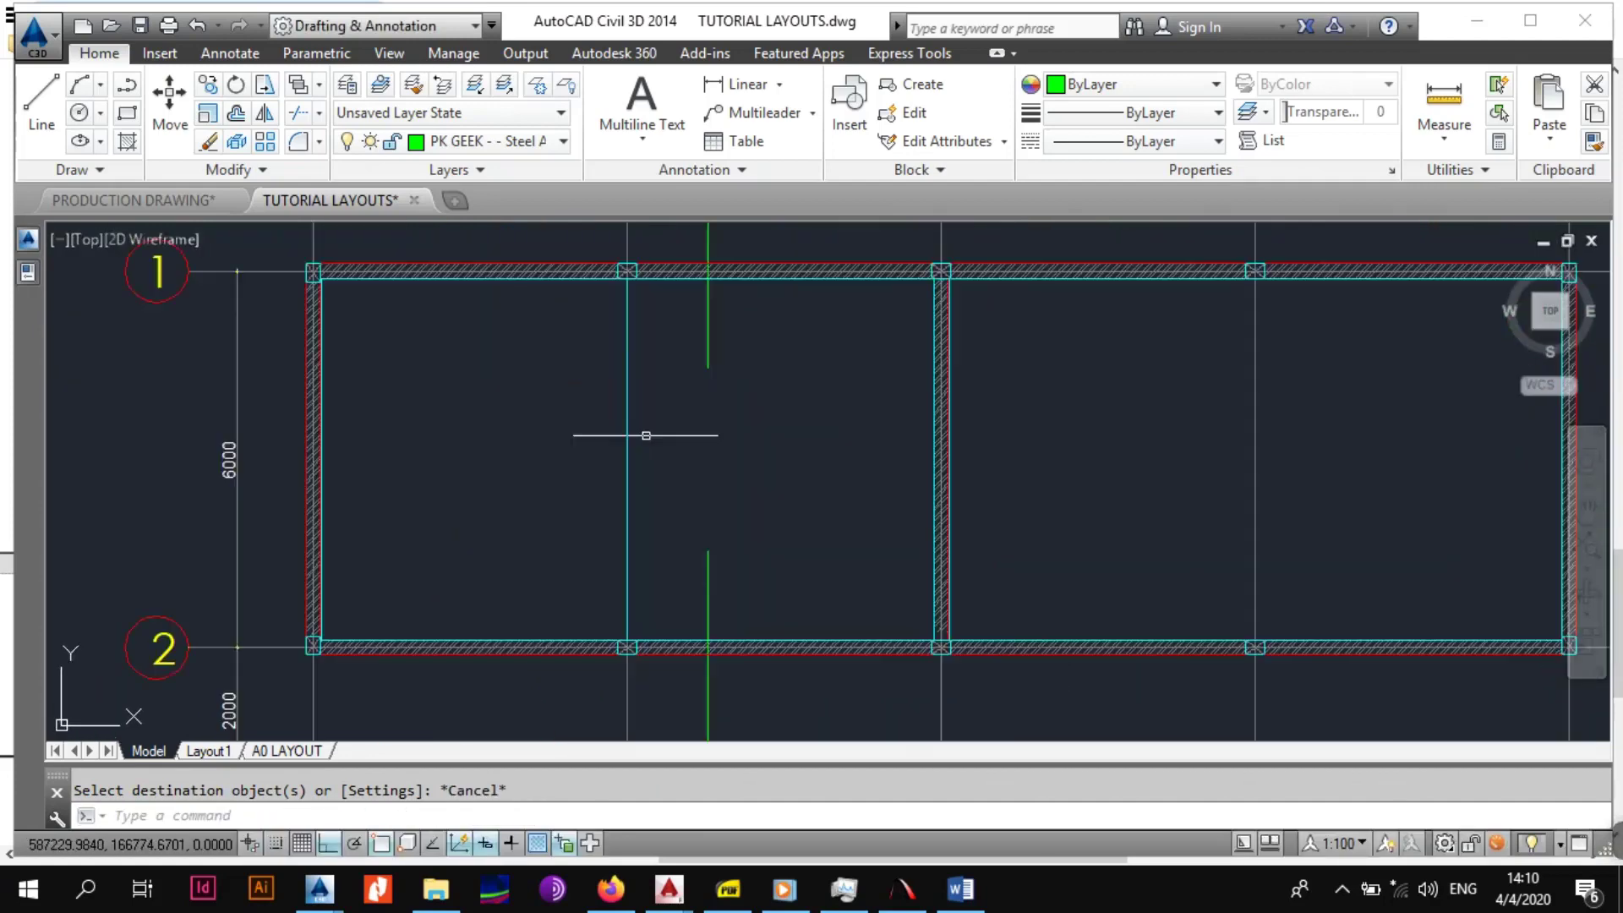
middle_click_drag(573, 447, 617, 433)
left_click(46, 104)
scroll(504, 450, "up", 4)
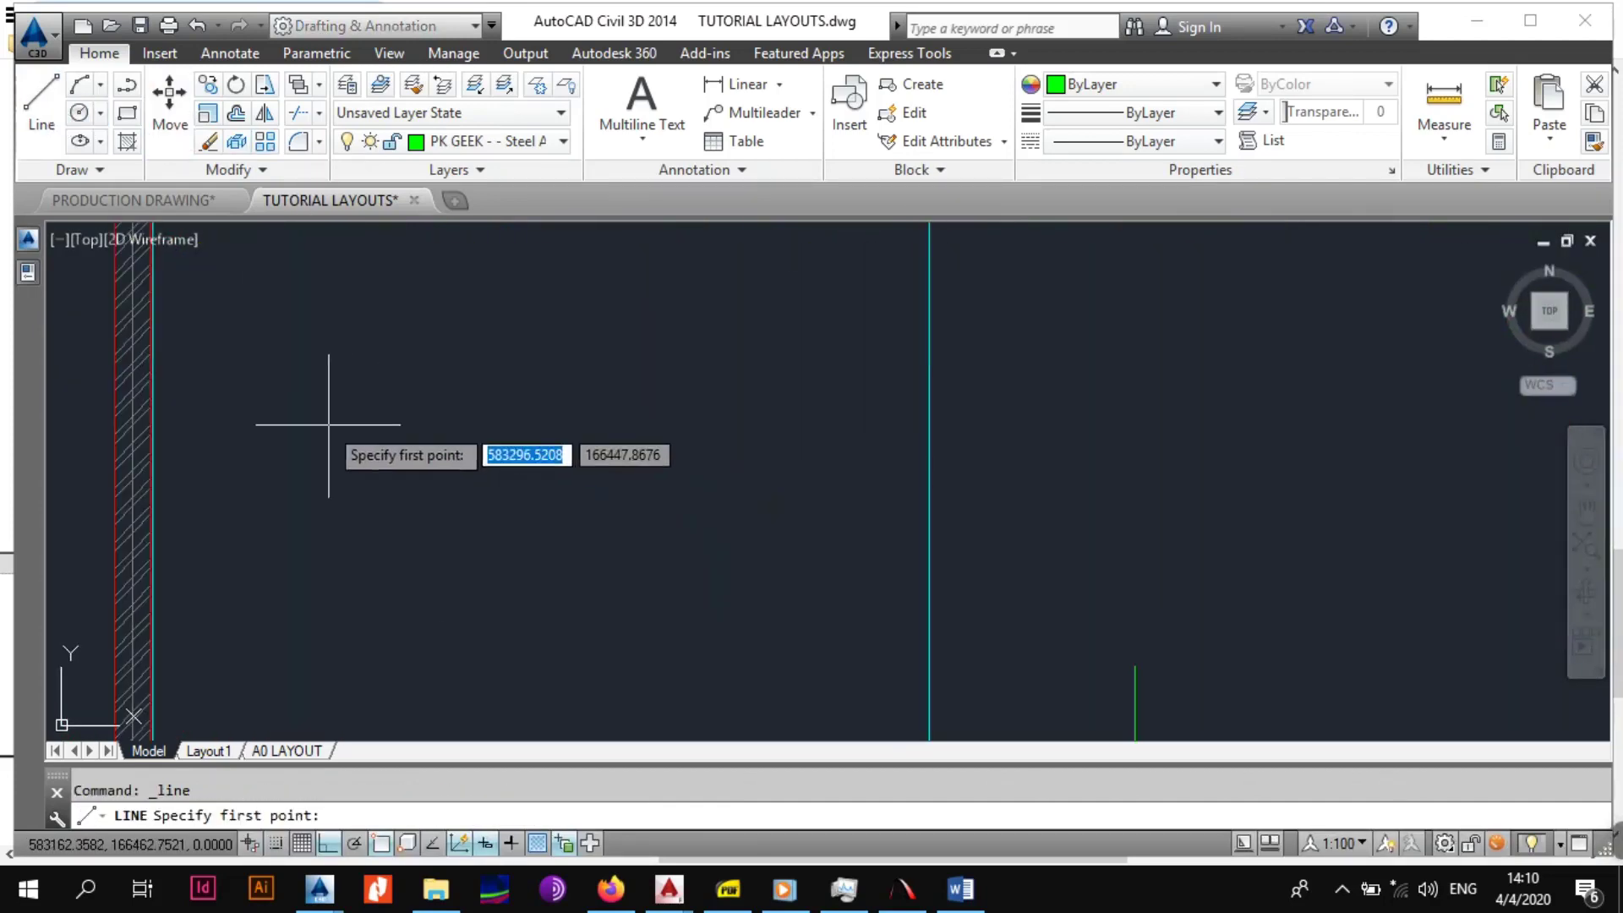
middle_click_drag(236, 401, 623, 476)
scroll(623, 475, "down", 2)
left_click(572, 499)
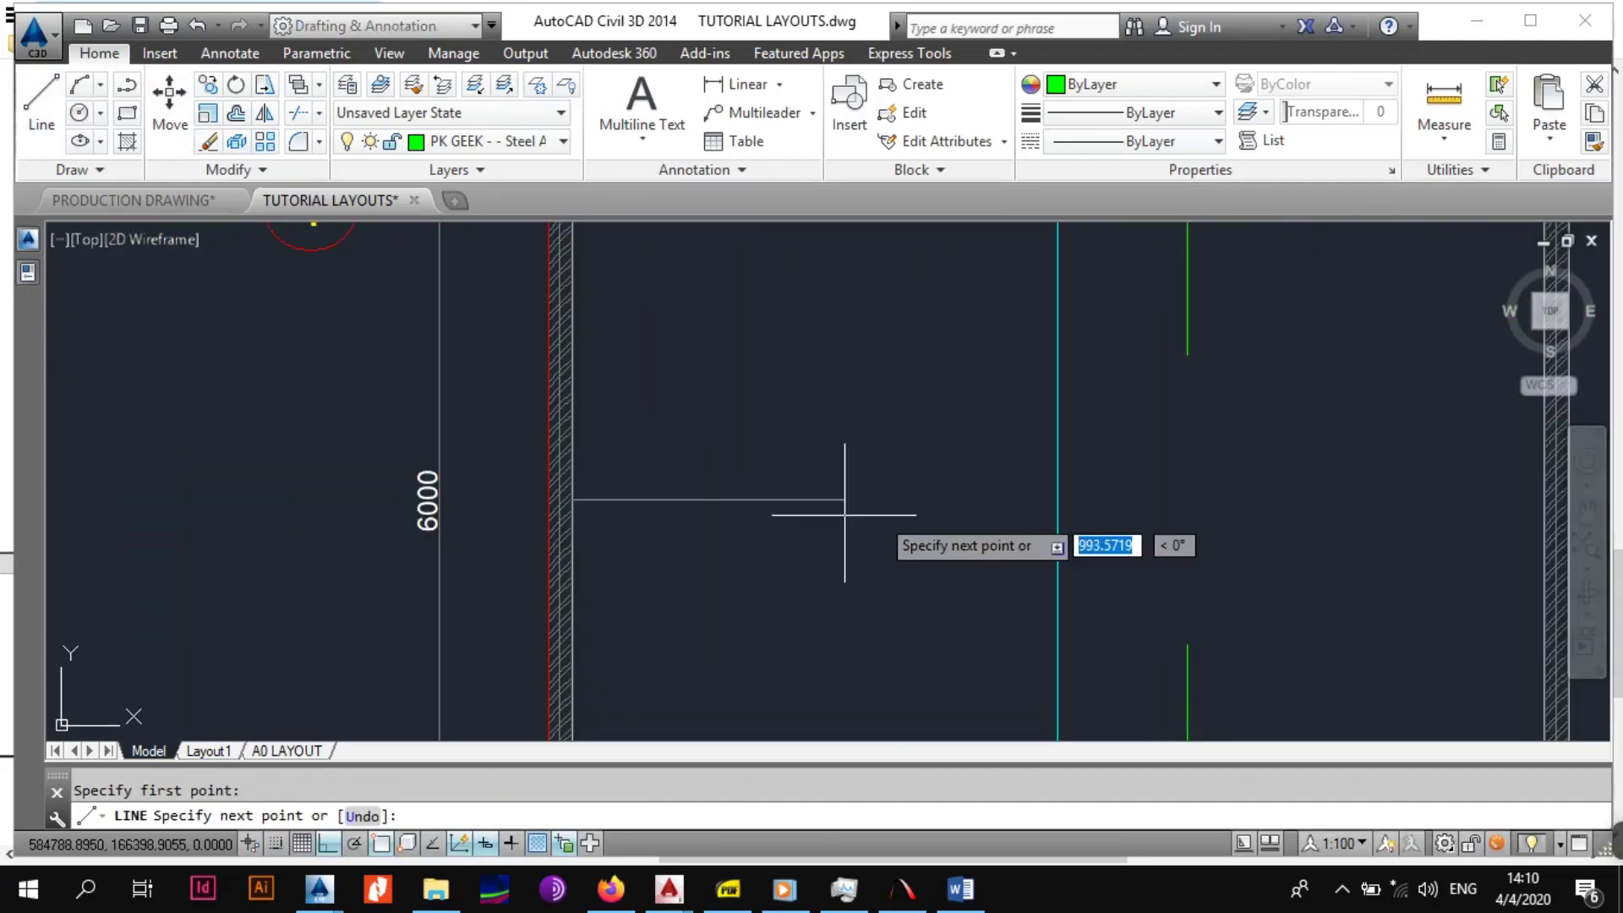
middle_click_drag(1390, 514, 1004, 485)
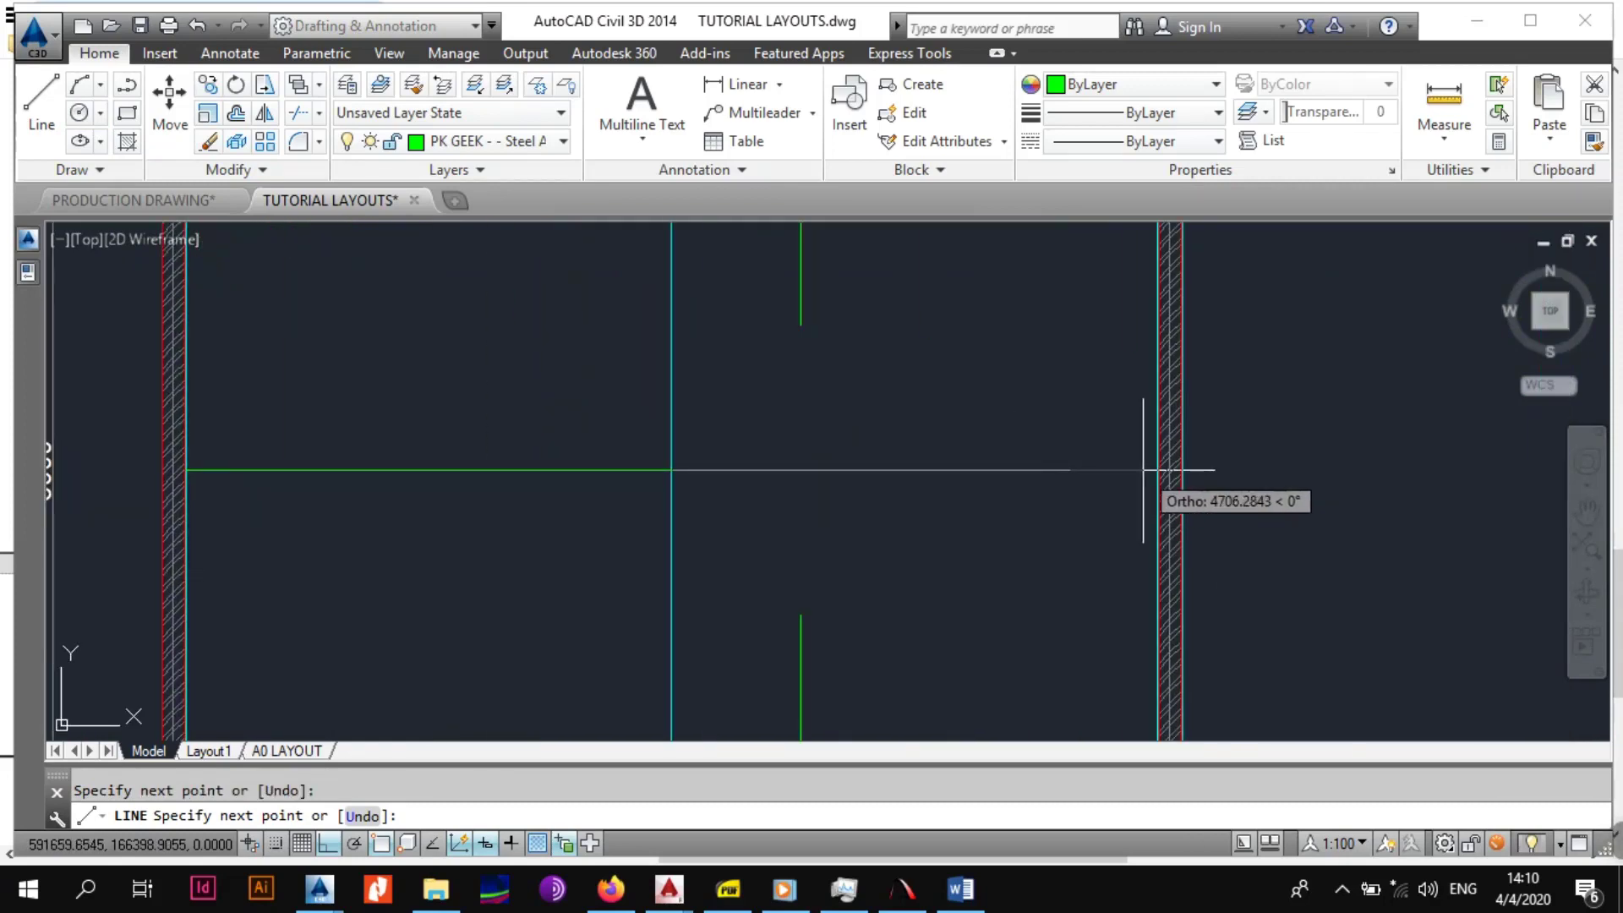
key("Escape")
scroll(667, 467, "down", 4)
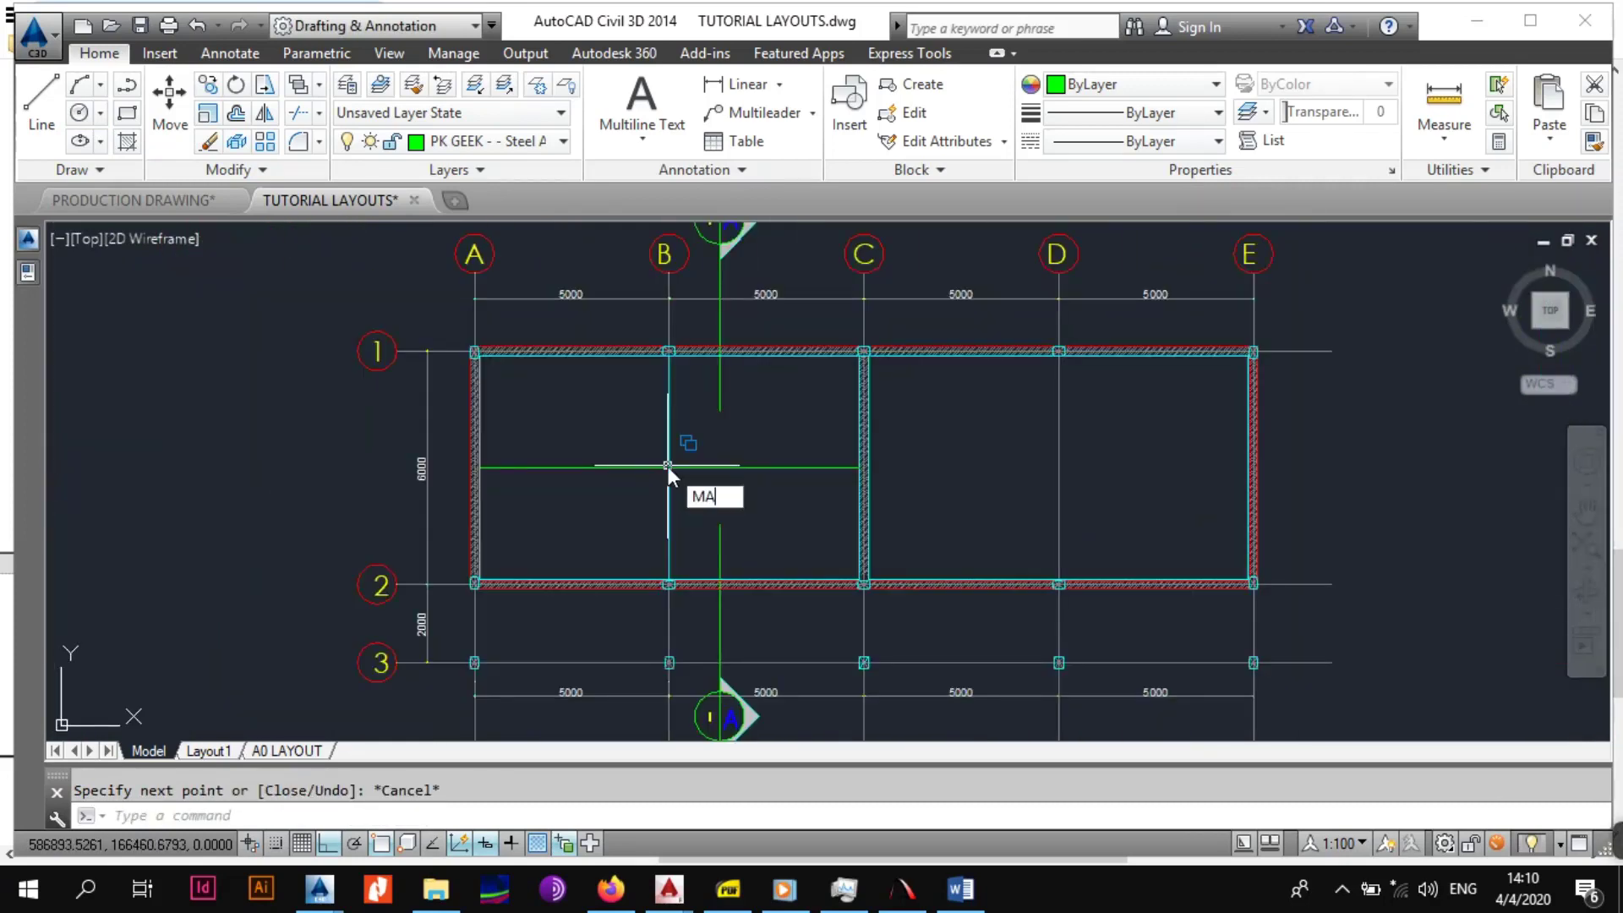
Match the cyan grid B line's properties onto the A–B segment of the horizontal middle line and end the matching.
scroll(528, 472, "up", 5)
scroll(724, 458, "down", 5)
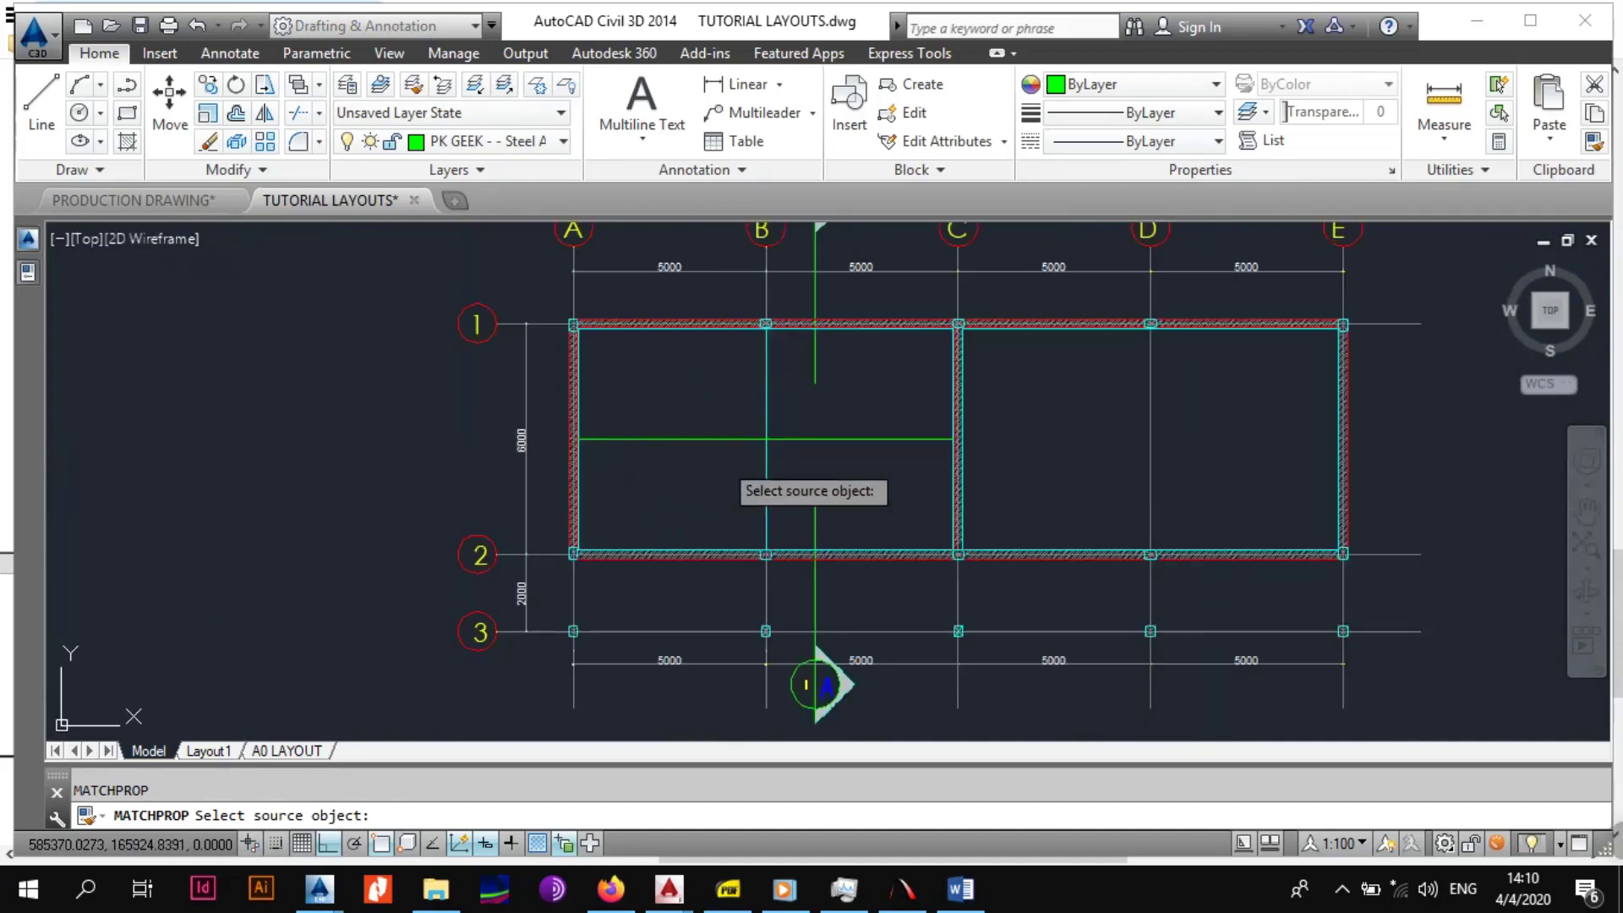
scroll(692, 432, "up", 4)
left_click(877, 412)
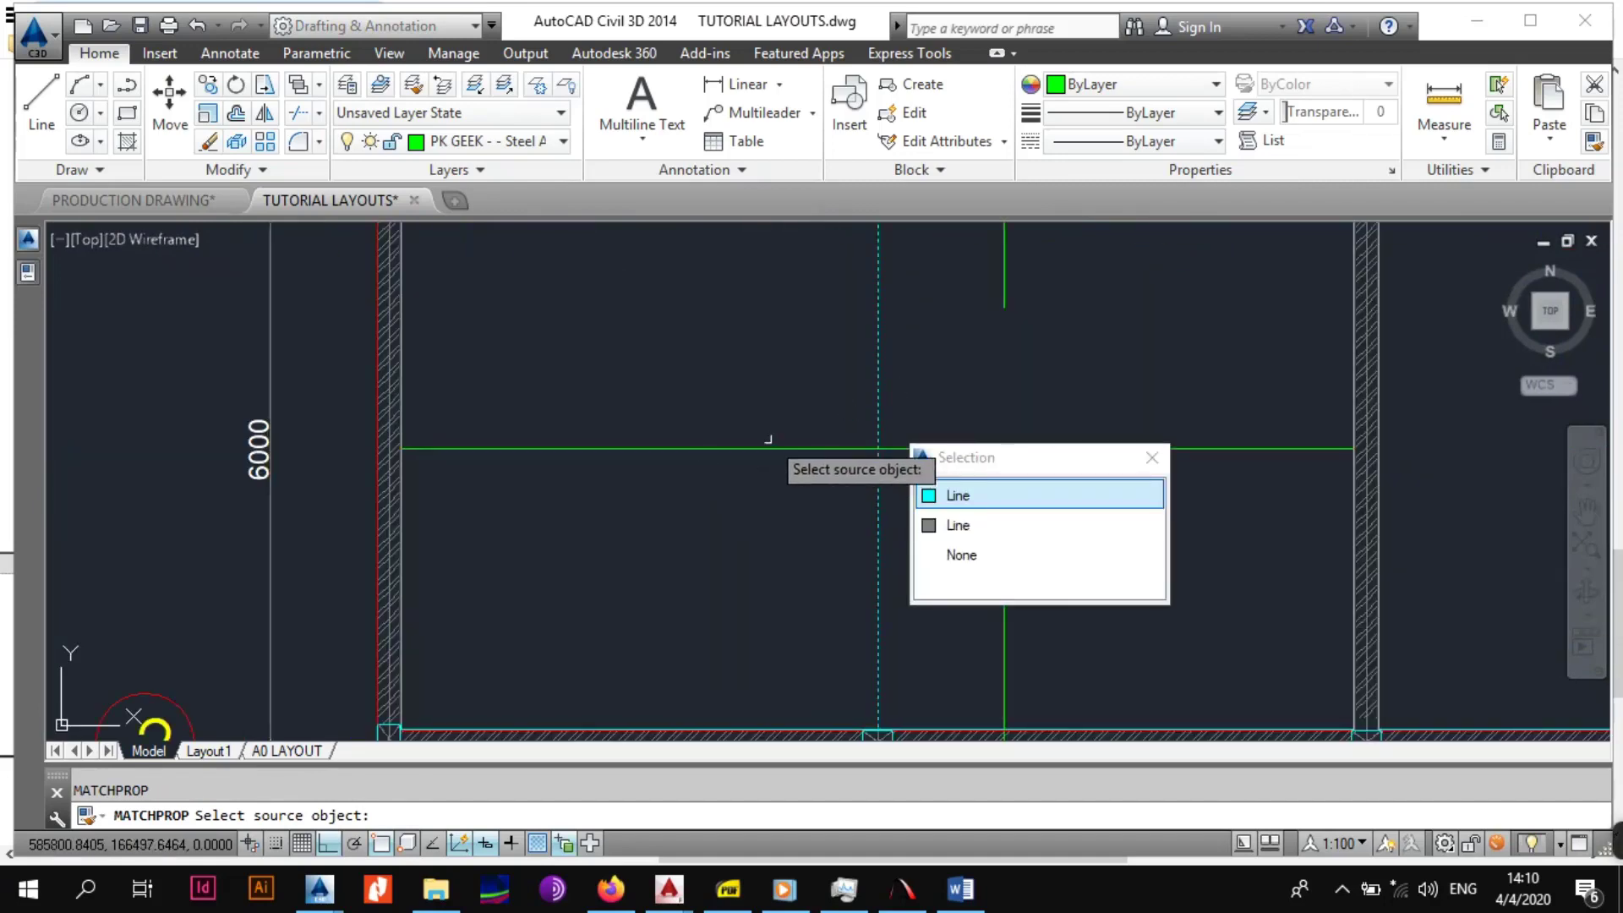
left_click(946, 494)
left_click(750, 507)
key("Escape")
scroll(786, 498, "down", 5)
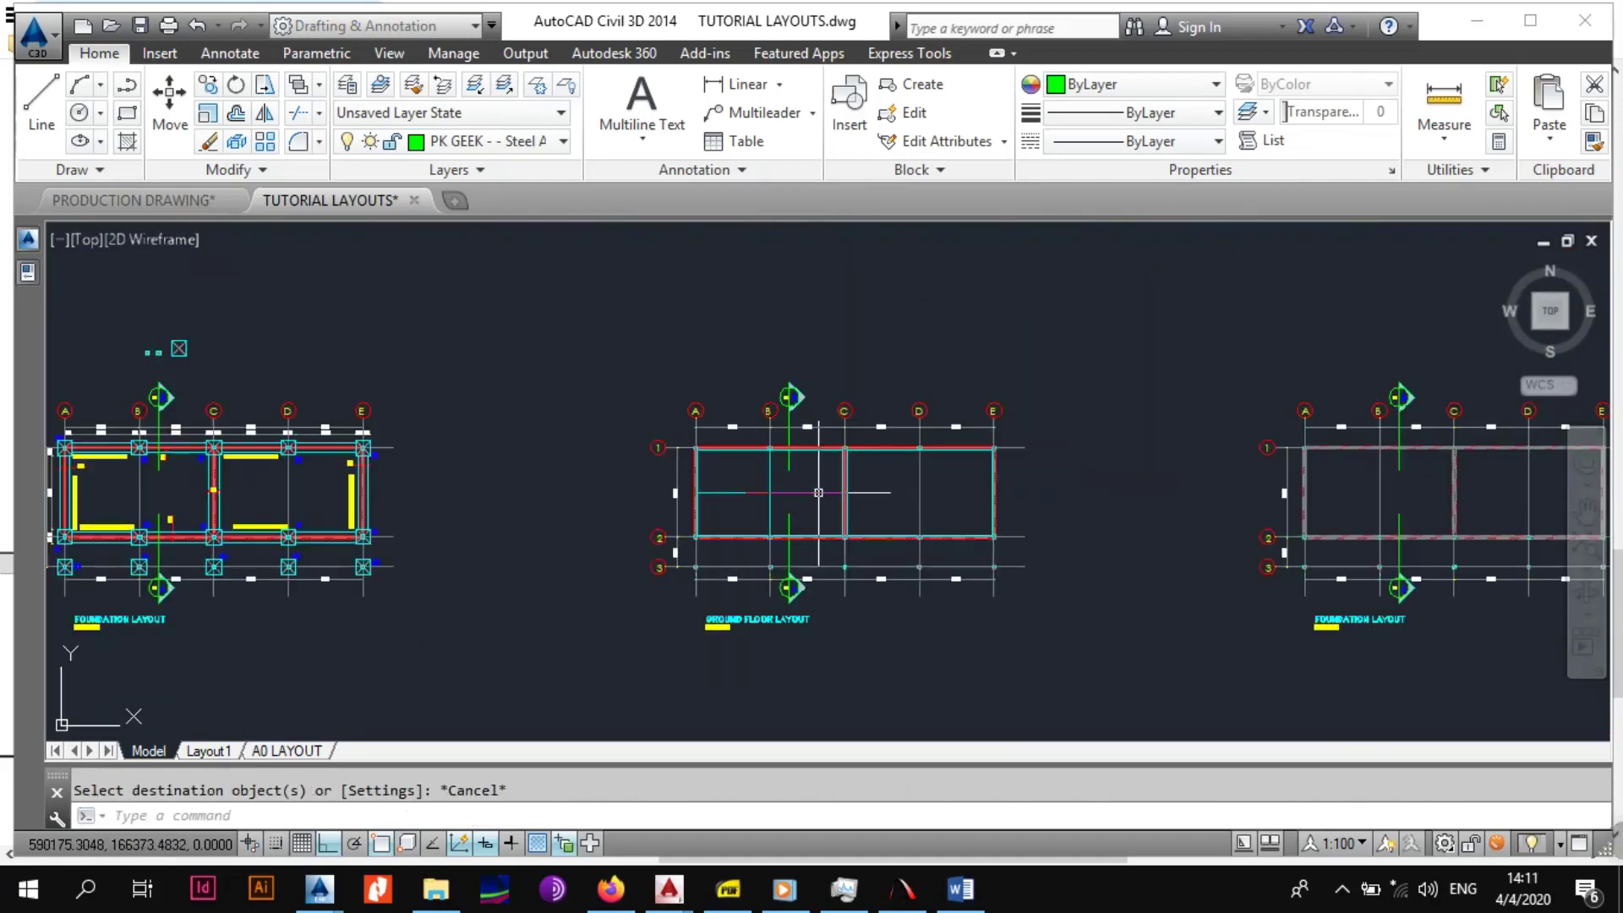
Match the A–B segment's cyan properties onto the B–C segment of the horizontal middle line and end the matching.
scroll(812, 492, "up", 1)
key("space")
scroll(727, 485, "up", 2)
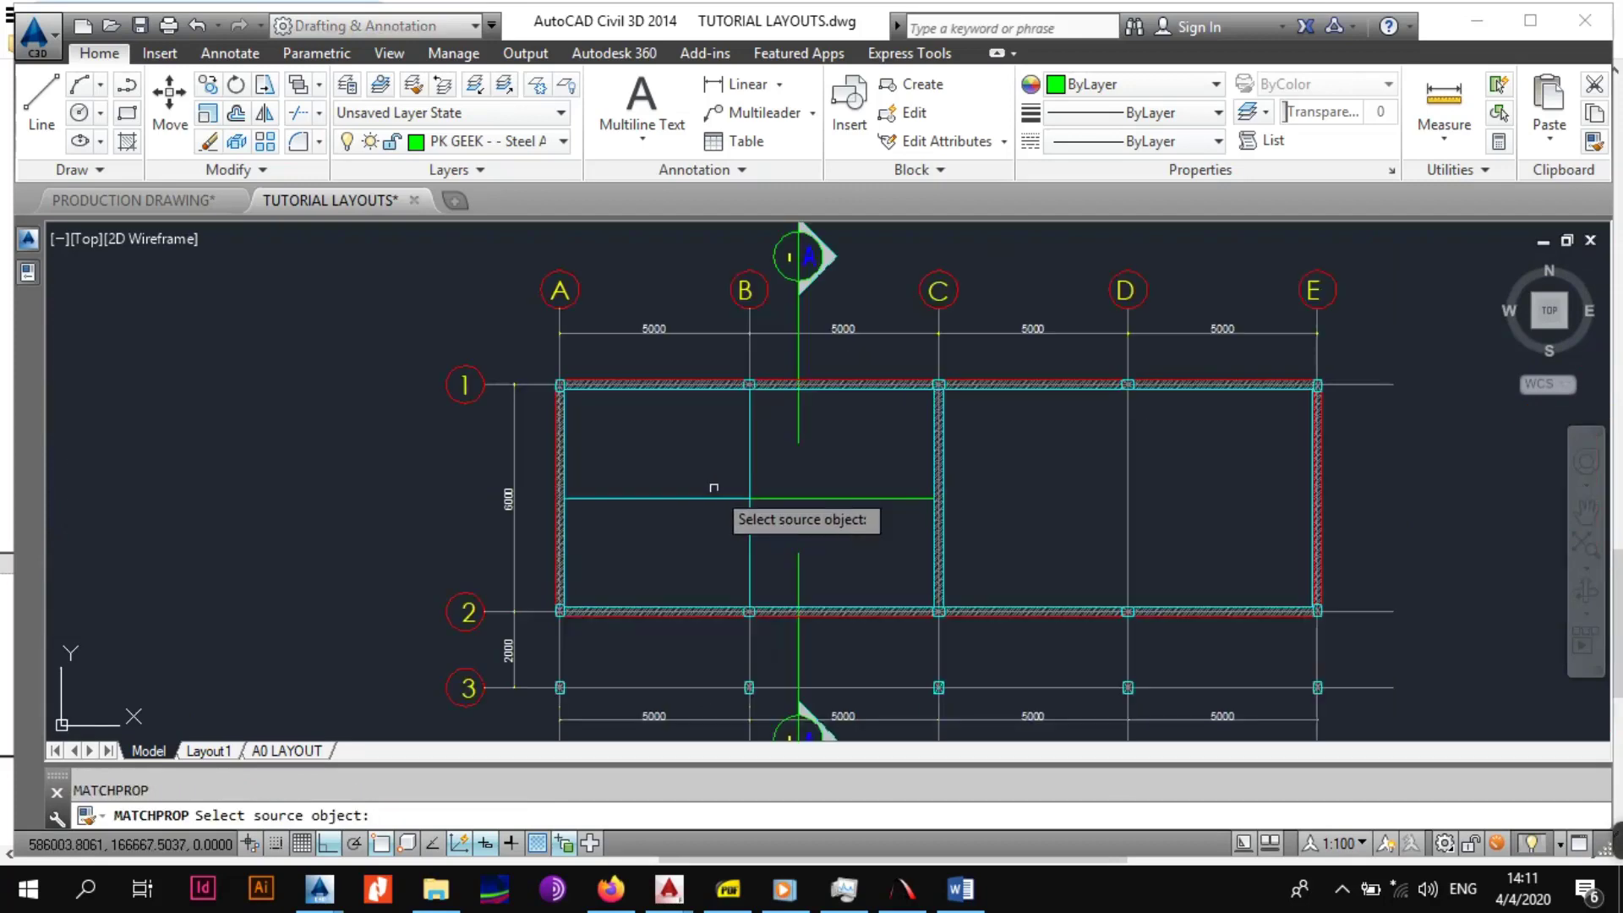
left_click(710, 499)
left_click(903, 488)
left_click(879, 526)
key("Escape")
middle_click_drag(951, 508, 932, 509)
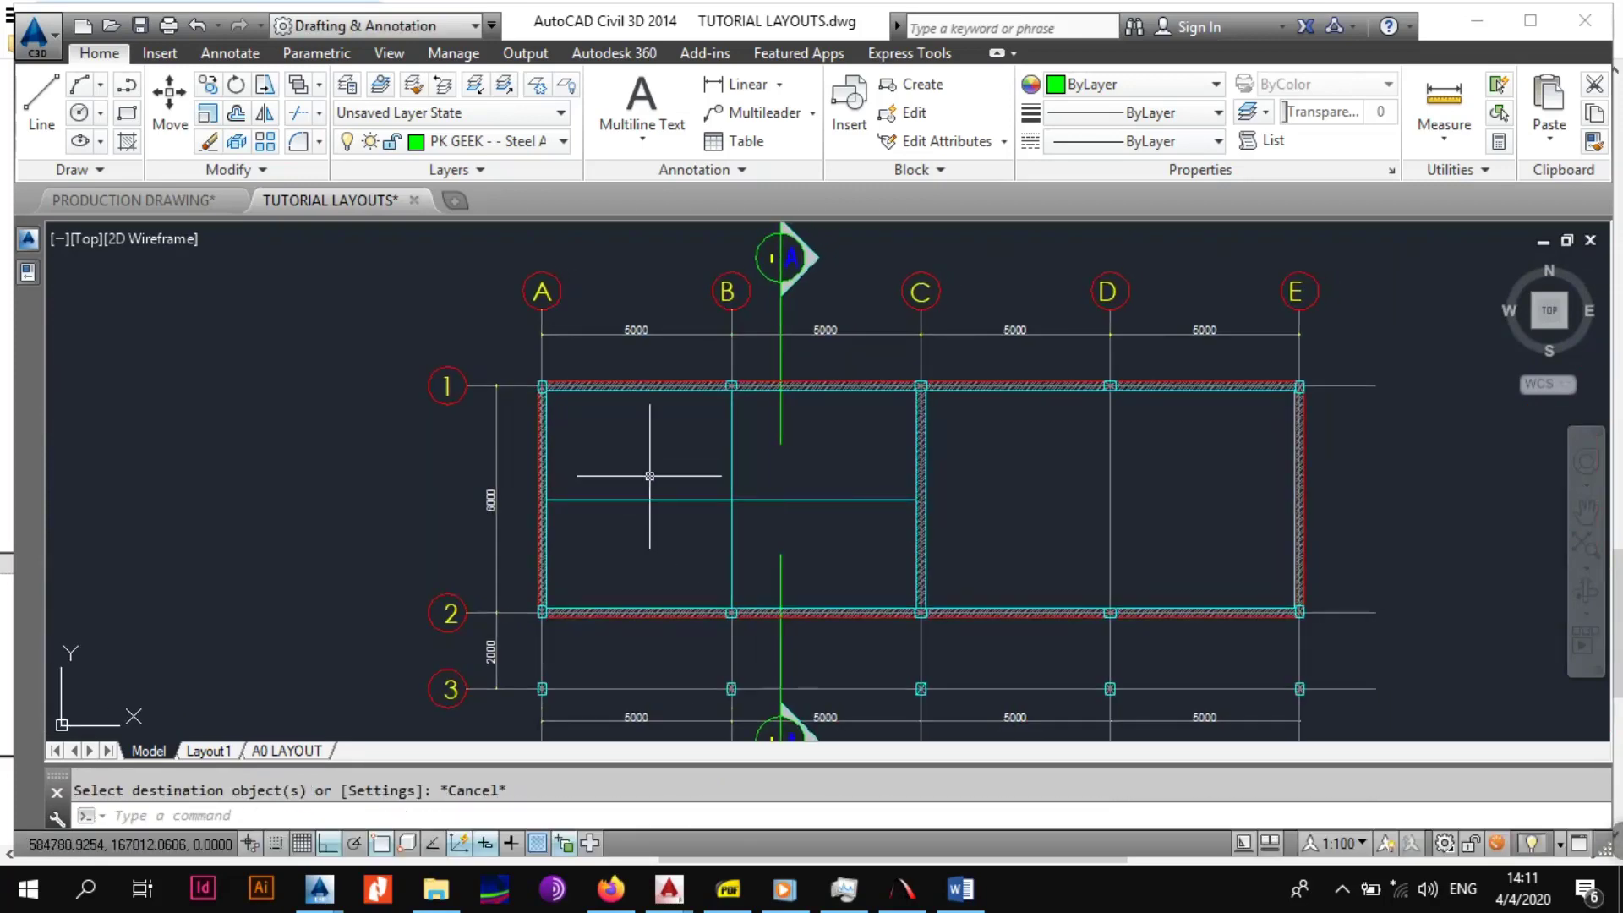
Copy the cyan grid B line and both horizontal middle segments from the A–C room into the C–E room, based on the room's upper inner corner.
scroll(676, 511, "up", 6)
left_click(751, 430)
left_click(709, 520)
left_click(1126, 412)
left_click(1076, 514)
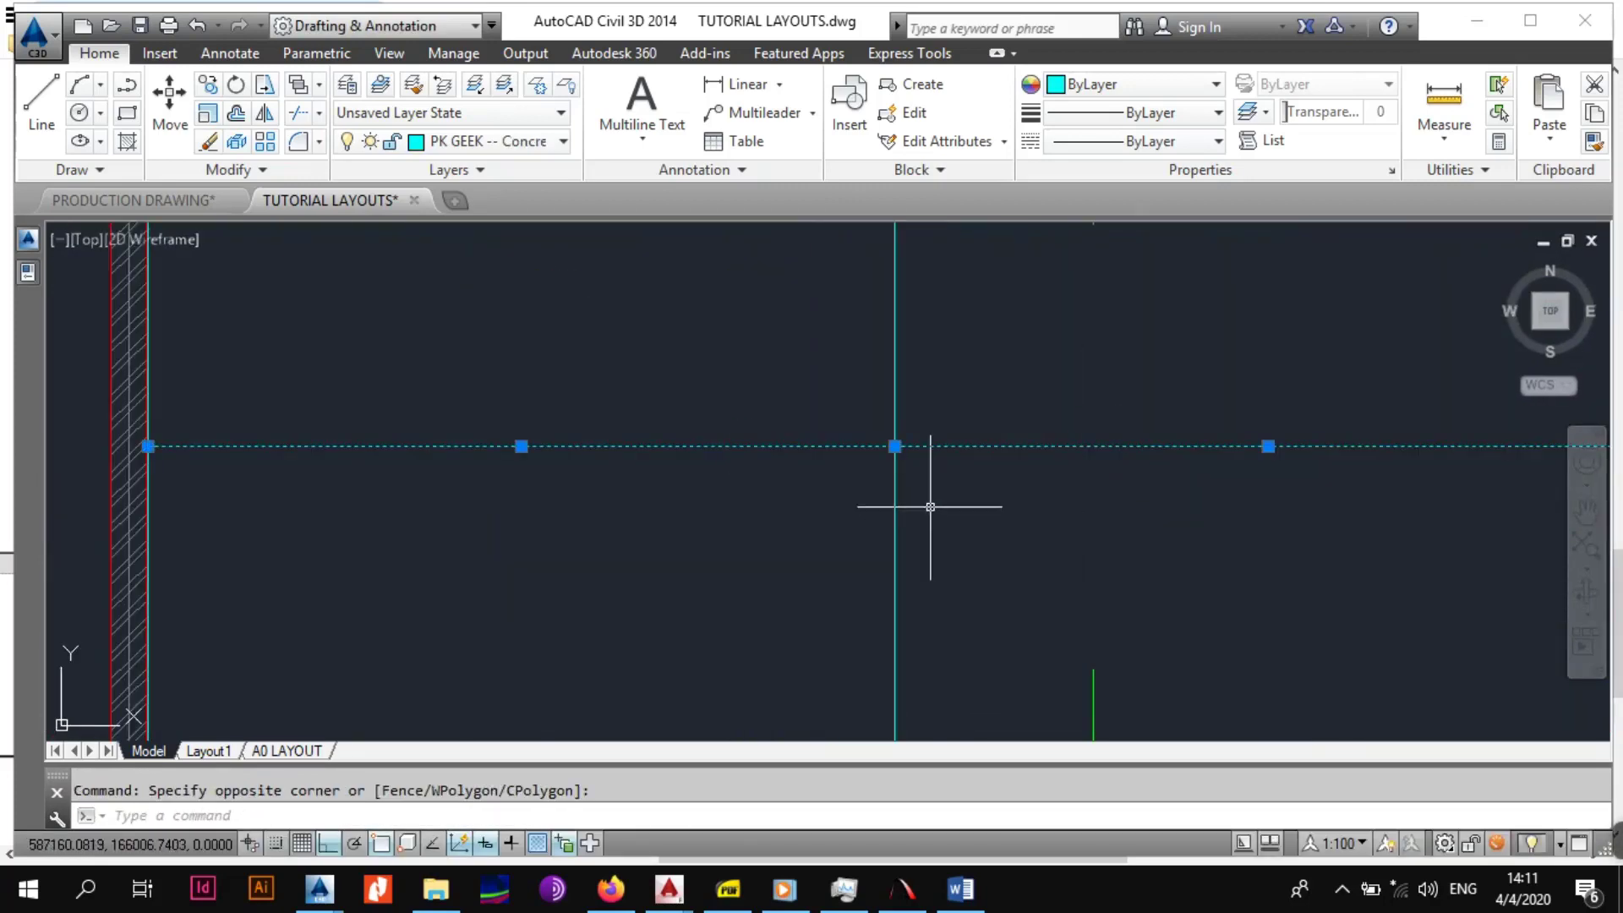
left_click(898, 488)
left_click(978, 572)
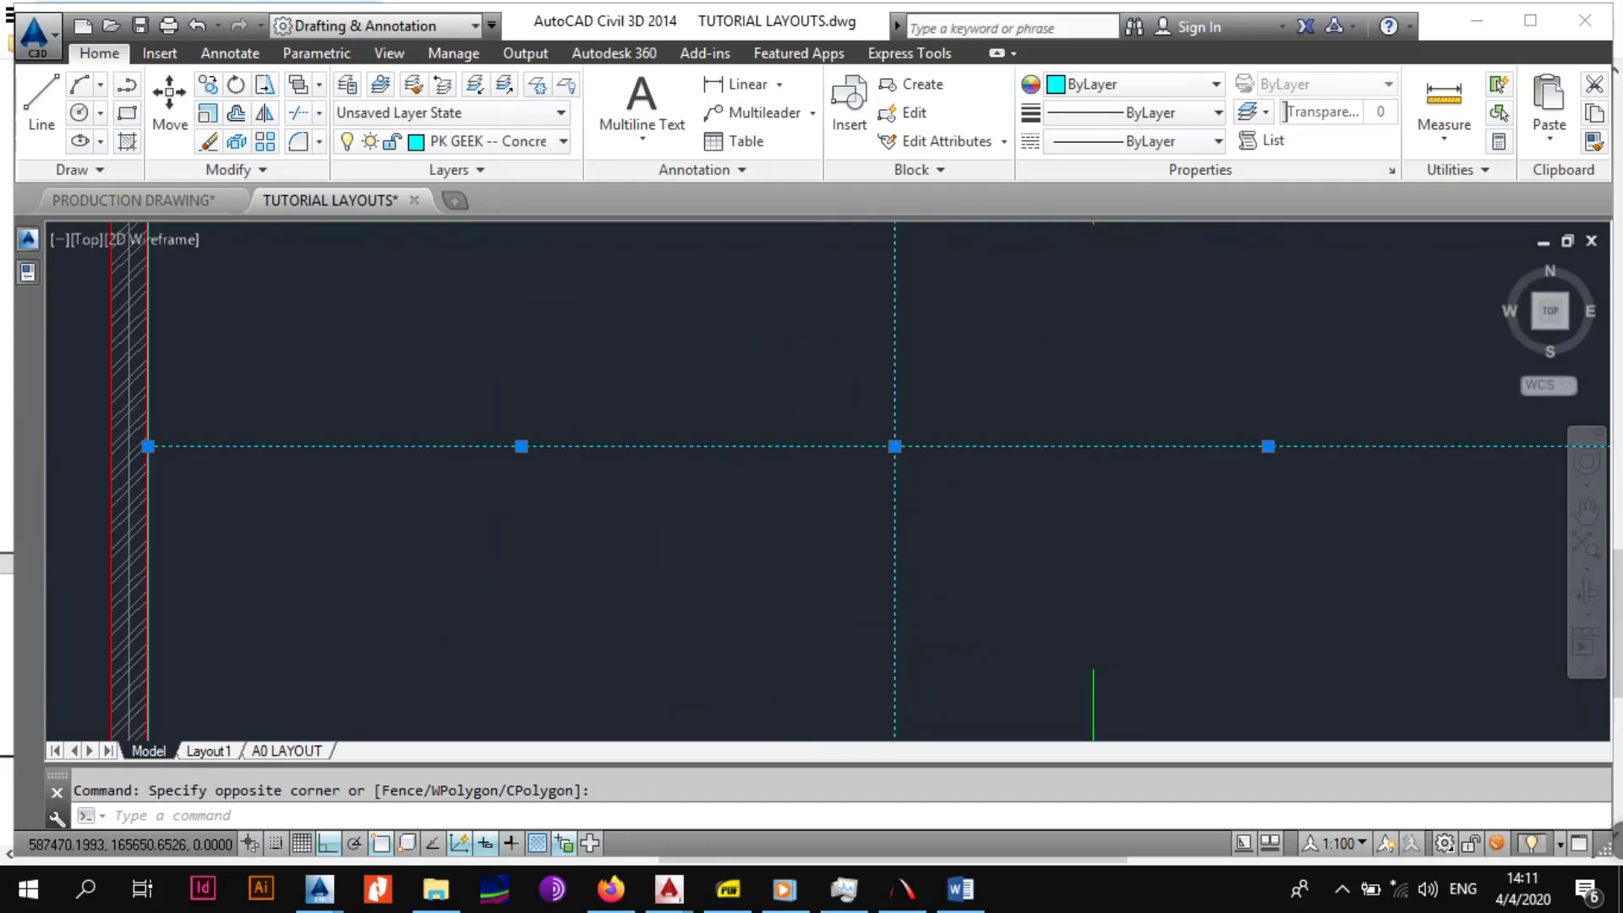
scroll(892, 487, "down", 5)
scroll(801, 513, "up", 9)
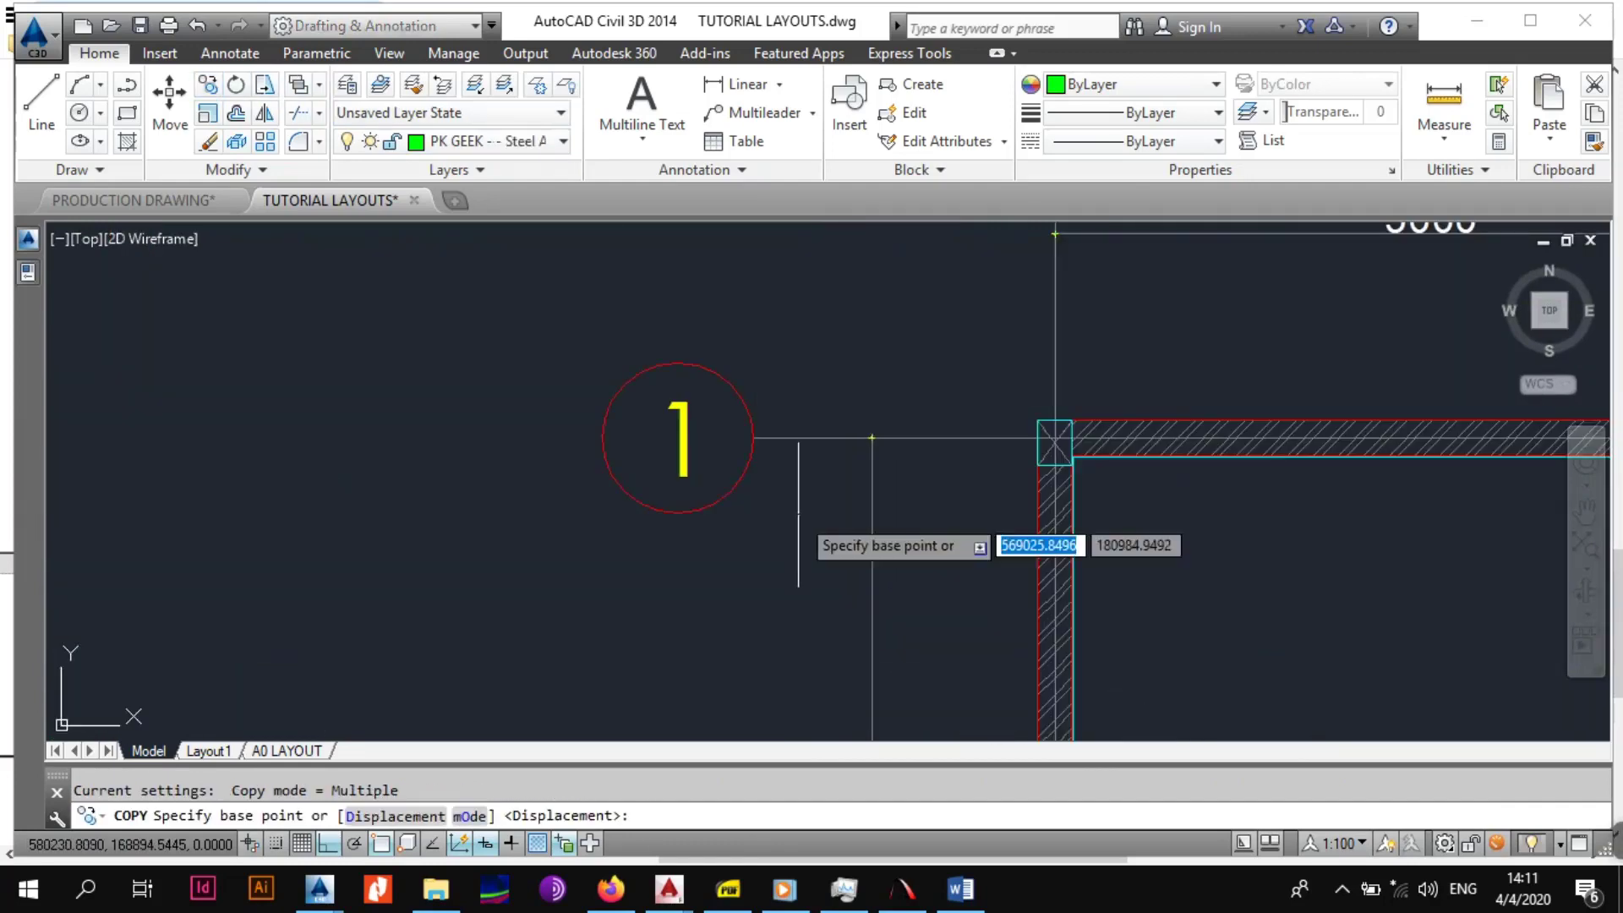
scroll(1343, 442, "up", 6)
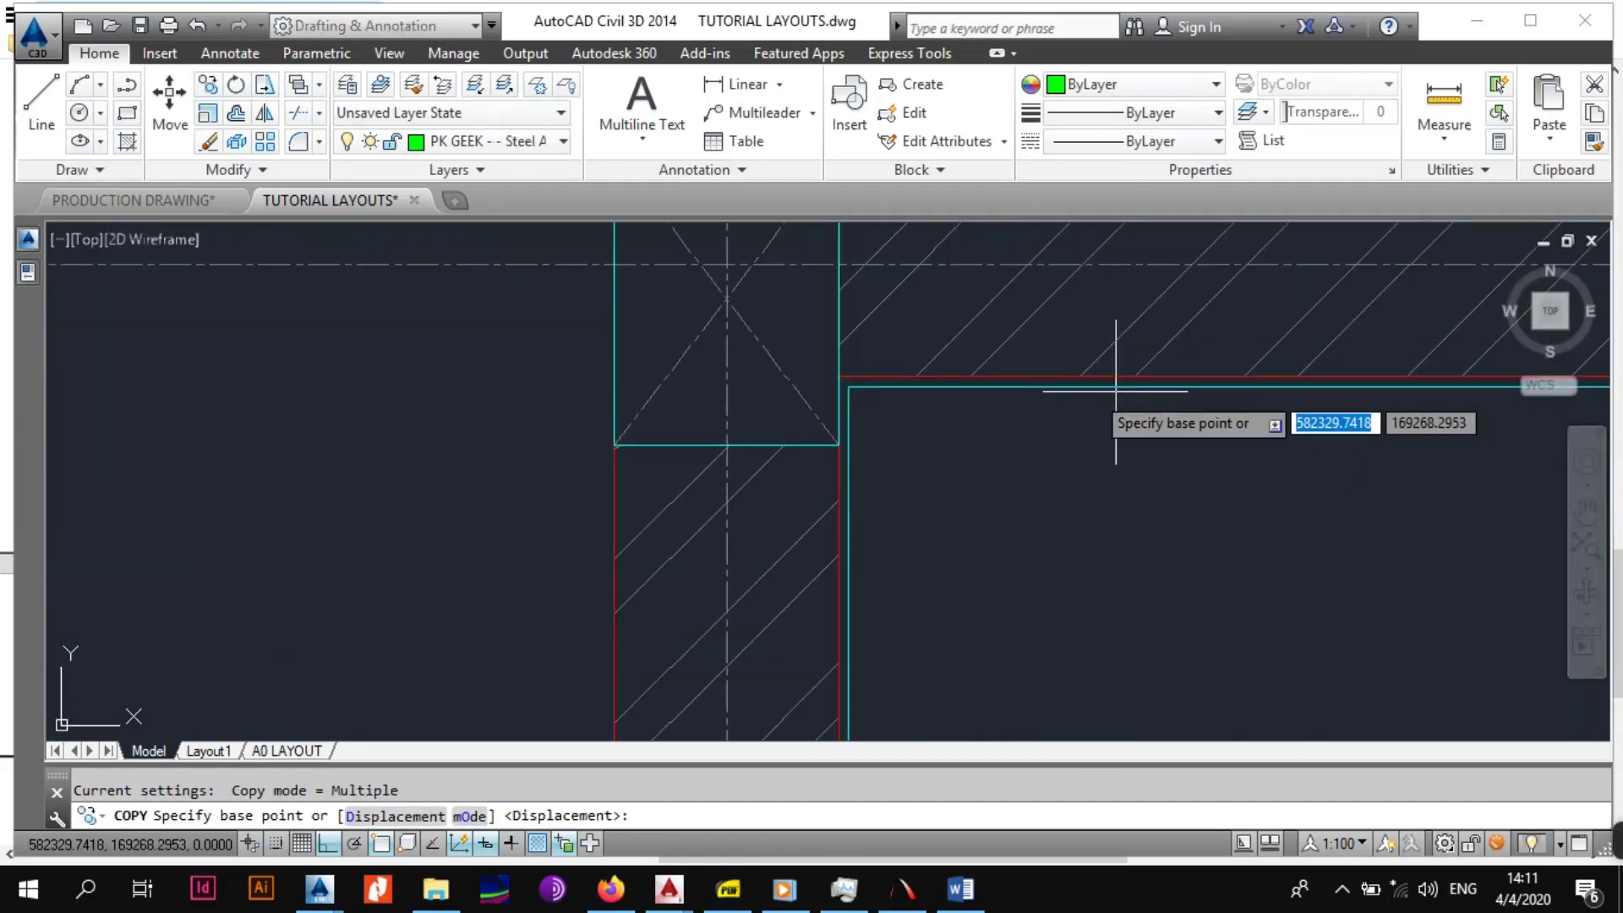
left_click(849, 387)
scroll(1086, 471, "down", 5)
scroll(709, 395, "up", 5)
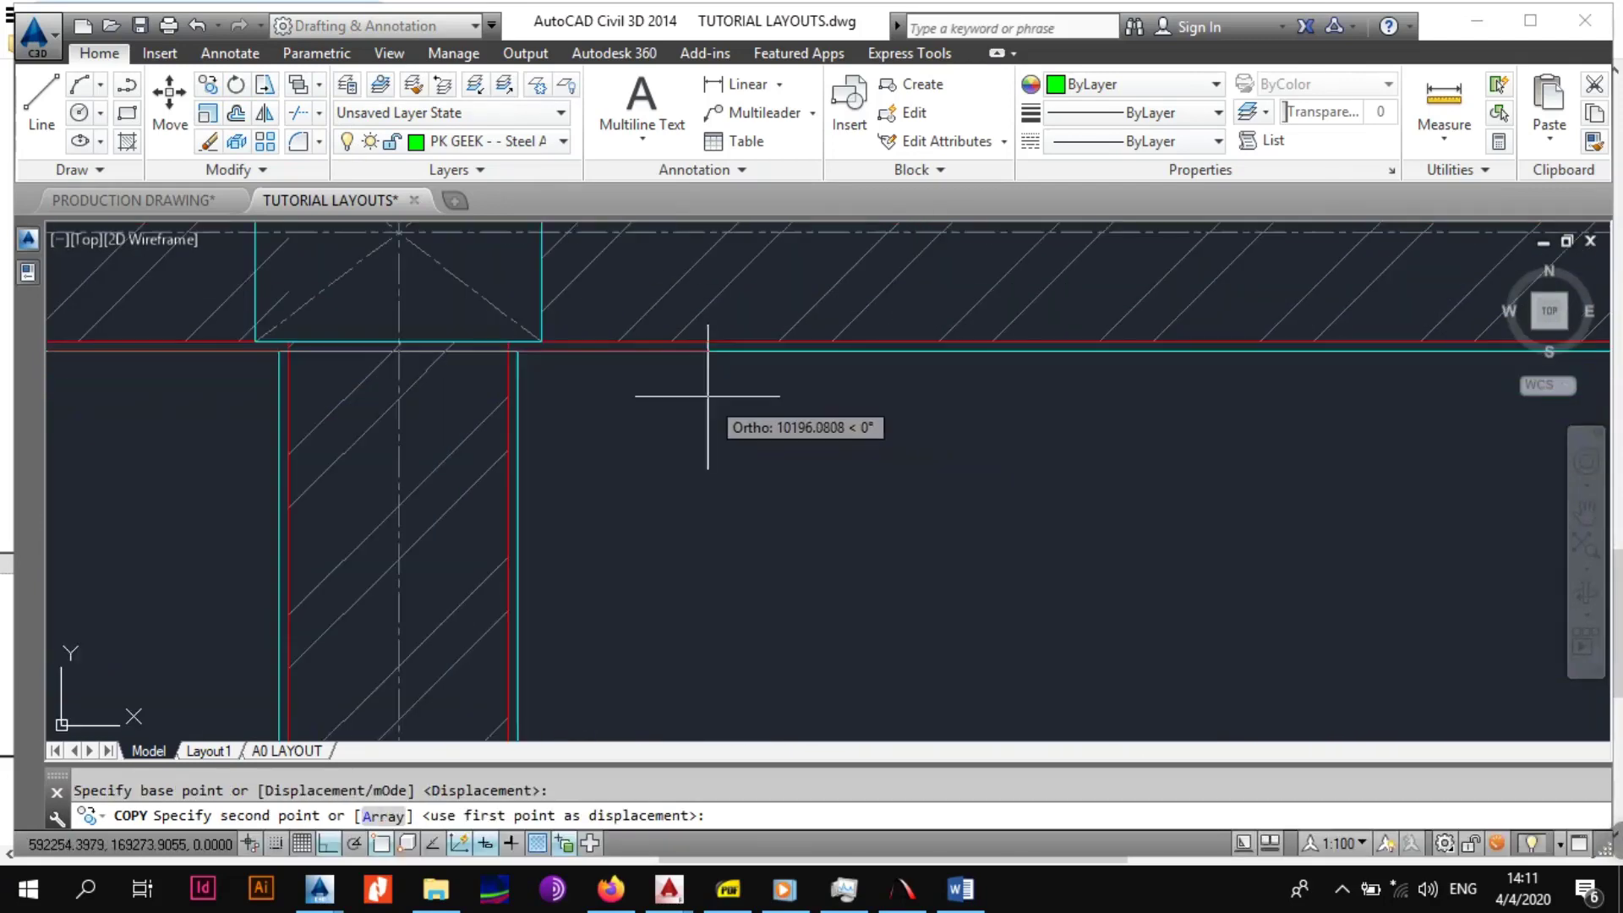
left_click(518, 351)
scroll(710, 415, "down", 6)
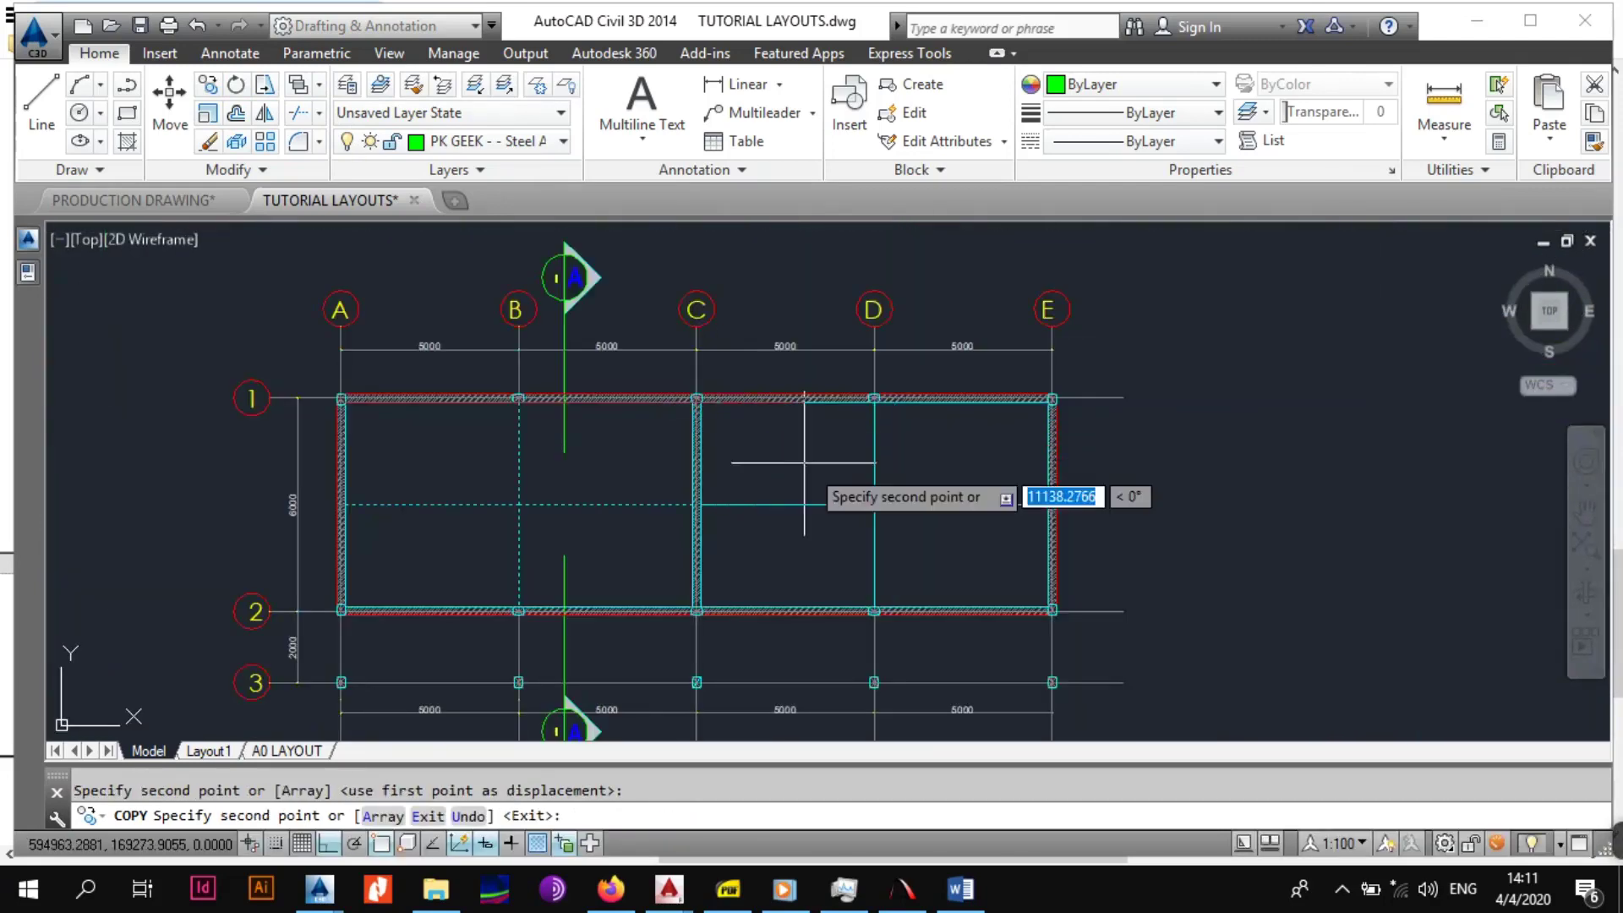
middle_click_drag(697, 461, 782, 446)
key("Escape")
Draw a diagonal line across the ground floor's A–C room from its inner corner at A2 to its inner corner at C1.
scroll(845, 461, "down", 5)
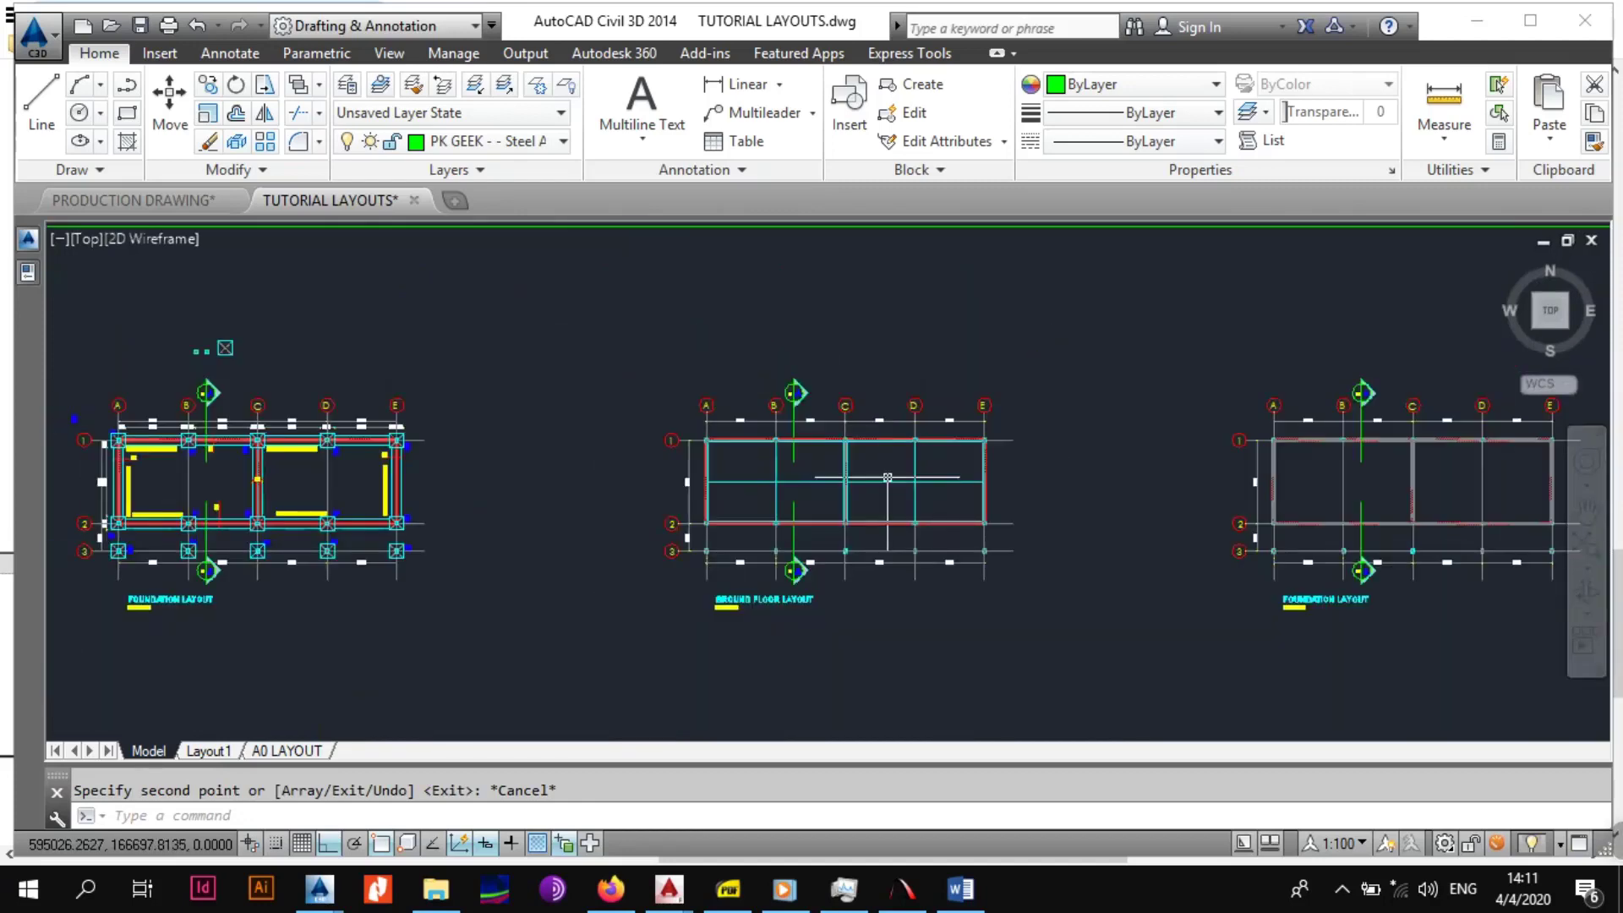
scroll(879, 417, "up", 5)
scroll(757, 457, "down", 2)
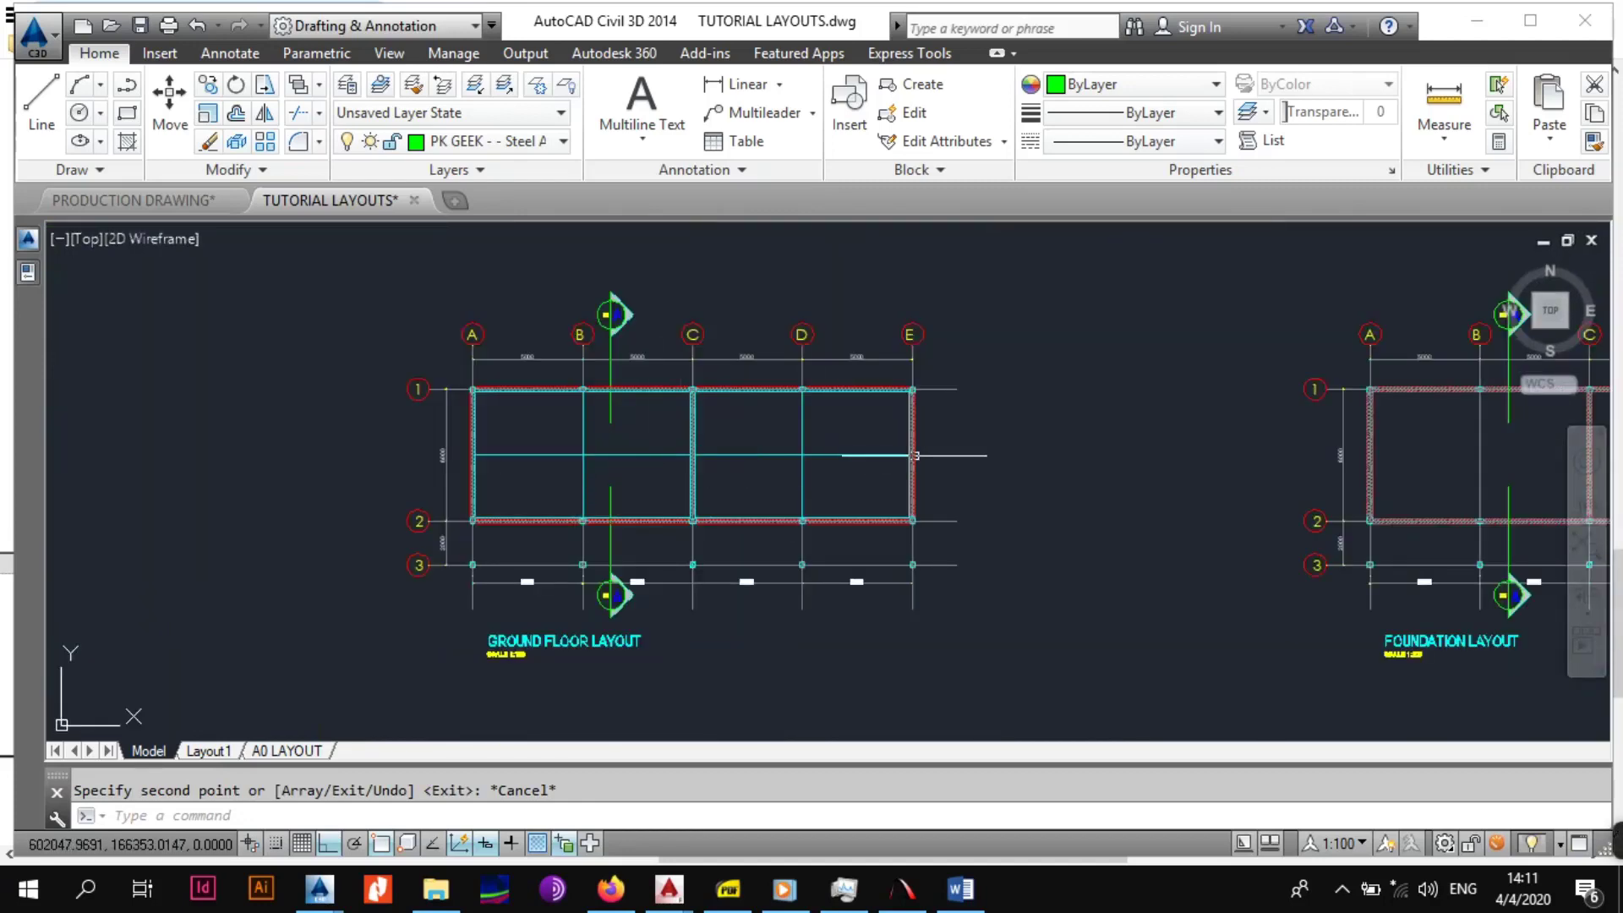
left_click(43, 127)
scroll(416, 526, "up", 10)
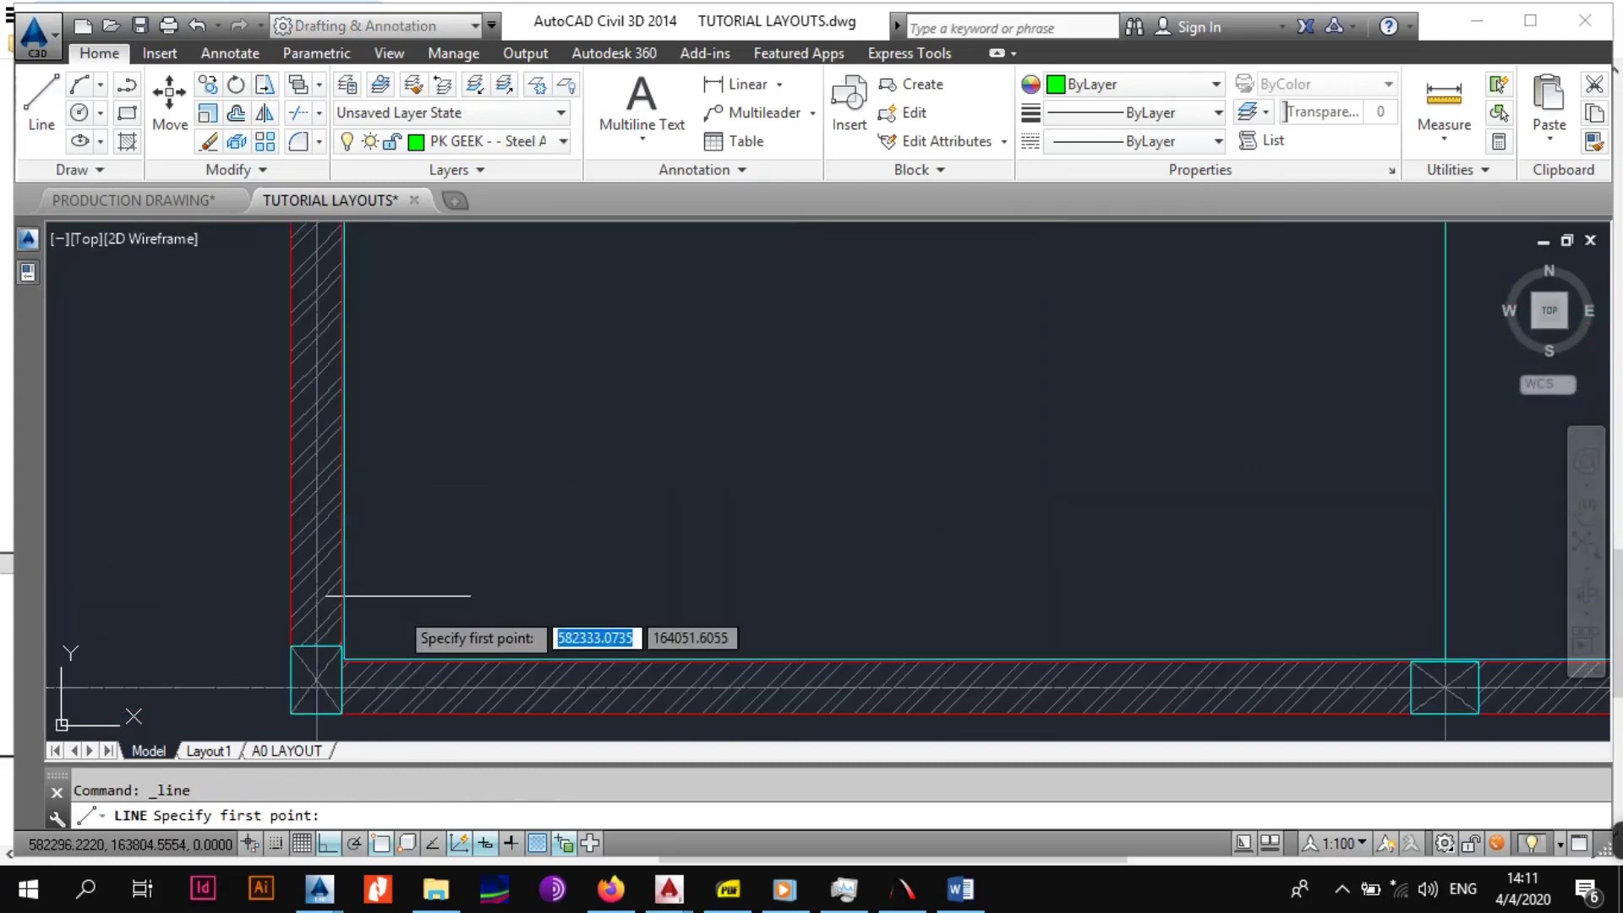
scroll(365, 642, "up", 4)
left_click(314, 684)
scroll(456, 602, "down", 8)
middle_click_drag(612, 467, 461, 571)
scroll(990, 343, "up", 8)
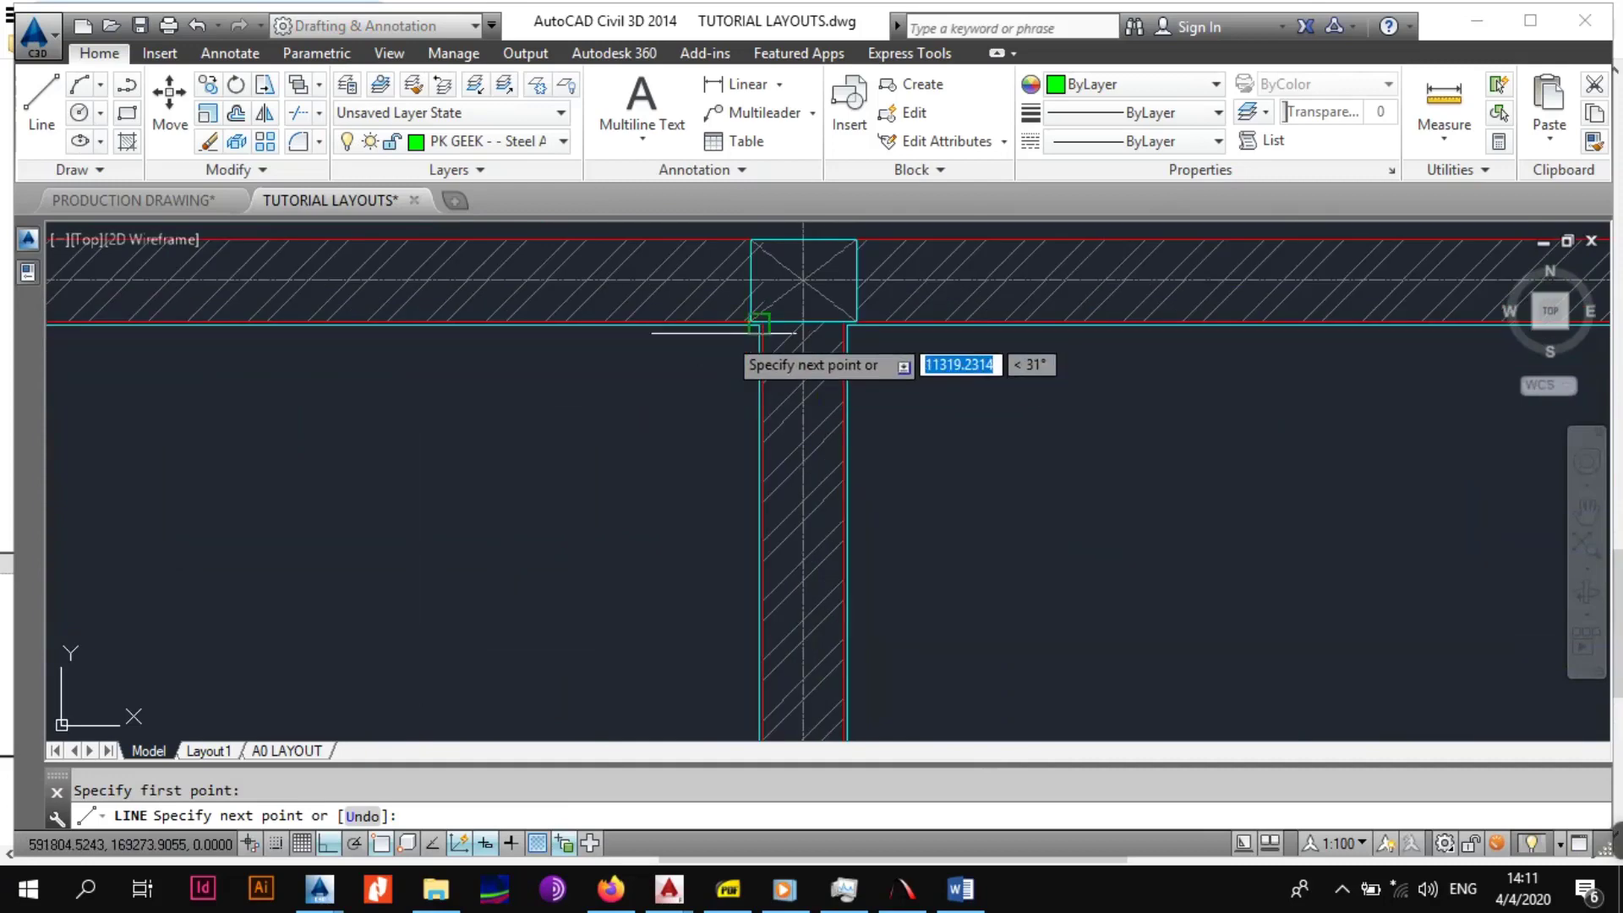
left_click(803, 309)
scroll(802, 310, "down", 10)
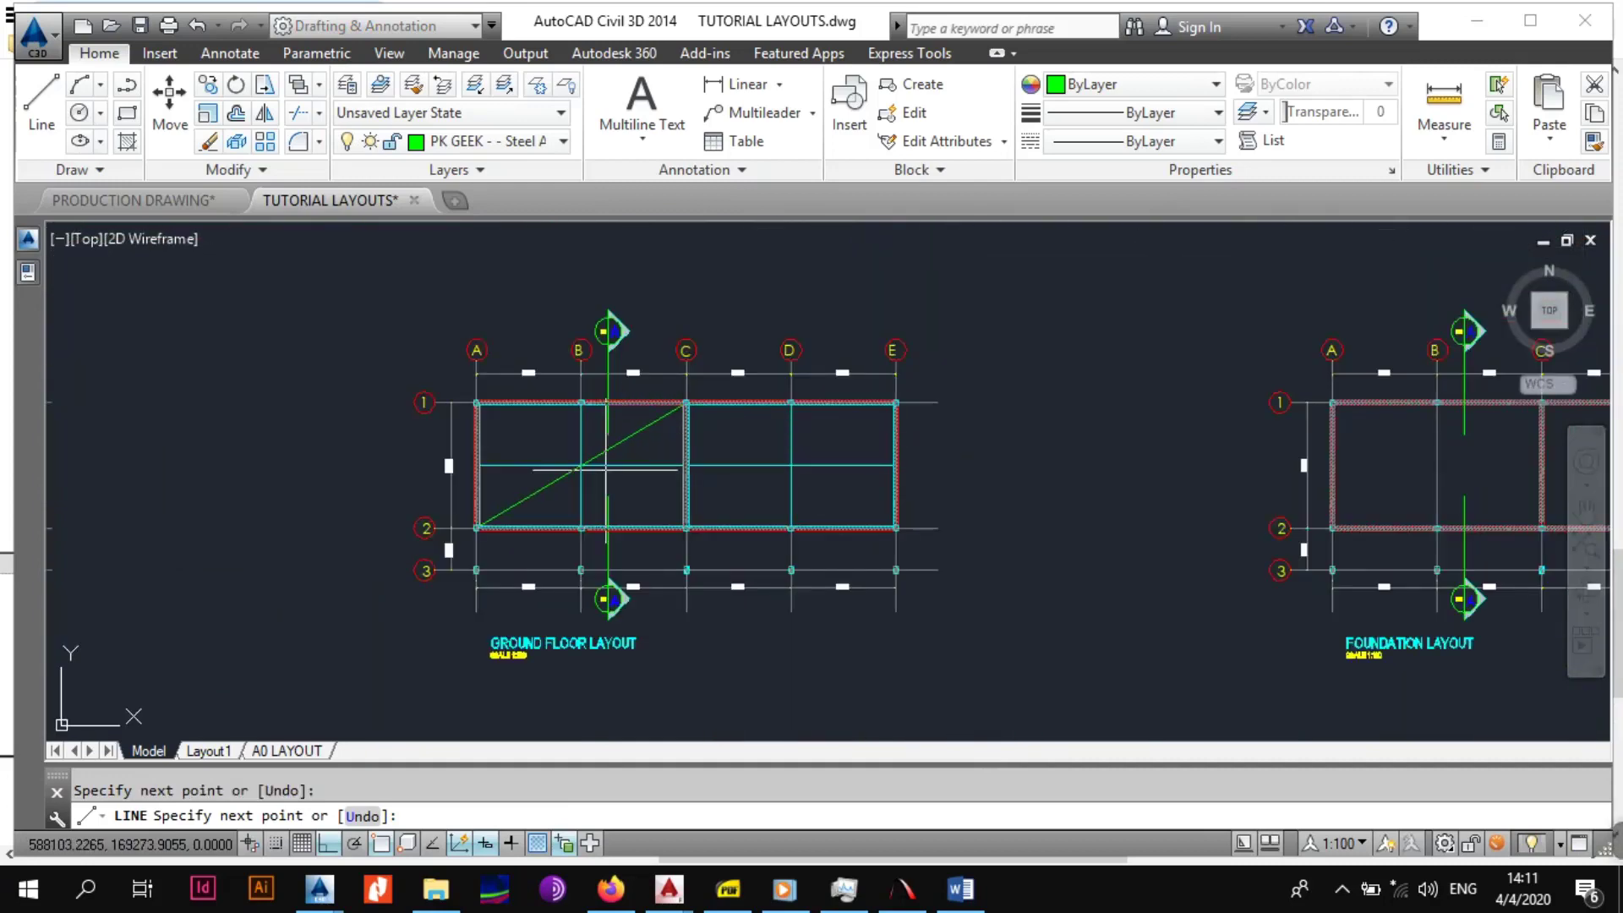
scroll(587, 452, "up", 4)
key("Escape")
Put the diagonal line of the A–C room on the layer PK GEEK - - Timber Above.
middle_click_drag(661, 412, 659, 439)
left_click(691, 448)
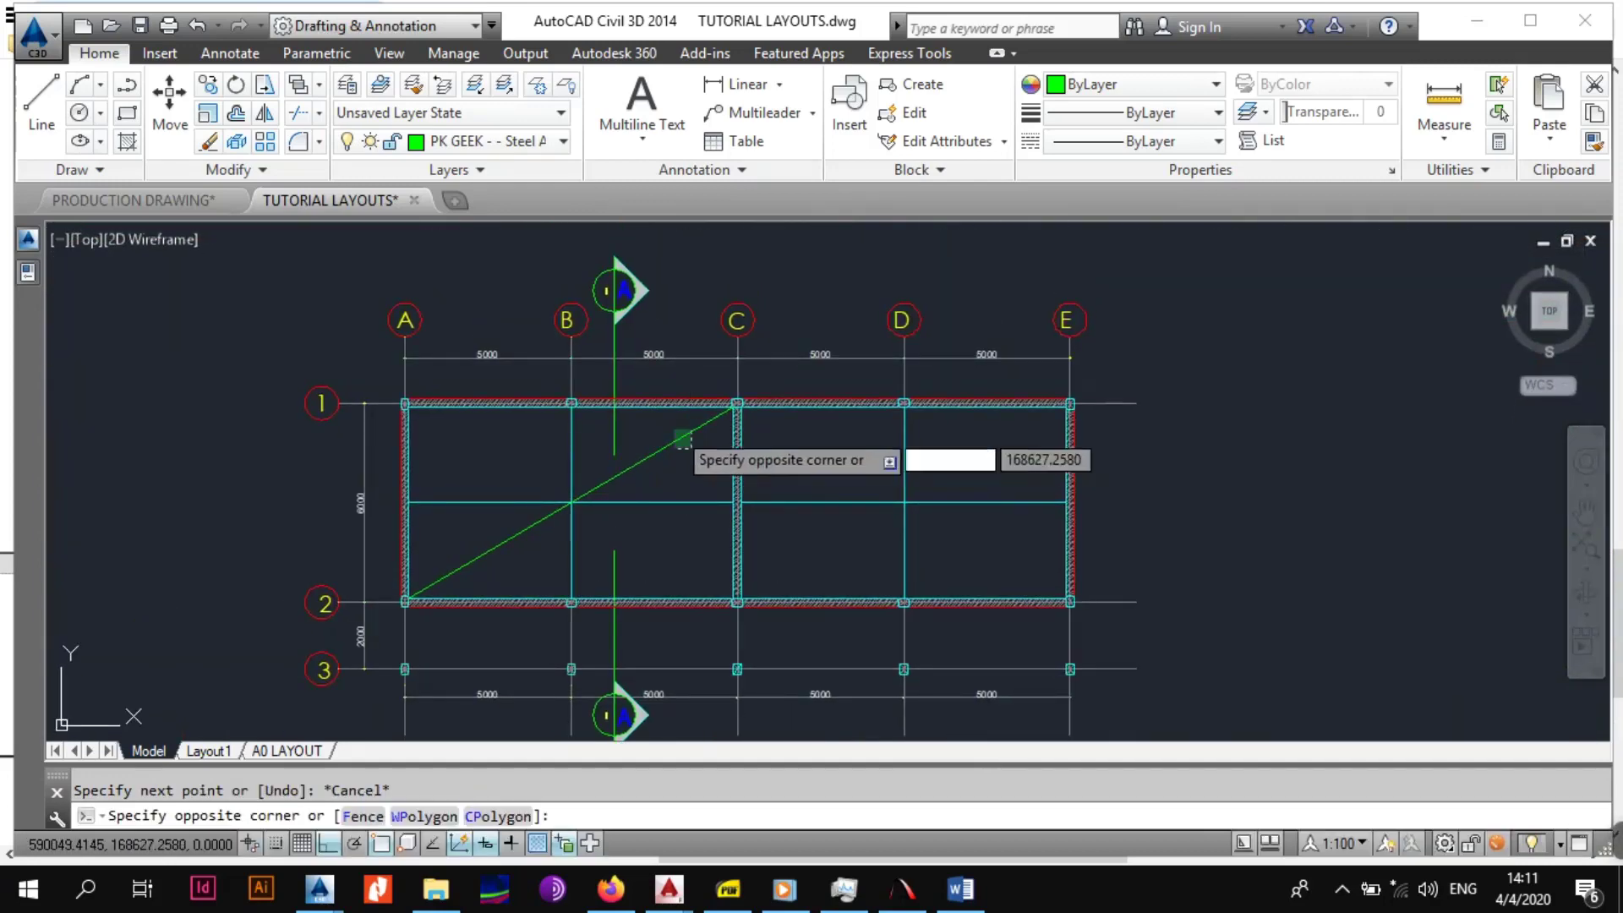
left_click(675, 430)
left_click(448, 146)
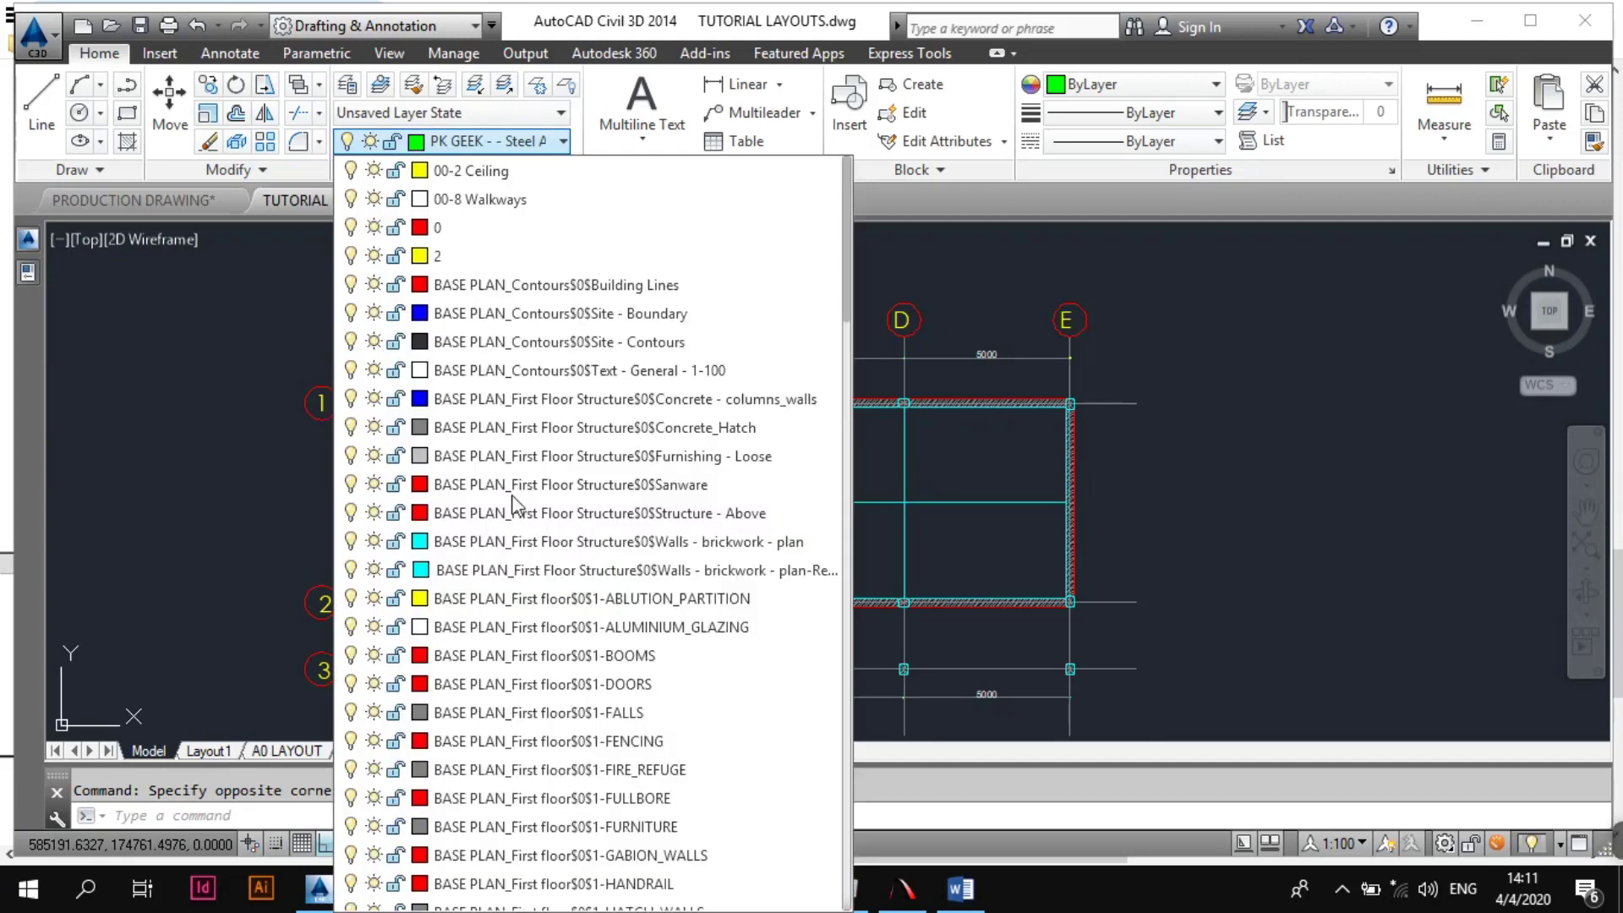
scroll(513, 504, "down", 15)
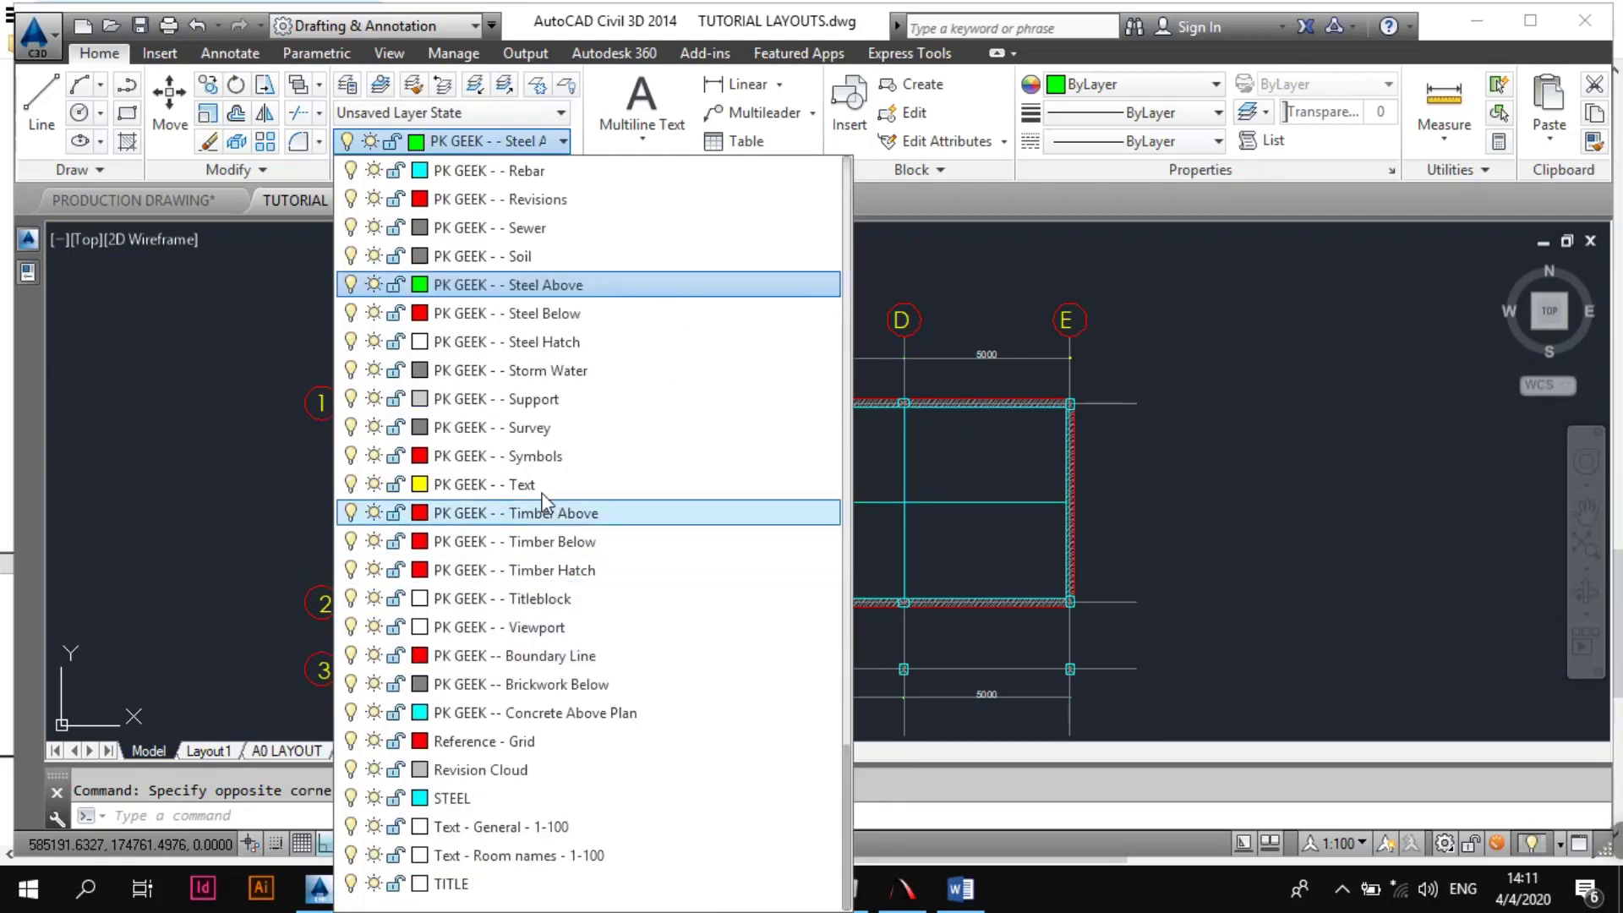
left_click(543, 507)
Copy the red diagonal from the A–C room into the C–E room, from the lower inner corner at A2 to the one at C2.
left_click(654, 444)
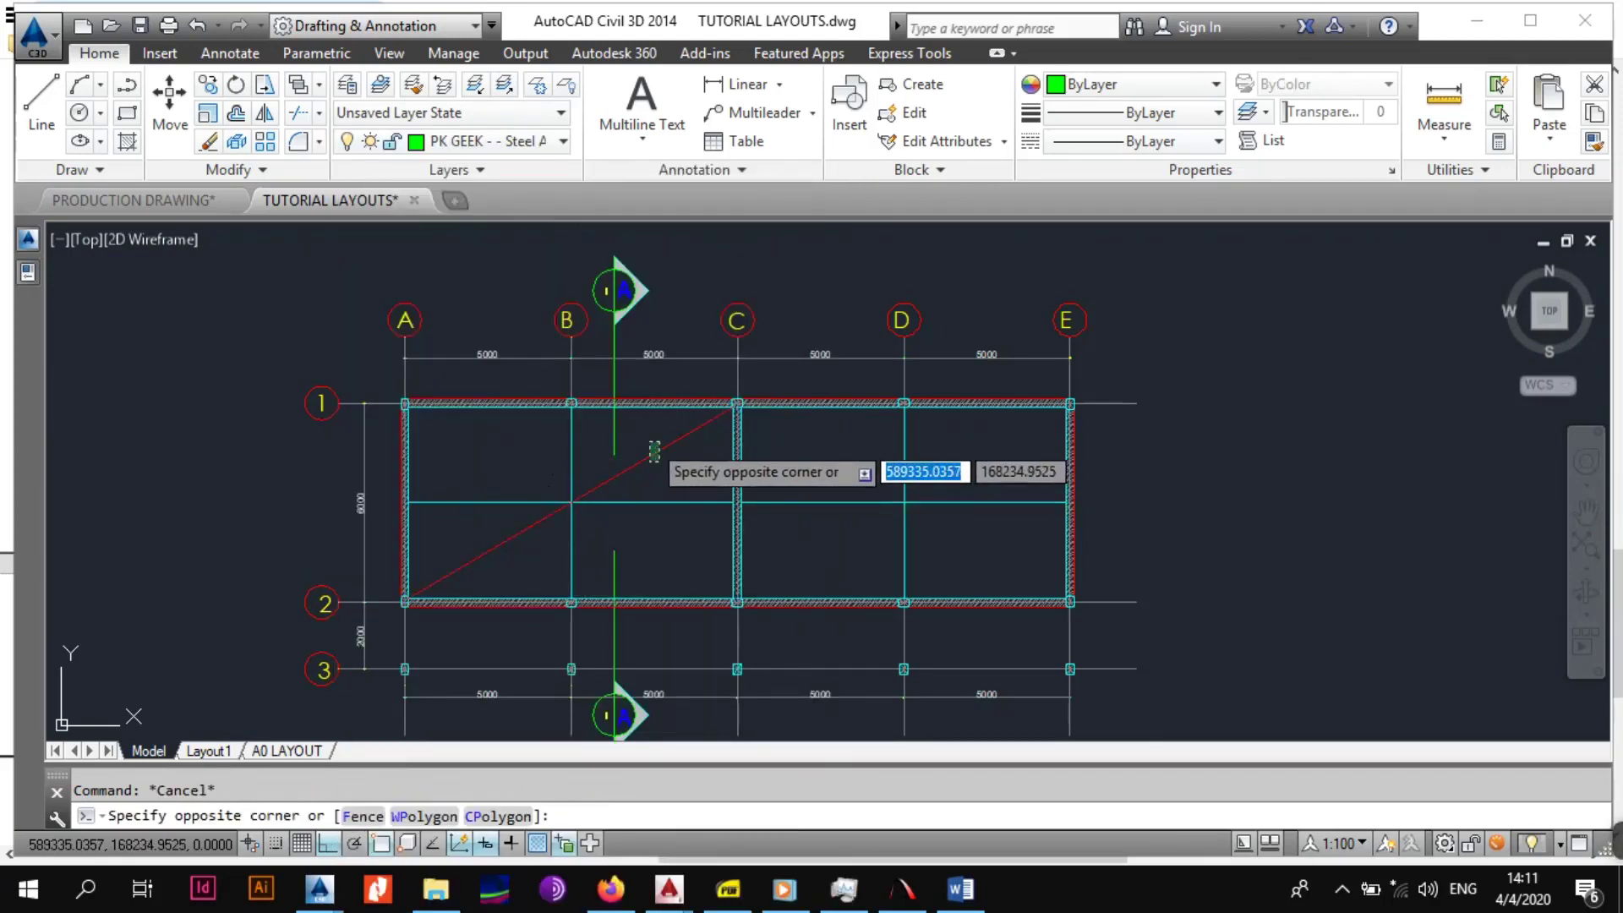
left_click(655, 459)
left_click(208, 84)
scroll(363, 651, "up", 6)
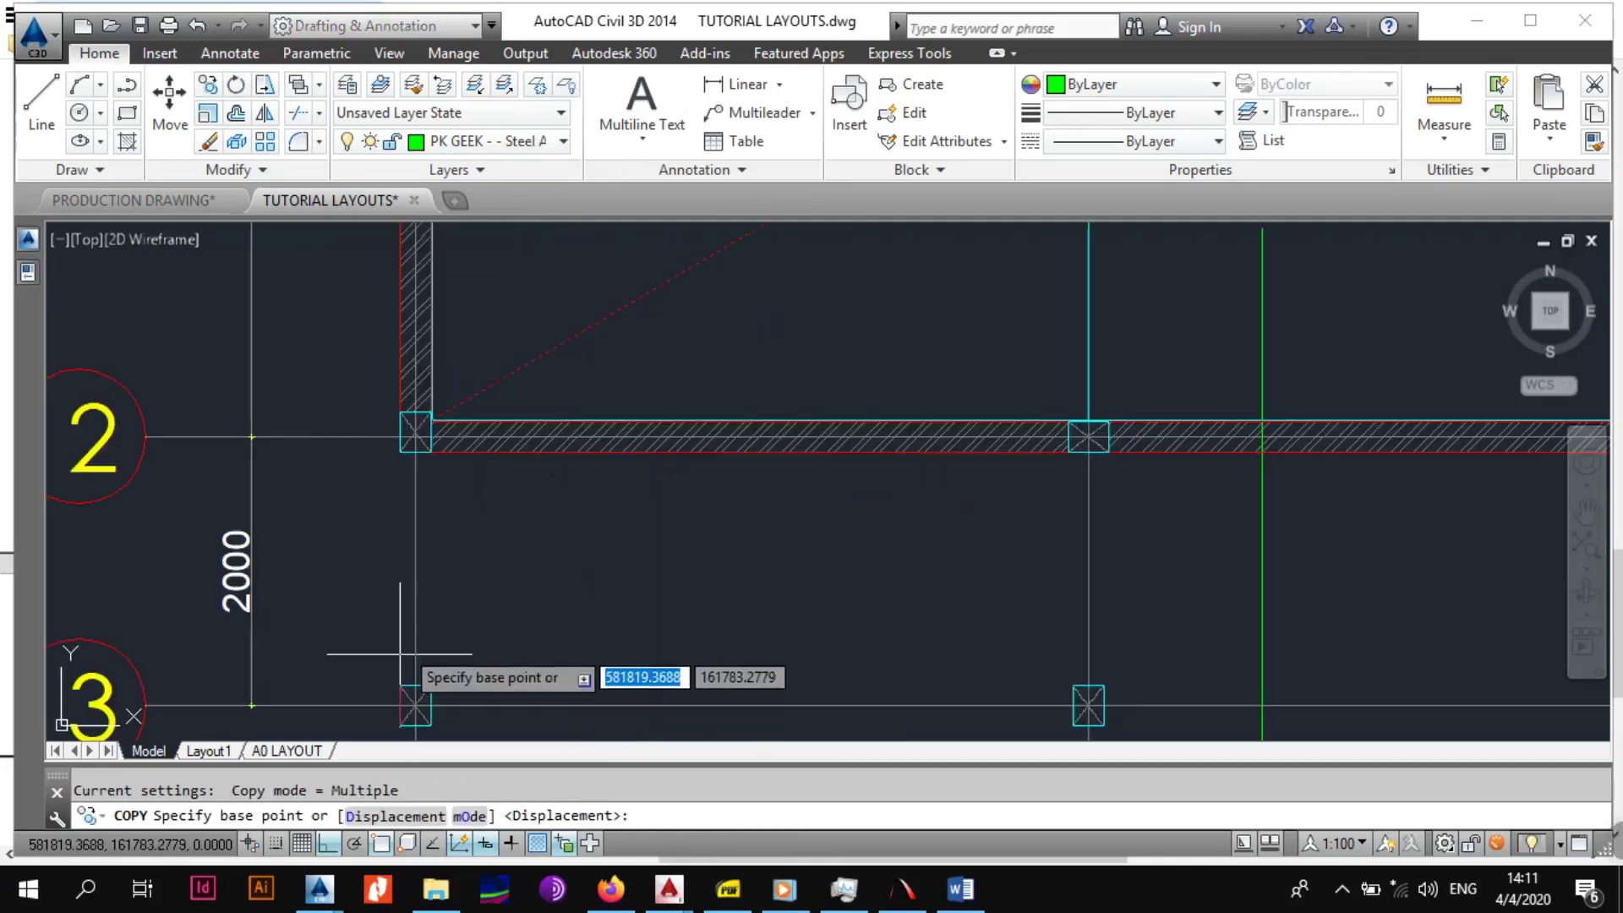
scroll(473, 451, "up", 4)
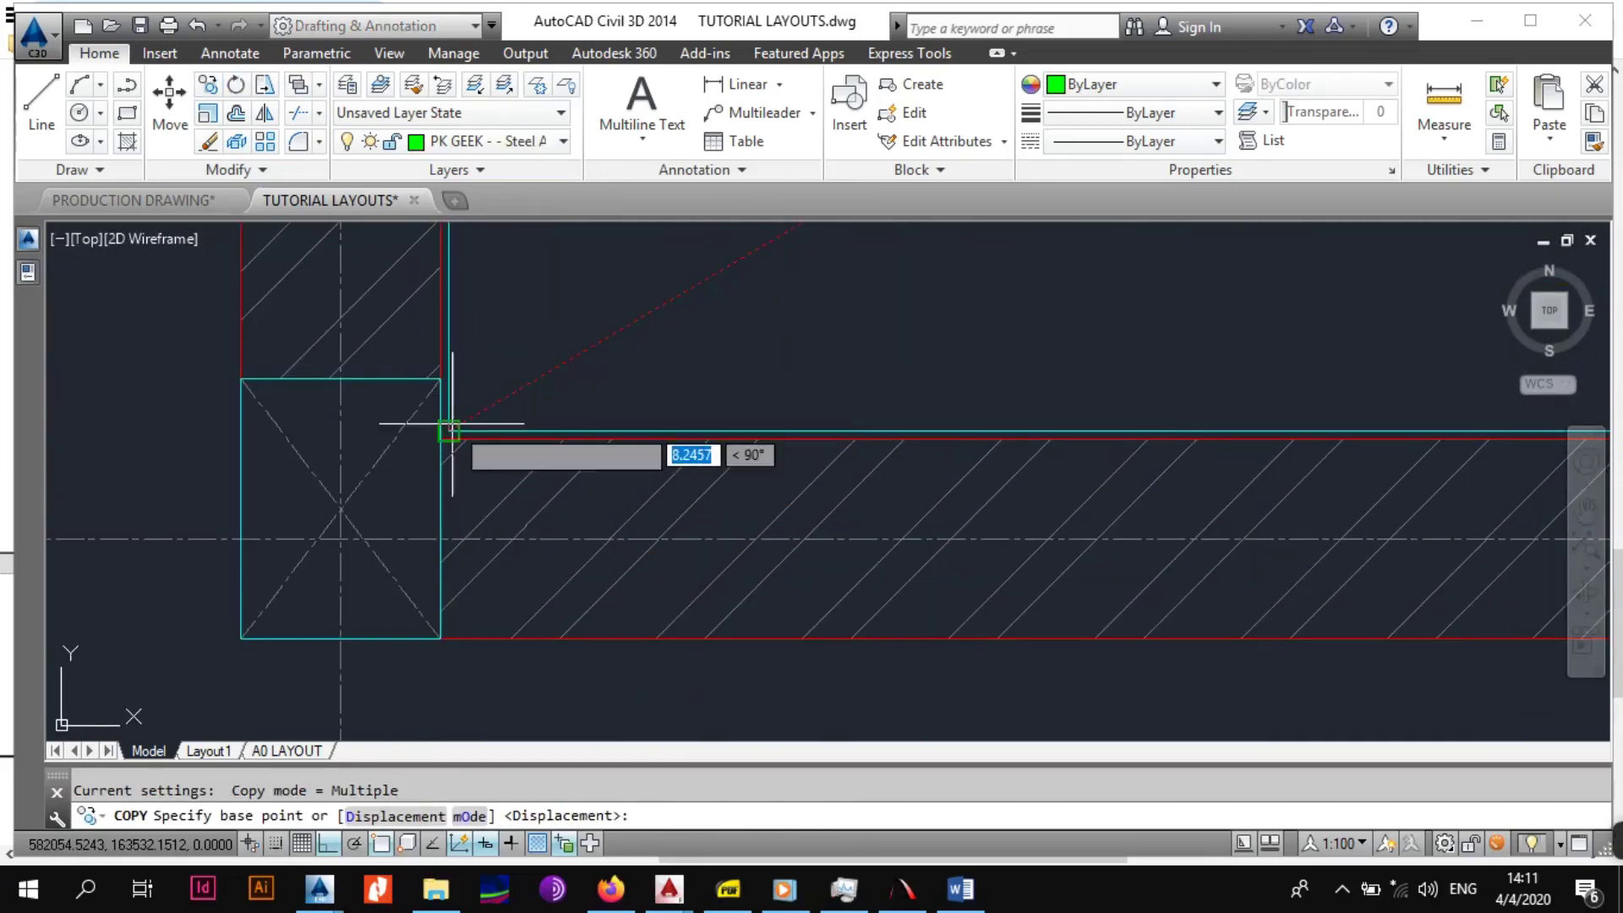
left_click(450, 430)
scroll(870, 464, "down", 3)
scroll(737, 513, "up", 4)
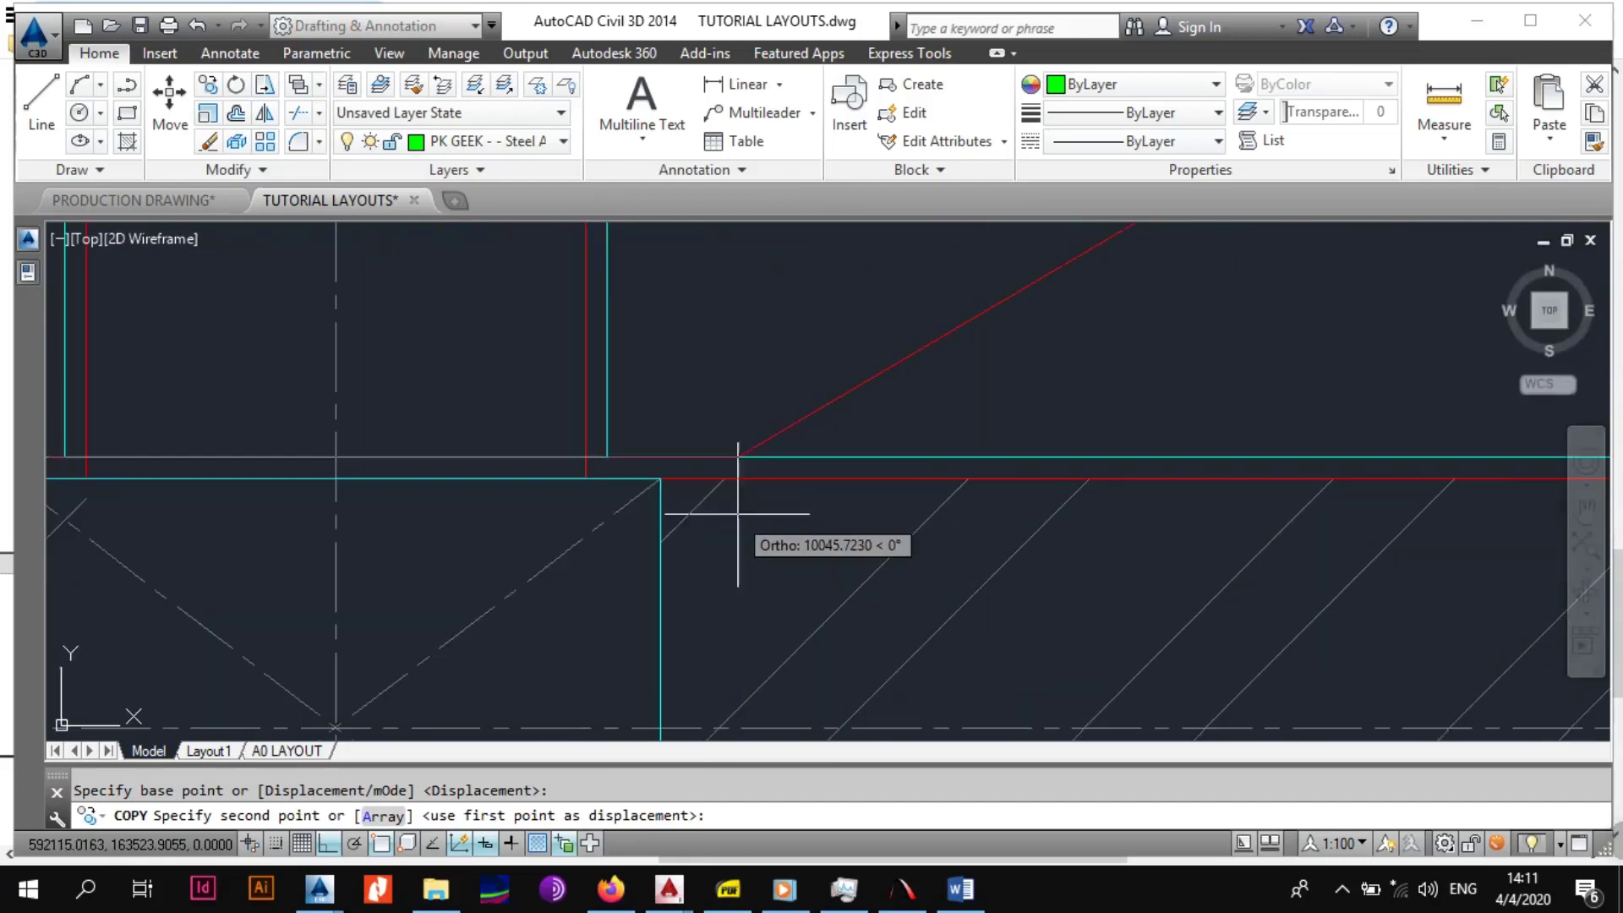
left_click(591, 454)
scroll(656, 501, "down", 3)
scroll(685, 548, "up", 2)
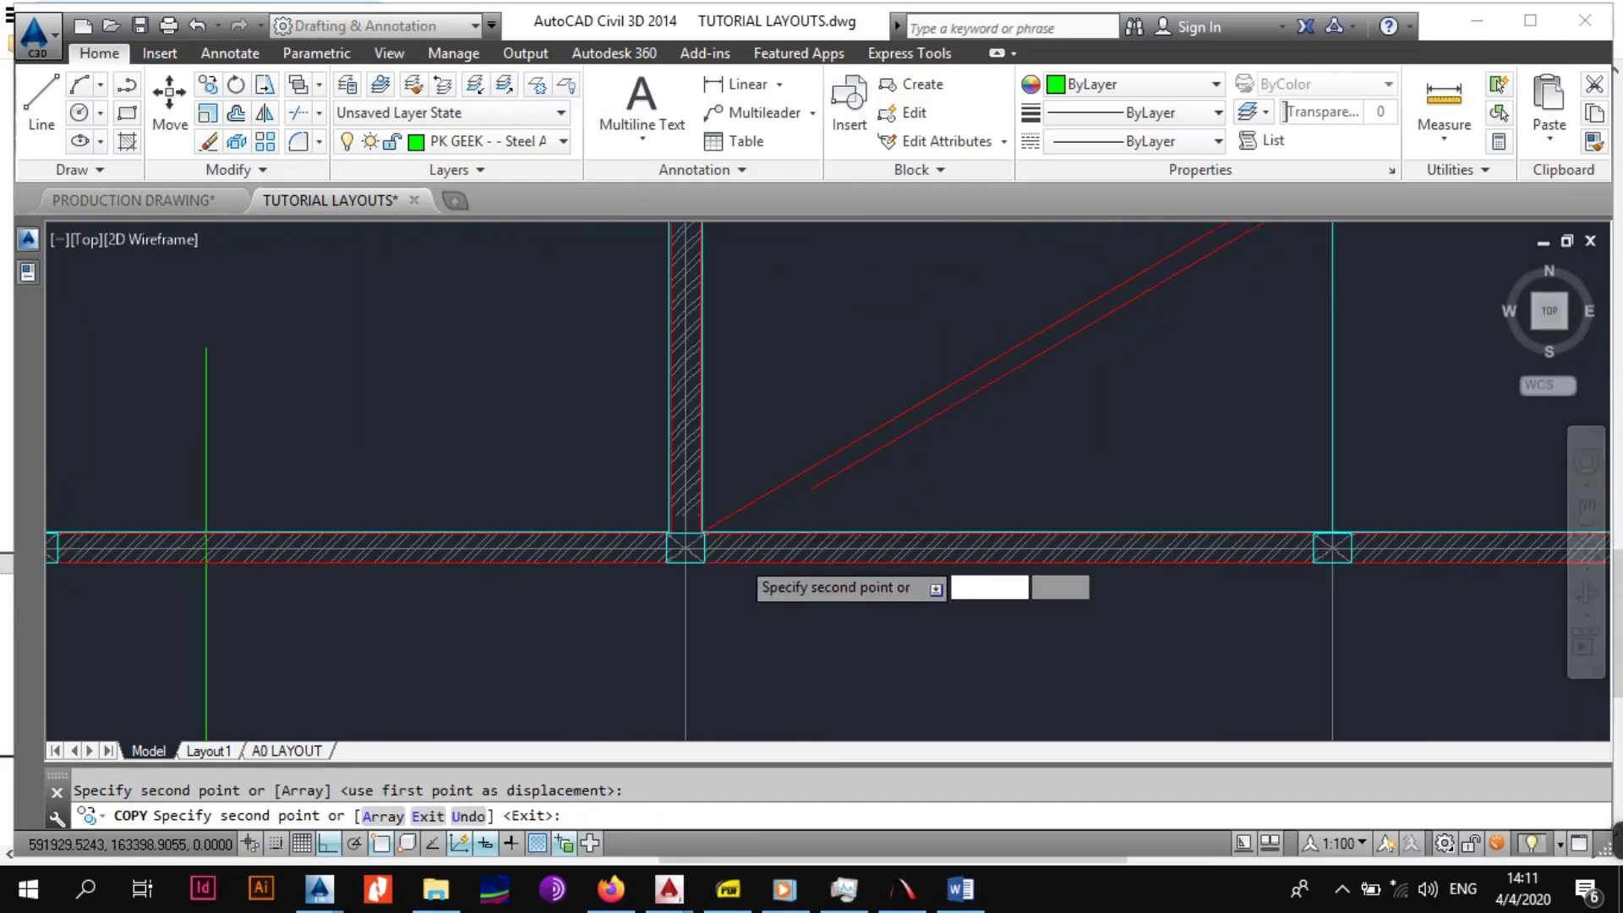
key("Escape")
Copy the 700MM WIDE STRIP FOOTING note from the foundation layout into the A–C room of the ground floor layout, with ortho off.
scroll(685, 547, "down", 6)
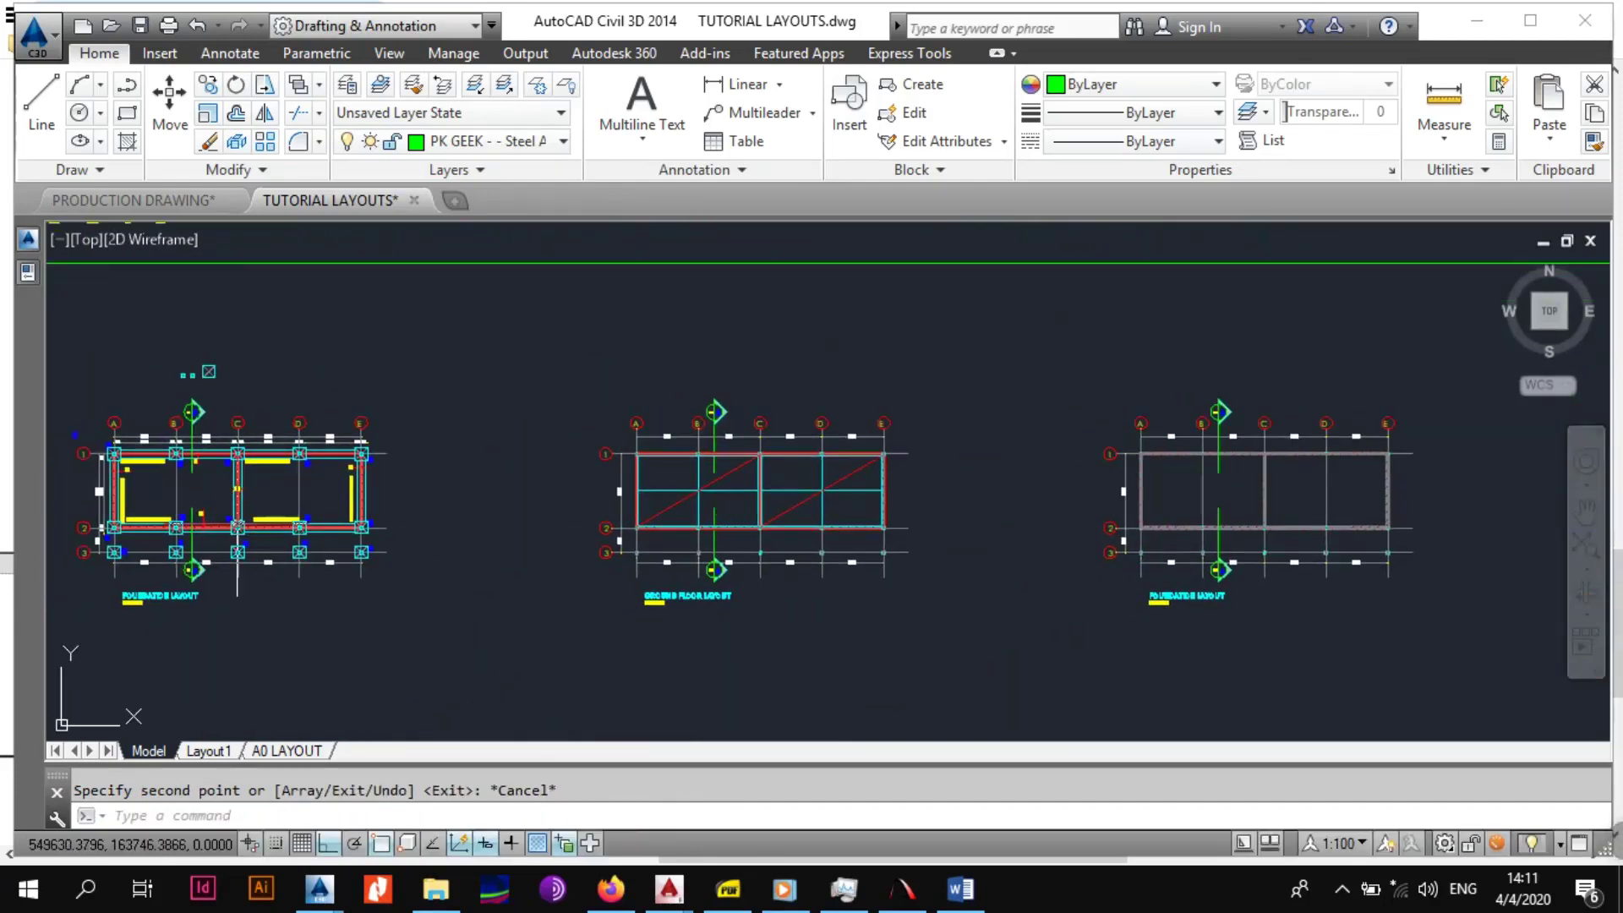
scroll(298, 496, "up", 8)
left_click(279, 490)
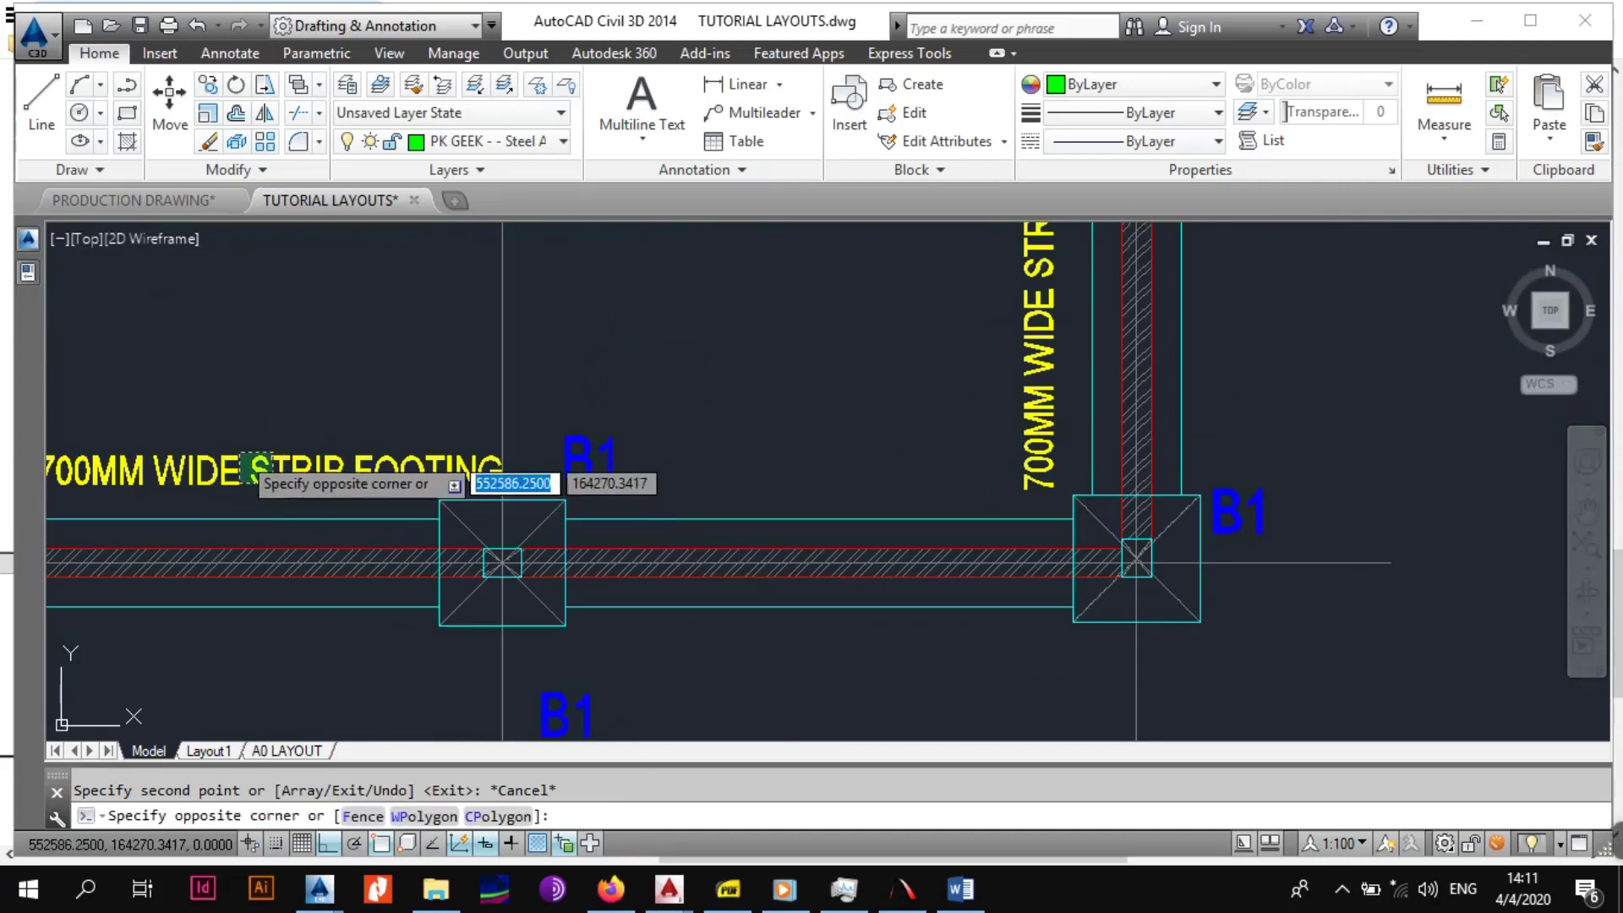
left_click(207, 231)
left_click(239, 475)
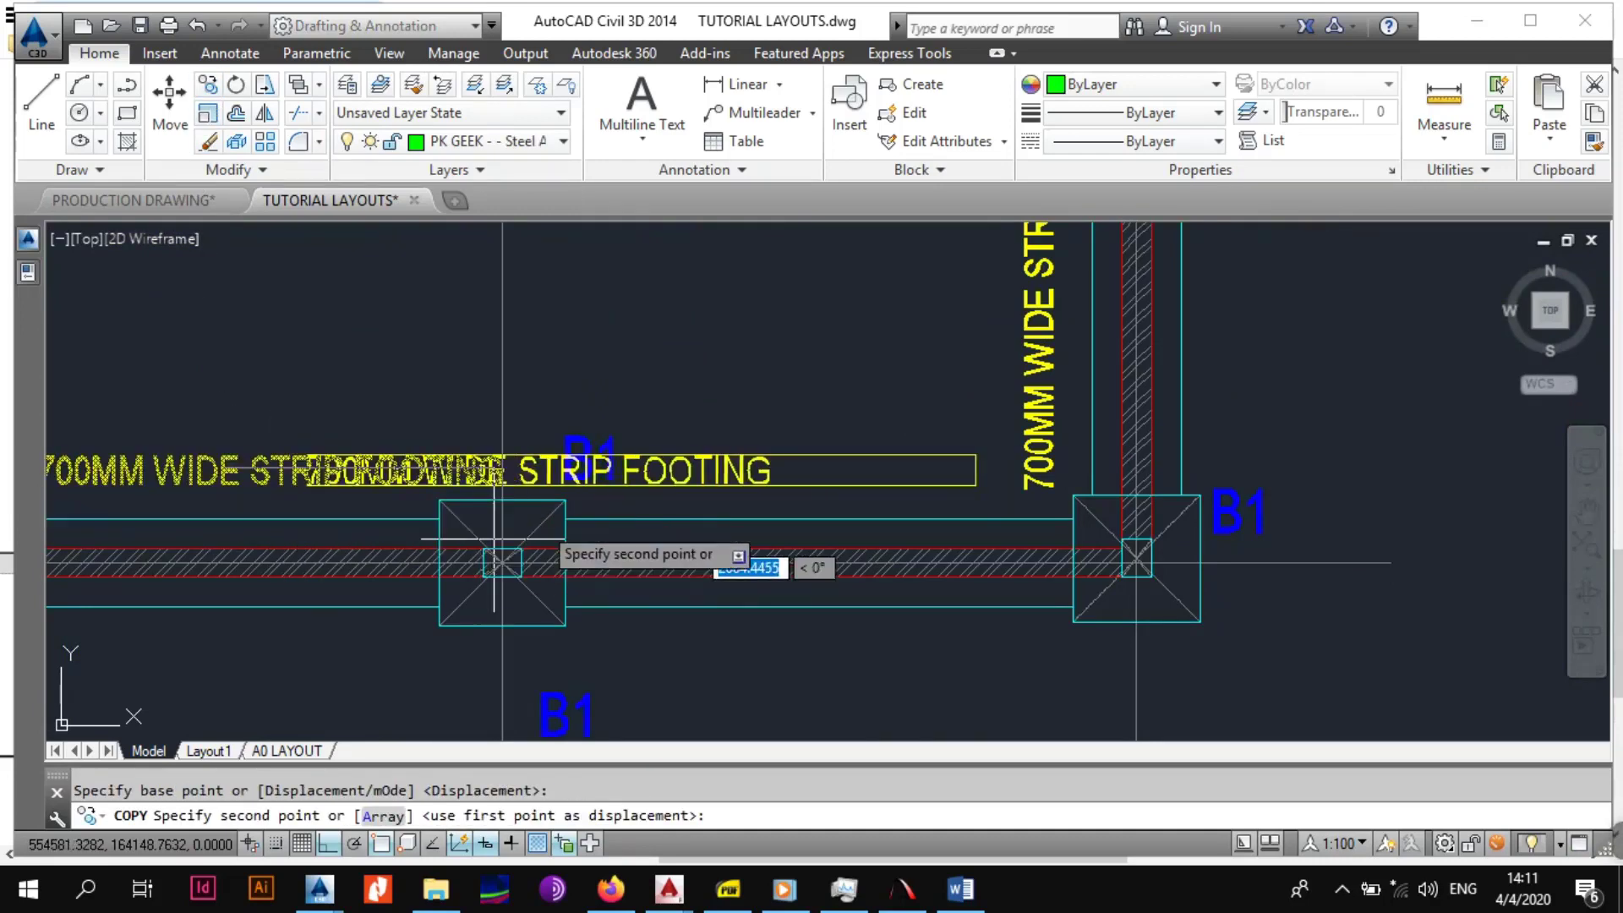
middle_click_drag(845, 524, 235, 487)
middle_click_drag(1032, 485, 423, 485)
middle_click_drag(951, 470, 227, 422)
key("F8")
scroll(663, 417, "down", 6)
middle_click_drag(769, 411, 159, 498)
scroll(507, 448, "up", 4)
left_click(572, 359)
key("Escape")
Rotate the copied strip footing note about its middle until it runs parallel to the A–C room's red diagonal.
left_click(575, 339)
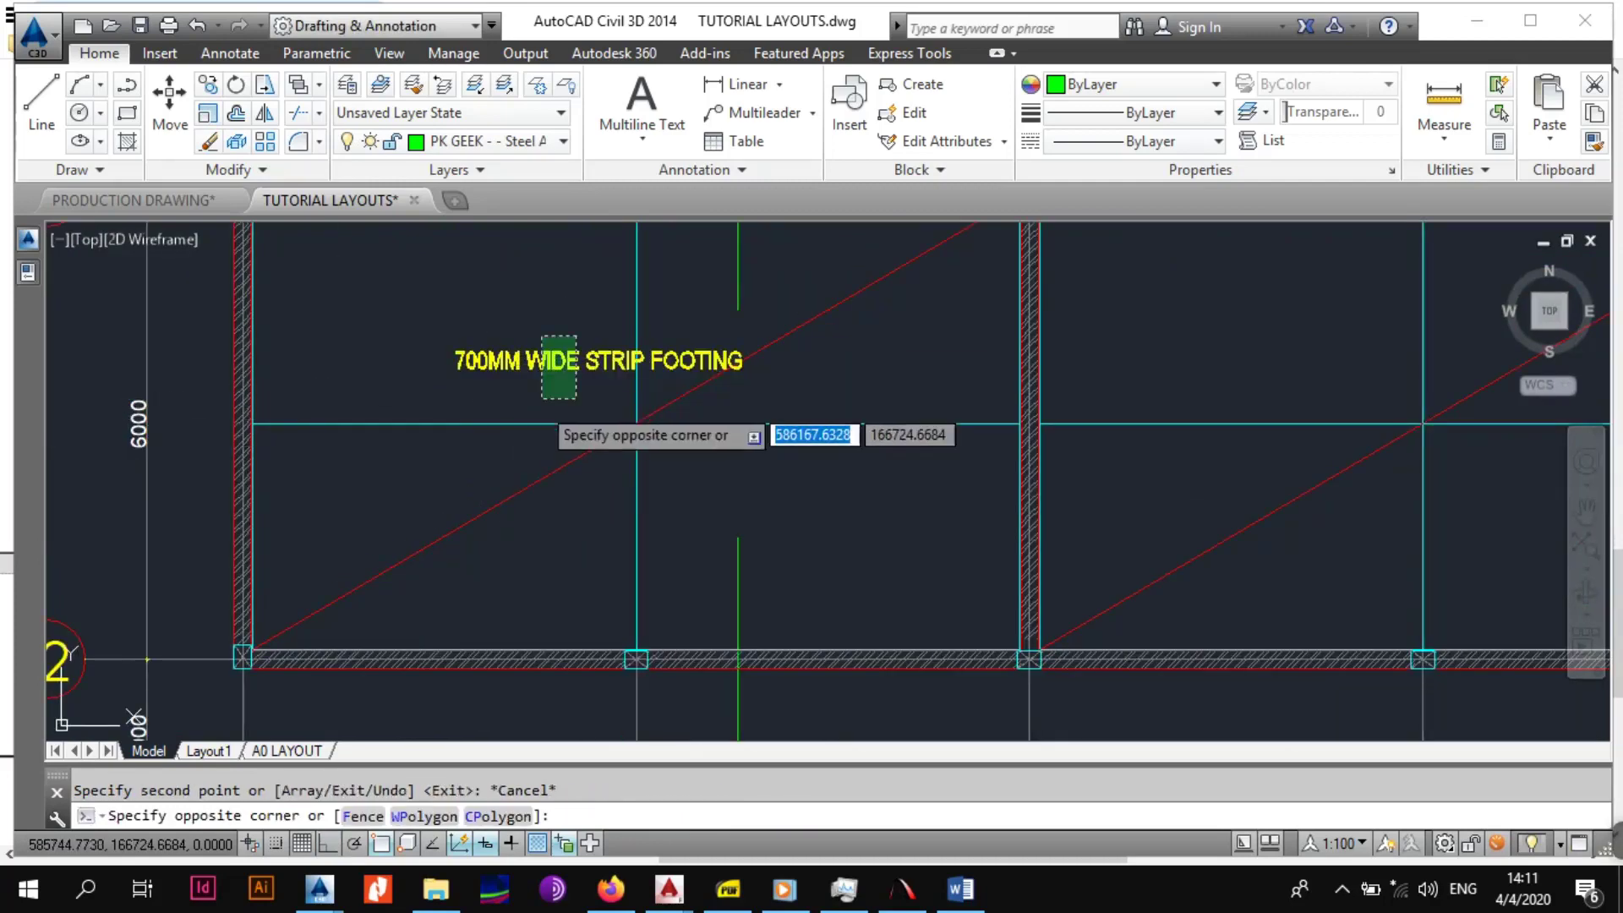
left_click(538, 404)
type("ro")
key("Return")
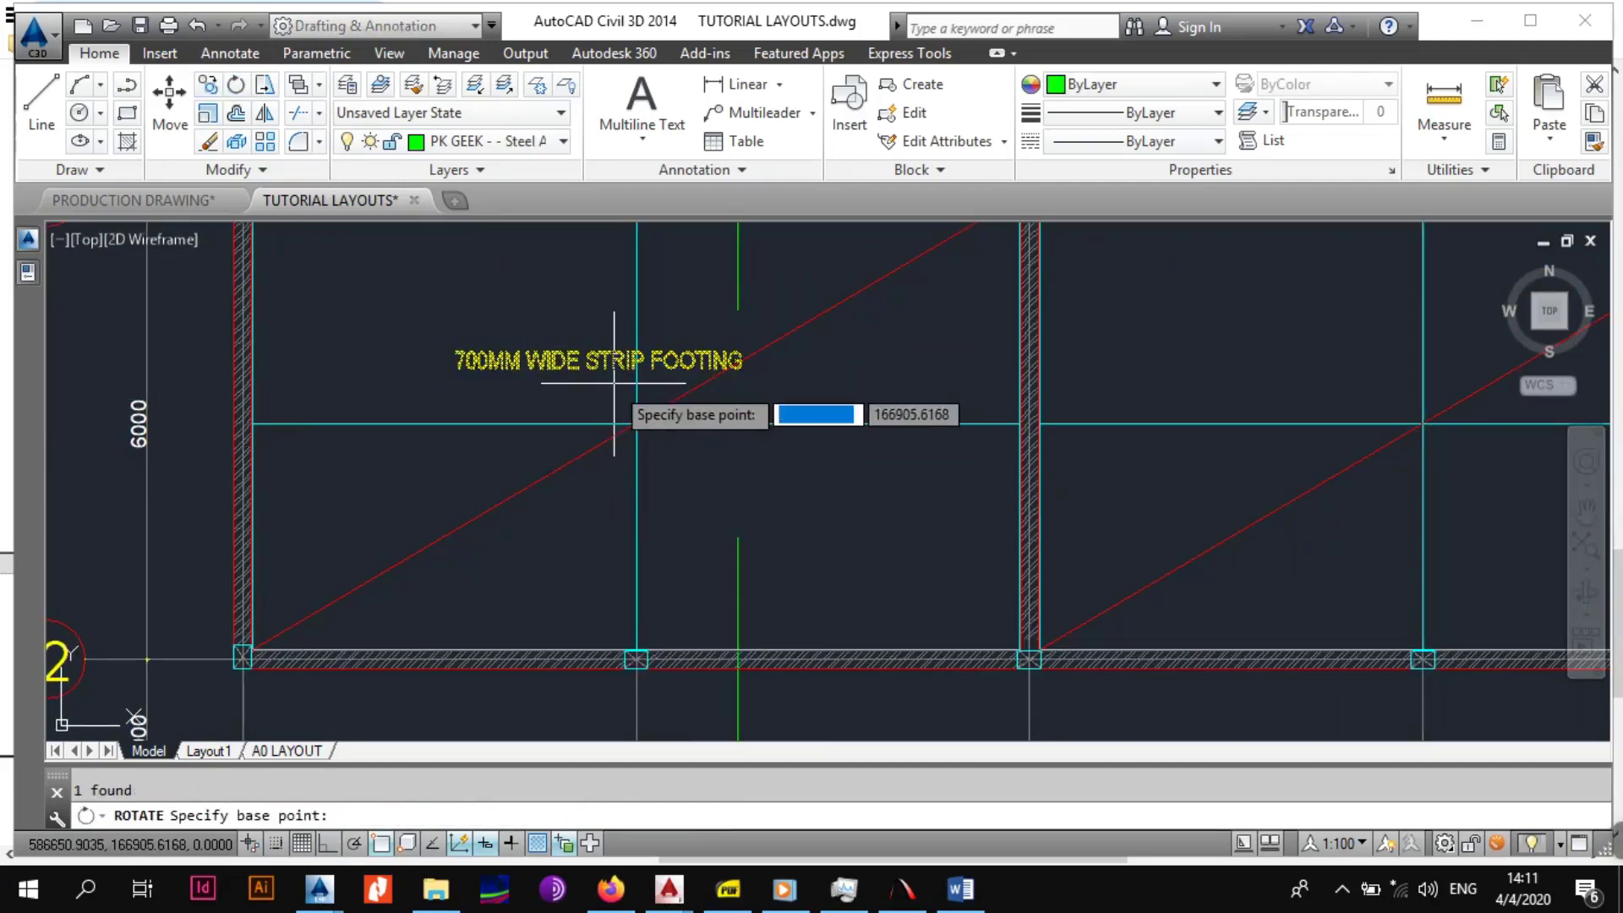
scroll(617, 383, "up", 2)
left_click(606, 347)
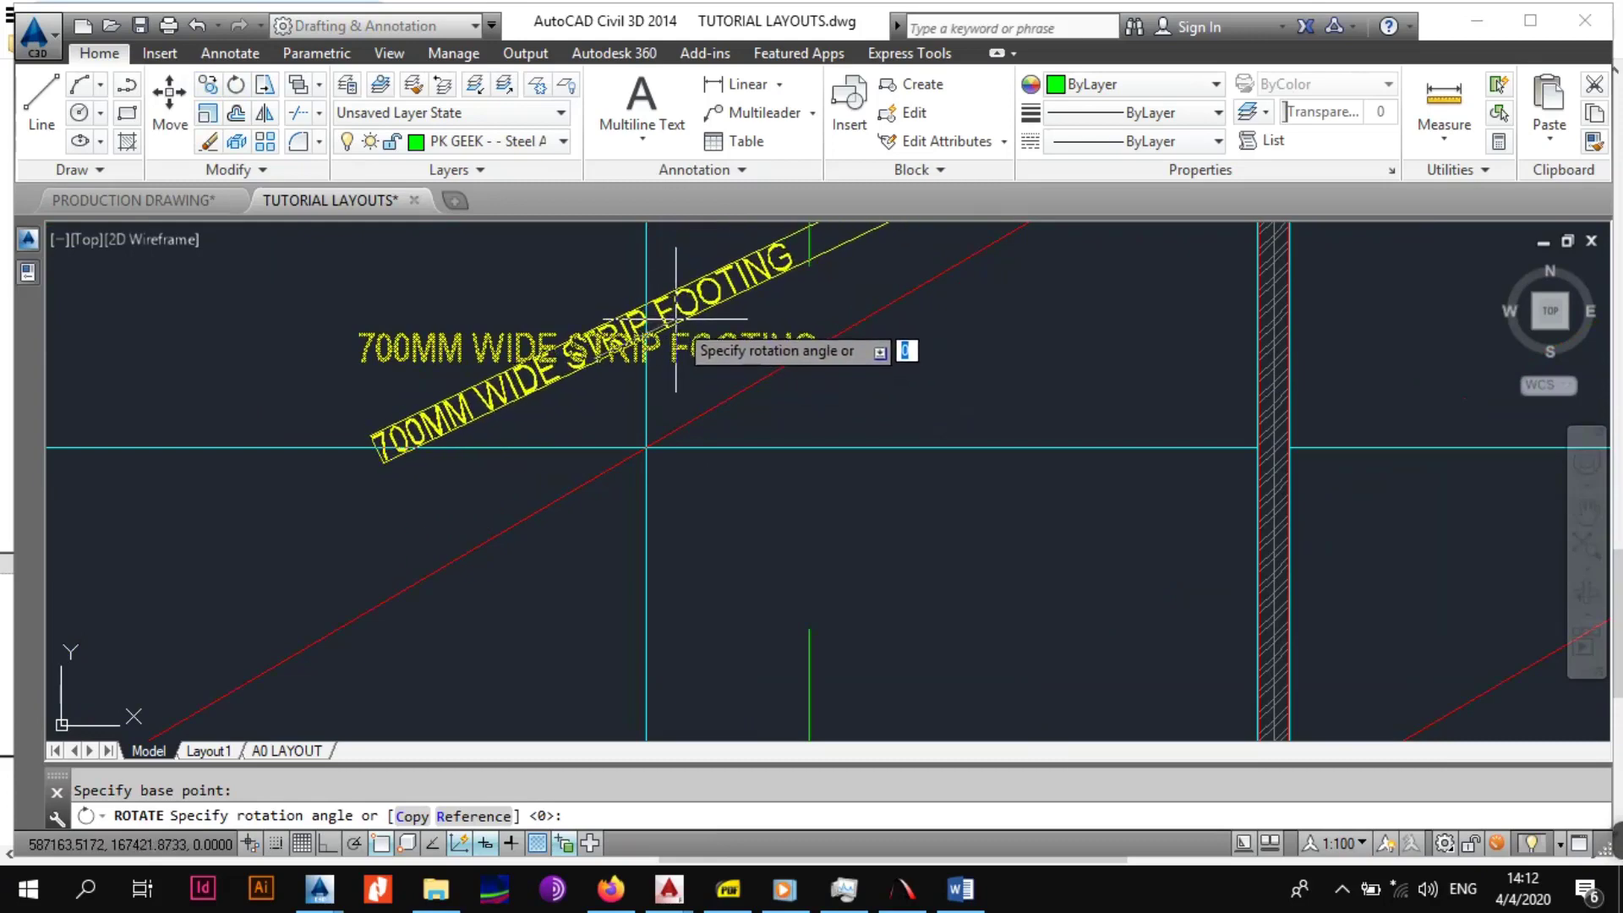
left_click(680, 314)
Move the rotated strip footing note straight down, closer to the A–C room's red diagonal.
scroll(688, 332, "down", 2)
scroll(688, 332, "up", 2)
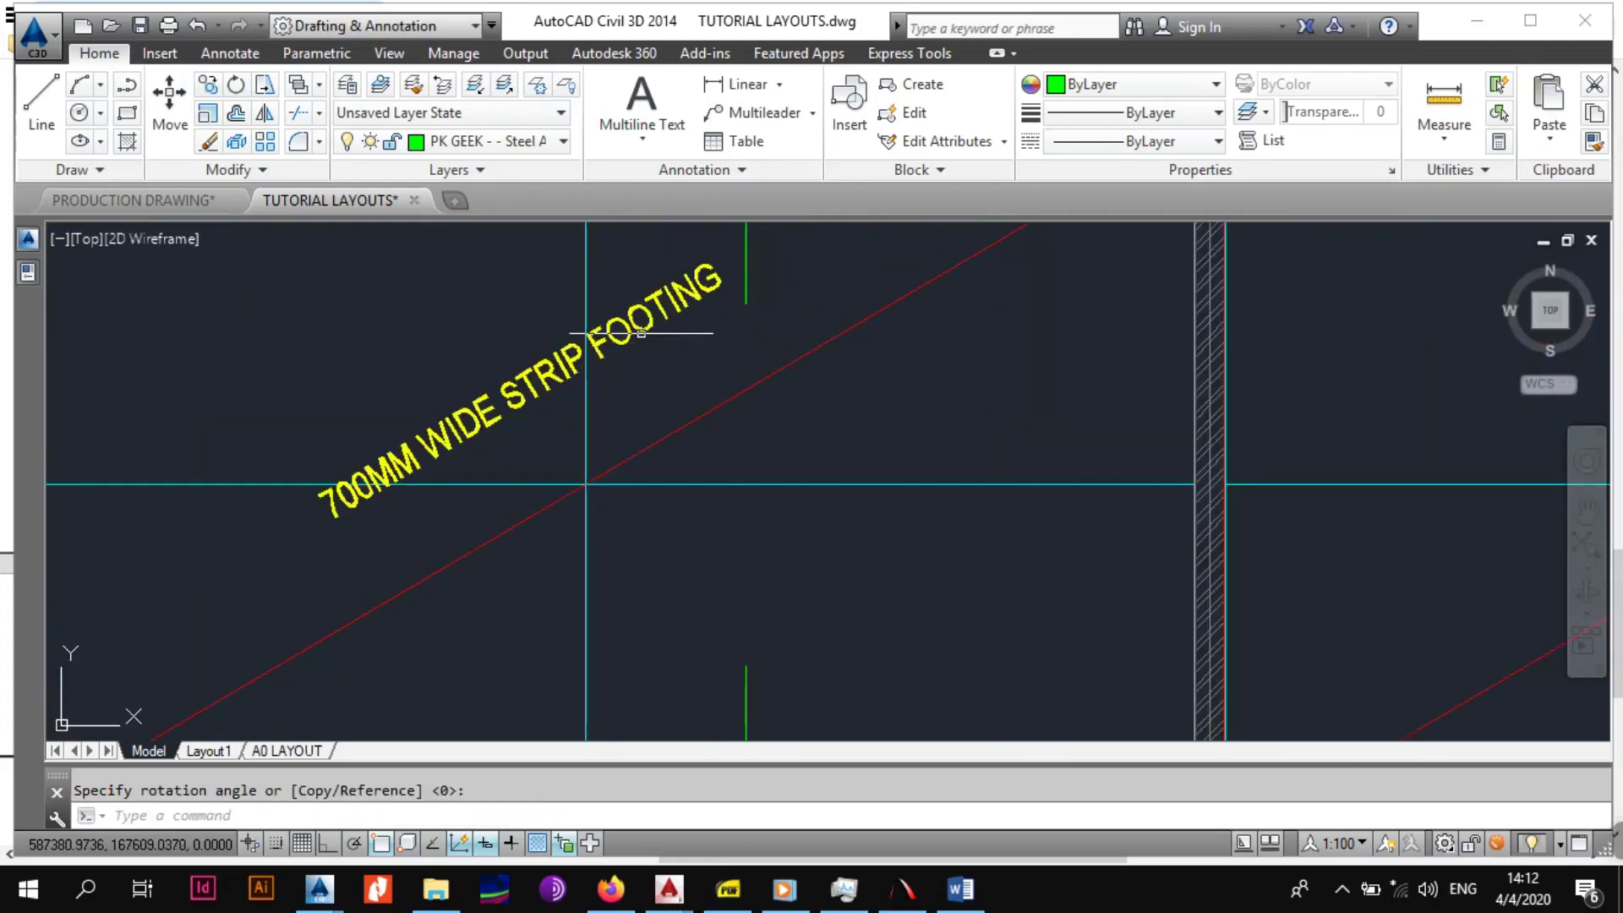
left_click(172, 106)
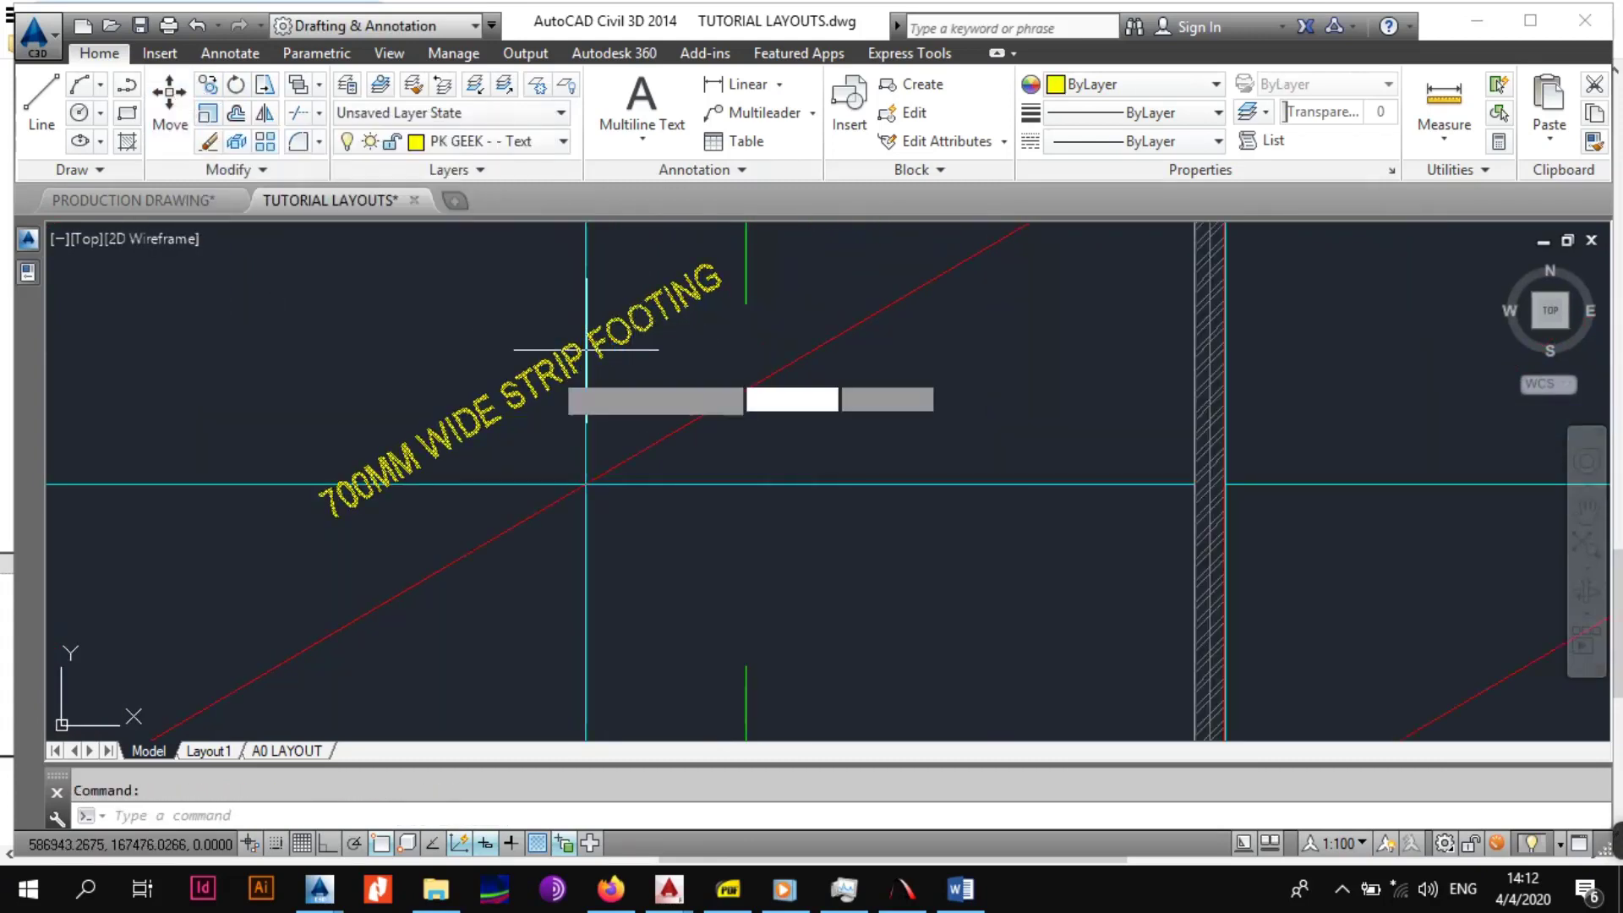
left_click(482, 413)
left_click(524, 485)
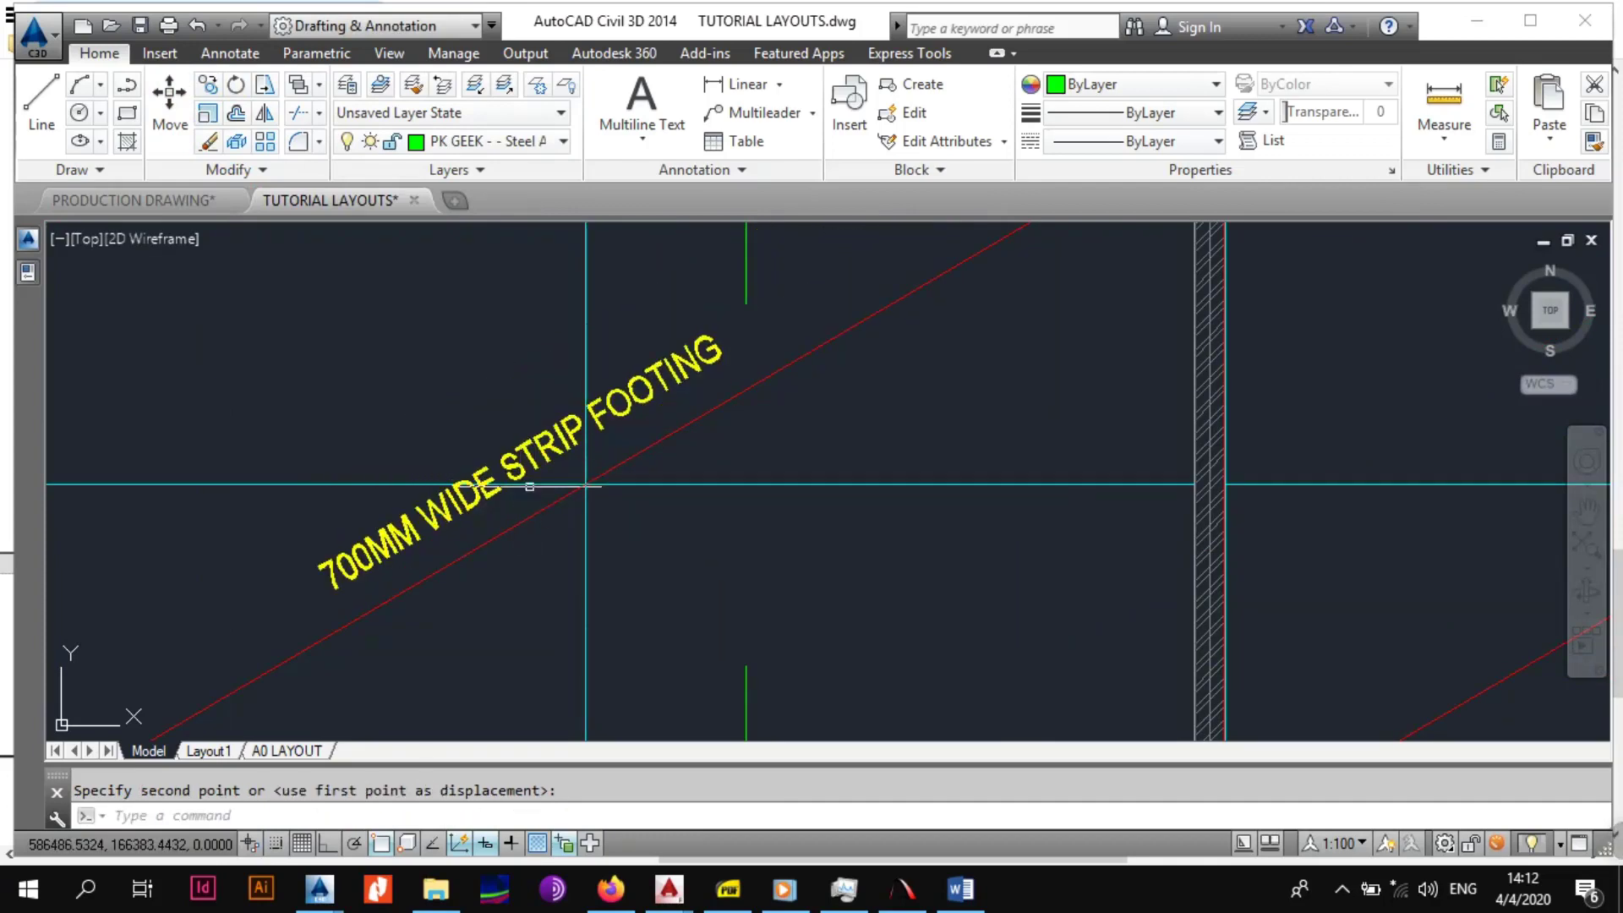
Replace the slanted note's text with "150MM THK RC SLAB REINFORCED WITH S193 MESH".
double_click(453, 505)
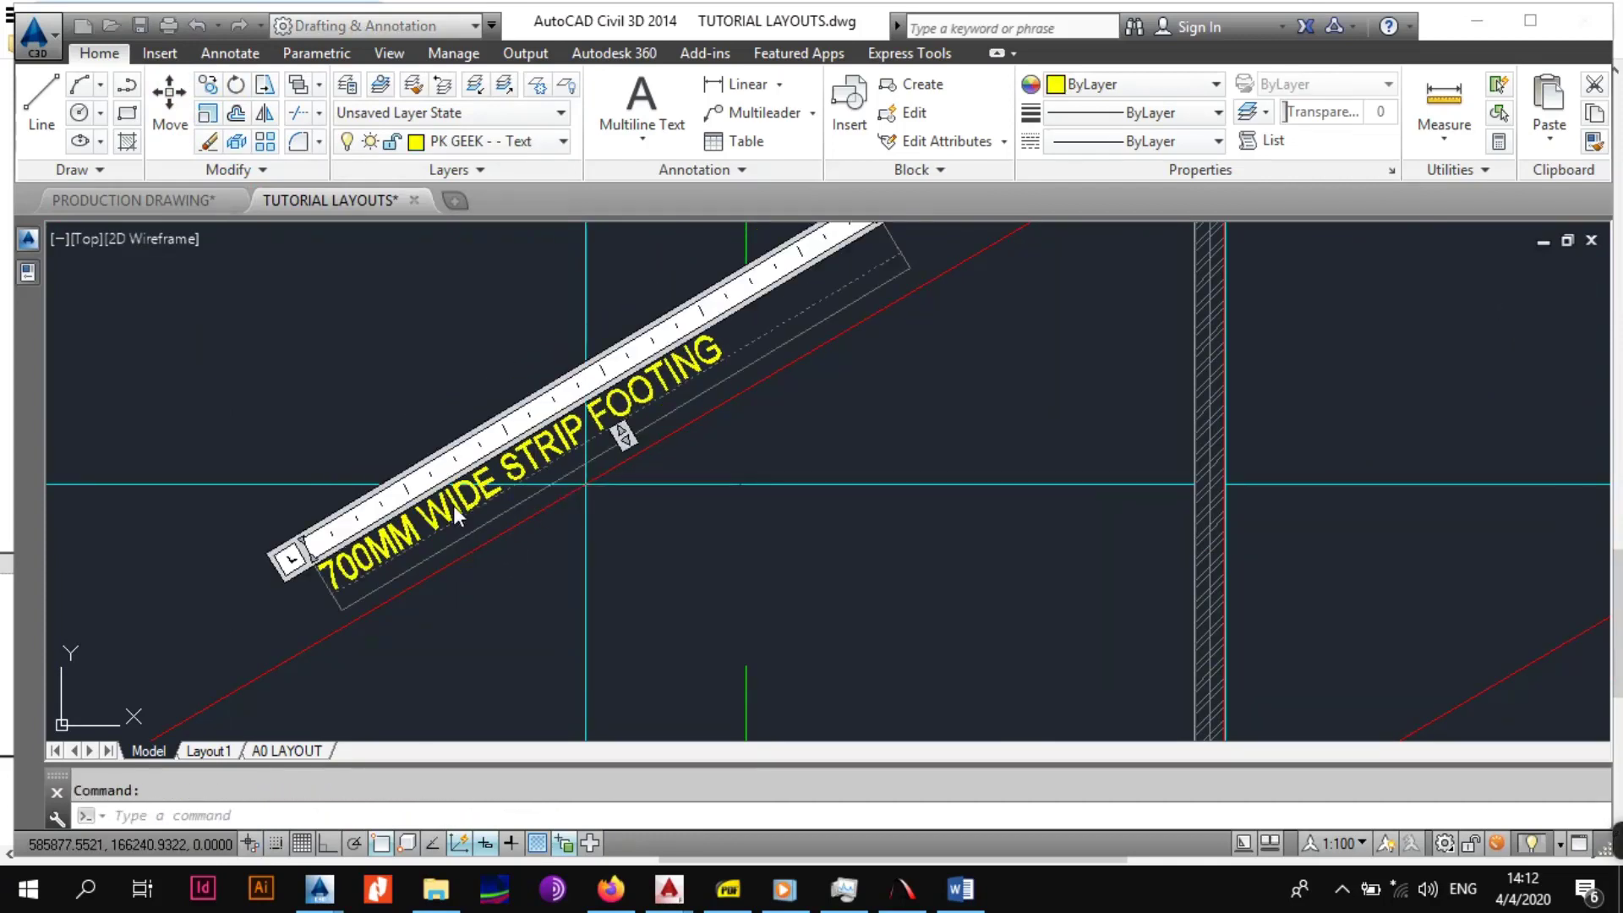
key("ctrl+a")
type("150")
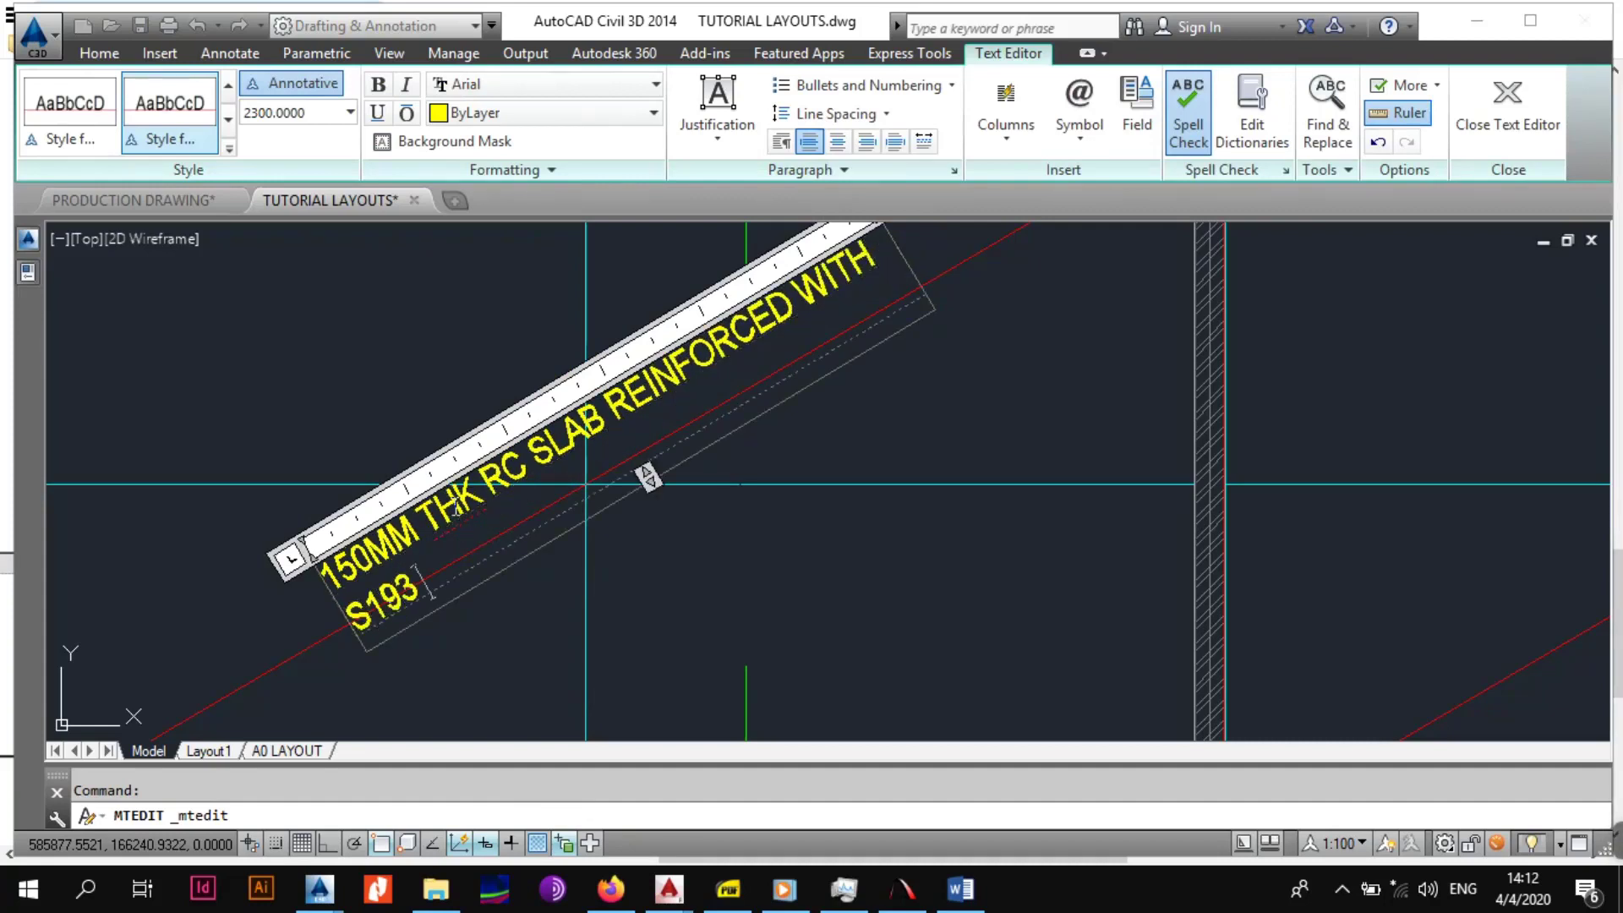
left_click(869, 525)
Widen the slab note's text frame along the diagonal so its wording fits on a single line.
middle_click_drag(912, 455, 757, 594)
left_click(689, 416)
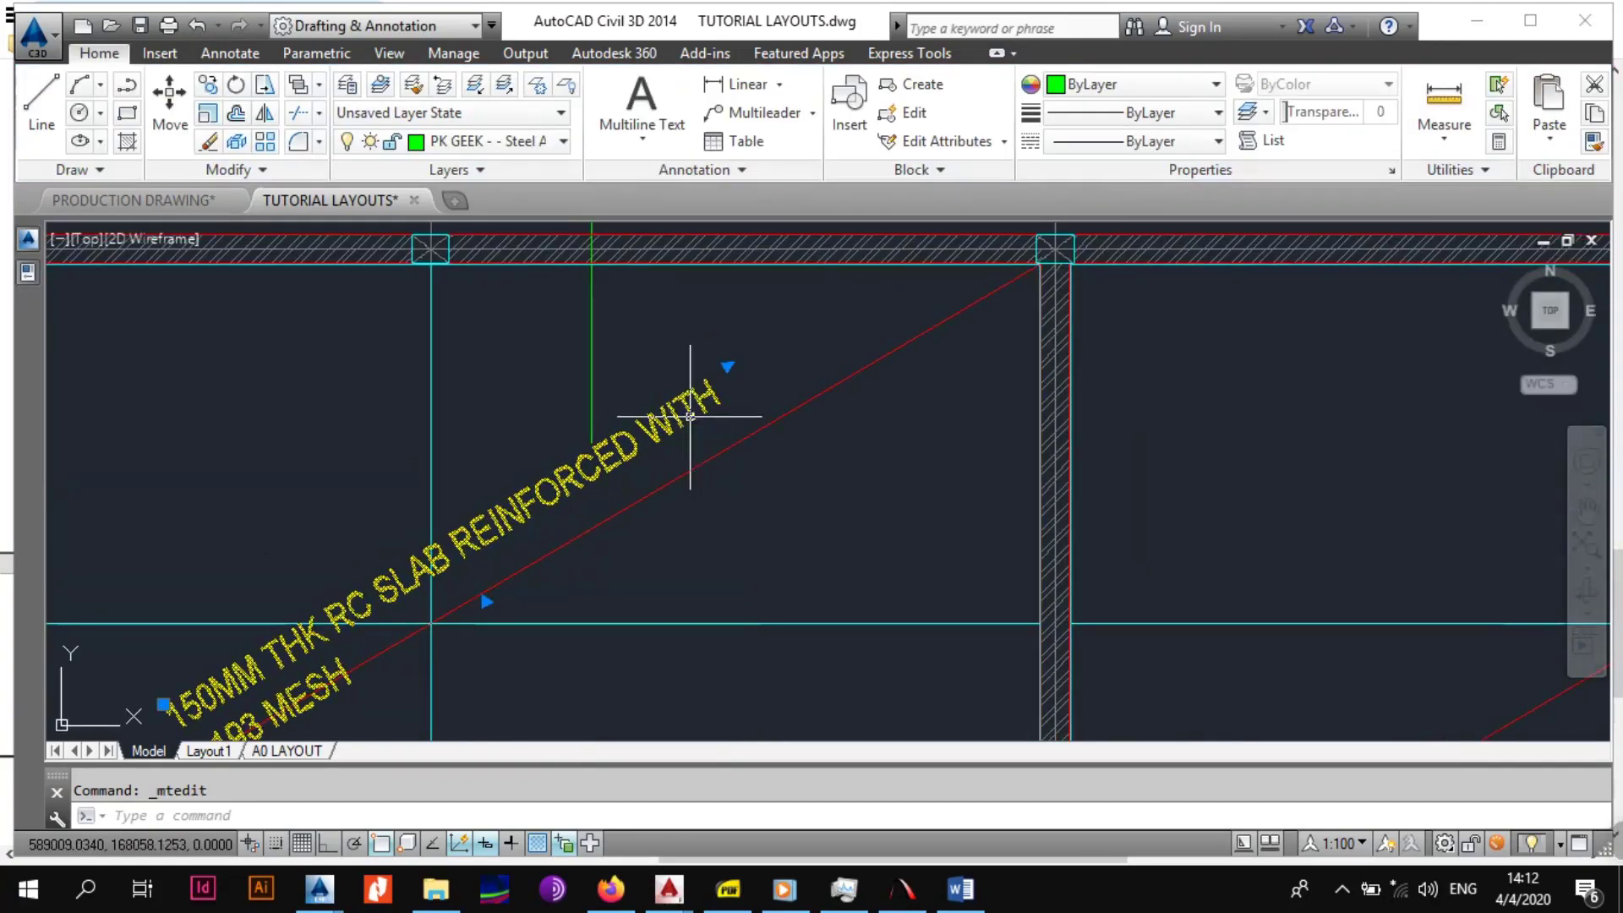
left_click(727, 368)
left_click(900, 300)
middle_click_drag(624, 540, 697, 473)
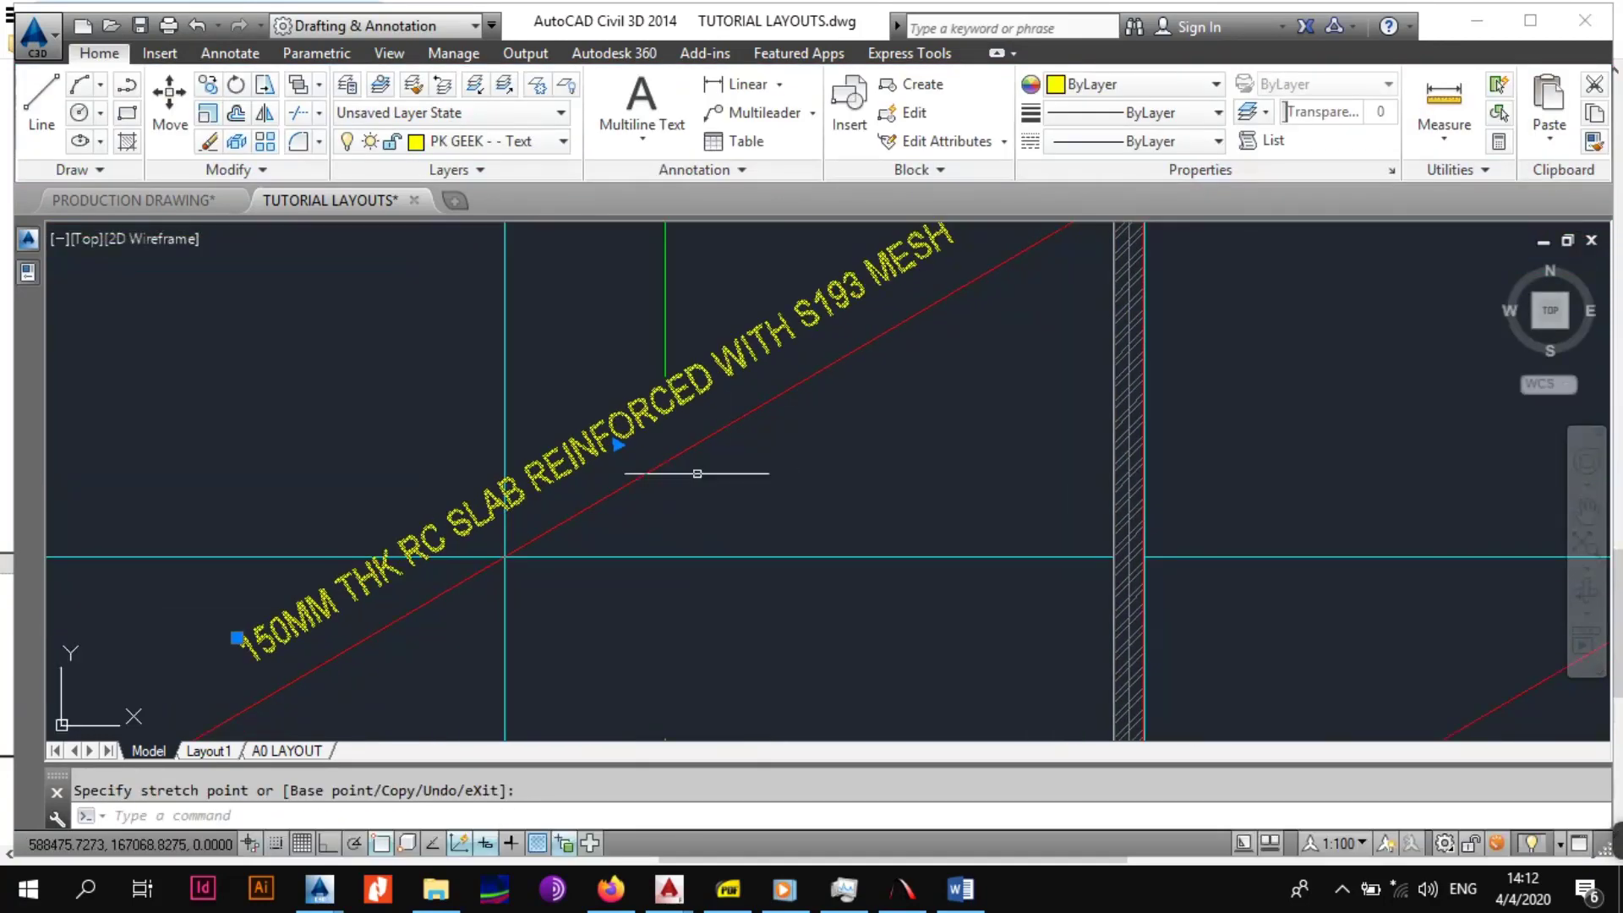
Shift the slab note down along the diagonal so it sits just above the line, near the room's centre, and deselect it.
scroll(524, 486, "down", 3)
scroll(522, 482, "up", 1)
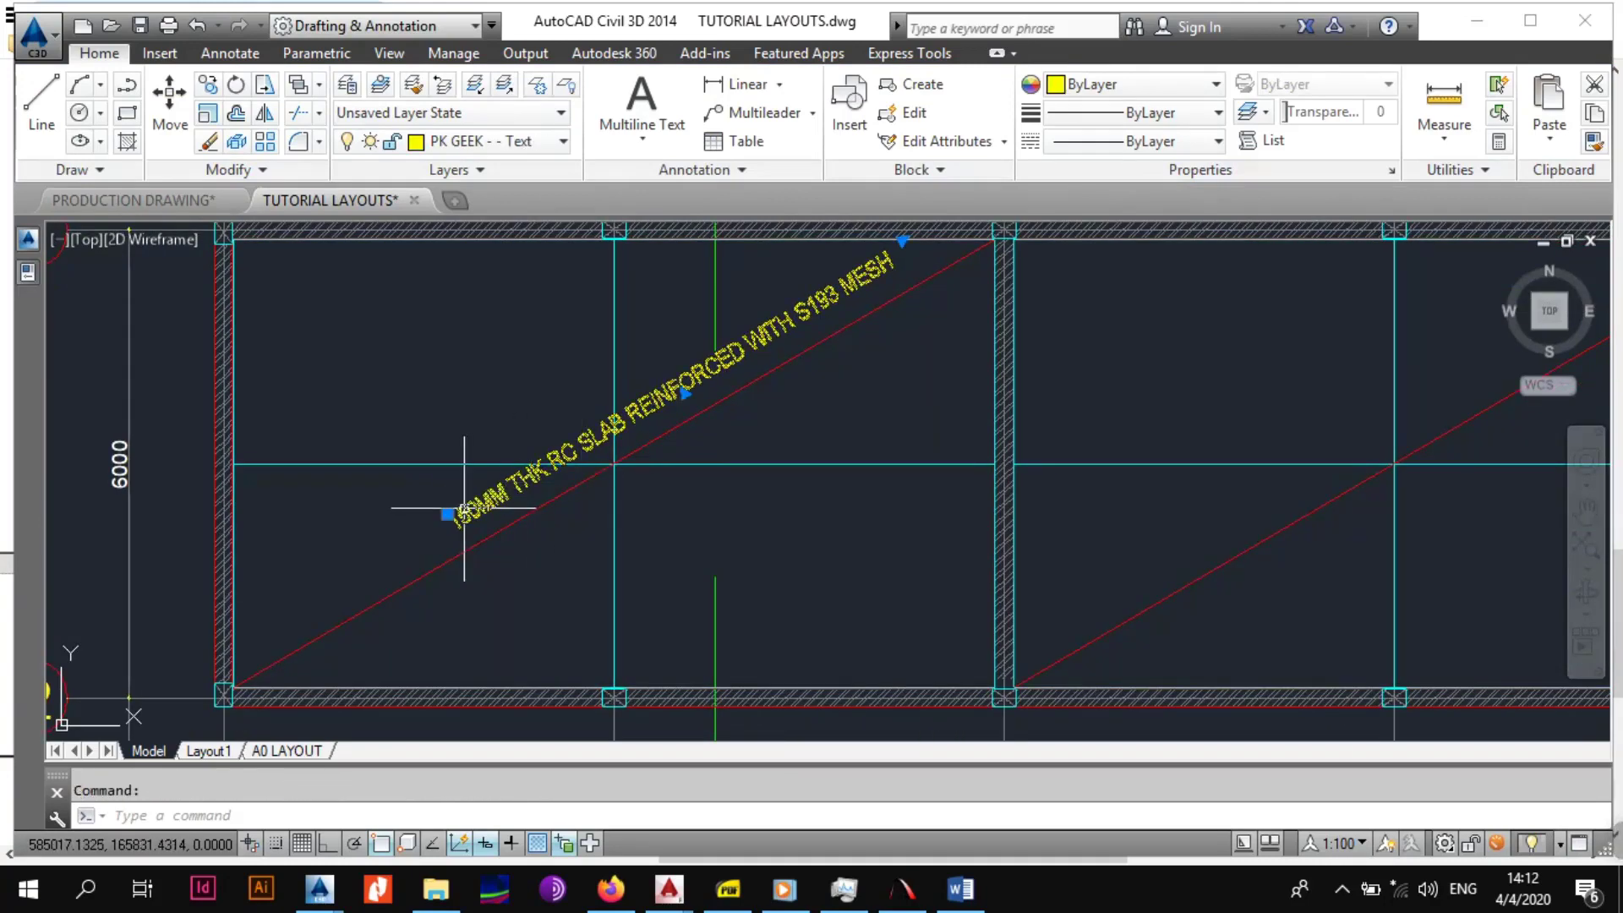
left_click(449, 513)
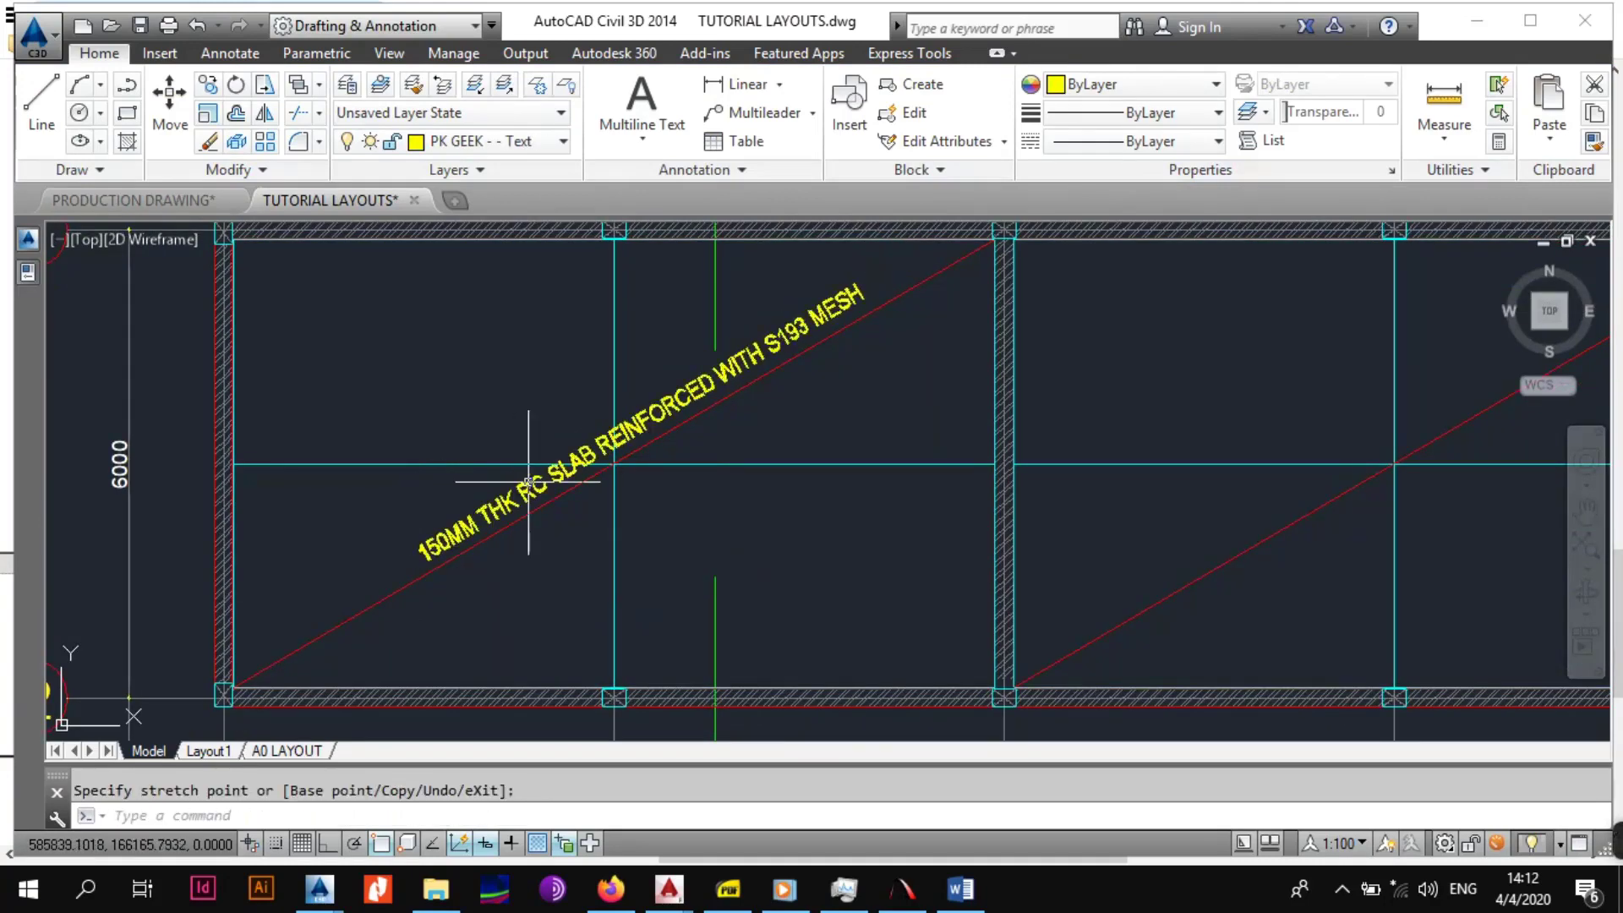
key("Escape")
scroll(528, 481, "down", 3)
scroll(627, 478, "up", 2)
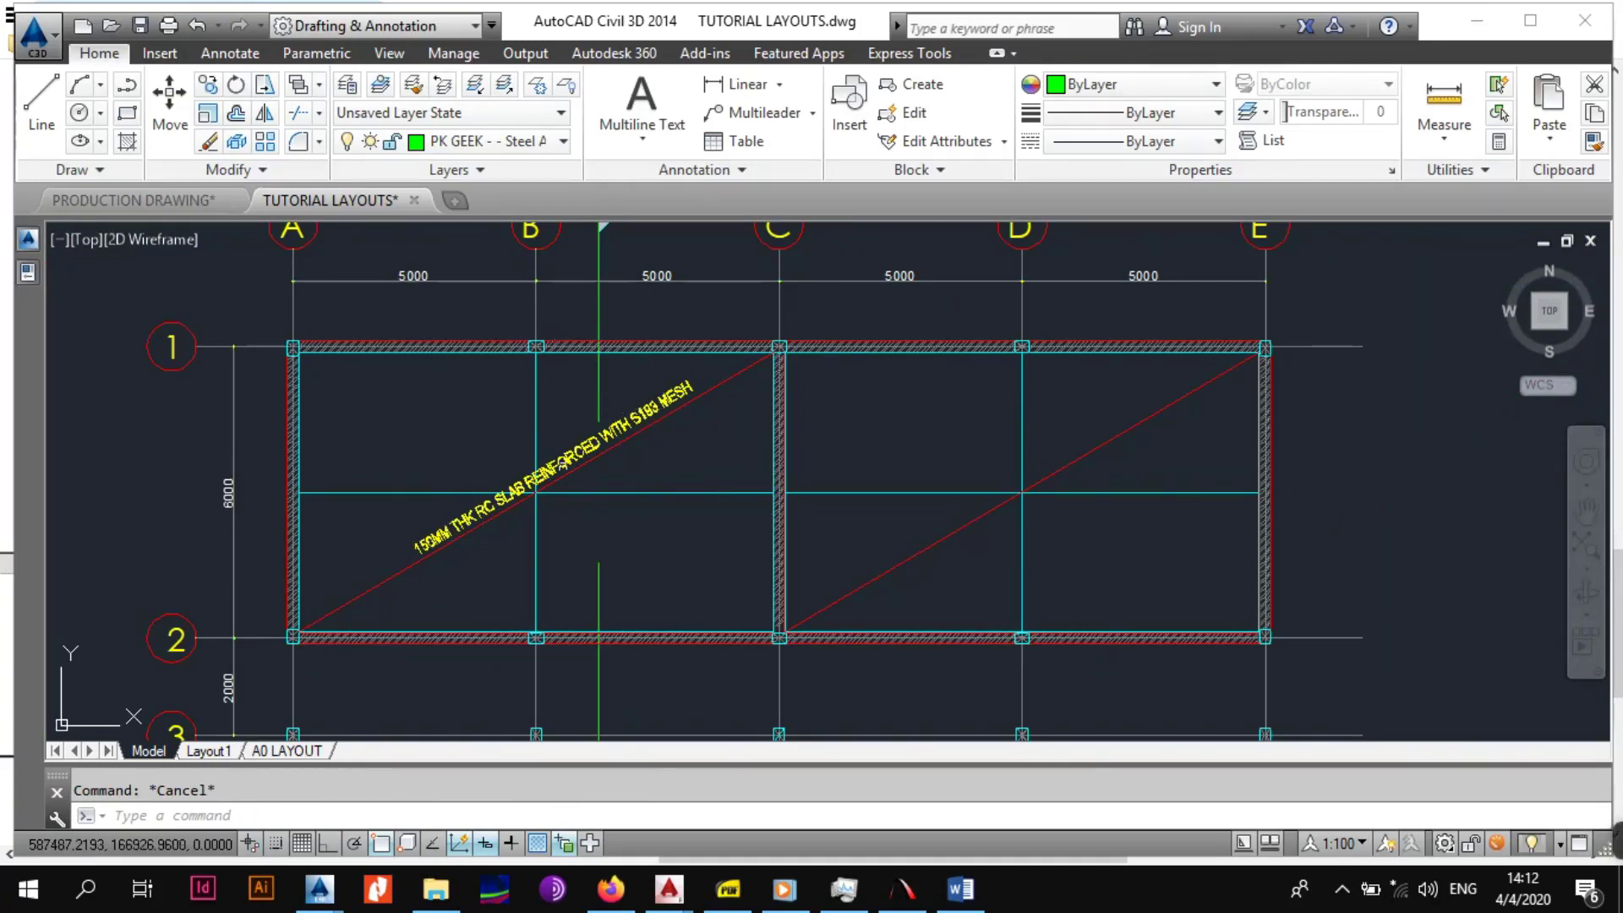
scroll(457, 567, "up", 2)
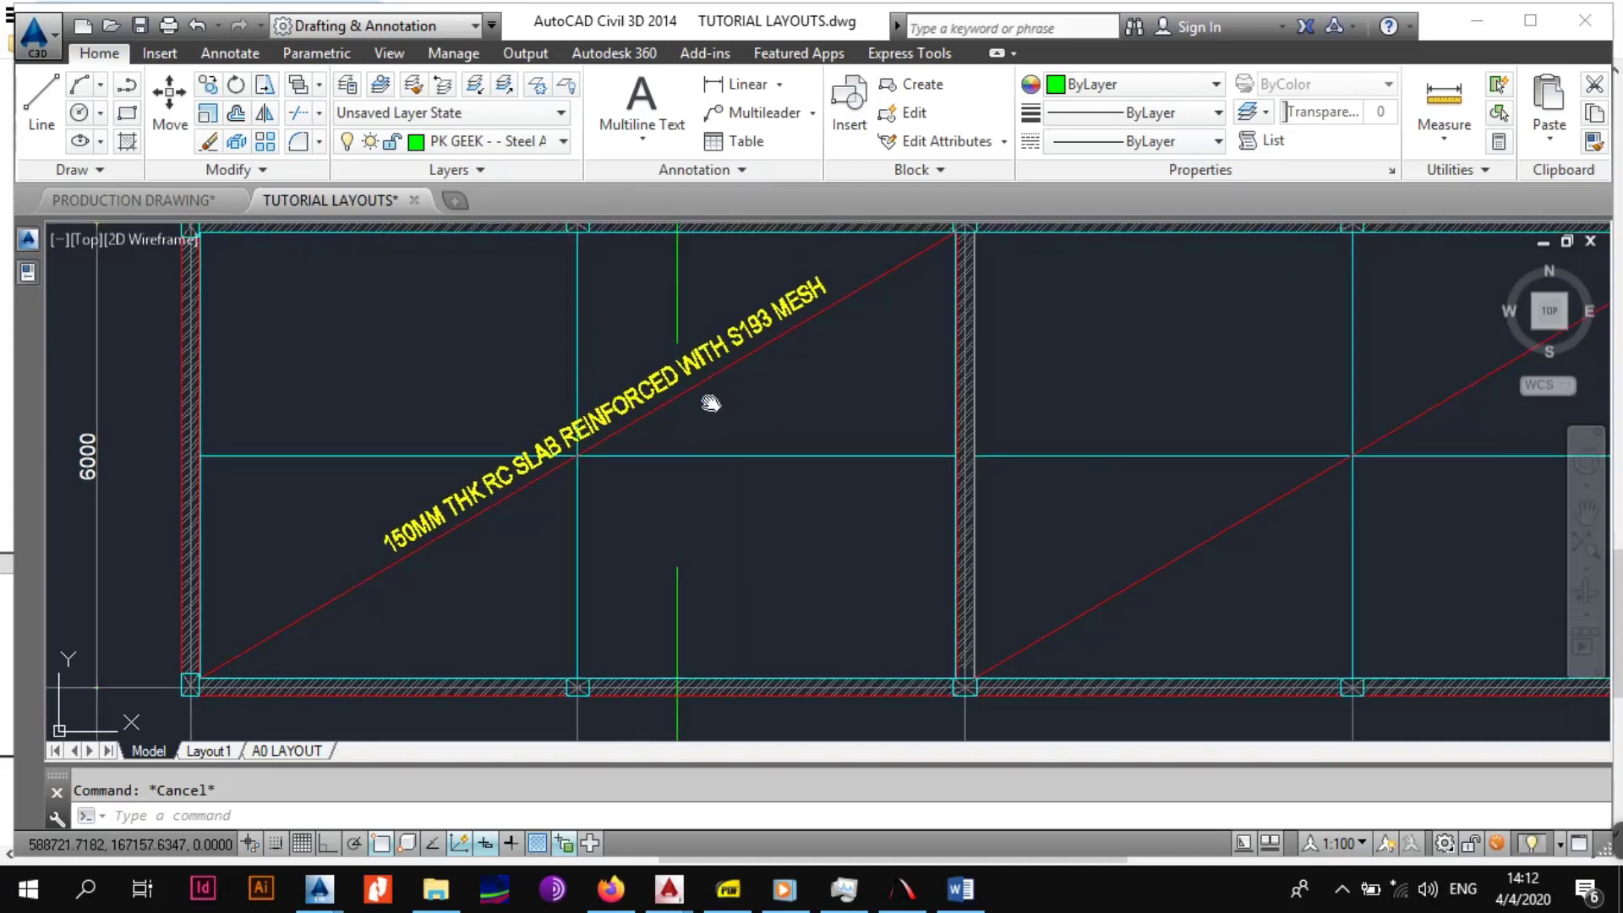
middle_click_drag(712, 394, 674, 434)
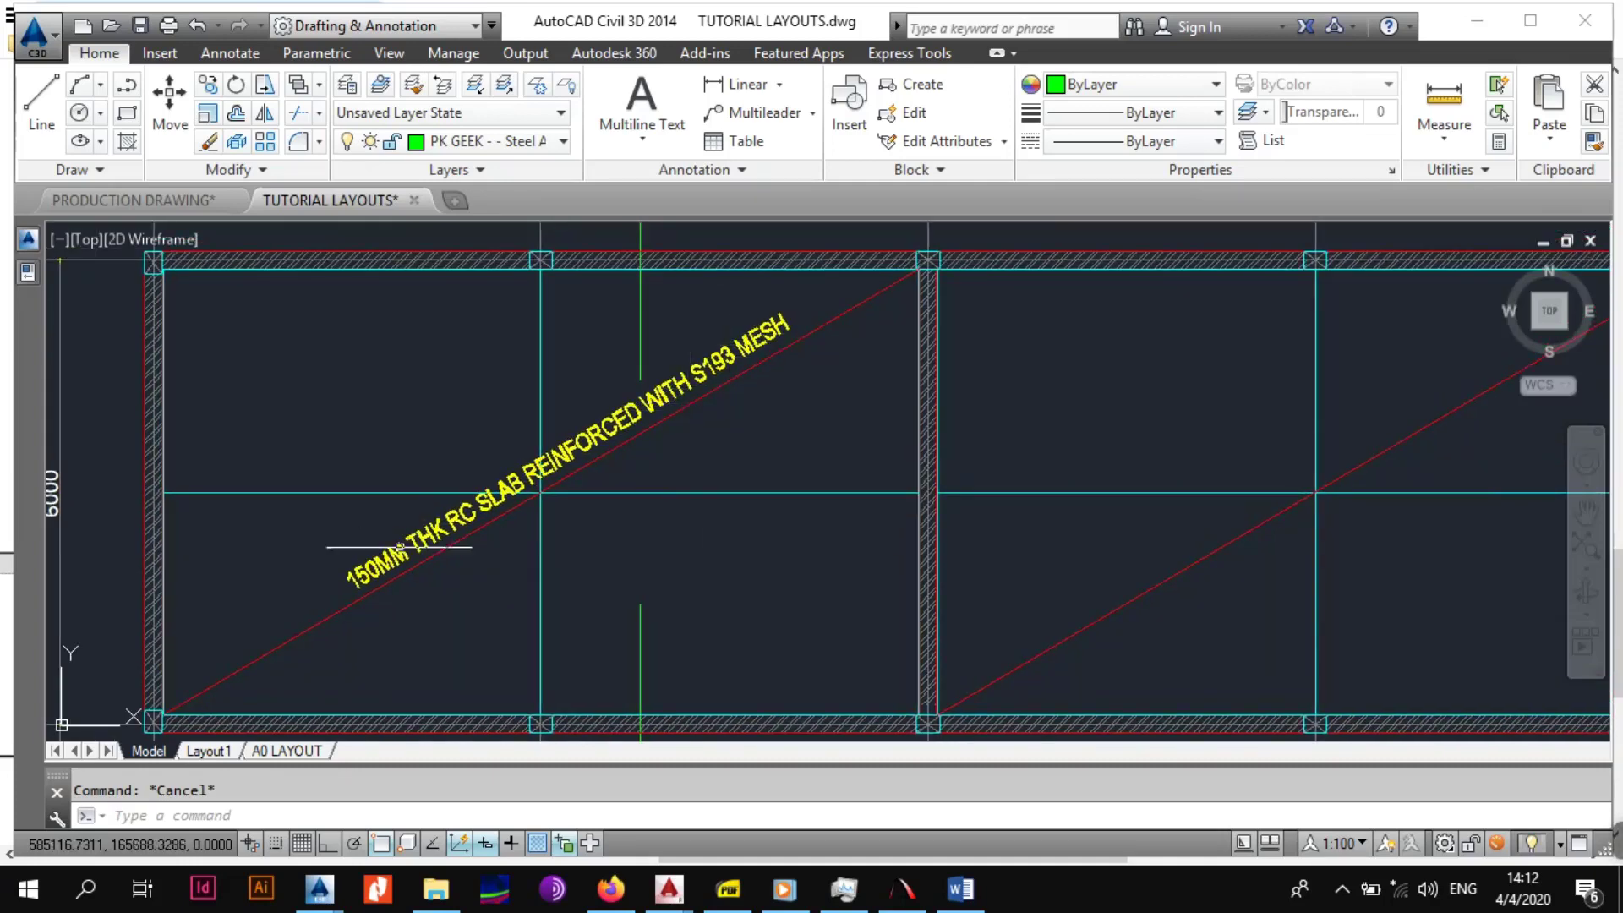
middle_click_drag(398, 547, 374, 502)
scroll(761, 363, "down", 2)
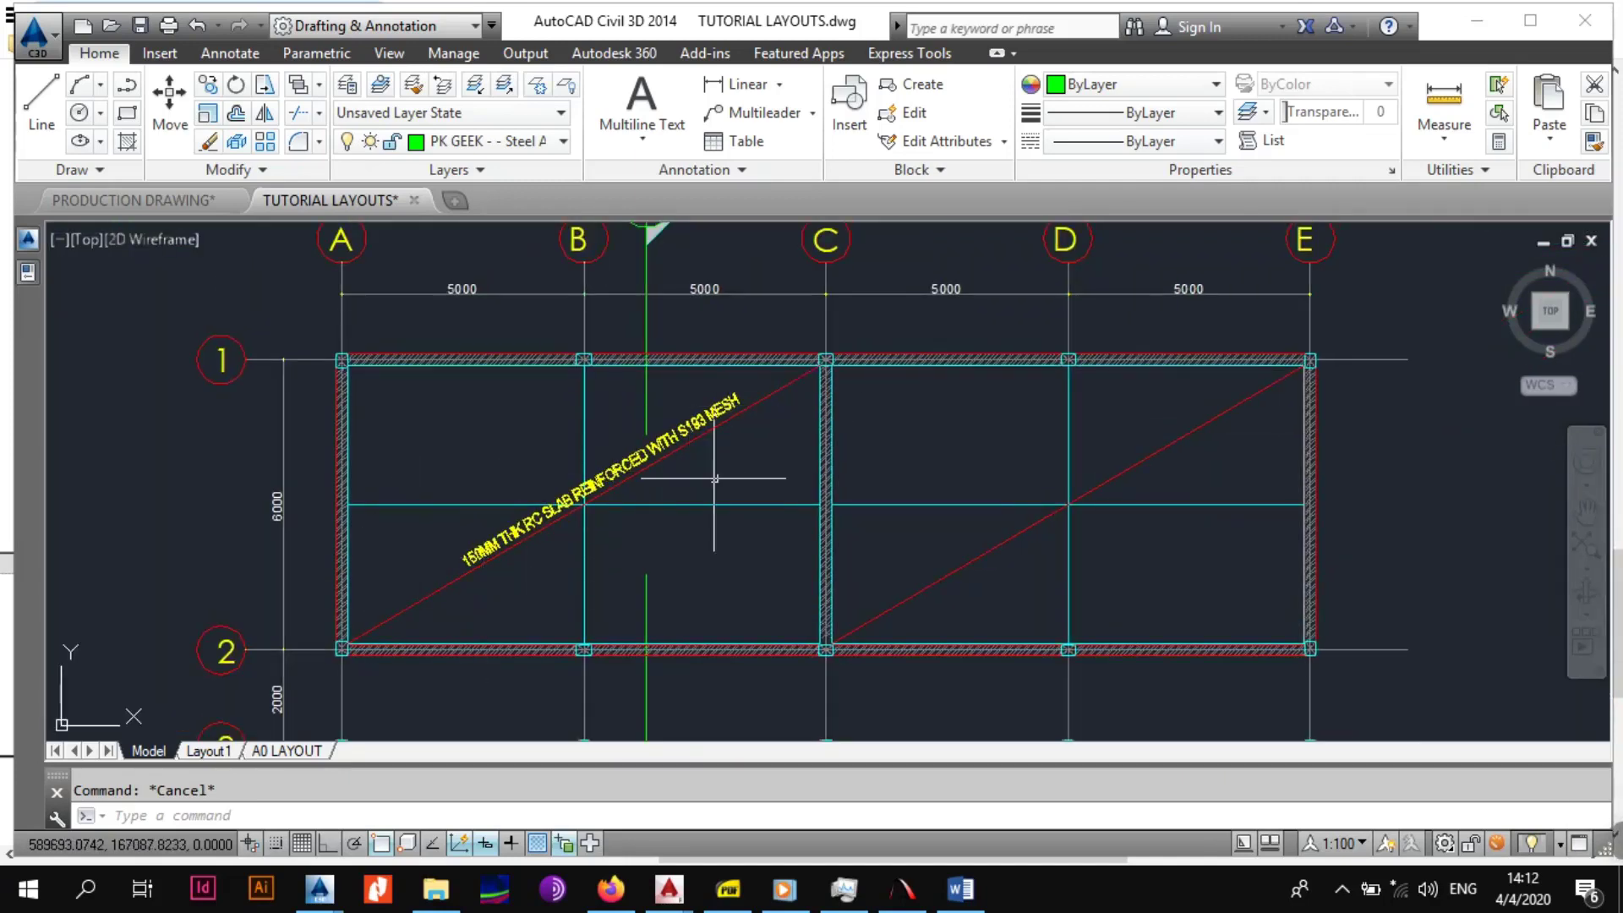
scroll(480, 539, "up", 2)
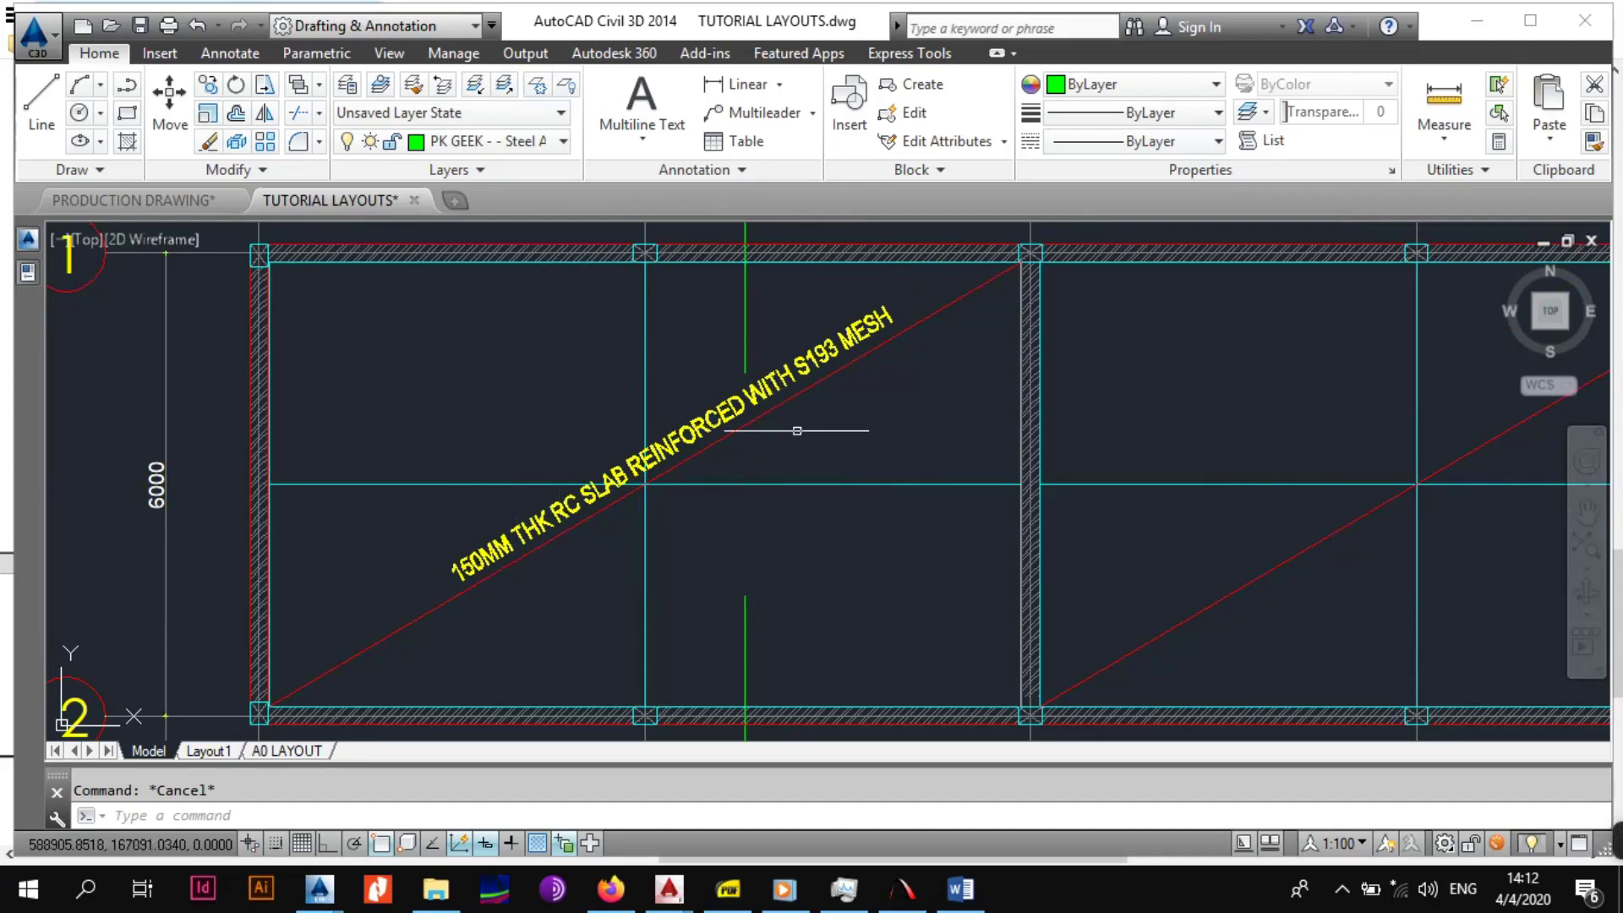
Copy the slanted slab reinforcement note from the A–C room to just above the C–E room's red diagonal.
middle_click_drag(983, 509, 592, 513)
scroll(787, 510, "down", 4)
scroll(590, 514, "up", 4)
left_click(567, 449)
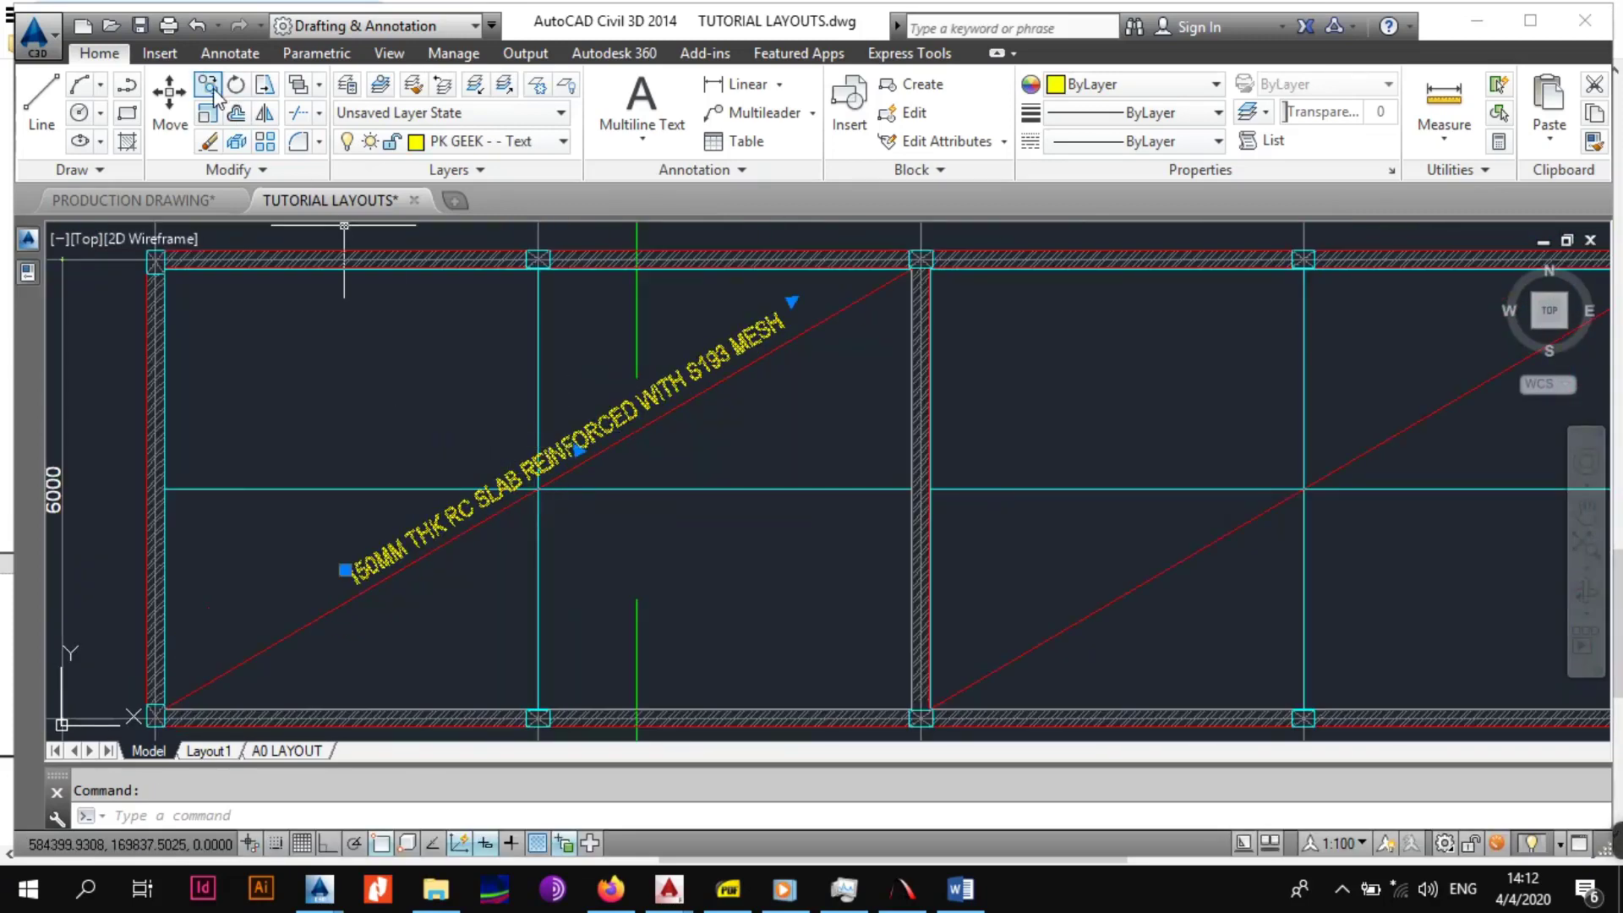
left_click(569, 441)
scroll(979, 540, "down", 4)
middle_click_drag(1302, 524, 1070, 524)
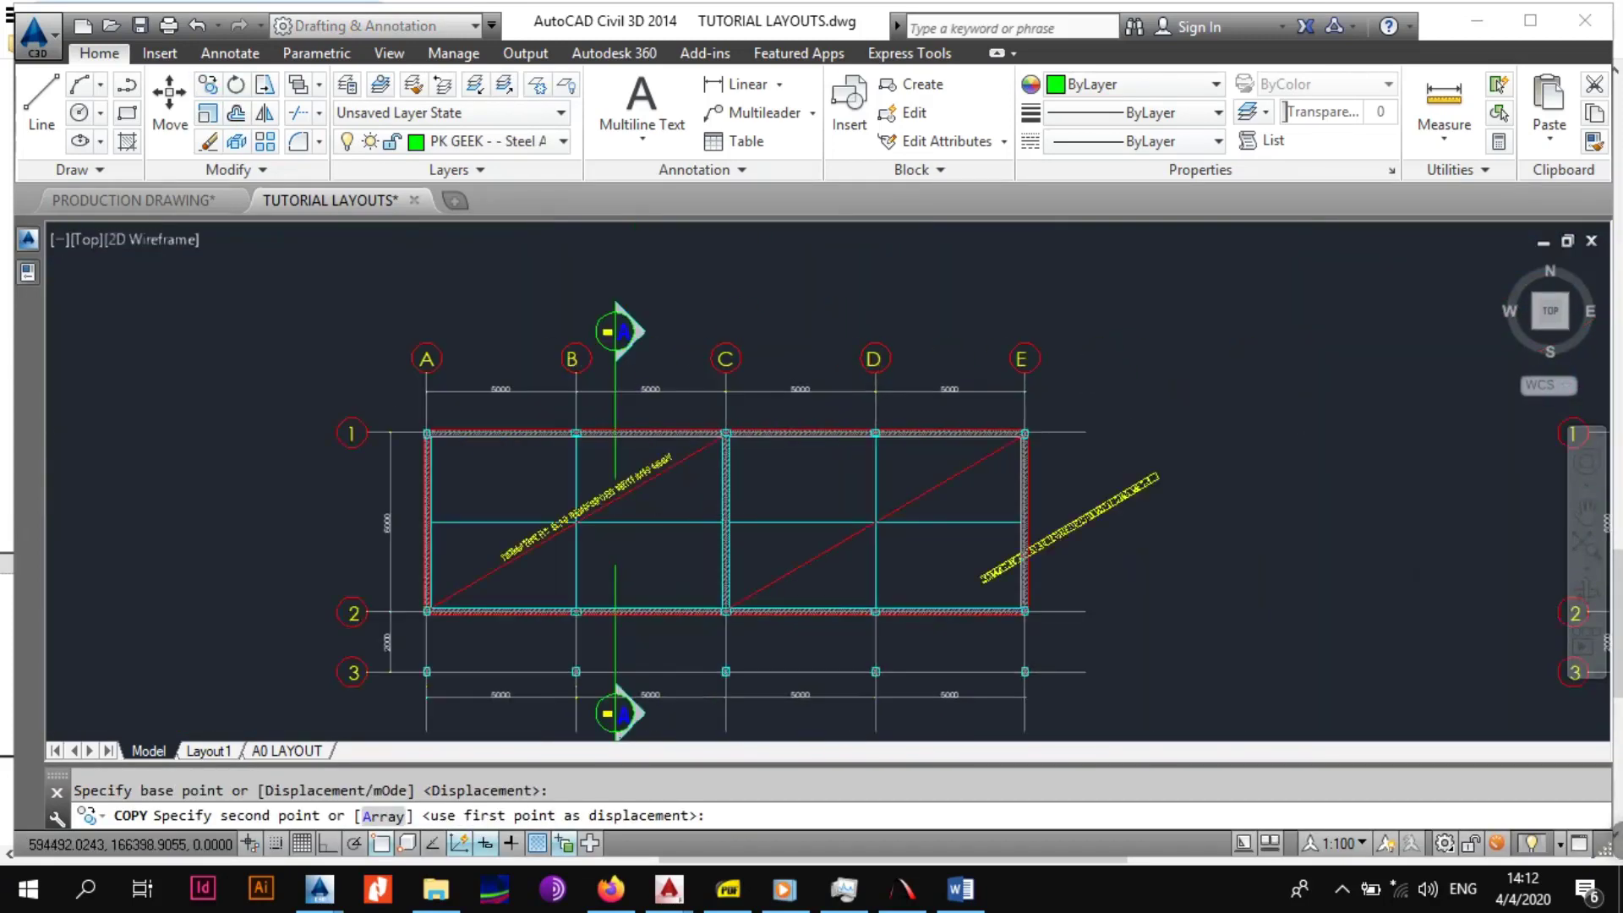
scroll(924, 513, "up", 4)
left_click(900, 579)
key("Escape")
scroll(765, 549, "down", 2)
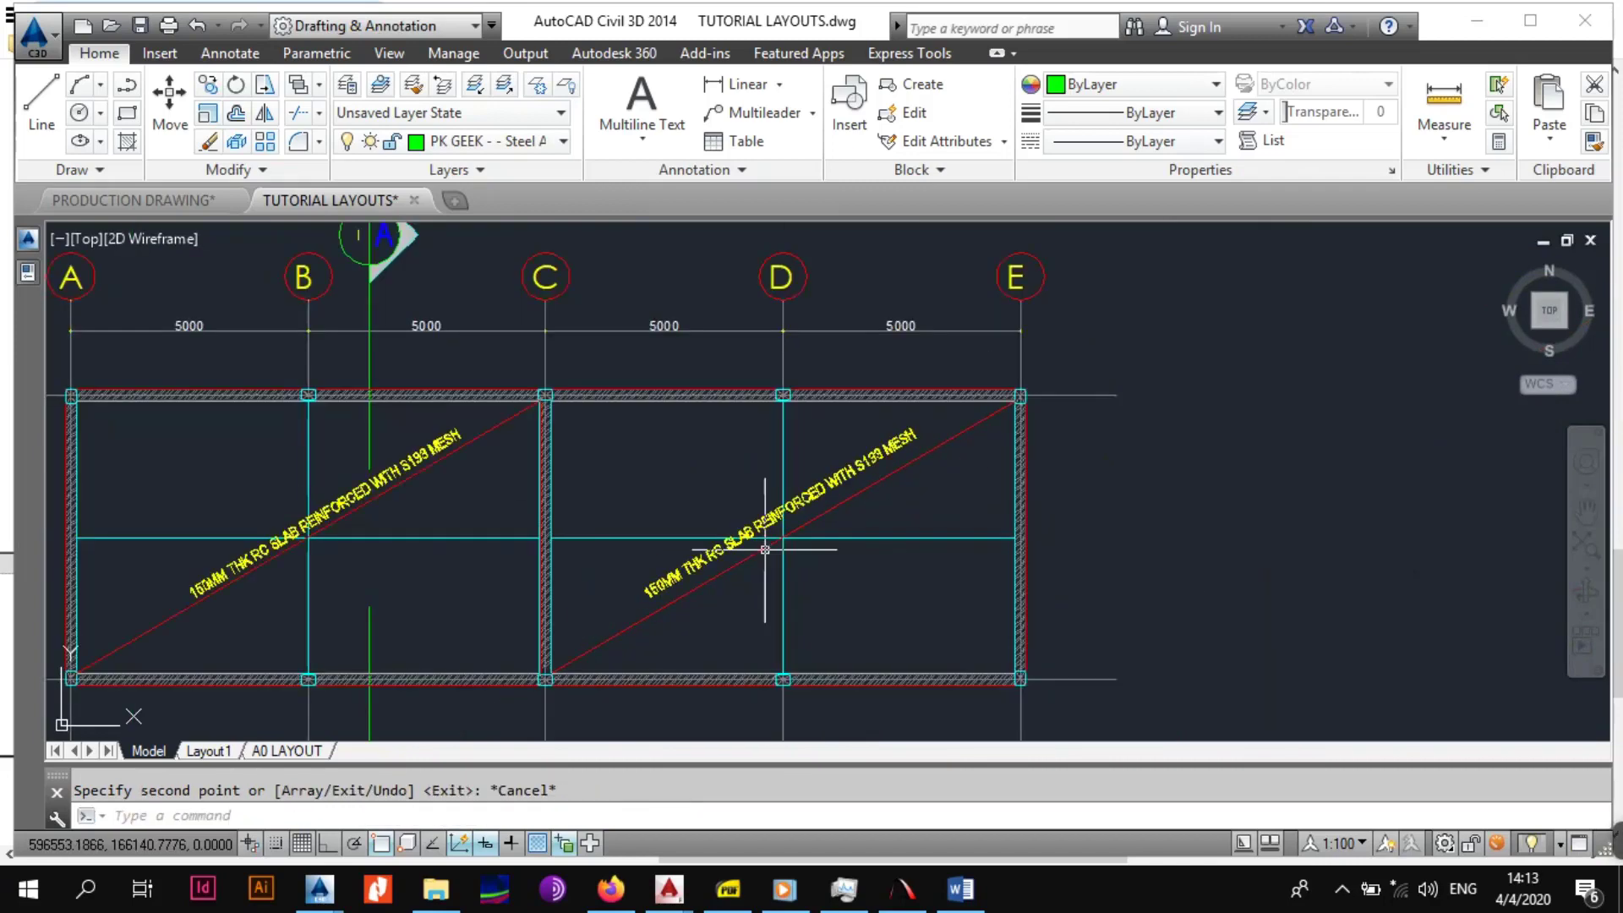
Copy a horizontal "700MM WIDE STRIP FOOTING" note from the foundation layout into the ground floor layout, below the grid 1 wall between A and B.
scroll(697, 592, "up", 2)
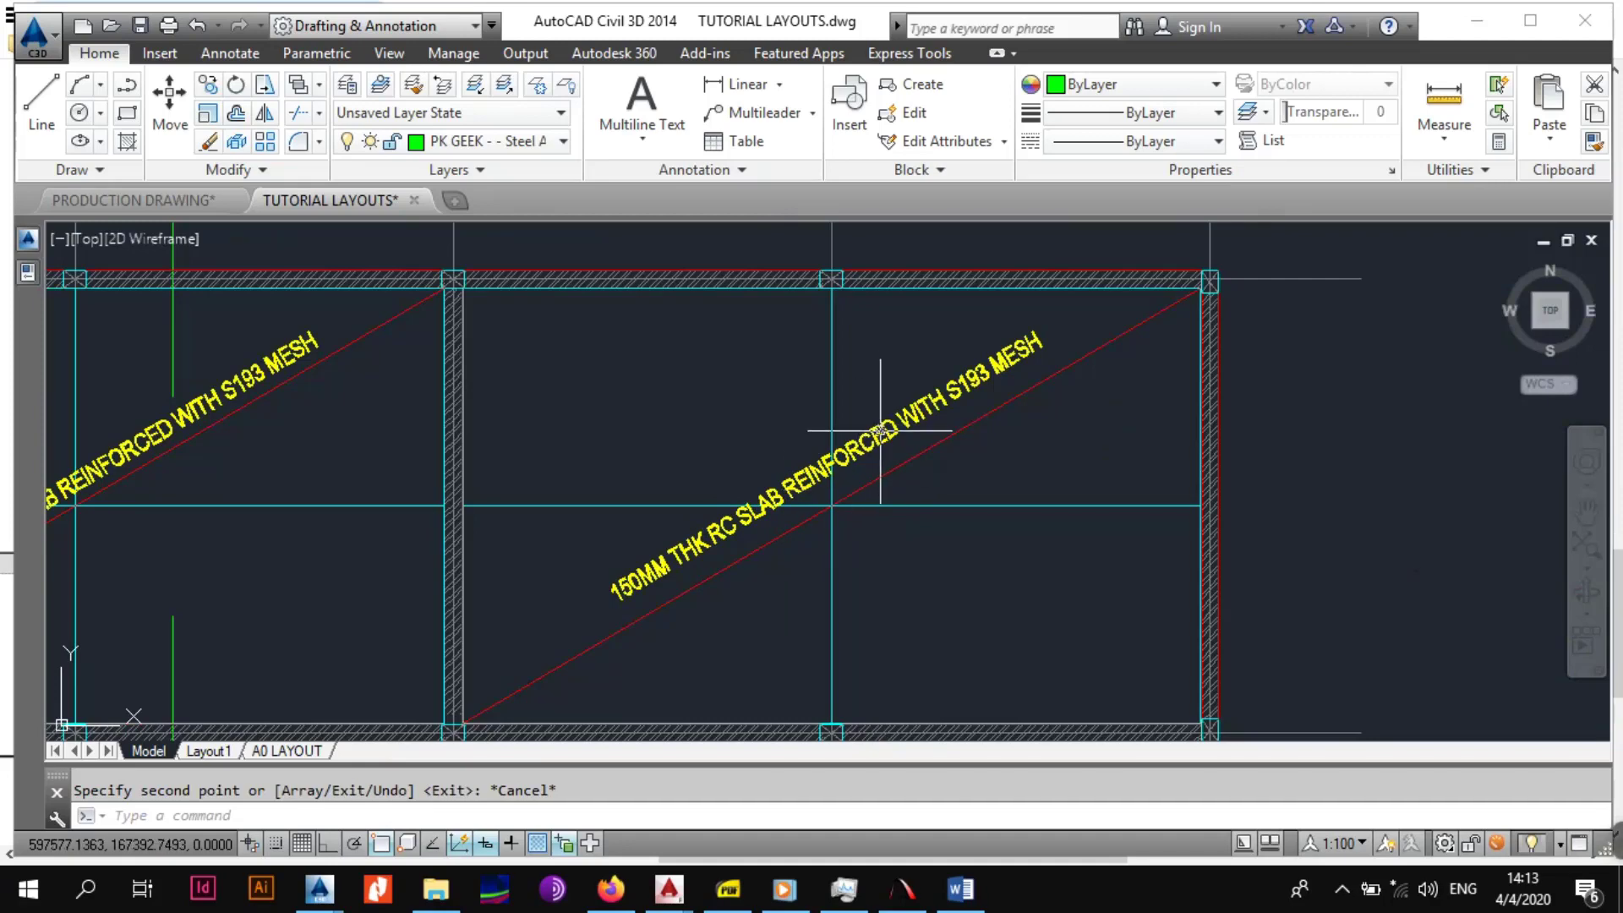
scroll(880, 430, "down", 4)
middle_click_drag(368, 333, 718, 404)
scroll(702, 404, "down", 6)
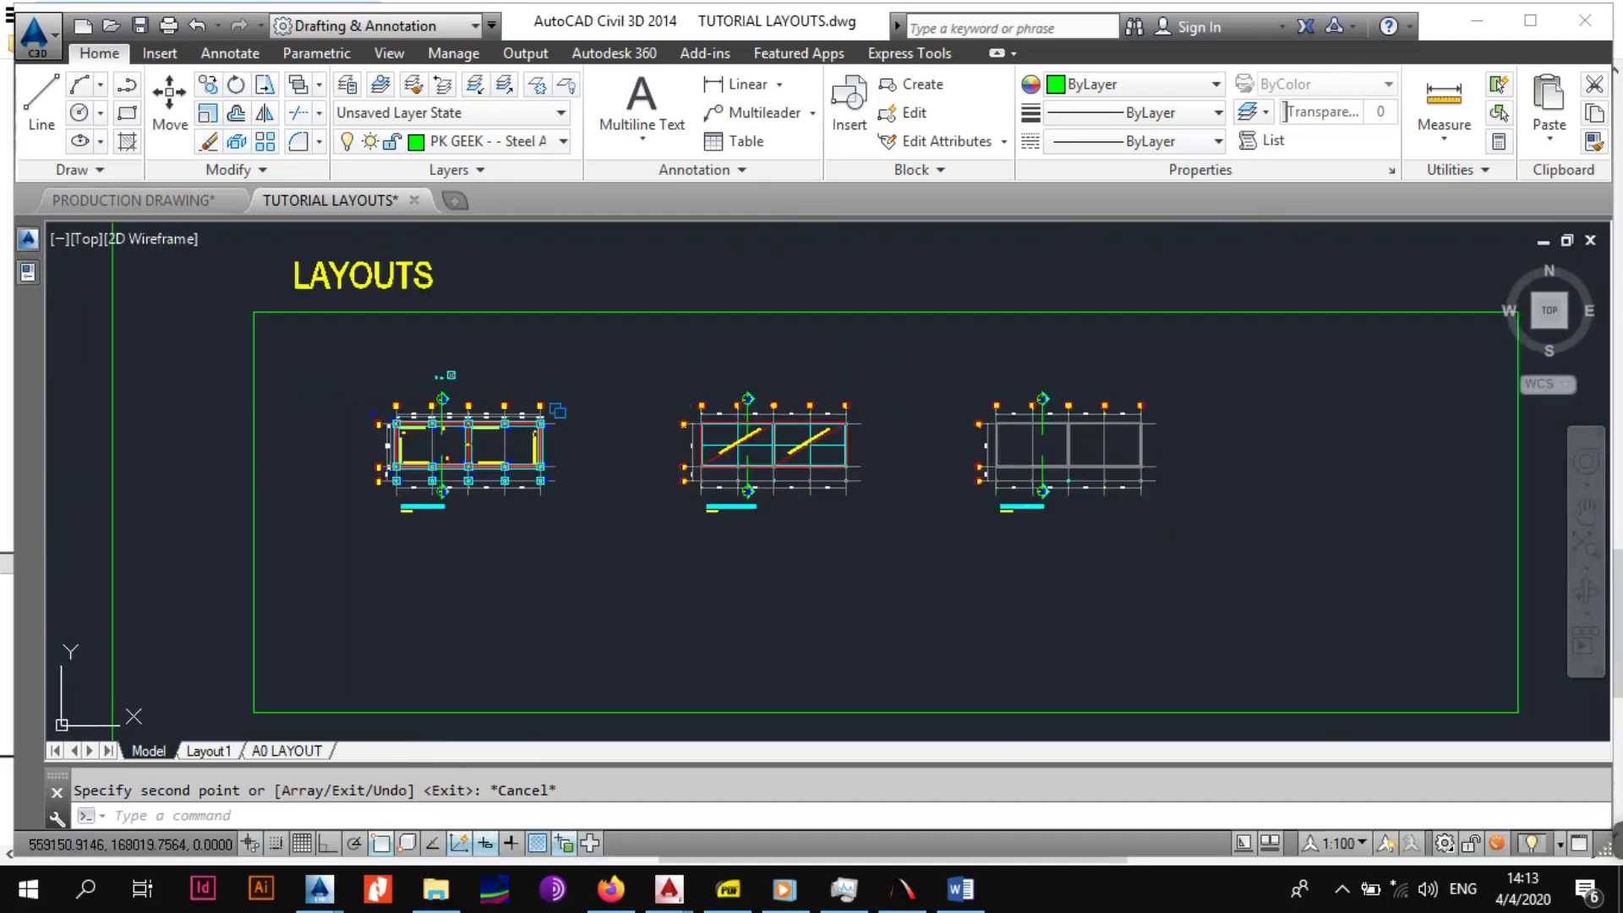
scroll(428, 421, "up", 10)
left_click(377, 461)
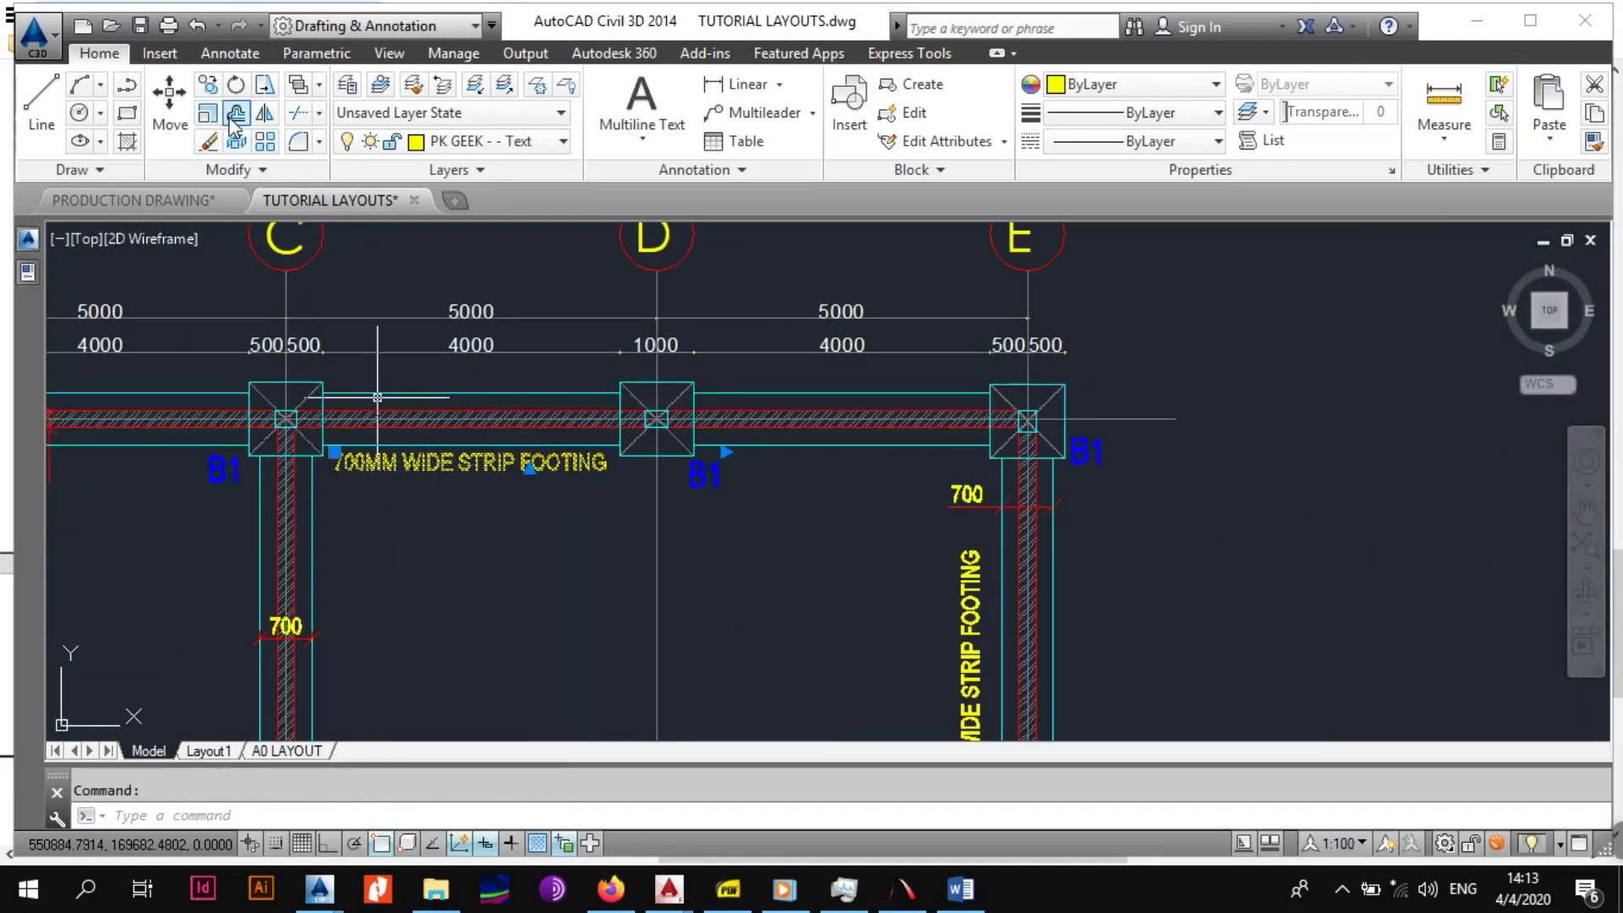
left_click(431, 457)
scroll(583, 551, "down", 9)
middle_click_drag(952, 534, 643, 497)
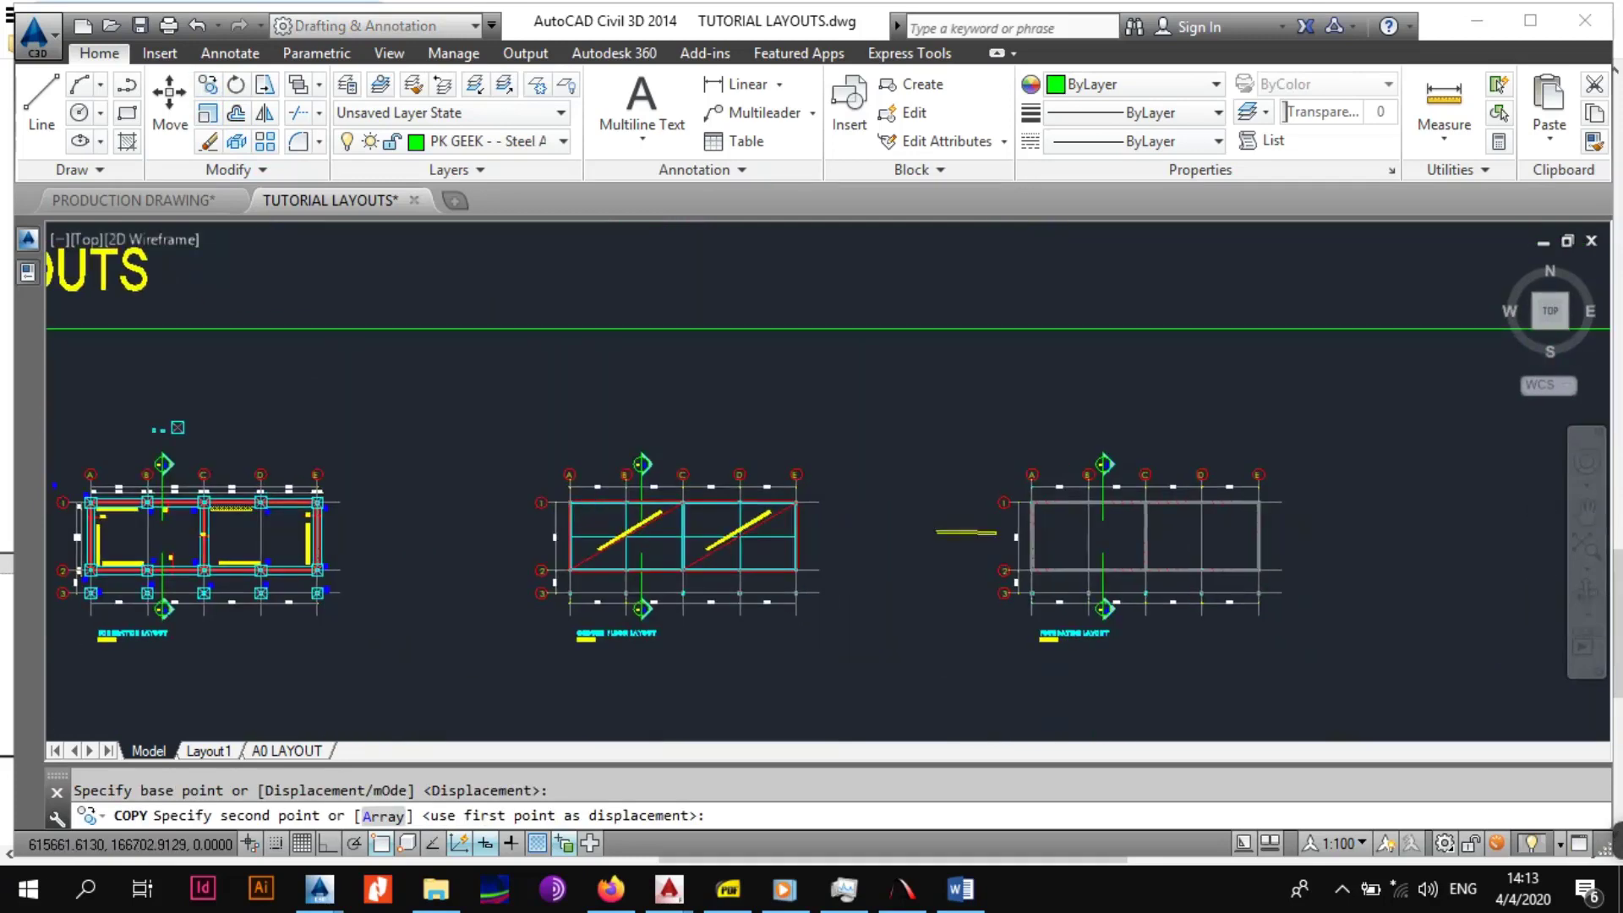
scroll(676, 506, "up", 9)
left_click(475, 494)
key("Escape")
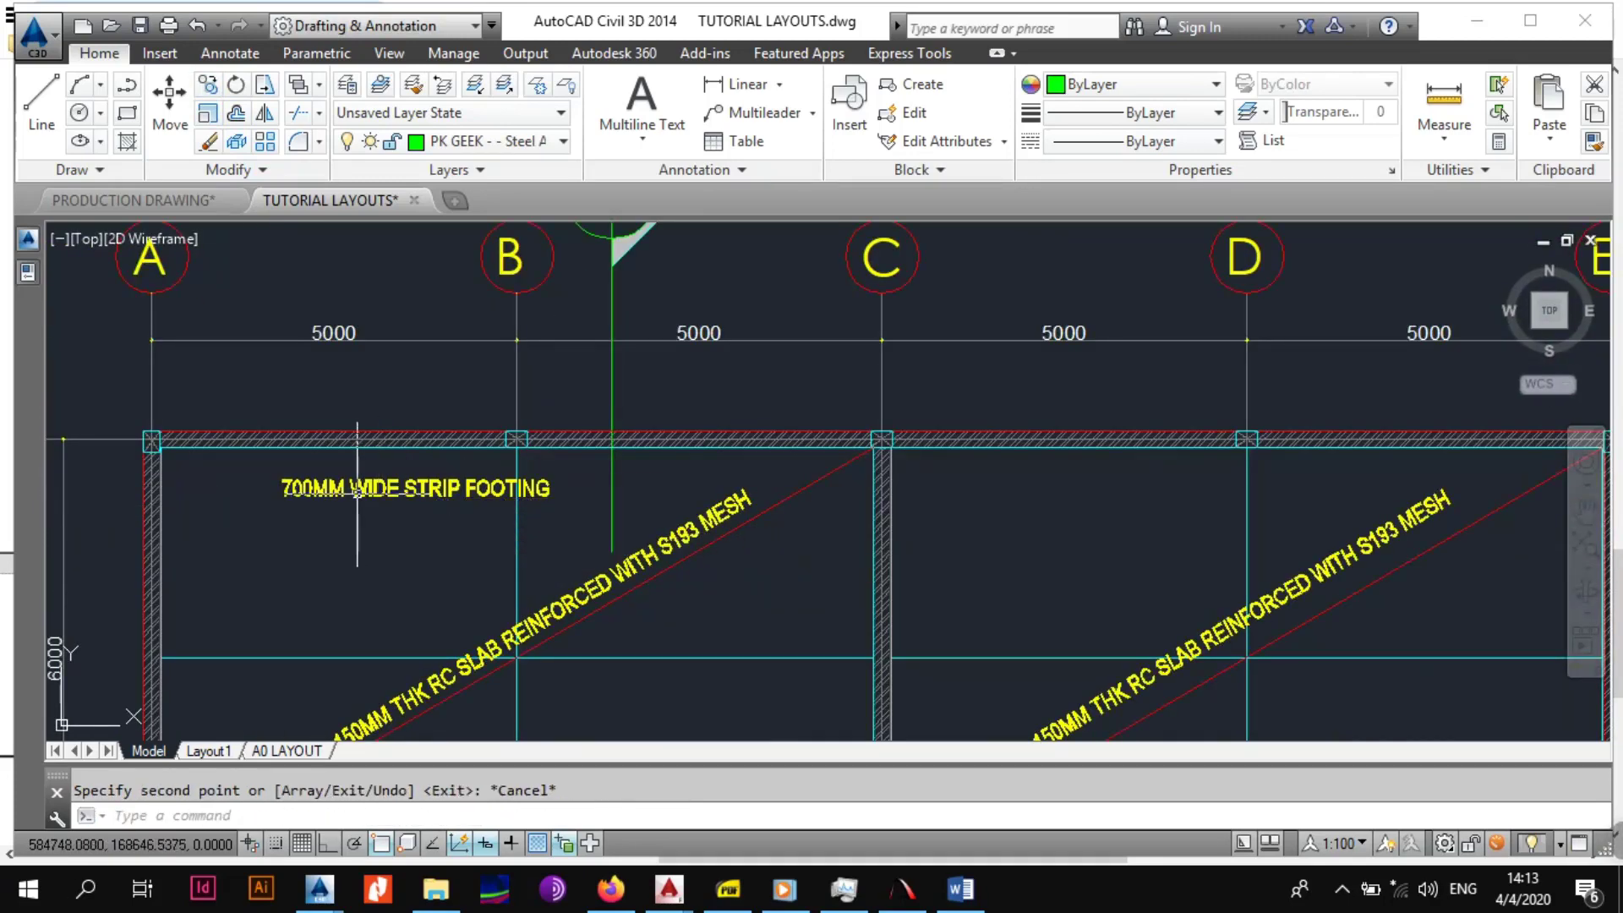
Replace the copied strip footing note's text with "IJ".
double_click(348, 490)
left_click_drag(553, 490, 327, 488)
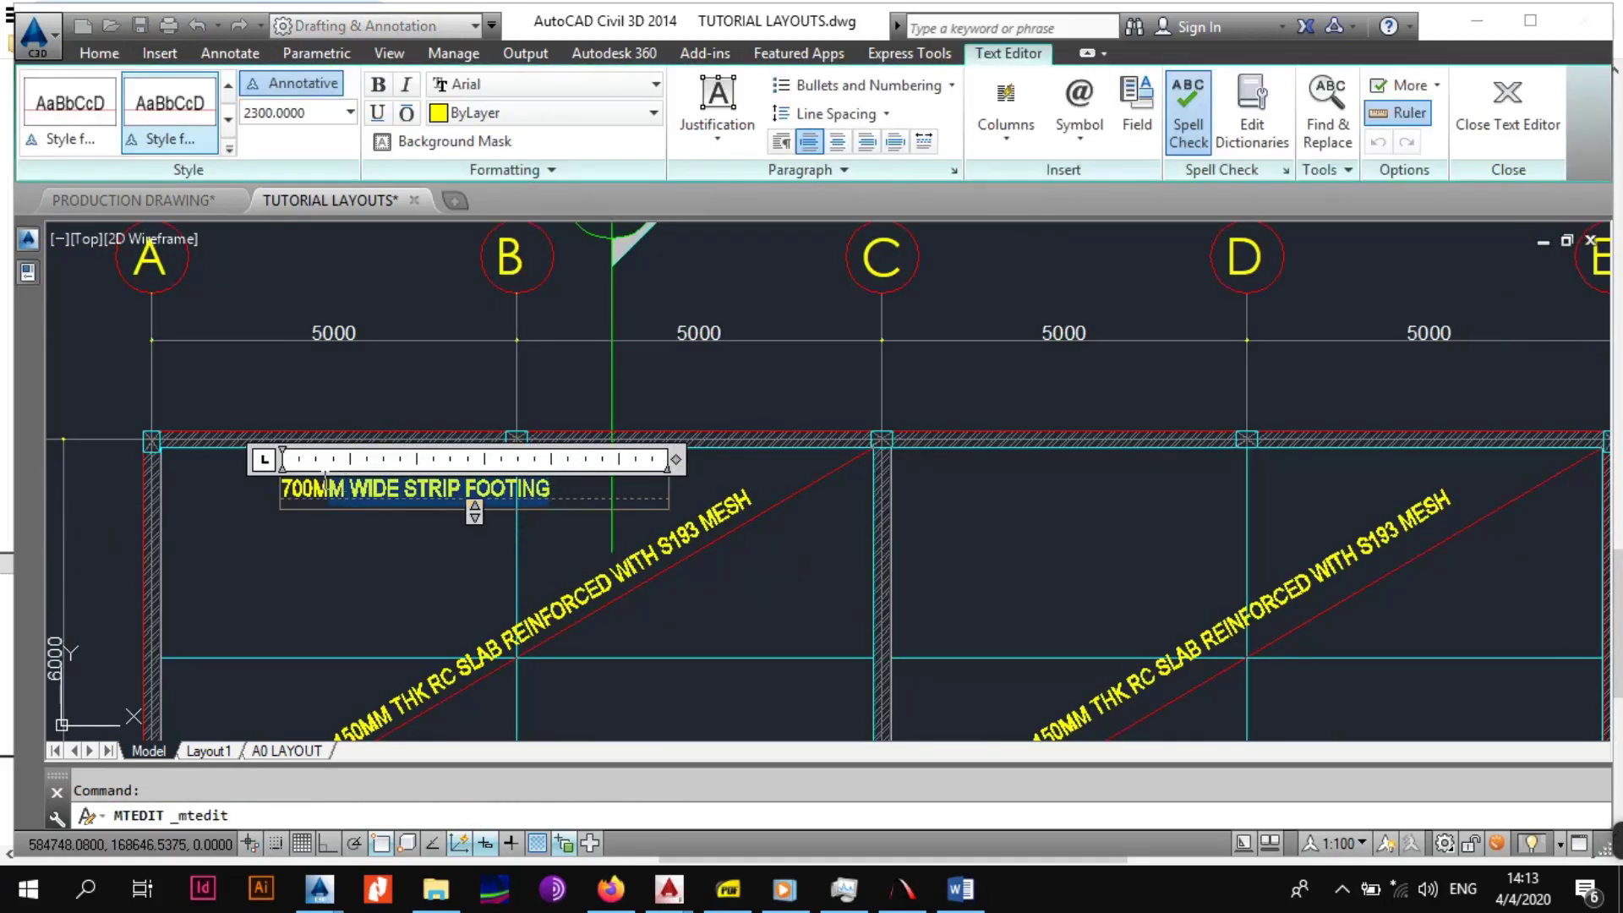
key("Delete")
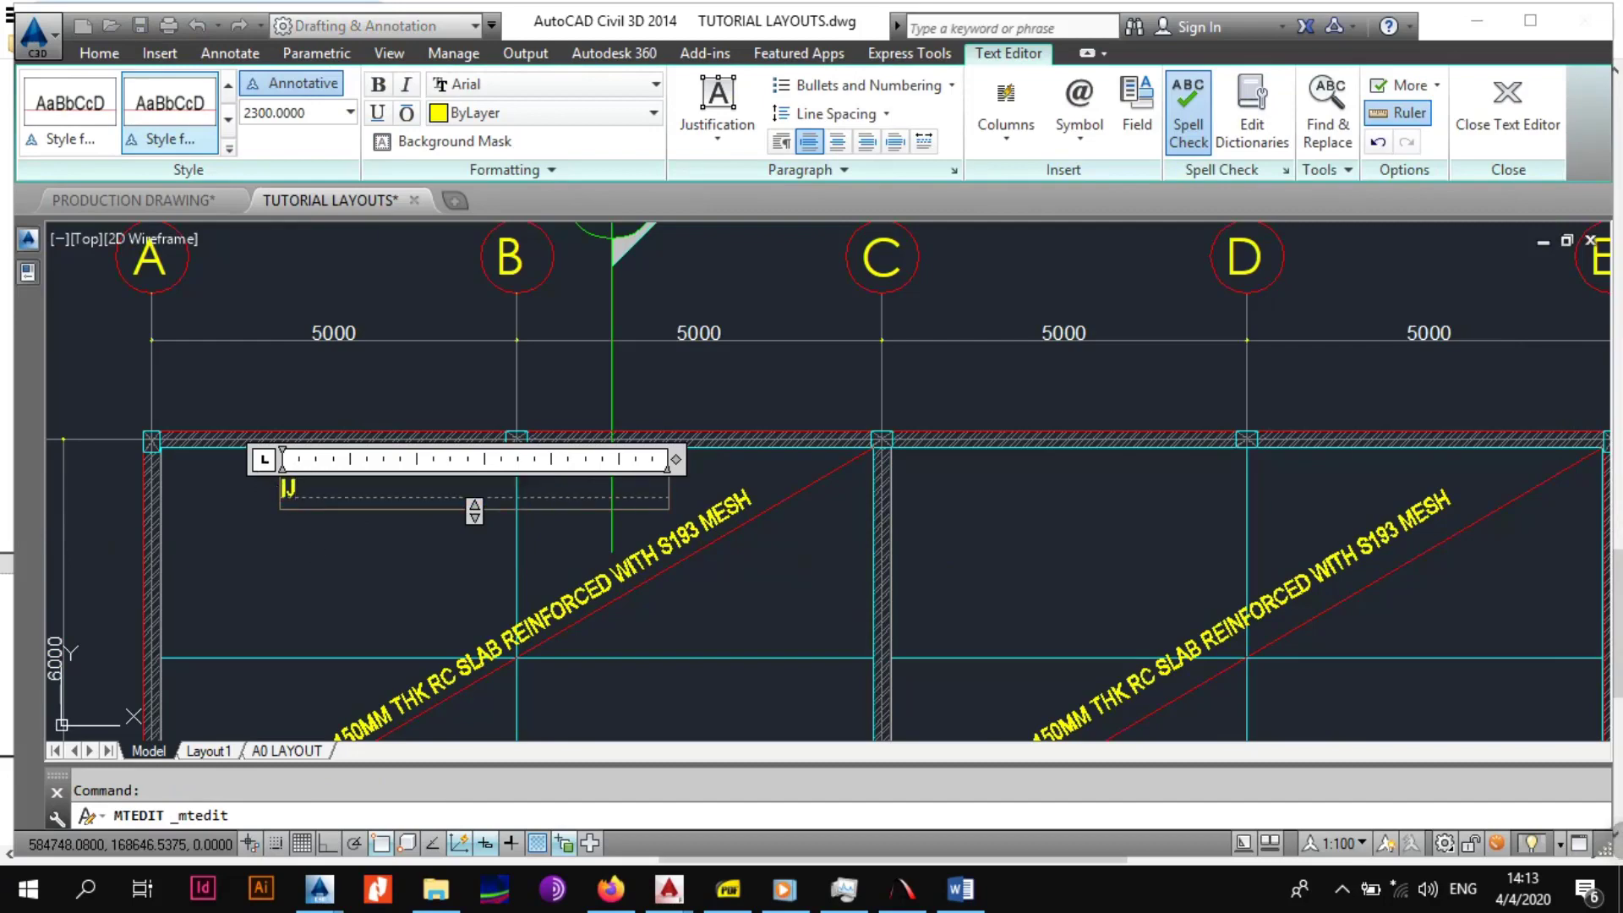
key("Escape")
Shrink the IJ label's text frame so it closely fits the two letters, and deselect it.
scroll(303, 490, "up", 2)
middle_click_drag(302, 491, 446, 492)
left_click(441, 502)
left_click(272, 300)
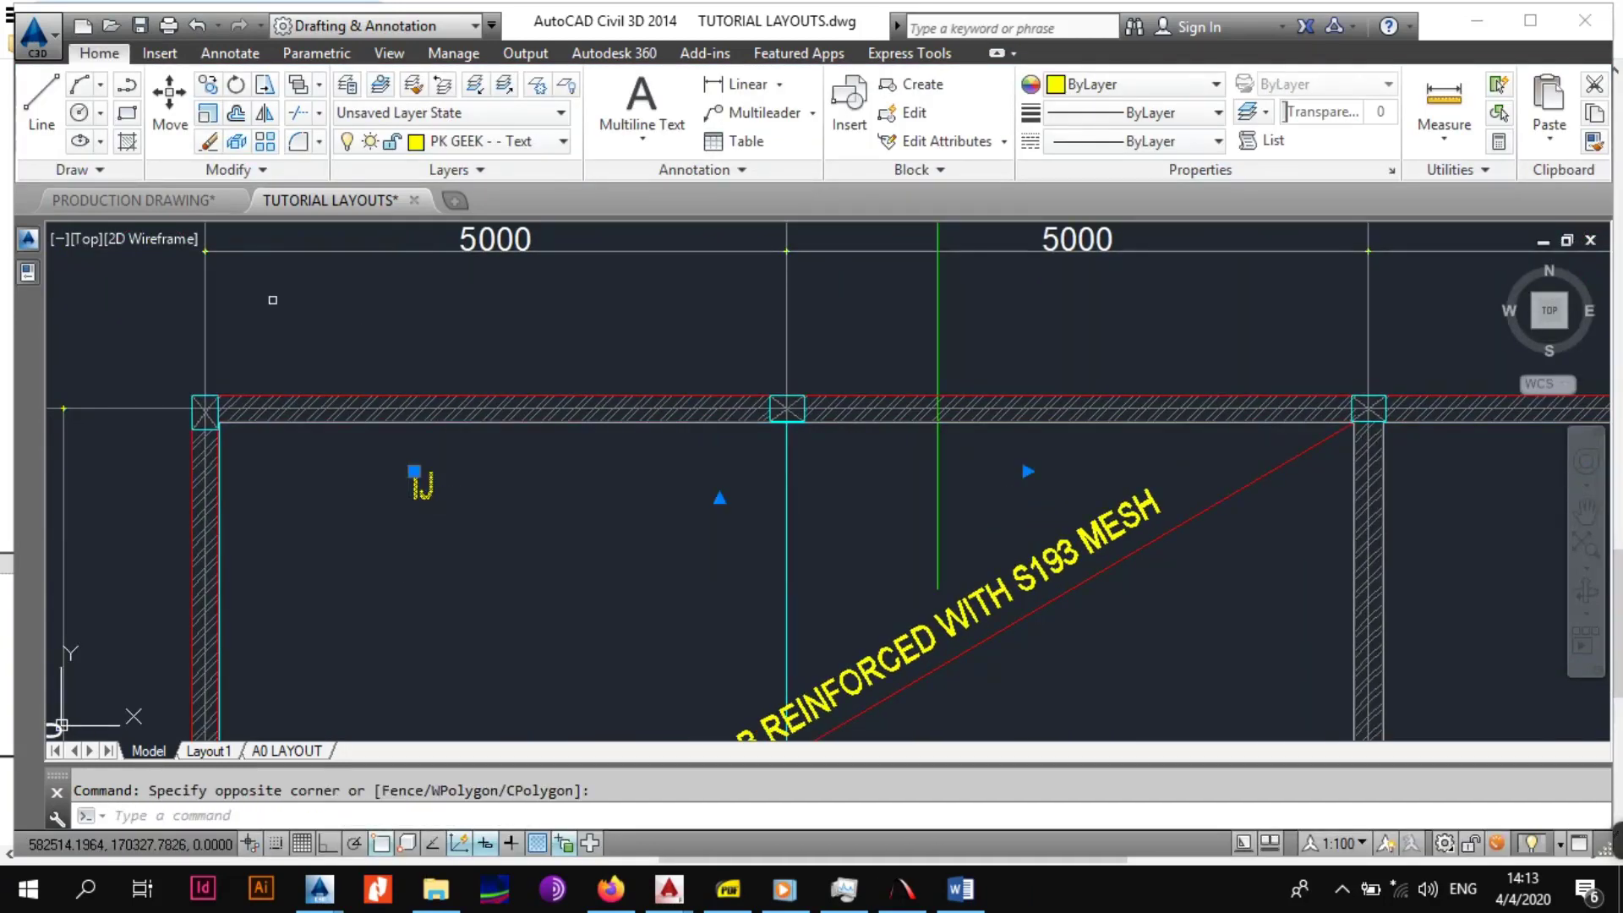
left_click(1020, 473)
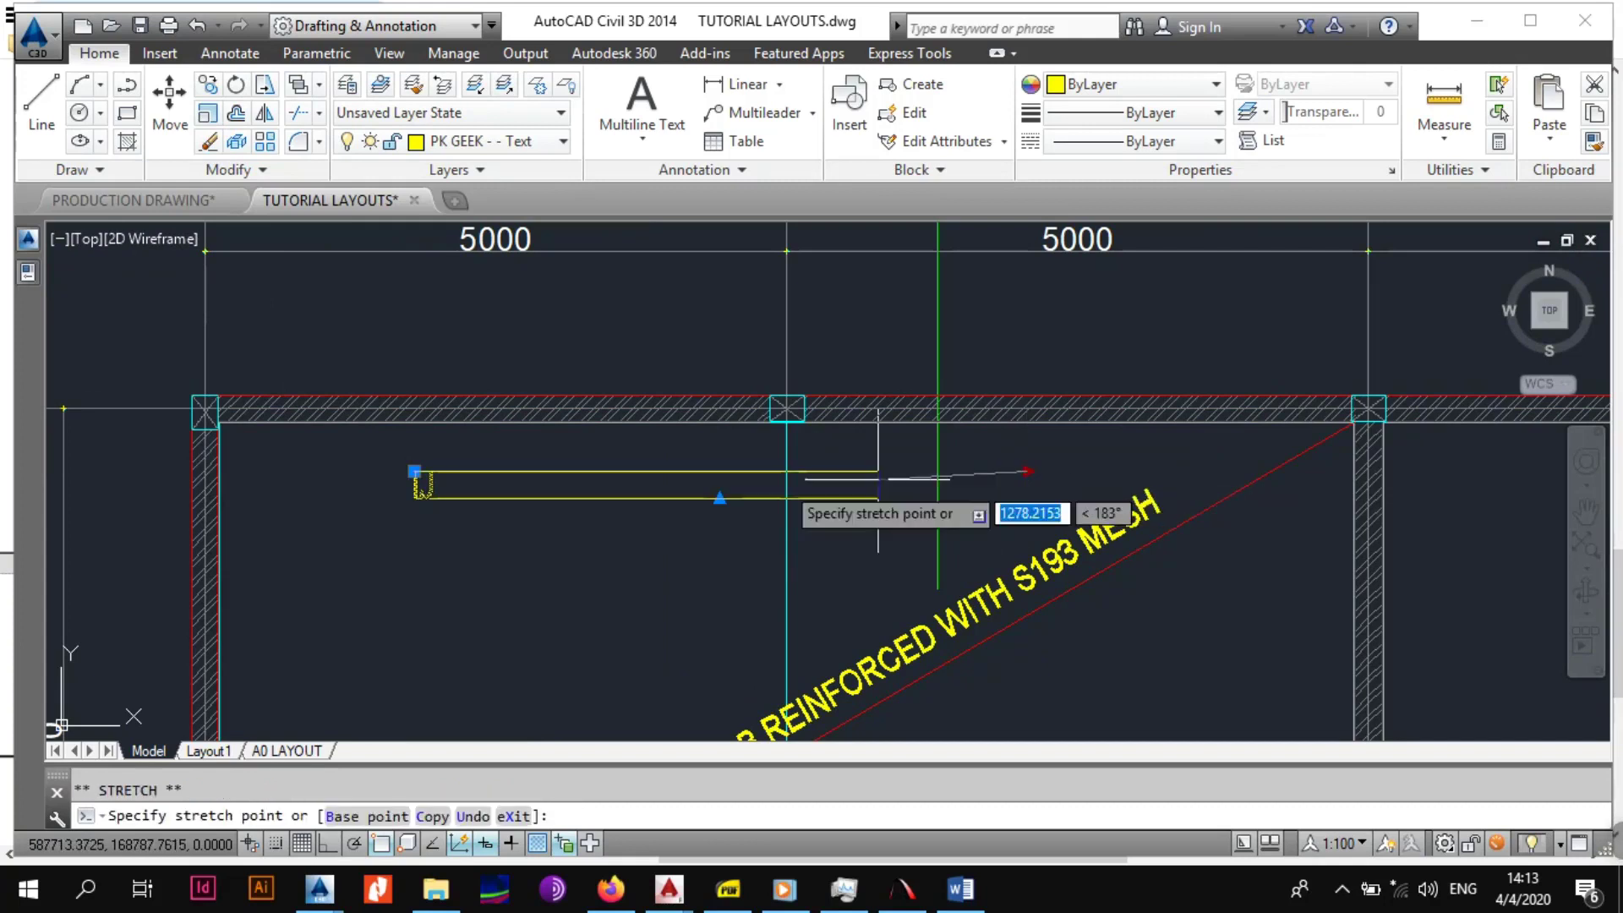
key("Escape")
Copy the IJ label inside the A–C room, once per bay along the grid 1 wall and twice beside the grid C wall.
left_click(423, 484)
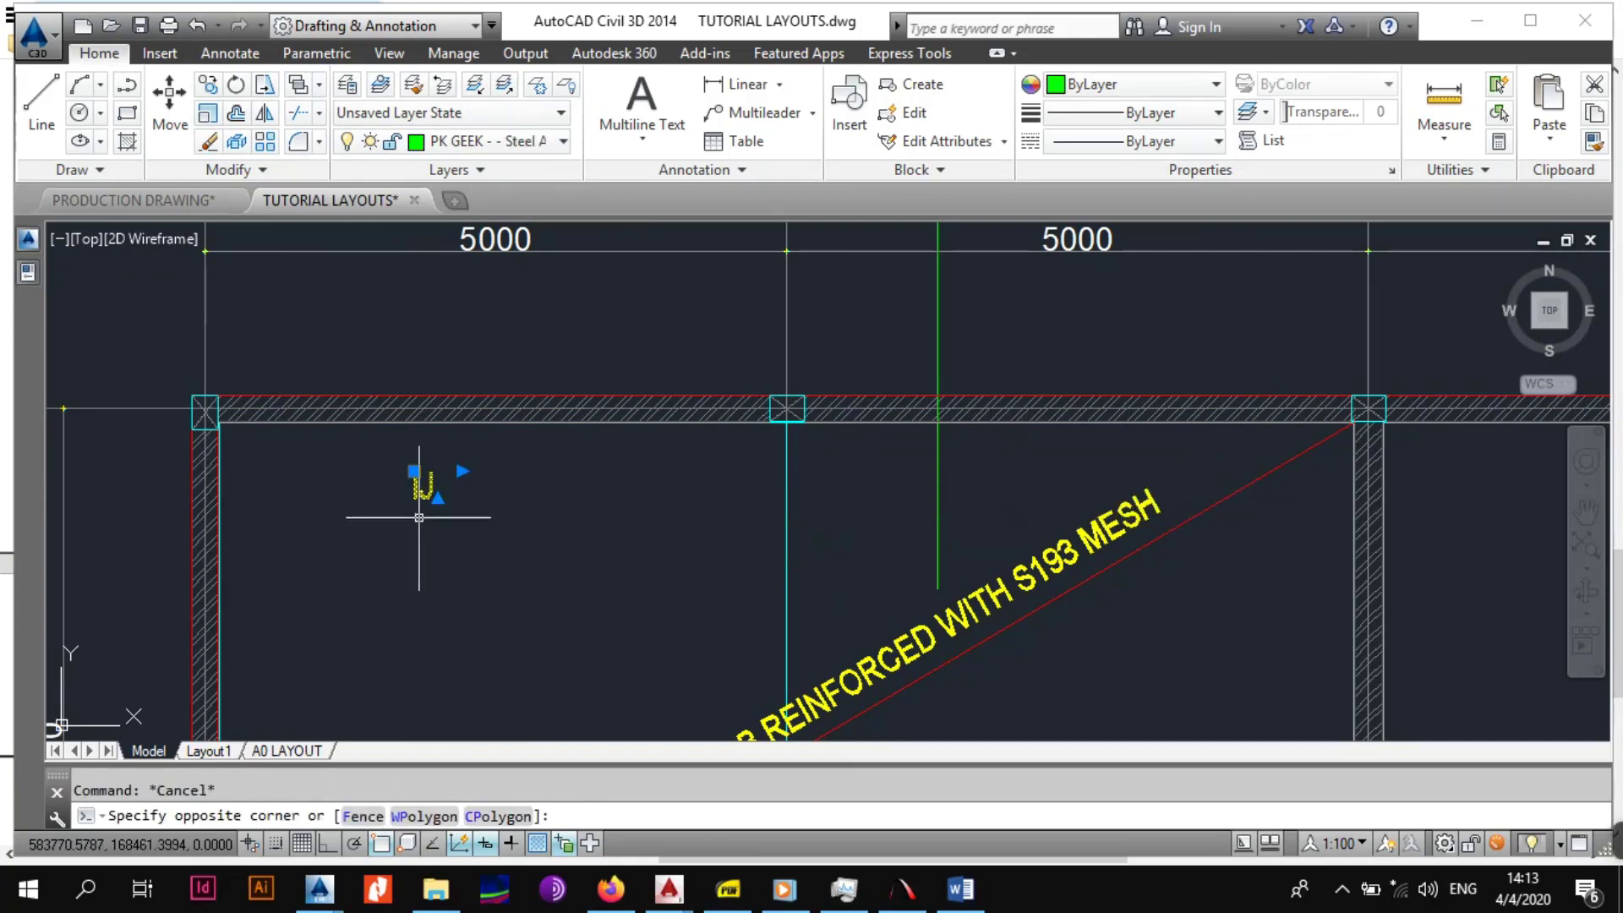
type("co")
key("Return")
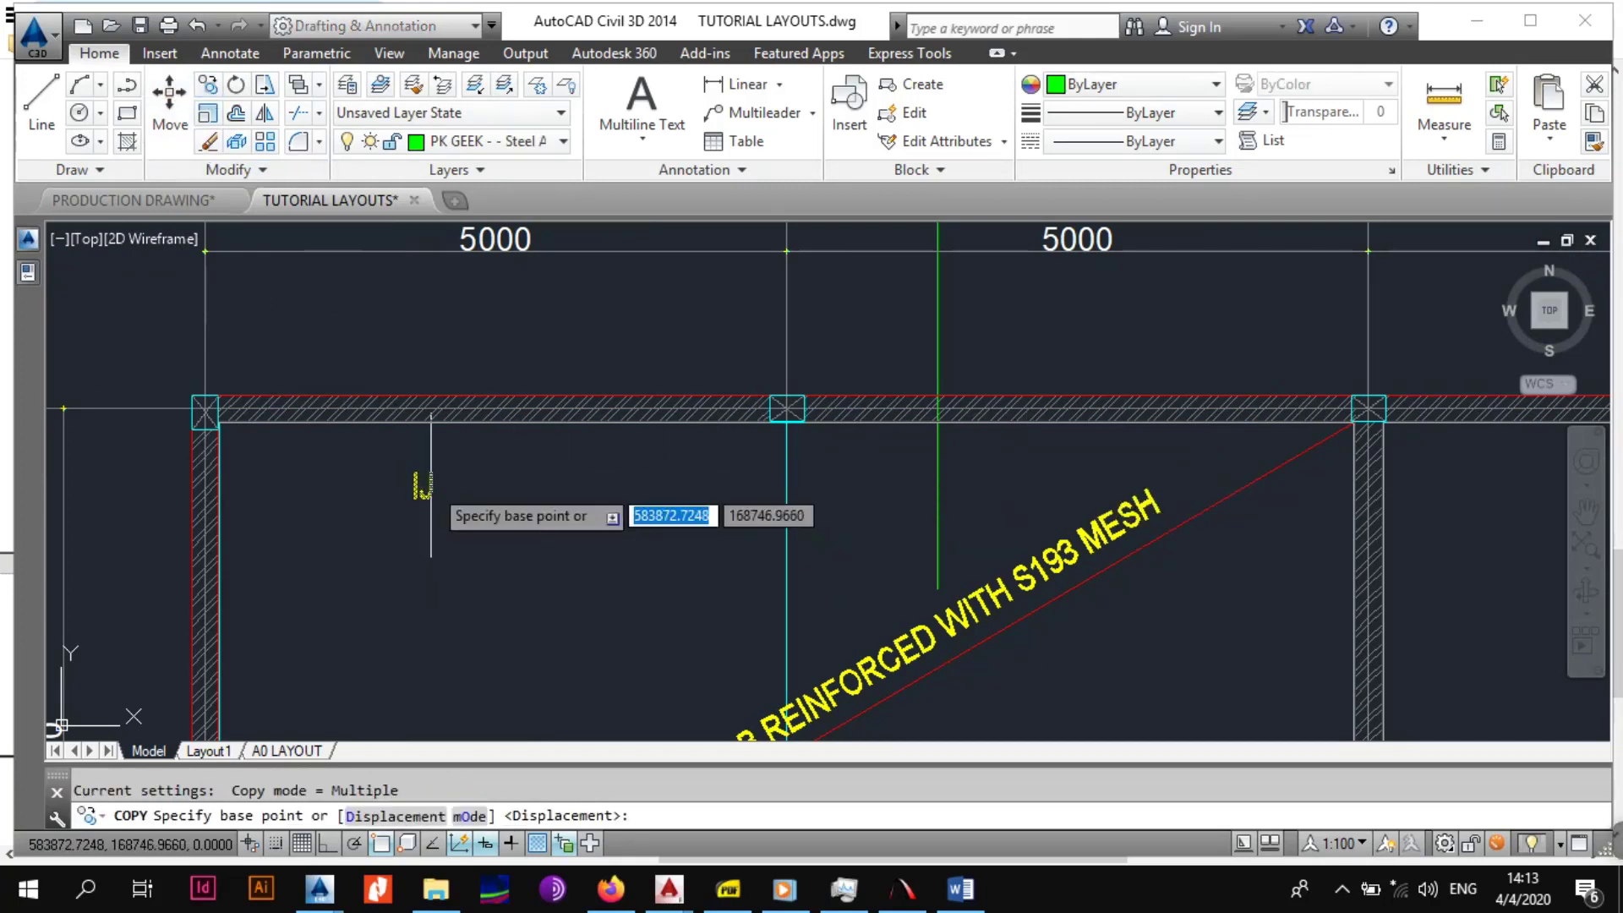
left_click(433, 485)
left_click(577, 446)
middle_click_drag(1063, 495, 920, 460)
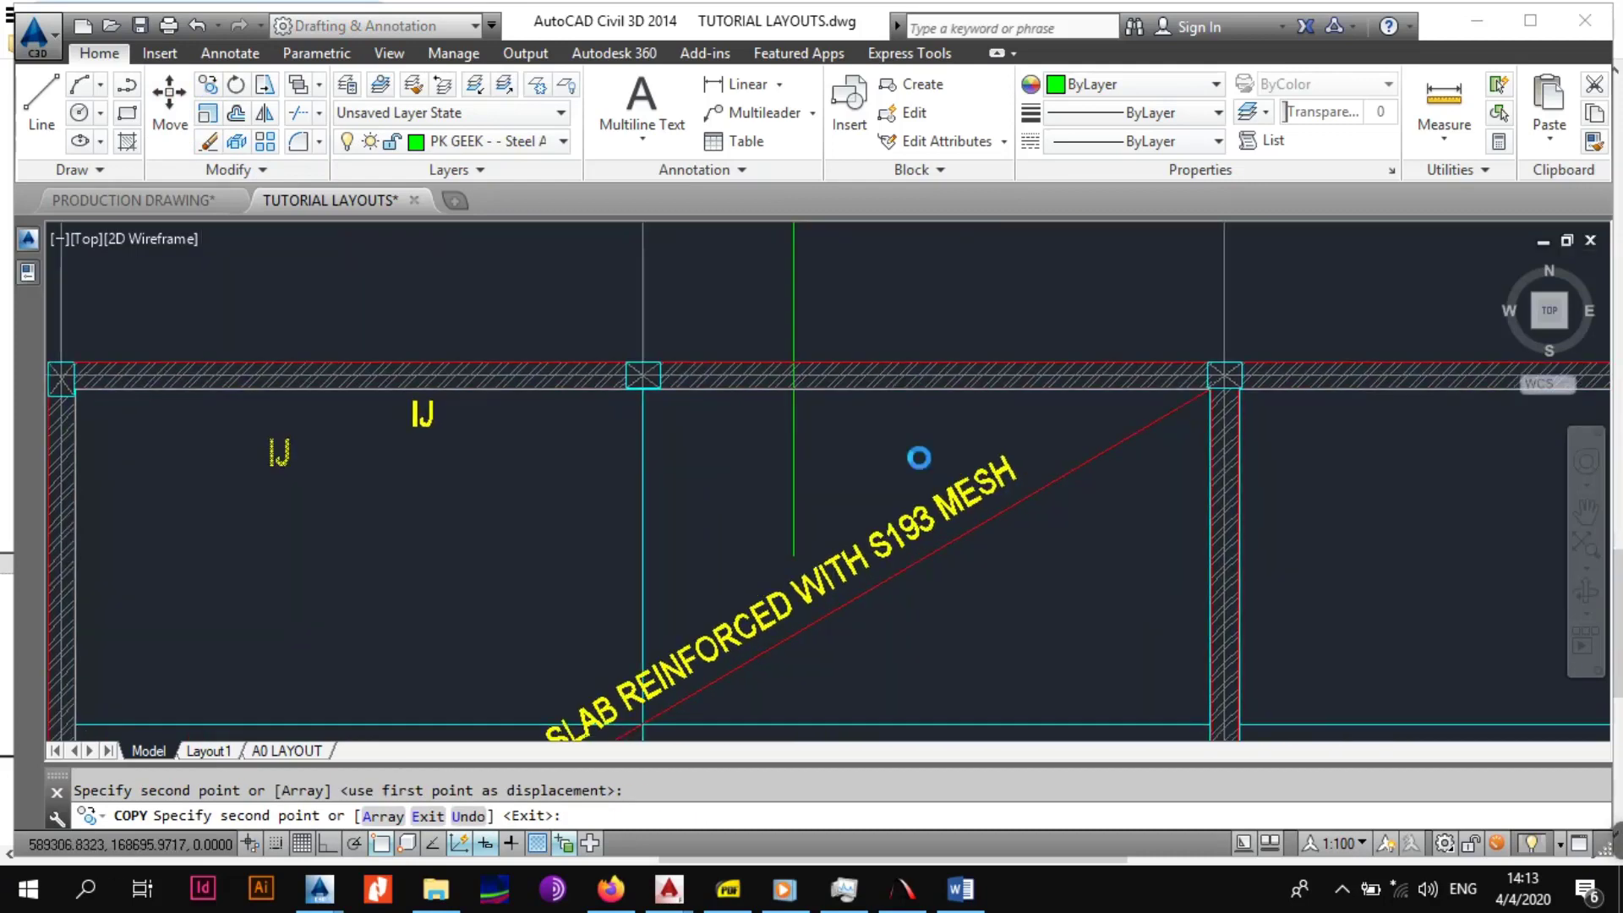
left_click(928, 411)
middle_click_drag(1042, 602, 777, 387)
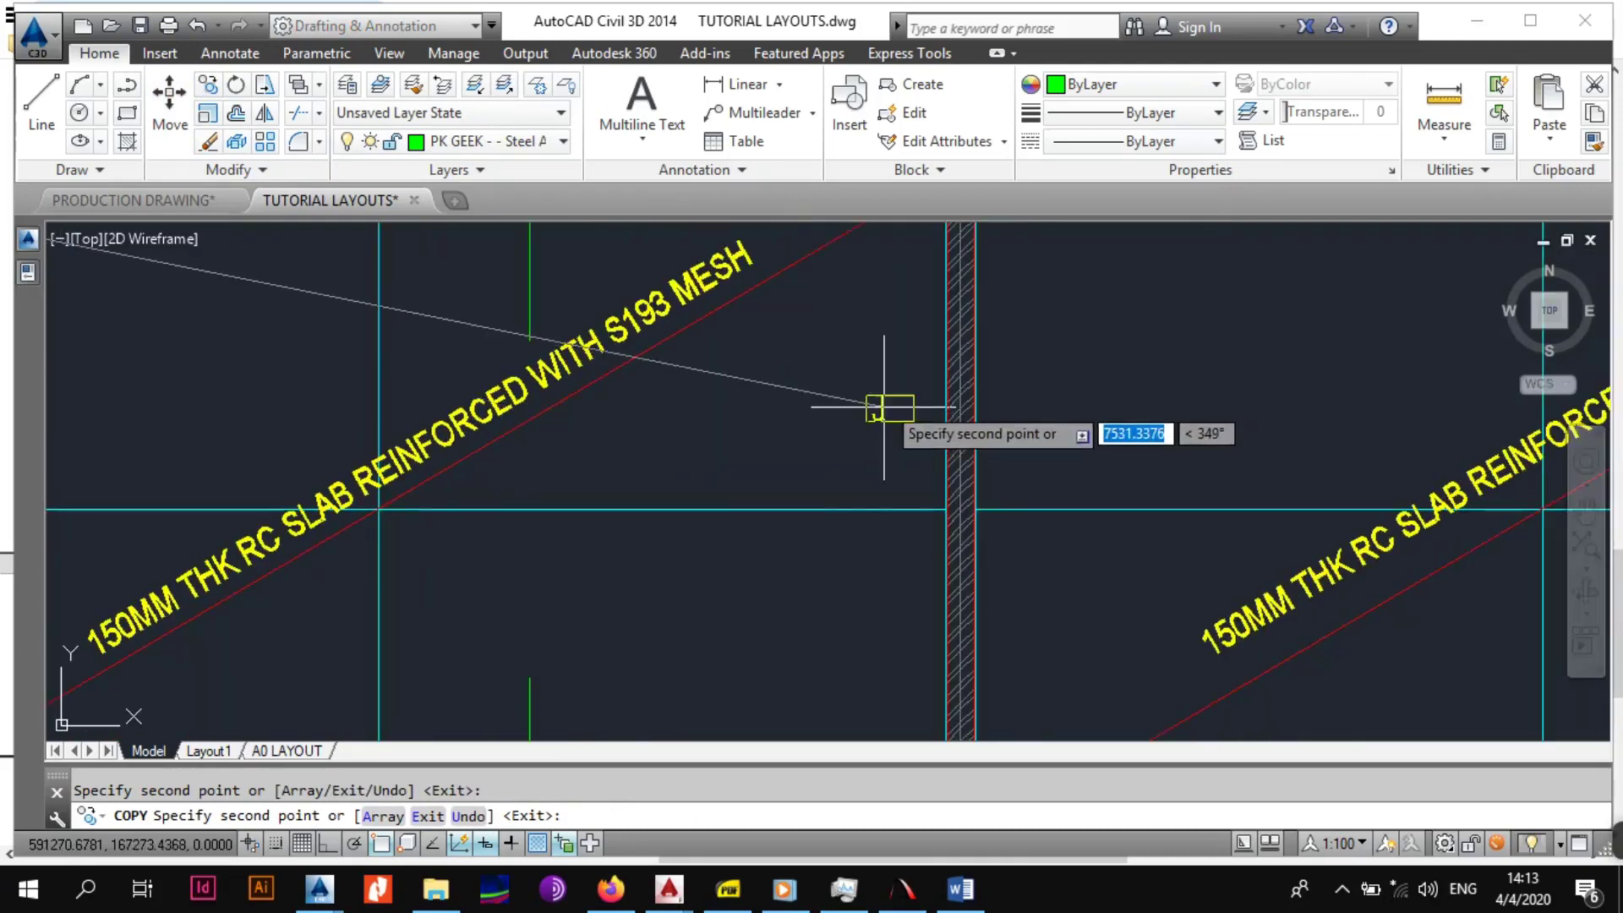
left_click(922, 358)
middle_click_drag(856, 585, 847, 405)
left_click(914, 505)
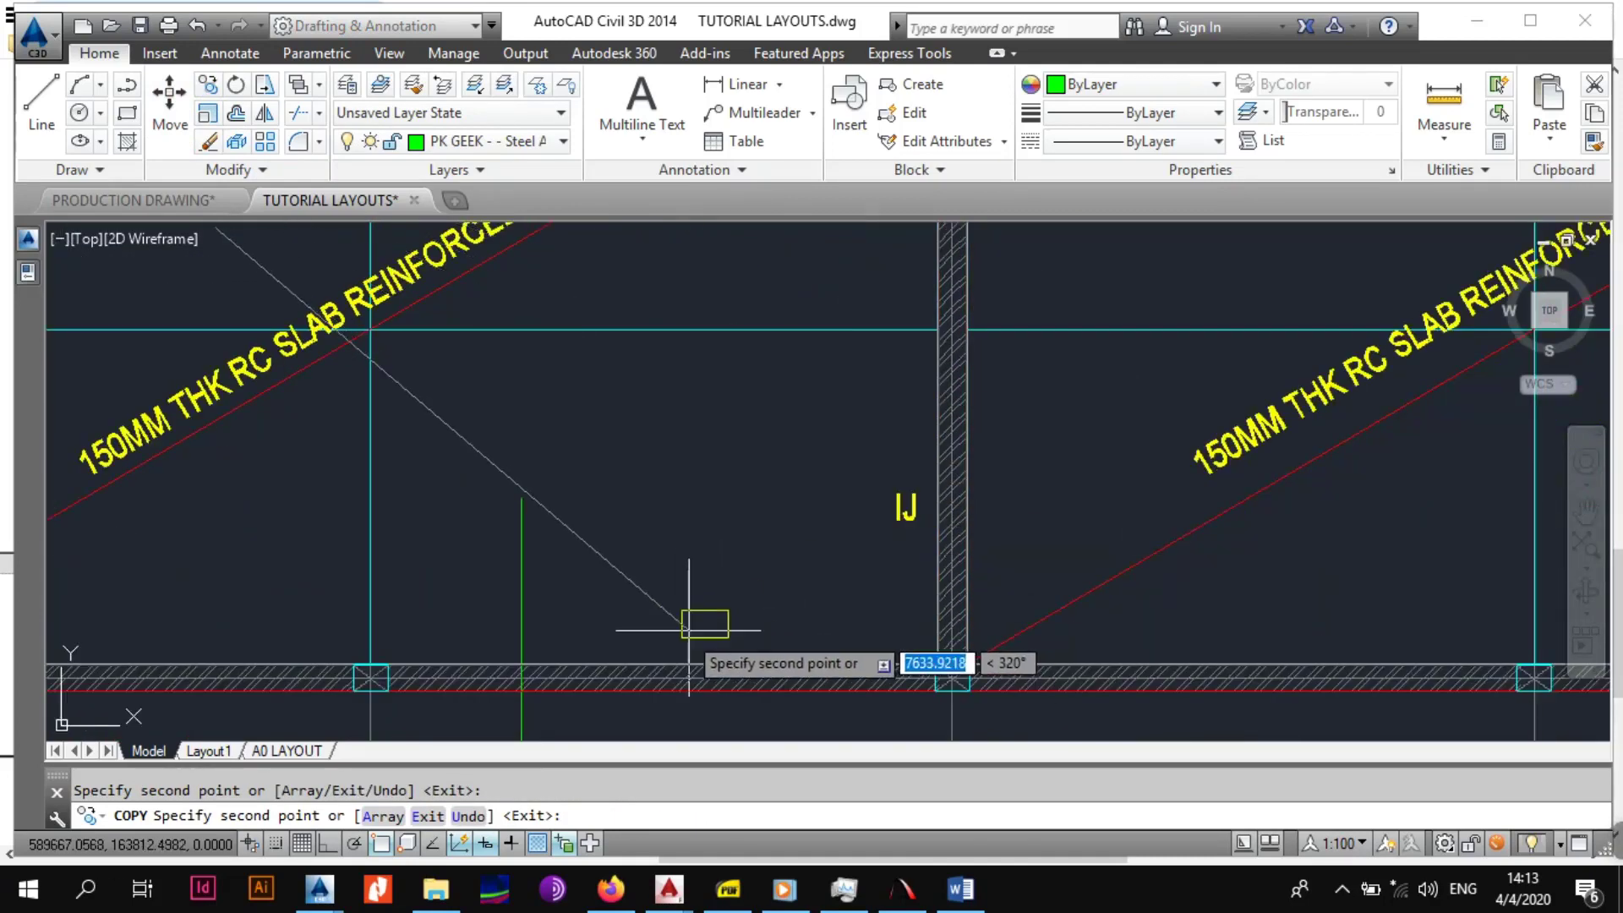
Place further IJ copies in the A–C room, once per bay along the grid 2 wall and twice beside the grid A wall.
left_click(679, 640)
middle_click_drag(541, 635, 1019, 551)
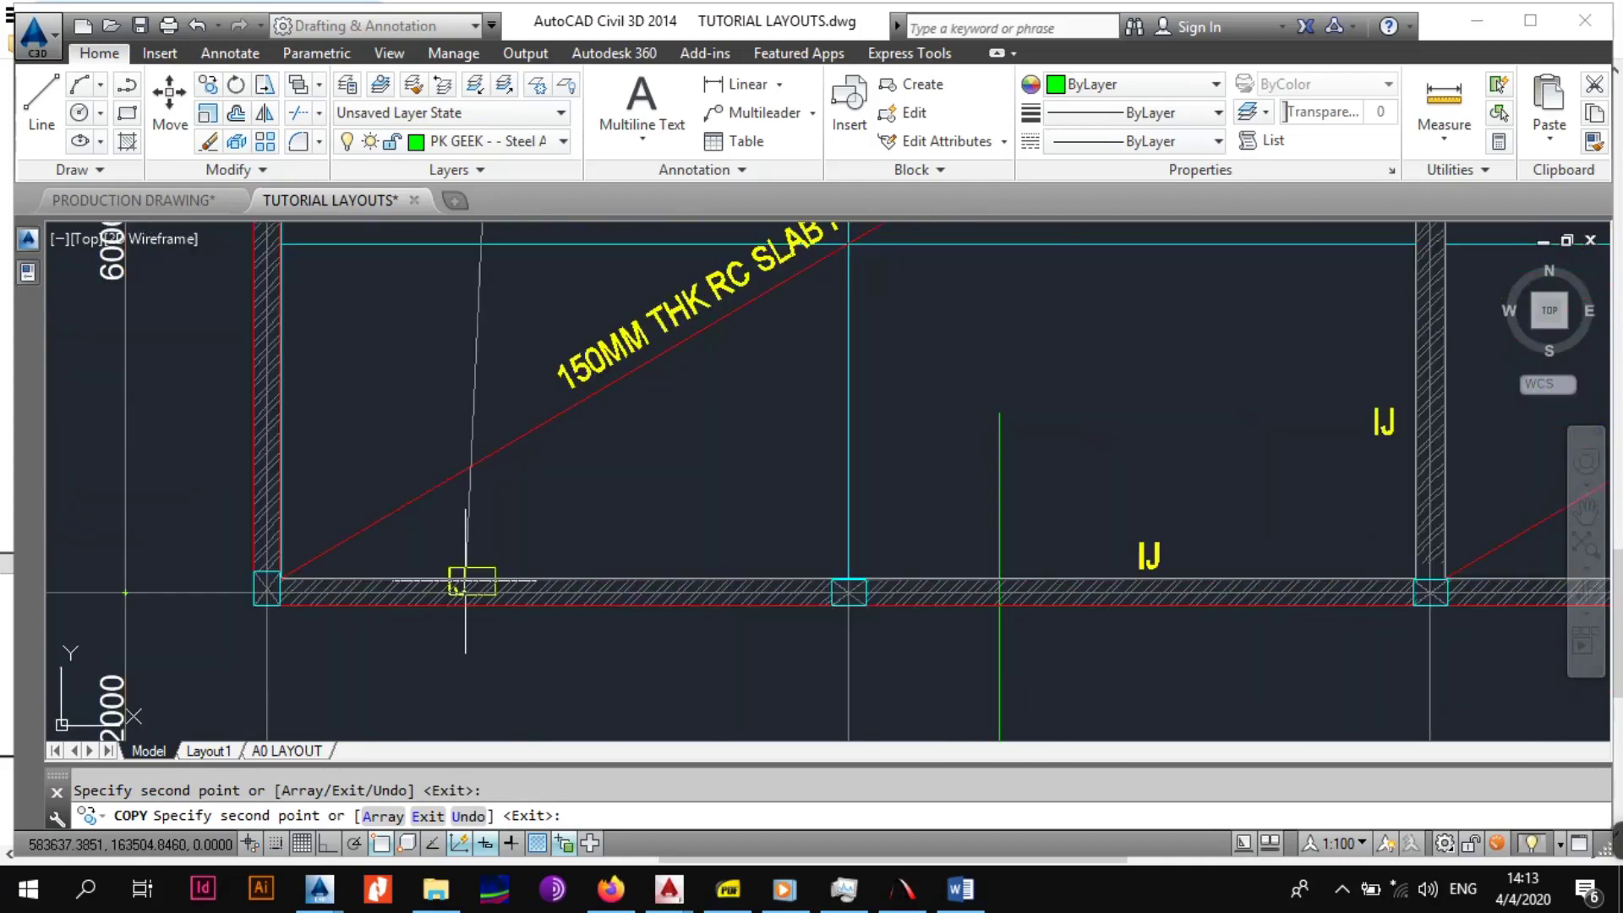
left_click(551, 554)
scroll(655, 384, "down", 2)
scroll(312, 368, "up", 2)
left_click(517, 418)
middle_click_drag(580, 360, 603, 611)
left_click(533, 339)
middle_click_drag(634, 370, 613, 509)
key("Escape")
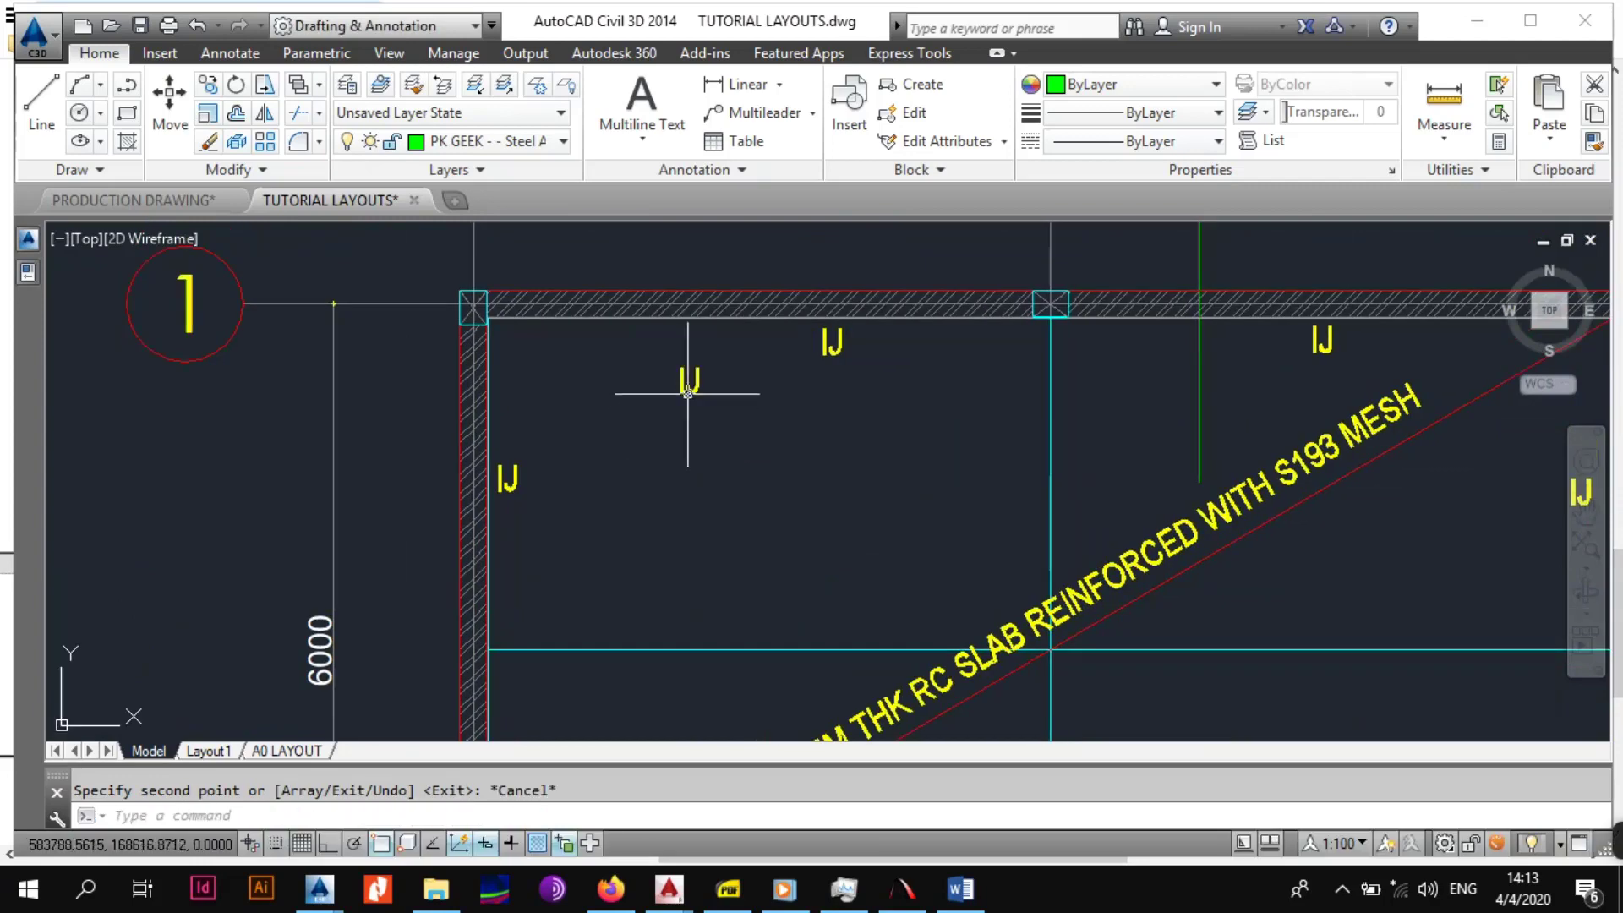
Change the original IJ label, left free in the A–B bay, to "SJ".
left_click(689, 382)
double_click(702, 383)
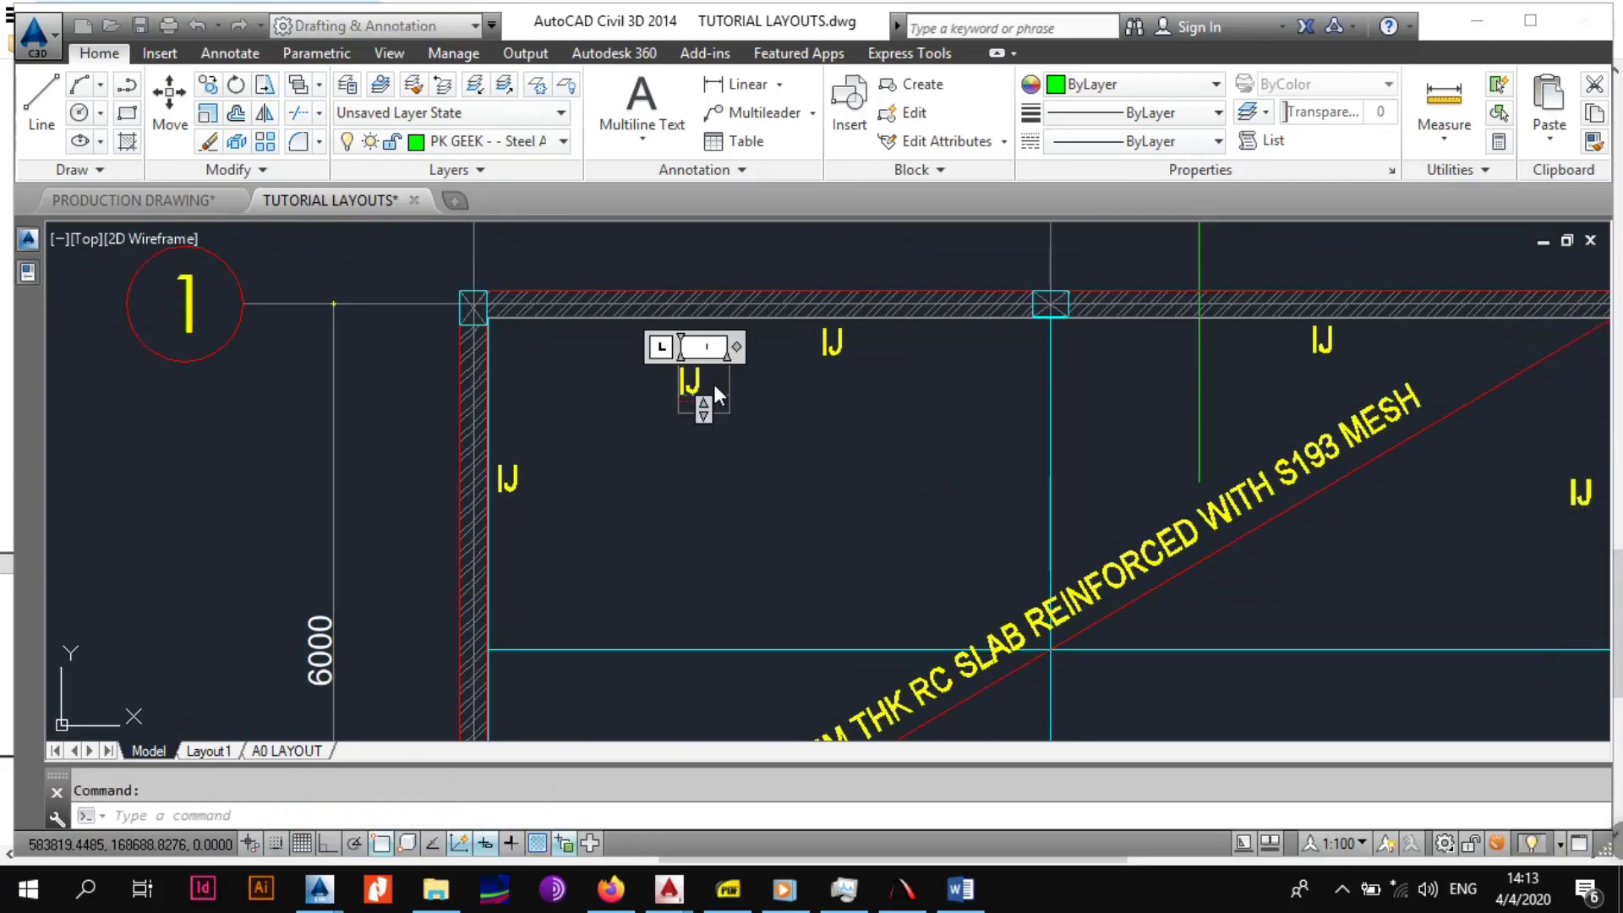
left_click(666, 369)
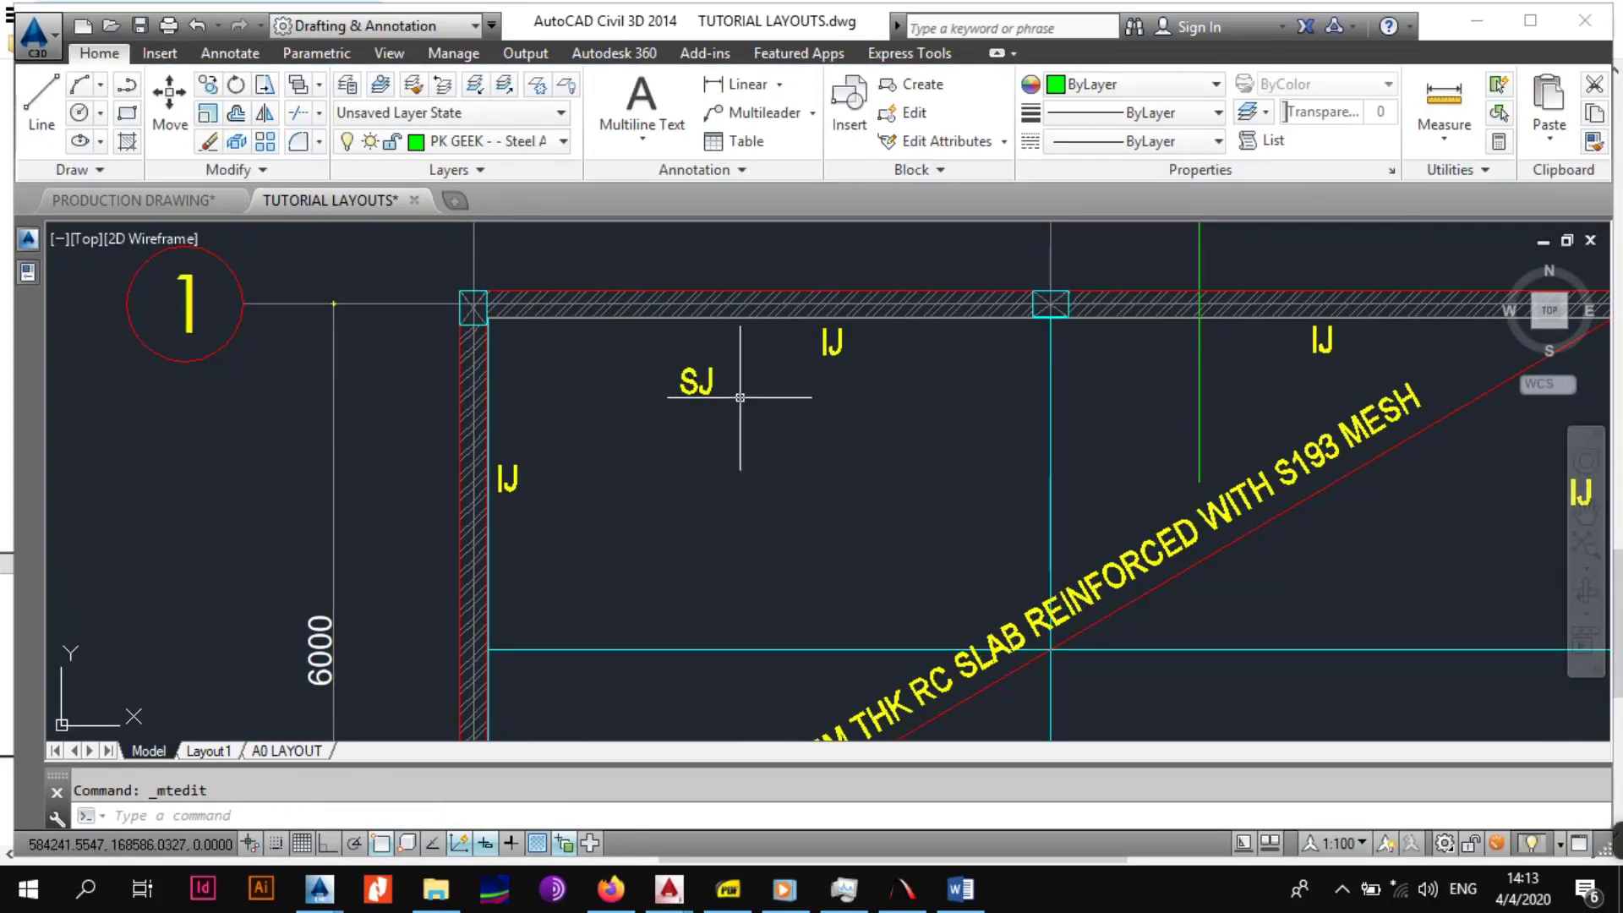
Copy the SJ label above and below the A–C room's horizontal cyan line, in both the A–B and B–C bays.
left_click(702, 393)
left_click(702, 393)
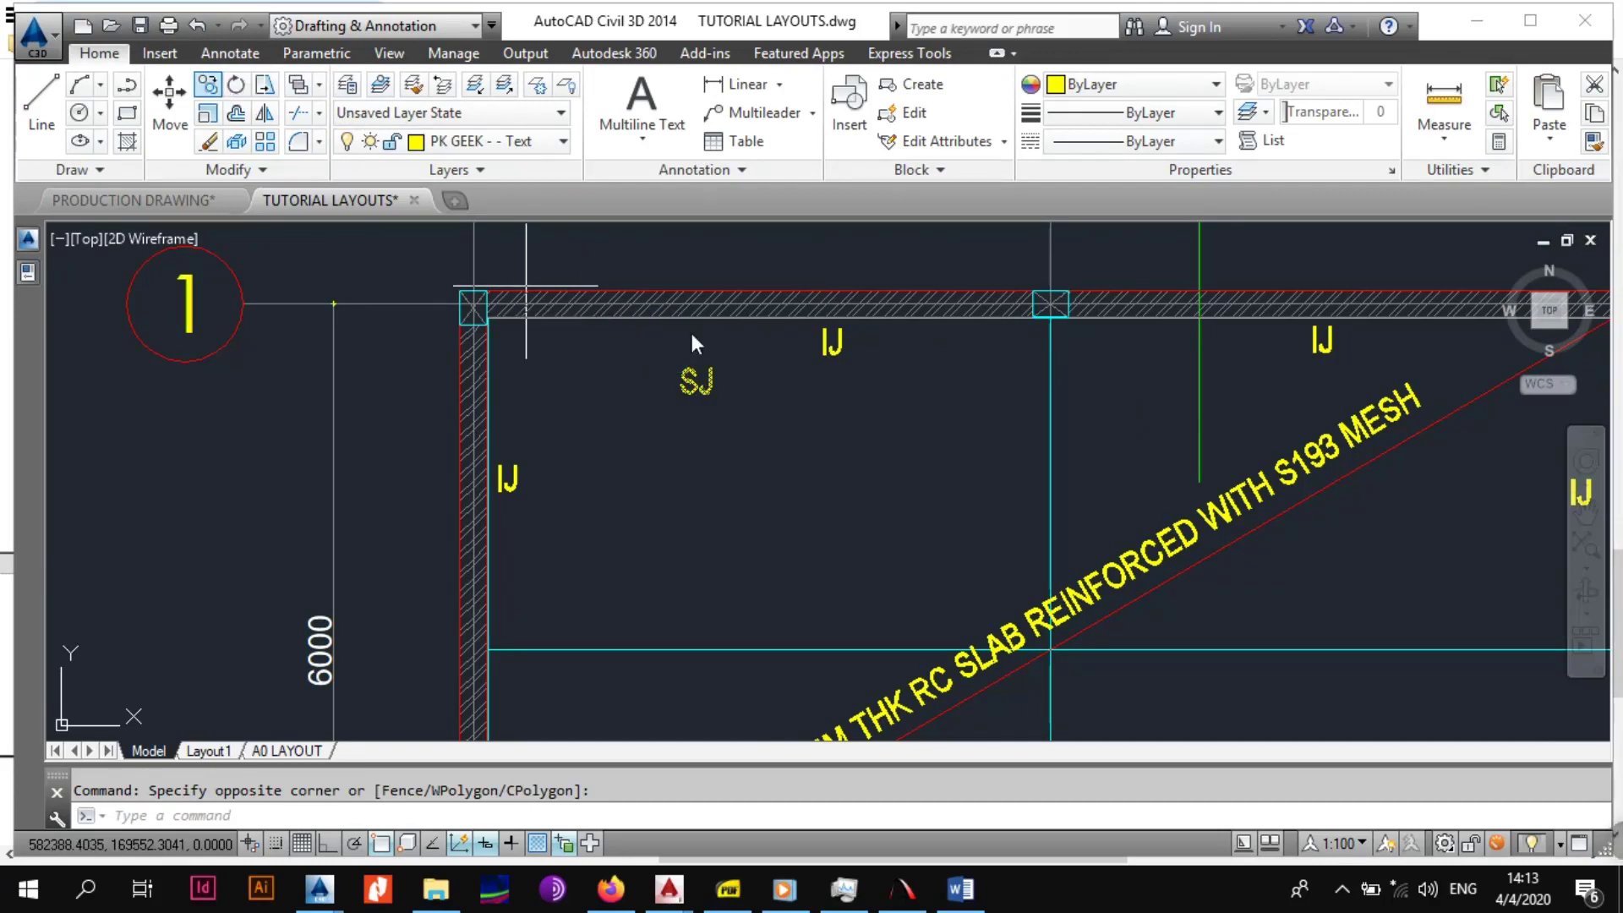
type("co")
key("Return")
left_click(705, 382)
middle_click_drag(766, 571, 706, 428)
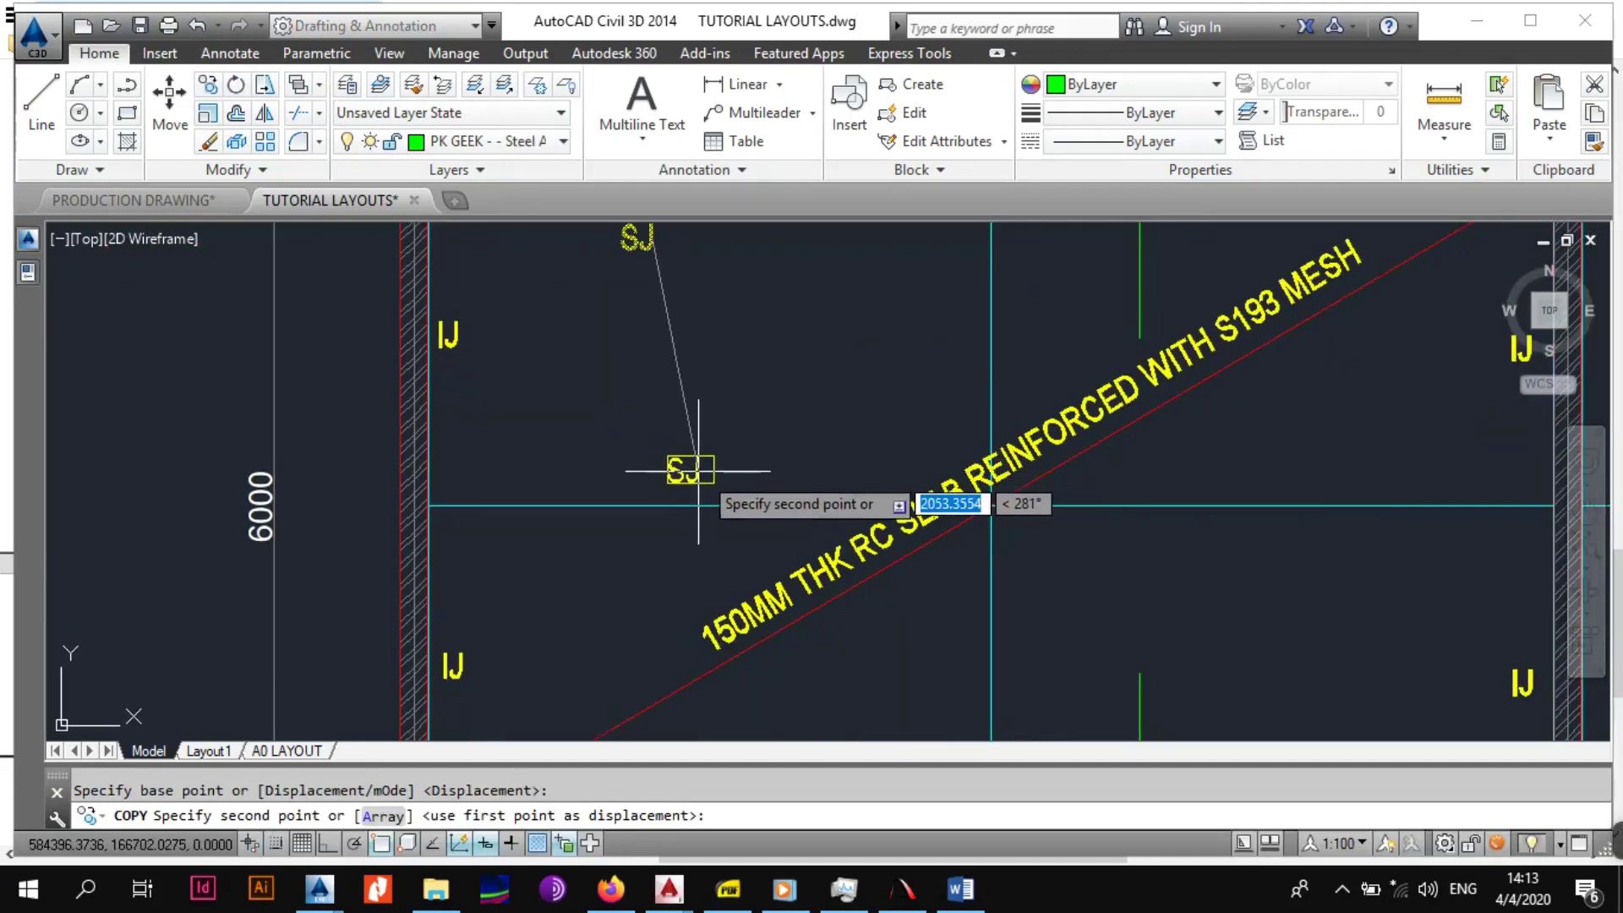
left_click(698, 534)
middle_click_drag(949, 507, 710, 507)
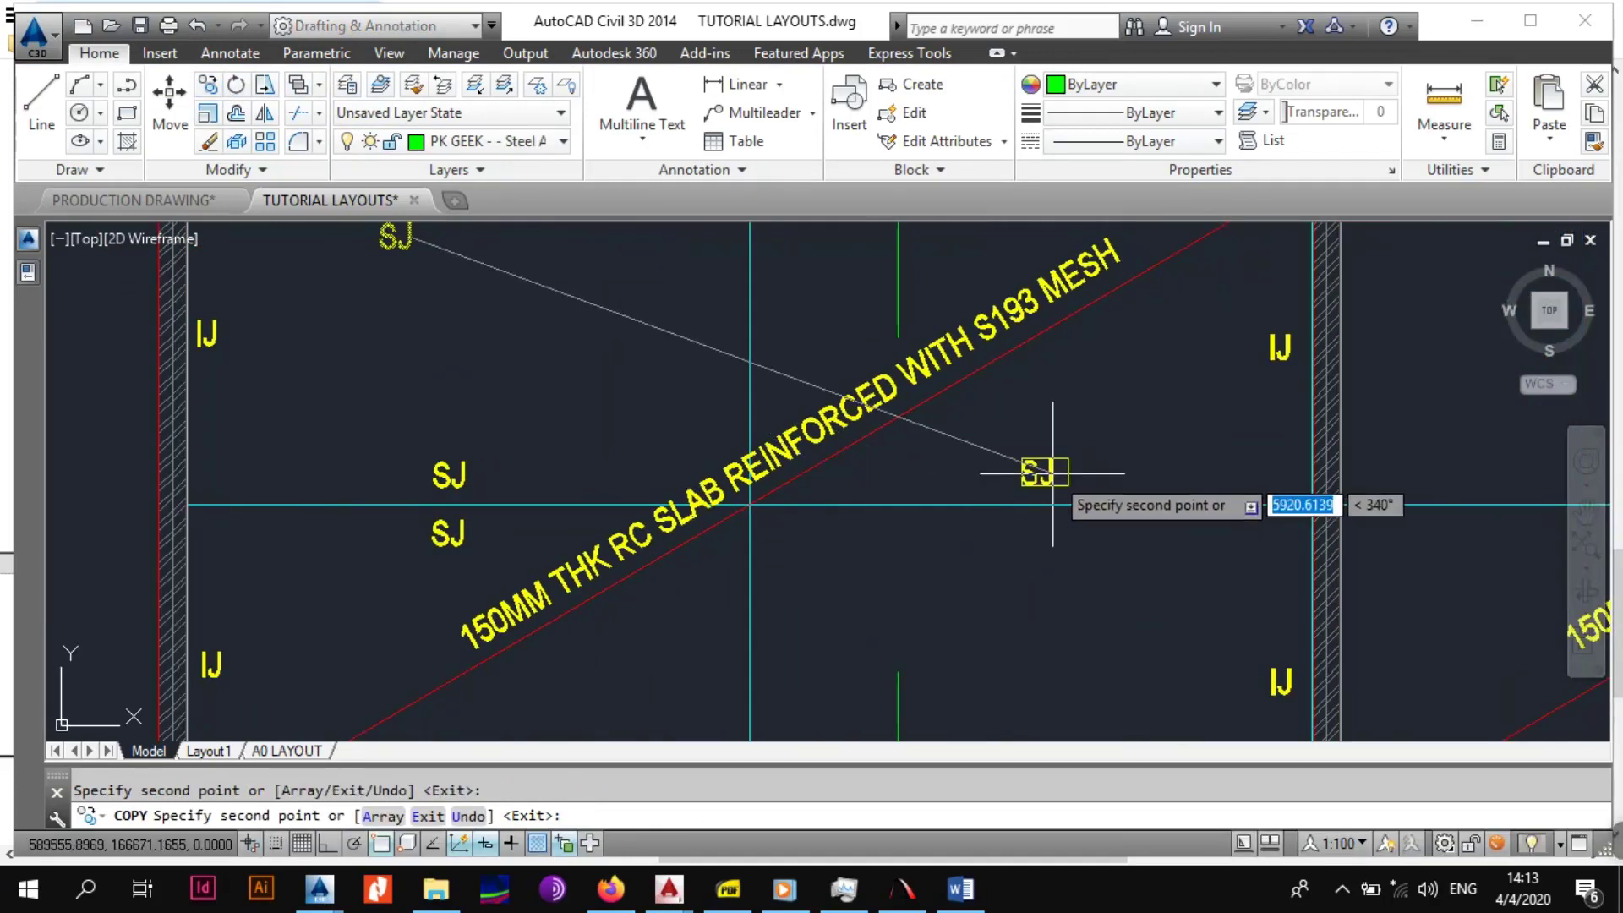
left_click(1057, 476)
left_click(1058, 533)
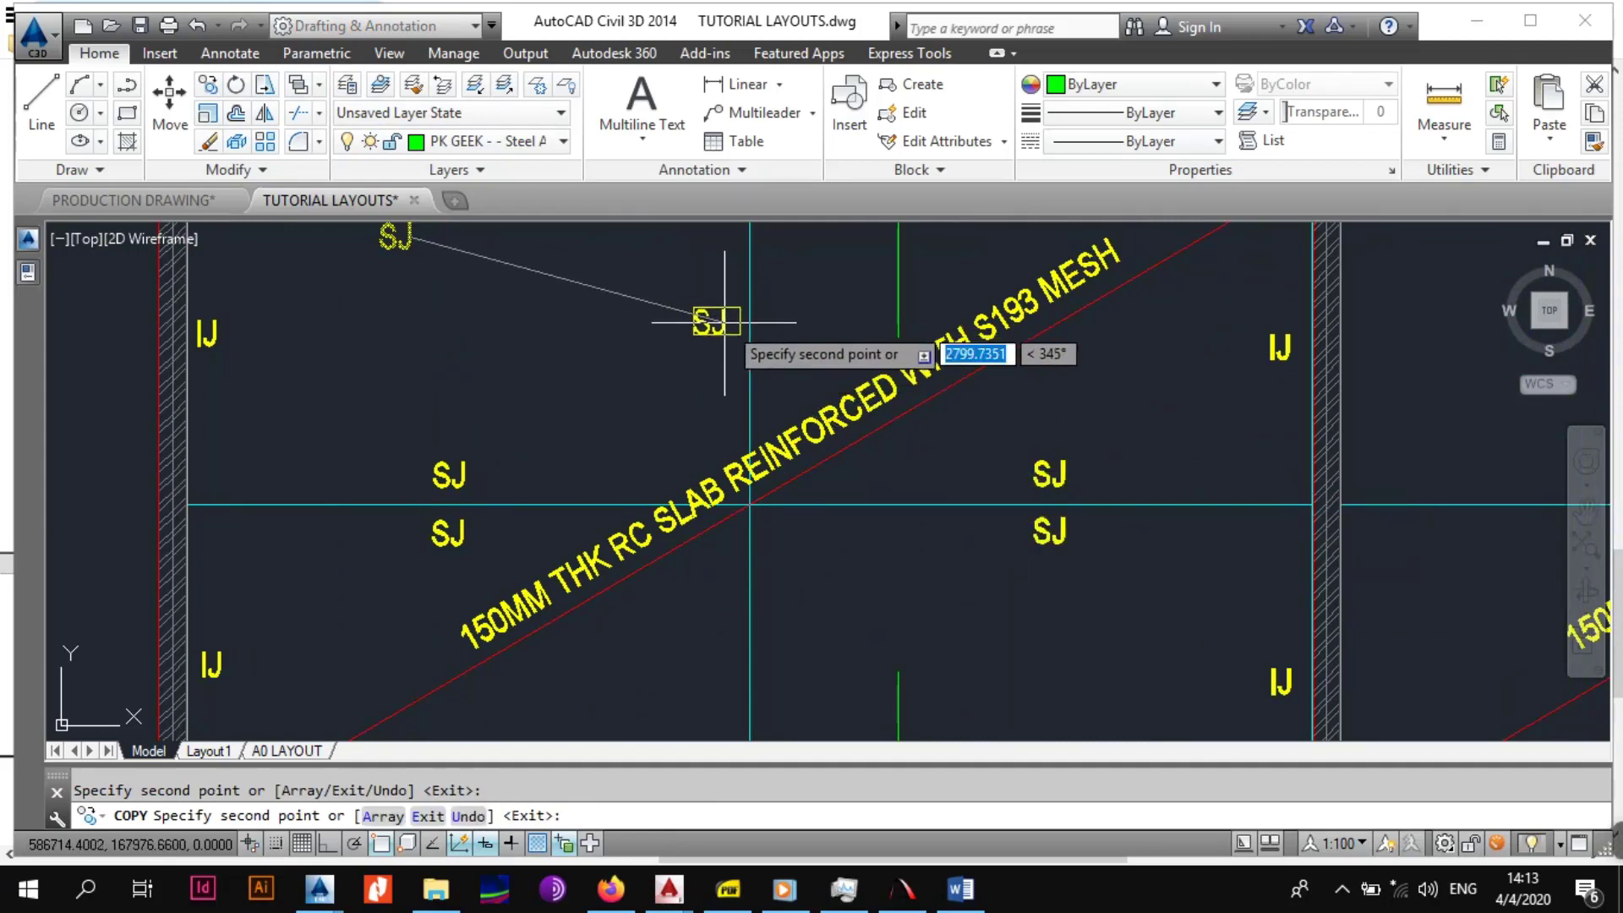
Place SJ copies on both sides of the cyan line on grid B, in the upper and lower halves of the A–C room.
left_click(725, 321)
middle_click_drag(749, 644, 769, 554)
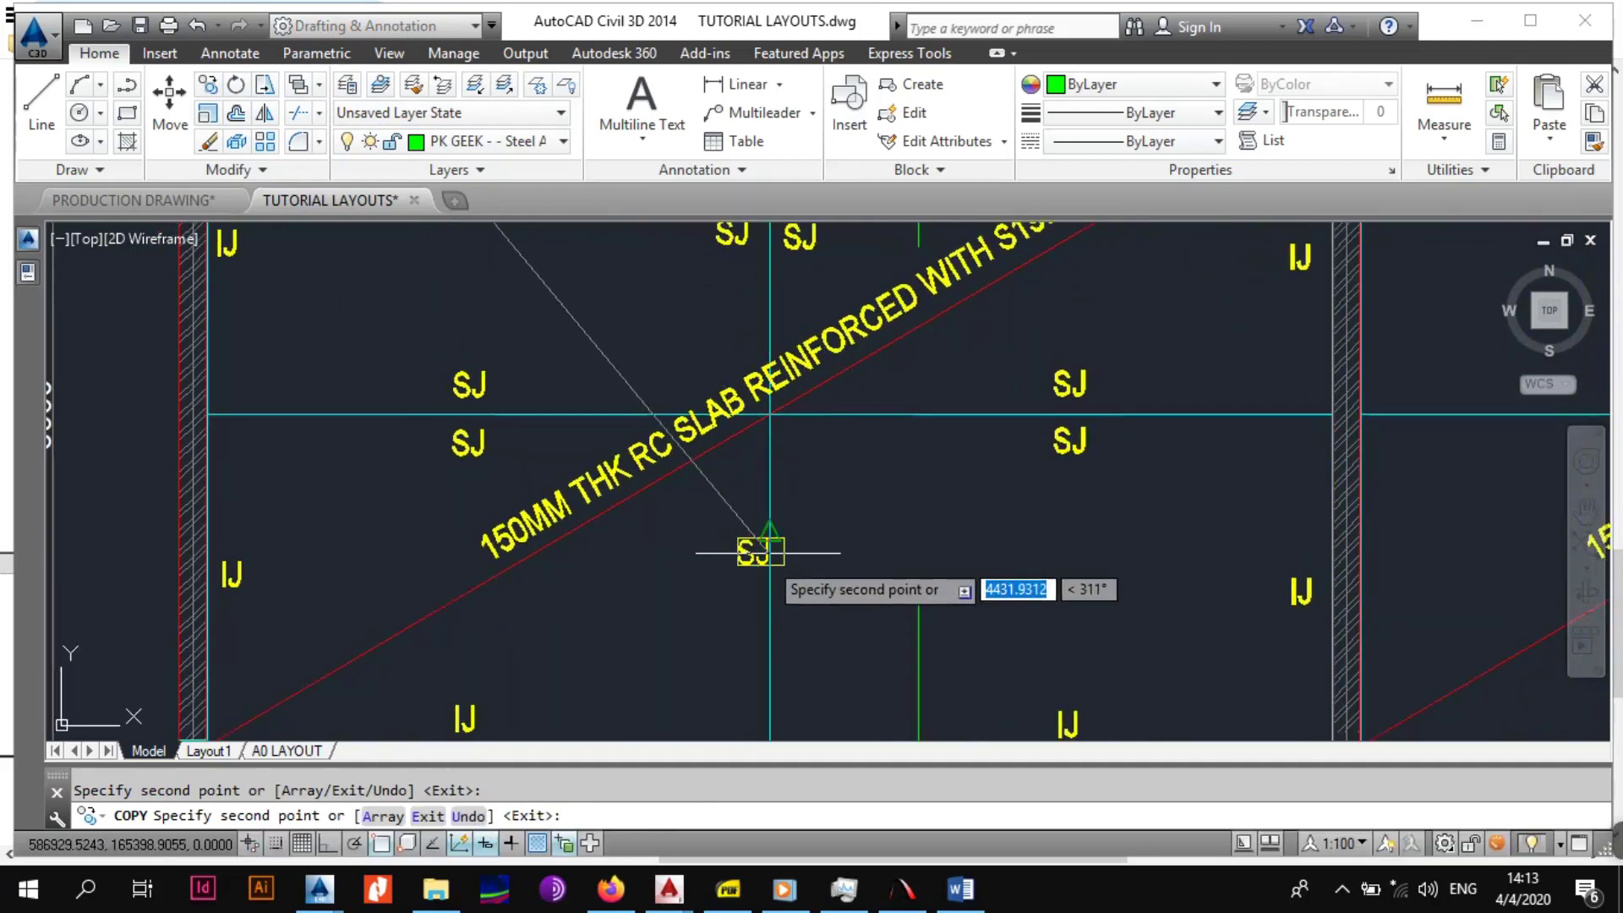
left_click(752, 634)
left_click(814, 637)
scroll(884, 540, "down", 2)
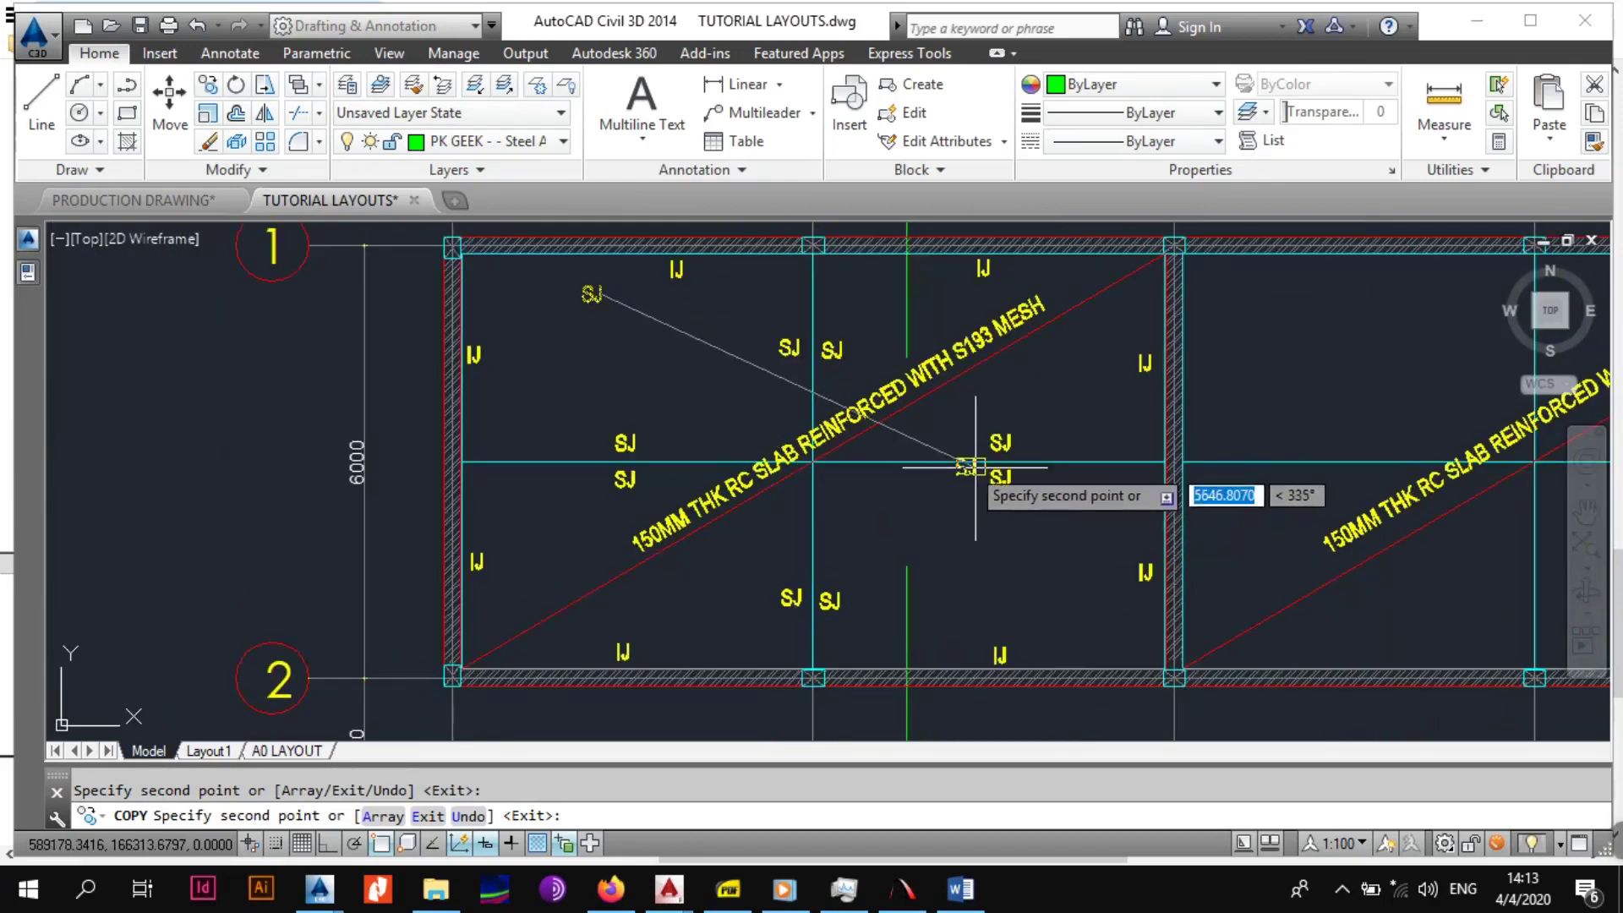
middle_click_drag(975, 466, 808, 468)
key("Escape")
Erase the original SJ label left over near the A–C room's grid A and 1 corner.
left_click(425, 314)
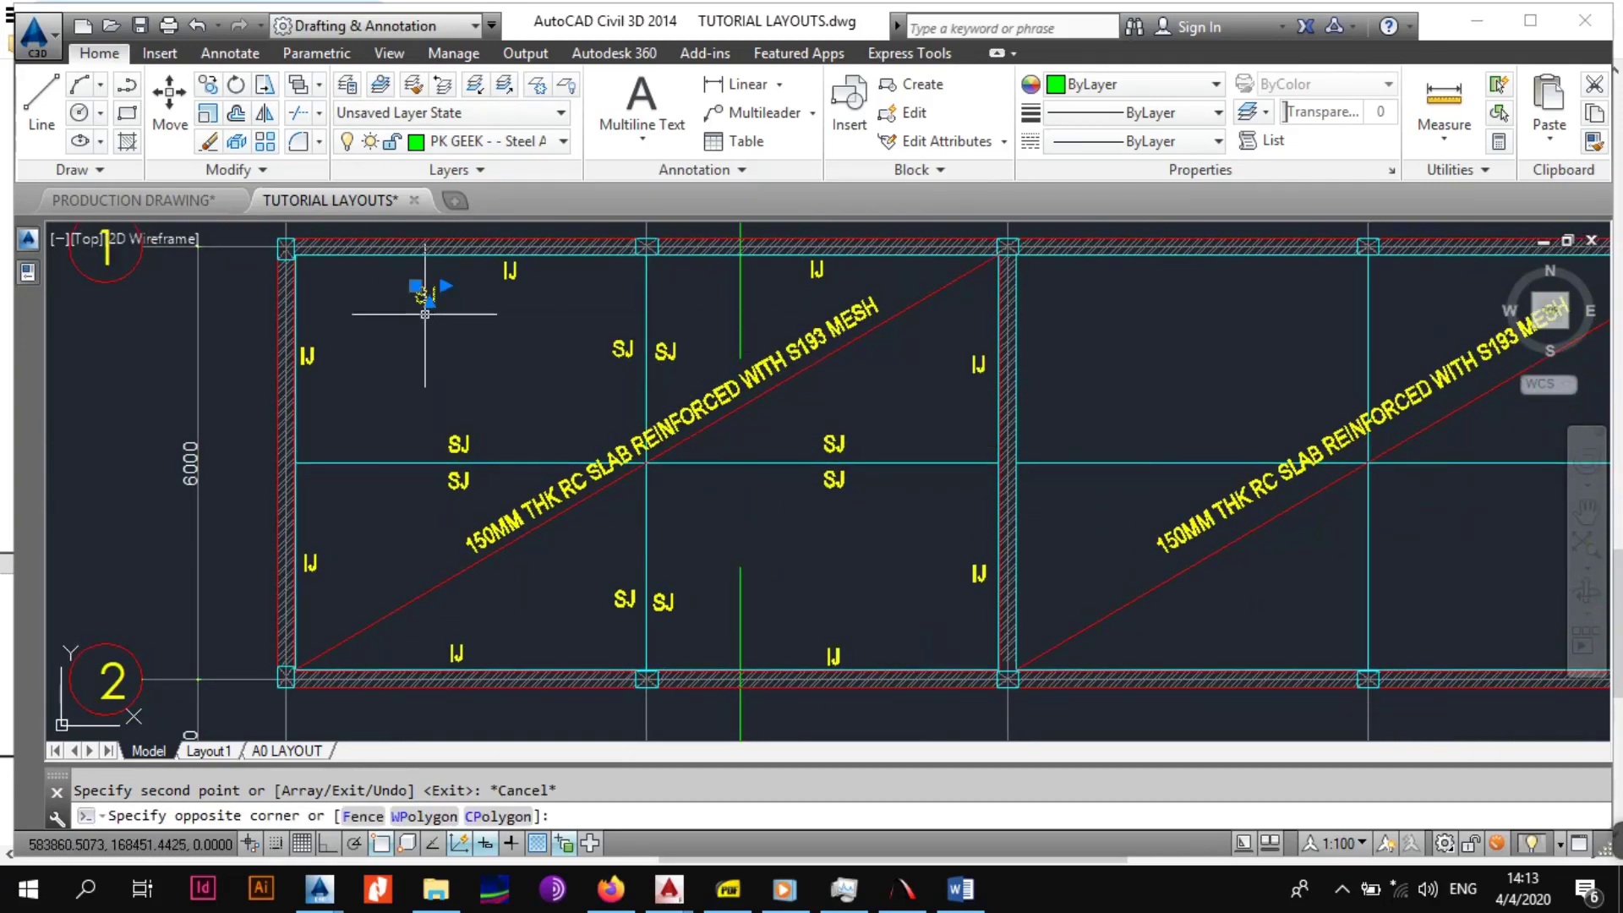
left_click(425, 313)
key("Delete")
scroll(628, 367, "down", 2)
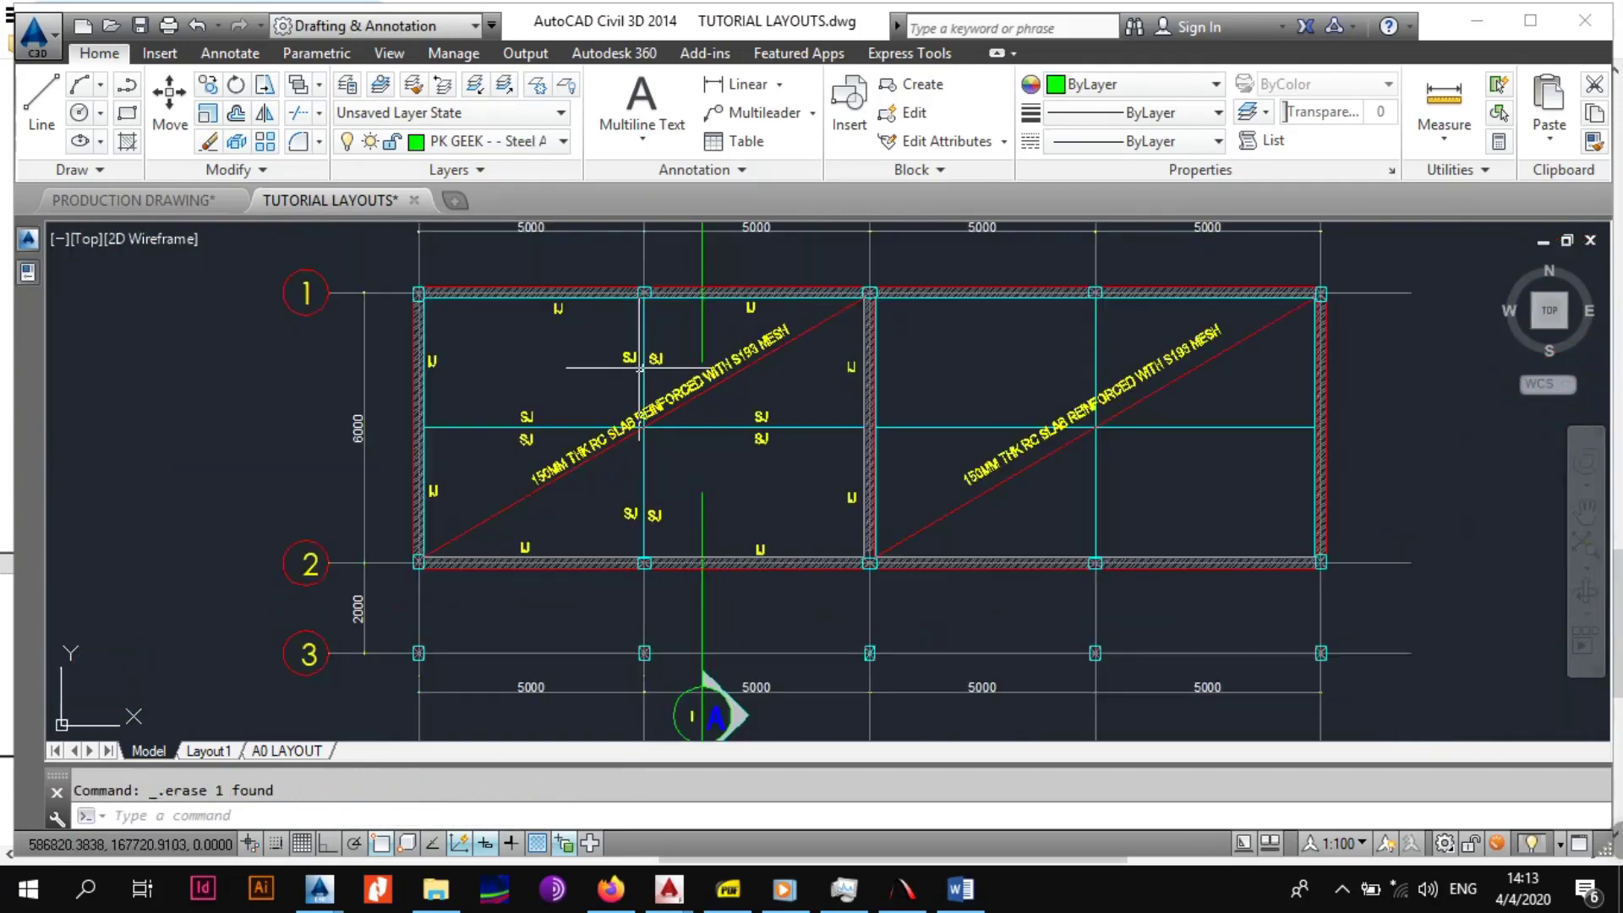
middle_click_drag(815, 376, 775, 351)
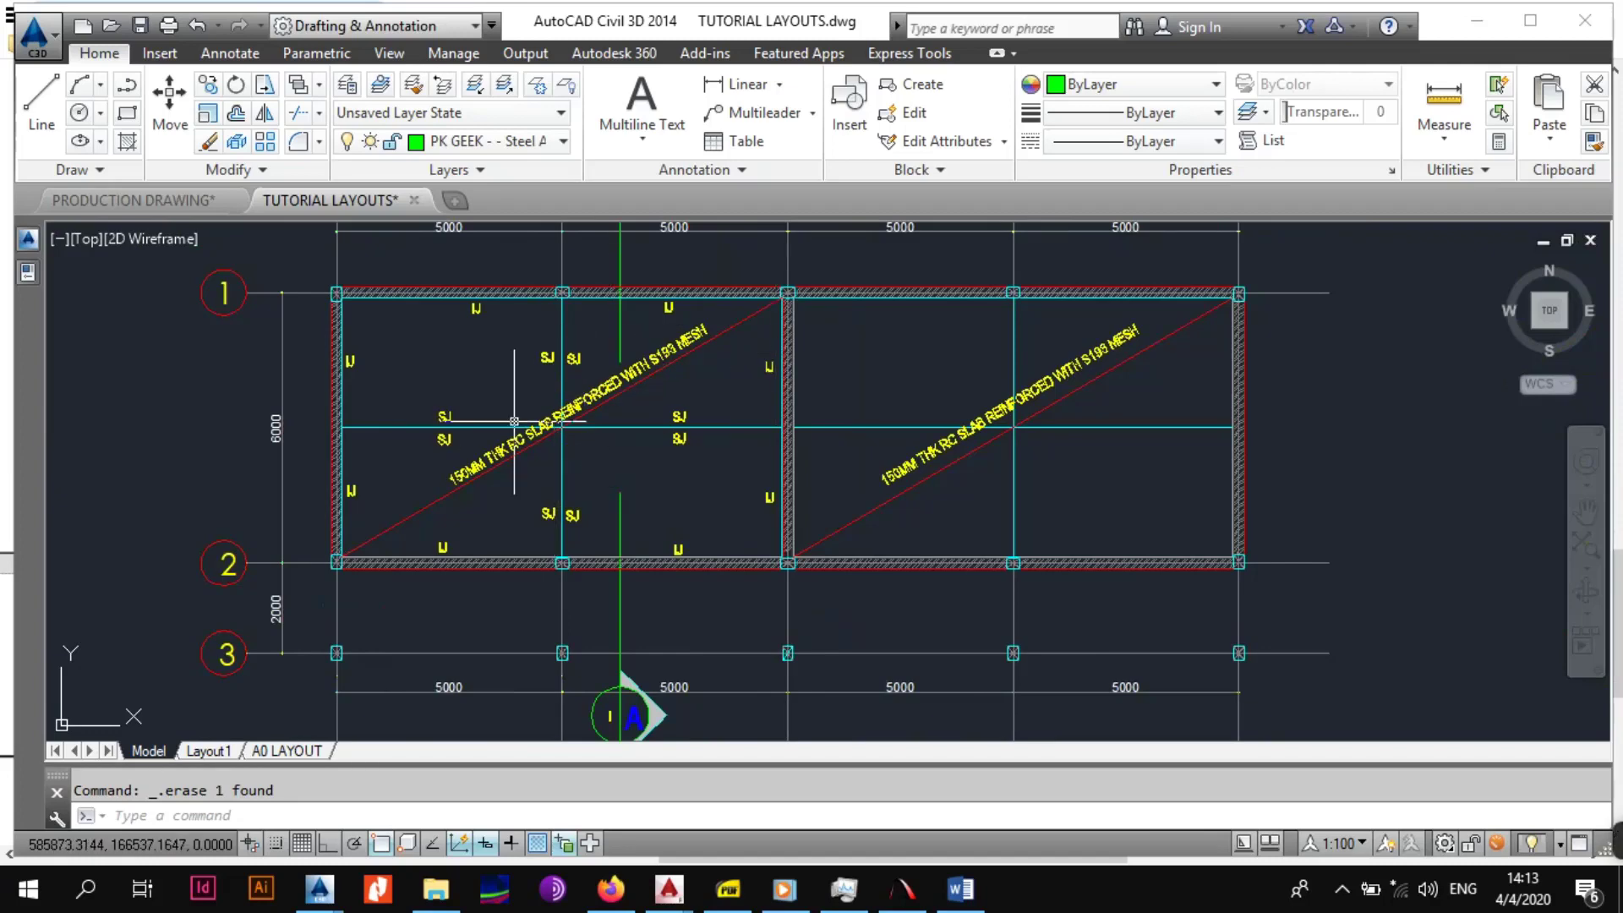
scroll(581, 368, "up", 2)
mouse_move(366, 490)
middle_mouse_down()
mouse_move(482, 388)
mouse_move(471, 437)
middle_mouse_up()
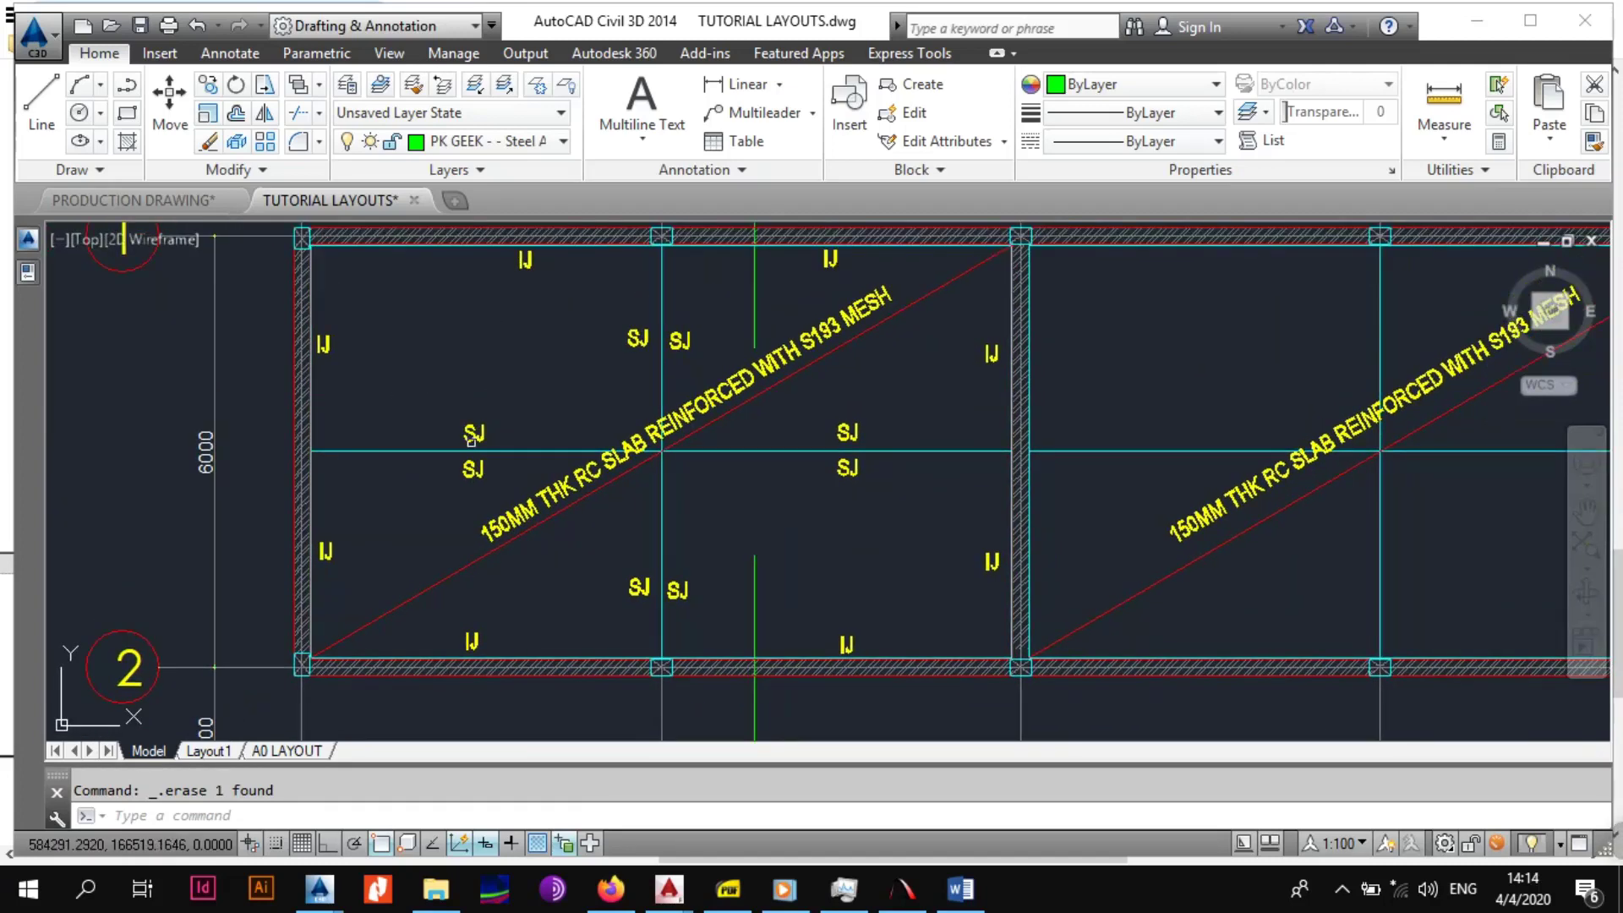
Copy the eight SJ labels of the A–C room to the C–E room, using each room's crossing of cyan lines as reference.
scroll(493, 439, "up", 2)
scroll(609, 425, "down", 2)
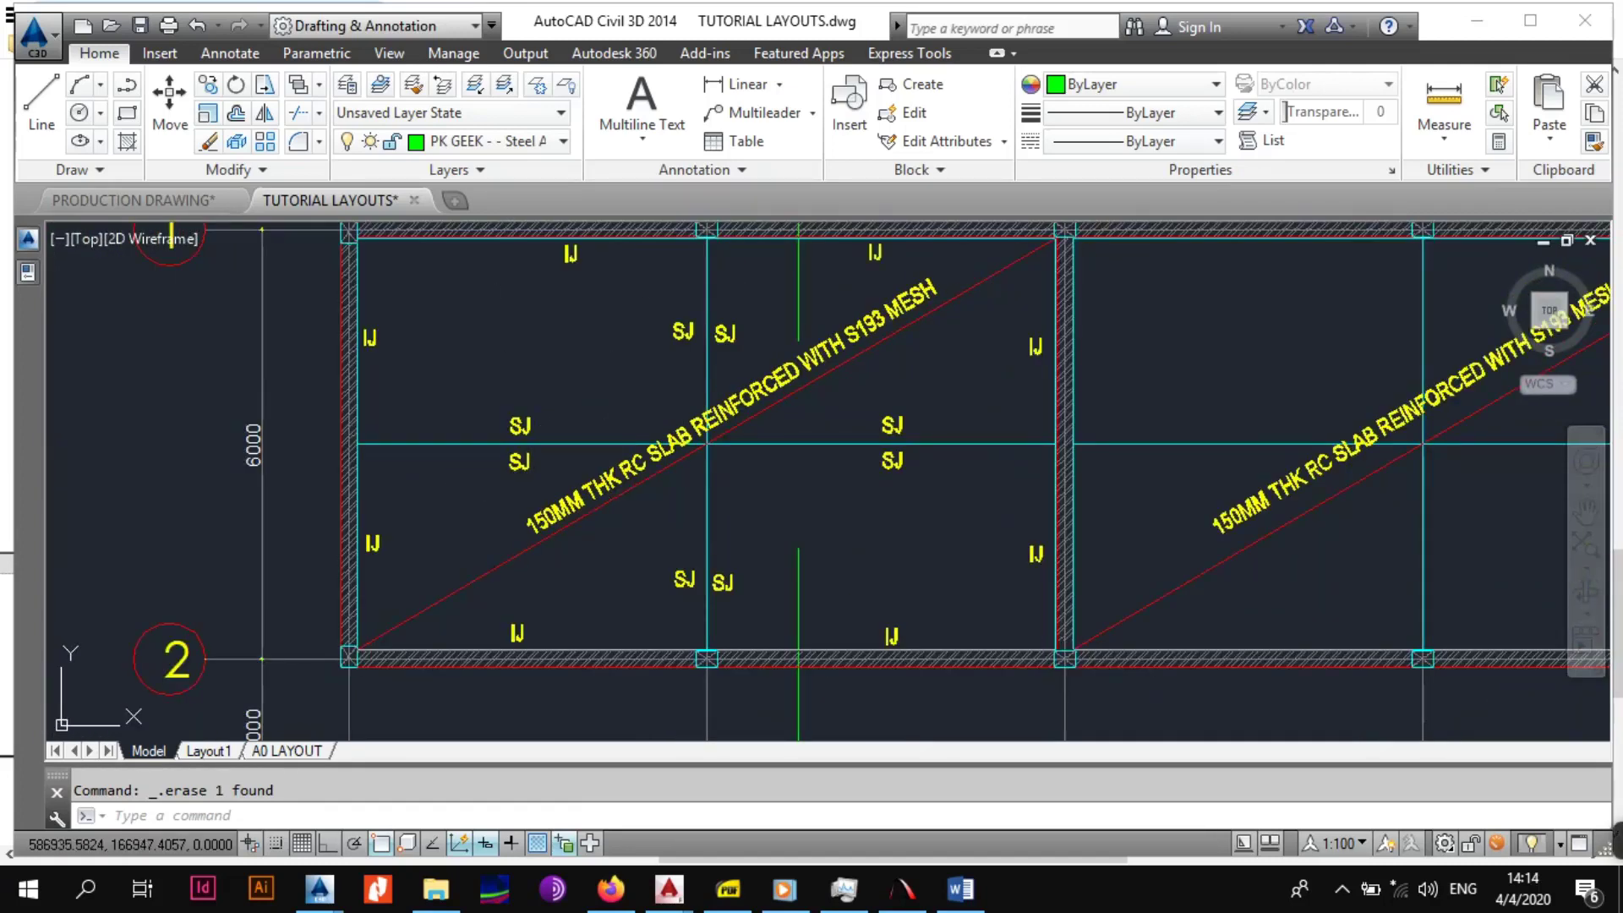
scroll(798, 348, "up", 2)
middle_click_drag(445, 474, 517, 448)
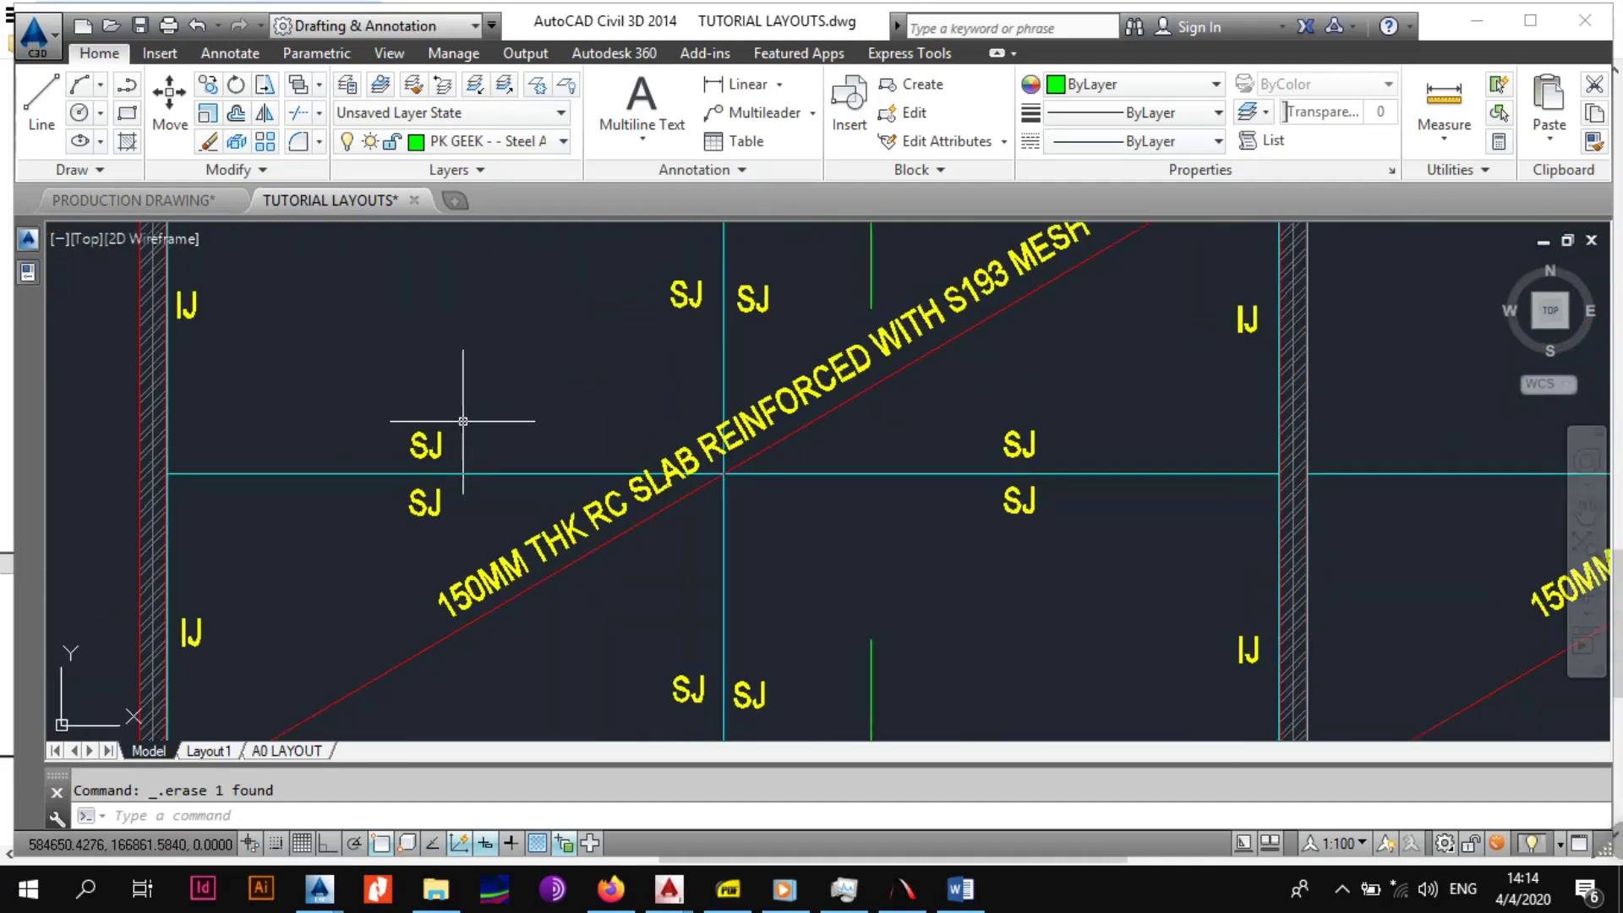
left_click(353, 385)
left_click(456, 542)
left_click(658, 267)
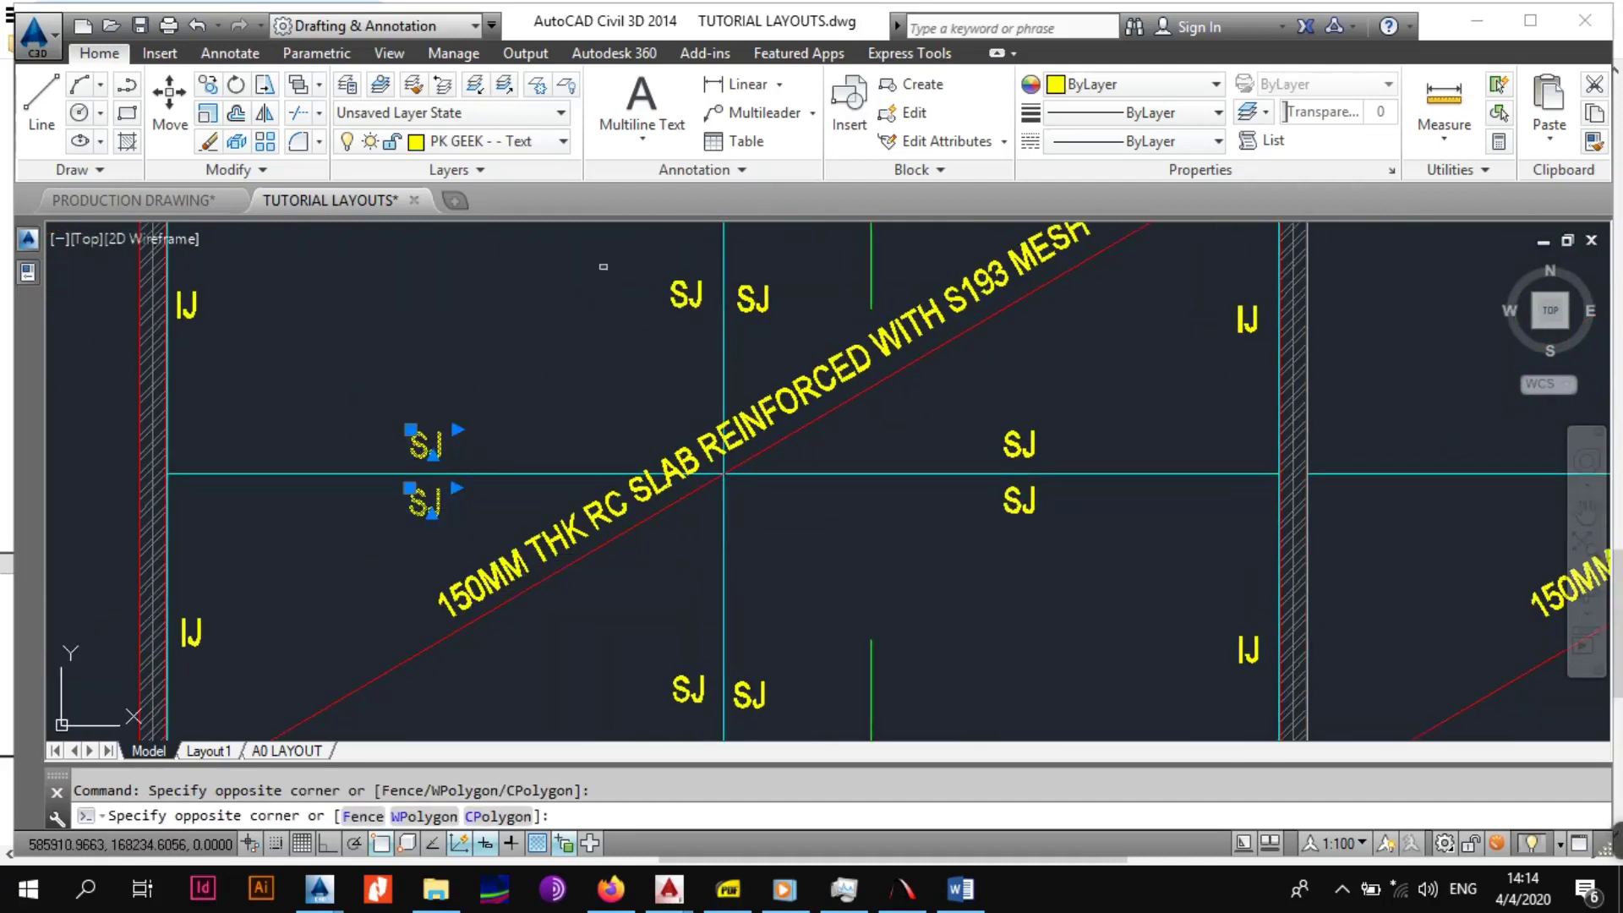
left_click(818, 356)
left_click(961, 409)
left_click(1119, 561)
middle_click_drag(834, 612, 841, 475)
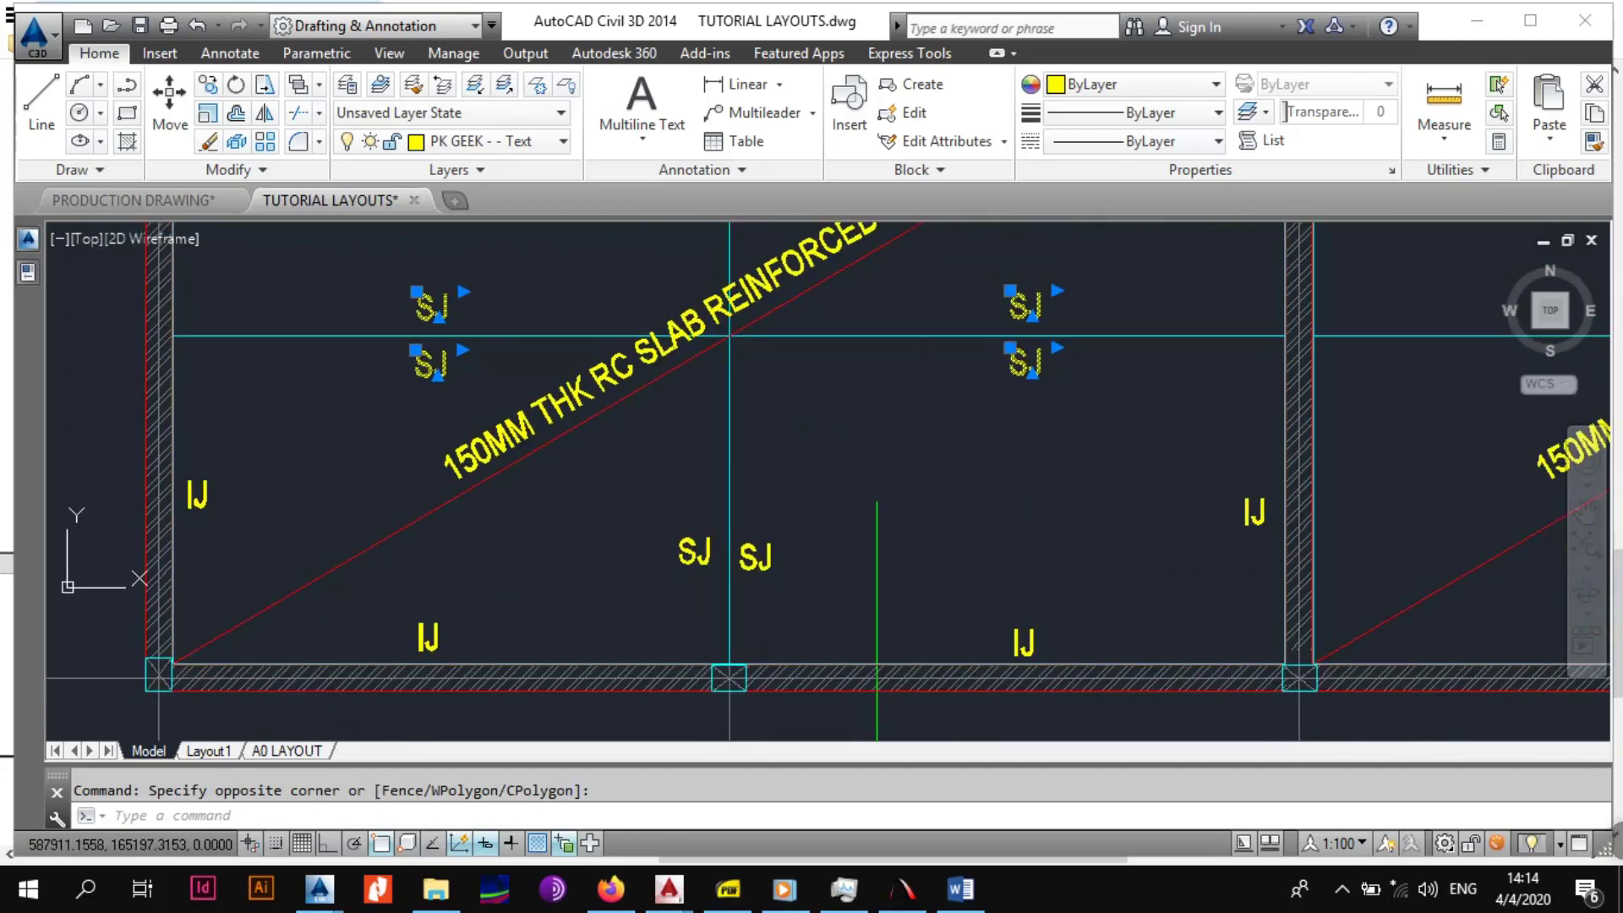
left_click(653, 520)
left_click(822, 613)
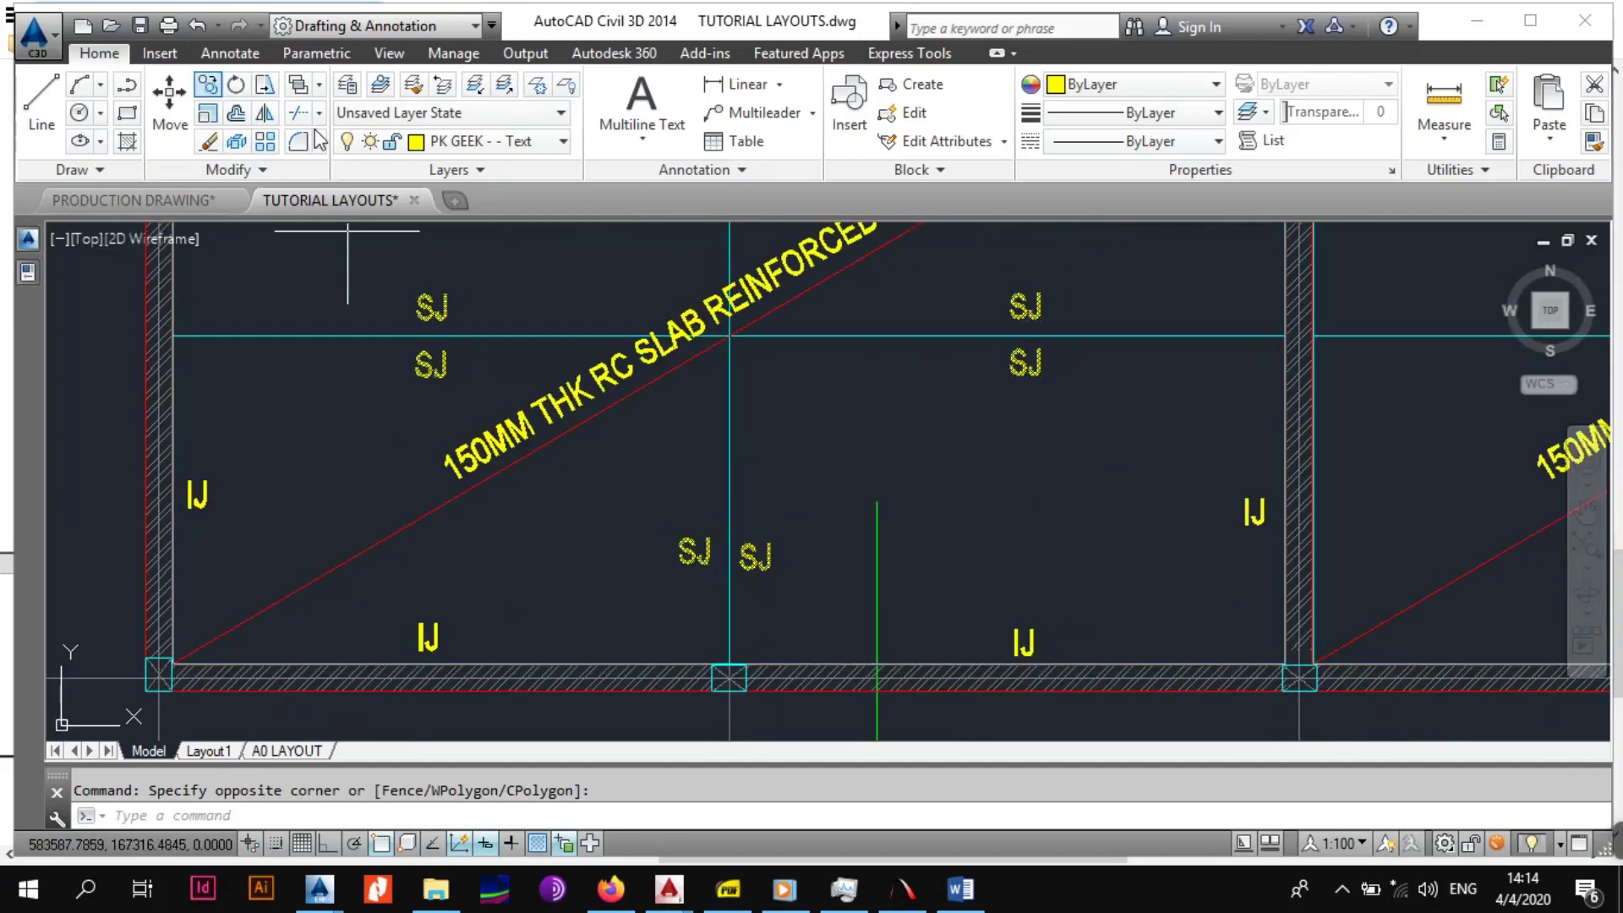
left_click(728, 336)
scroll(863, 469, "down", 3)
middle_click_drag(1018, 439, 676, 420)
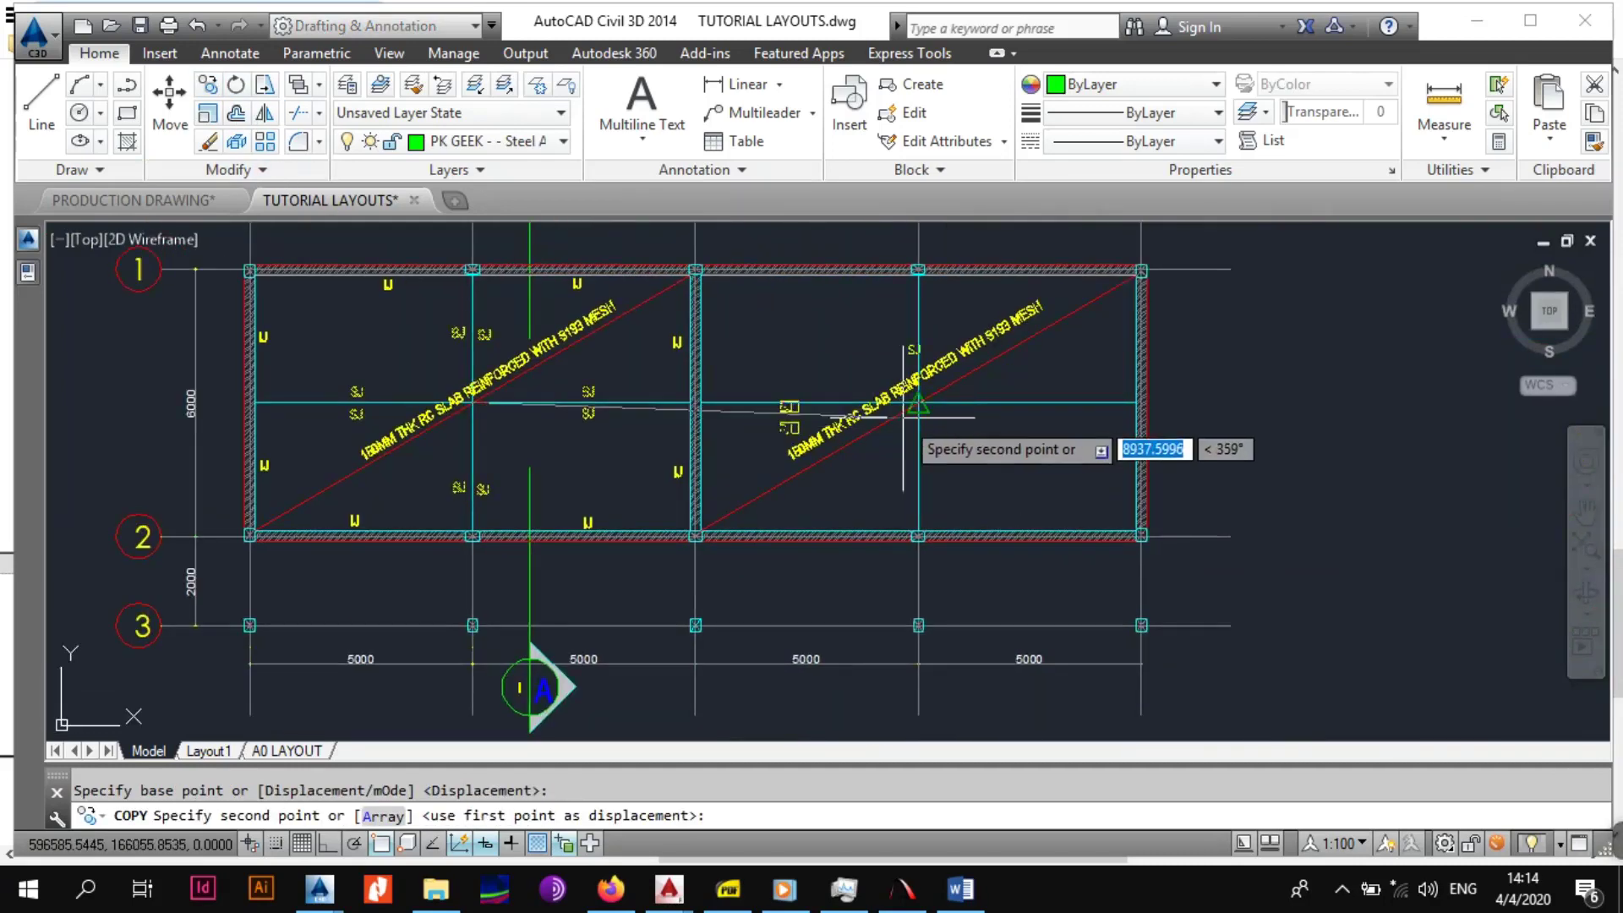
scroll(908, 417, "up", 4)
left_click(932, 379)
scroll(894, 452, "down", 4)
middle_click_drag(580, 392, 696, 402)
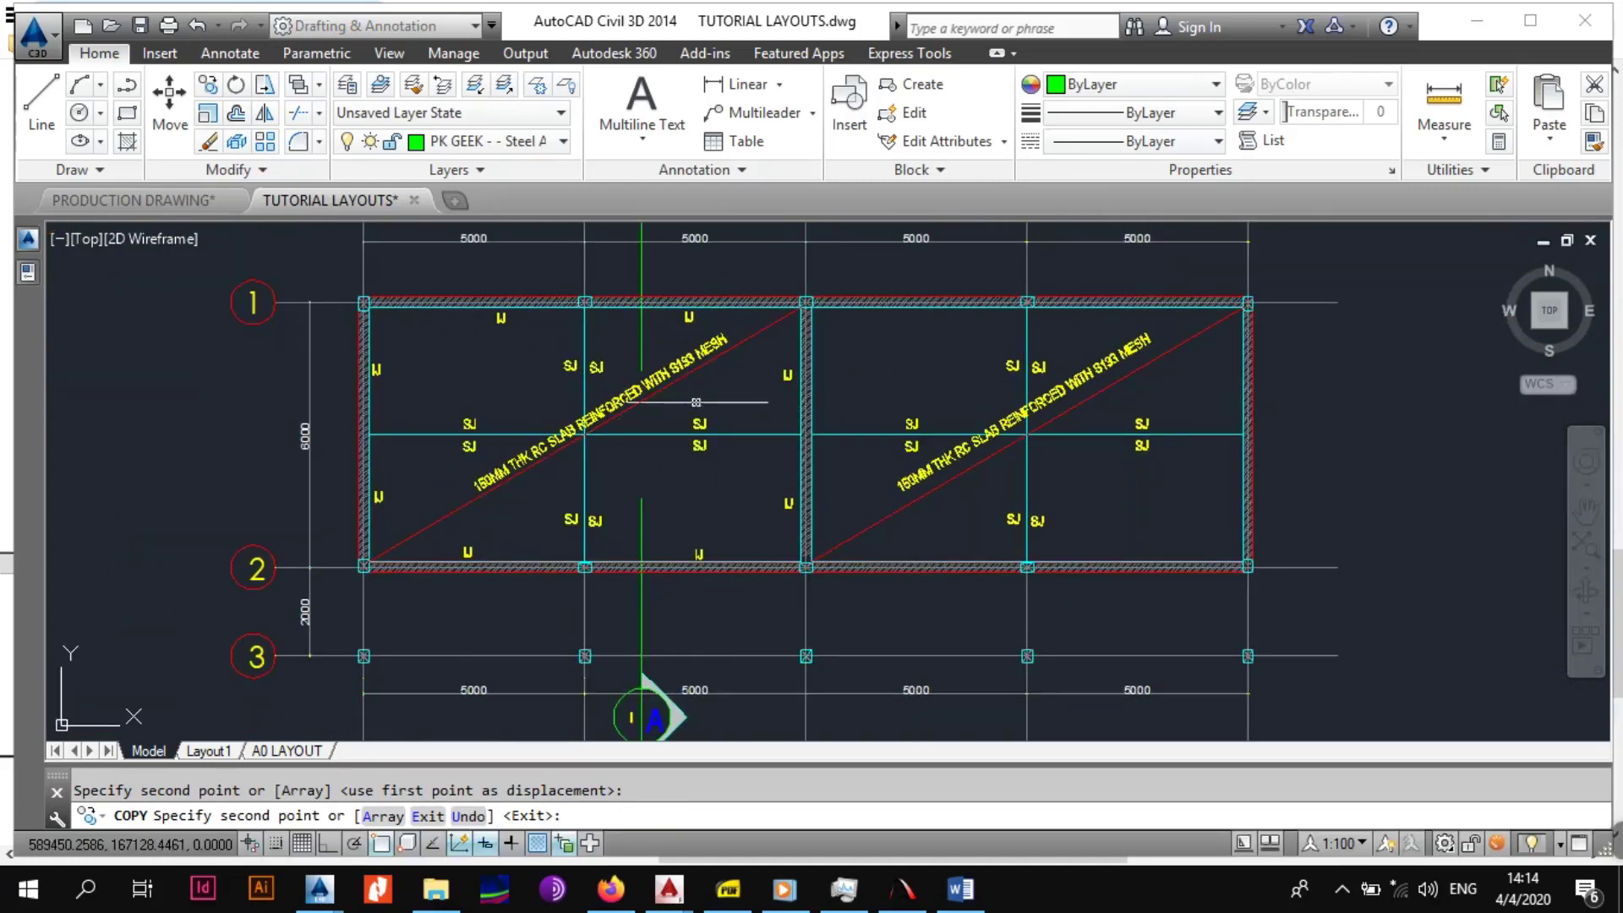
key("Escape")
Select the eight IJ labels around the A–C room, together with the SJ labels along grid B and in the B–C bay.
scroll(681, 424, "up", 2)
left_click(631, 313)
left_click(707, 389)
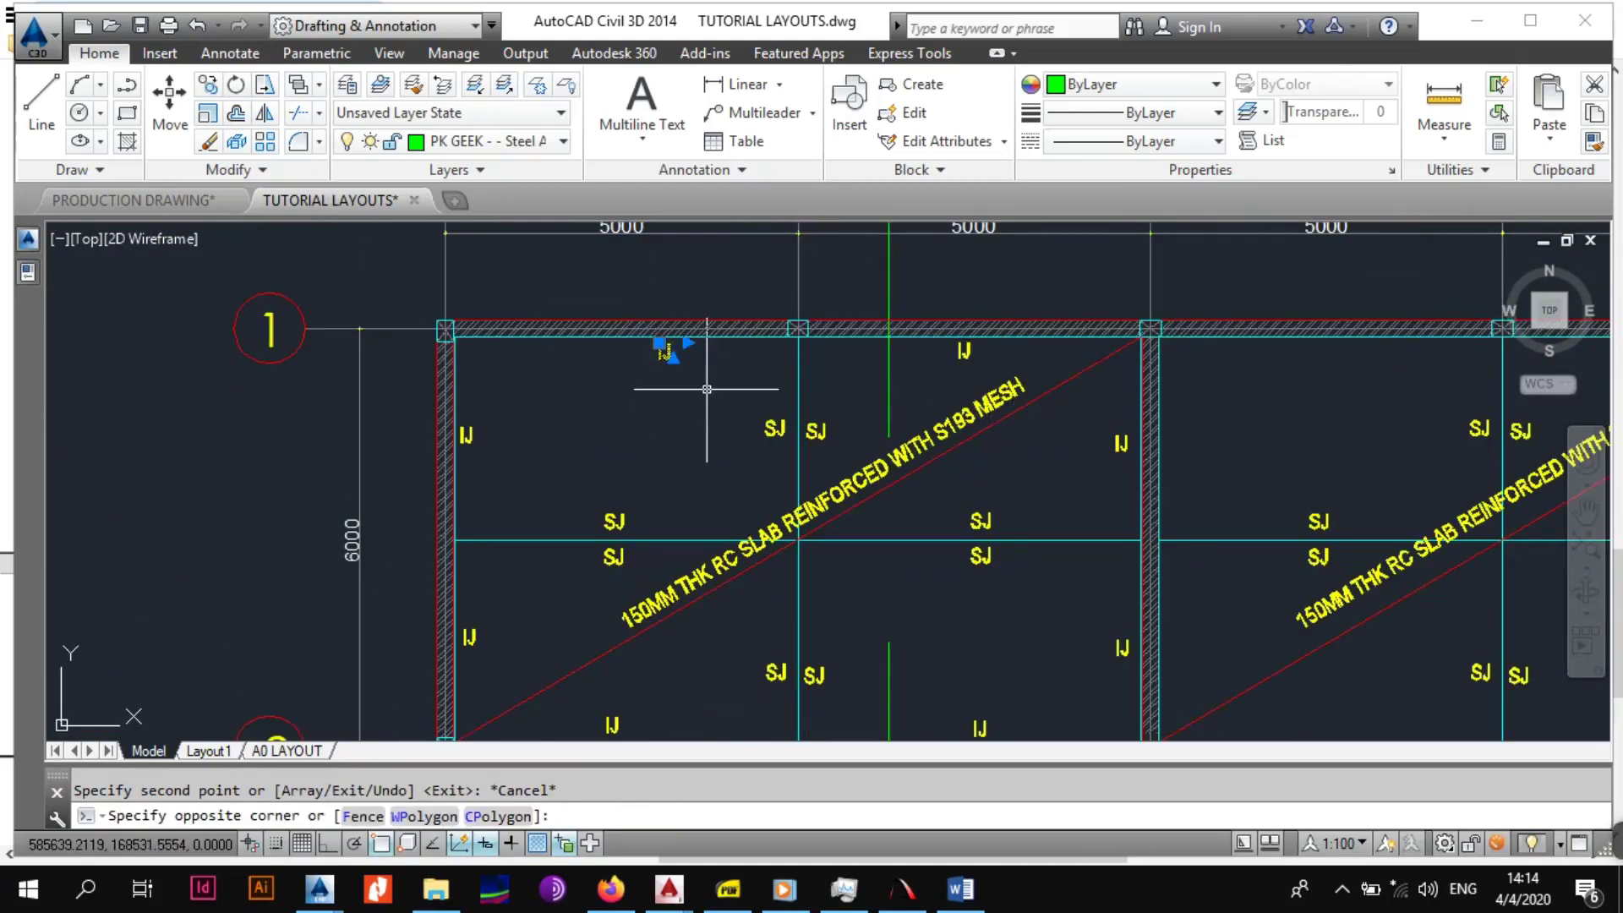
left_click(398, 426)
left_click(551, 465)
middle_click_drag(506, 510, 528, 397)
left_click(444, 492)
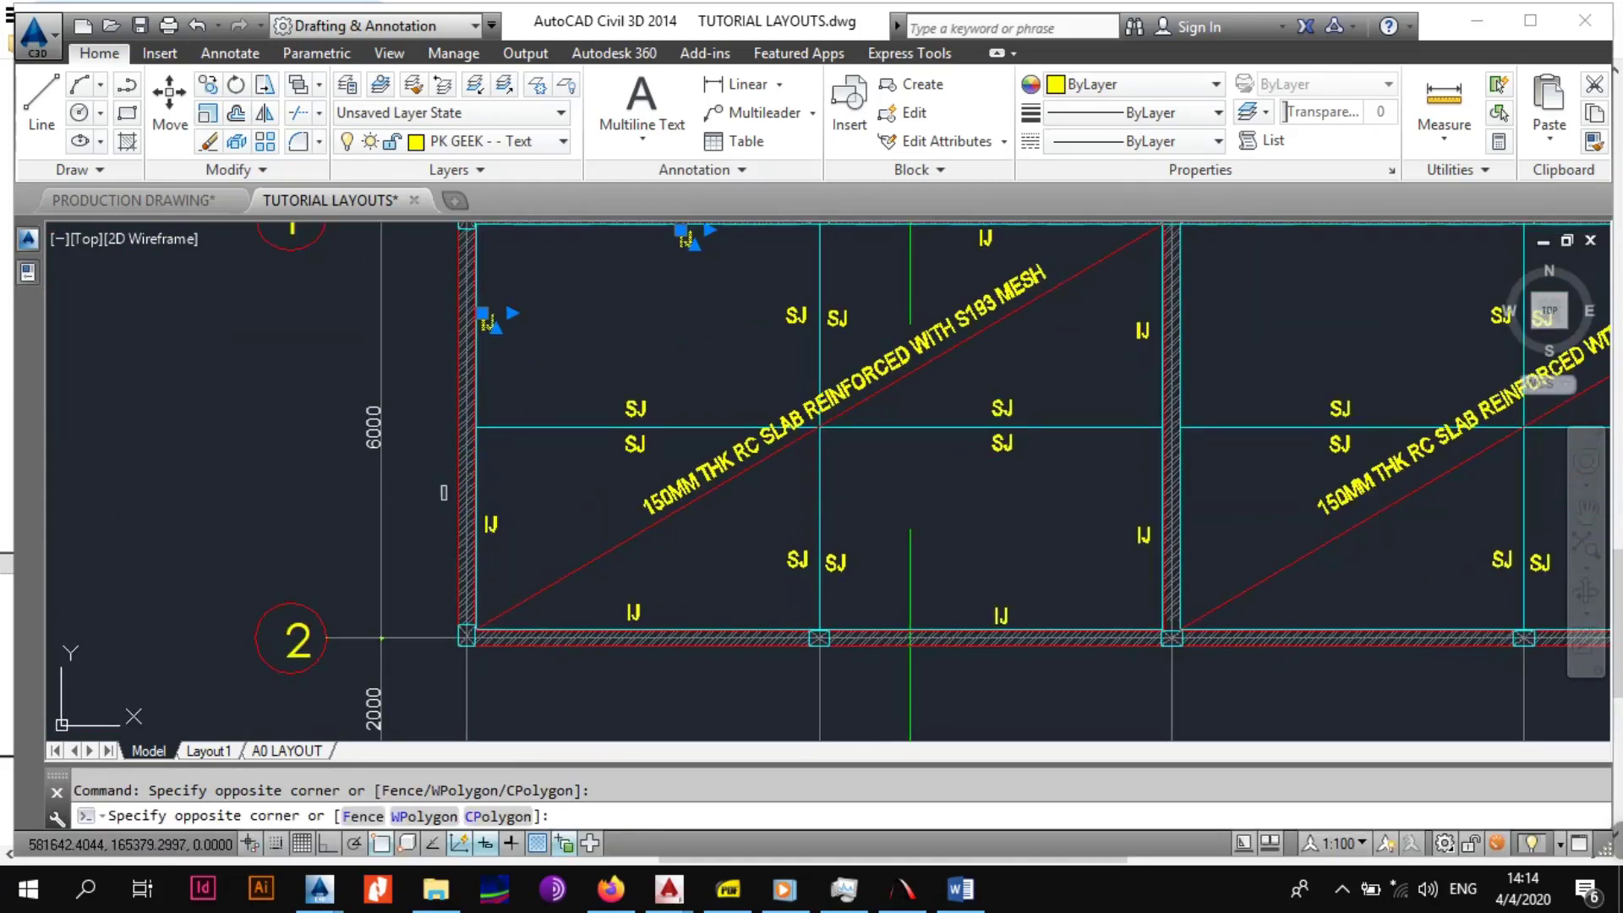
middle_click_drag(609, 604, 582, 516)
left_click(581, 506)
left_click(636, 591)
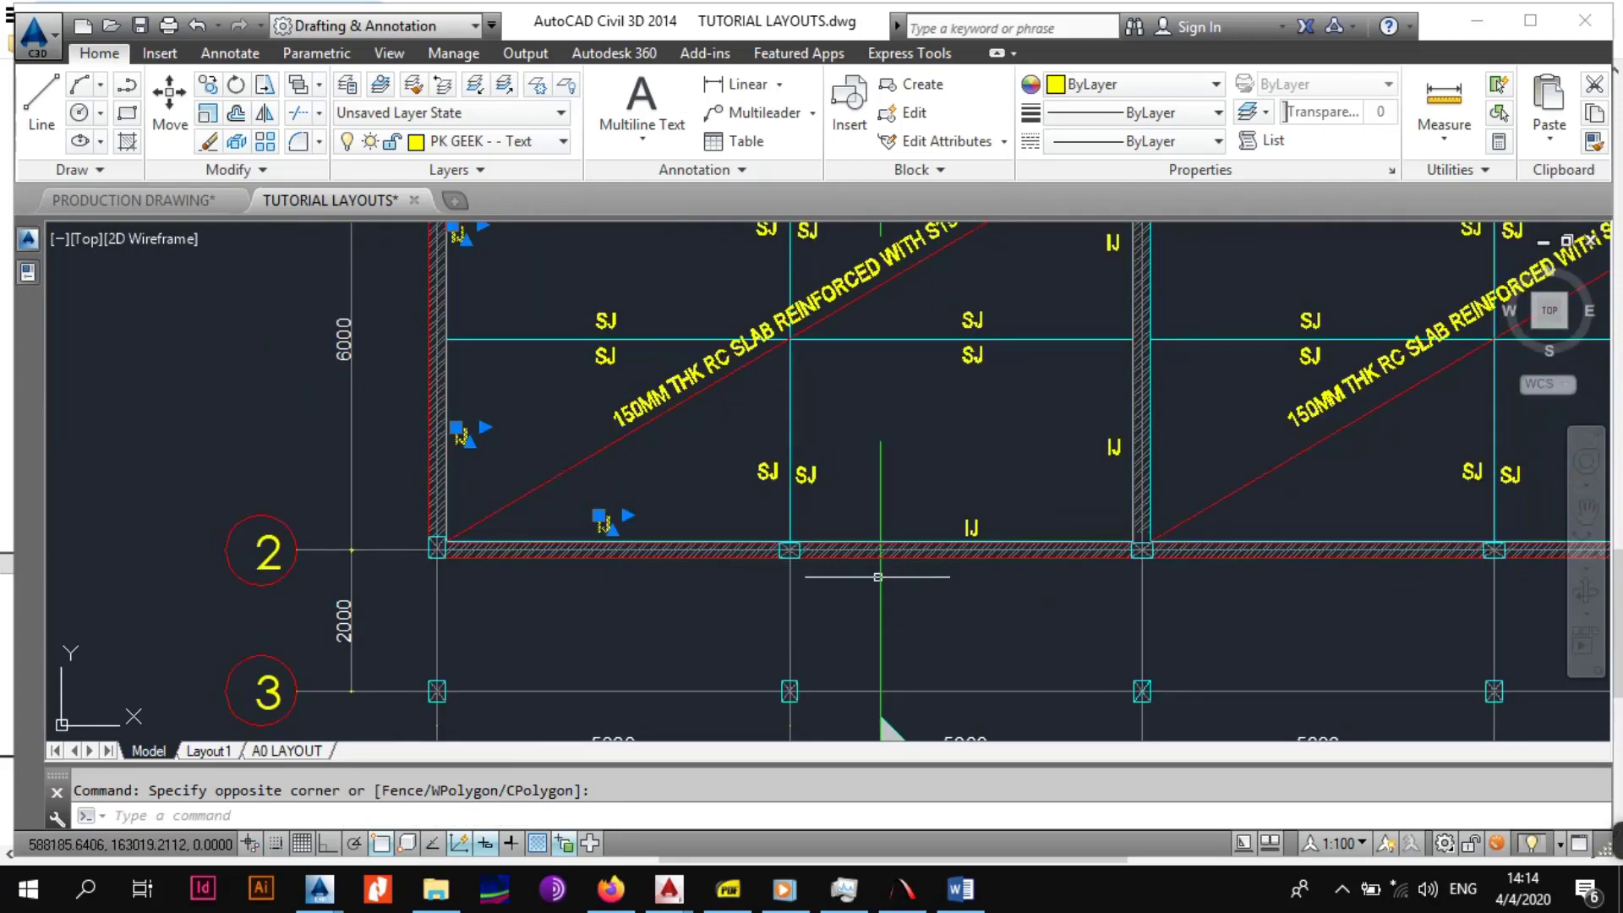
middle_click_drag(877, 575, 777, 568)
left_click(838, 507)
left_click(913, 568)
left_click(634, 438)
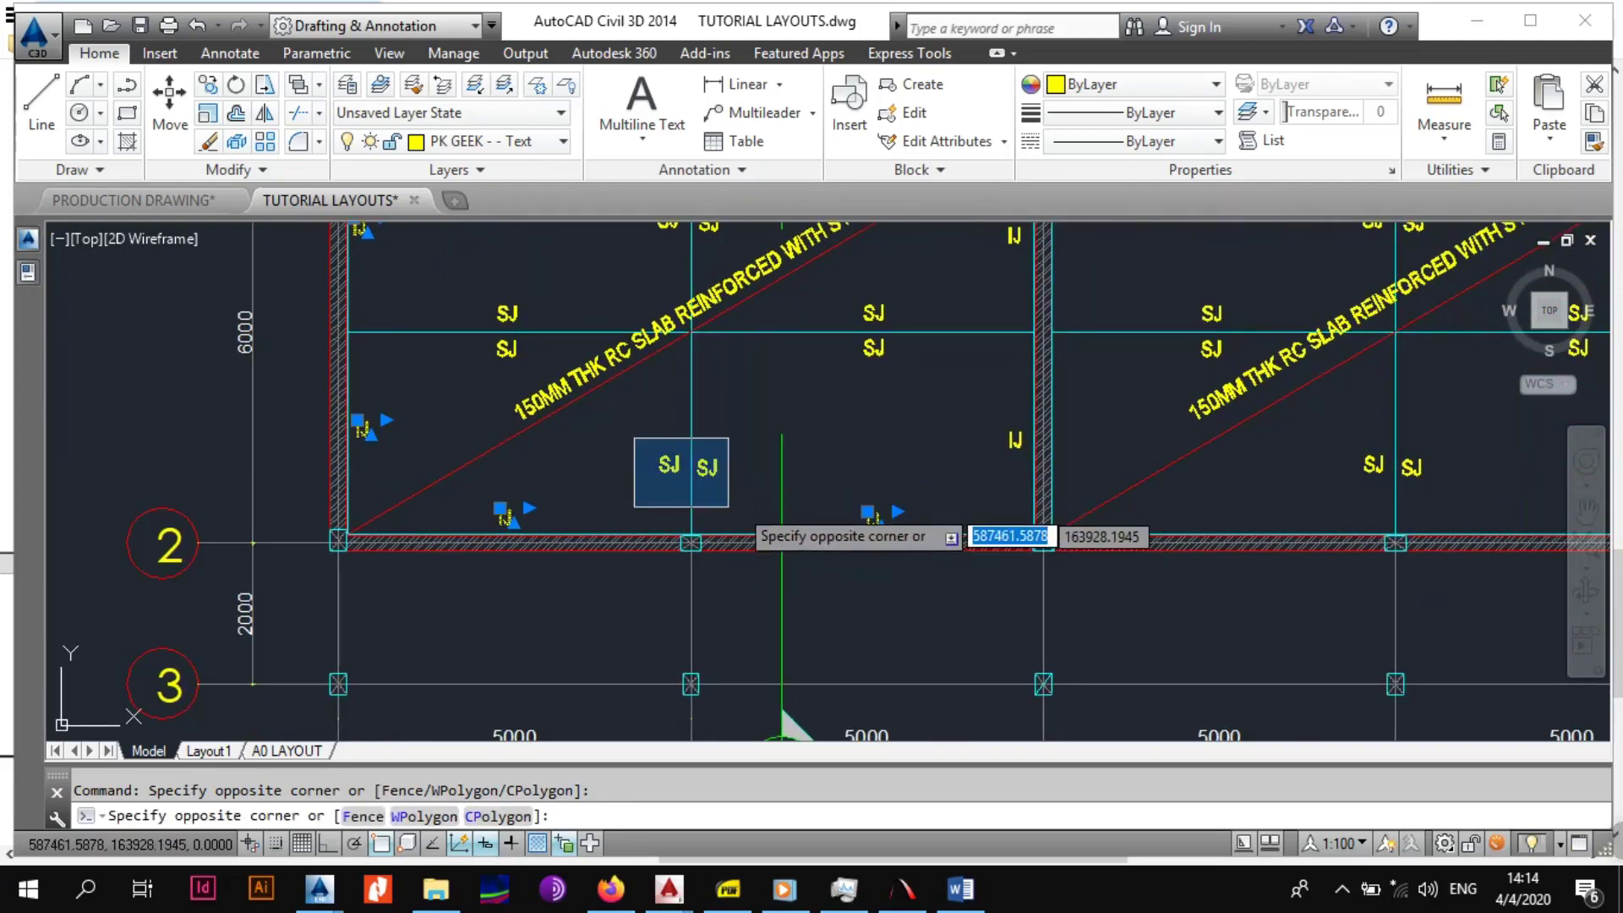
left_click(731, 507)
middle_click_drag(820, 496, 632, 522)
left_click(798, 446)
left_click(857, 500)
middle_click_drag(855, 497, 855, 637)
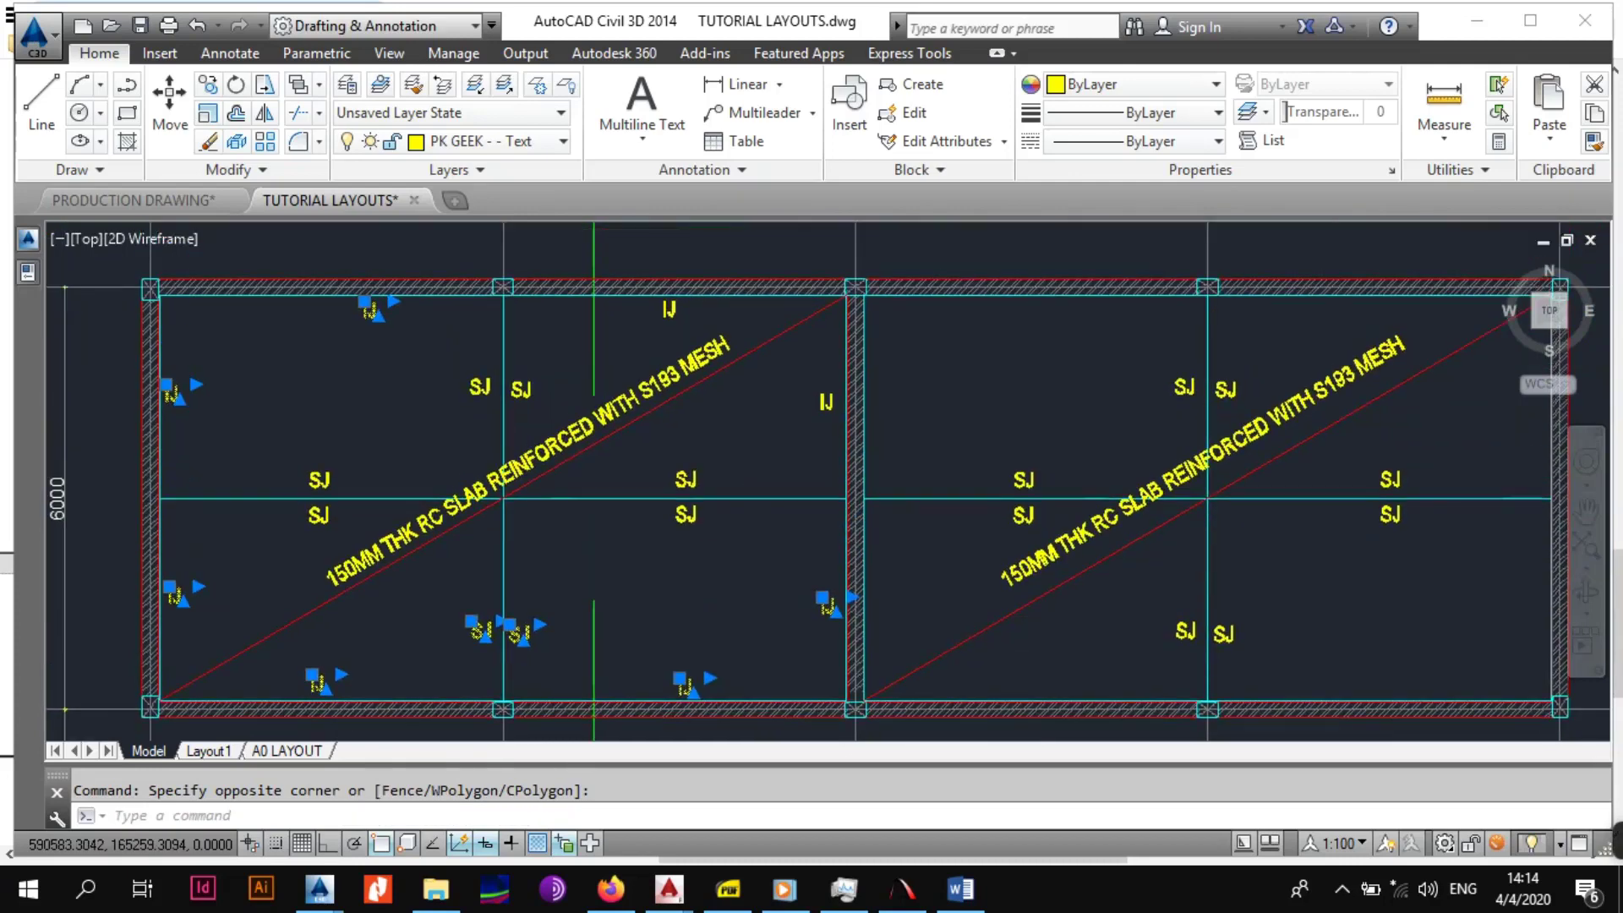
left_click(645, 458)
left_click(697, 526)
left_click(807, 386)
left_click(900, 441)
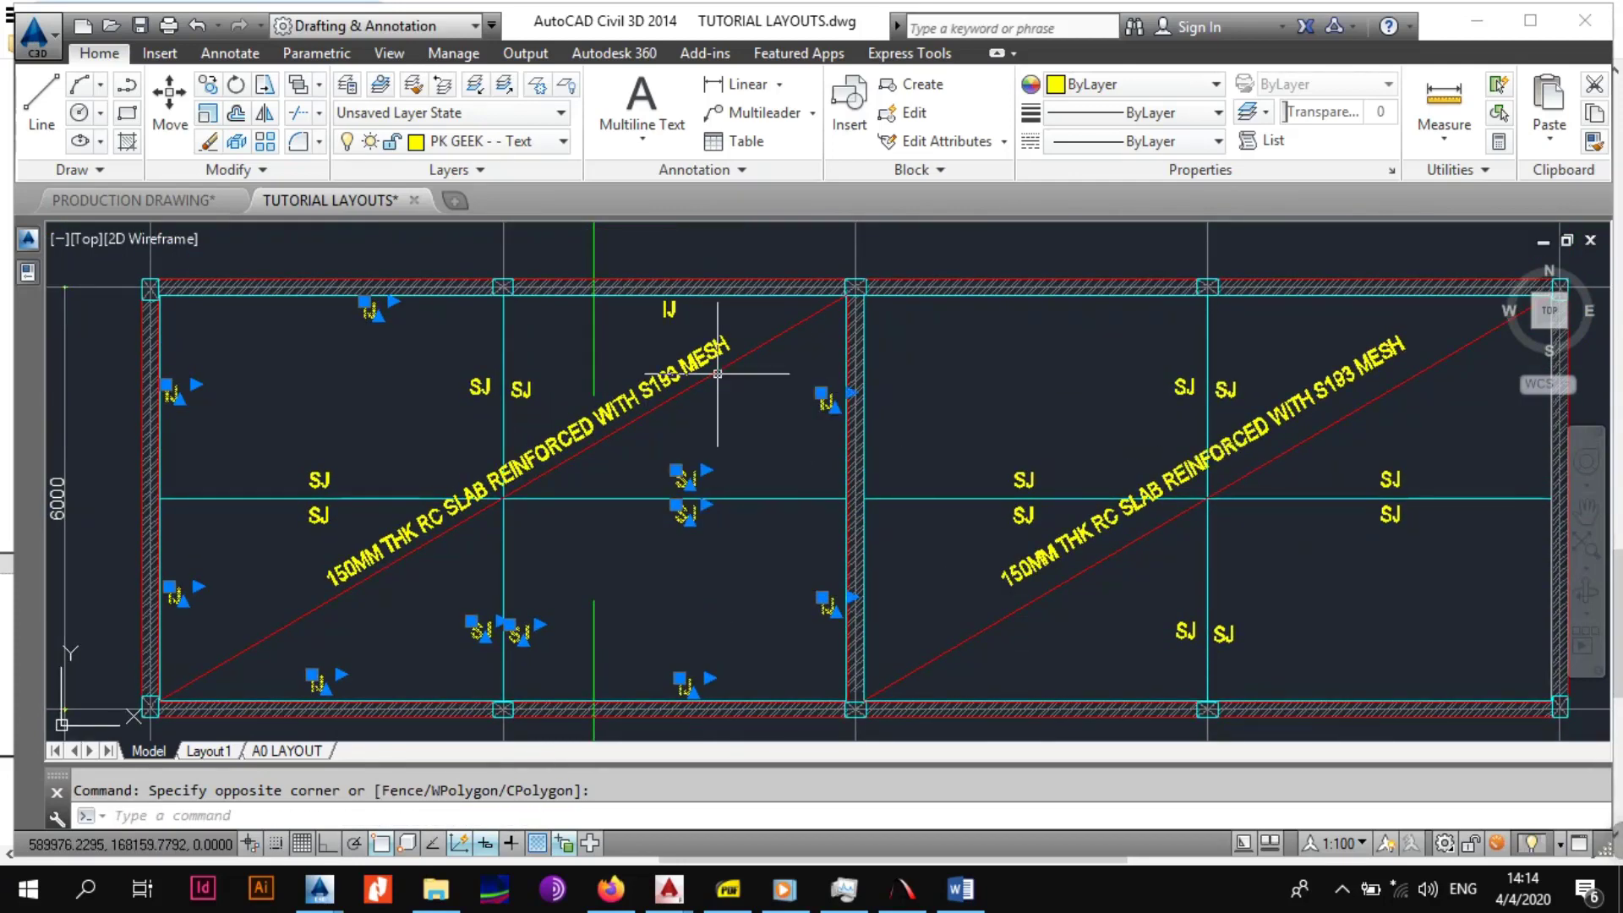
left_click(643, 264)
left_click(695, 340)
left_click(446, 369)
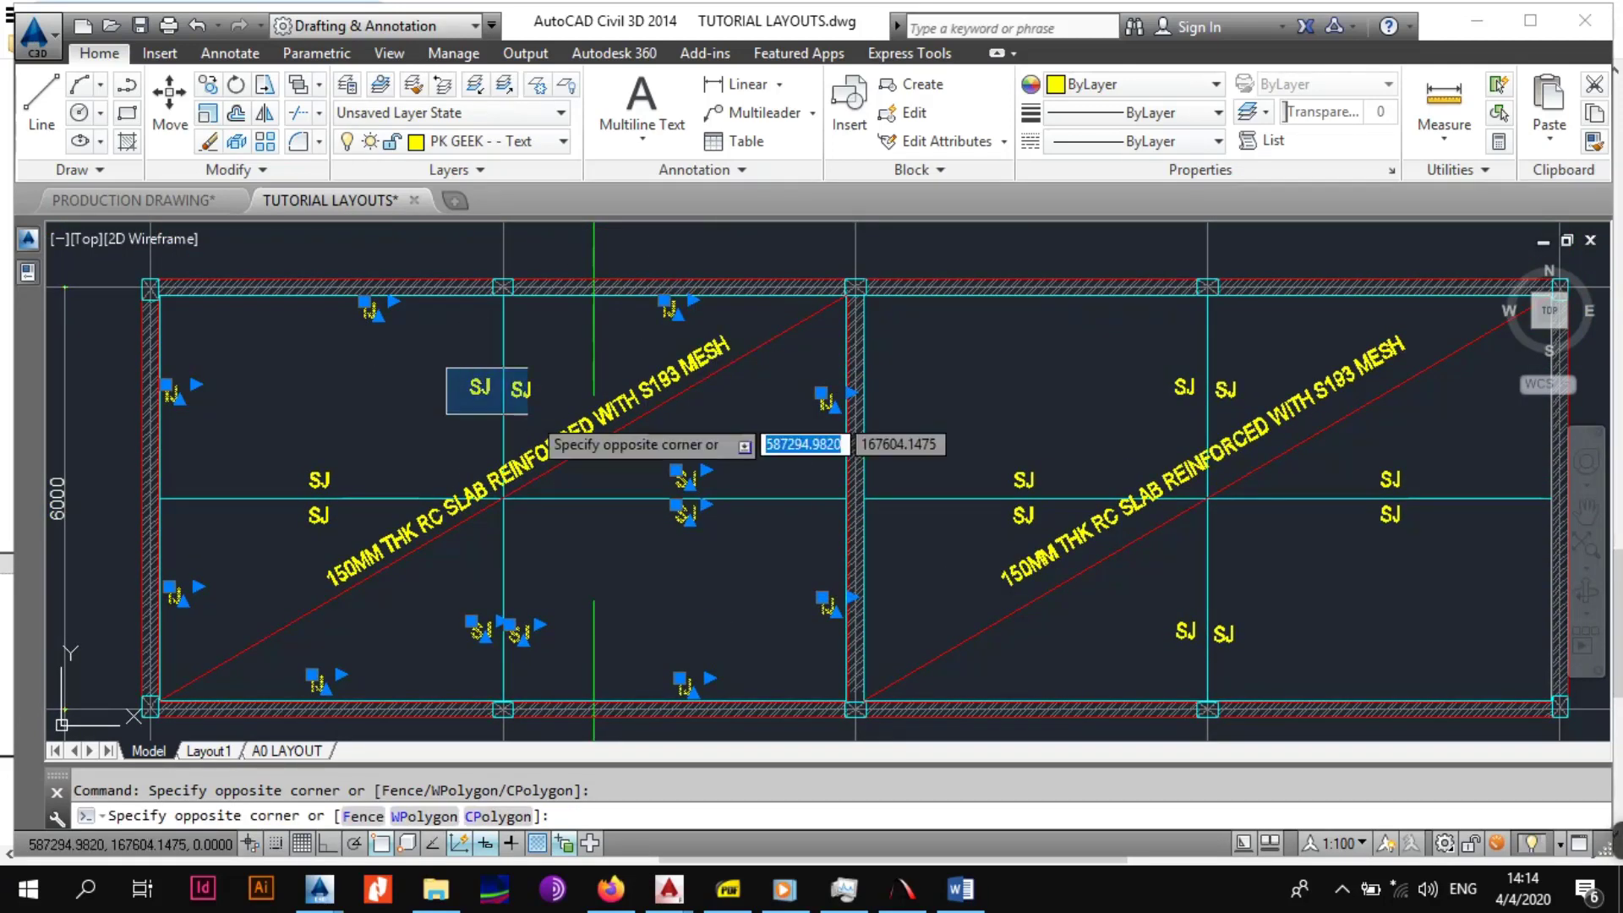
left_click(550, 418)
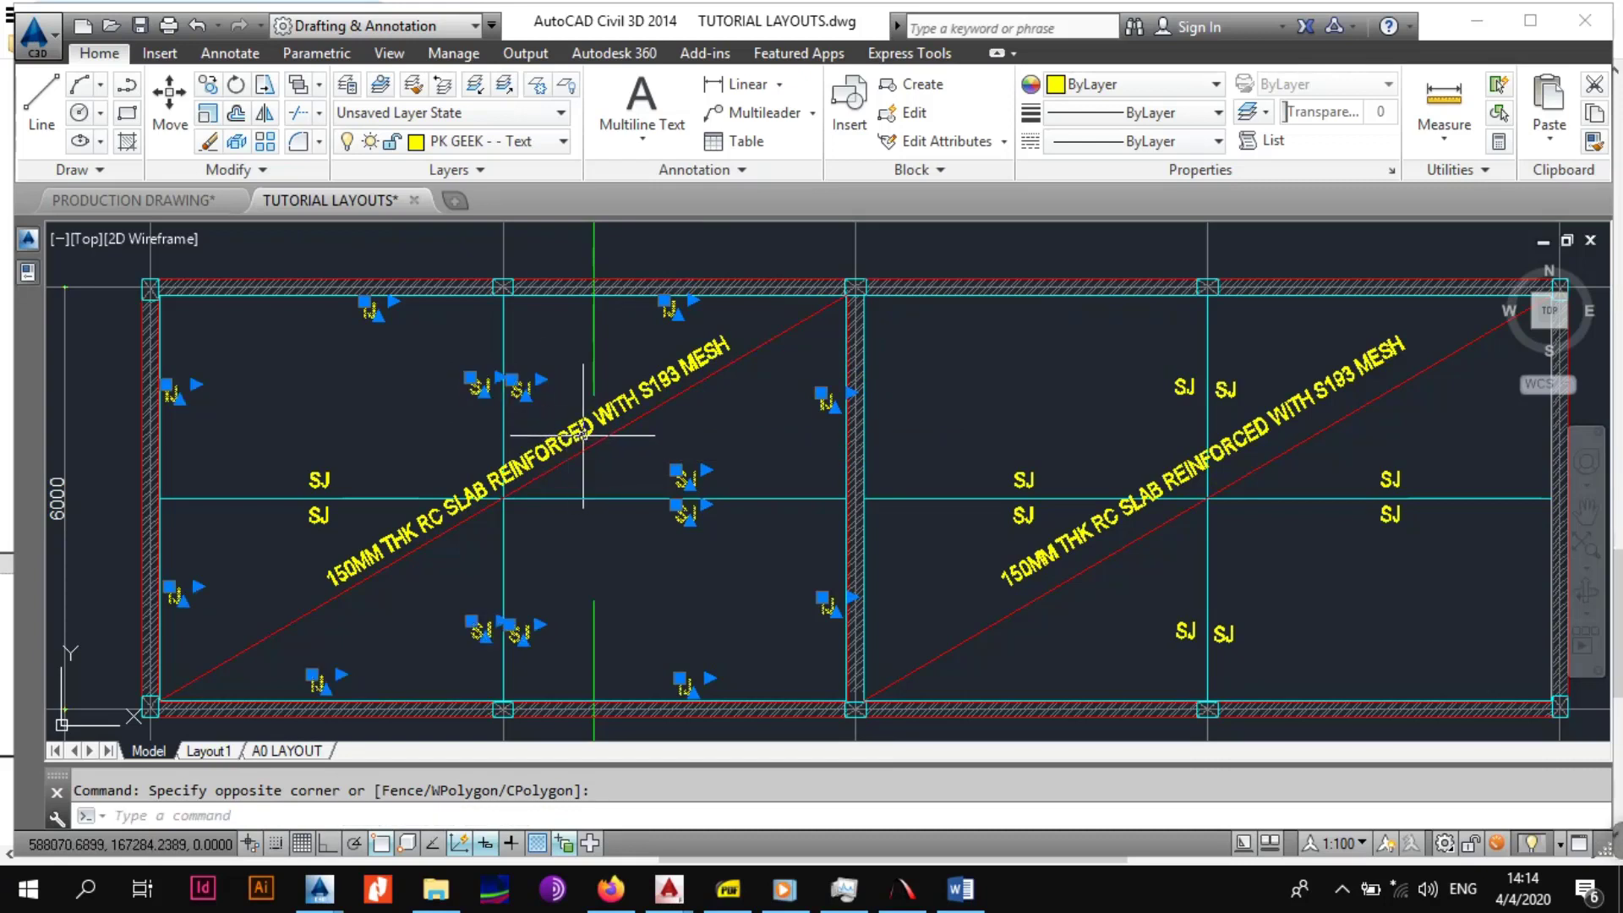
Remove the six SJ labels along grid B and in the B–C bay from the selection.
left_click(450, 373, "shift")
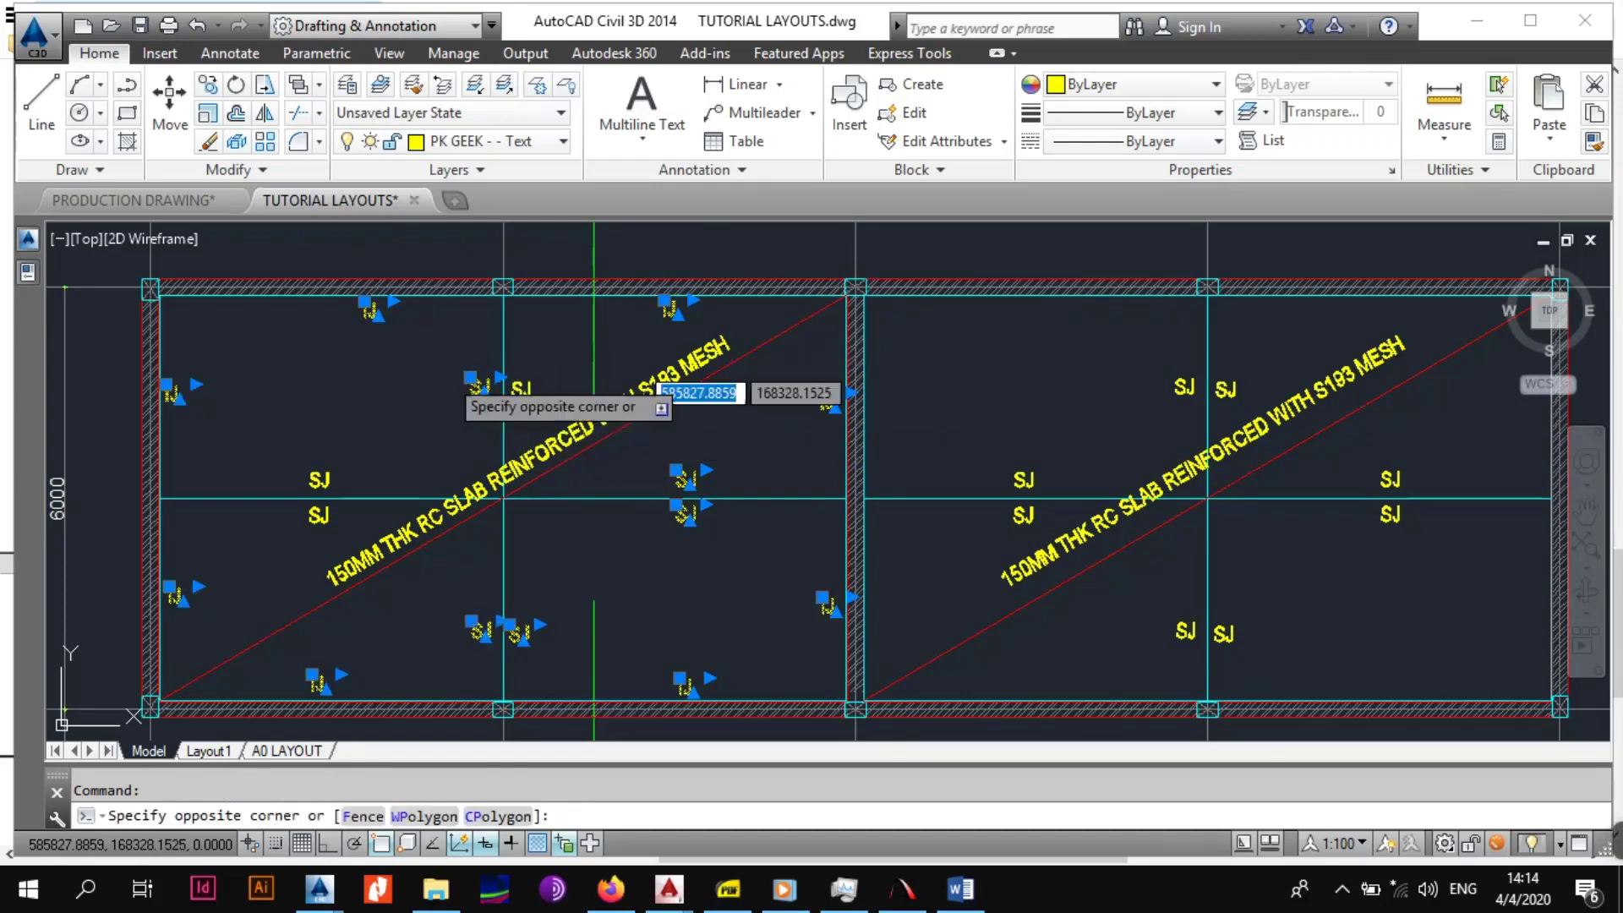
left_click(539, 407, "shift")
left_click(655, 443, "shift")
left_click(739, 557, "shift")
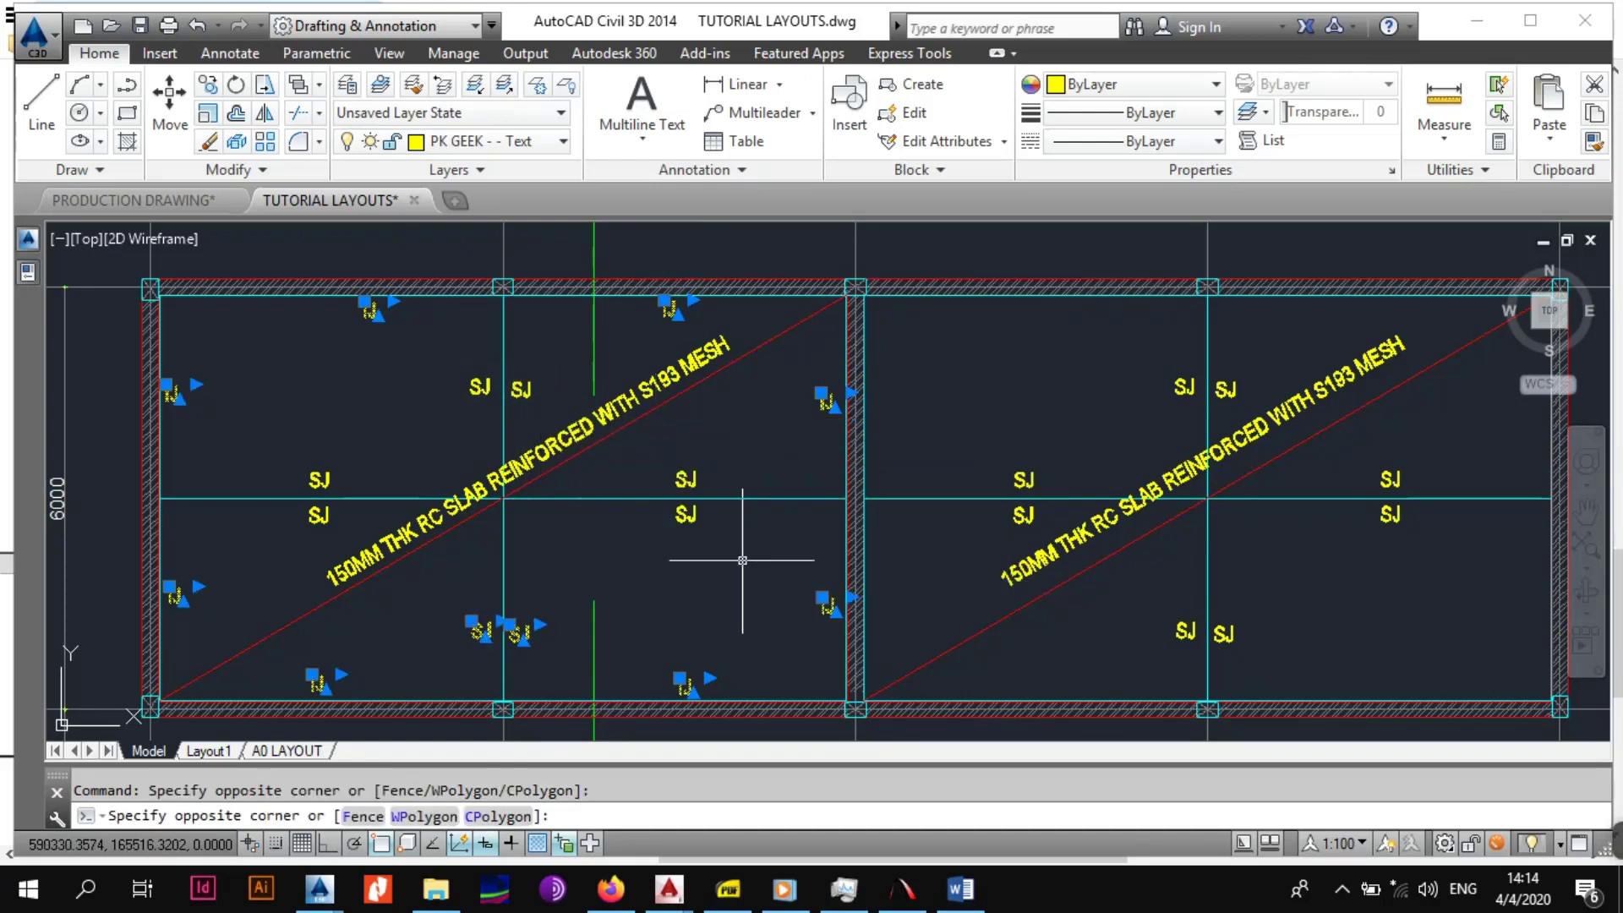
left_click(451, 595, "shift")
left_click(550, 654, "shift")
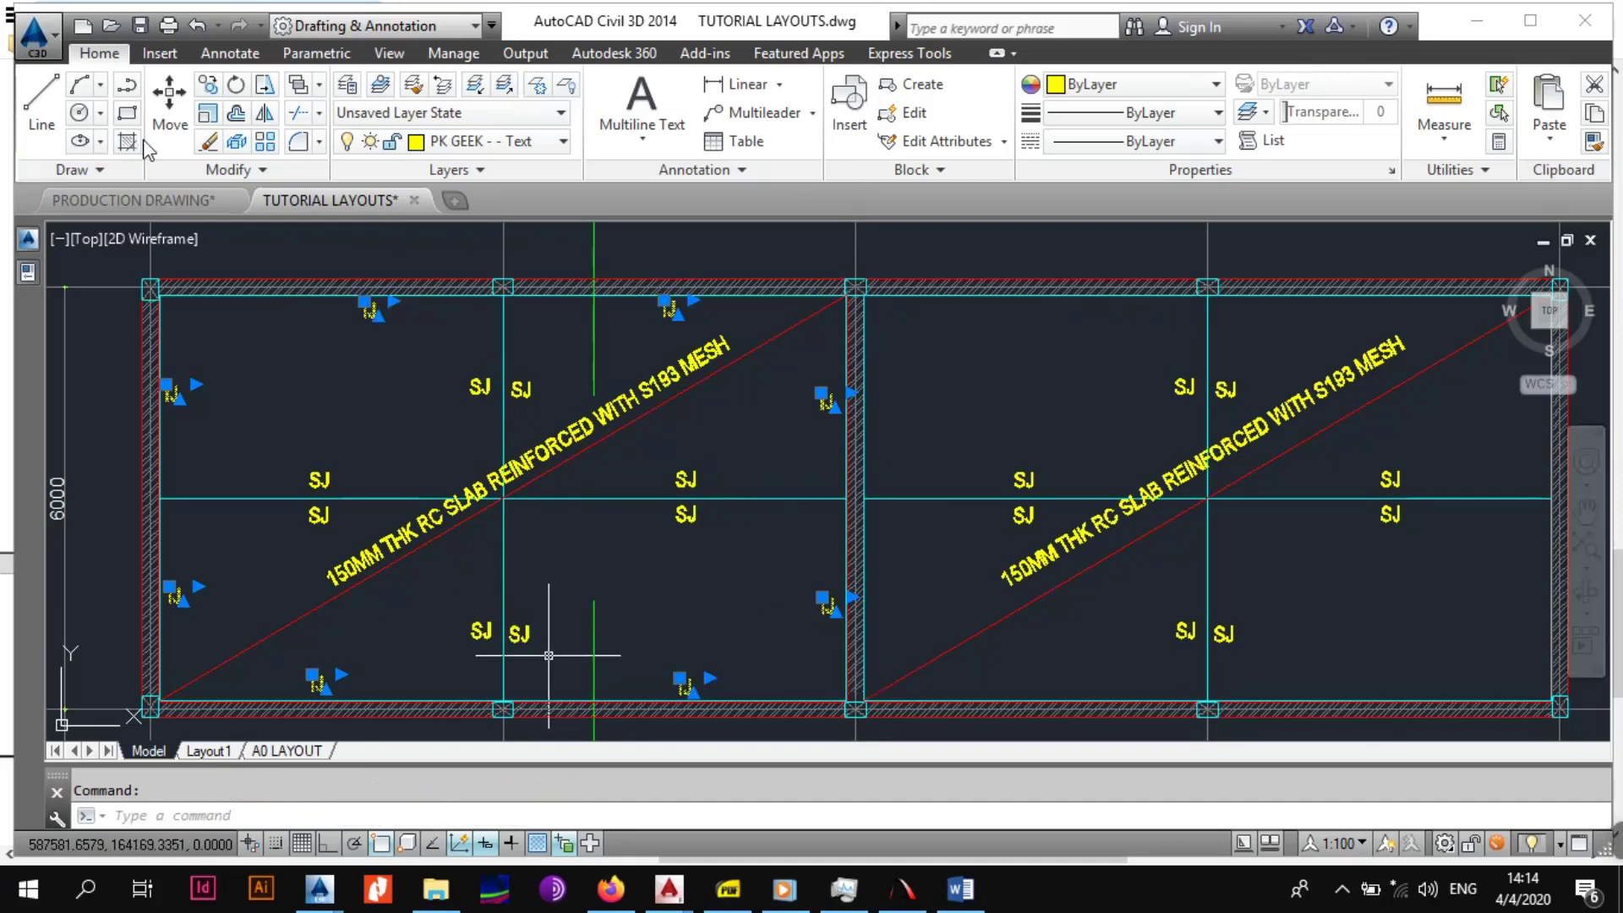
Copy the selected IJ labels to the C–E room, from the A–C room's inner corner at A and 1 to the matching corner at C and 1.
left_click(208, 85)
scroll(155, 297, "up", 5)
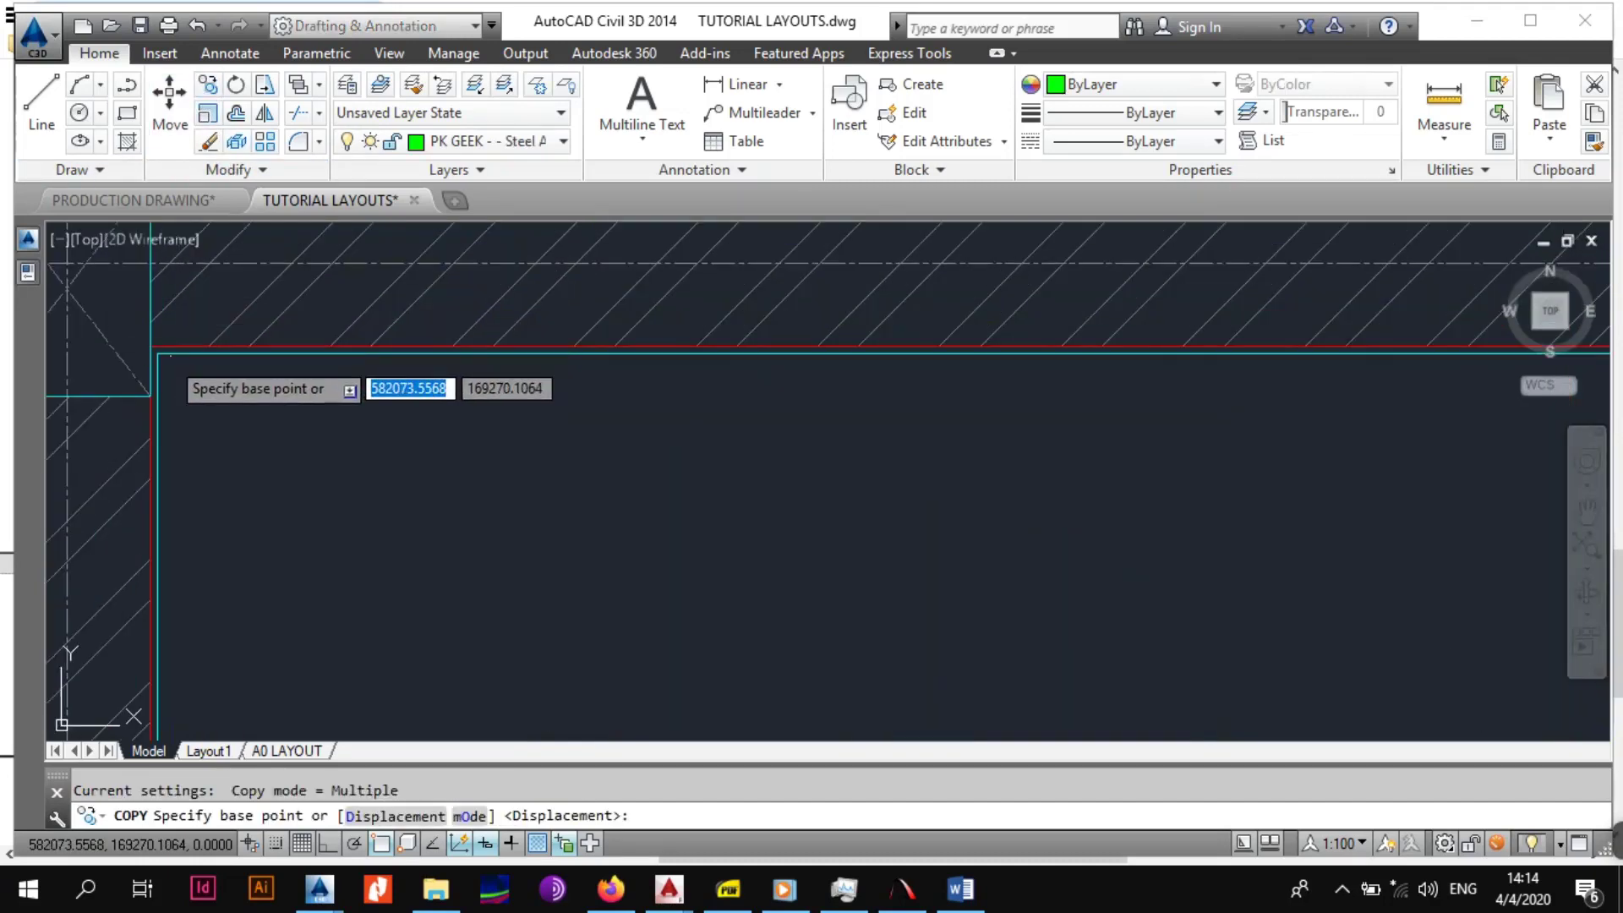
left_click(156, 353)
scroll(596, 401, "down", 5)
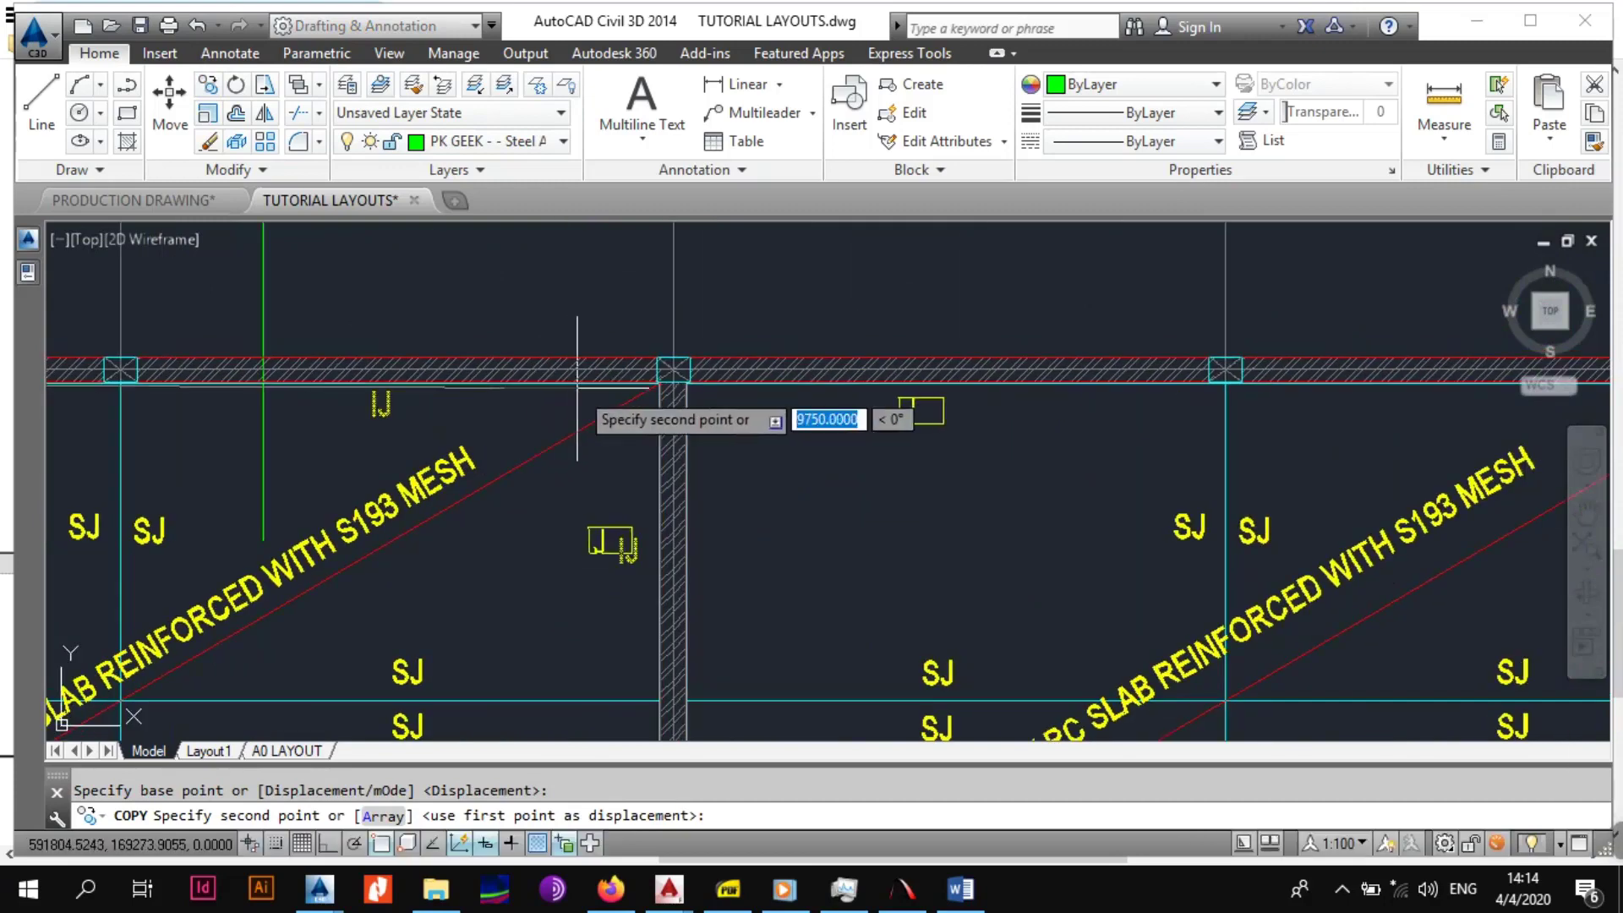
scroll(789, 400, "up", 5)
scroll(788, 401, "up", 2)
left_click(710, 353)
scroll(720, 406, "down", 6)
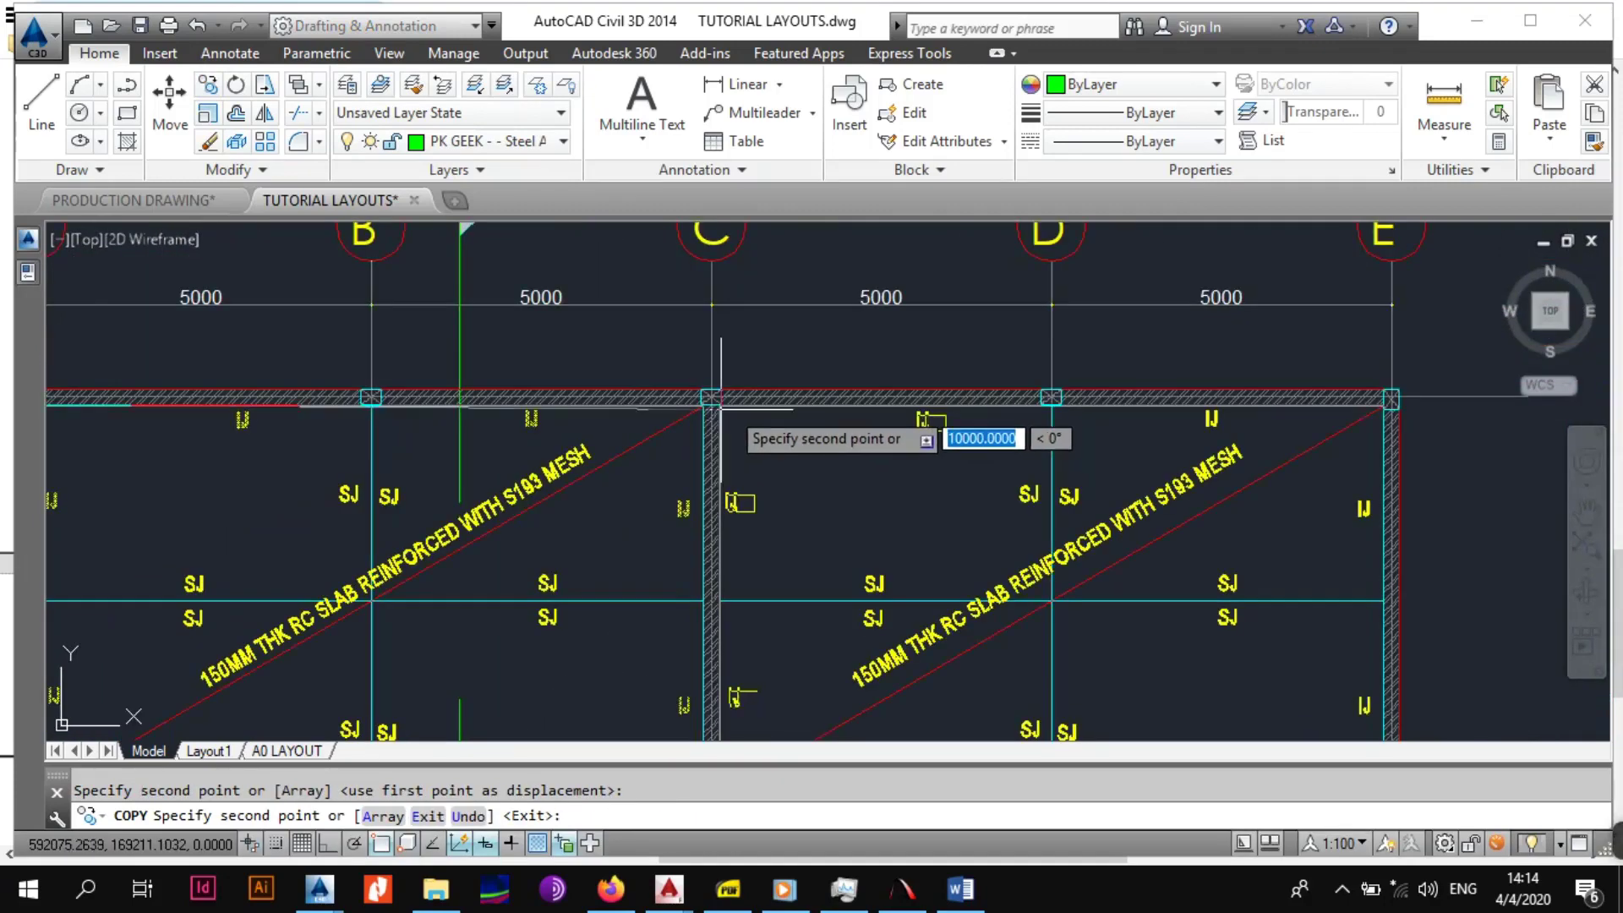
middle_click_drag(726, 406, 406, 311)
key("Escape")
Add a vertical linear dimension from grid 1 to the A–C room's horizontal cyan line, placed between the 6000 dimension and the grid A wall.
scroll(622, 413, "down", 4)
scroll(623, 413, "up", 4)
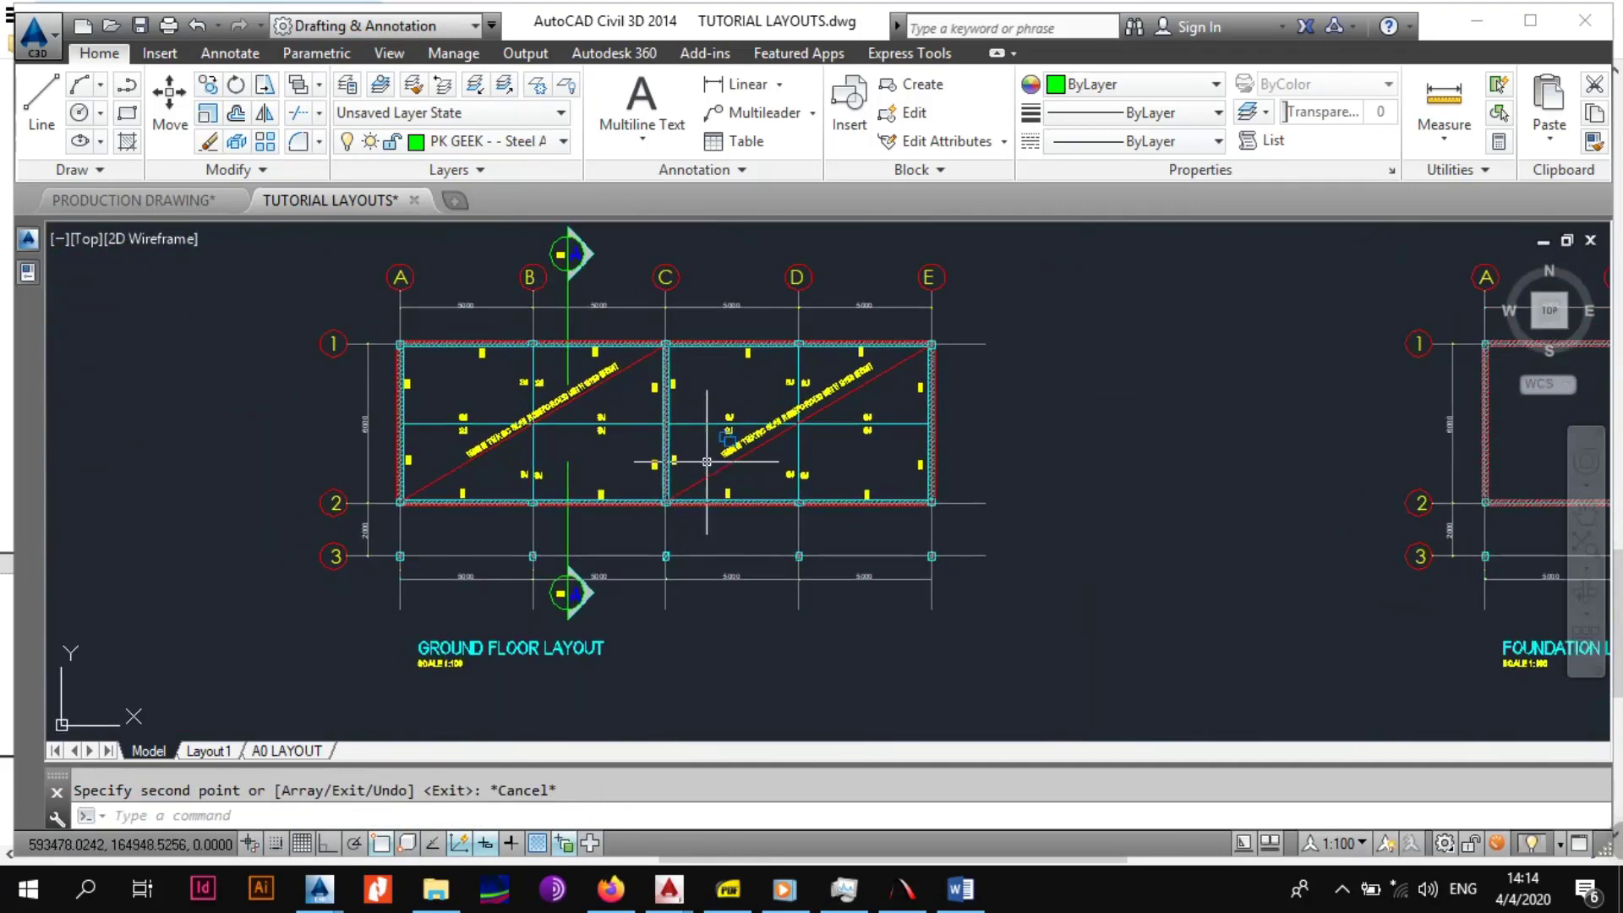
scroll(623, 413, "down", 4)
scroll(438, 359, "up", 4)
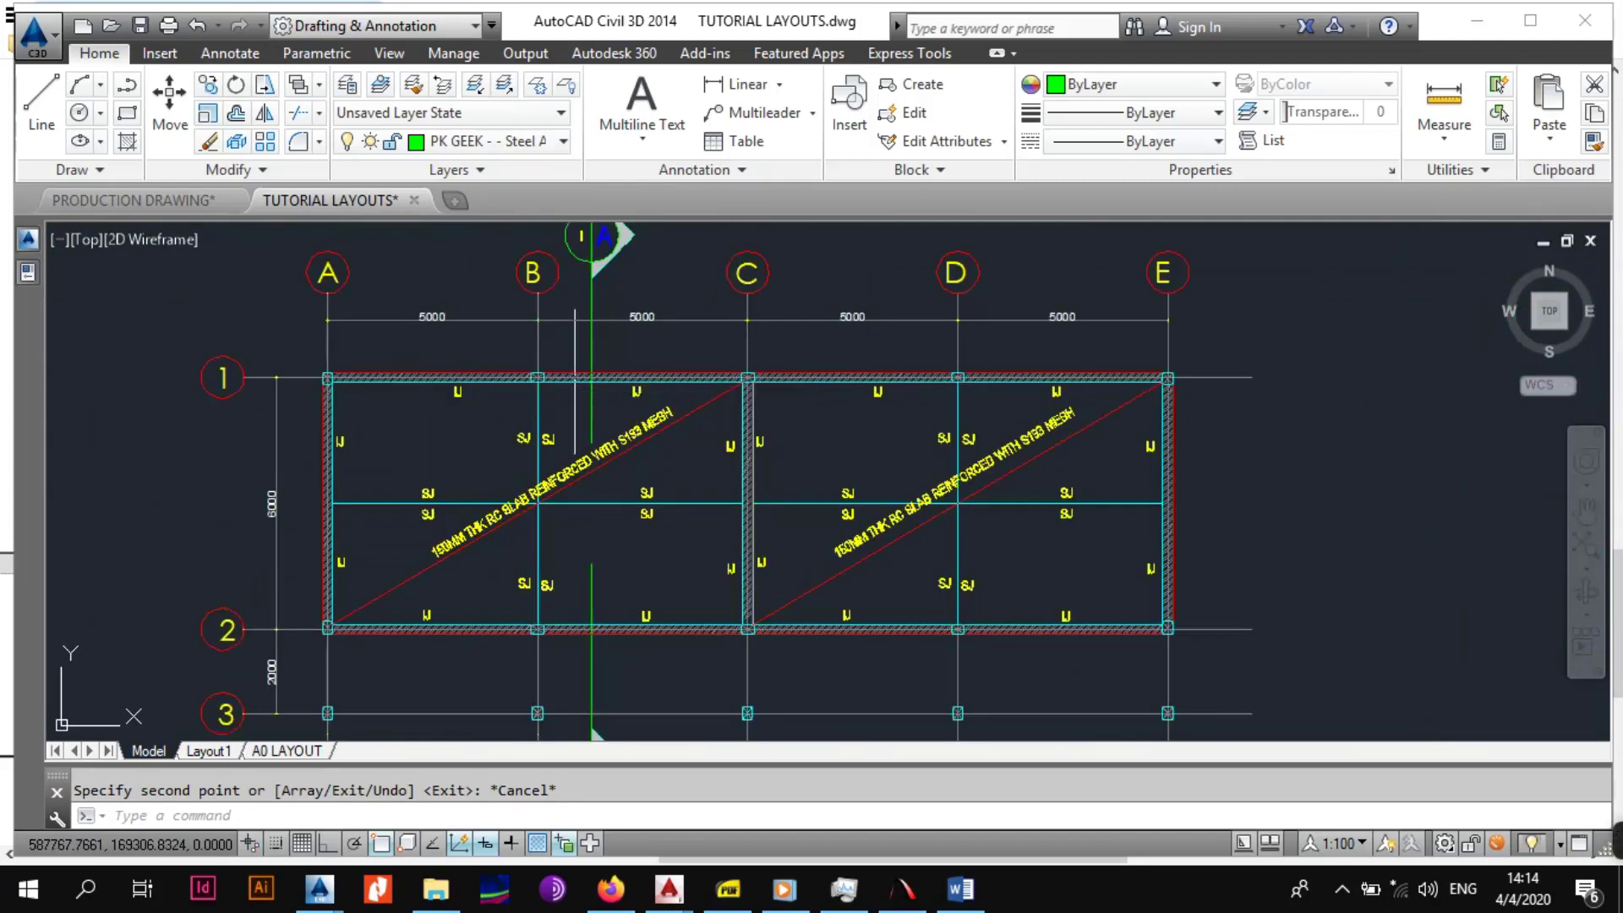
scroll(553, 473, "down", 2)
mouse_move(379, 546)
middle_mouse_down()
mouse_move(403, 492)
mouse_move(453, 455)
middle_mouse_up()
left_click(230, 53)
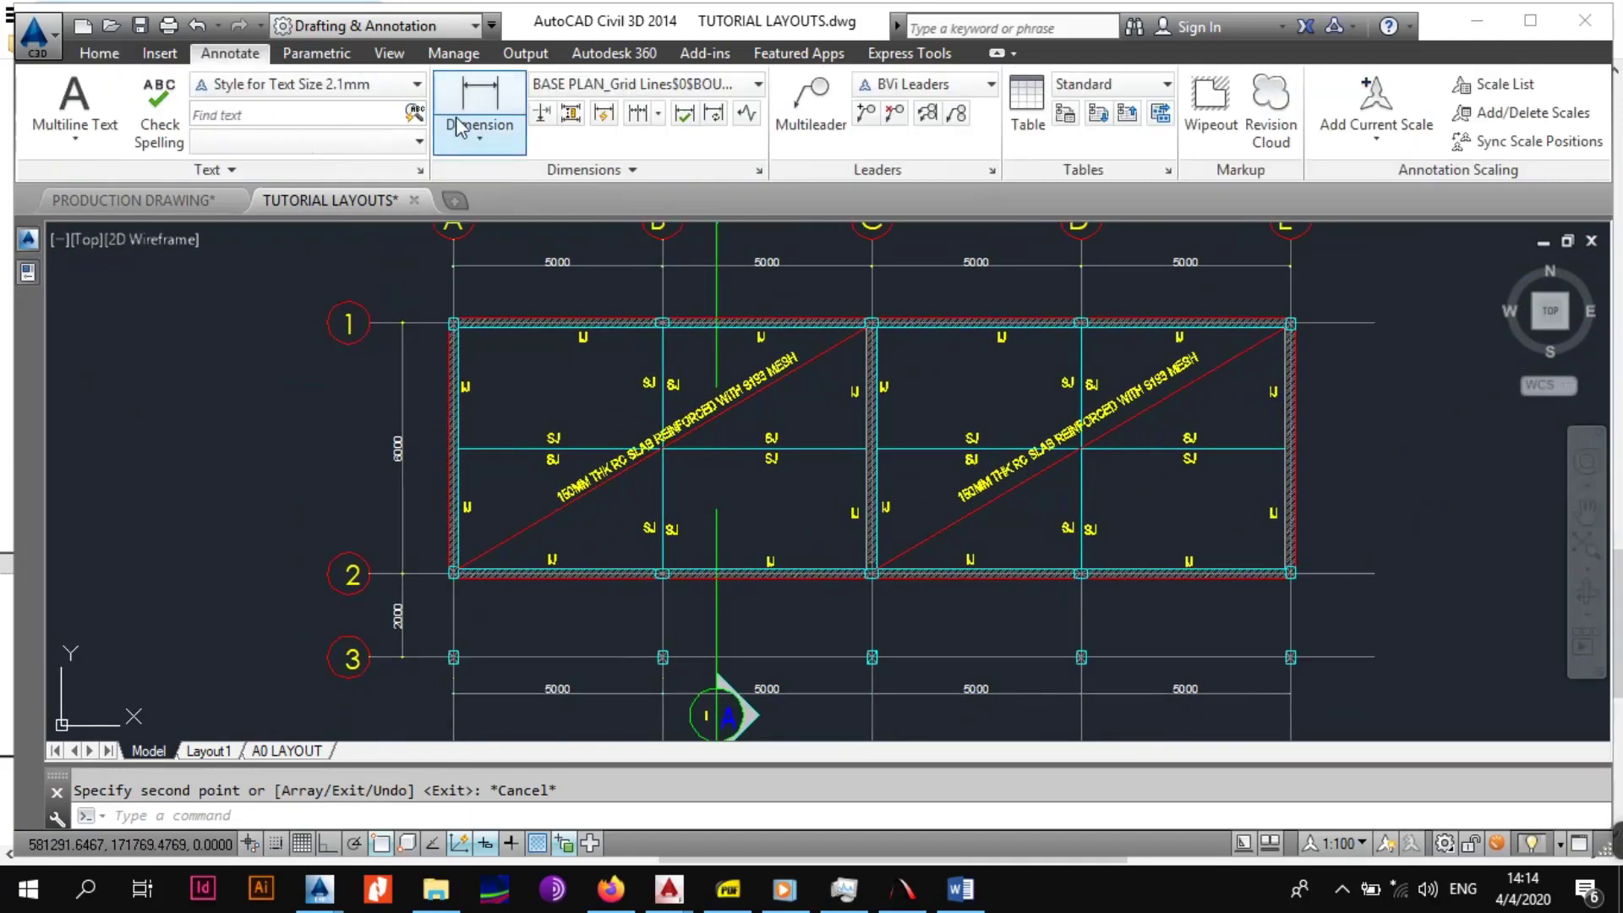
left_click(479, 131)
left_click(487, 175)
scroll(456, 329, "up", 10)
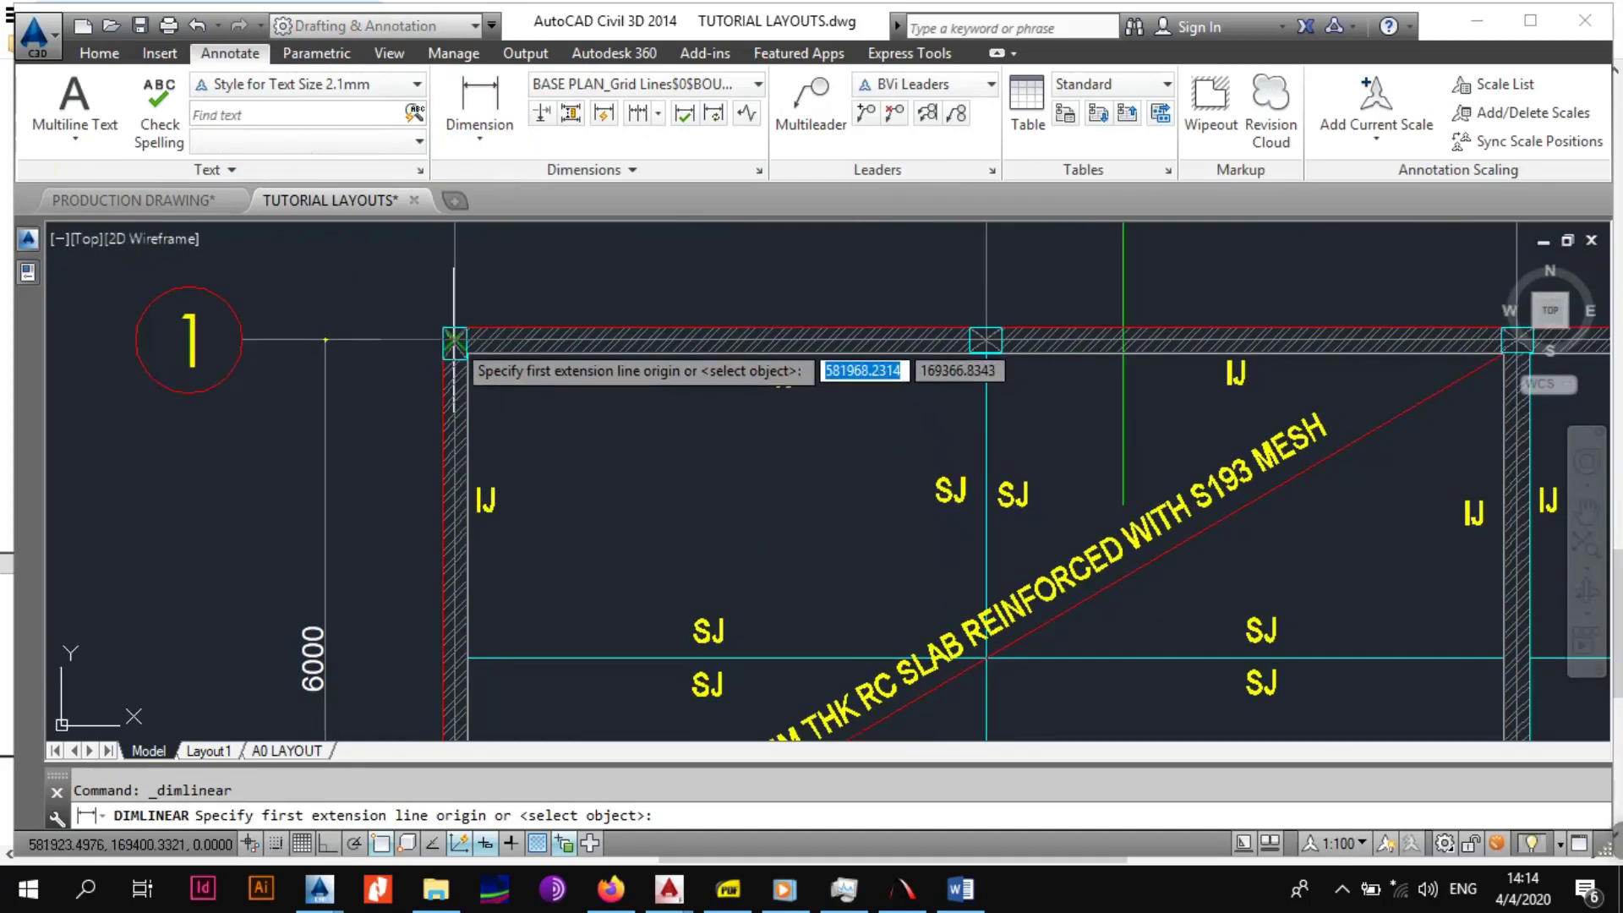
left_click(421, 334)
scroll(434, 328, "down", 5)
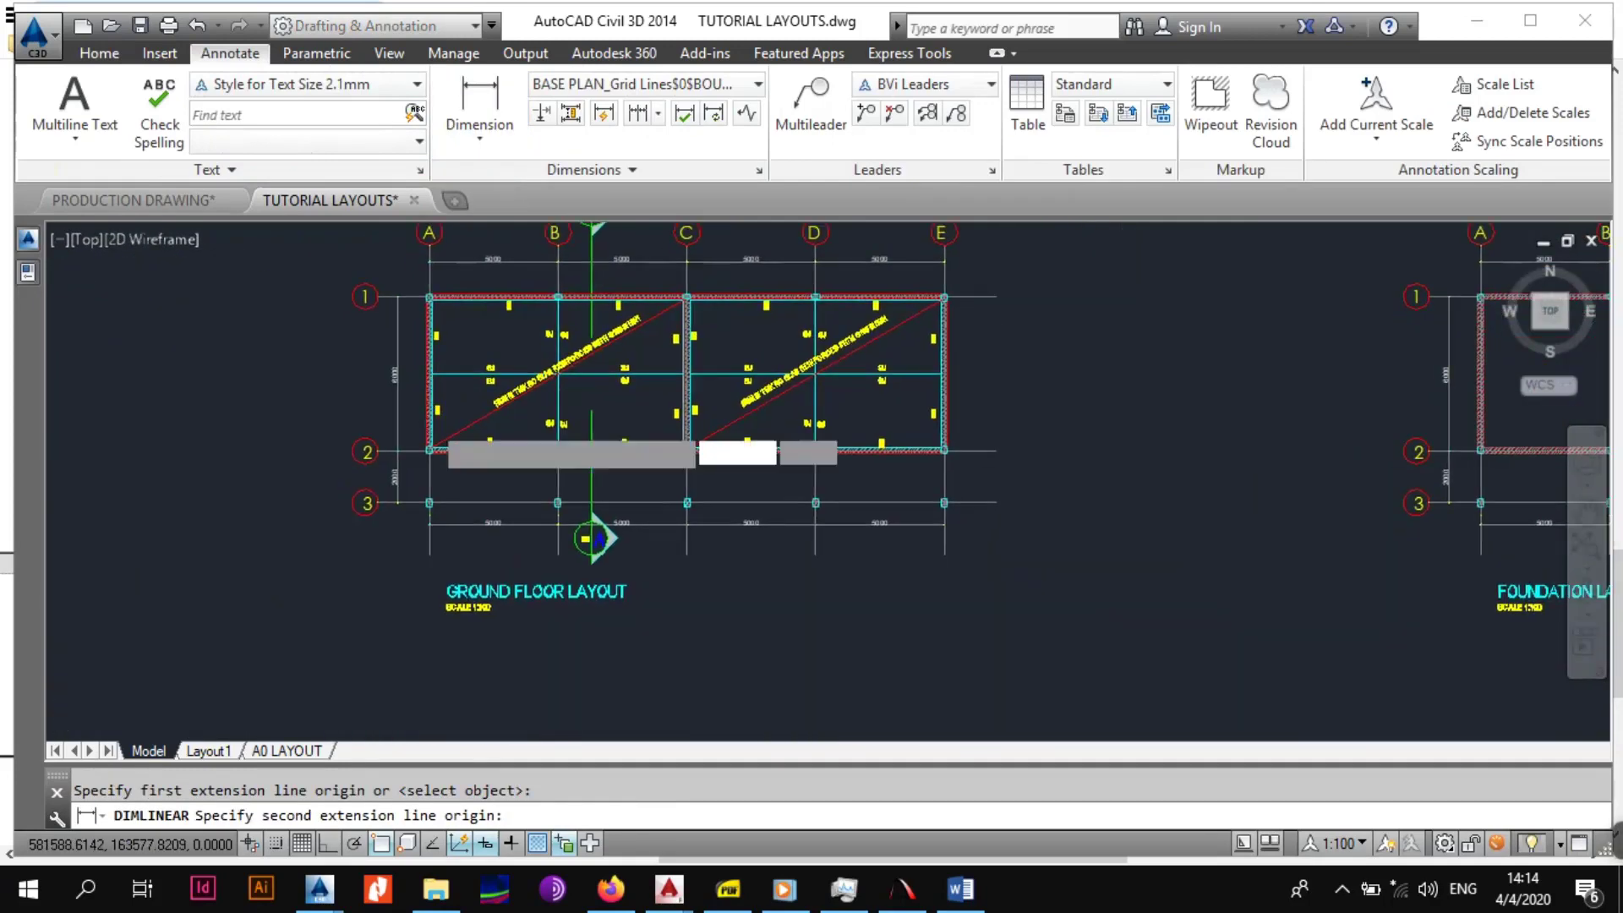
scroll(440, 387, "up", 6)
left_click(438, 365)
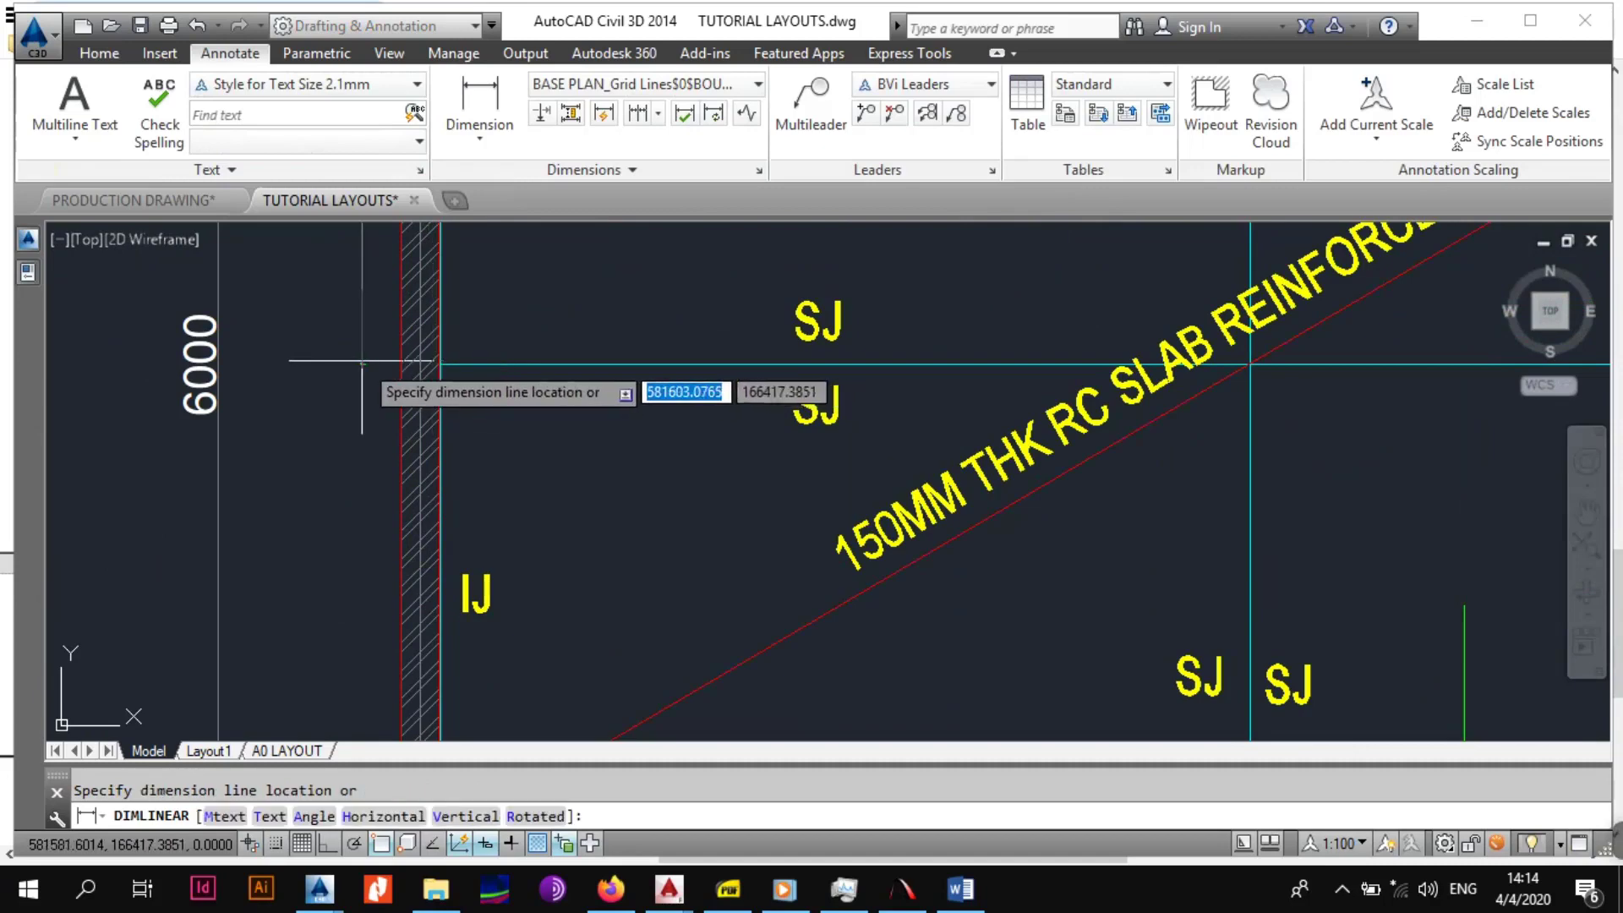
scroll(380, 431, "down", 3)
left_click(382, 430)
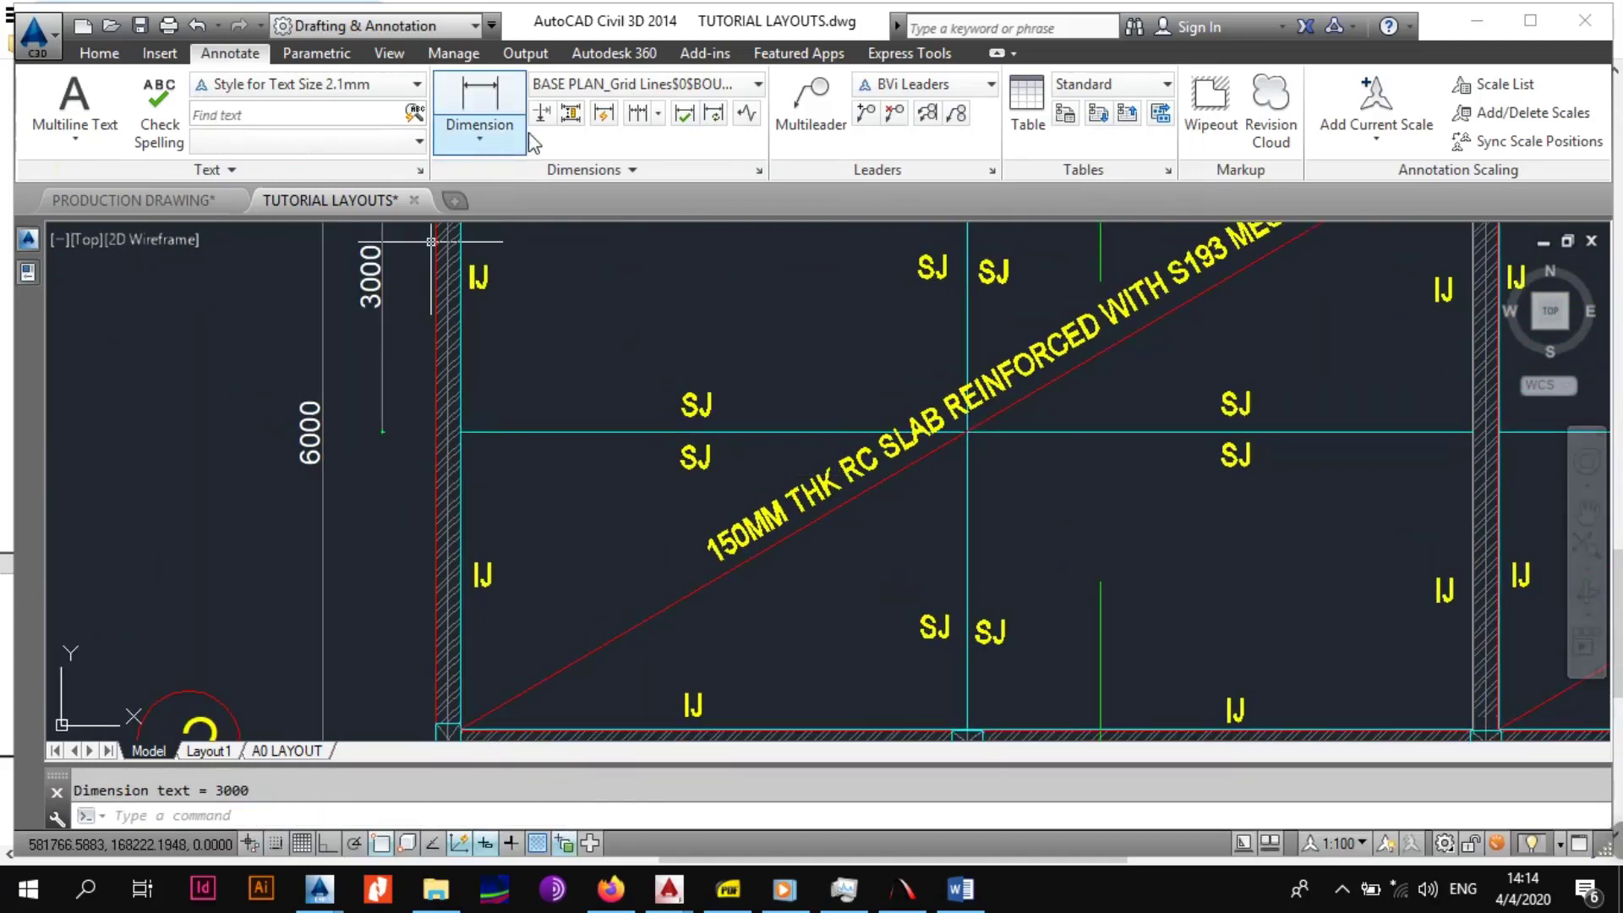
Continue the vertical dimension from the horizontal cyan line down to grid 2.
left_click(637, 112)
scroll(474, 524, "down", 2)
scroll(372, 456, "up", 2)
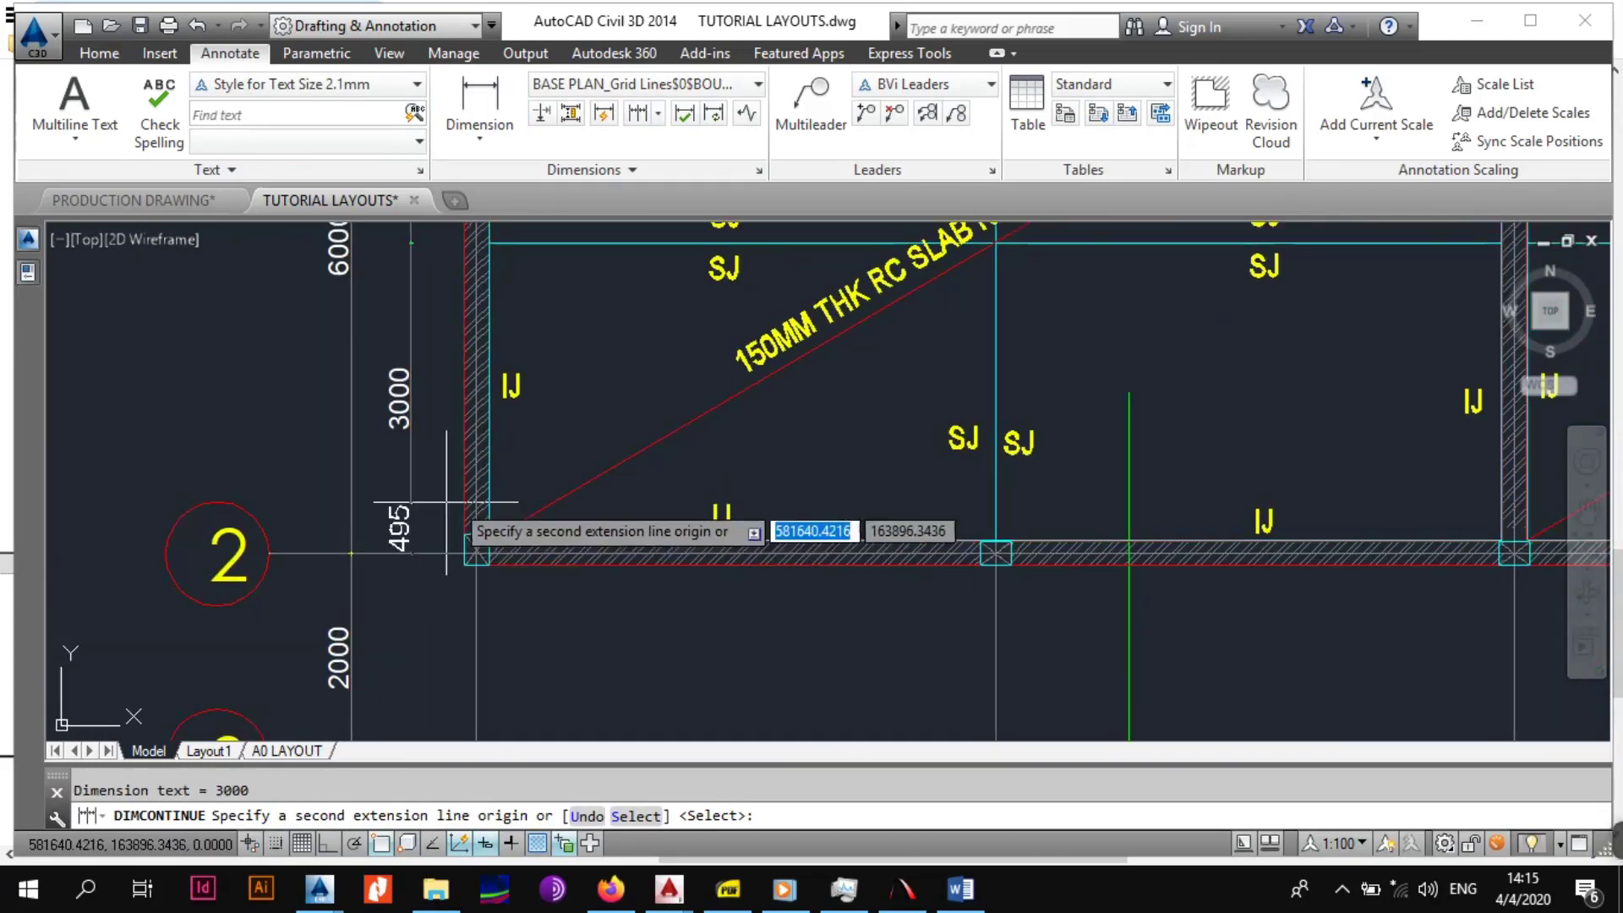
key("Escape")
Examine the ground floor layout's joint labels, slab notes, dimensions and title.
scroll(663, 460, "down", 6)
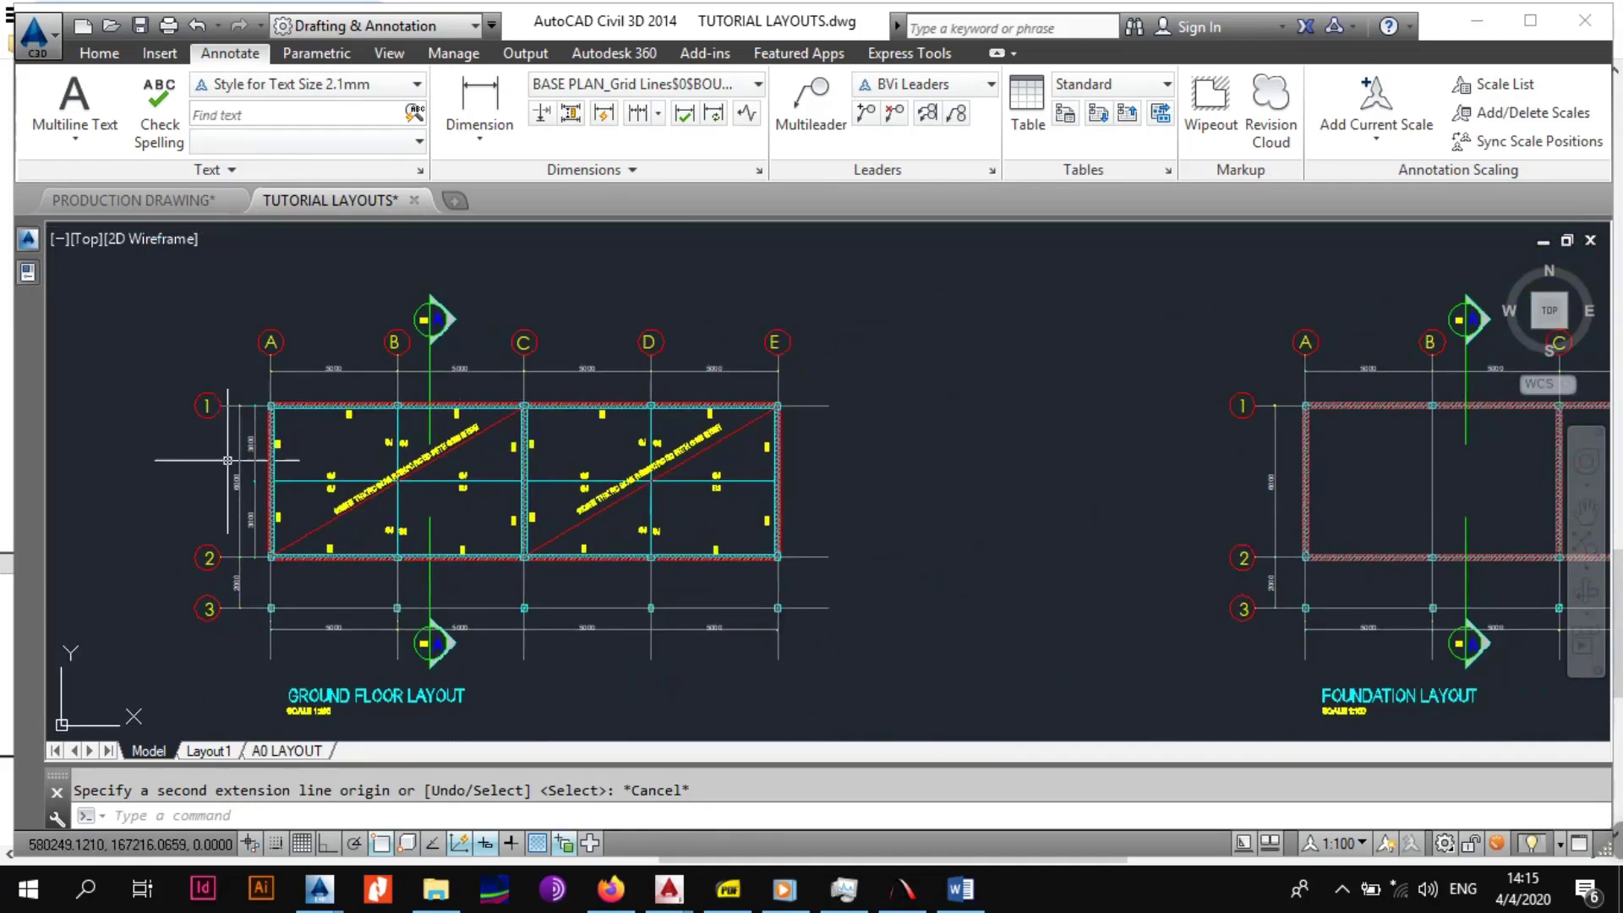
scroll(227, 461, "up", 2)
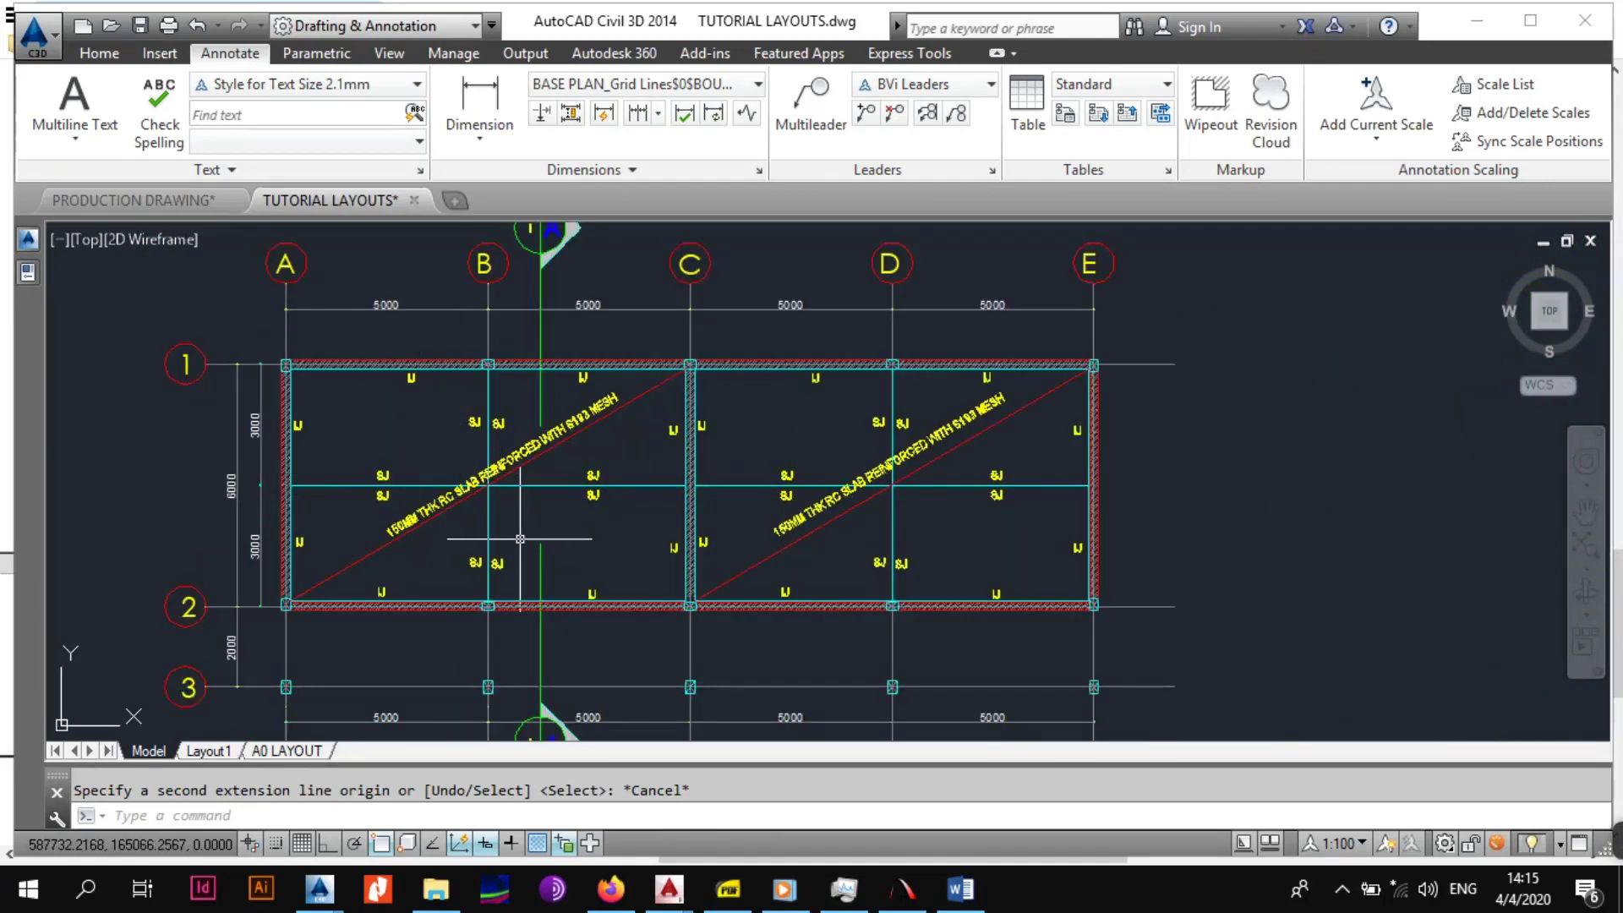
mouse_move(535, 562)
middle_mouse_down()
mouse_move(514, 445)
mouse_move(485, 502)
middle_mouse_up()
scroll(516, 445, "down", 2)
scroll(496, 496, "up", 2)
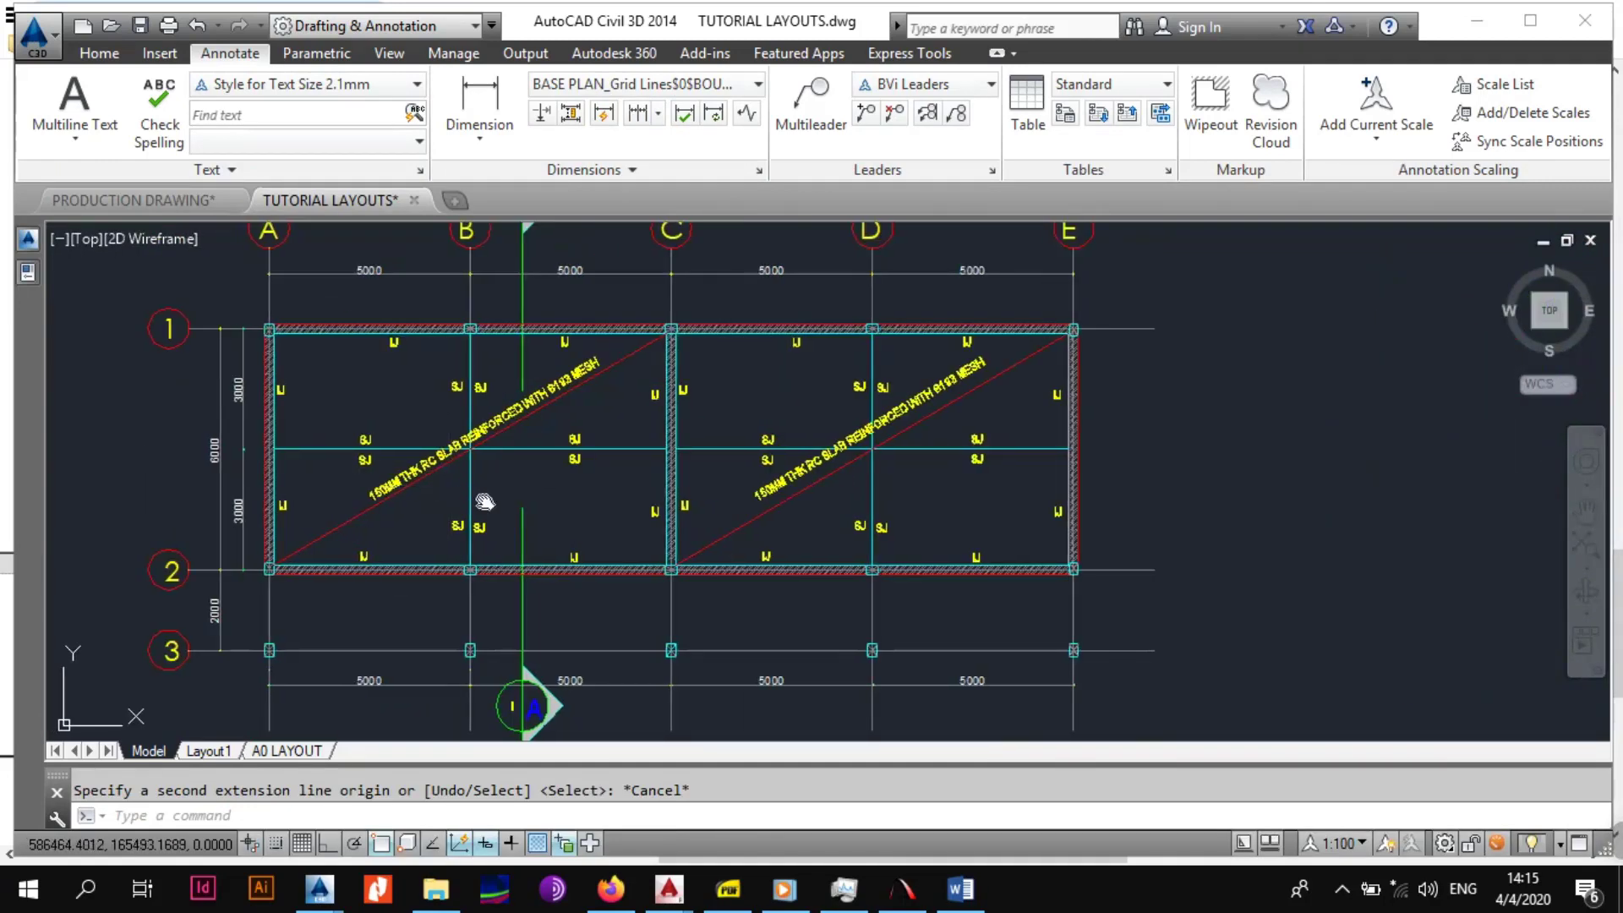
scroll(485, 501, "up", 2)
scroll(507, 501, "down", 3)
scroll(526, 500, "up", 2)
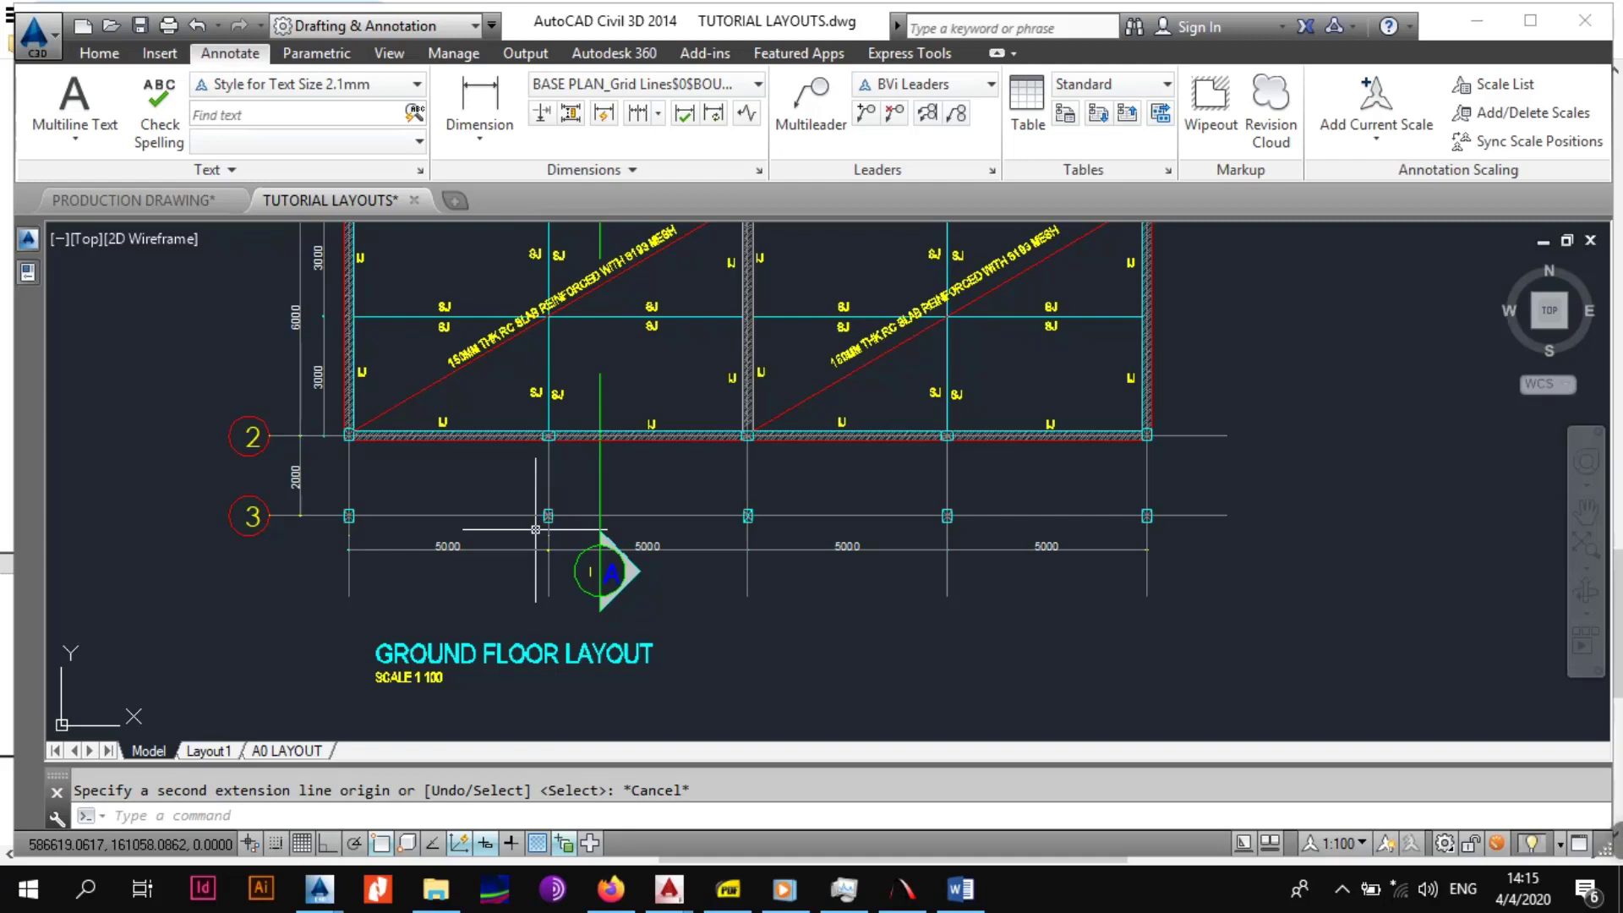
scroll(539, 510, "down", 3)
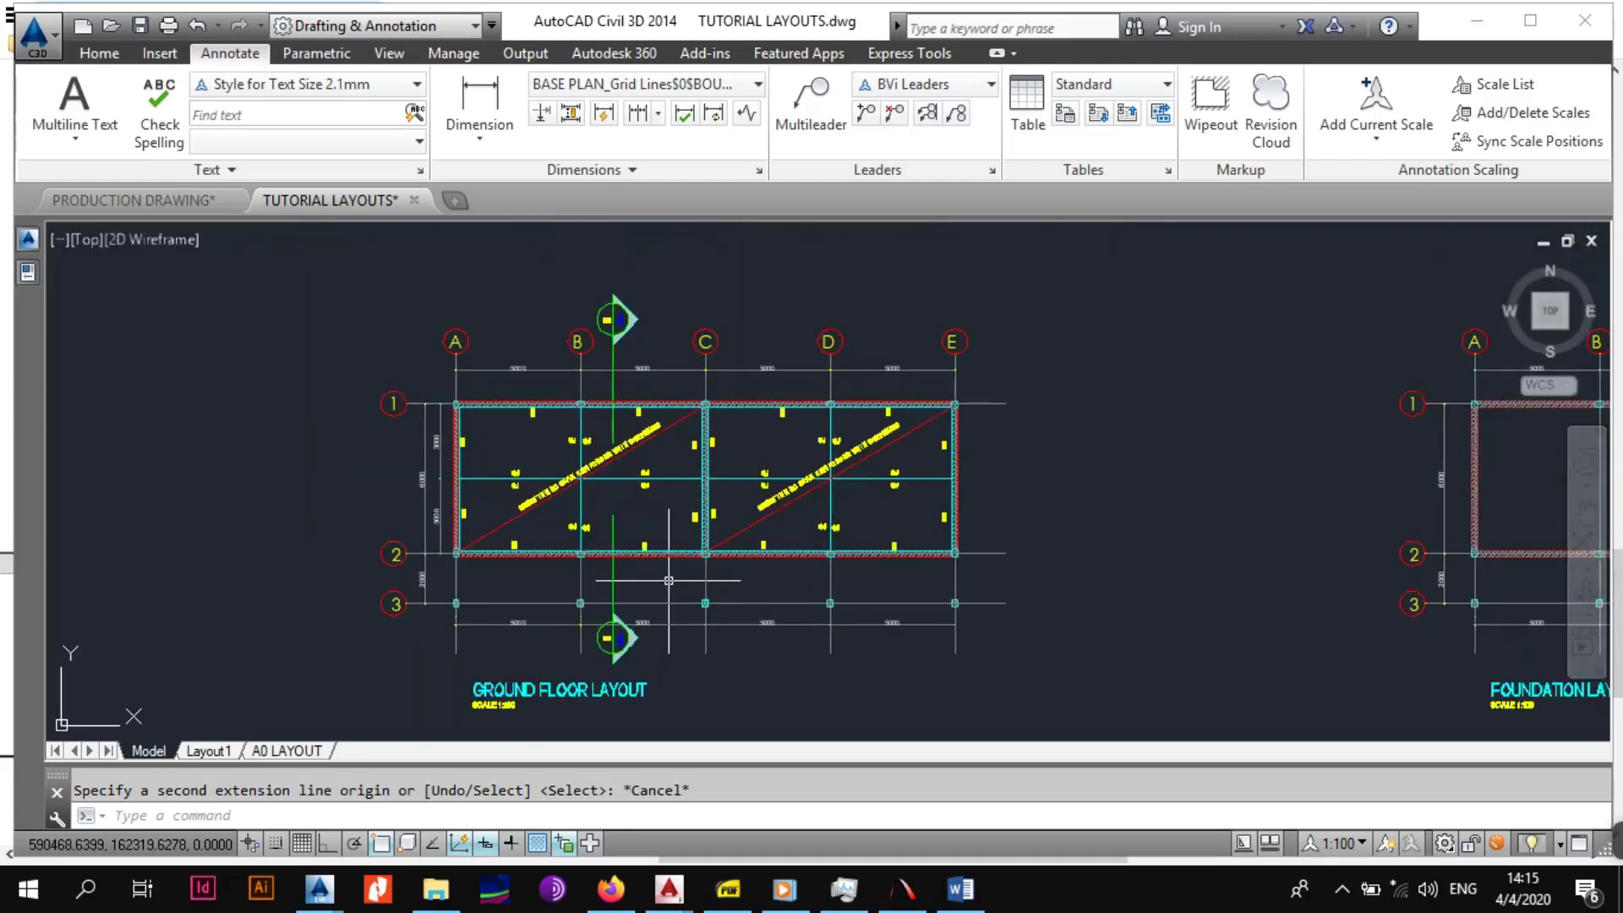